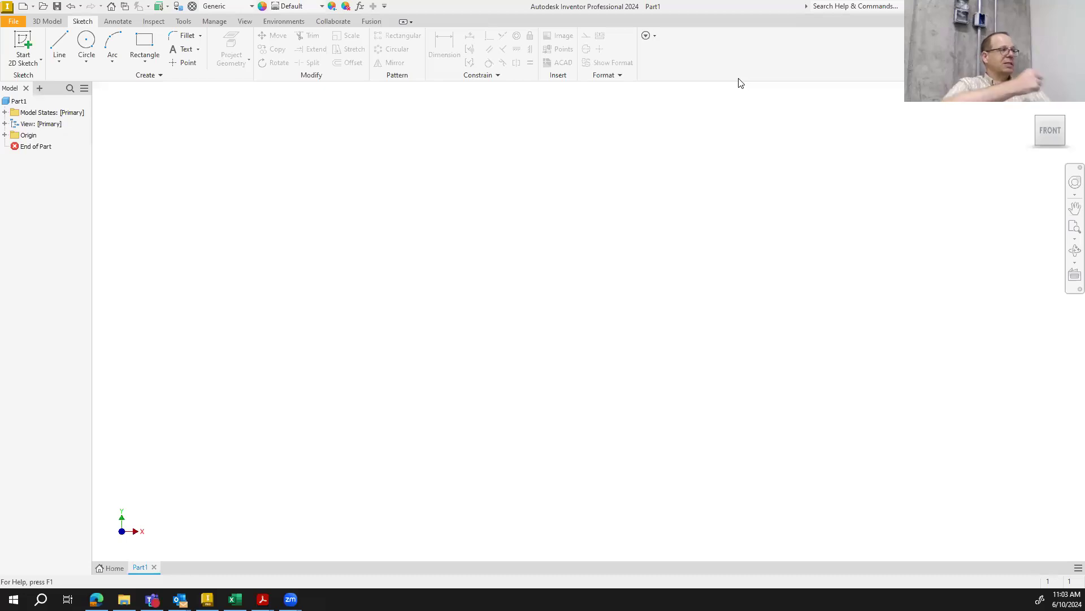
Start a 2D sketch on the YZ plane and draw a two-point rectangle left of the origin, straddling the horizontal axis
left_click(47, 21)
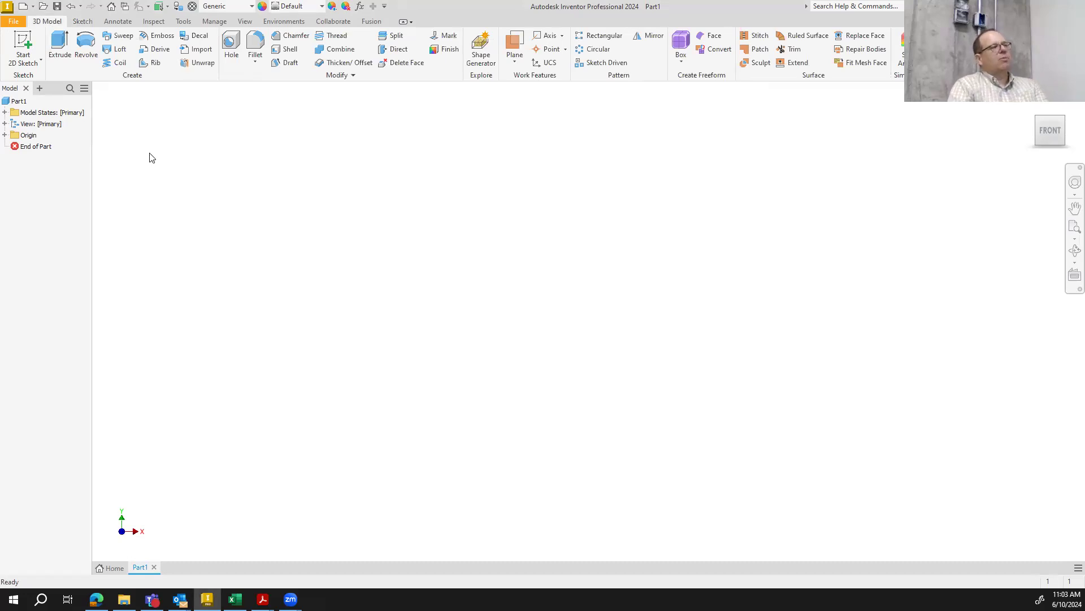
left_click(22, 44)
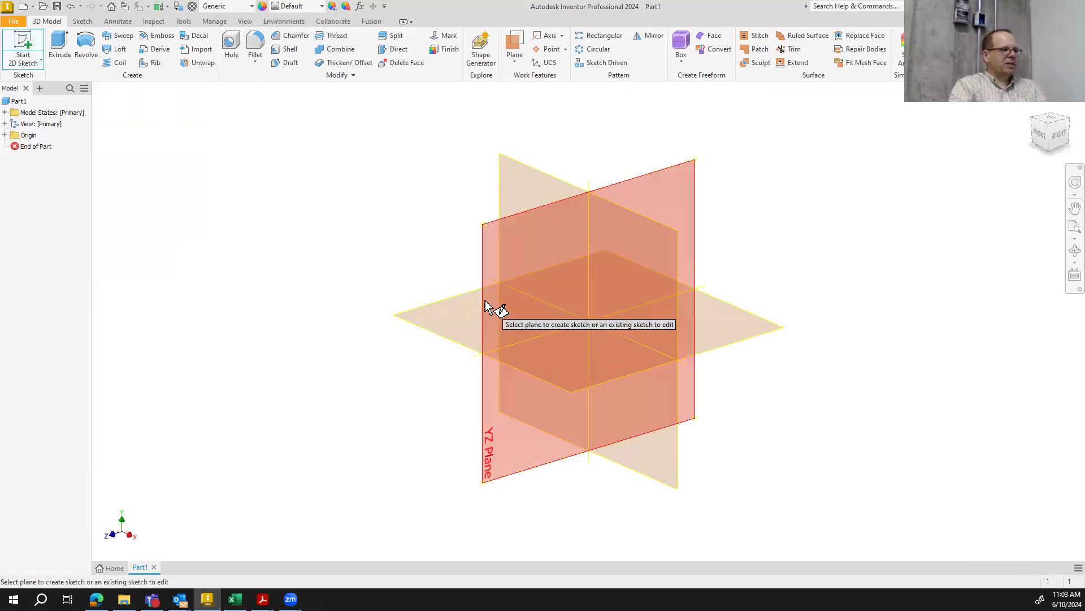
left_click(487, 307)
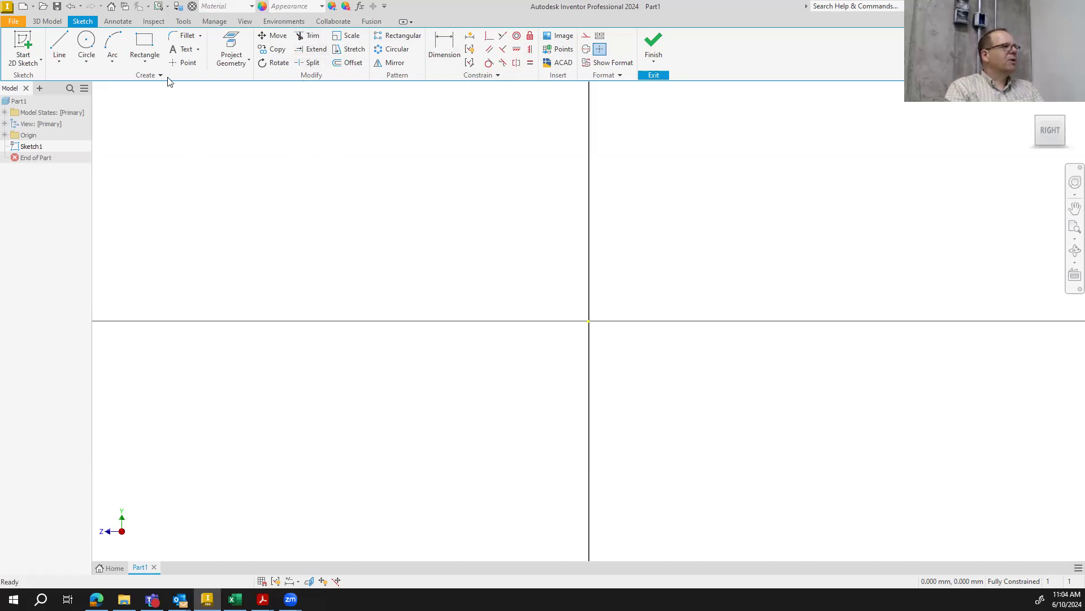
left_click(157, 50)
left_click(372, 235)
left_click(472, 360)
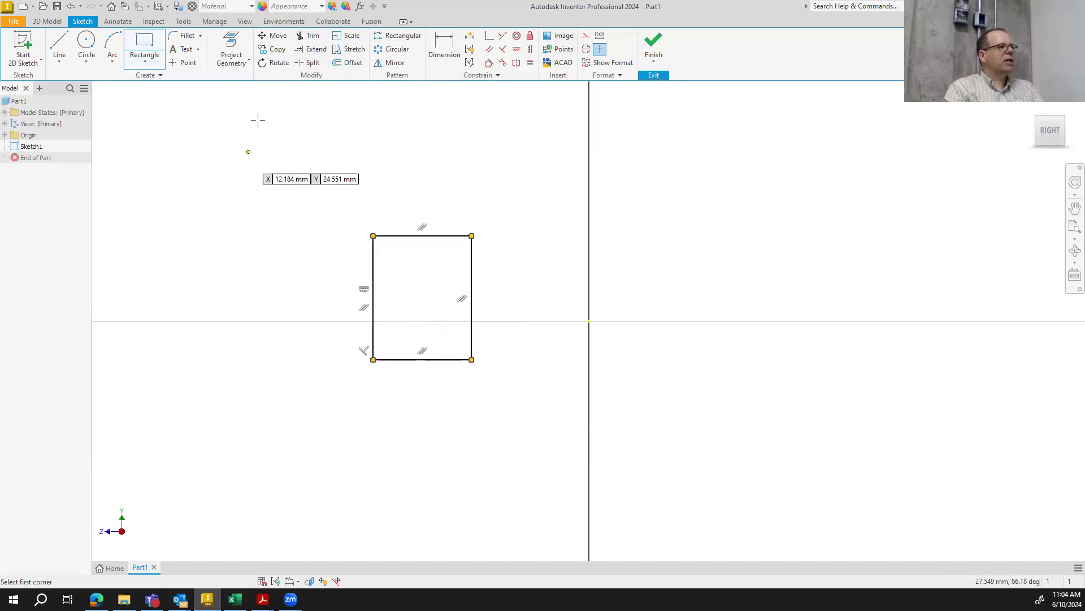
Move all four edges of the rectangle from its lower-left corner to a point below and right of the origin
left_click(276, 38)
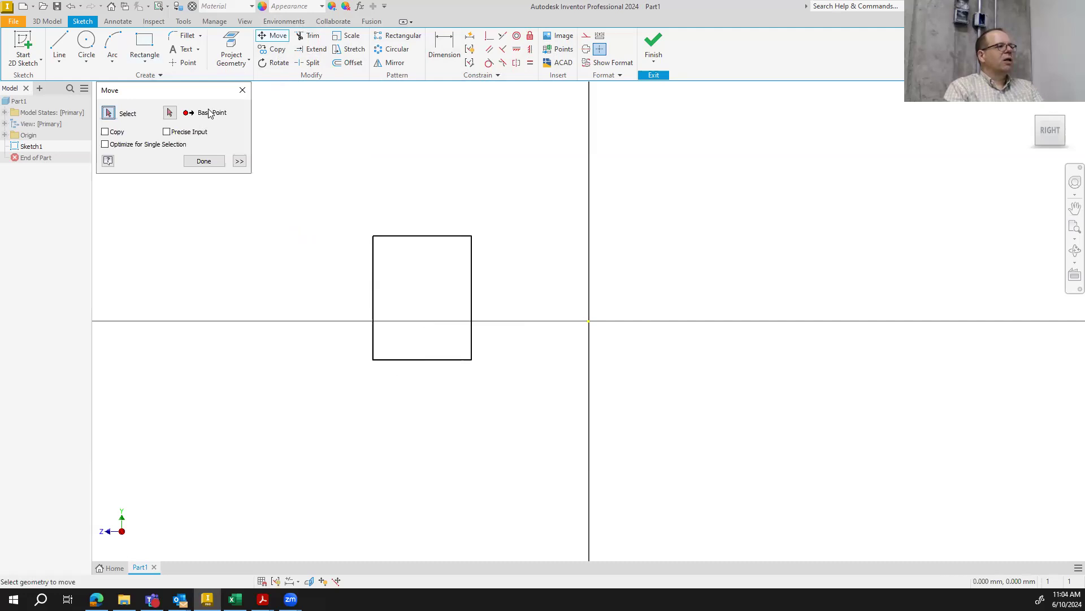
left_click(373, 285)
left_click(415, 236)
left_click(471, 283)
left_click(430, 361)
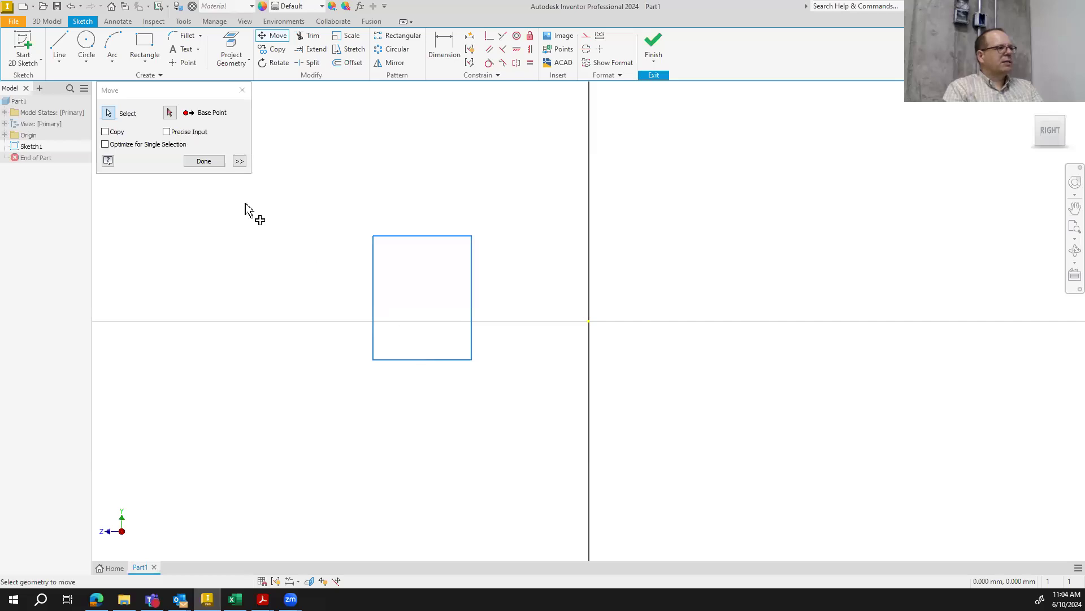
left_click(170, 113)
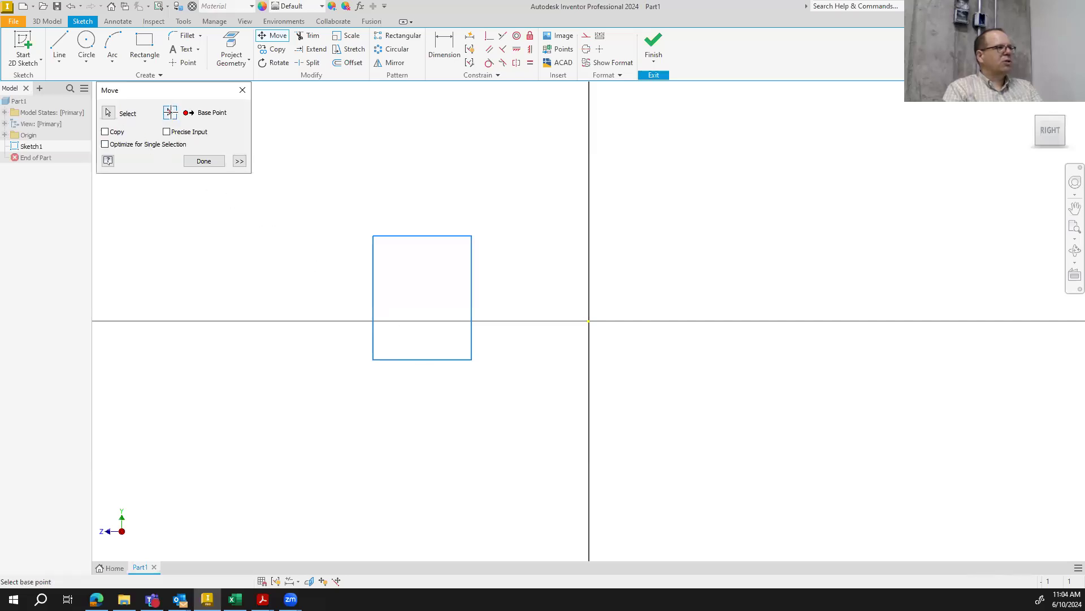
left_click(372, 359)
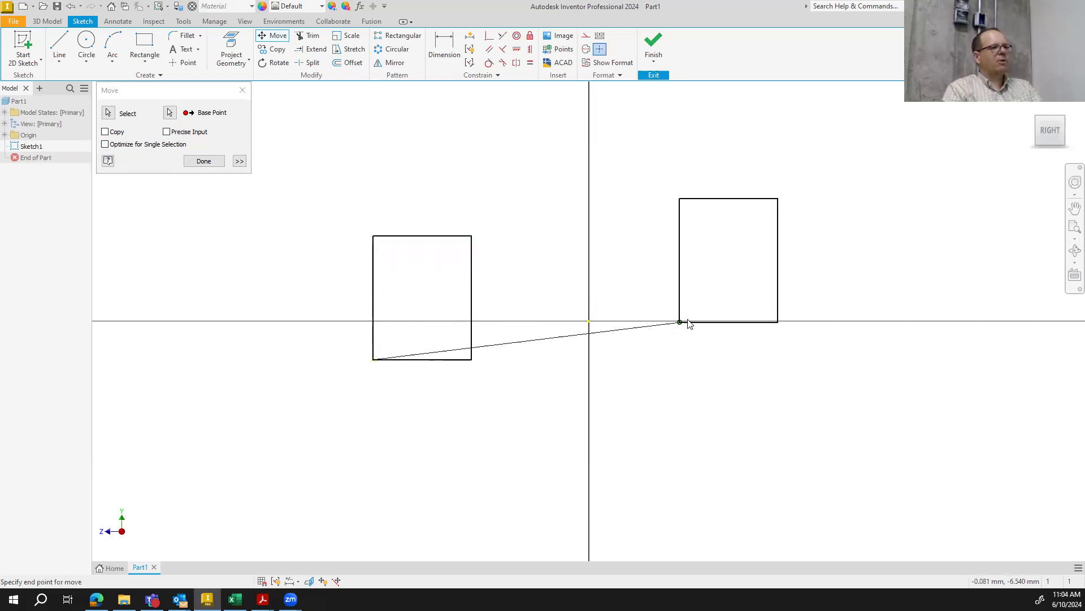
left_click(699, 415)
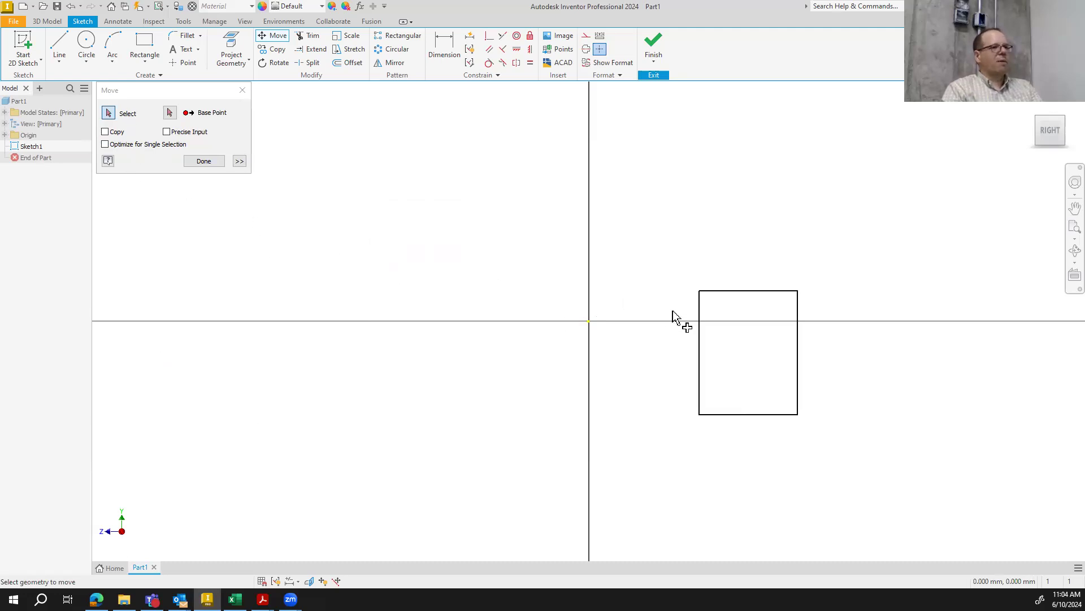
Use Move with the Copy option to place a duplicate of the rectangle above and left of the origin, based on its upper-left corner
left_click(109, 114)
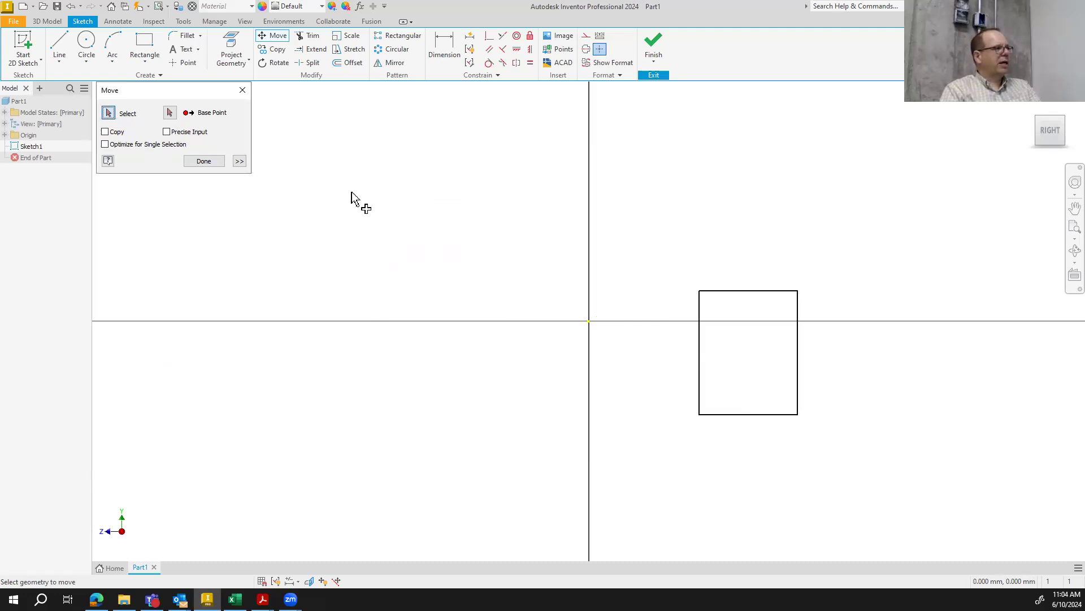
left_click_drag(669, 264, 855, 468)
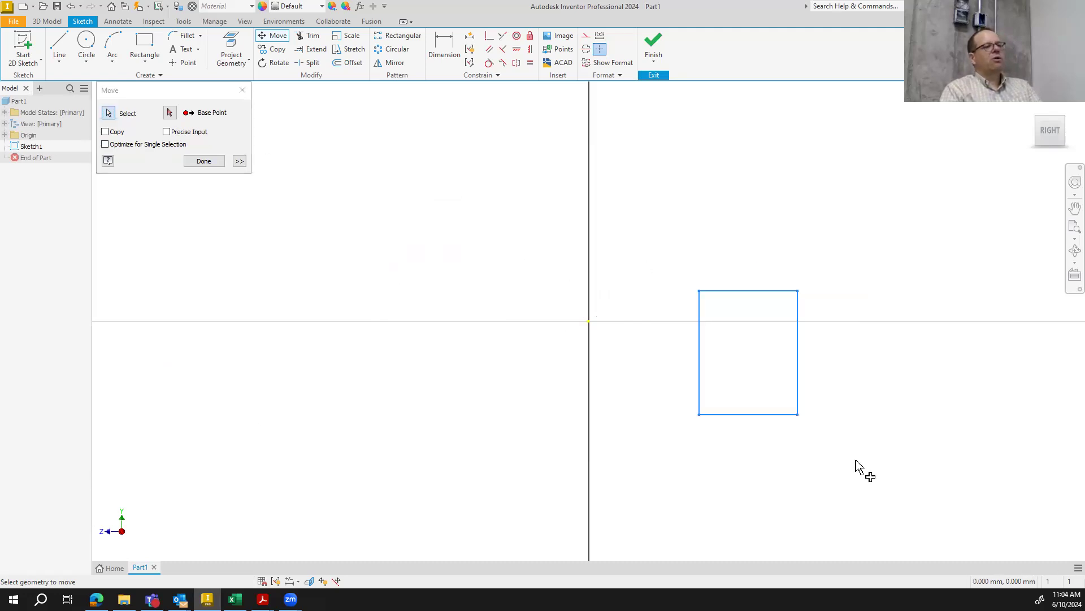
left_click(106, 133)
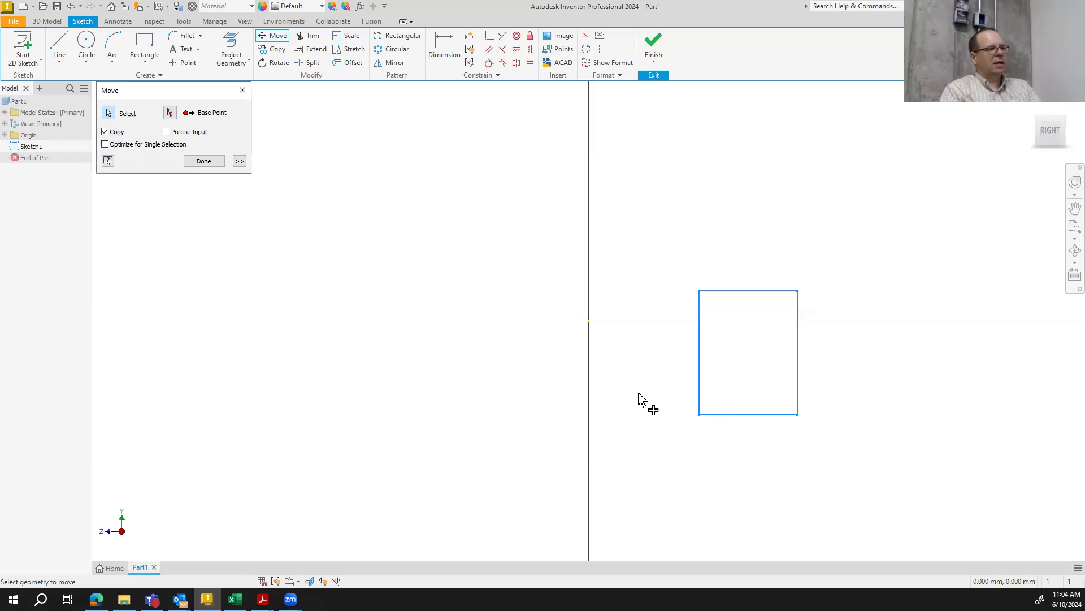
left_click(170, 112)
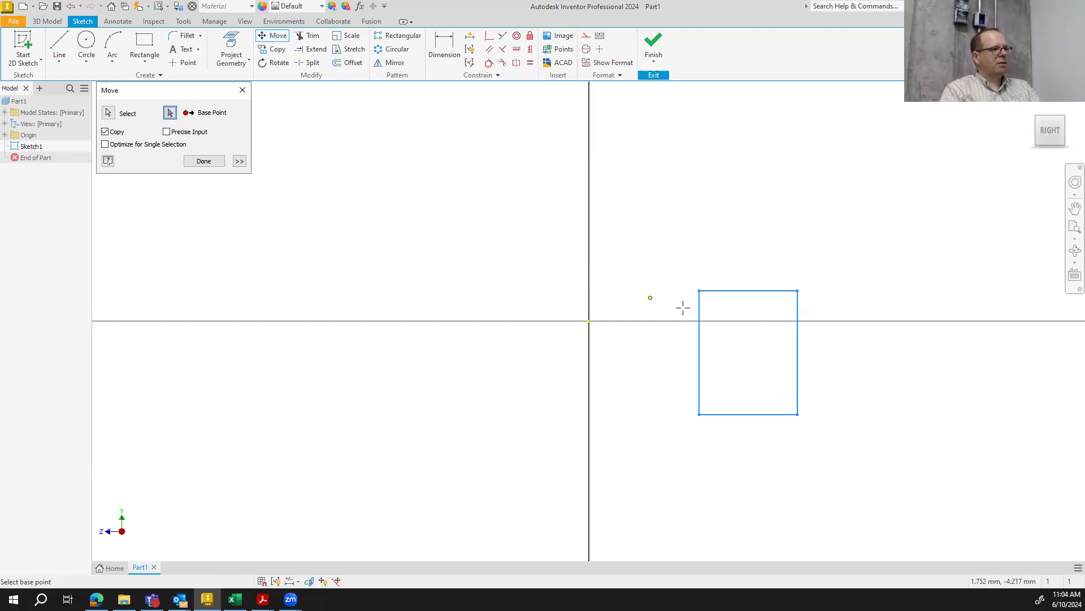
left_click(699, 291)
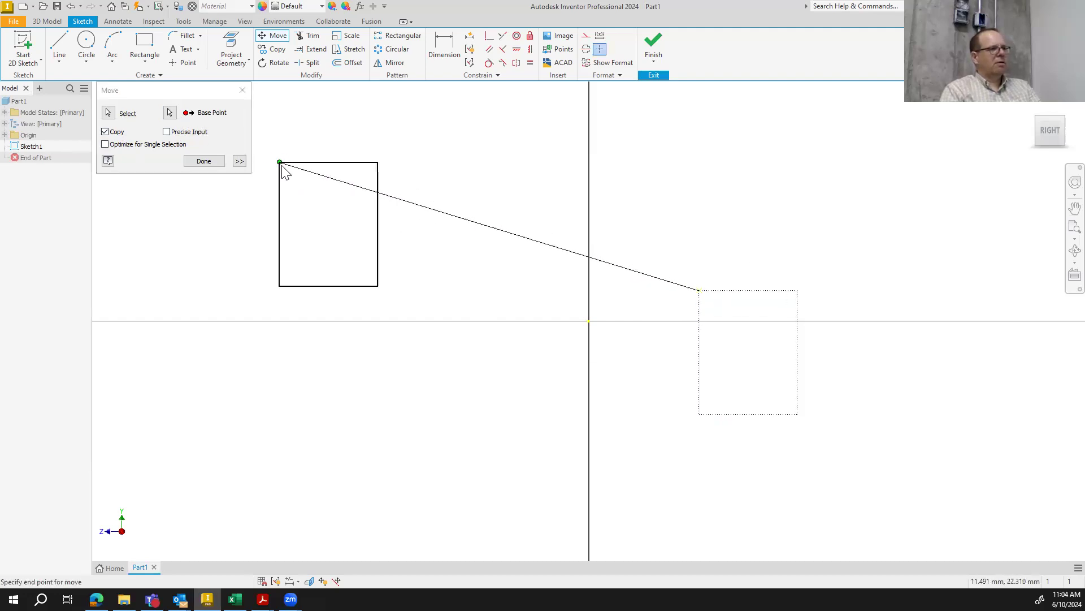
left_click(321, 177)
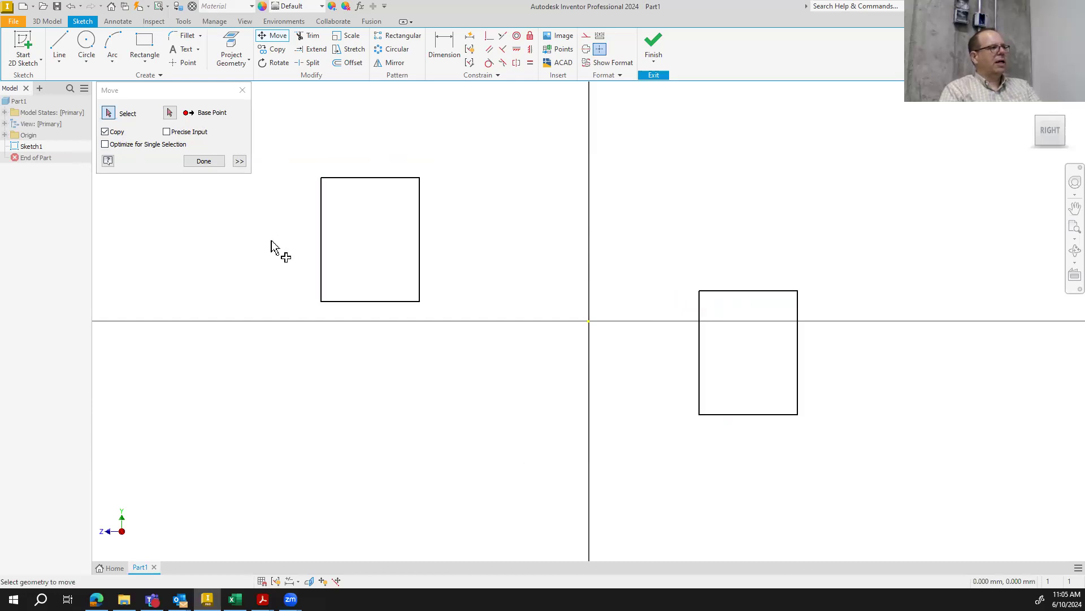
left_click(205, 161)
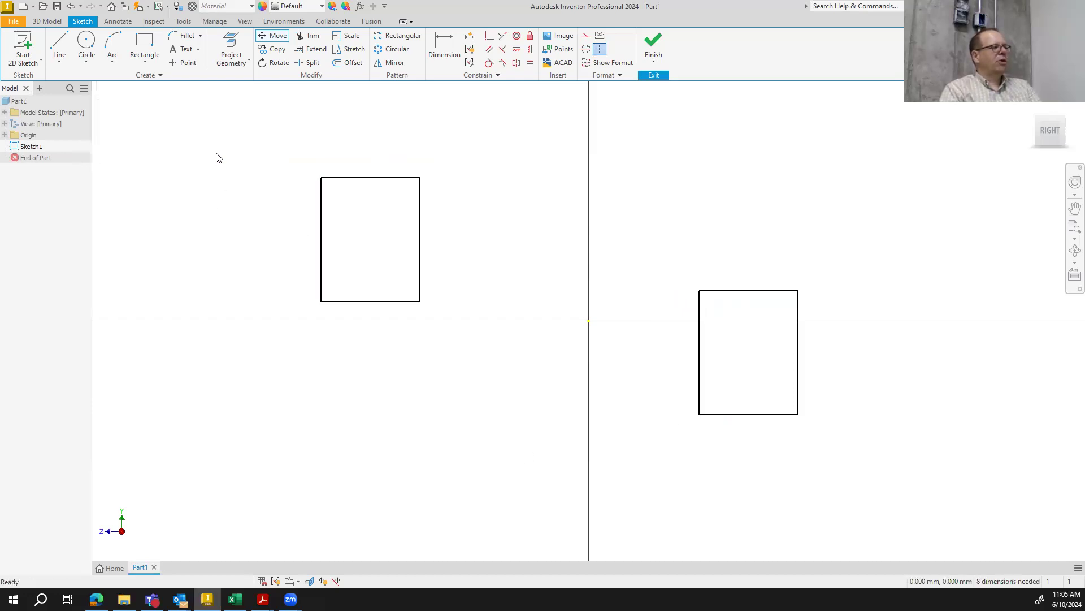
Copy the upper-left rectangle four times using a free base point, placing copies below it, far left, above the origin and at upper right
left_click(277, 51)
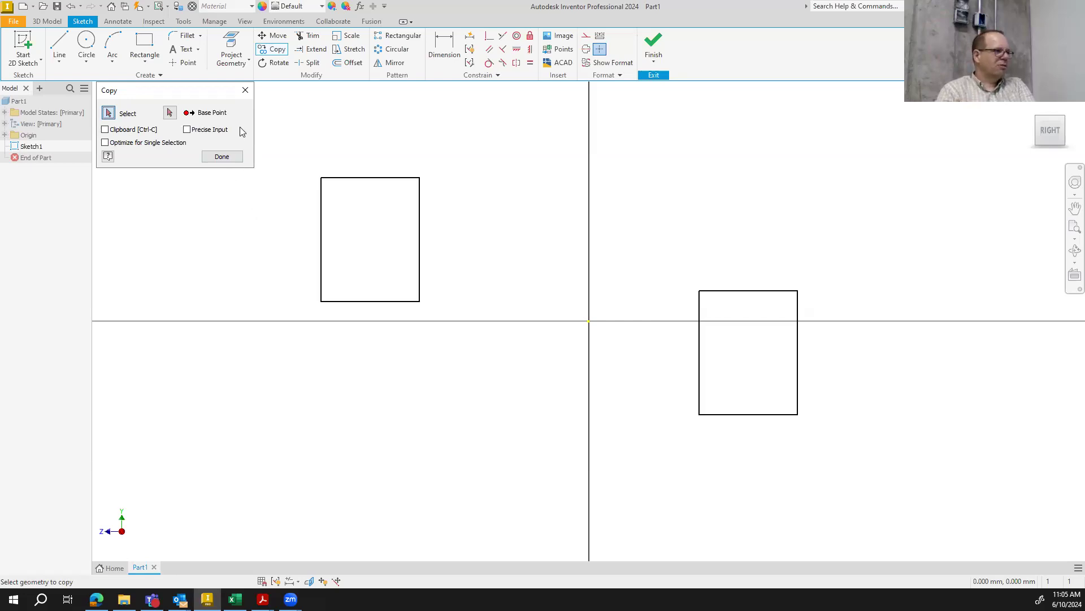
left_click_drag(304, 157, 463, 349)
left_click(169, 112)
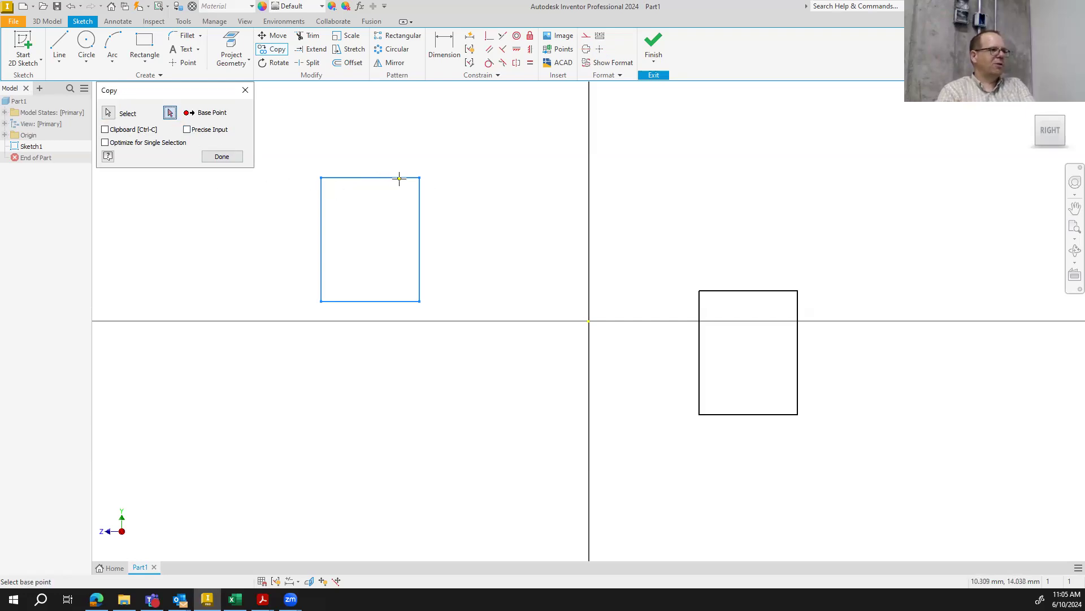
left_click(499, 162)
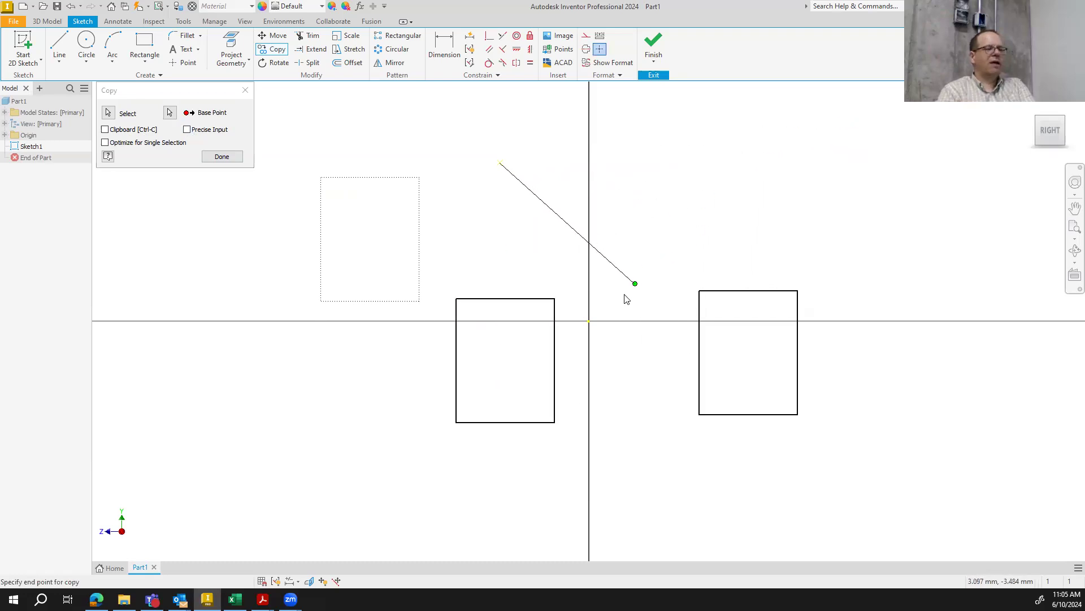
left_click(559, 366)
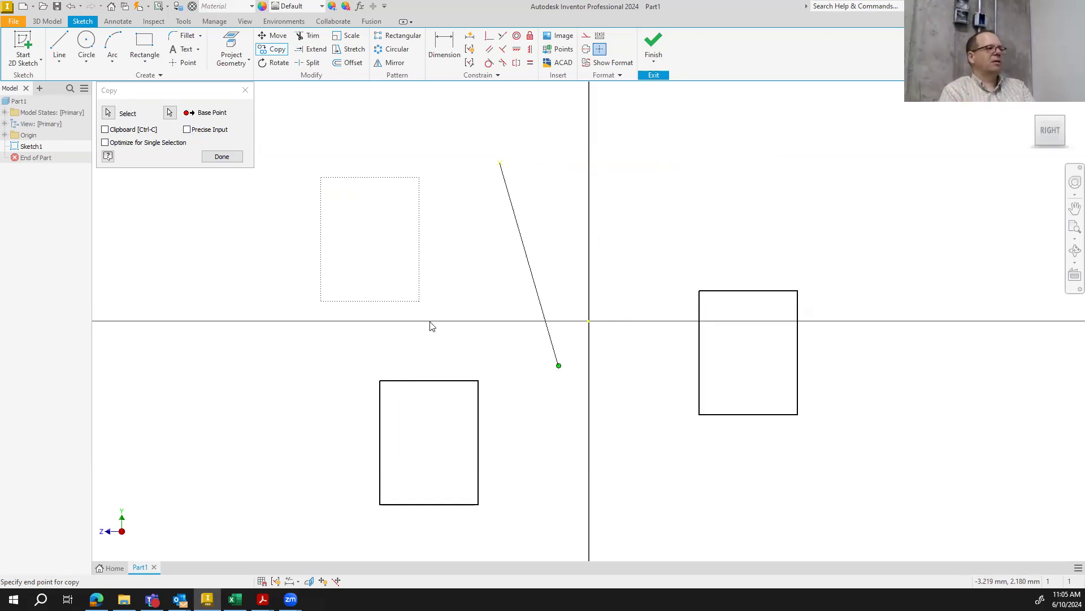
left_click(343, 259)
left_click(728, 96)
left_click(987, 133)
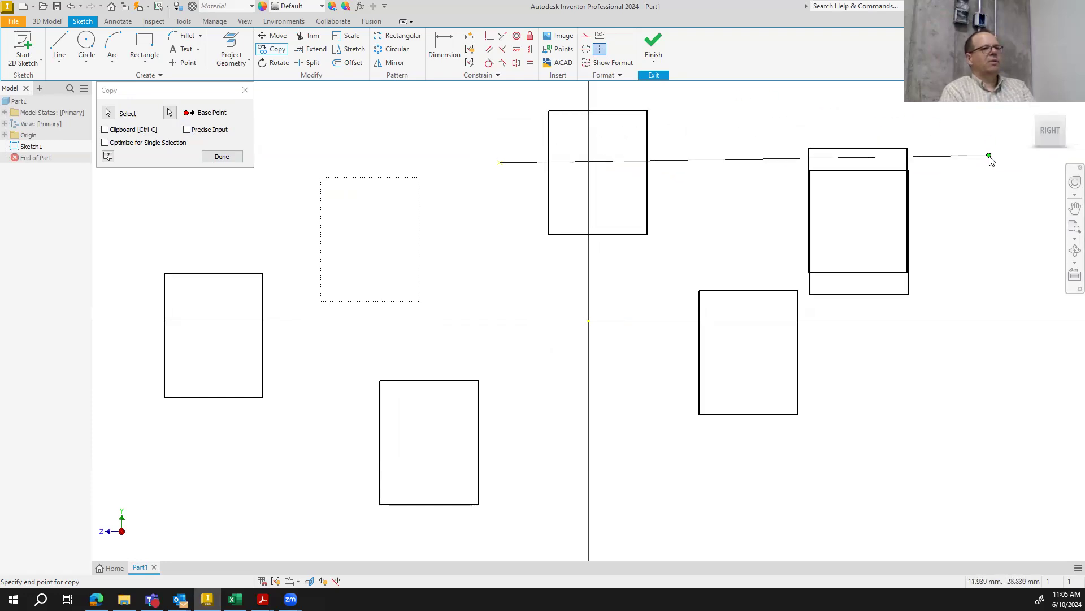
right_click(990, 158)
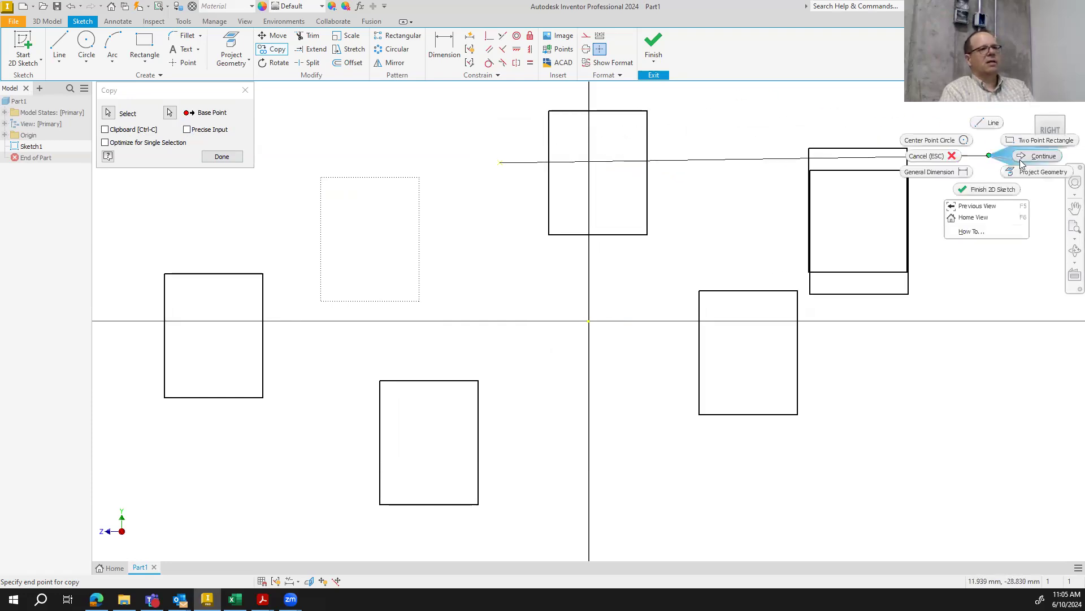
left_click(932, 156)
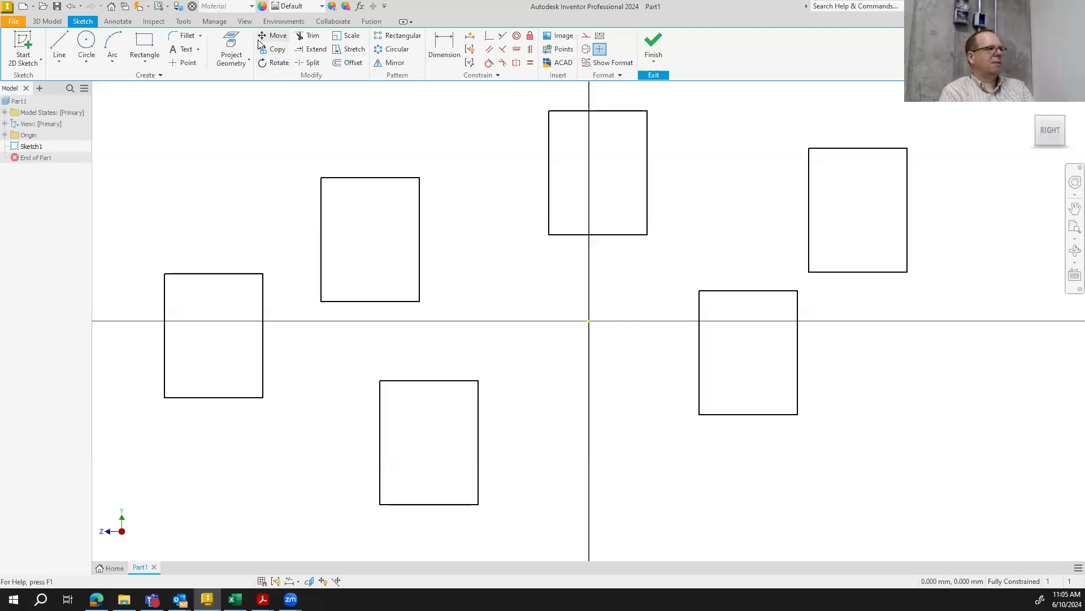
Rotate the rectangle right of the origin about its upper-left corner by about 250 degrees, allowing its constraints to other geometry to be removed
left_click(278, 65)
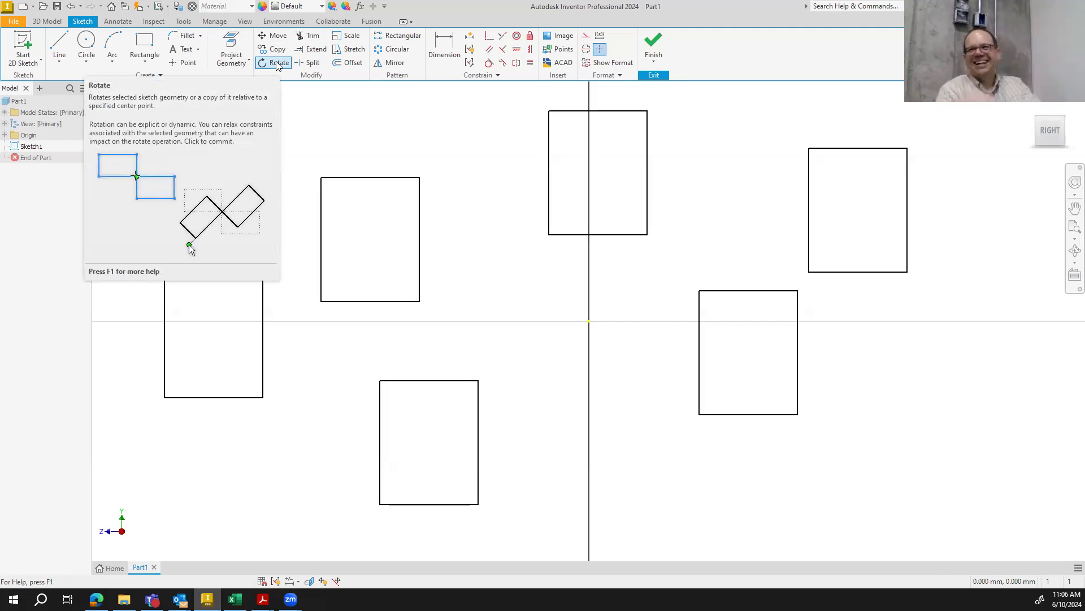
left_click_drag(666, 268, 812, 453)
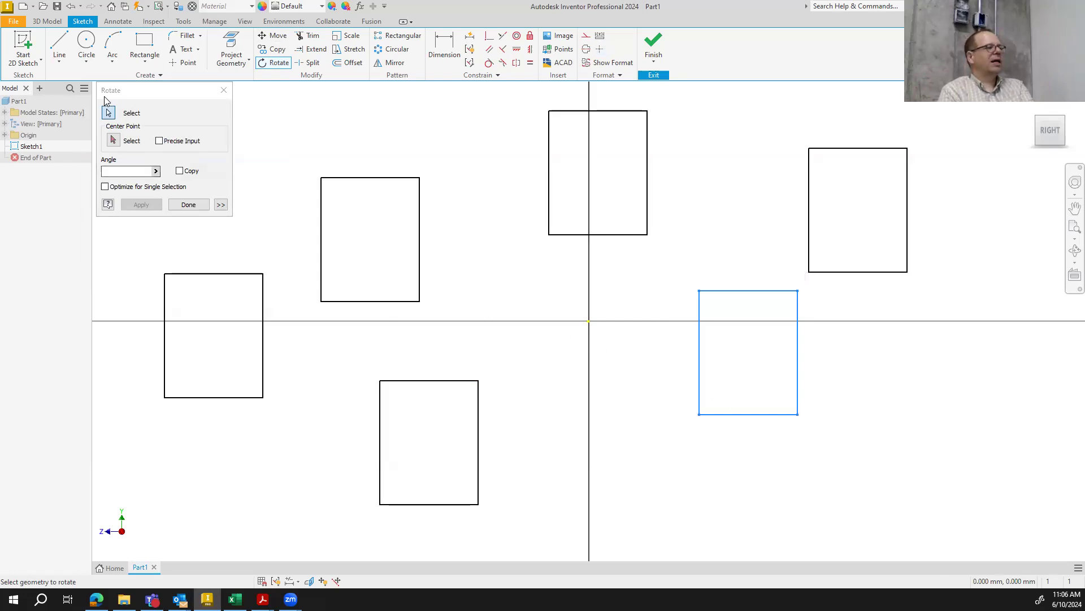
left_click(113, 139)
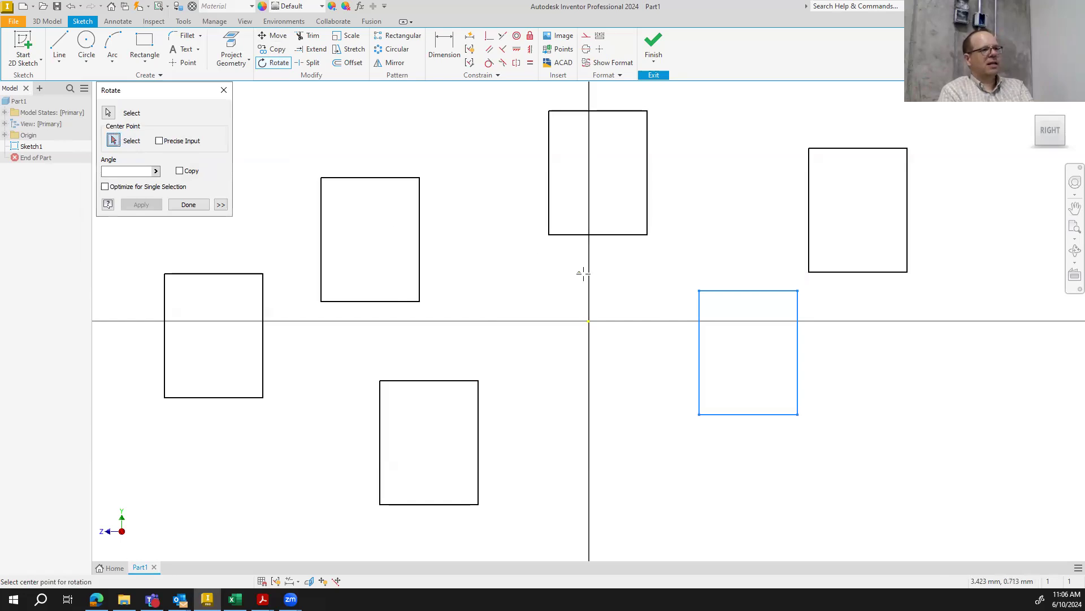
left_click(699, 291)
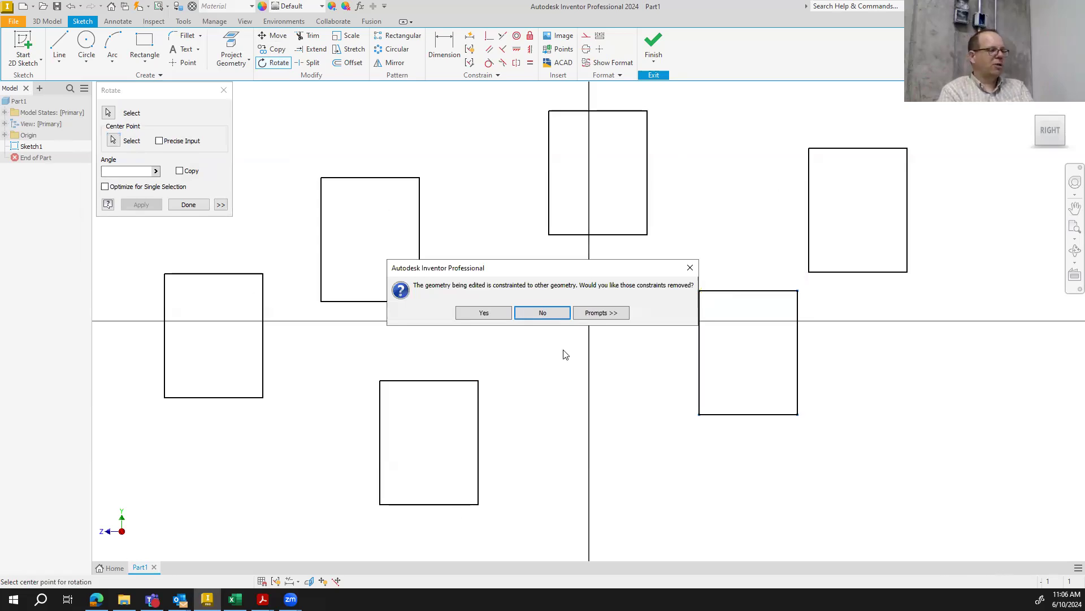
left_click(484, 313)
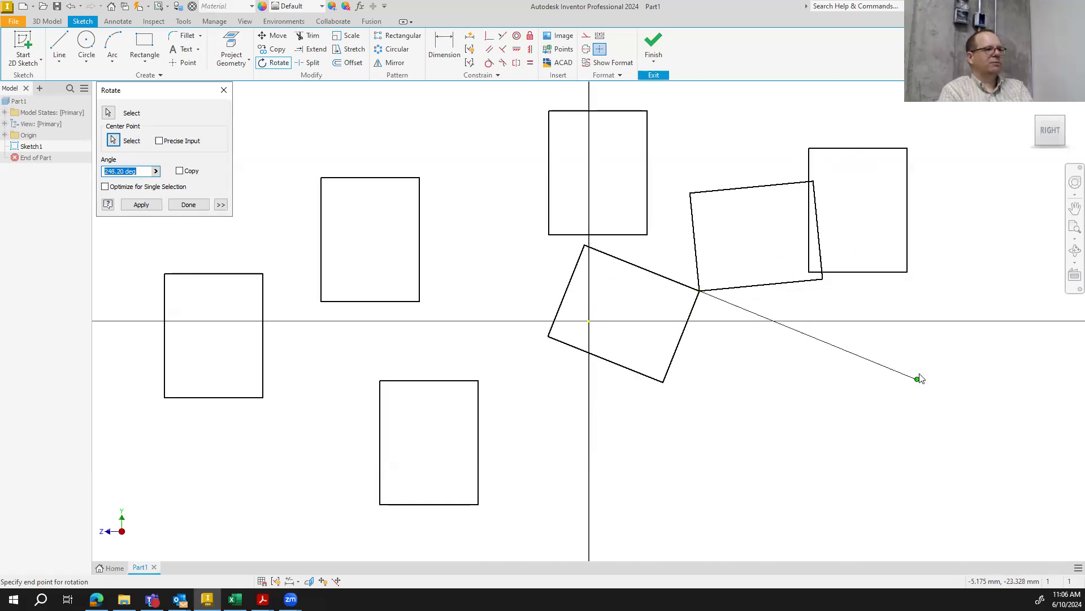
left_click(918, 378)
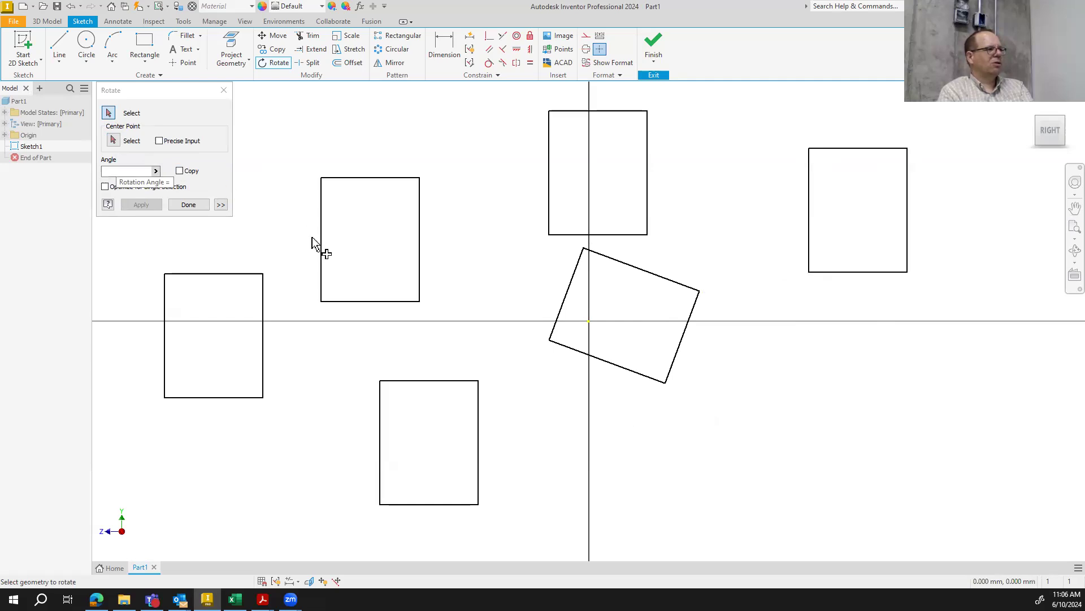
Rotate a copy of the upper-right rectangle's left edge counterclockwise about its lower endpoint, keeping the original edge
left_click(809, 213)
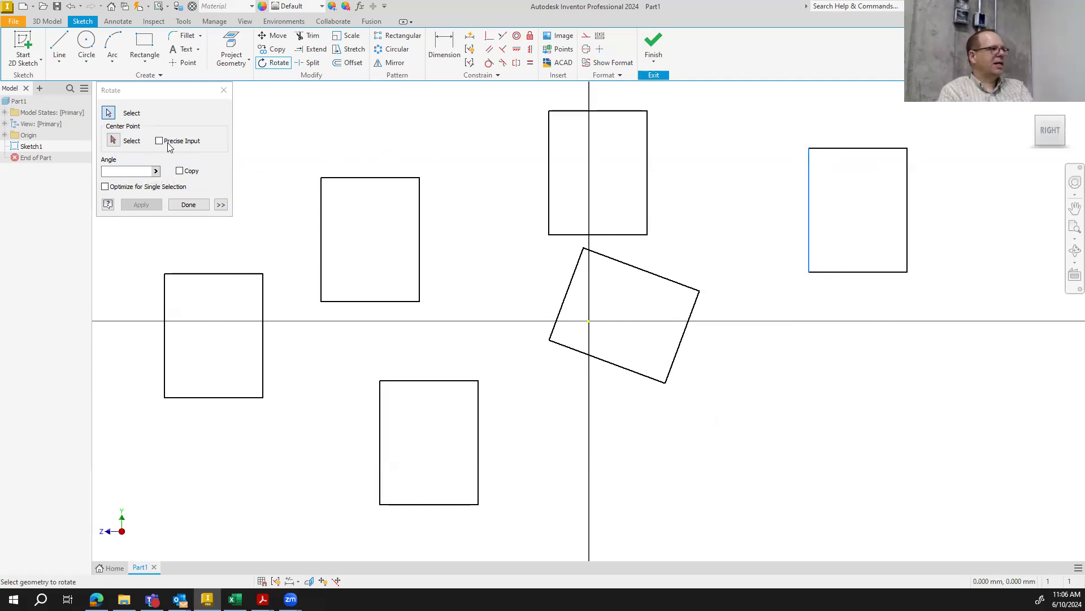
left_click(180, 172)
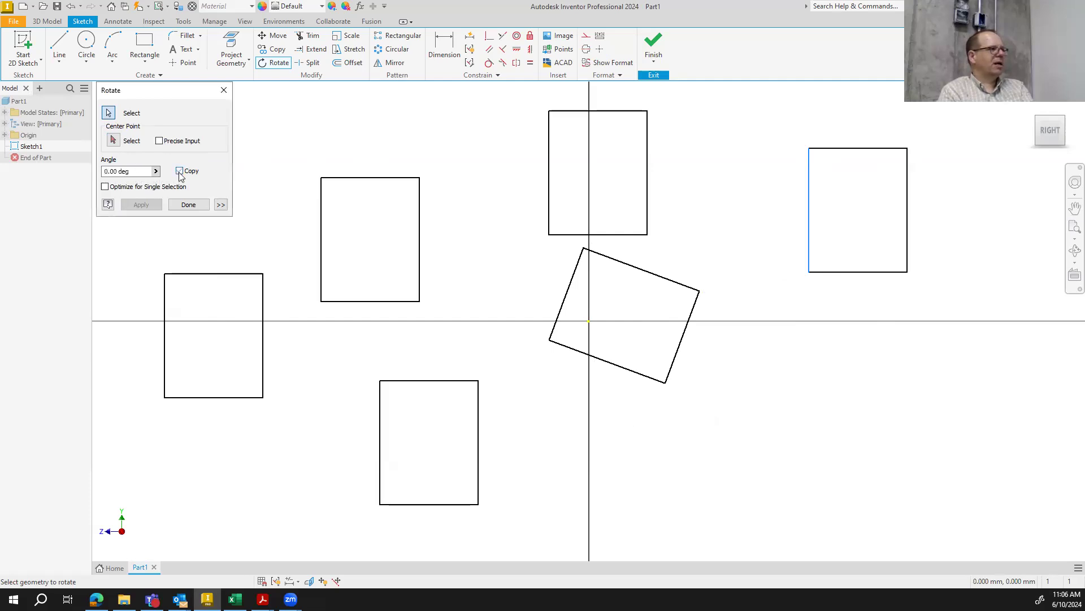
left_click(114, 140)
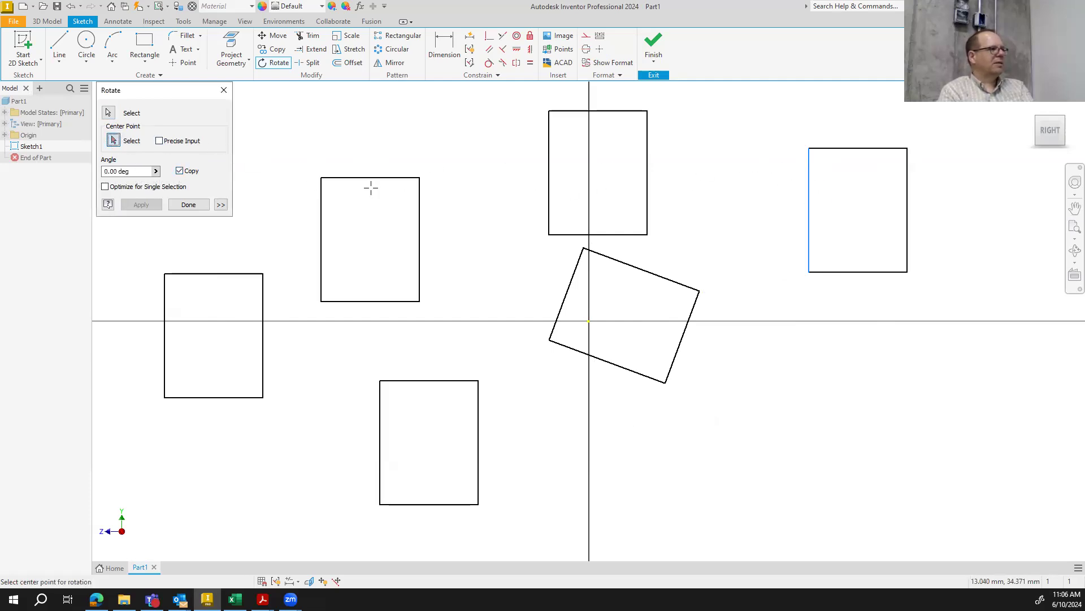
left_click(809, 273)
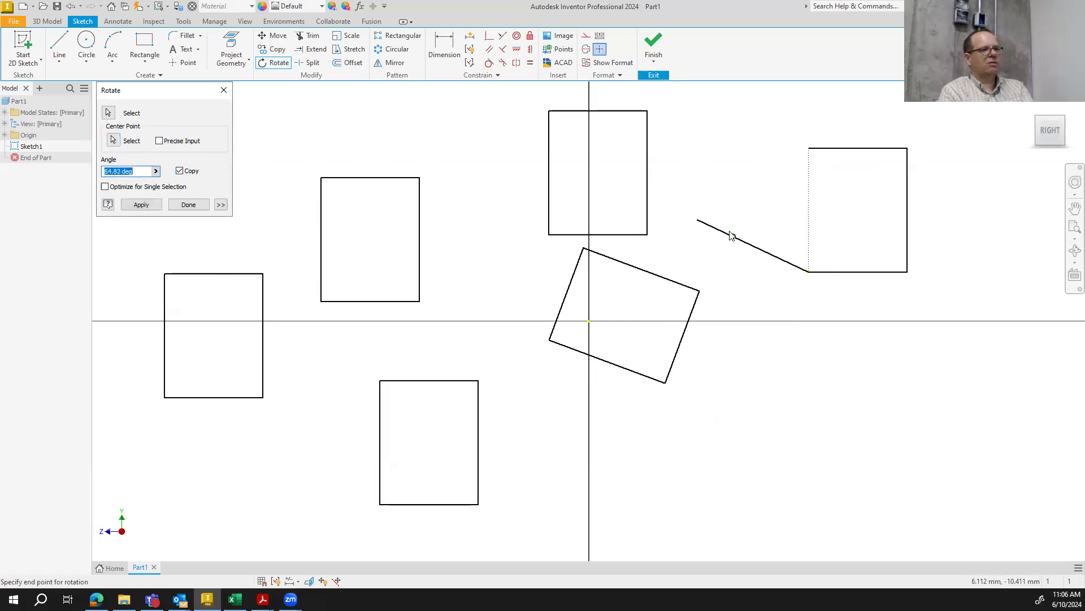
left_click(731, 220)
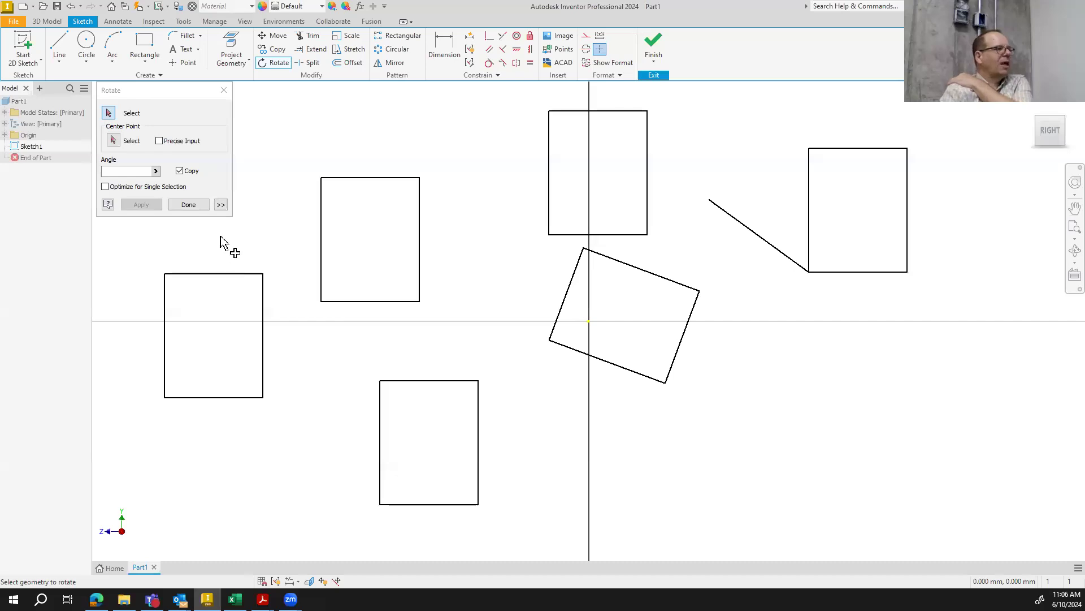
left_click(201, 206)
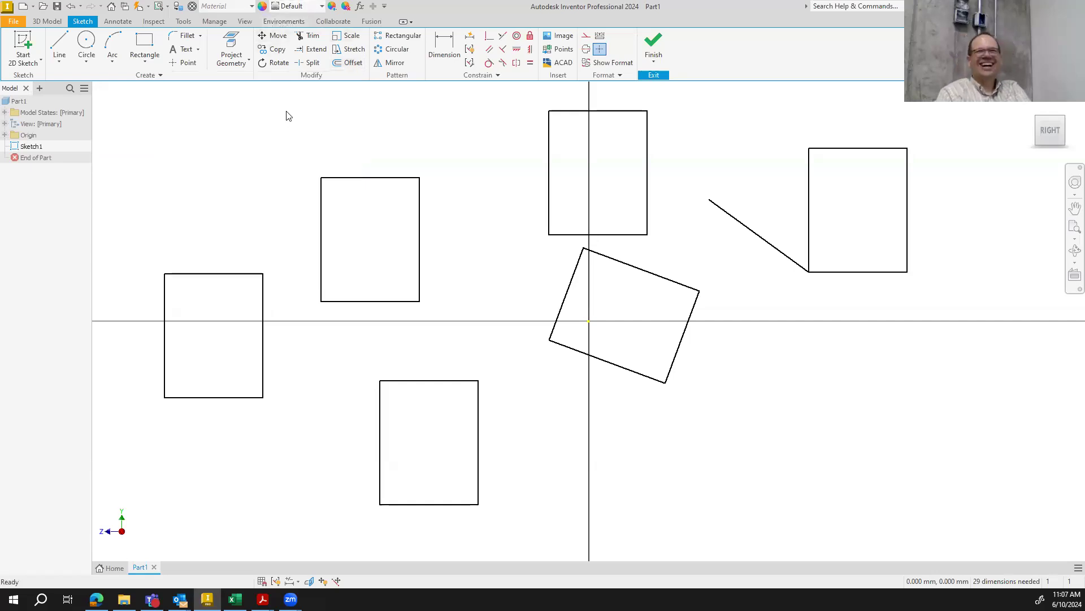
Scale the upper-left rectangle by a factor of 2 about its lower-right corner
left_click(346, 39)
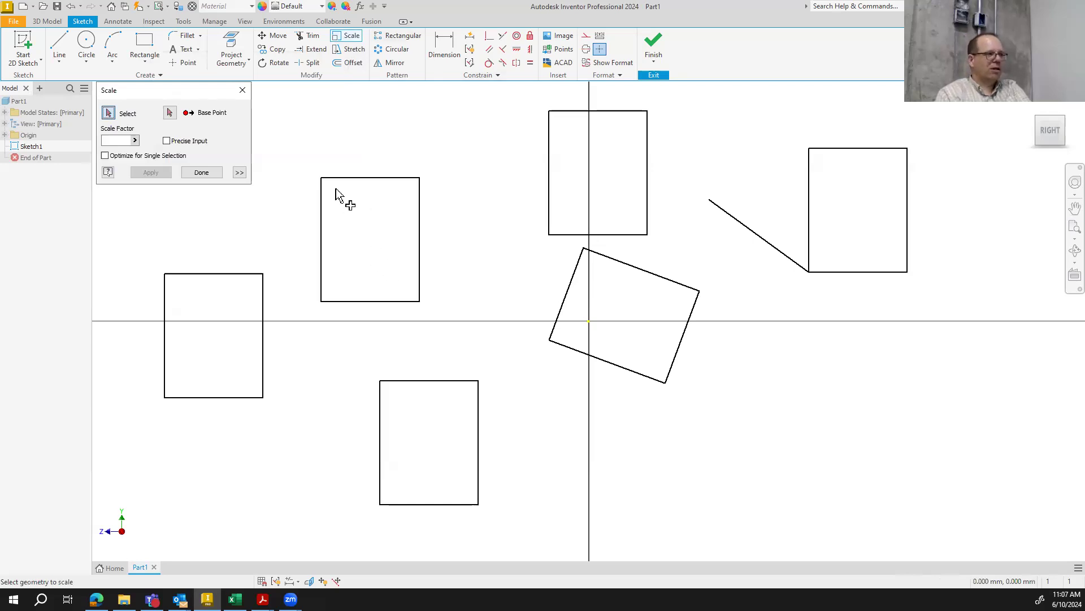
left_click_drag(304, 164, 460, 331)
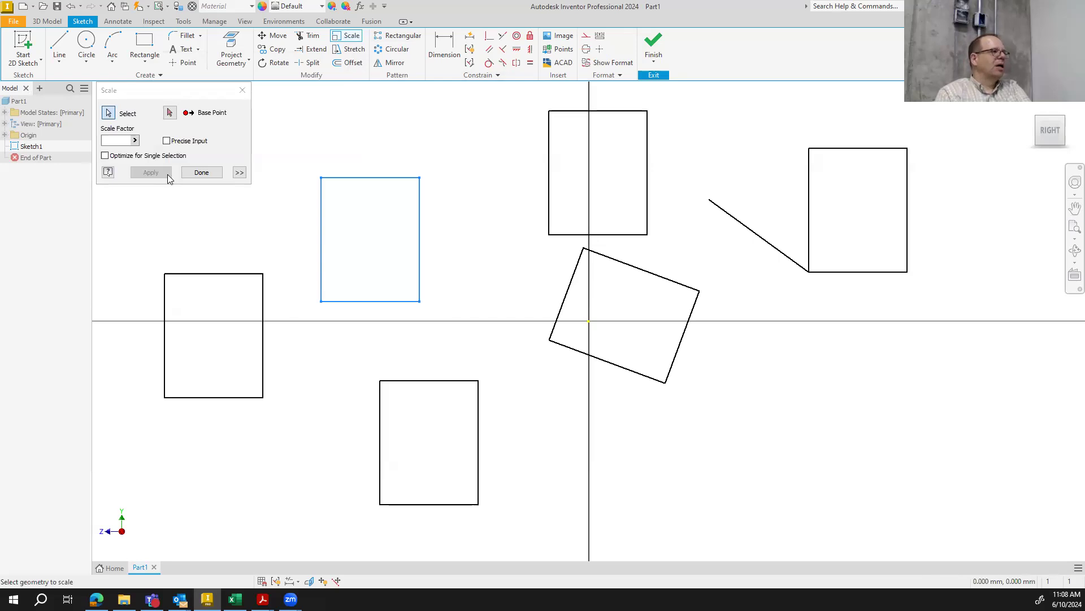
left_click(169, 113)
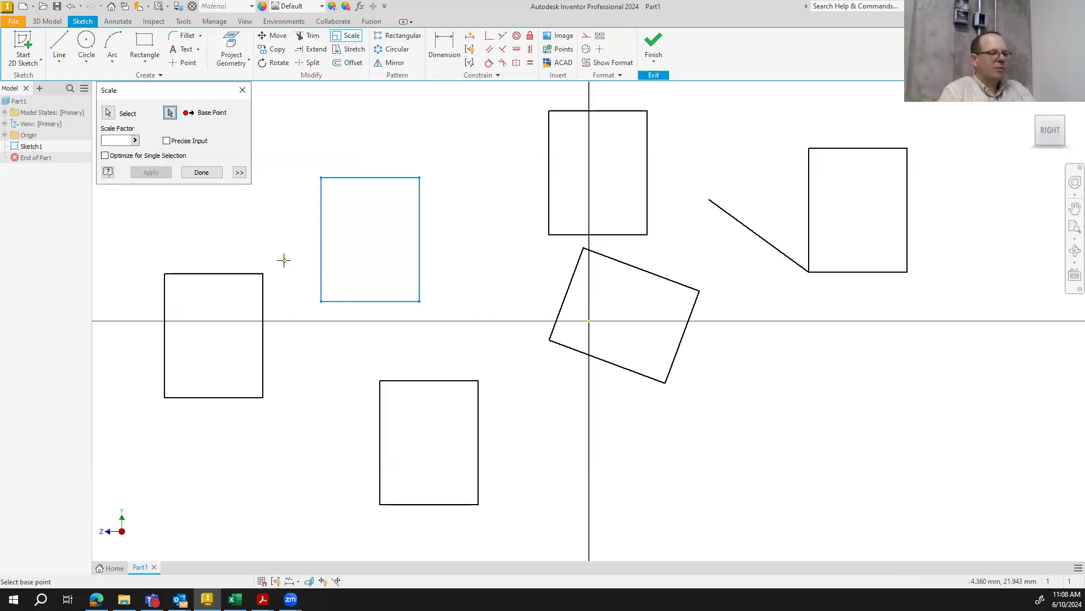
left_click(420, 301)
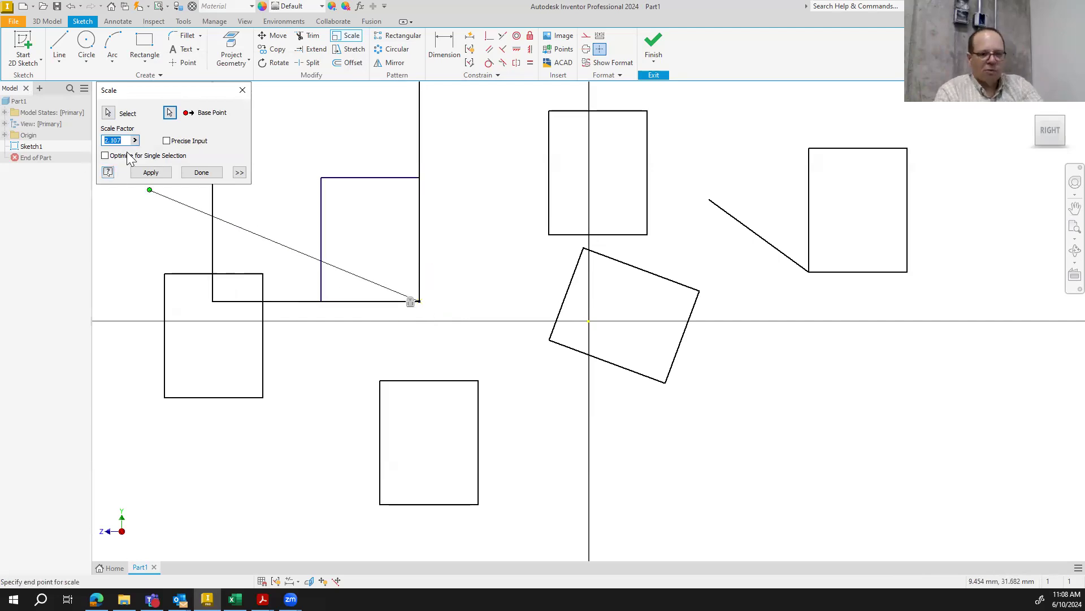
type("2")
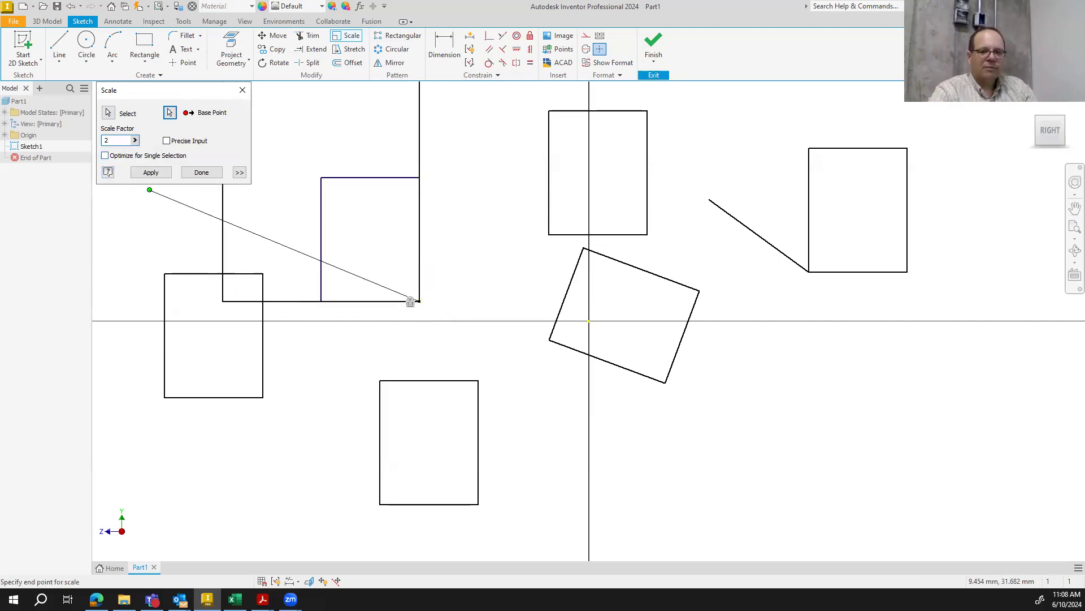
key("Return")
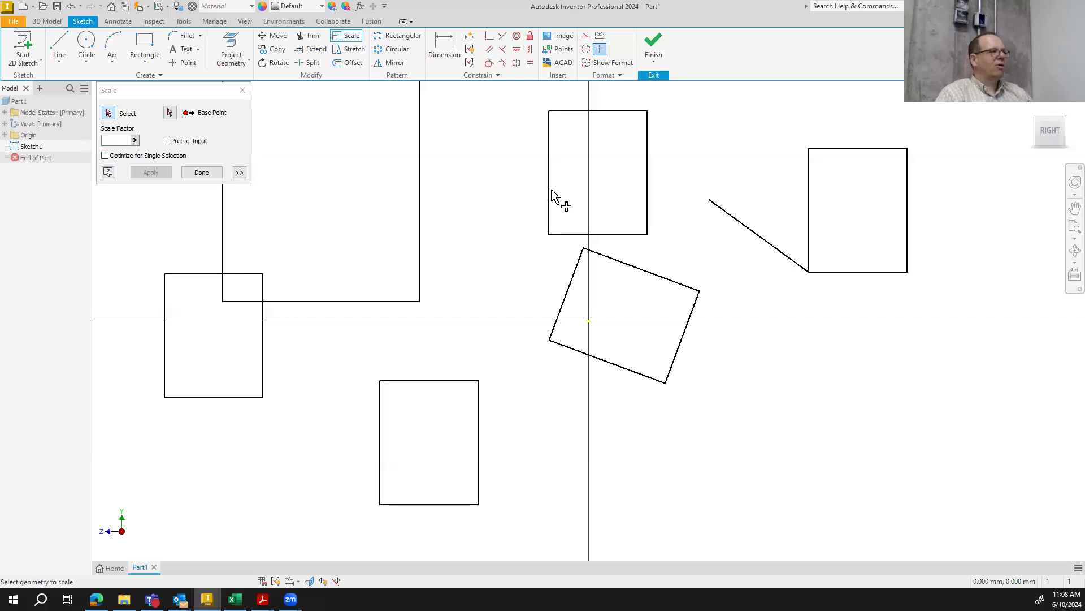
left_click(202, 173)
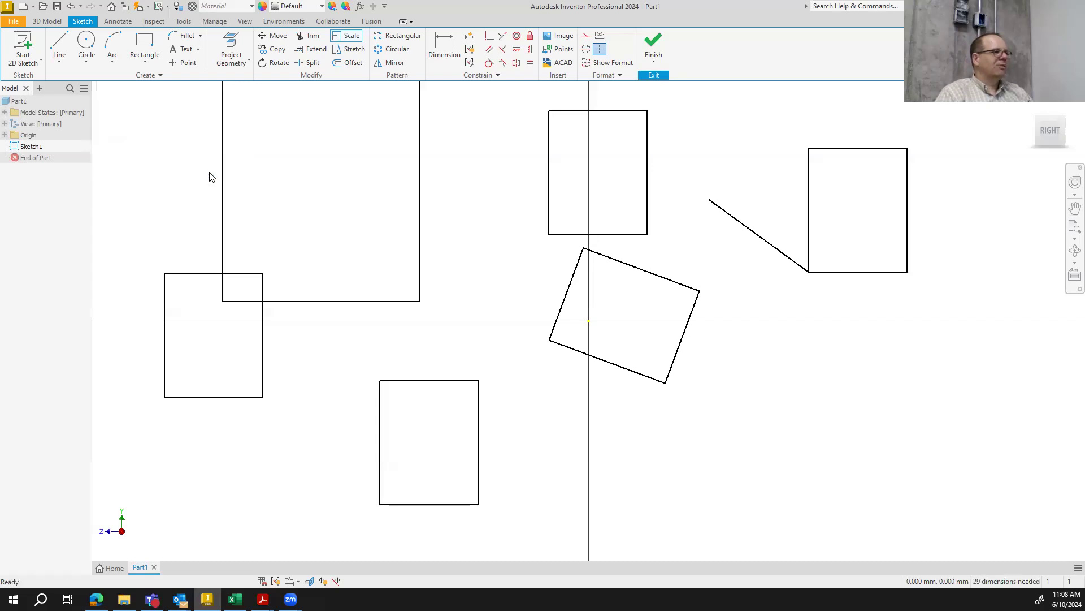
Stretch the whole rectangle below and left of the origin from its lower-right corner, placing it across the vertical axis below the origin
left_click(351, 55)
left_click_drag(355, 360, 516, 536)
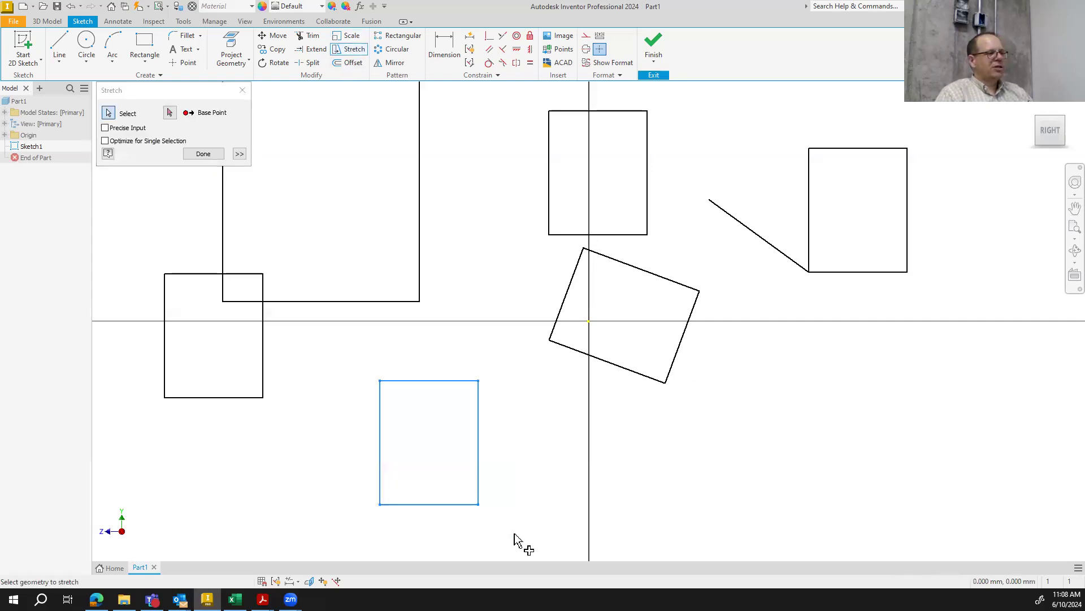
left_click(171, 112)
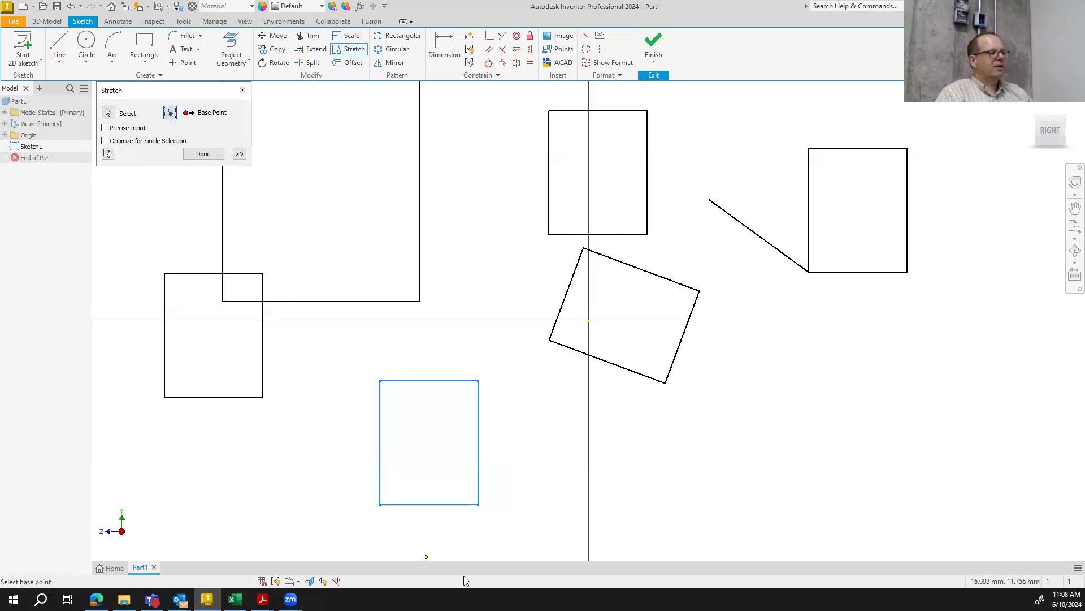
left_click(479, 503)
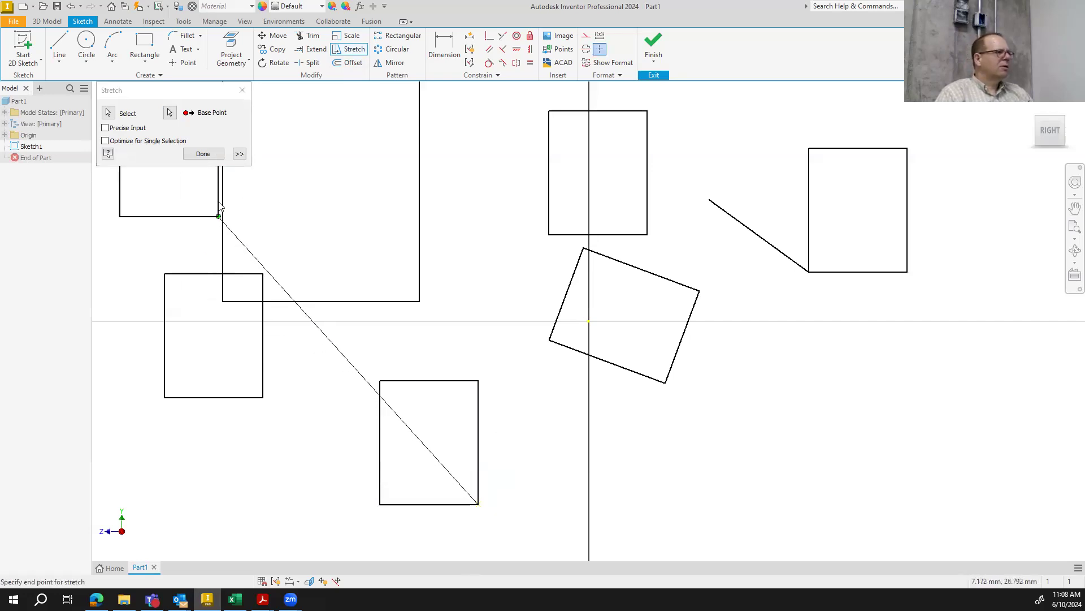
left_click(622, 531)
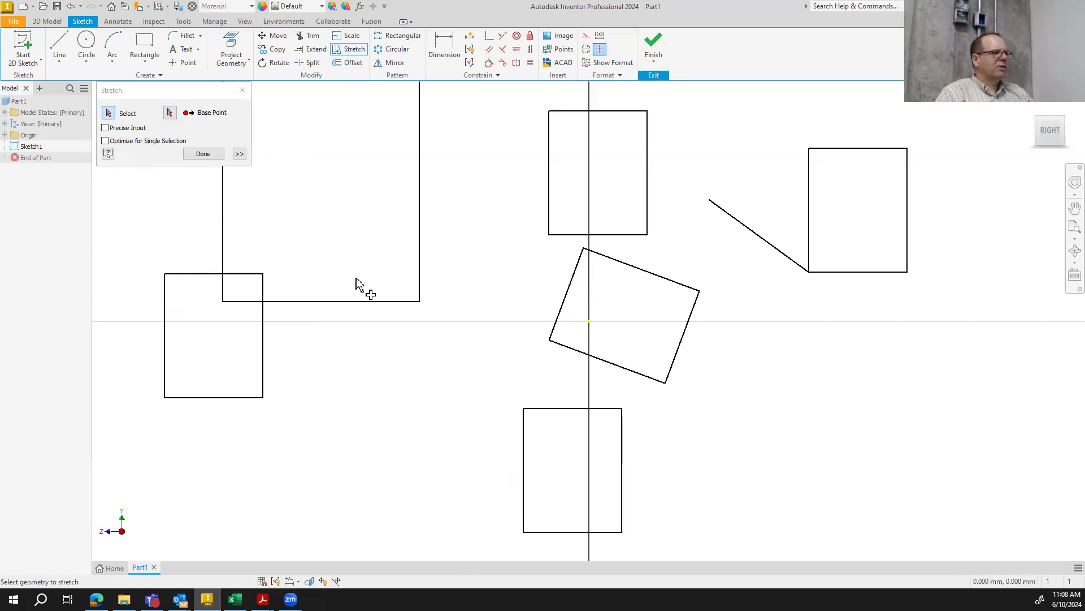
left_click(243, 90)
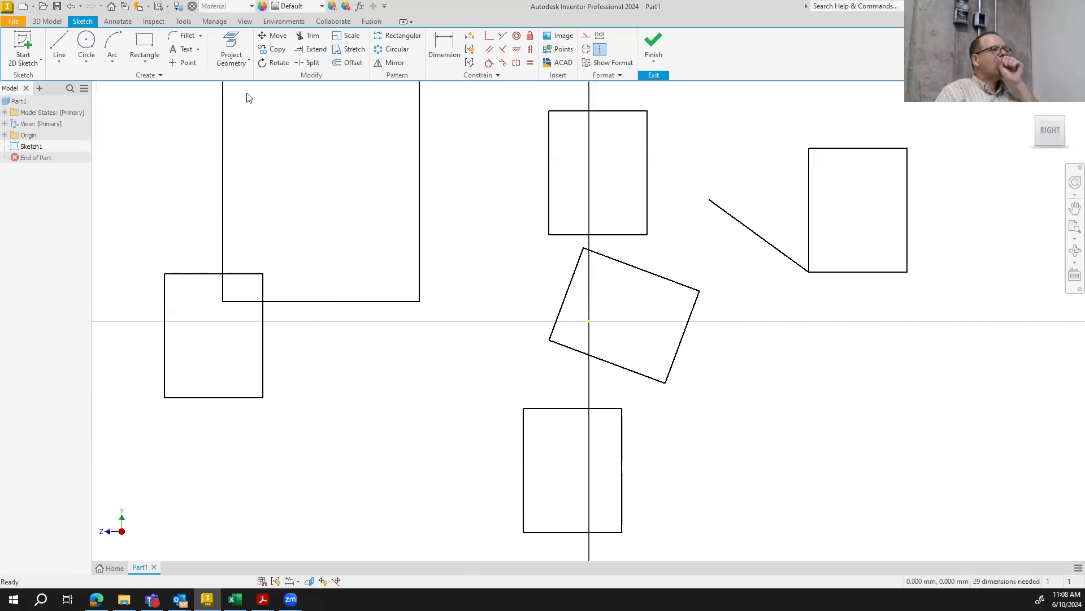
Stretch the far-left rectangle's bottom and right edges down and rightward, based on its upper-left corner, allowing removal of constraints to other geometry
left_click(348, 49)
left_click(229, 397)
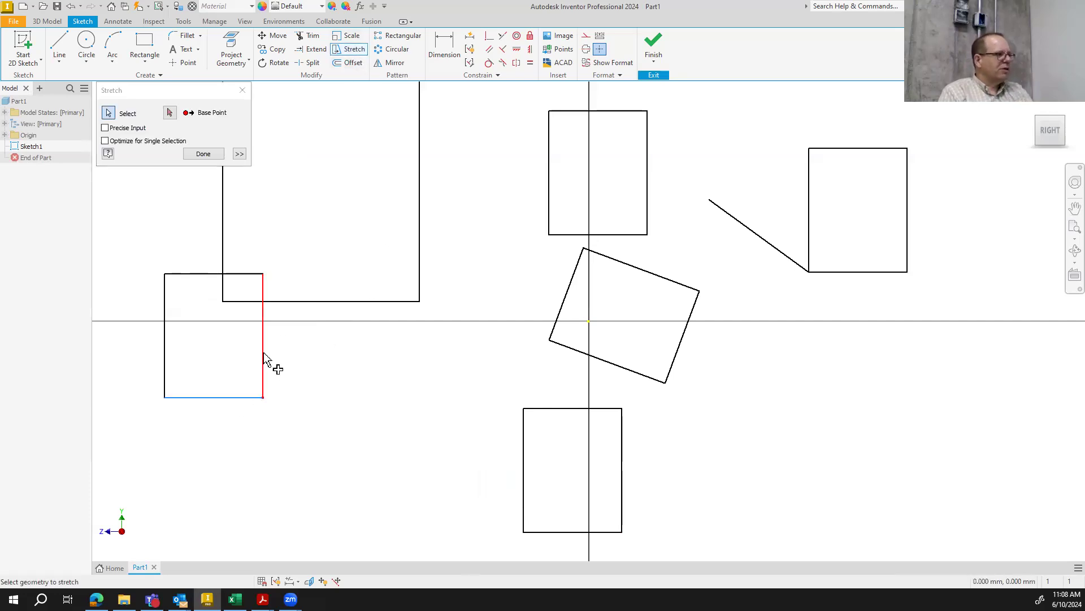
left_click(263, 334)
left_click(170, 113)
left_click(171, 278)
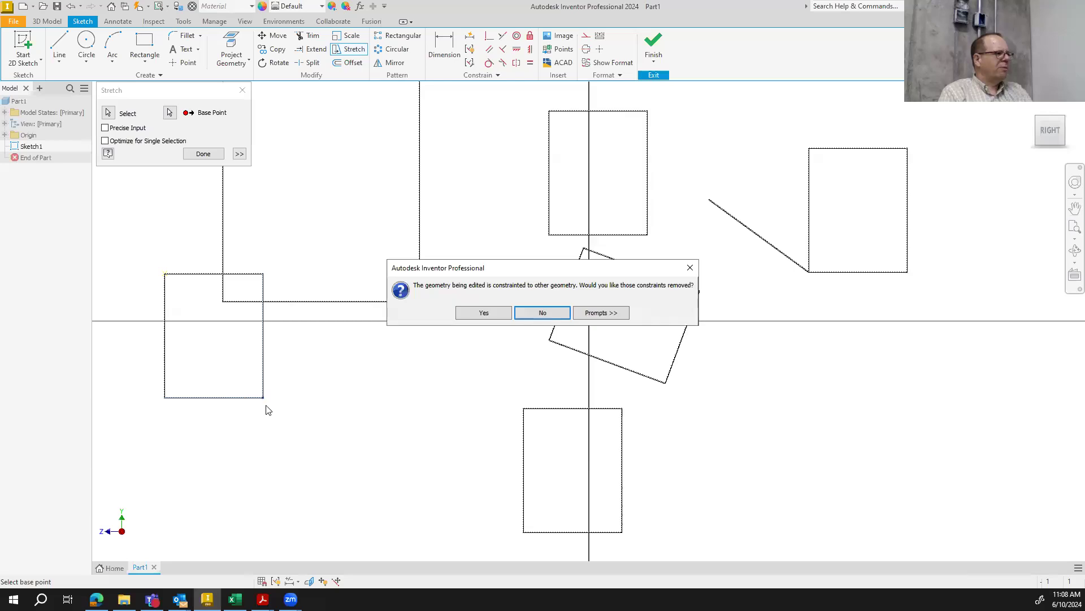
left_click(498, 312)
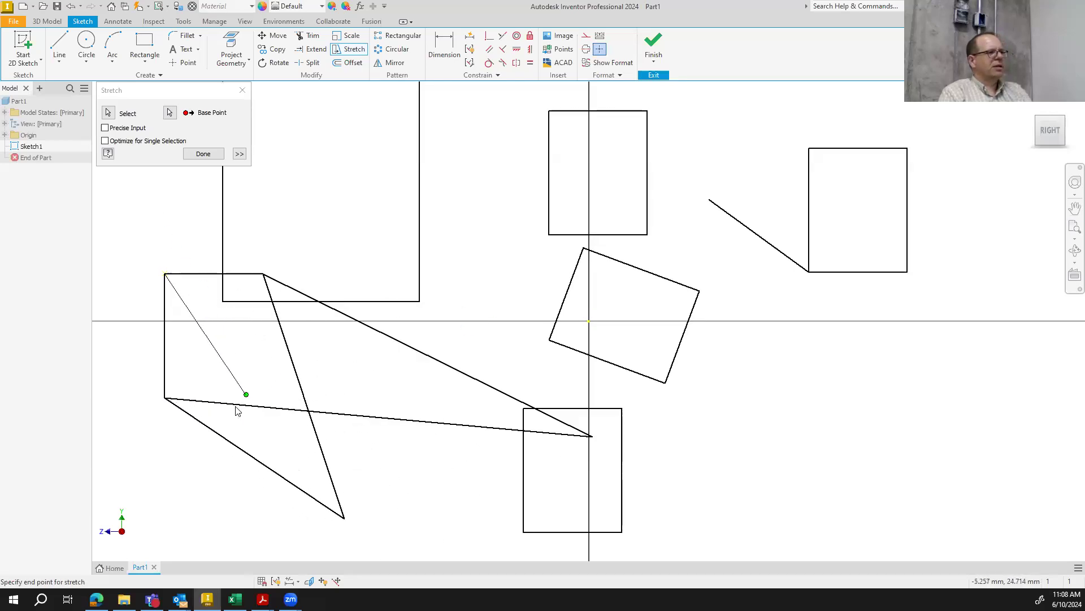
left_click(310, 418)
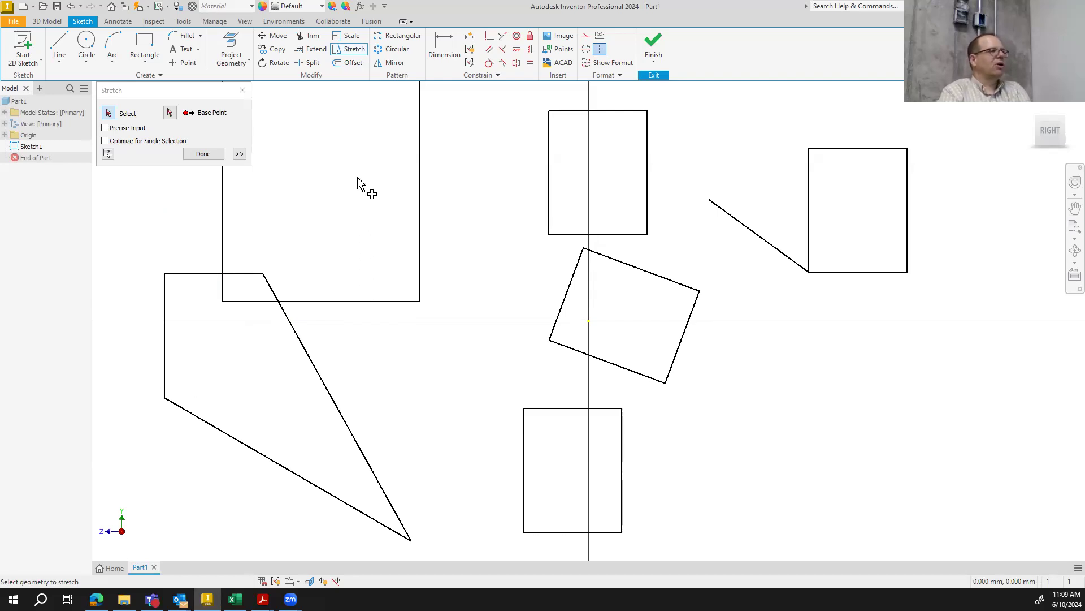
Offset the rectangle below the origin inward by 1 mm and the far-left quadrilateral outward by a freely picked distance
left_click(349, 64)
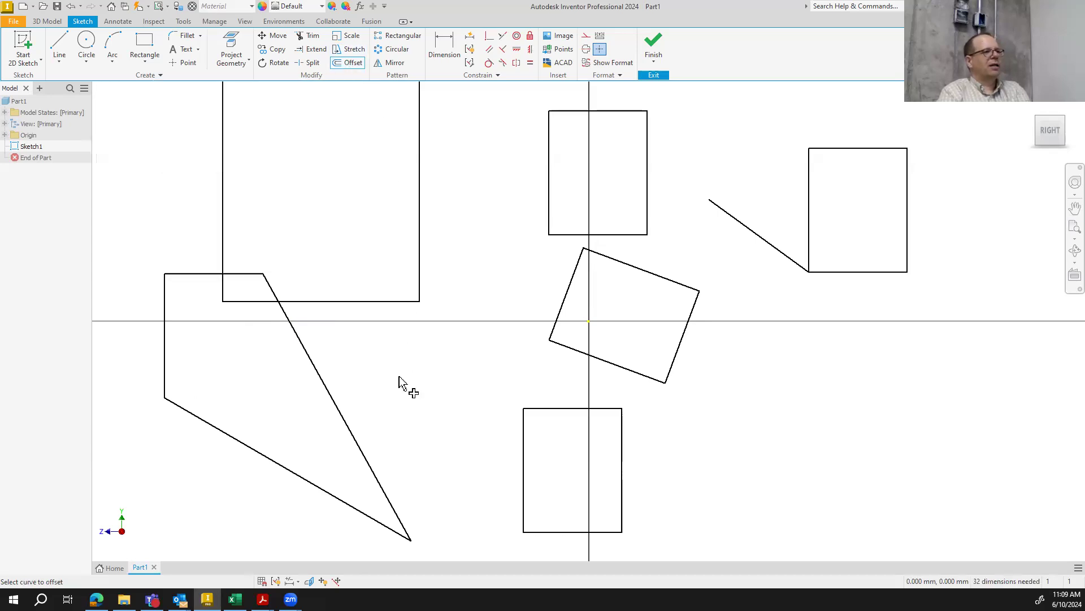
left_click(521, 471)
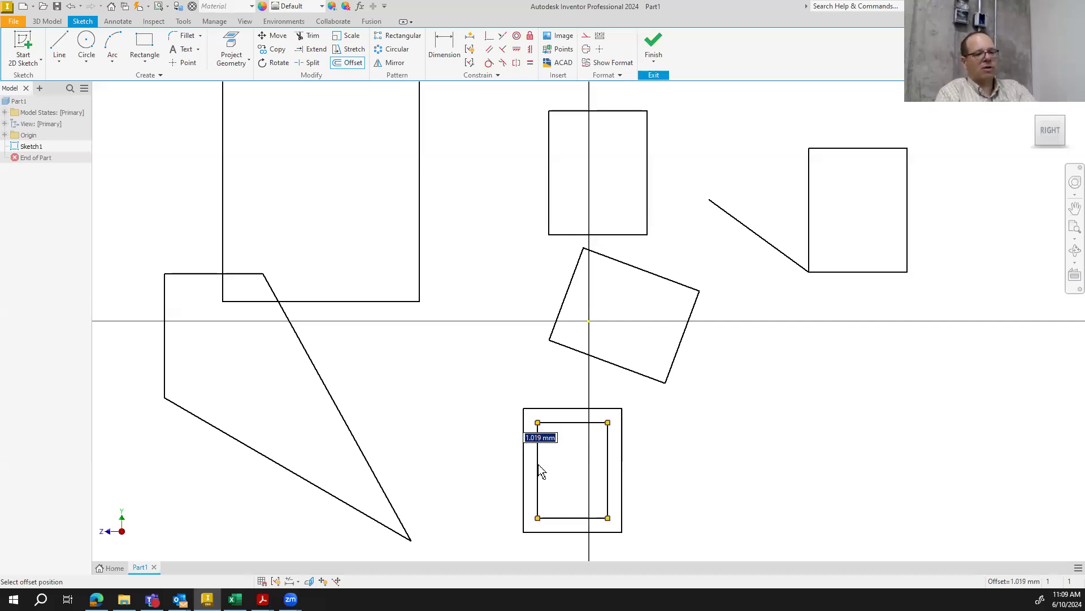
type("1")
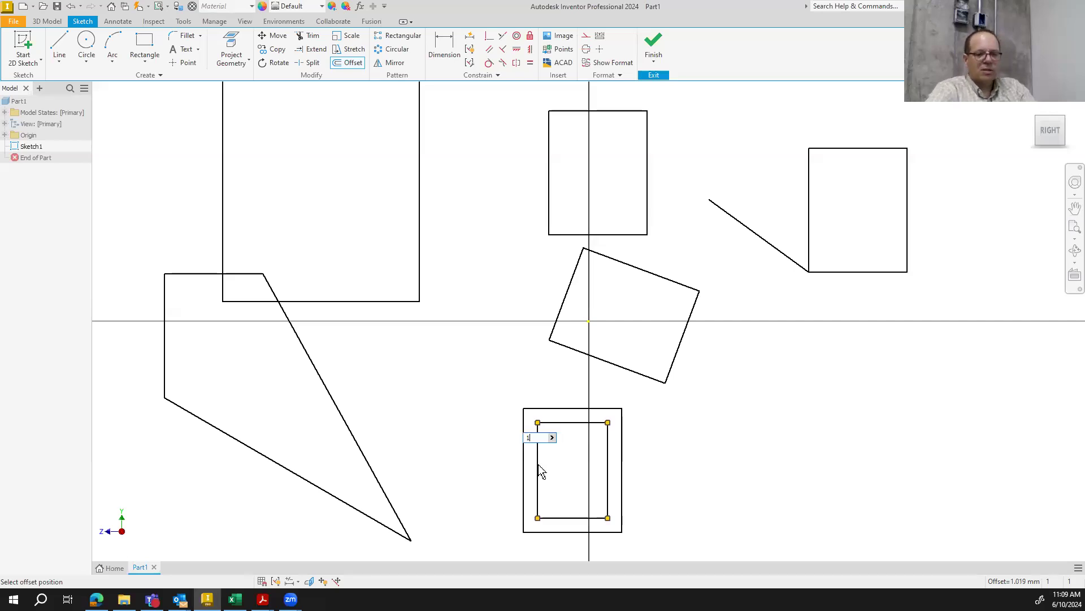
key("Return")
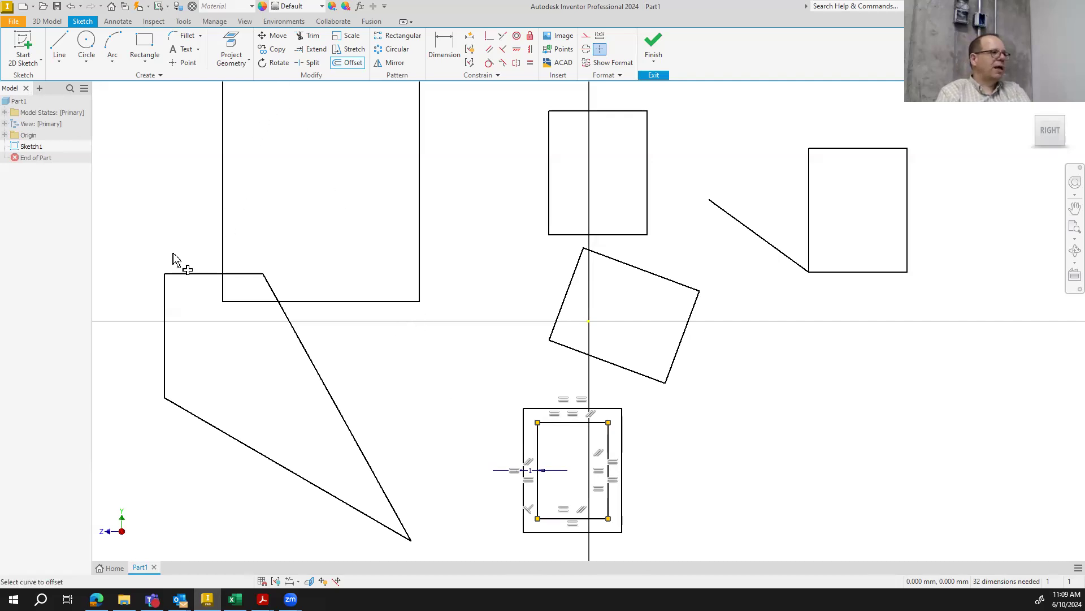
left_click(185, 273)
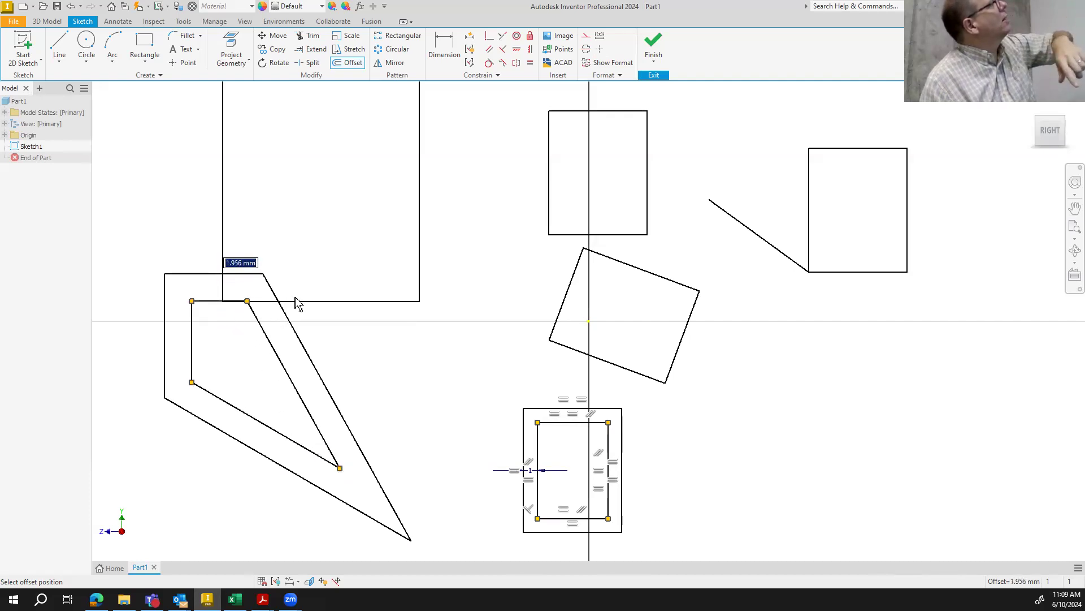
left_click(408, 254)
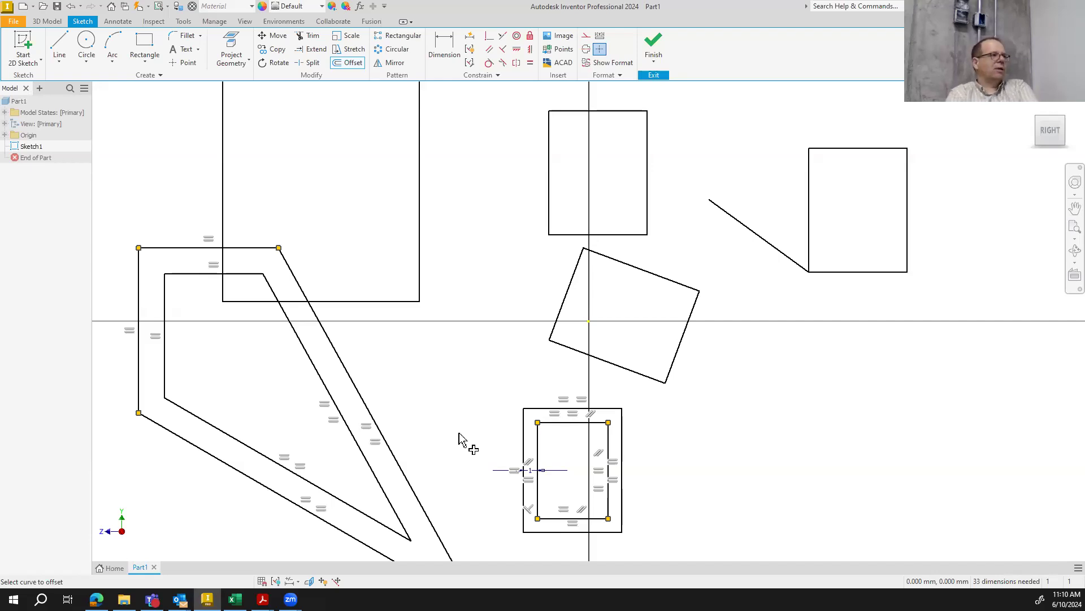
Sketch an open stepped profile of eight connected vertical and horizontal lines below and right of the origin, and select its first upper horizontal segment
left_click(59, 46)
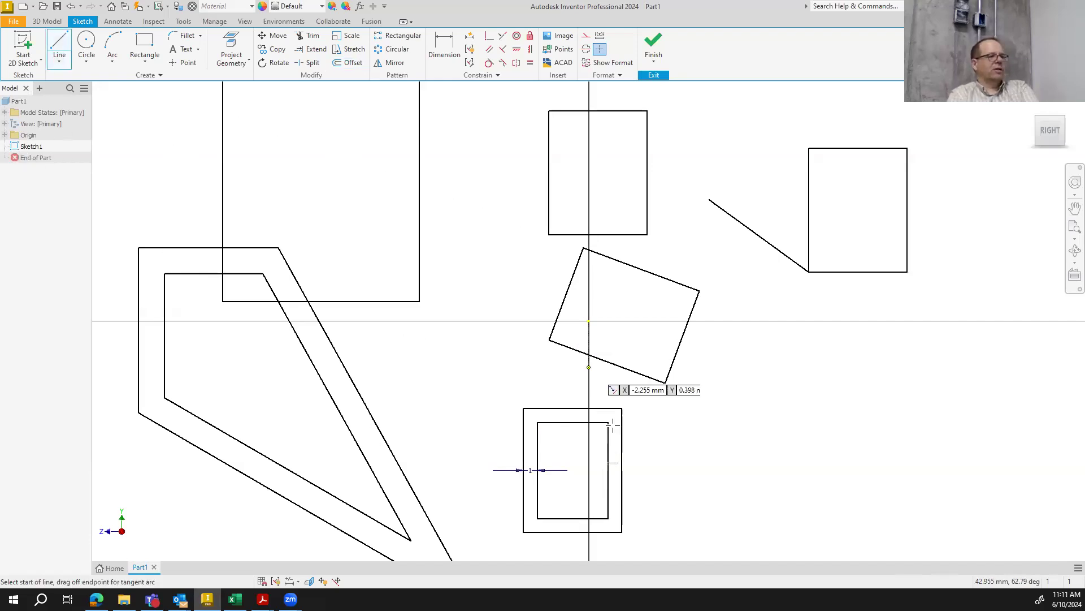
left_click(810, 520)
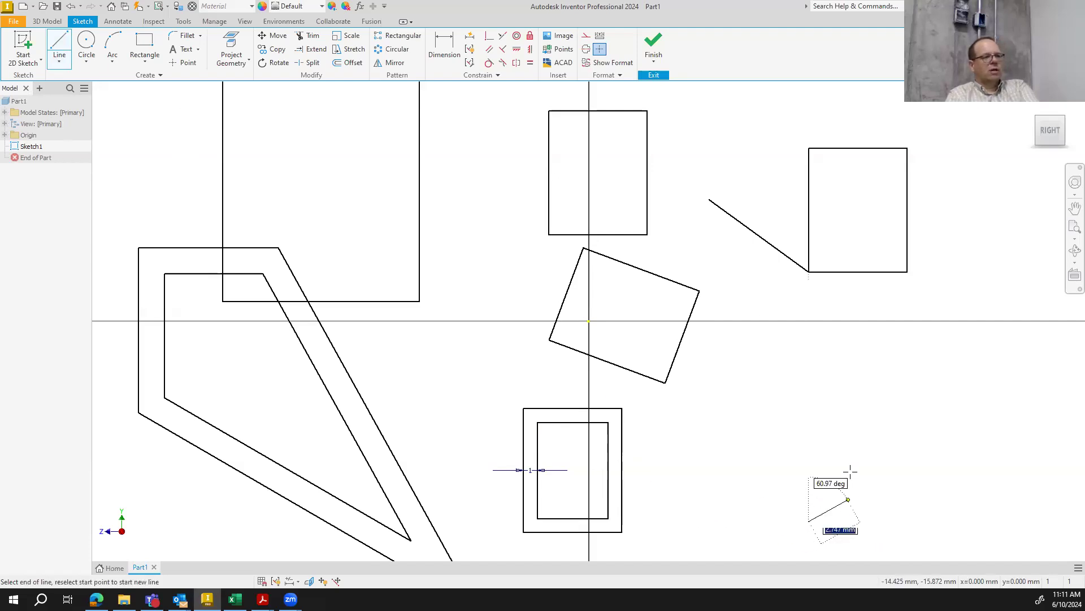
left_click(809, 427)
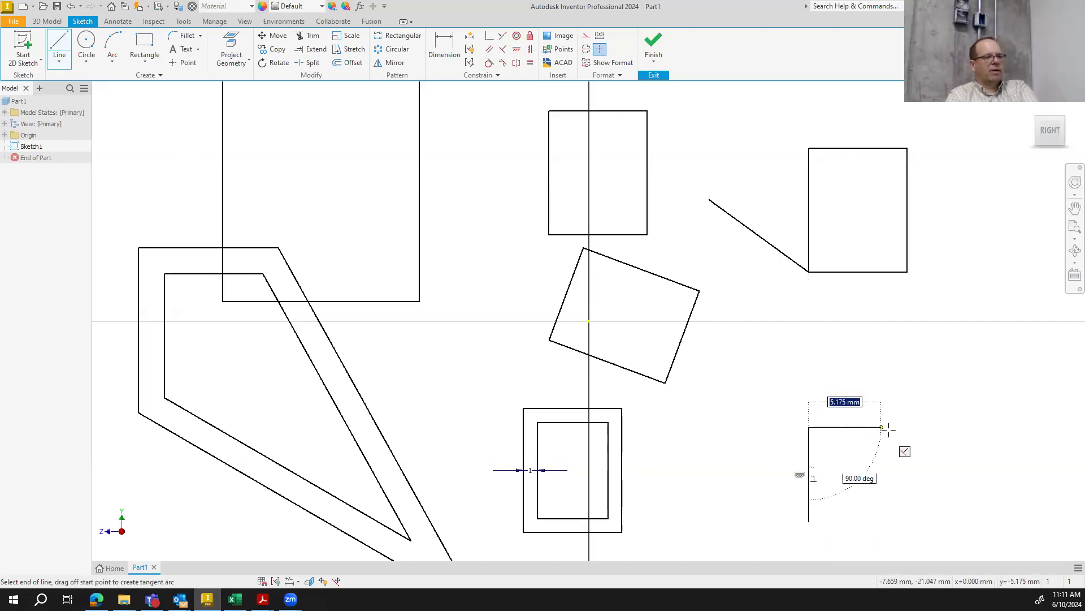
left_click(891, 427)
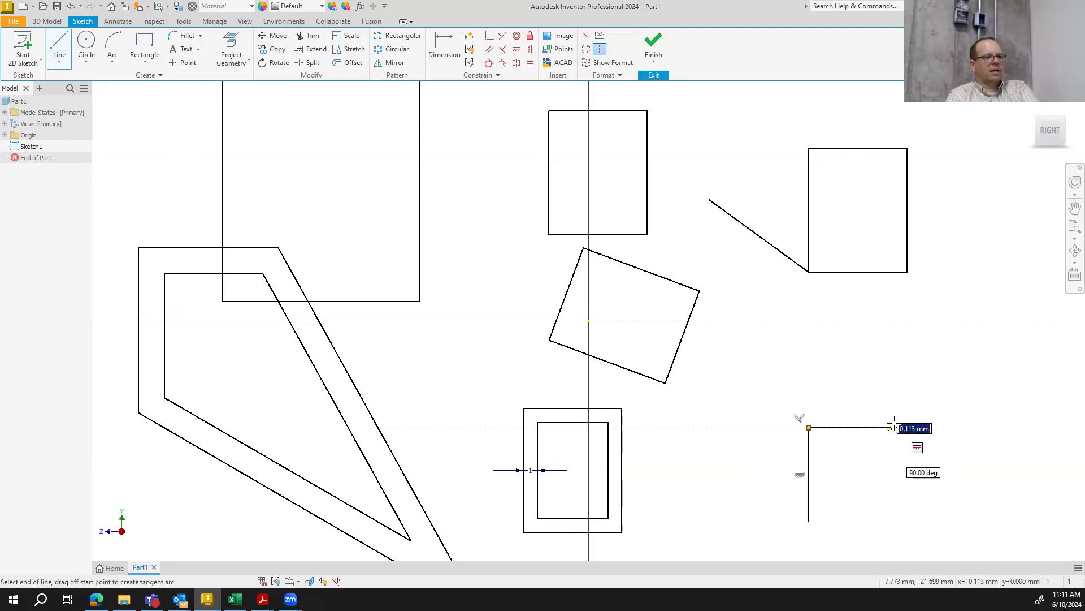
left_click(891, 356)
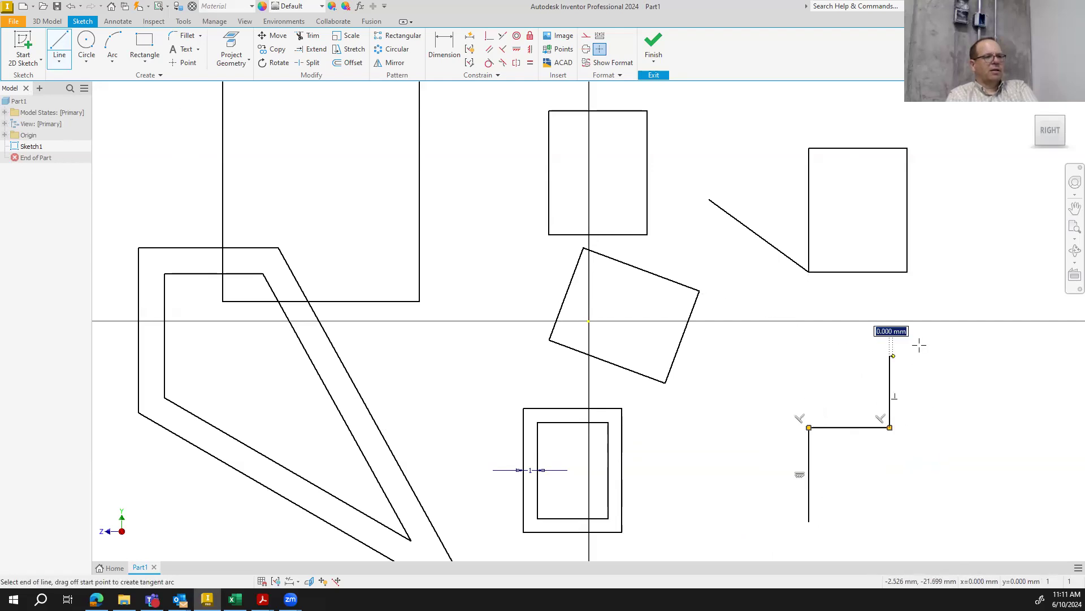
left_click(972, 356)
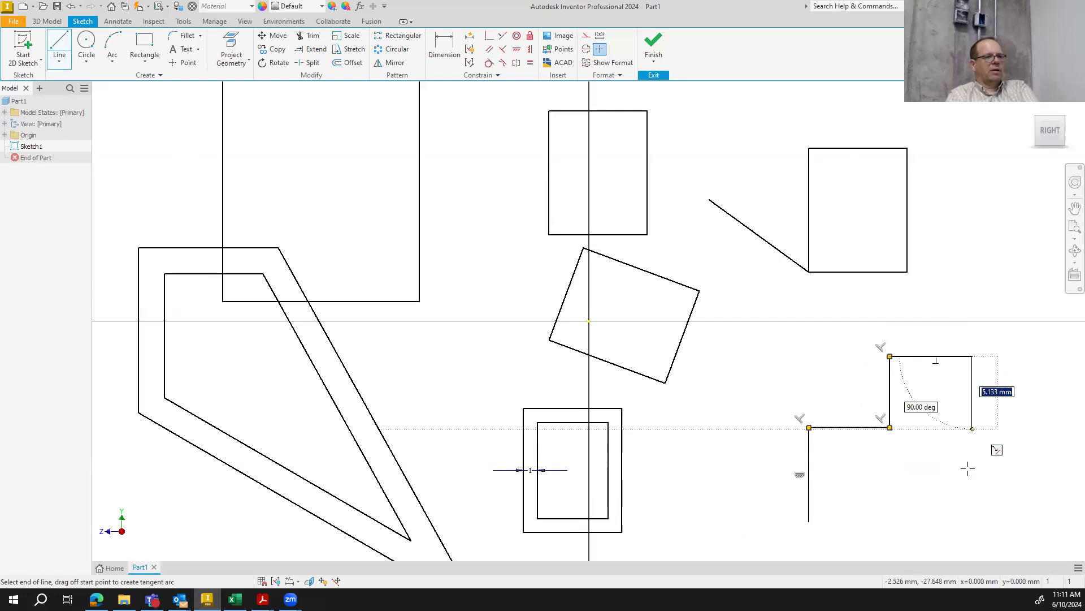
left_click(972, 486)
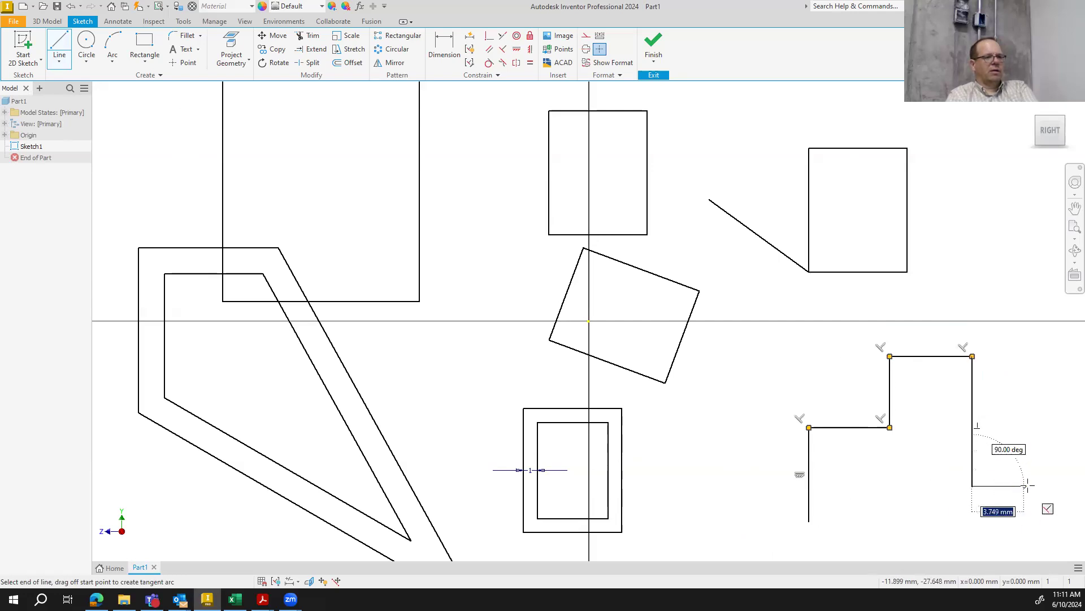
left_click(1028, 485)
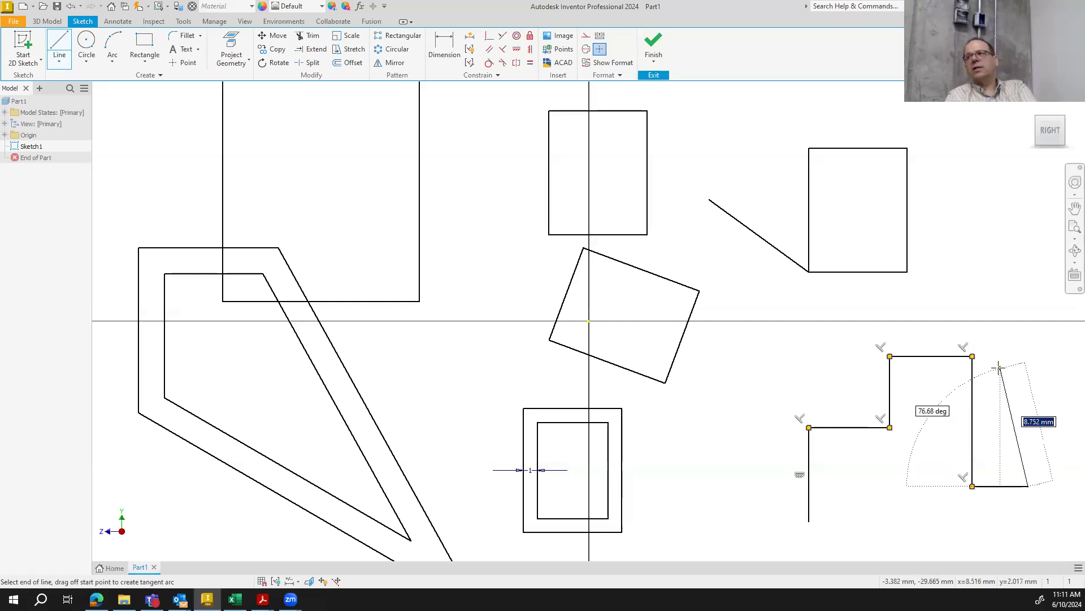
left_click(1028, 357)
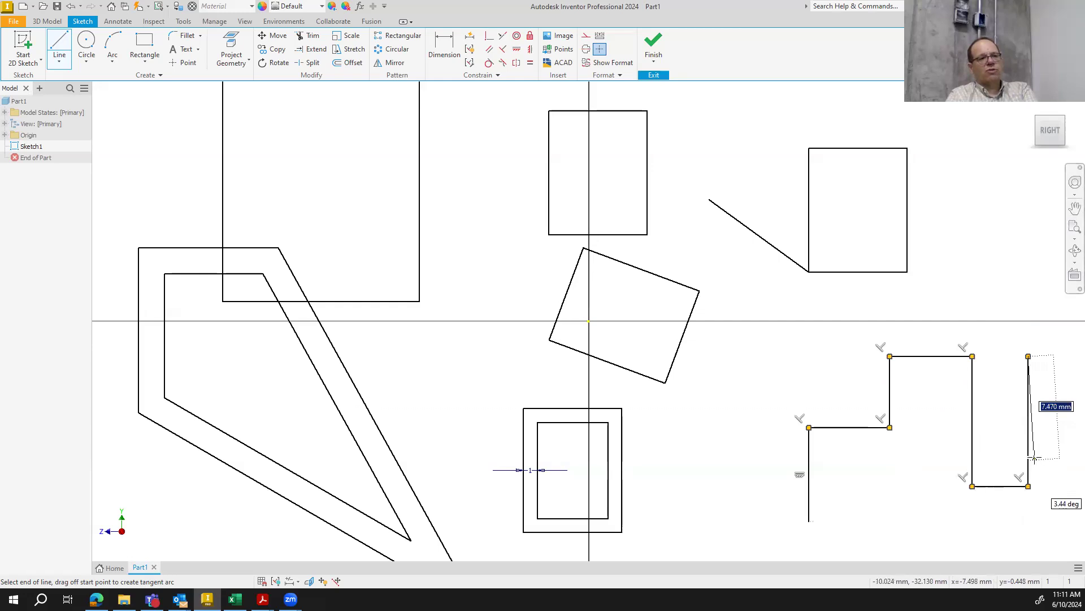
left_click(1066, 356)
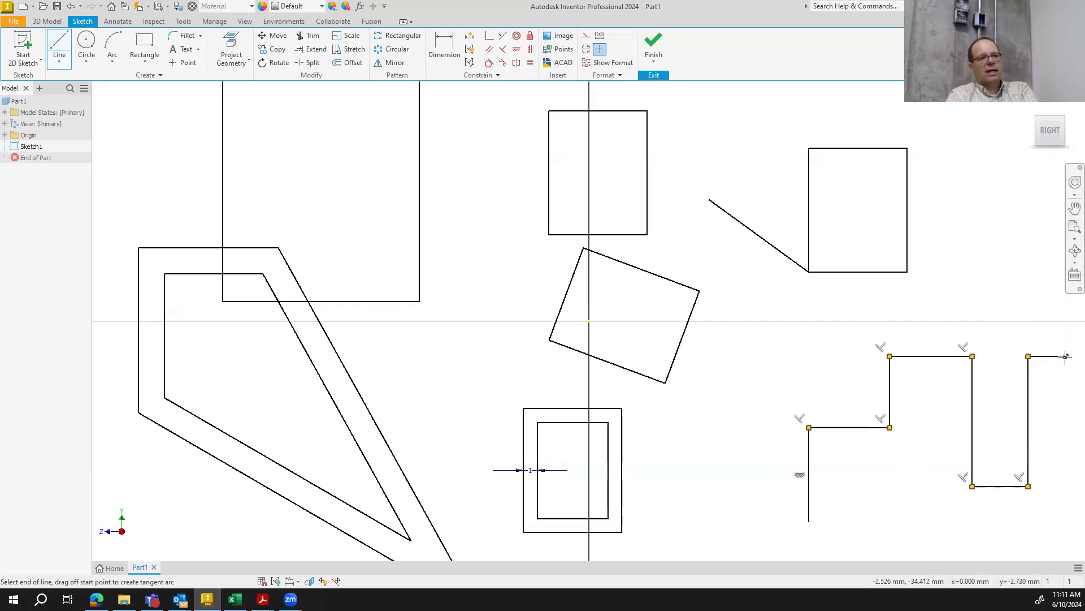
right_click(1055, 537)
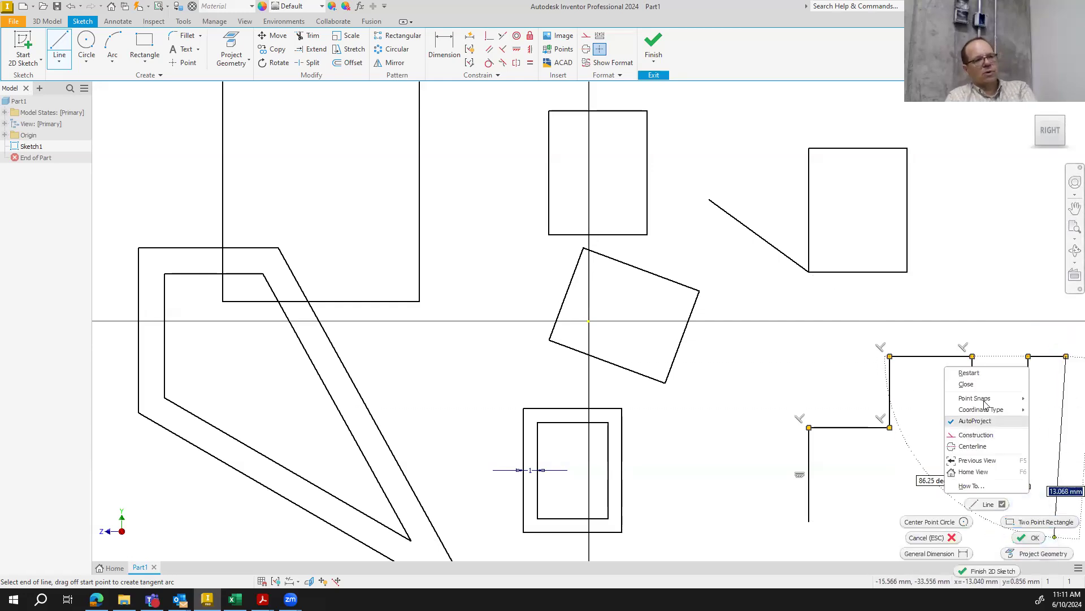
left_click(932, 537)
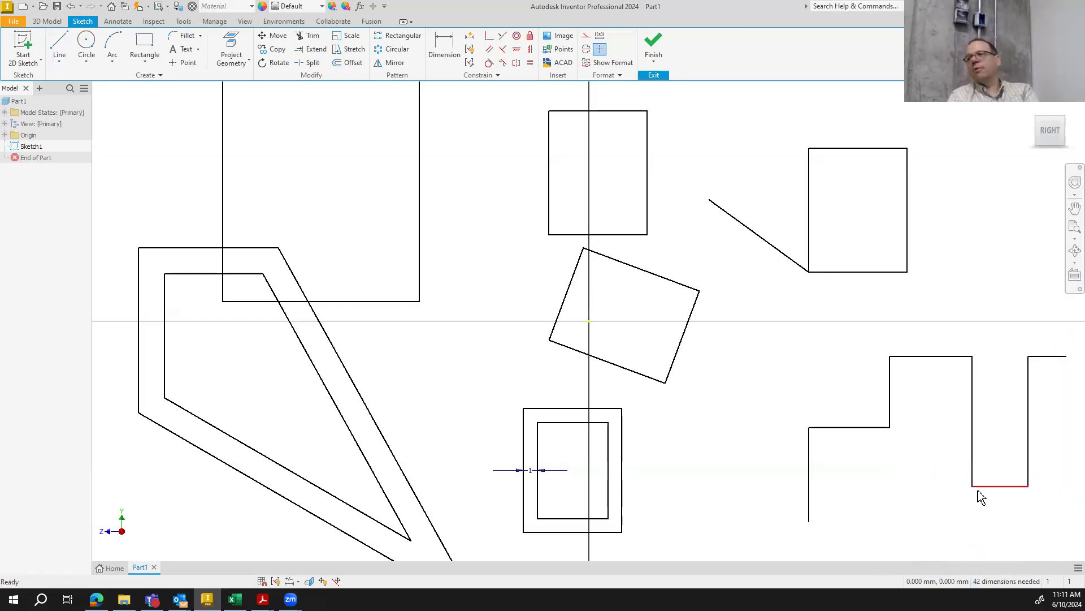
left_click(948, 357)
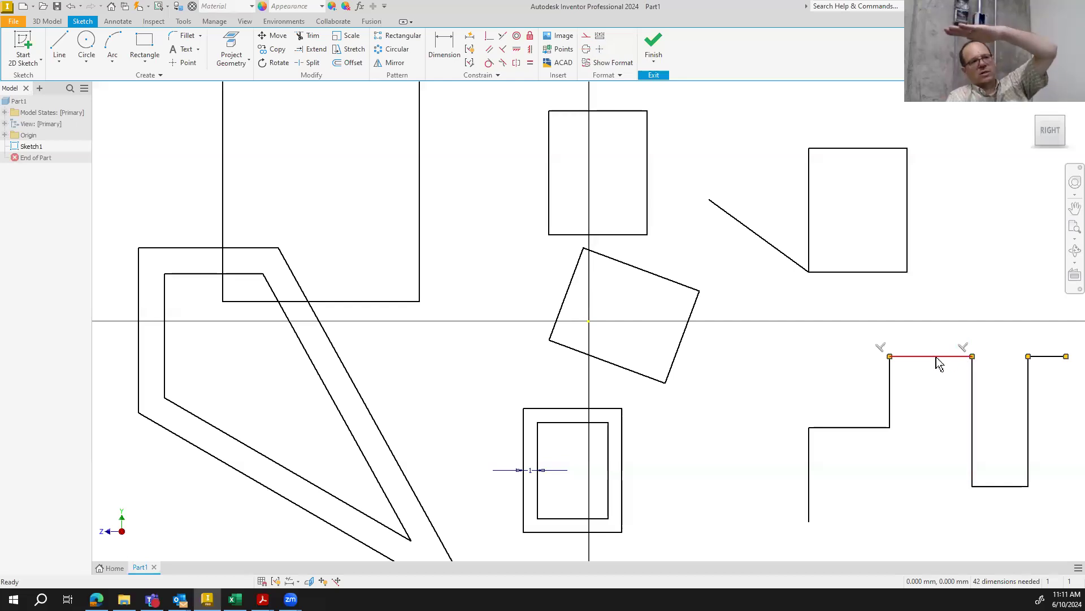
Sketch a circle below the stepped profile, between its first vertical line and its lowest horizontal segment
left_click(1048, 356)
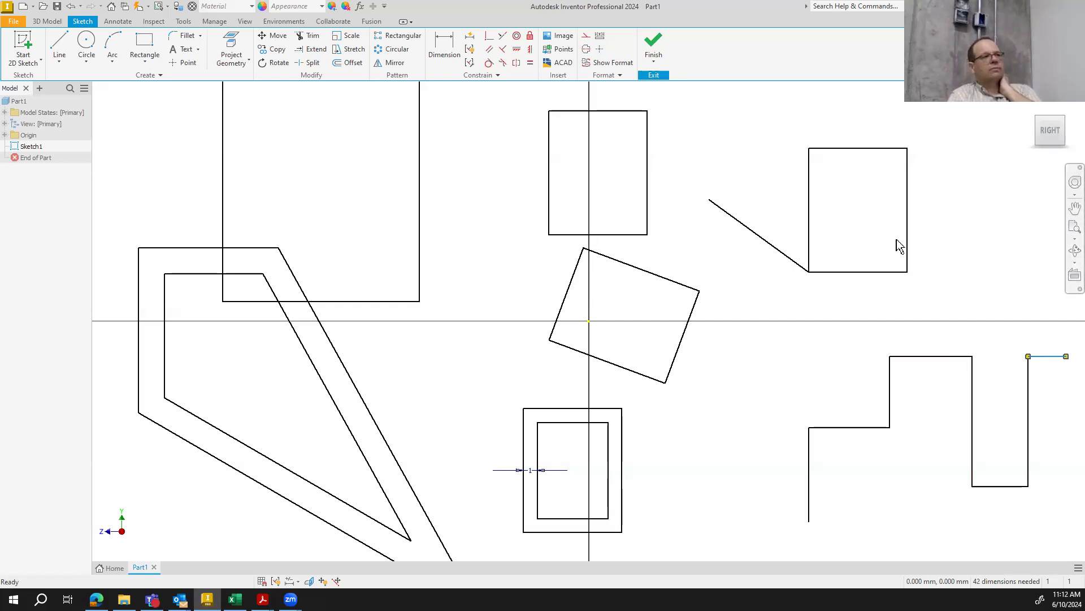
key("c")
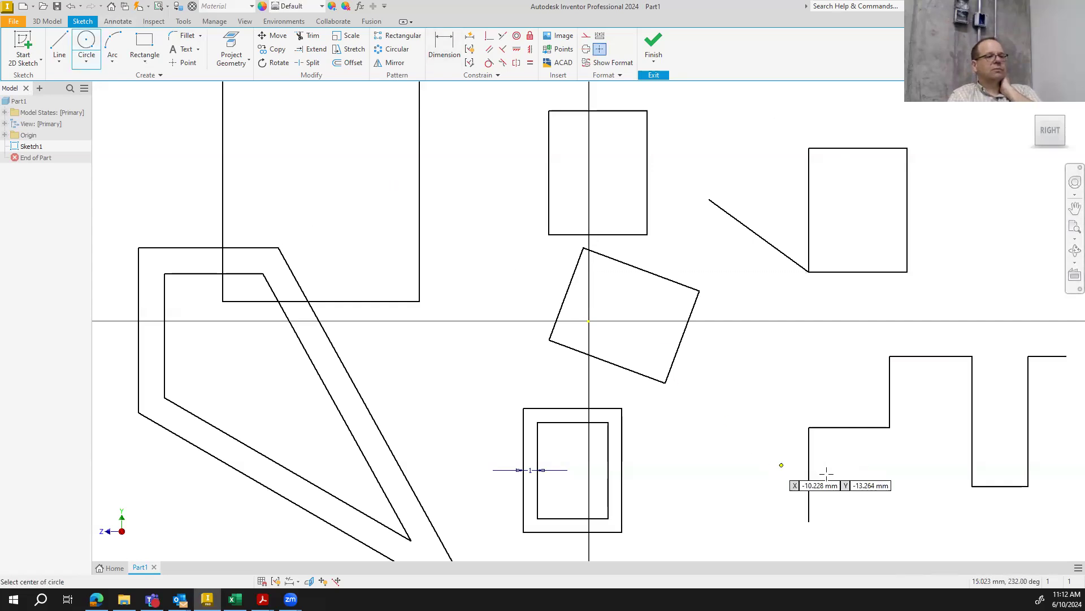
left_click(899, 504)
left_click(915, 473)
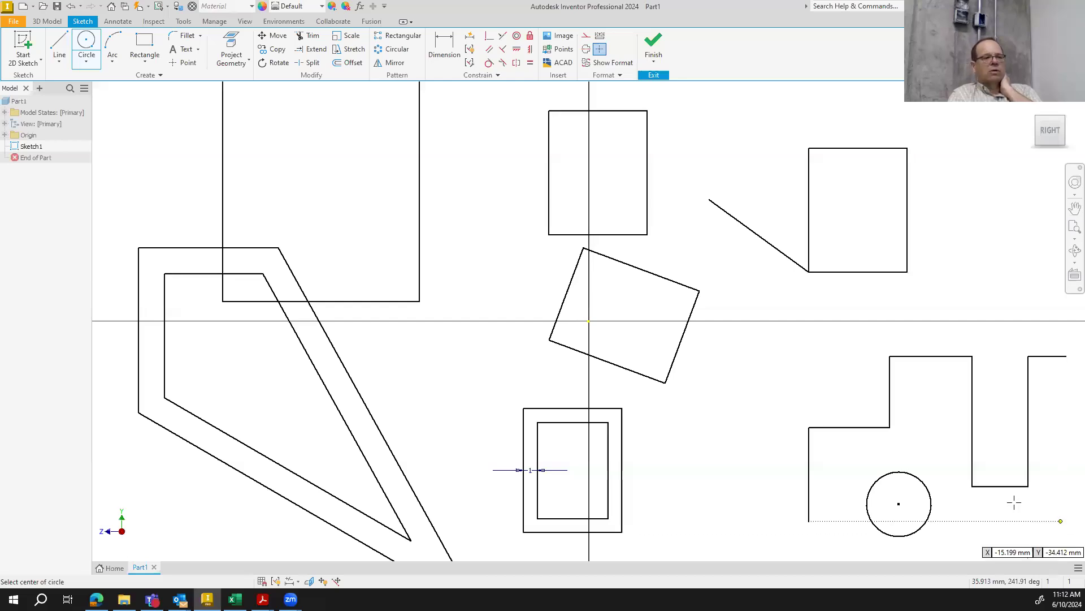
right_click(816, 493)
left_click(818, 517)
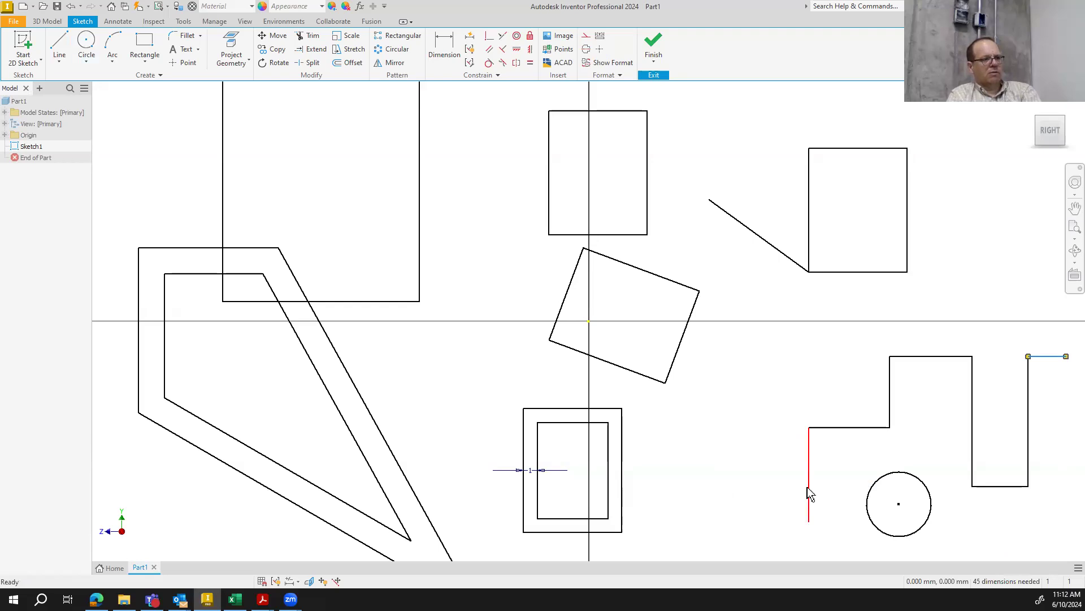
left_click(823, 359)
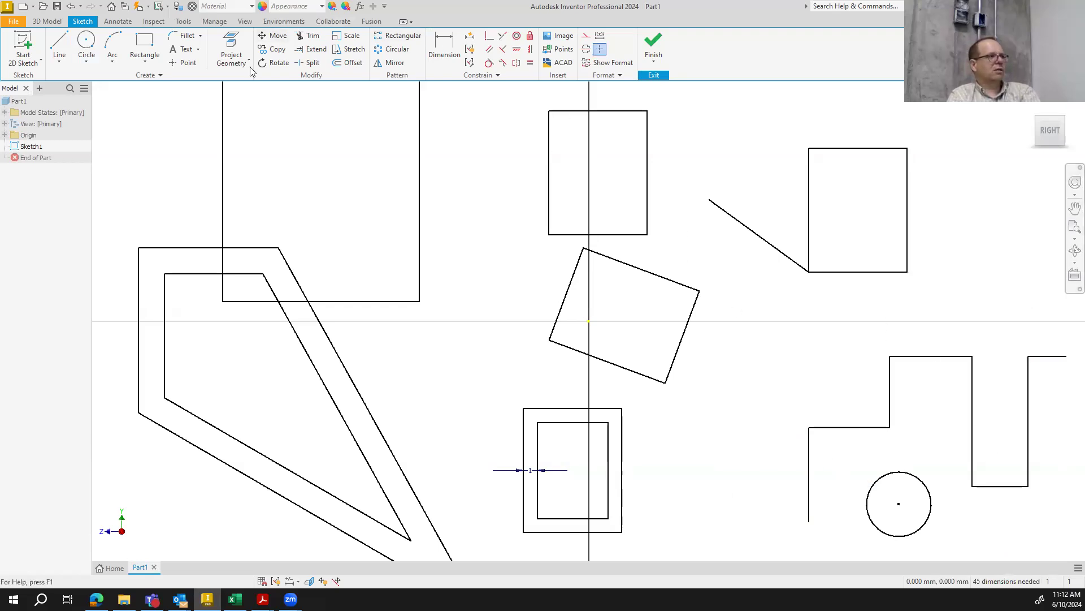
Move all seven lines of the stepped profile up and rightward to a freely picked point, using its first upper-left corner as base point
left_click(275, 36)
left_click(809, 460)
left_click(853, 428)
left_click(888, 394)
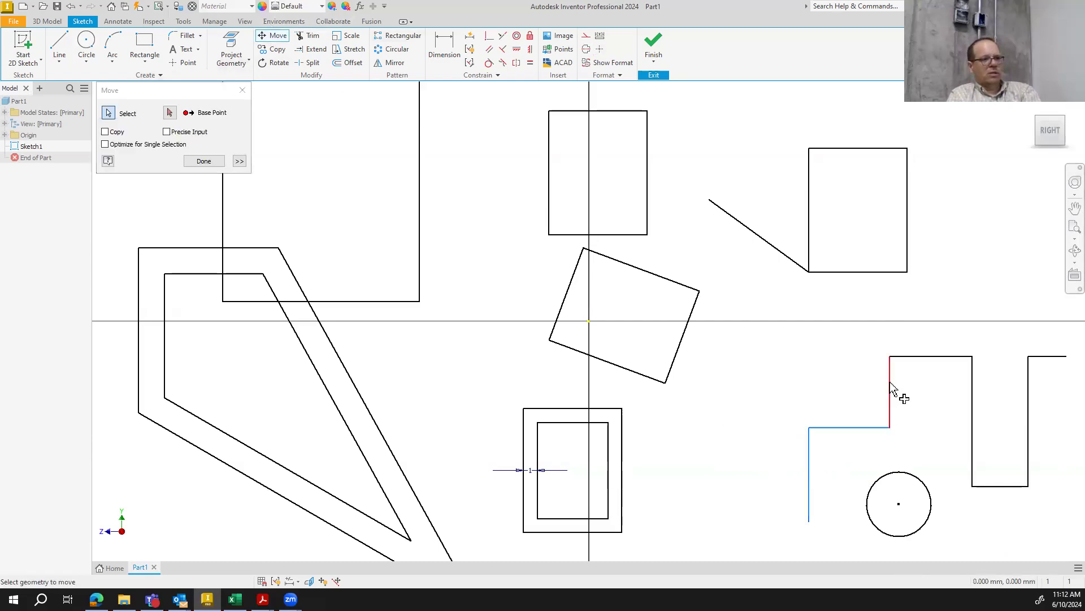
left_click(924, 357)
left_click(973, 430)
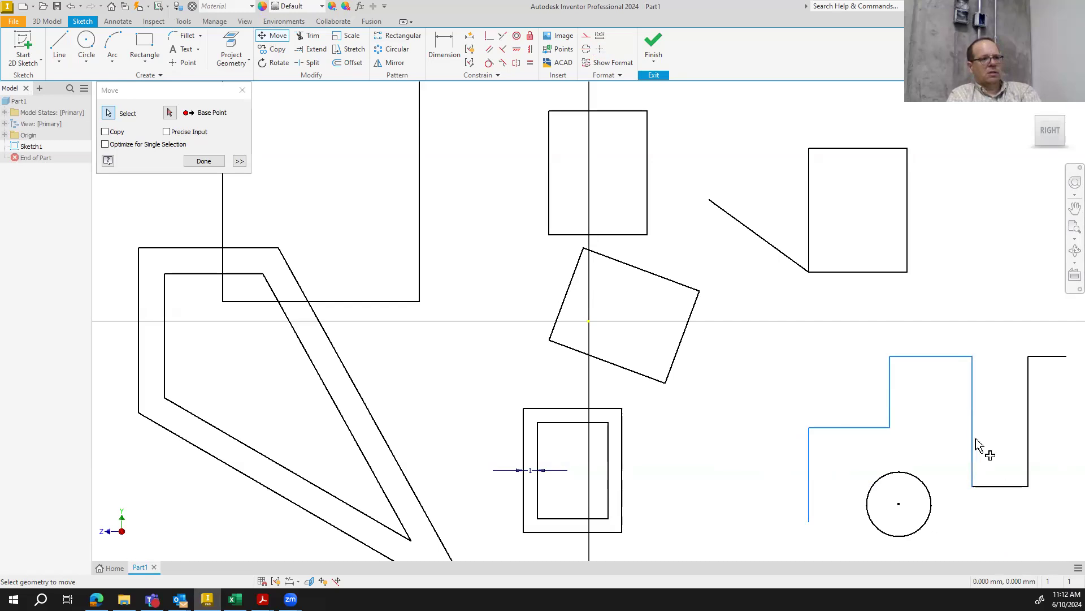
left_click(999, 486)
left_click(1029, 423)
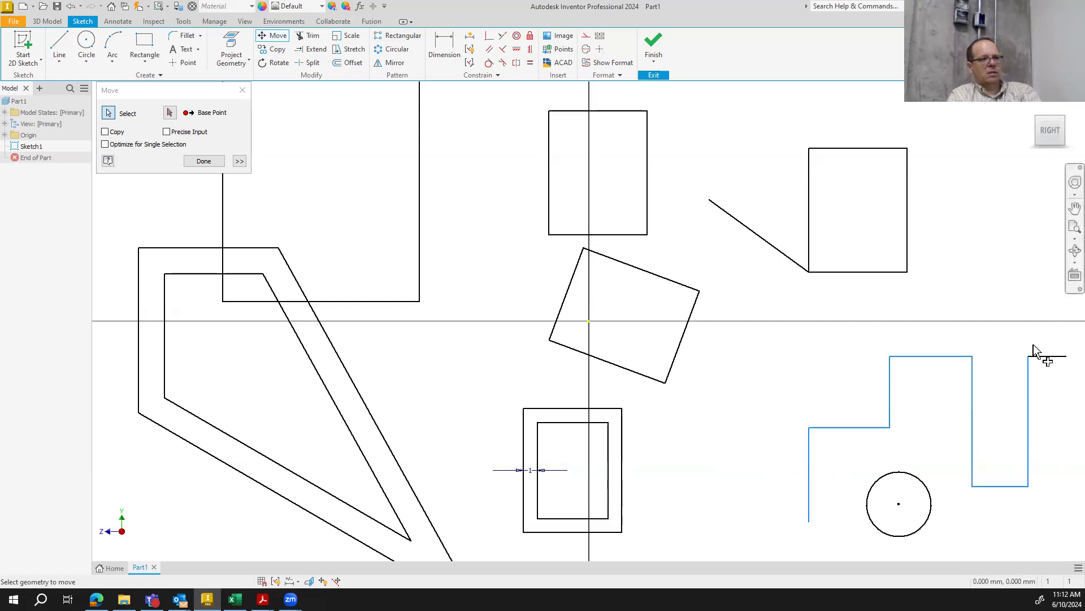
left_click(1047, 357)
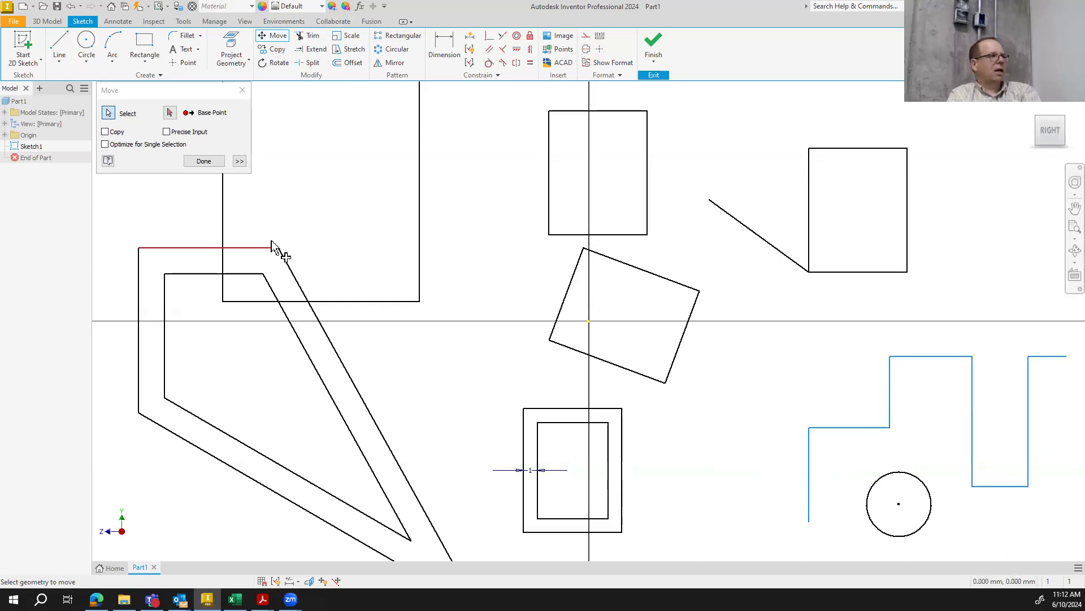
left_click(170, 113)
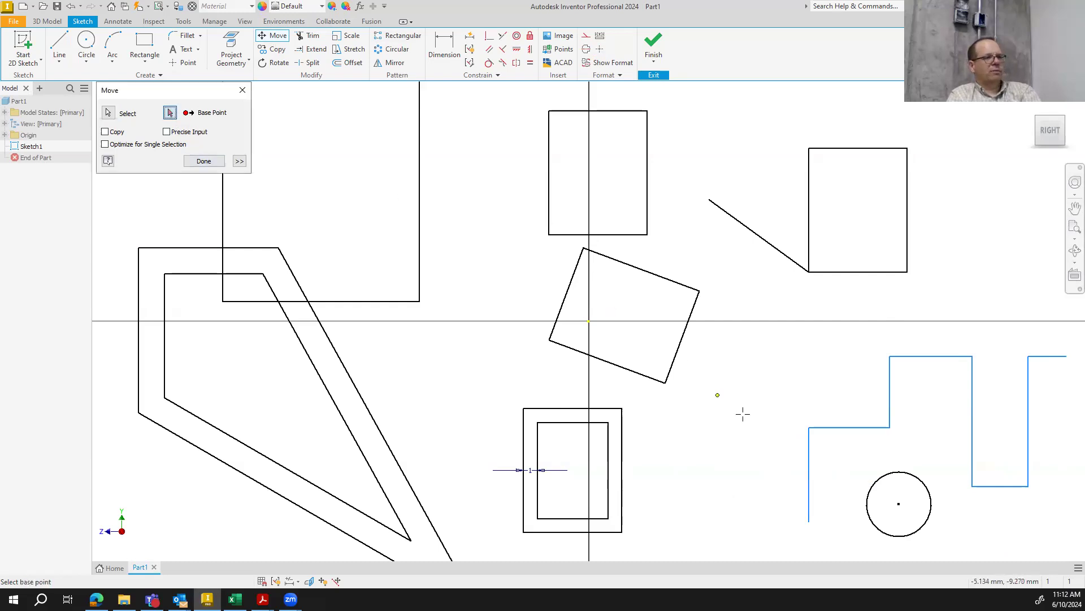
left_click(809, 428)
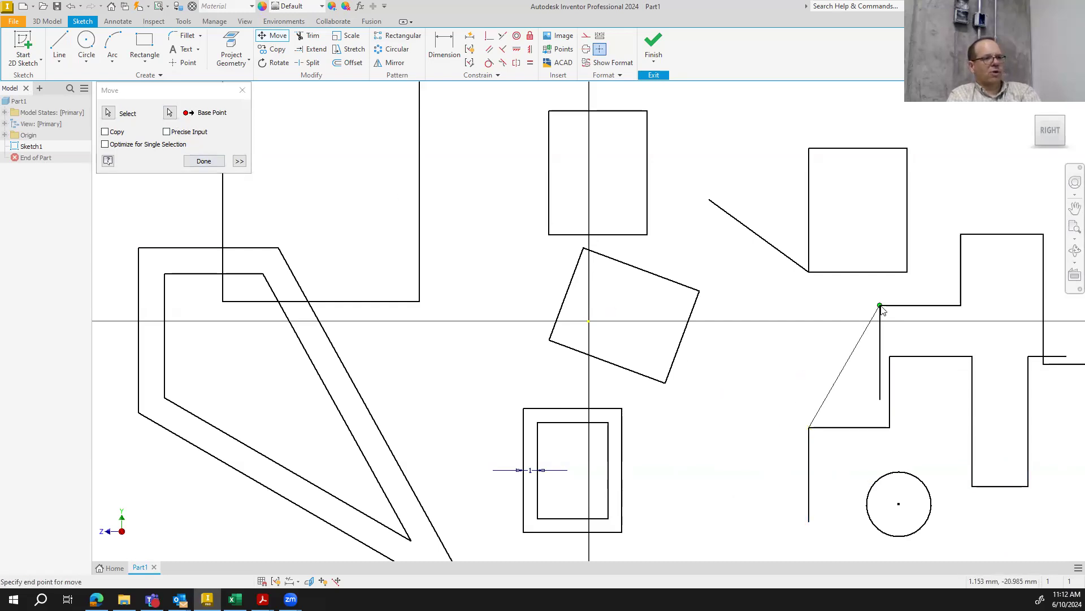
left_click(820, 353)
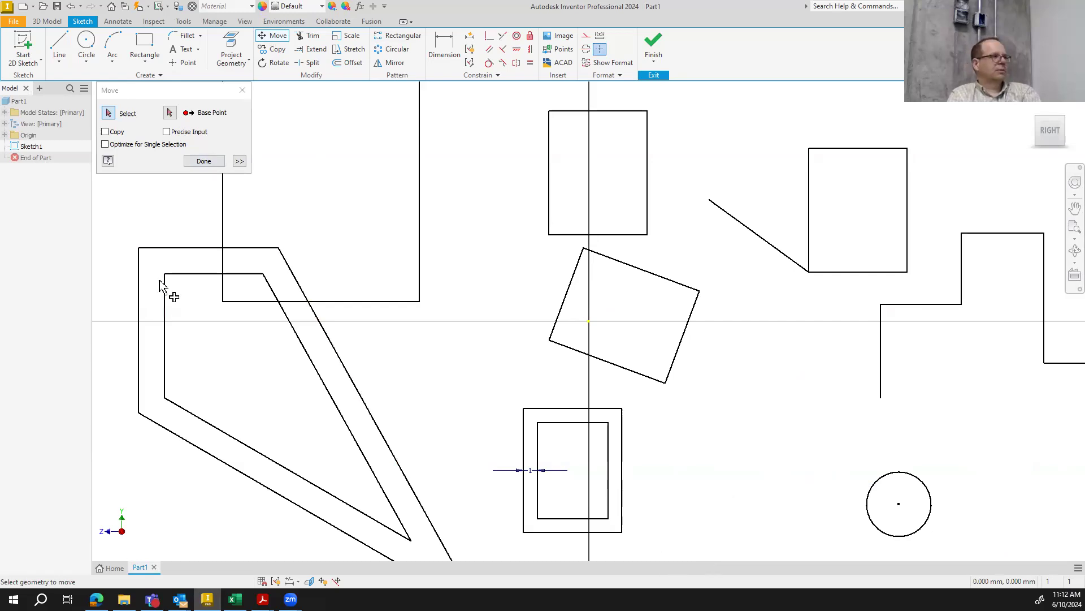
left_click(204, 161)
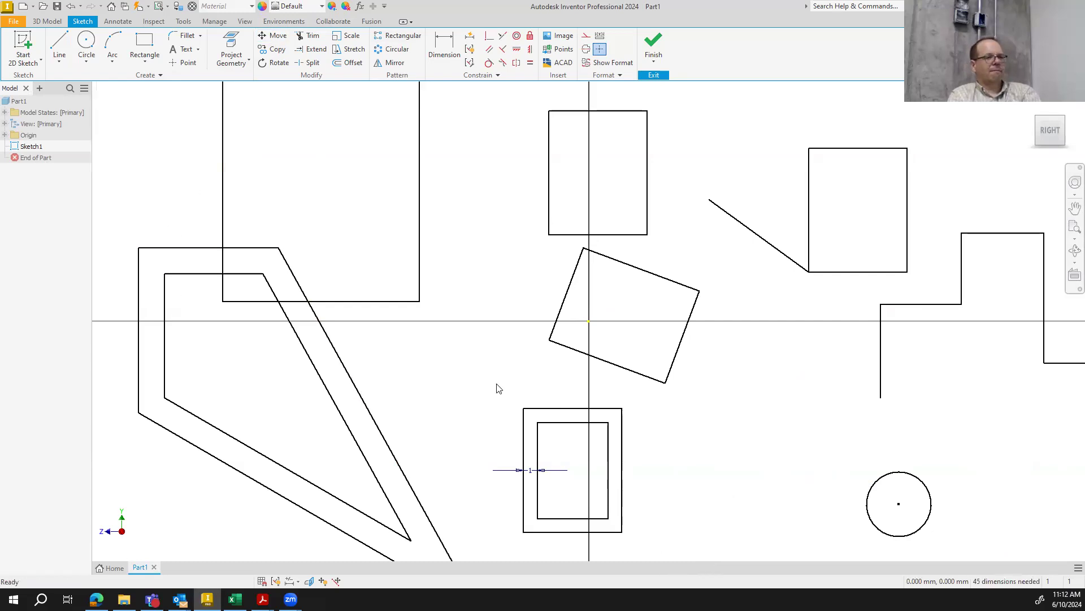
left_click_drag(505, 211, 794, 399)
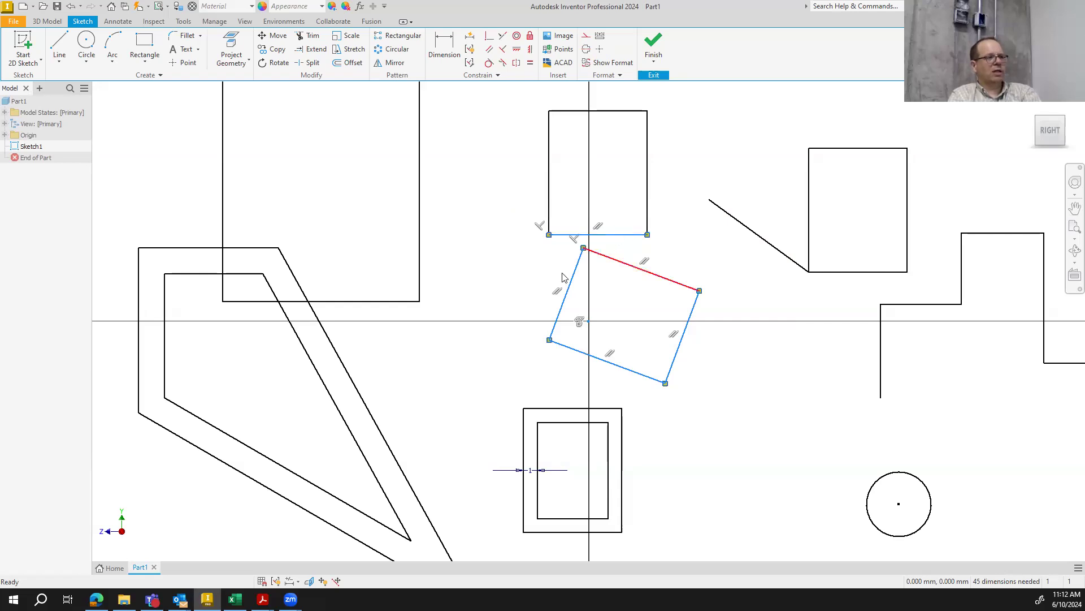
left_click(642, 249)
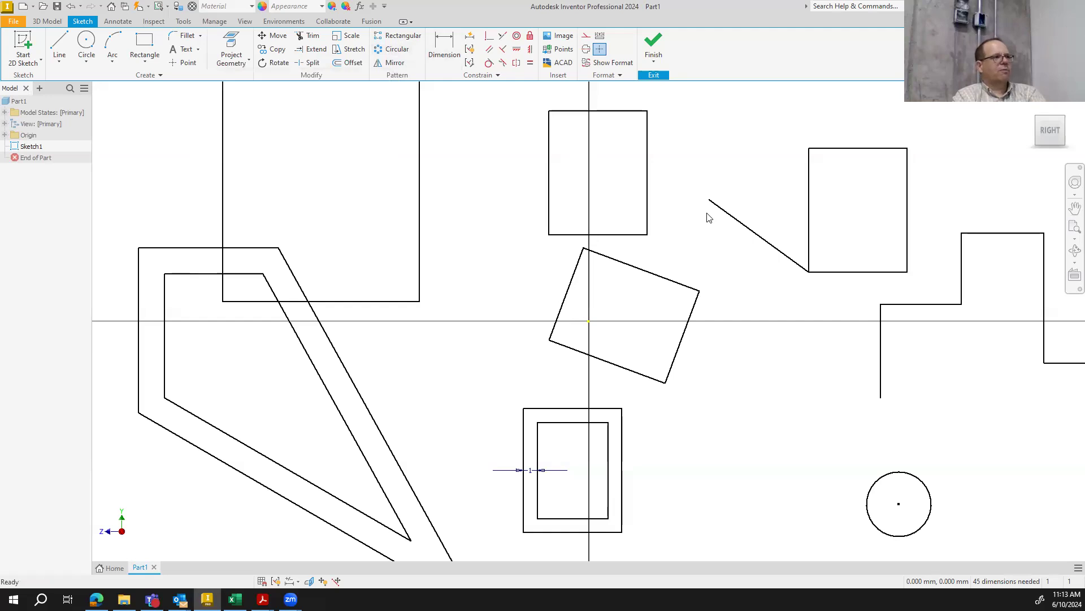
Set up a rectangular pattern of the circle running rightward along the profile's first horizontal line, with 5 instances spaced 5 mm
left_click(402, 36)
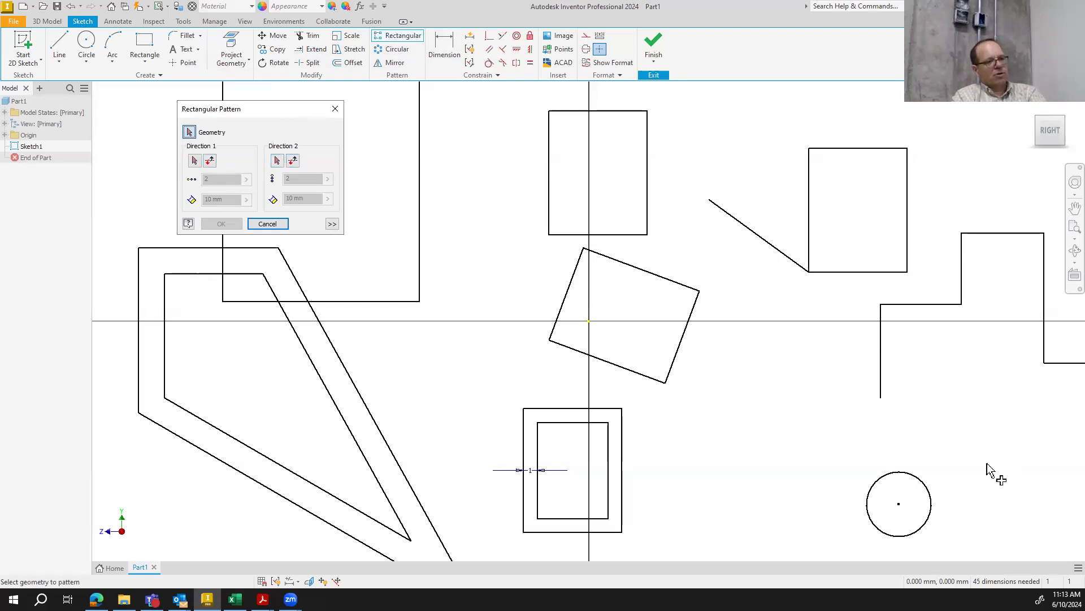
left_click(911, 475)
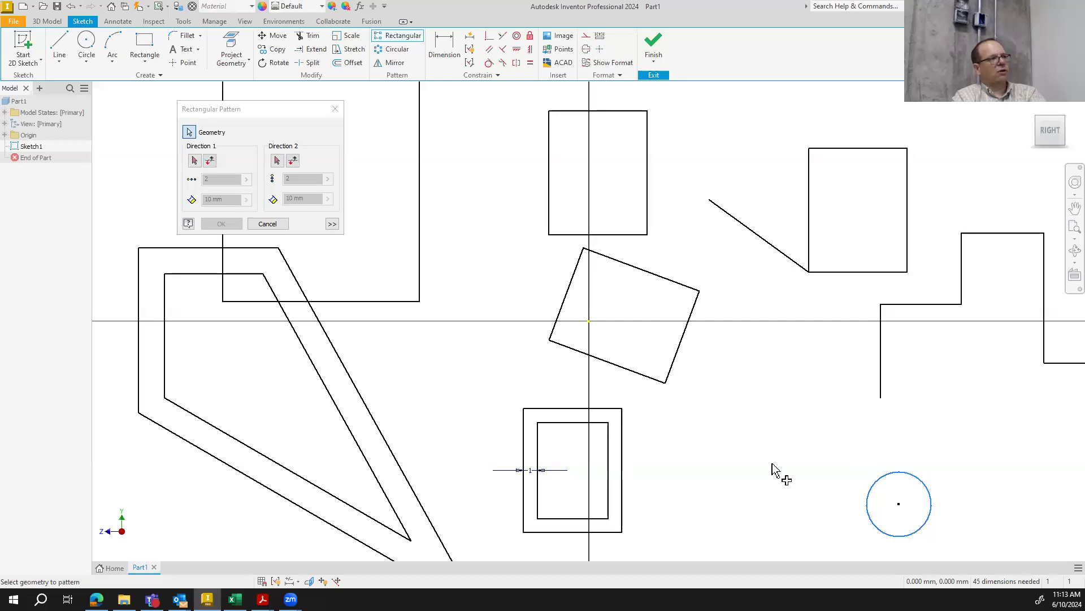
left_click(194, 162)
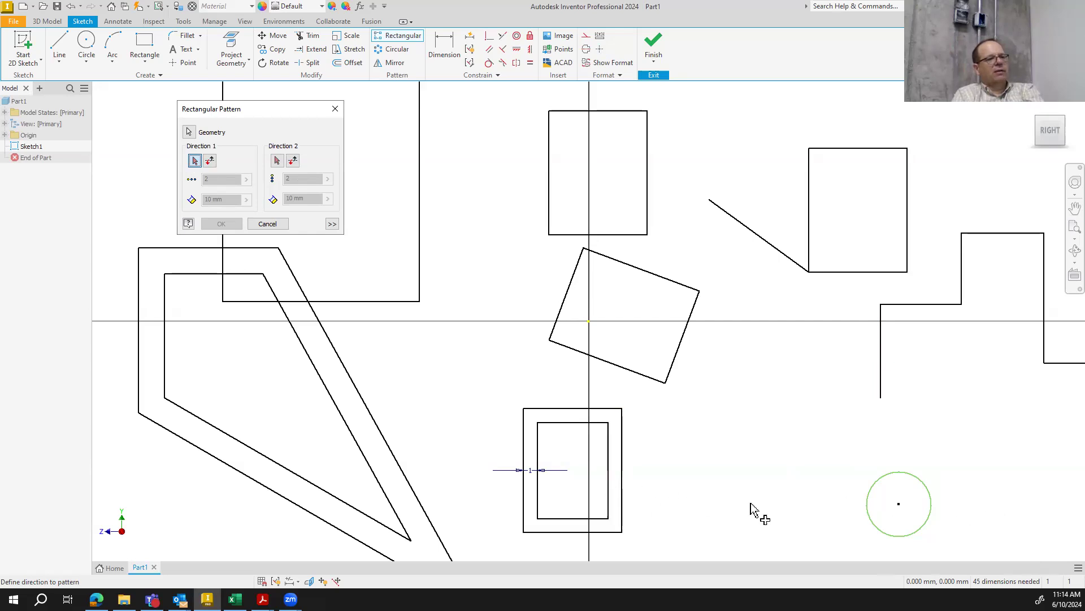
left_click(917, 304)
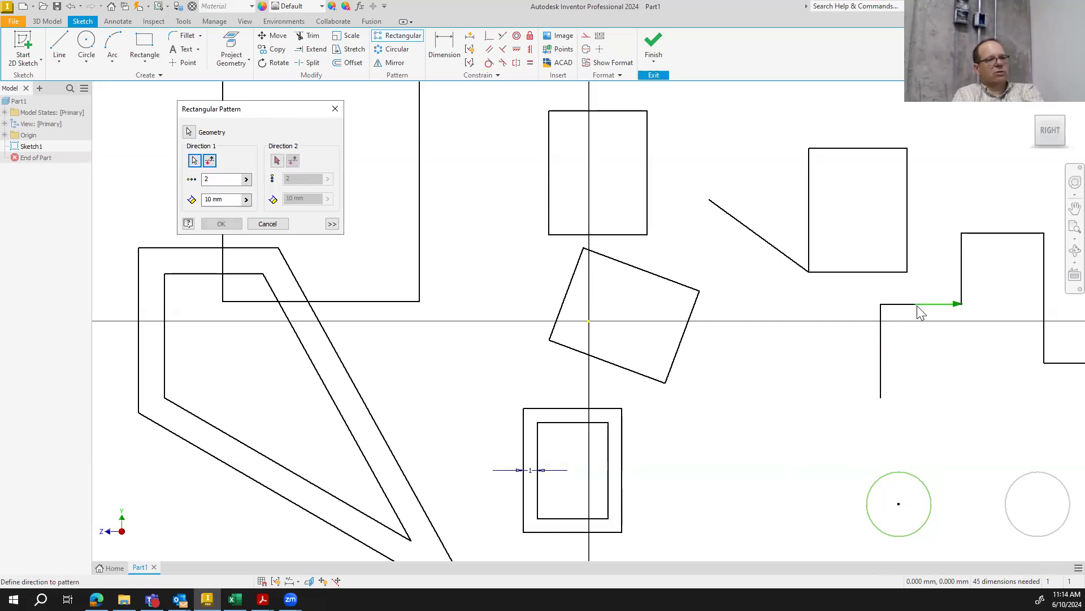
left_click(1075, 207)
left_click_drag(824, 353, 475, 251)
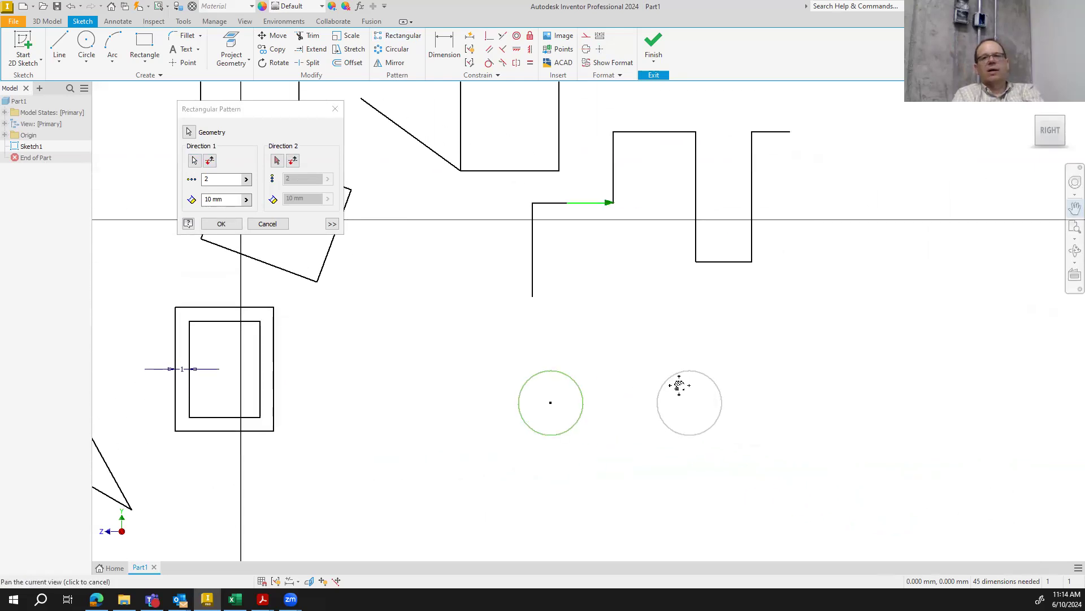
left_click_drag(220, 180, 202, 180)
type("5")
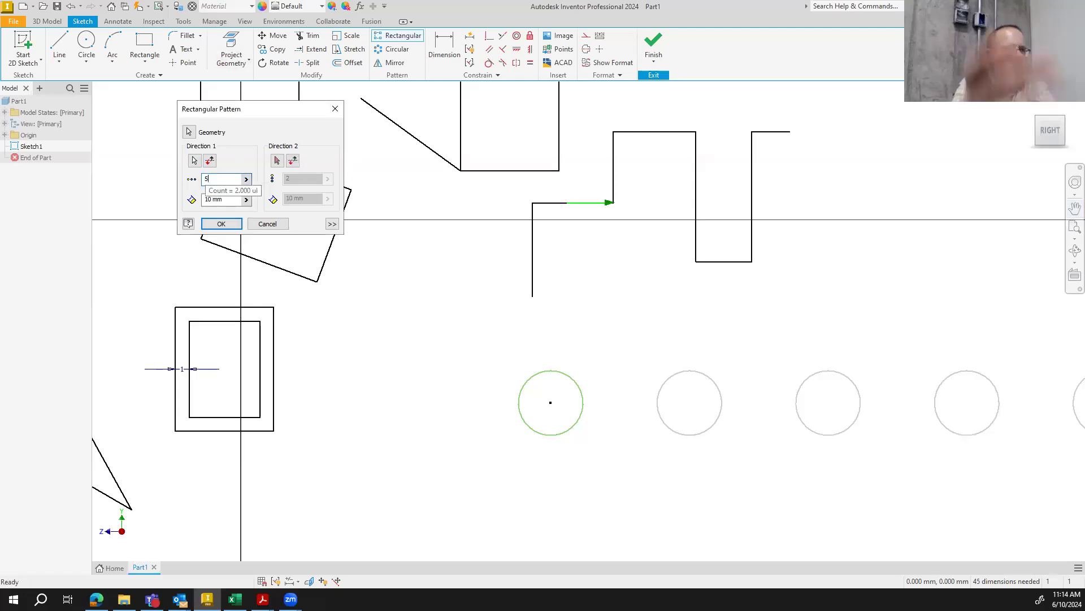
double_click(211, 199)
type("5")
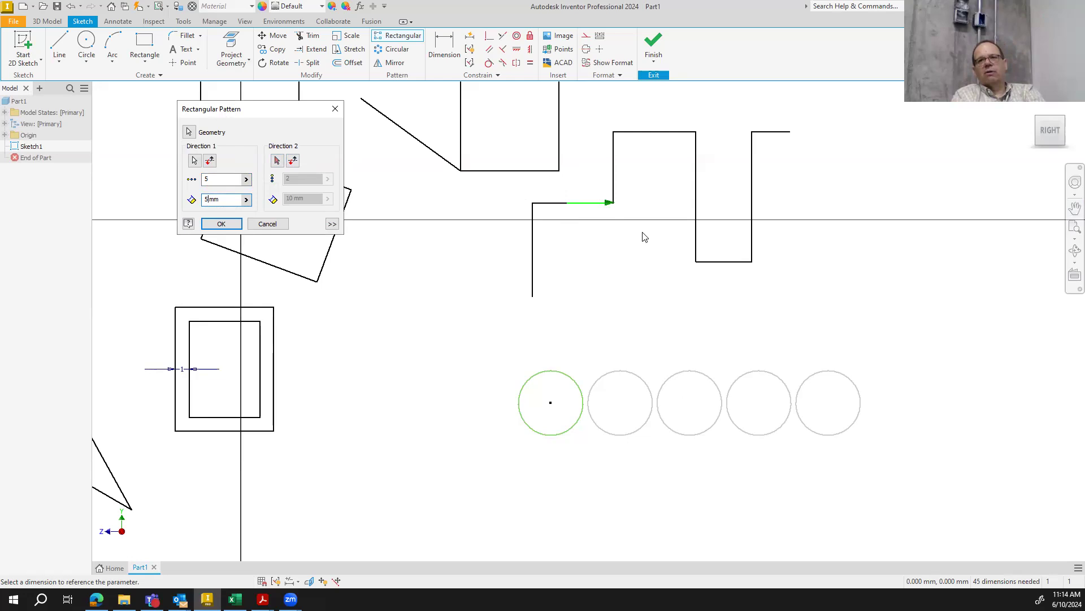
left_click(210, 161)
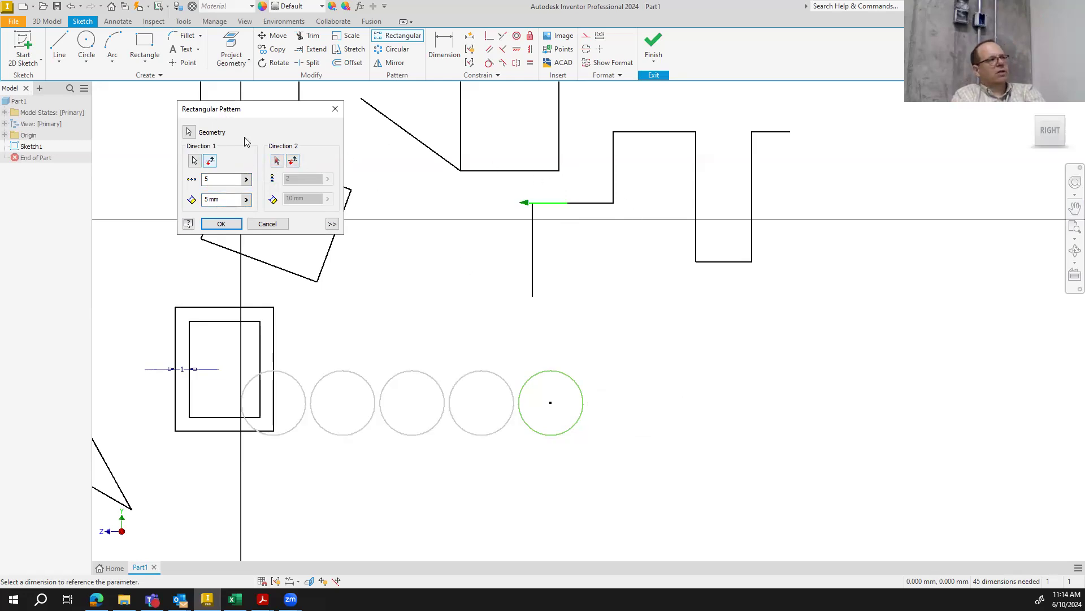
left_click(209, 160)
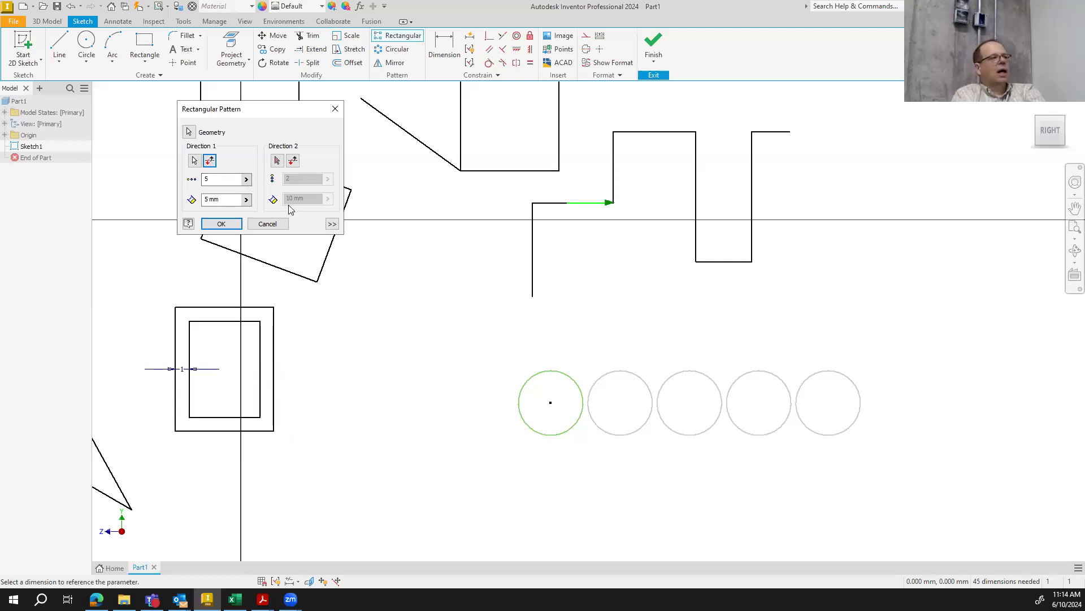
Add a downward second direction along a vertical profile line with 3 rows spaced 2 mm, and create the circle pattern
left_click(277, 161)
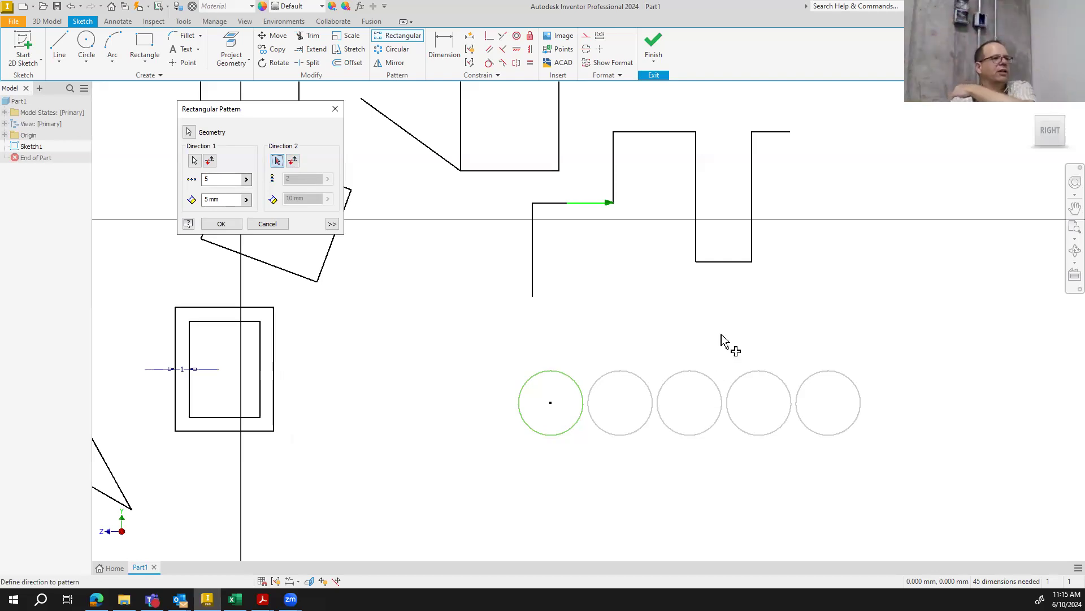
left_click(695, 189)
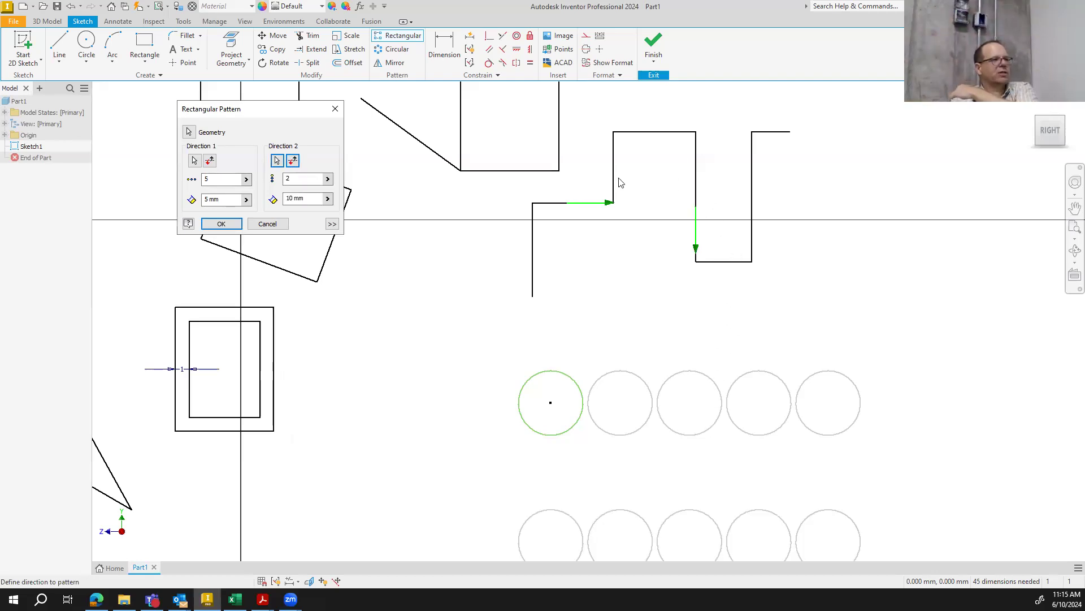
double_click(285, 178)
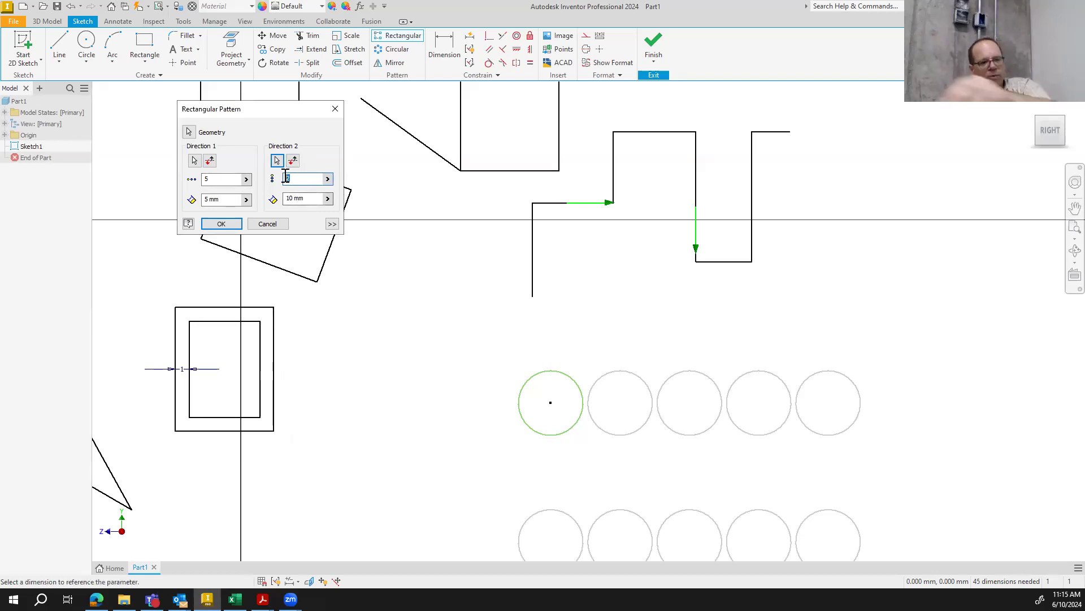
type("3")
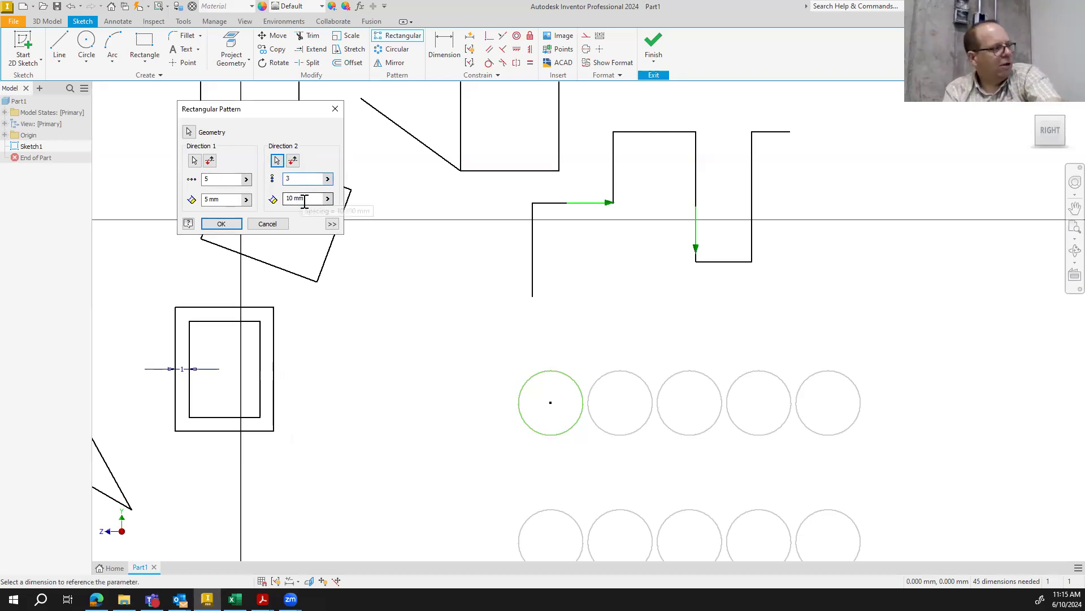
double_click(280, 199)
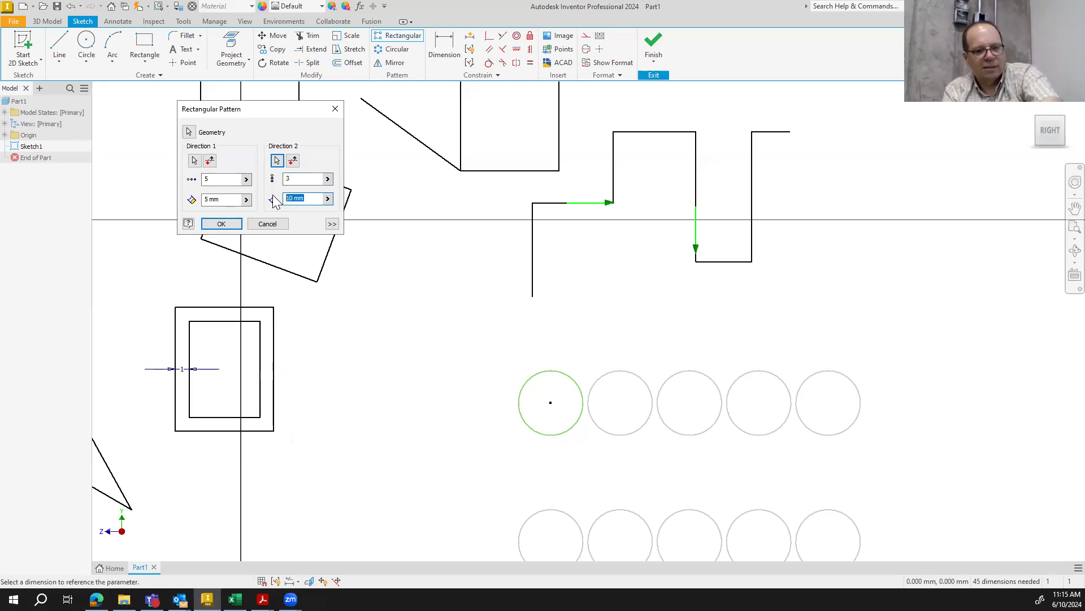
type("2")
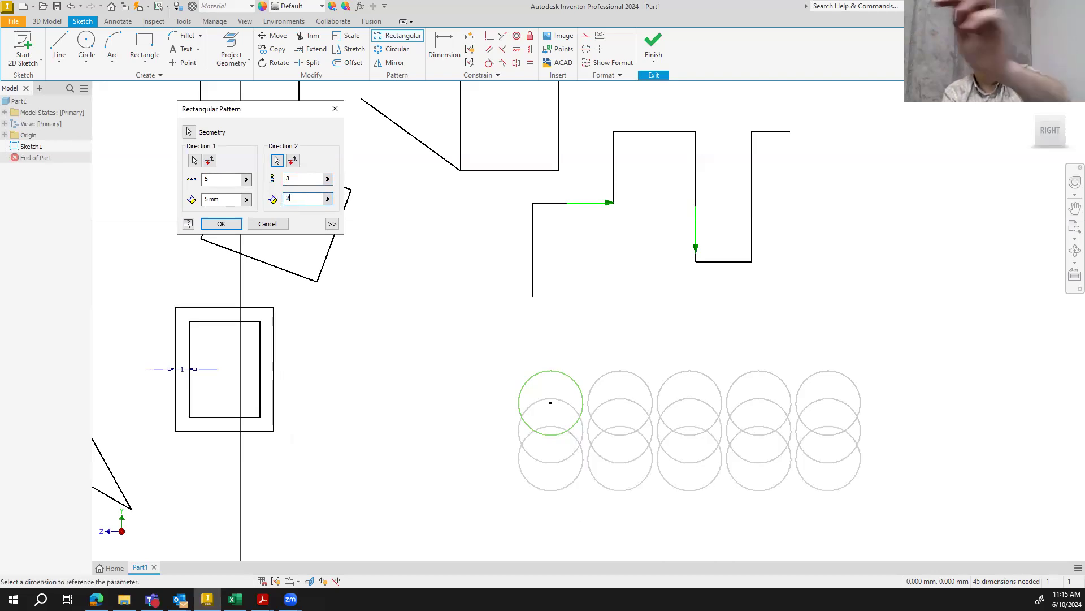
left_click(221, 223)
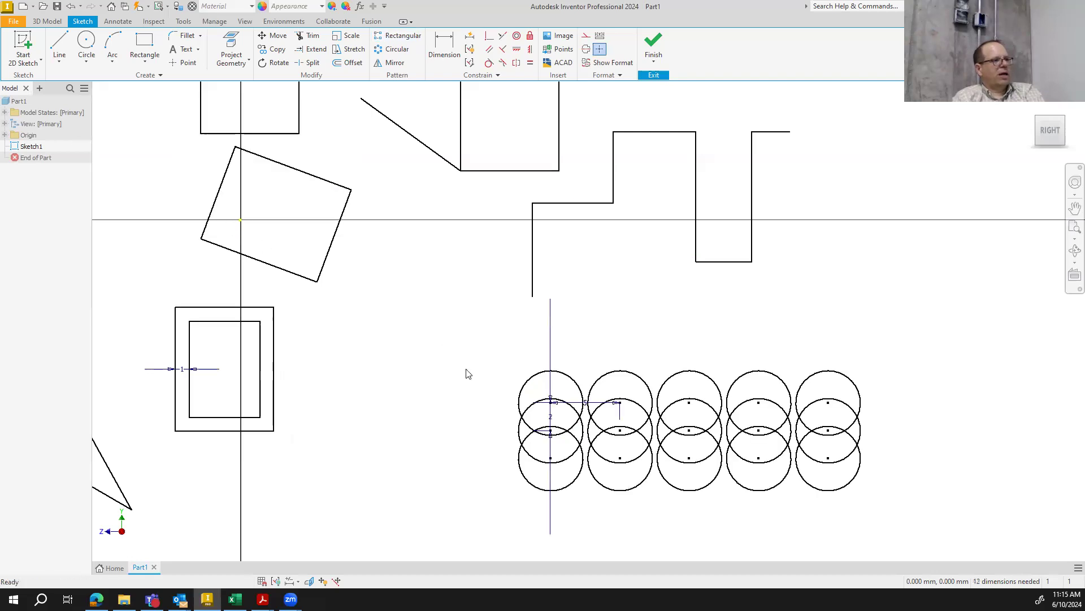
left_click(836, 491)
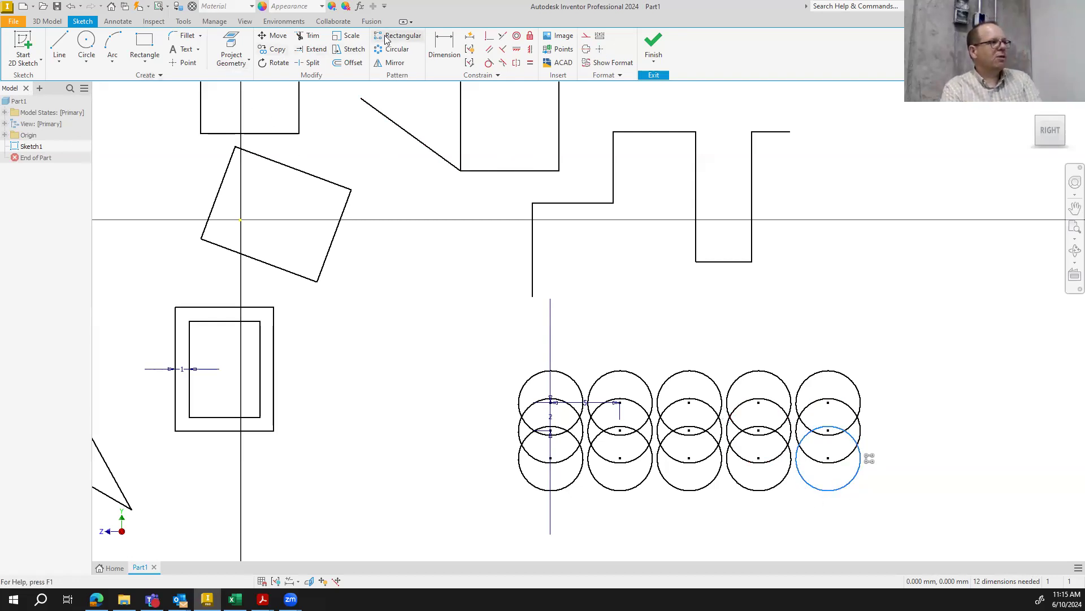
left_click(398, 36)
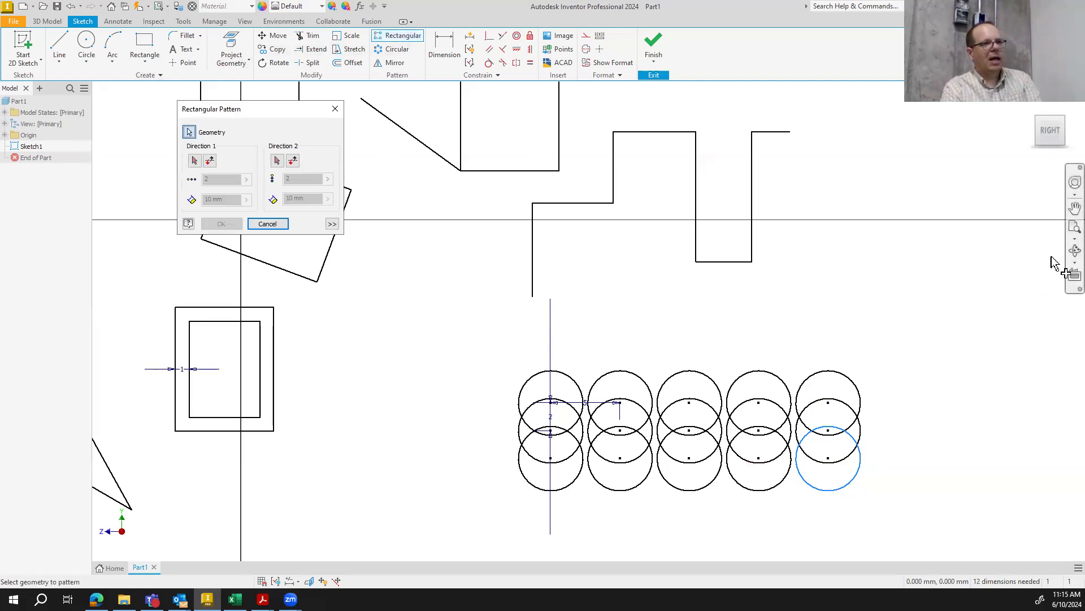
Sketch a center-to-center slot sloping down to the right, in the empty area left of the offset polygon
left_click(1075, 208)
mouse_move(684, 331)
left_mouse_down()
mouse_move(877, 312)
mouse_move(969, 322)
mouse_move(1064, 353)
left_mouse_up()
mouse_move(534, 335)
left_mouse_down()
mouse_move(625, 402)
mouse_move(734, 444)
left_mouse_up()
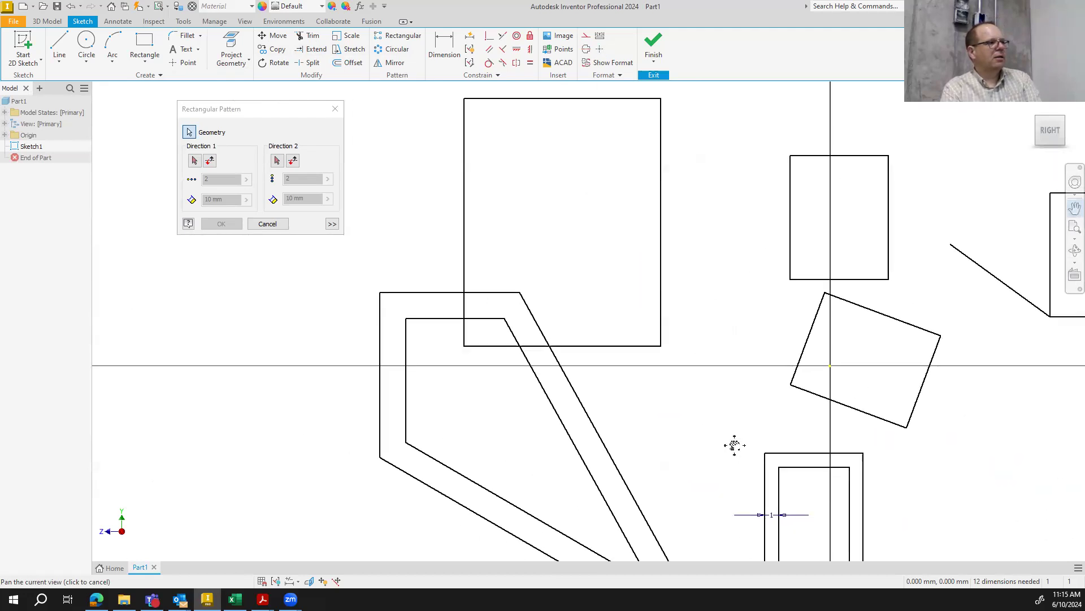
left_click(143, 61)
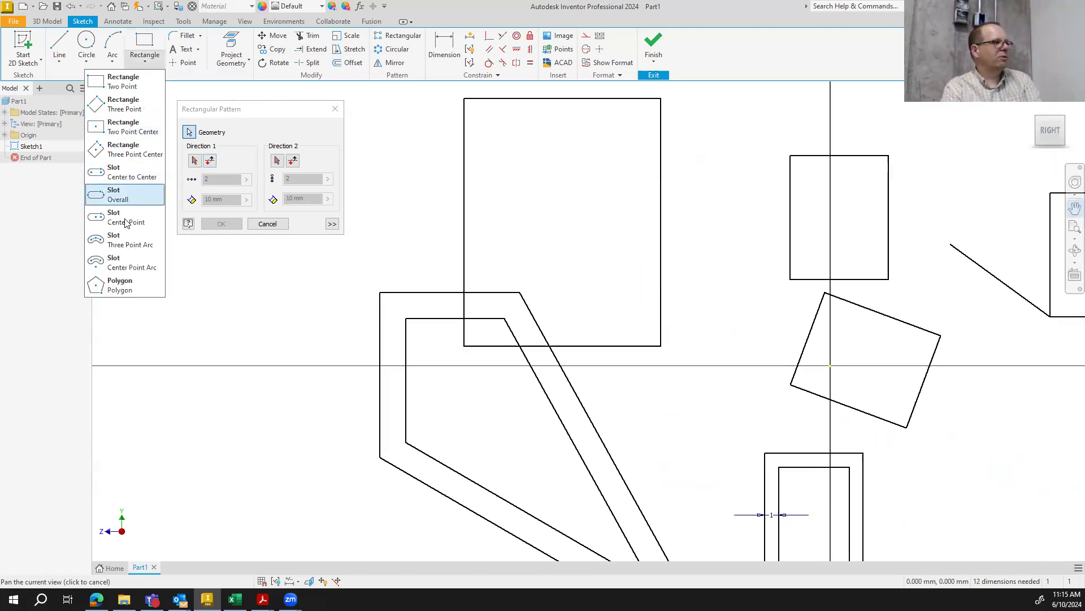
left_click(131, 172)
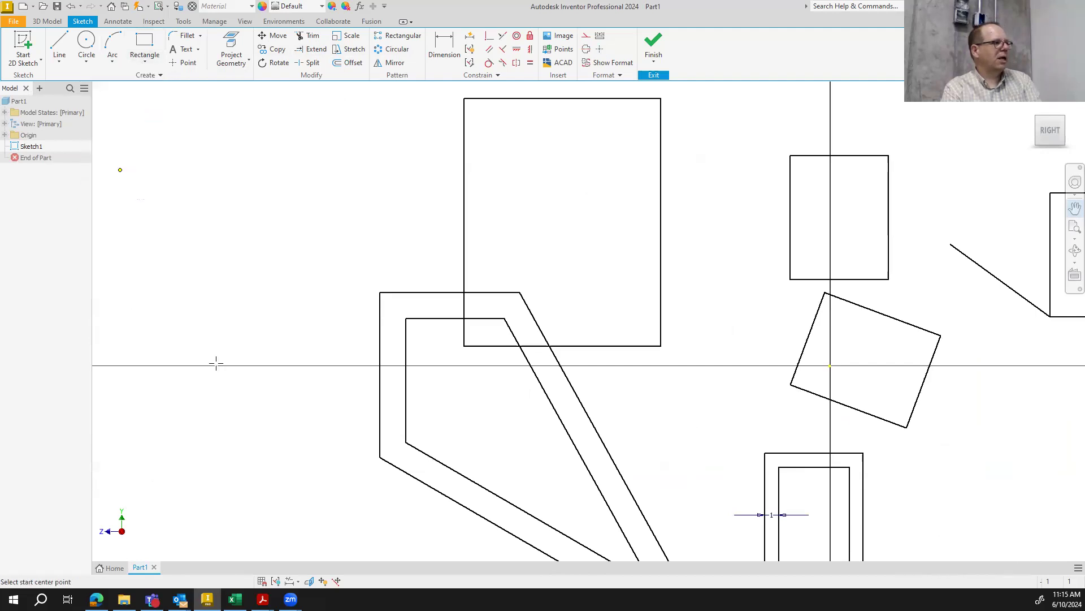
left_click(162, 288)
left_click(224, 313)
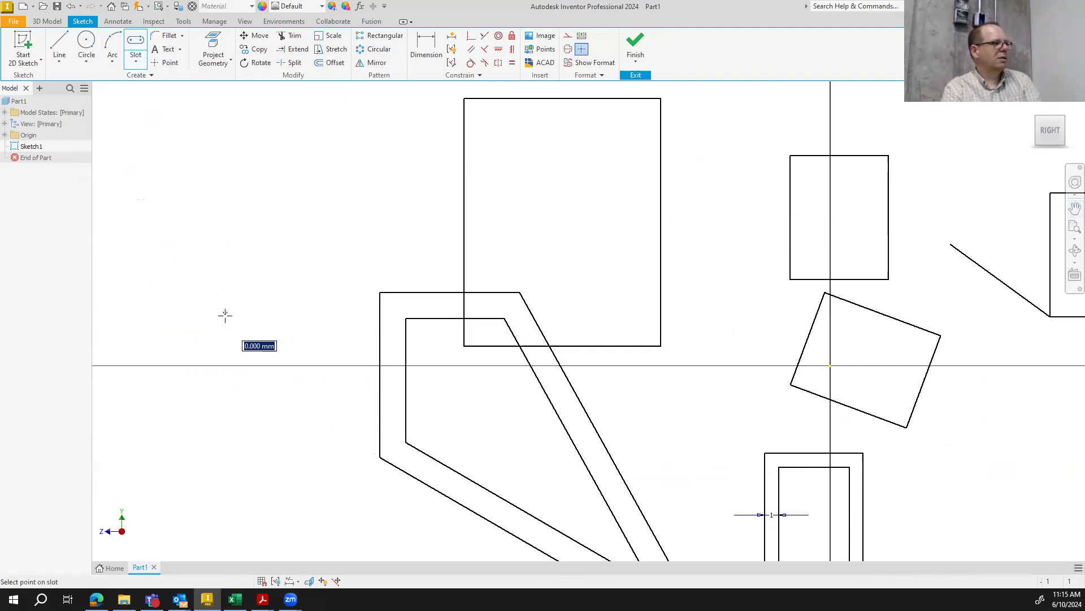
left_click(242, 320)
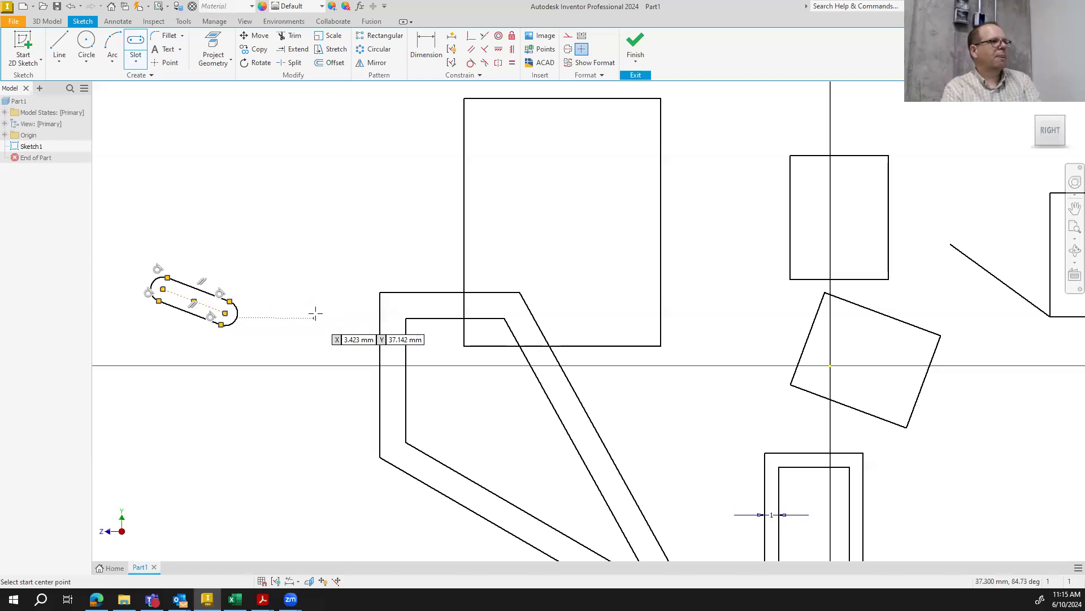
Start a rectangular pattern of the whole slot, running rightward along the outer polygon's top horizontal edge
left_click(380, 36)
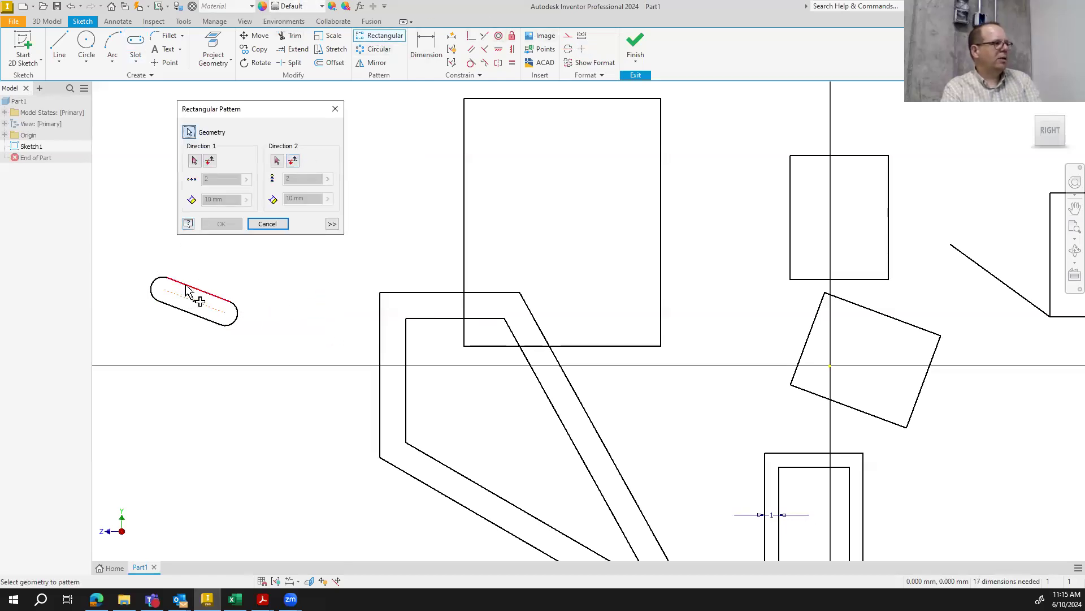
left_click_drag(116, 257, 271, 358)
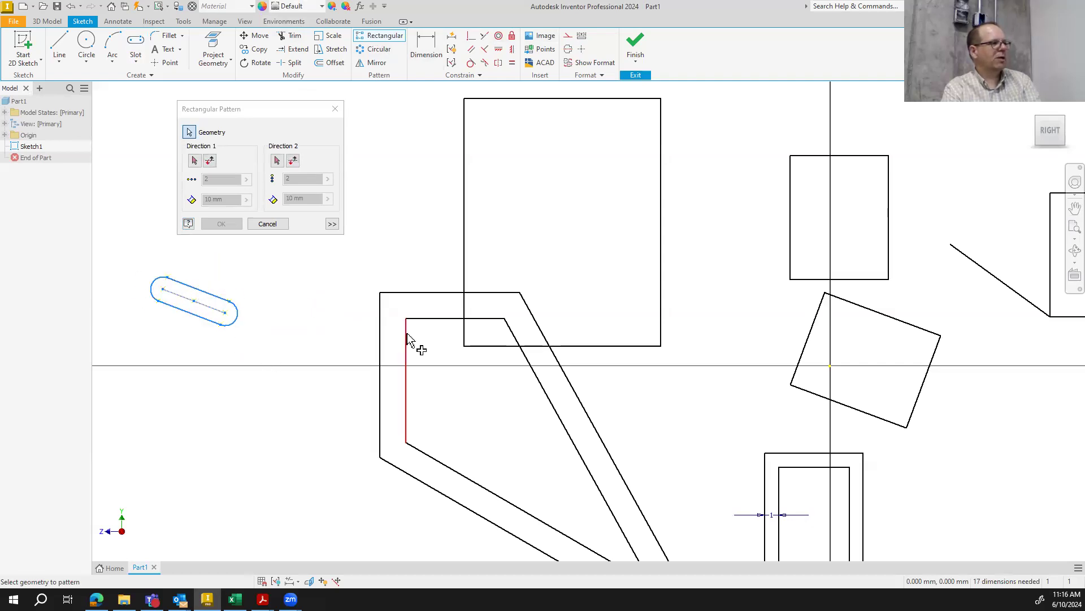
left_click(194, 160)
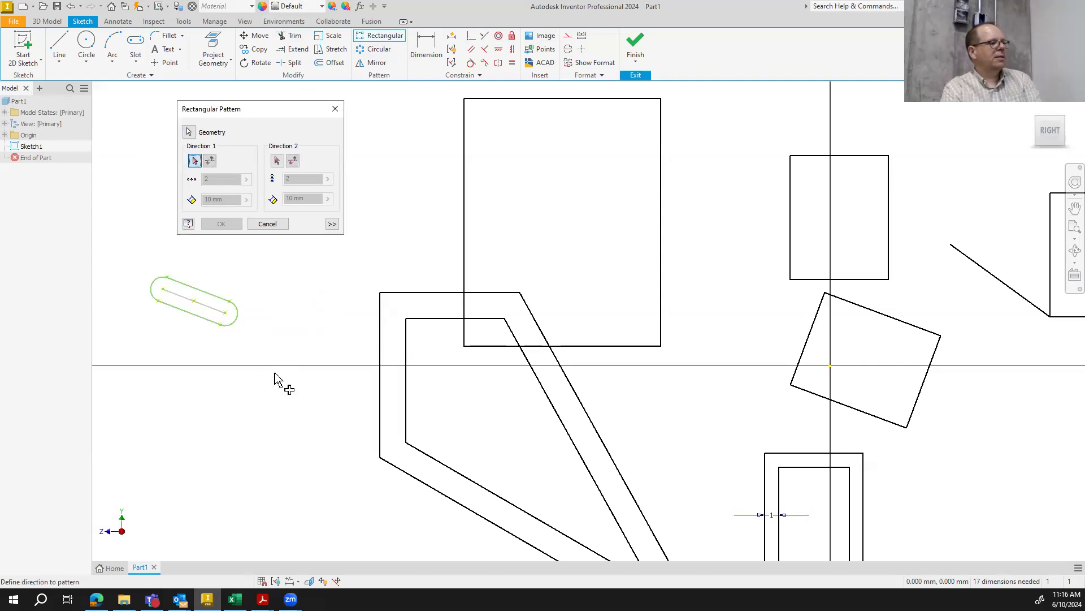
left_click(444, 294)
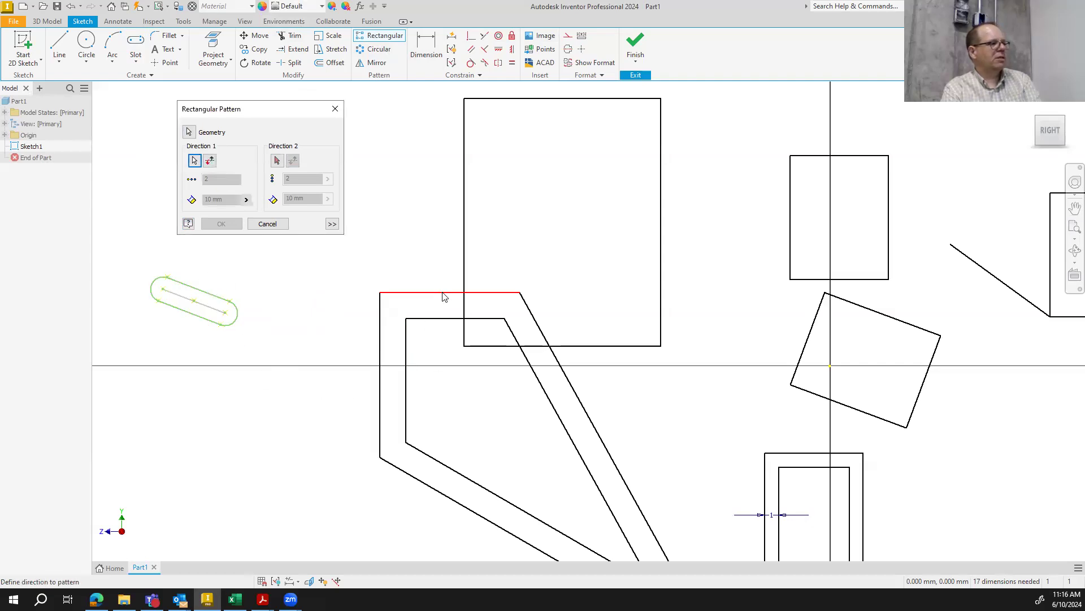
left_click(445, 294)
left_click(210, 161)
Set the slot pattern's first direction to 4 instances spaced 5 mm
left_click_drag(222, 185, 198, 184)
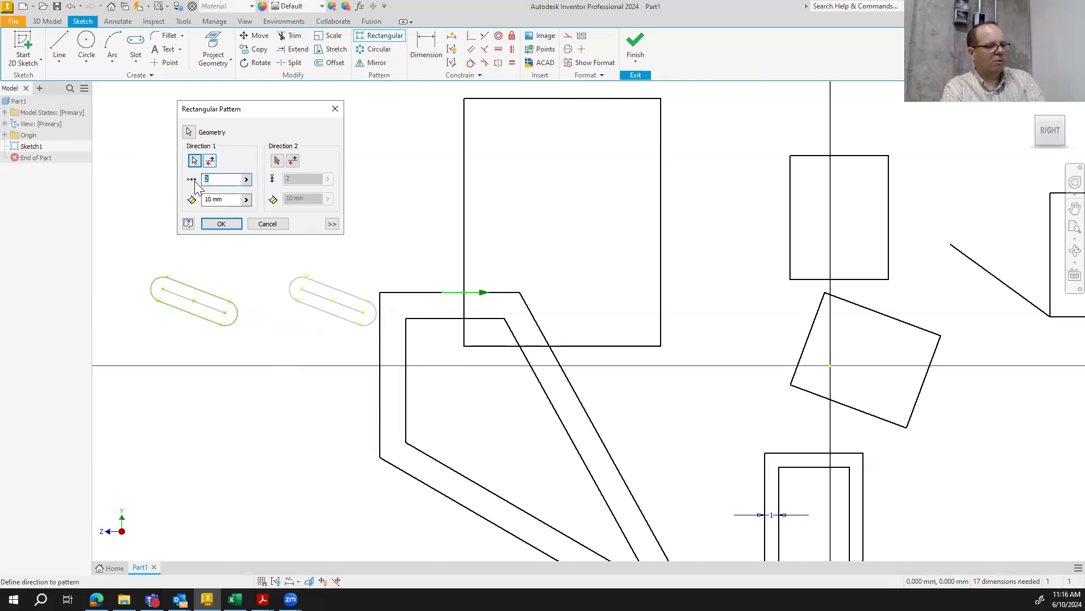
type("4")
left_click(225, 201)
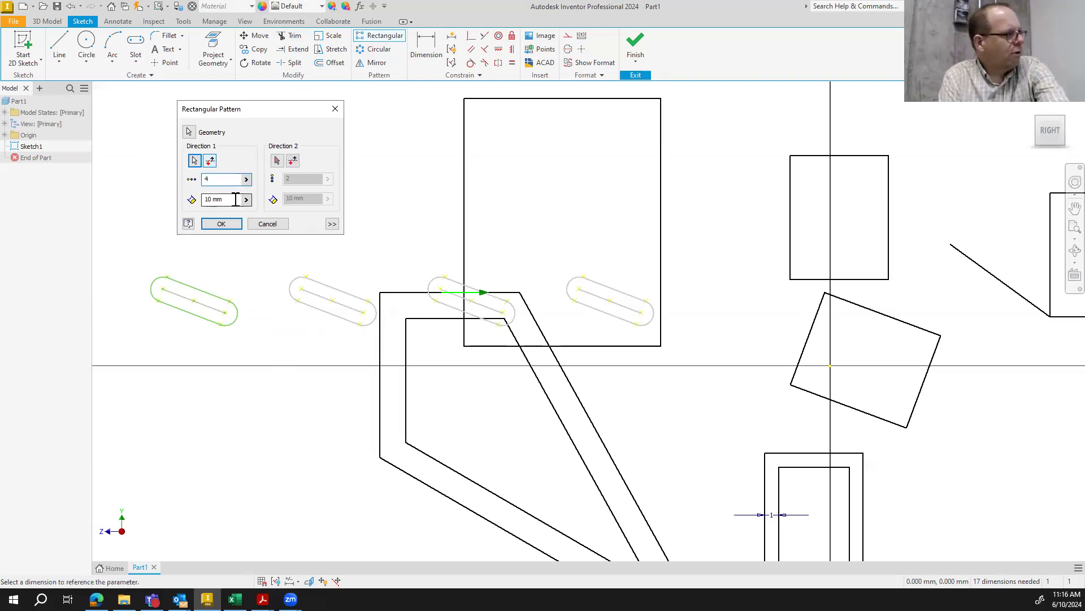
left_click_drag(225, 200, 190, 200)
type("3")
key("BackSpace")
type("5")
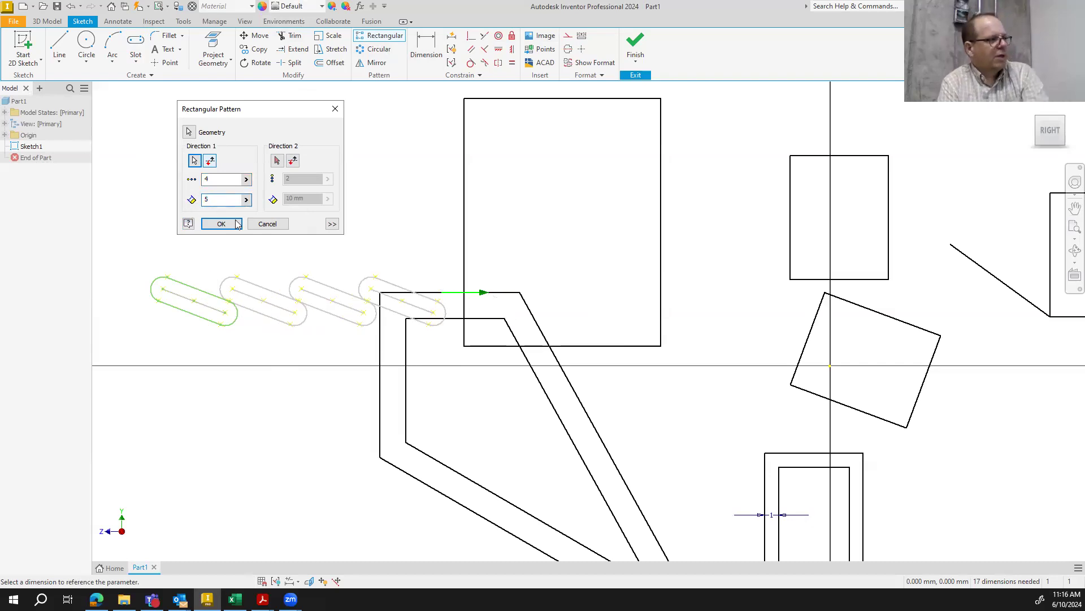
Try the inner polygon's steep right edge as the slot pattern's second direction, reversed to run downward
left_click(277, 161)
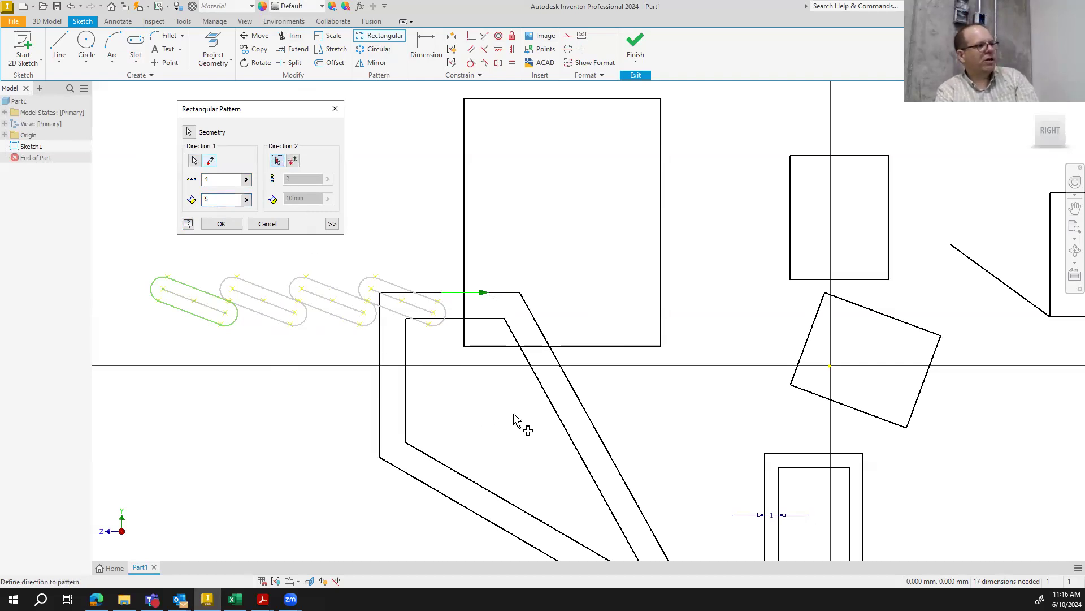
left_click(552, 410)
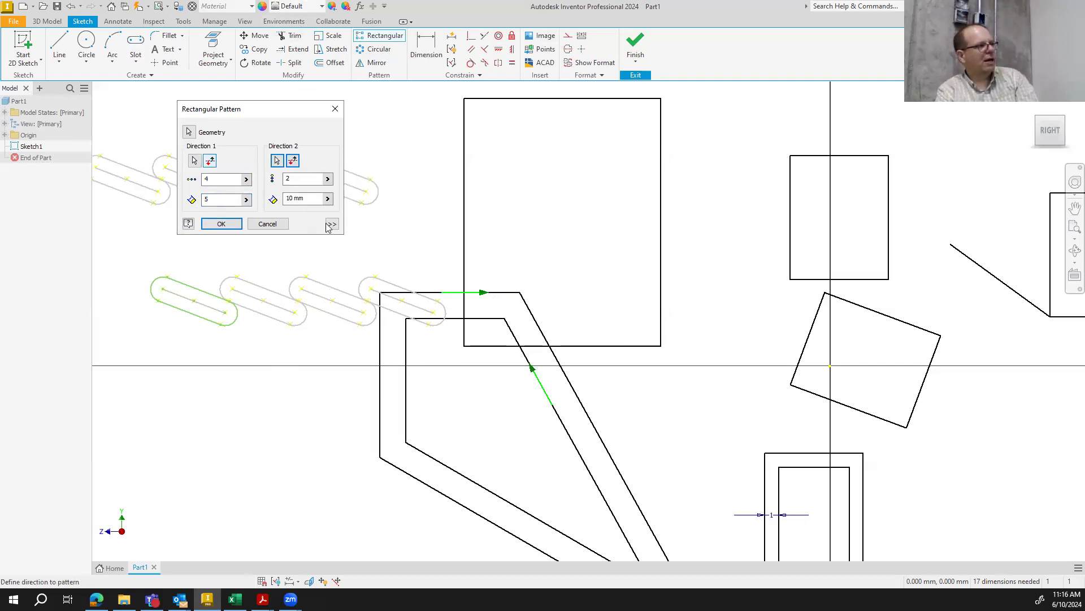
left_click(292, 160)
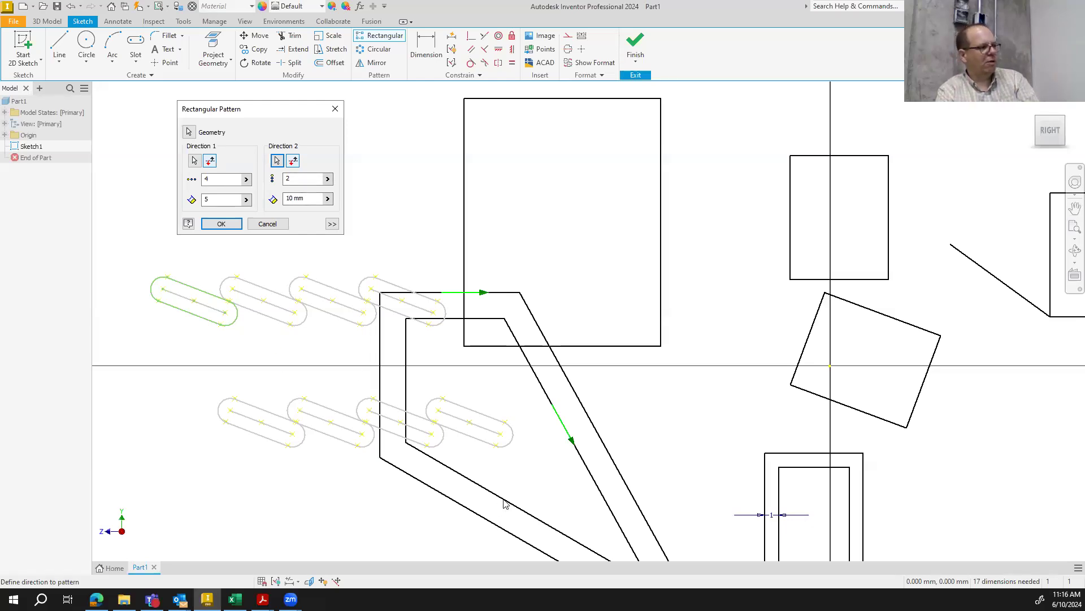
Define the second direction along the inner polygon's lower sloped edge, reversed to run down and rightward, and create the slot pattern with 2 rows at 10 mm
left_click(277, 161)
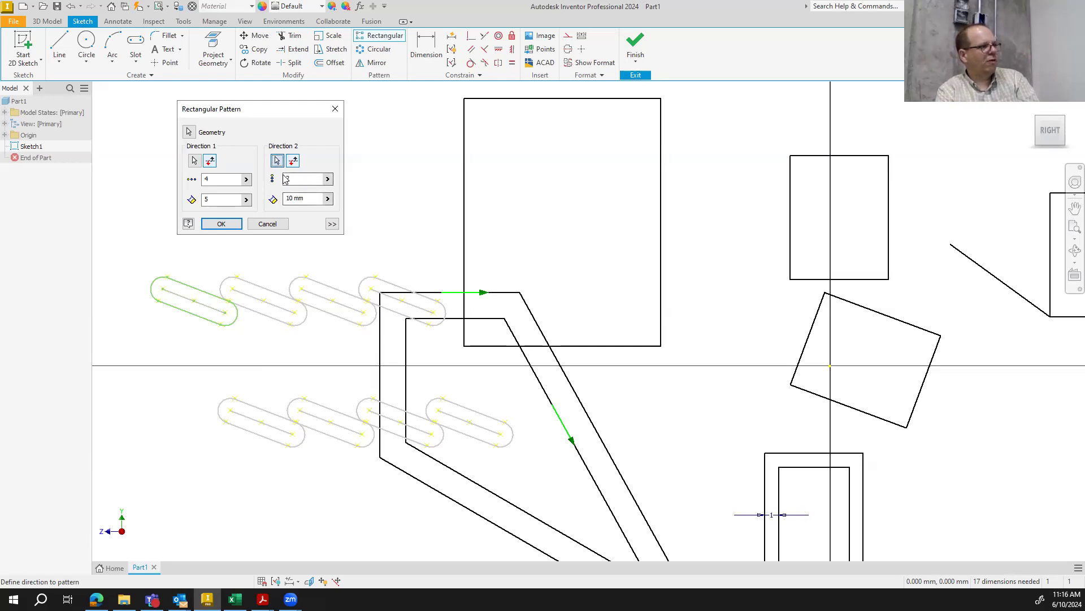
left_click(481, 490)
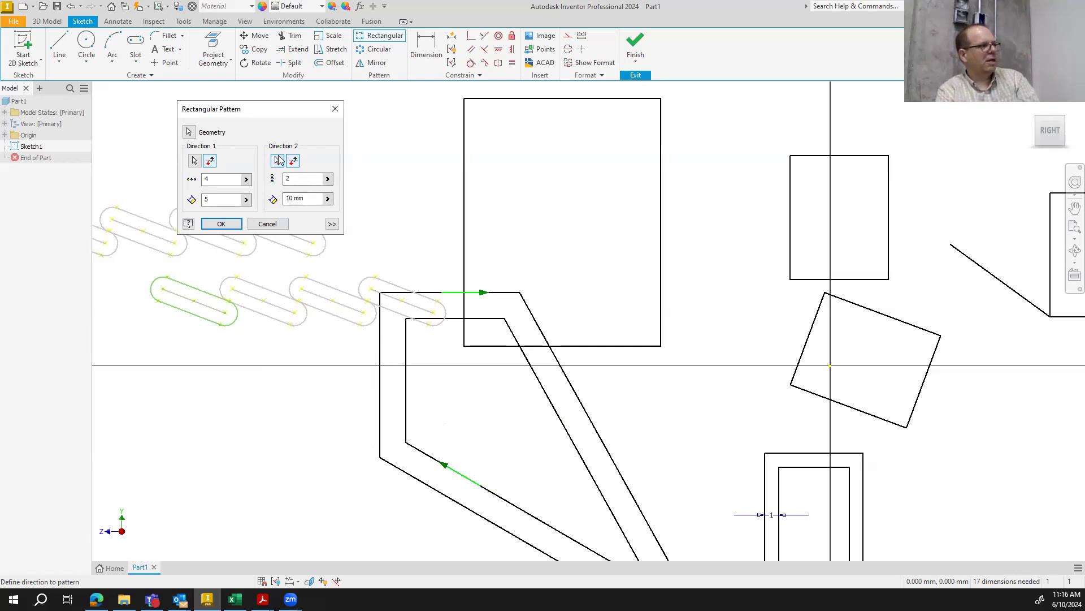
left_click(294, 162)
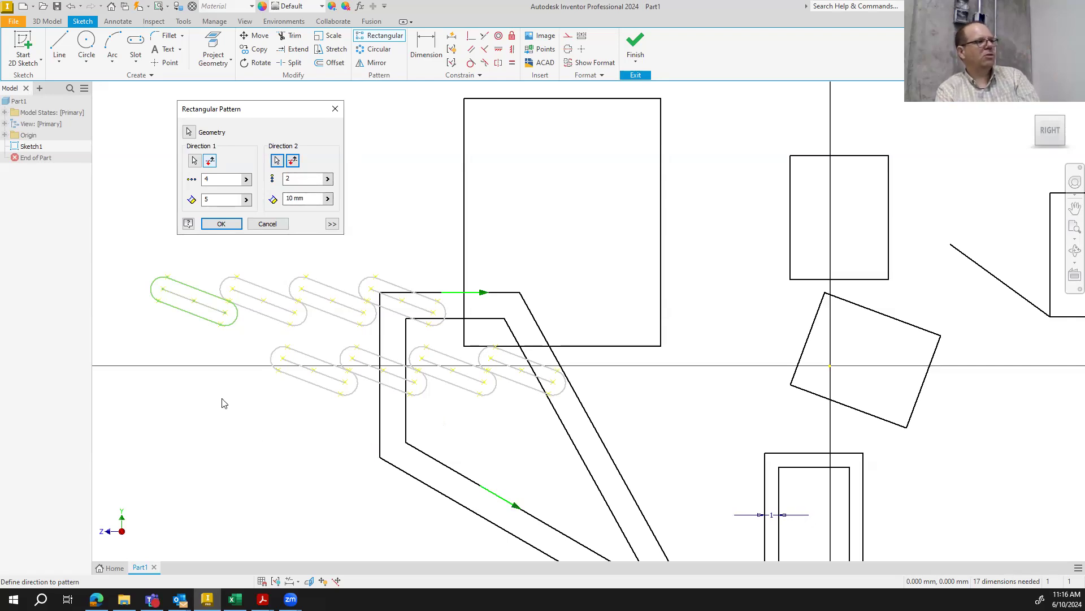
left_click(219, 224)
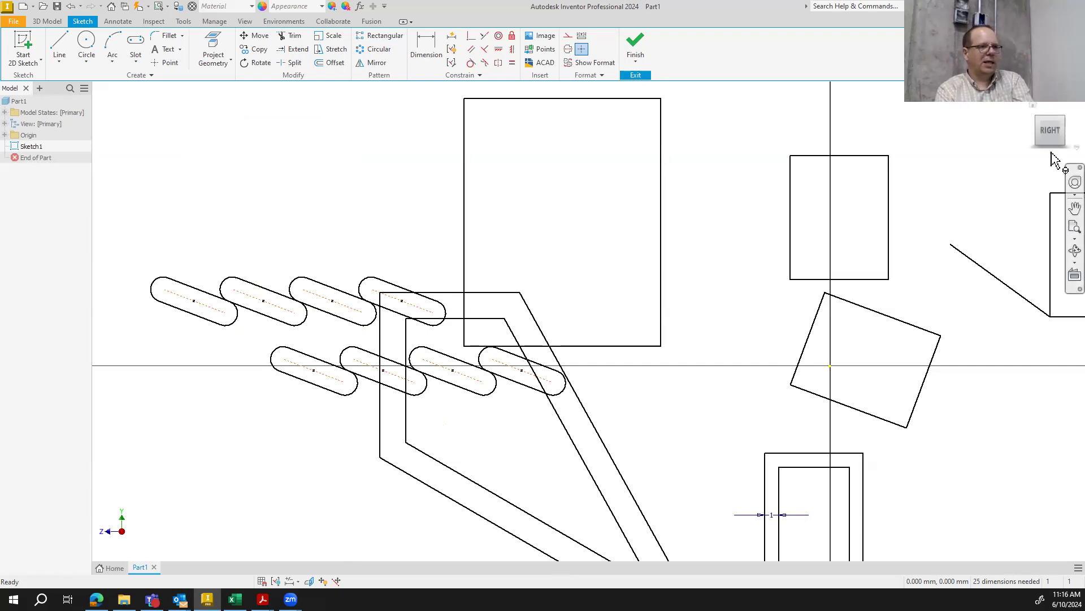
Sketch a wide two-point rectangle in the empty area to the right of the stepped profile
left_click(1074, 207)
left_click_drag(922, 328, 238, 293)
left_click_drag(796, 305, 732, 387)
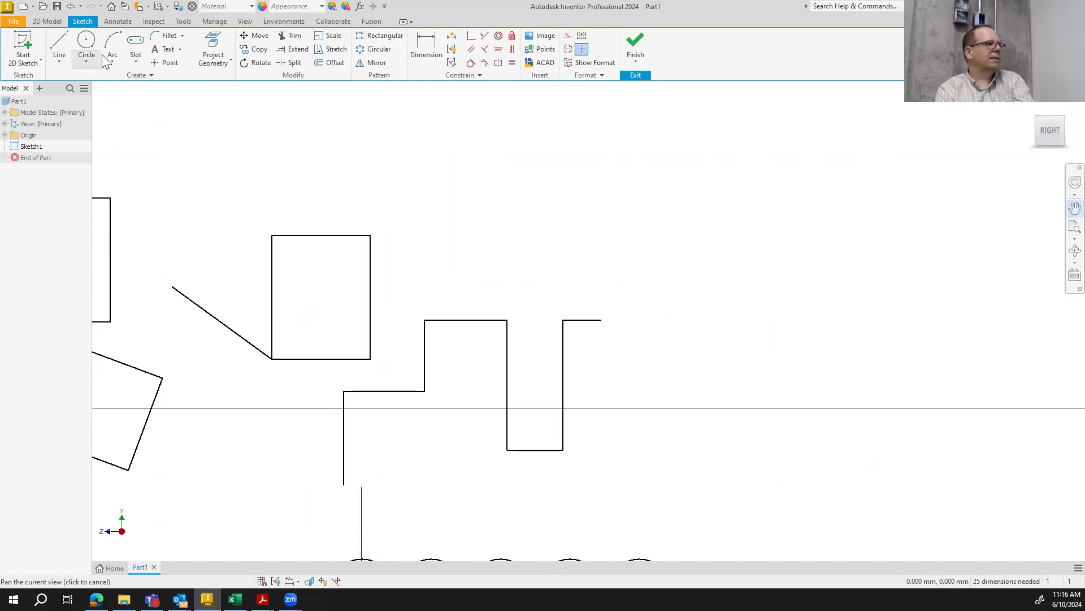
left_click(135, 64)
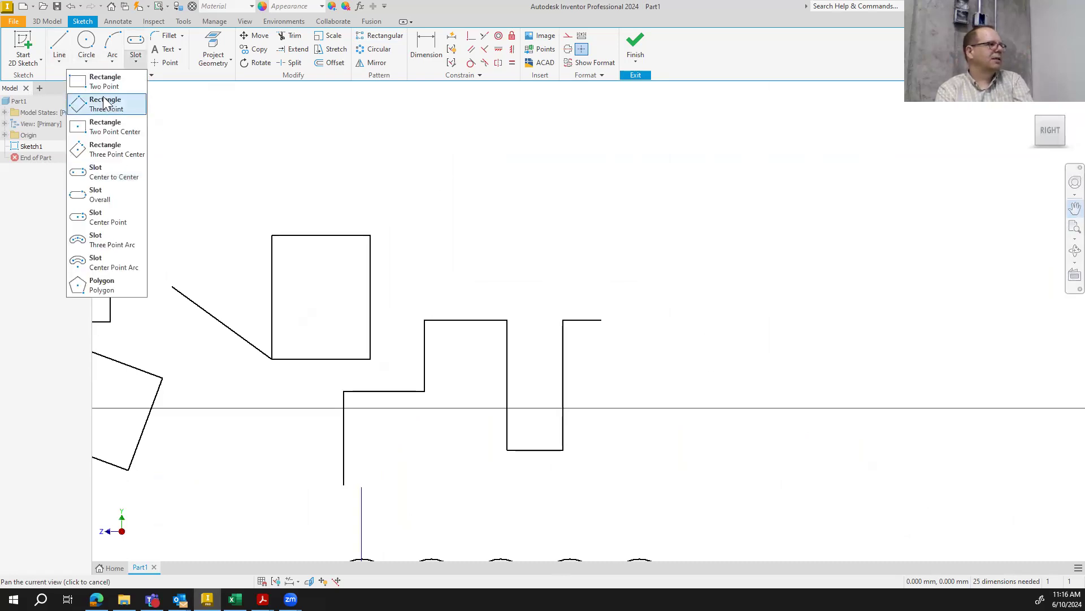
left_click(110, 80)
left_click(773, 332)
left_click(924, 389)
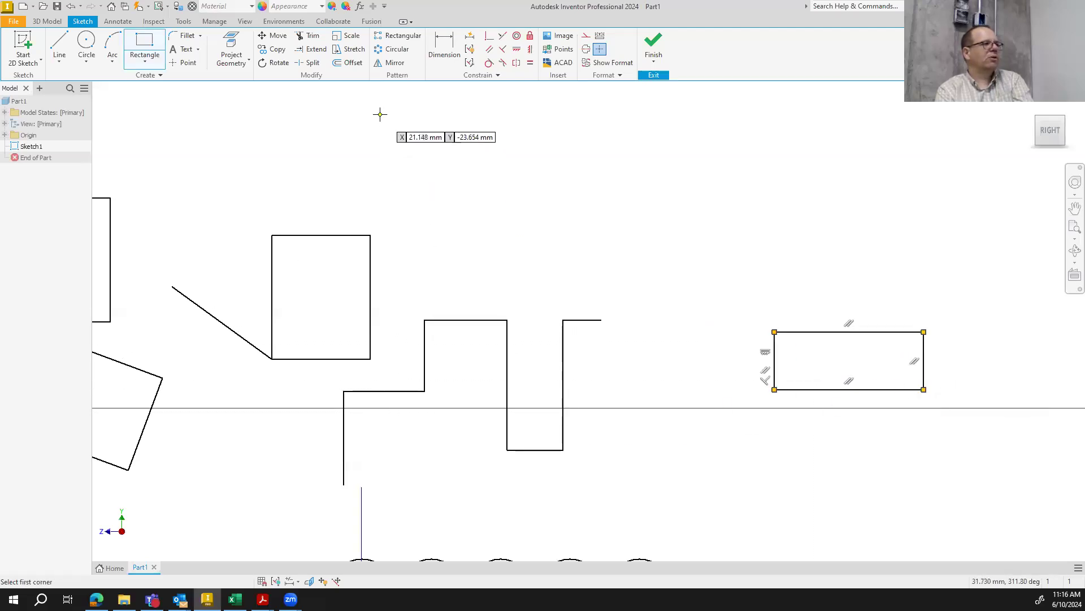
left_click(394, 50)
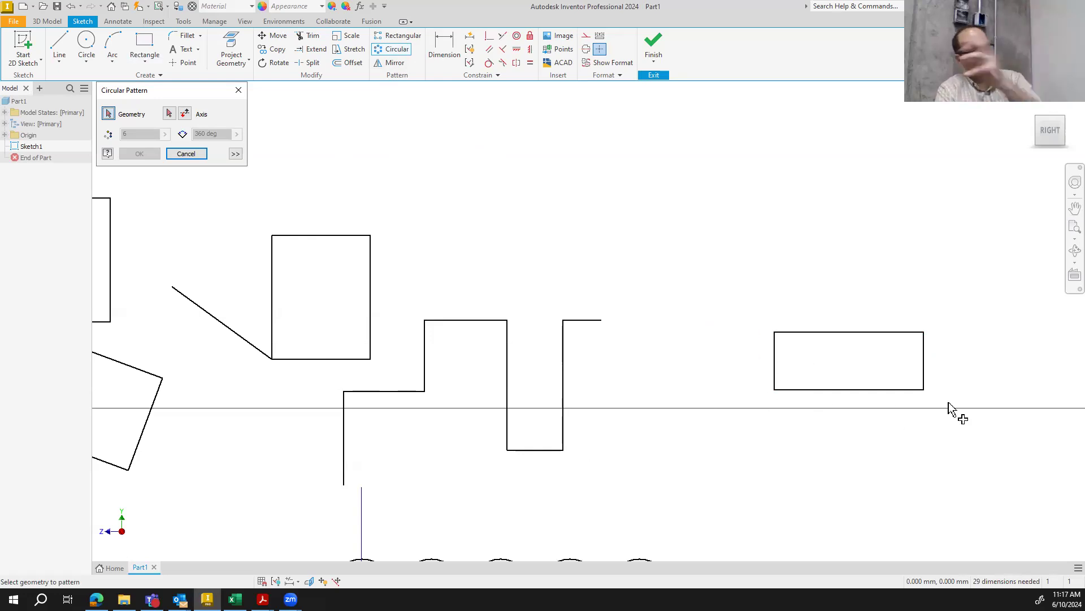
left_click_drag(740, 290, 1015, 479)
left_click(169, 113)
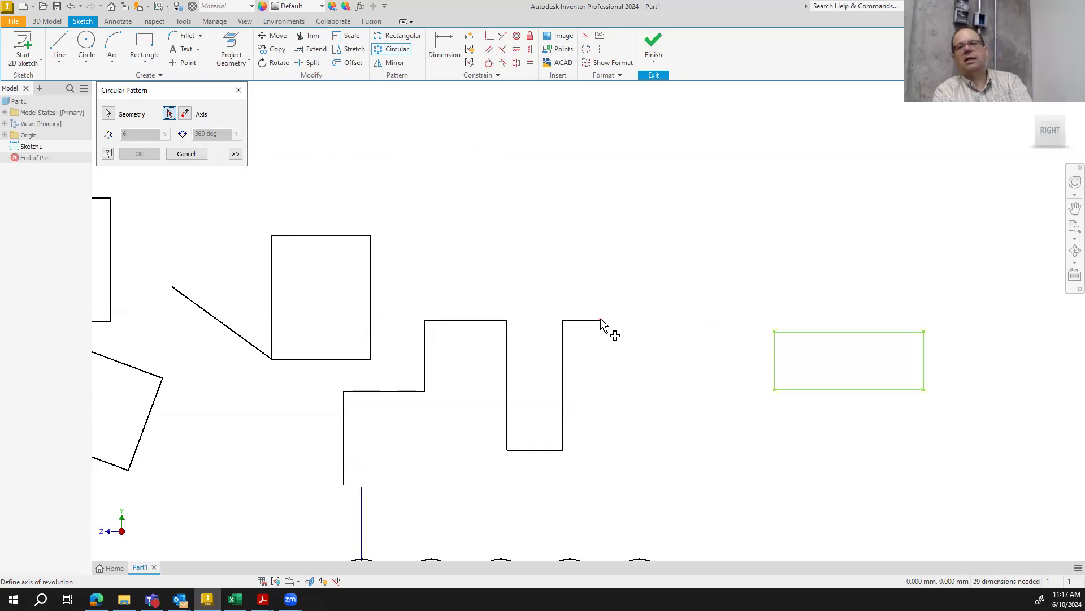
left_click(193, 154)
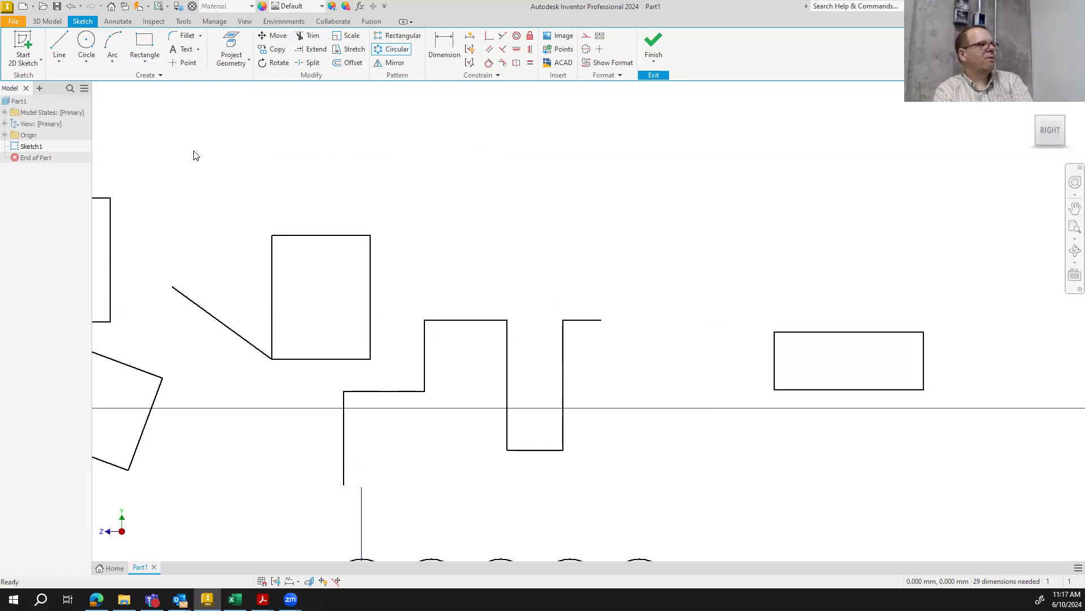
Place a sketch point to the right of the new wide rectangle, slightly below the horizontal axis
left_click(185, 62)
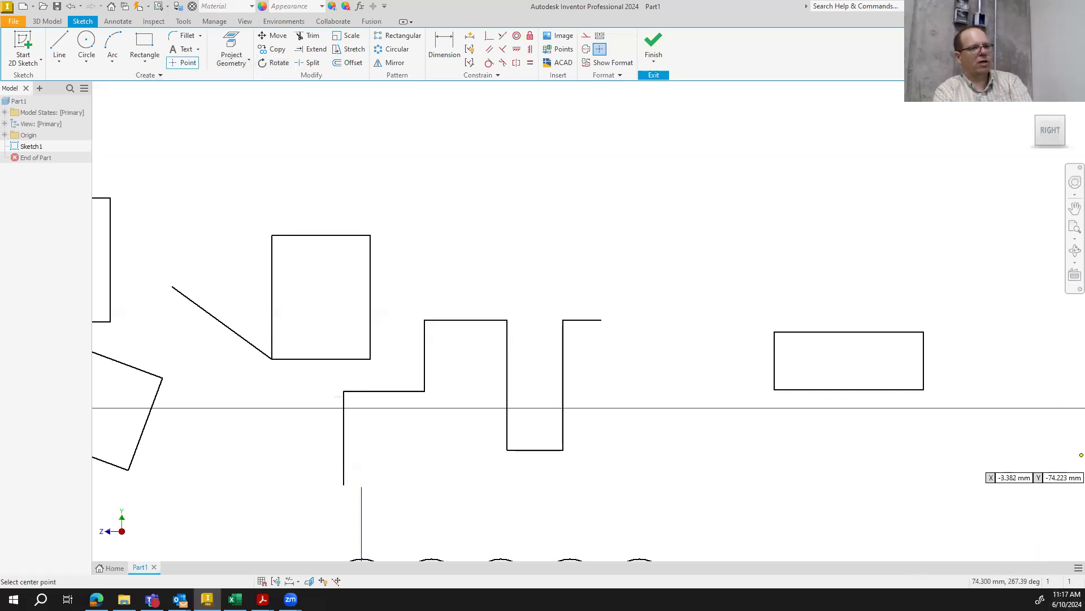
left_click(1075, 208)
left_click_drag(888, 278, 501, 233)
left_click(185, 62)
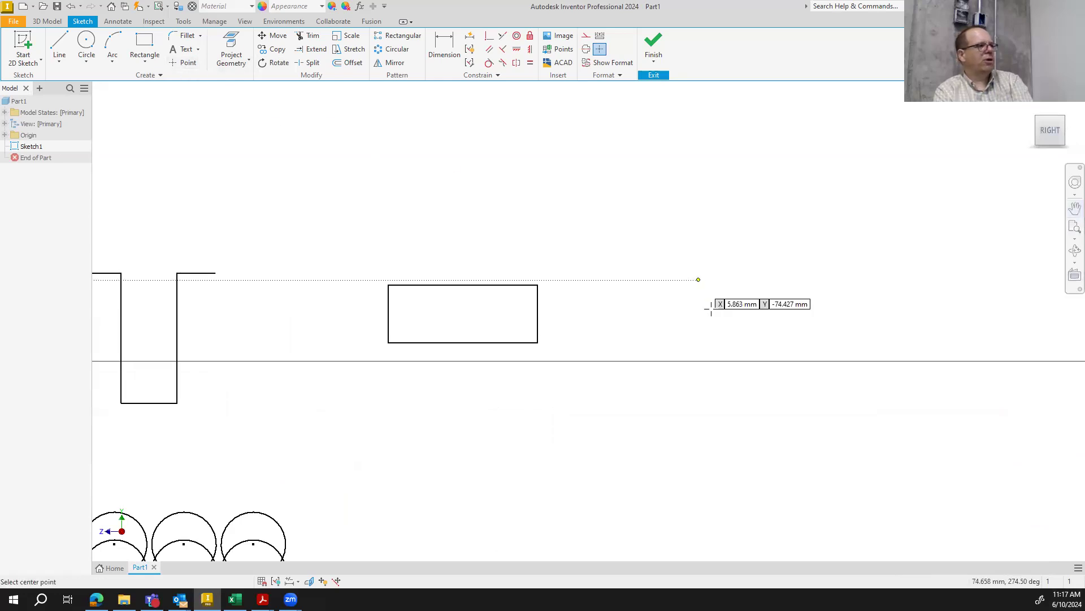
left_click(733, 406)
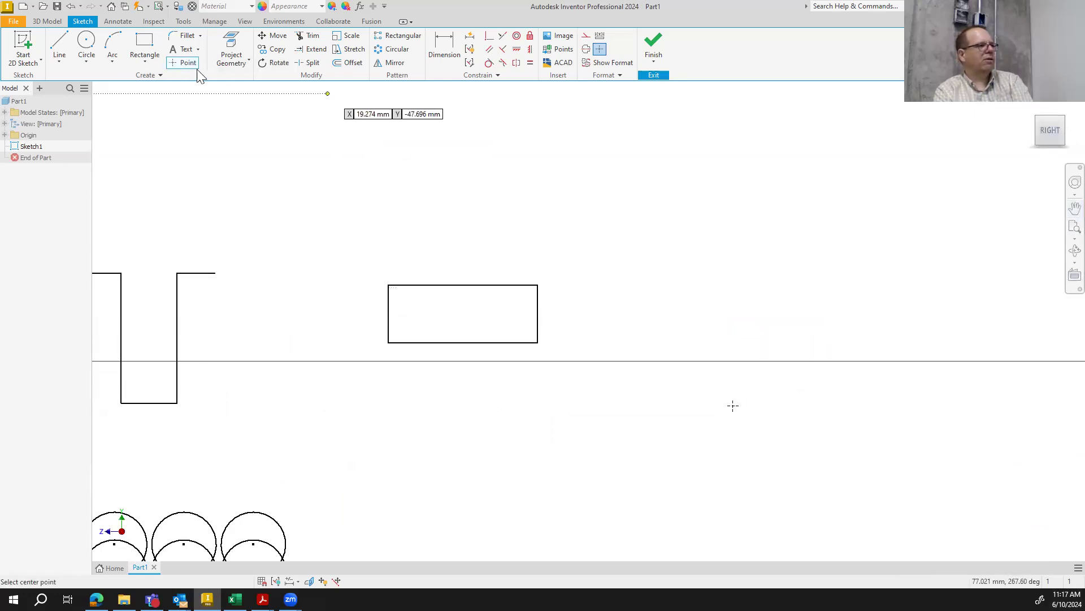
Set up a circular pattern of the wide rectangle around the sketch point, with 8 instances
left_click(394, 49)
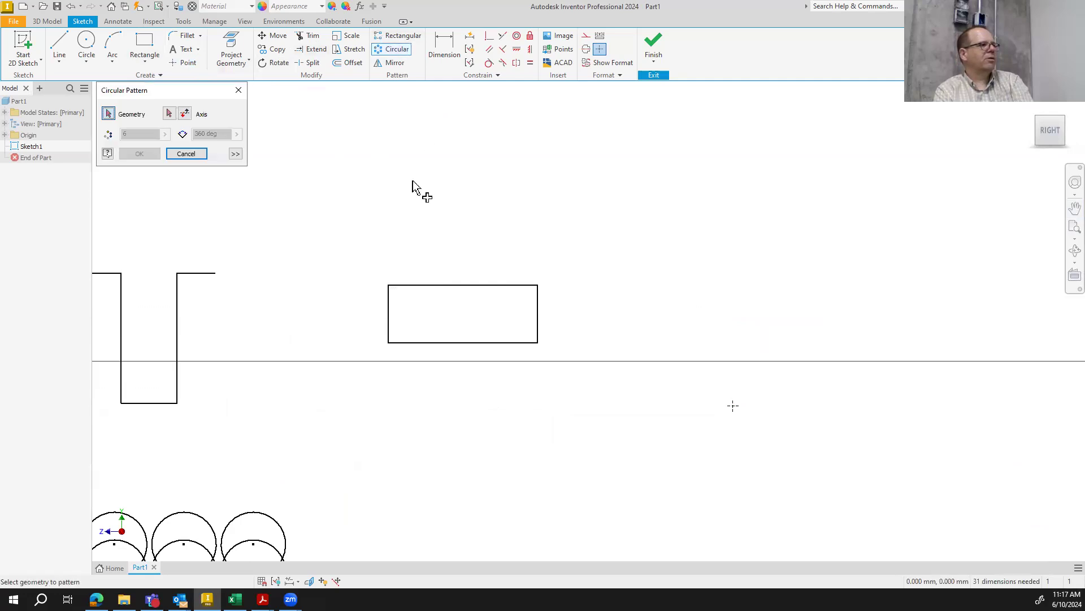
left_click(536, 342)
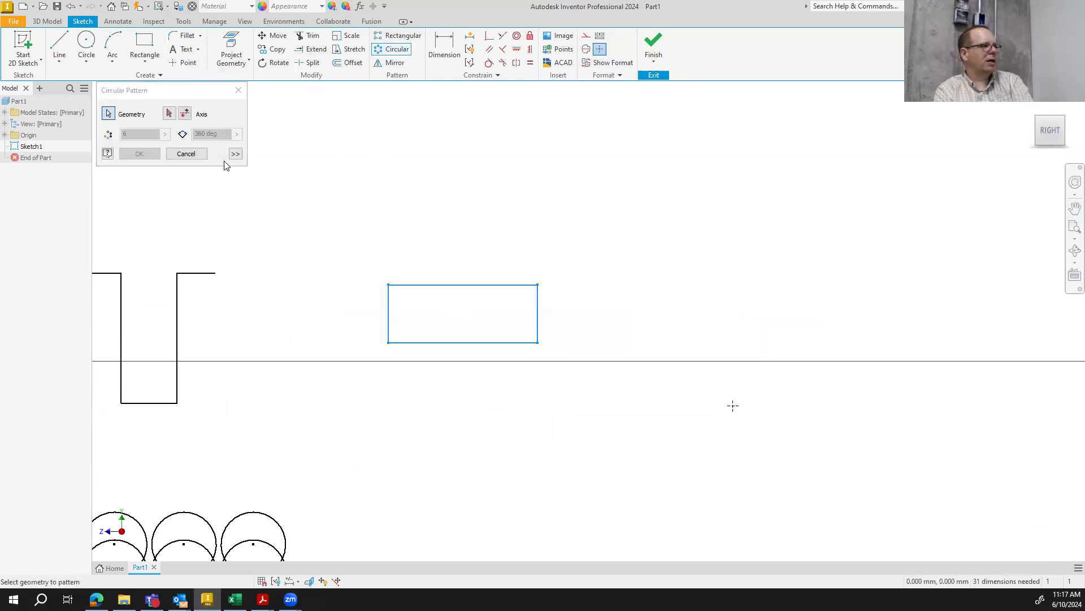
left_click(169, 114)
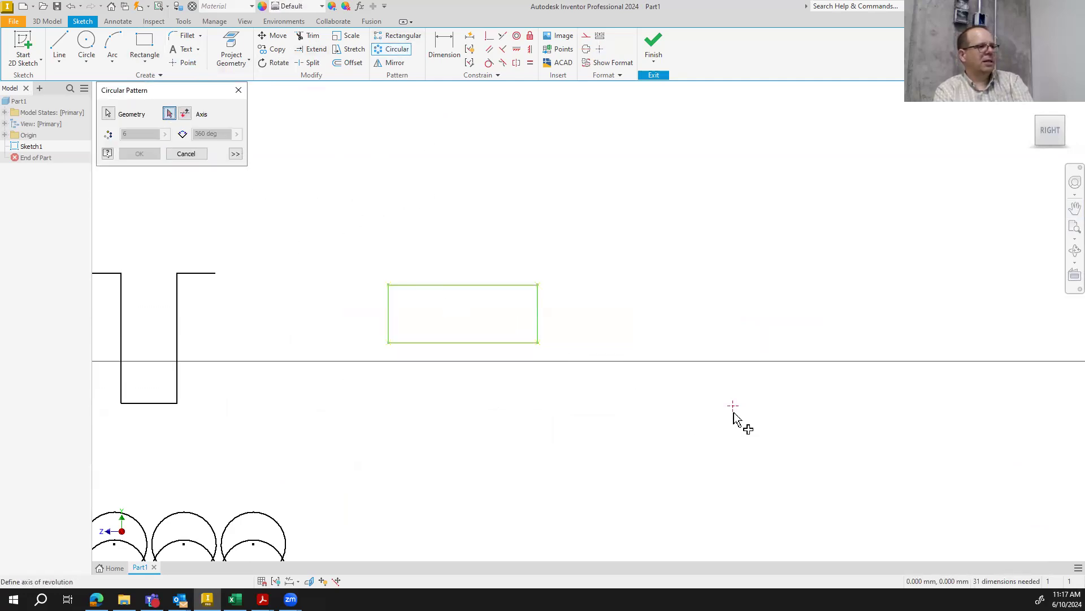
left_click(733, 406)
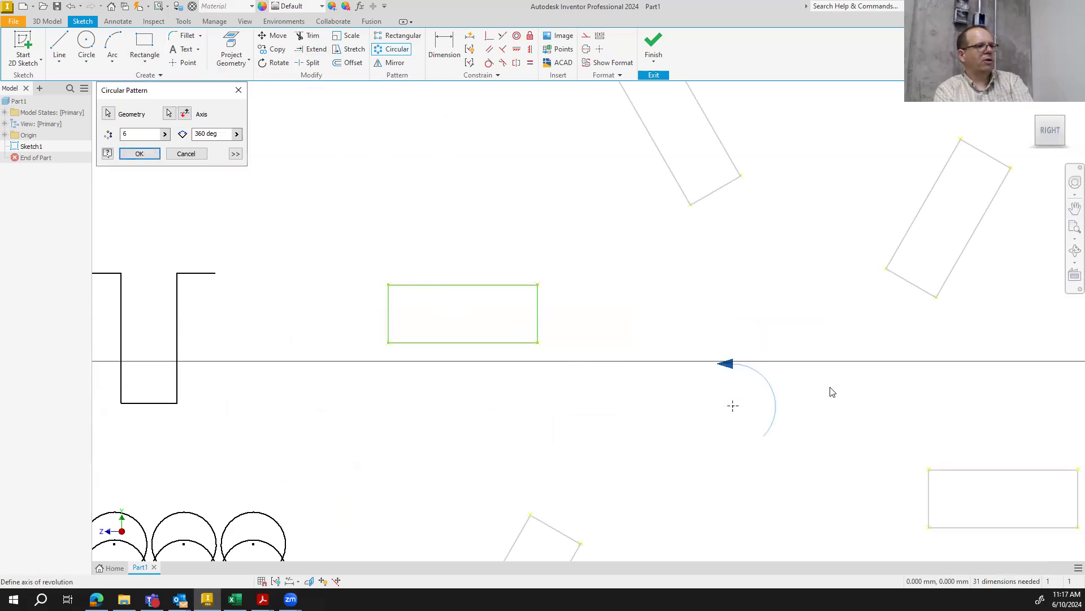
scroll(832, 392, "down", 5)
scroll(830, 393, "up", 4)
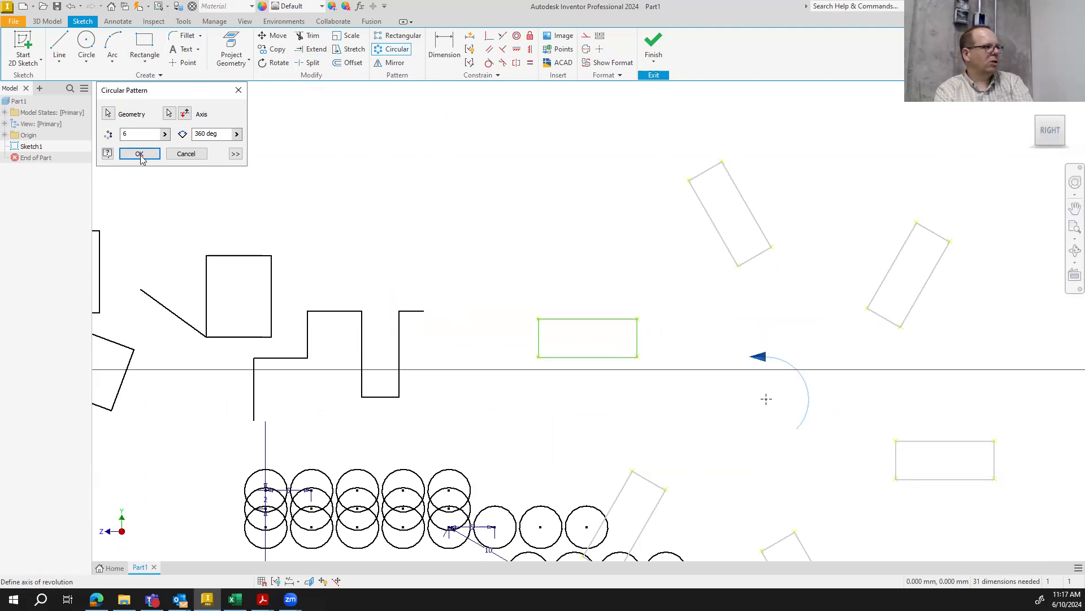
left_click_drag(140, 134, 119, 135)
key("BackSpace")
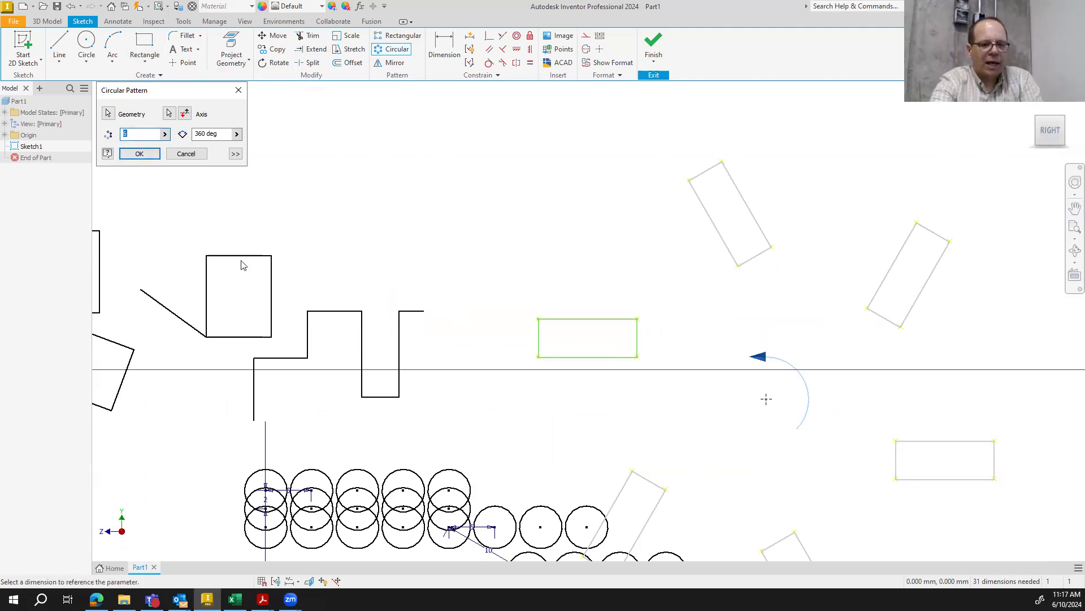
type("8")
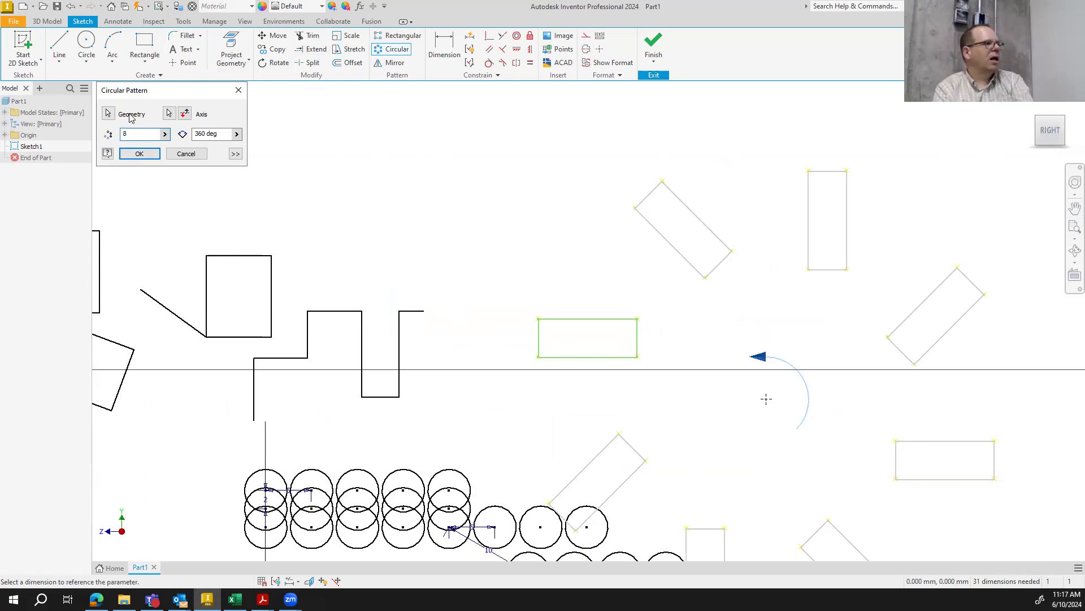
Set the circular pattern's angle to 180 degrees, reverse its direction to sweep over the point, and create it
left_click(237, 134)
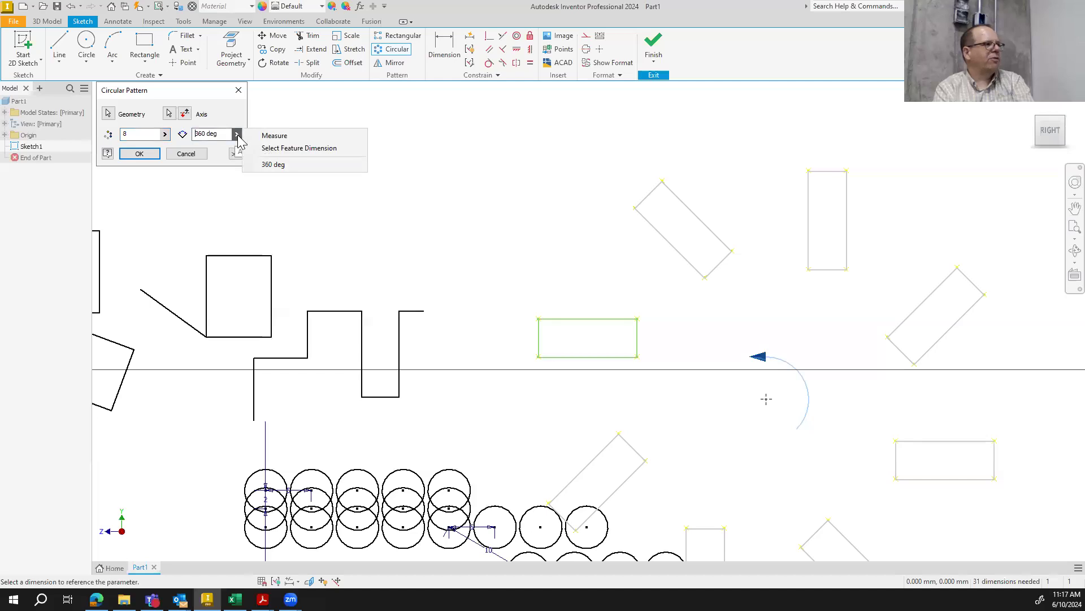
left_click(228, 134)
left_click_drag(228, 134, 186, 132)
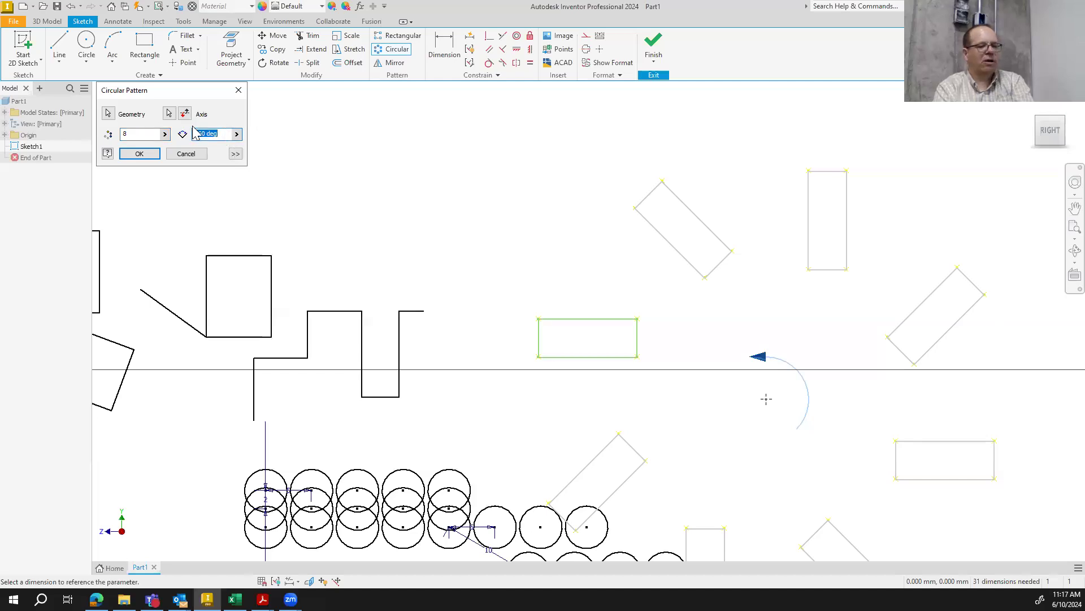
type("180")
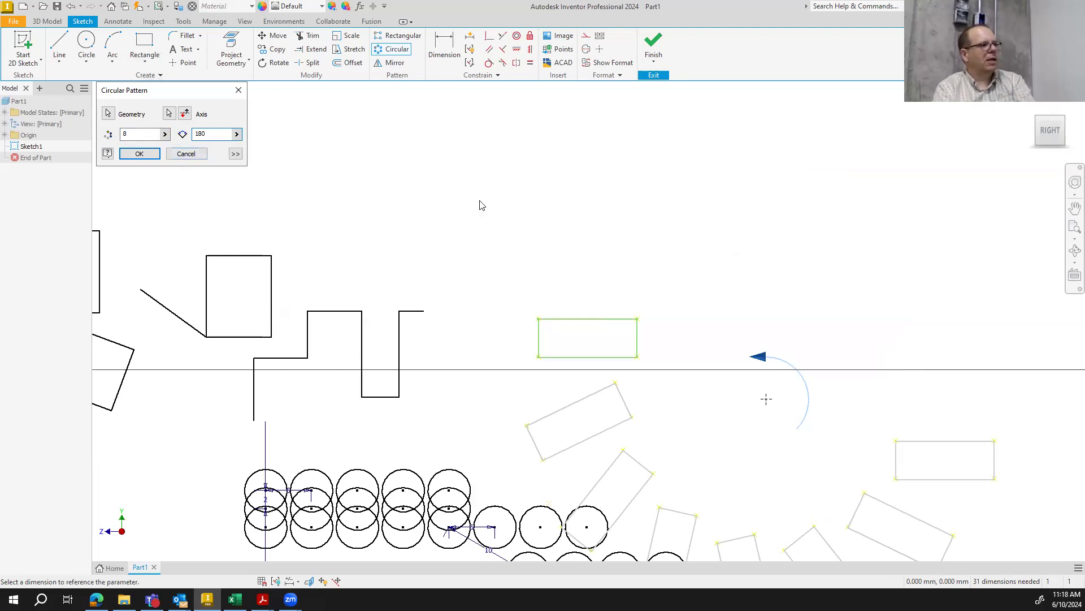
left_click(184, 115)
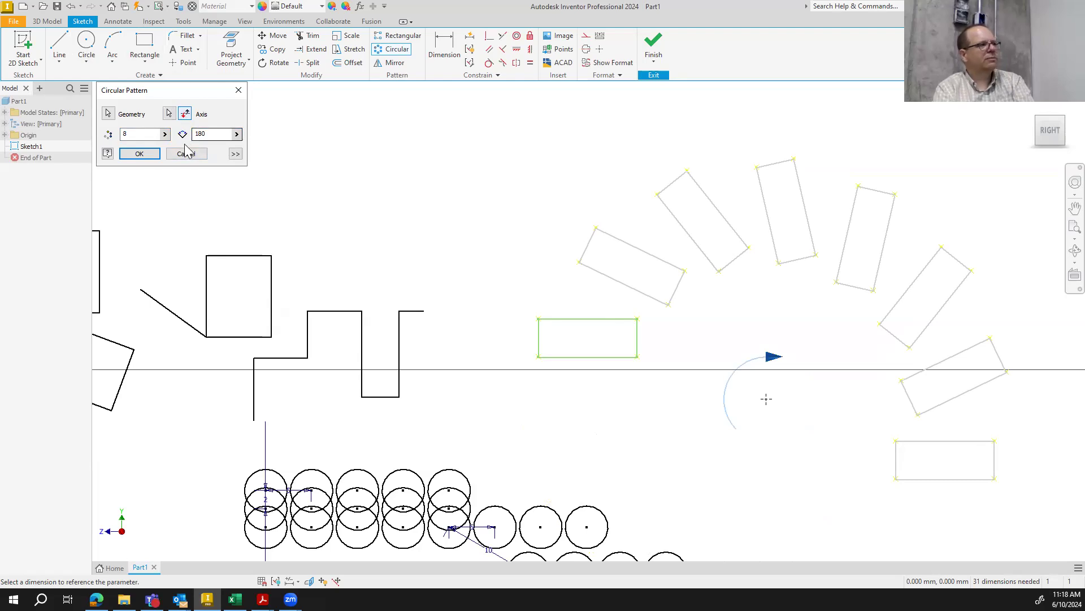
left_click(139, 154)
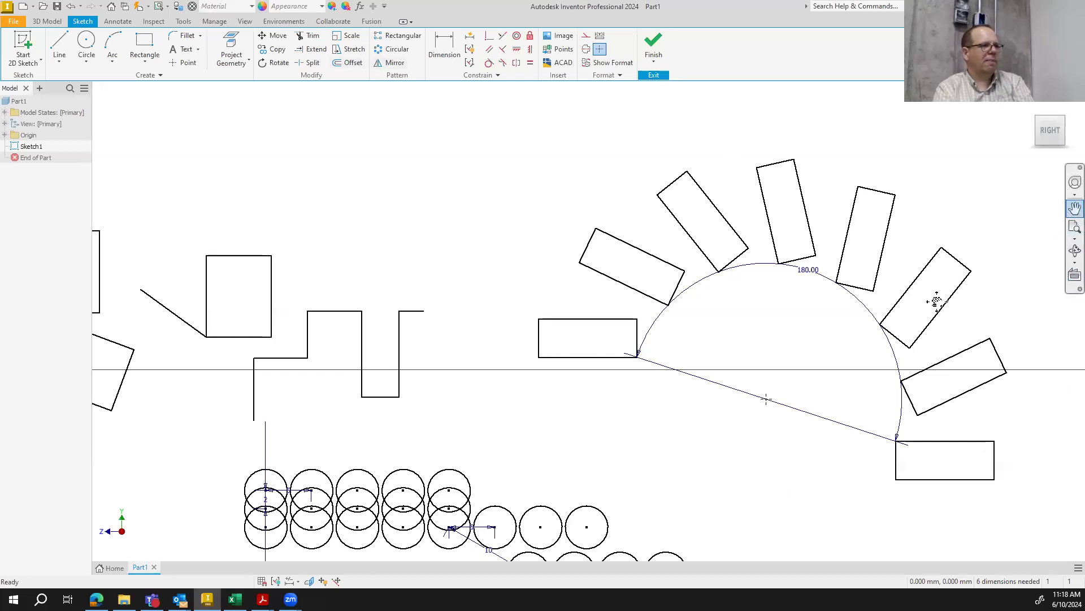
Mirror all four edges of the tilted rectangle at the origin across the short sloped line beside it
left_click_drag(662, 439, 936, 463)
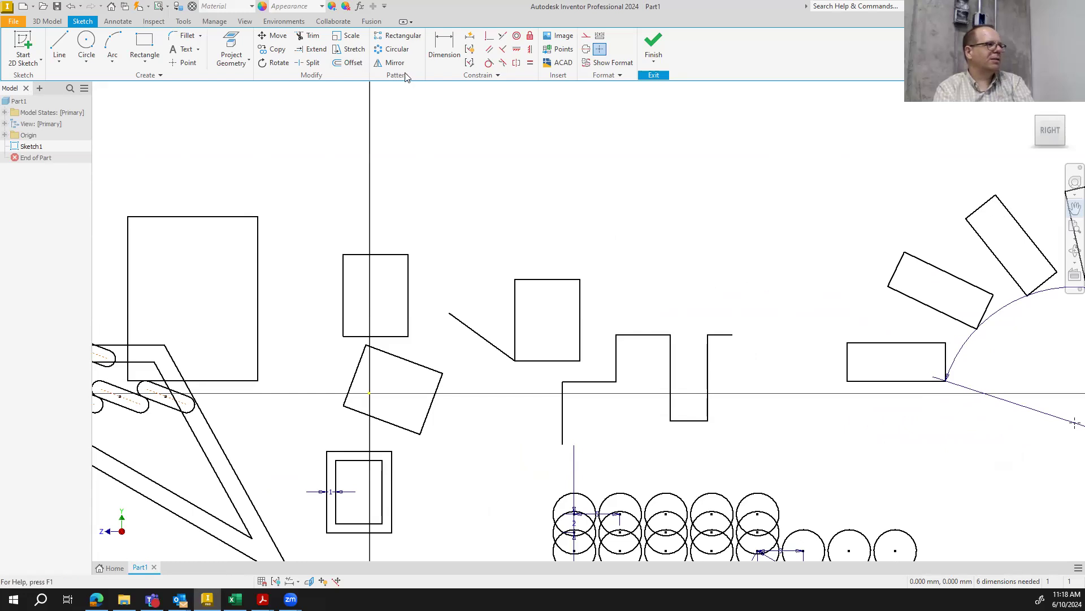
left_click(390, 62)
left_click(354, 378)
left_click(417, 364)
left_click(436, 401)
left_click(389, 424)
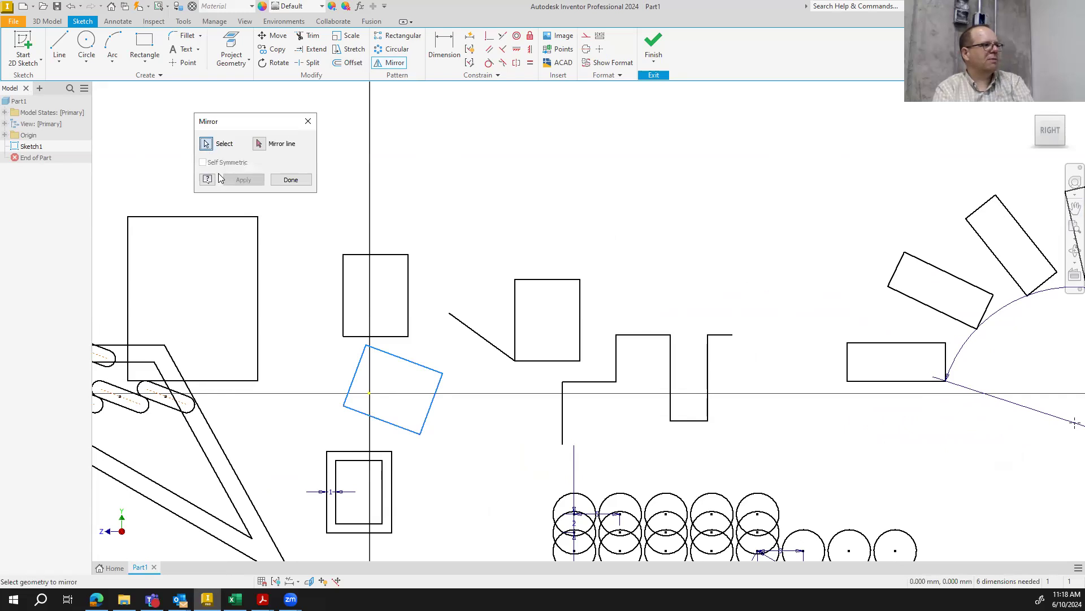
left_click(259, 144)
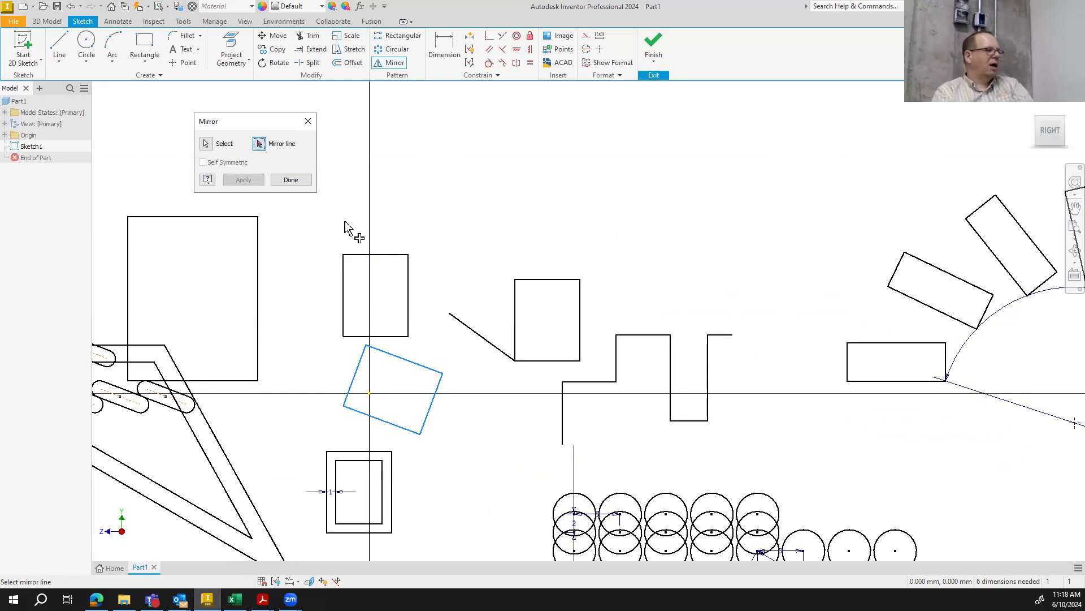
left_click(475, 333)
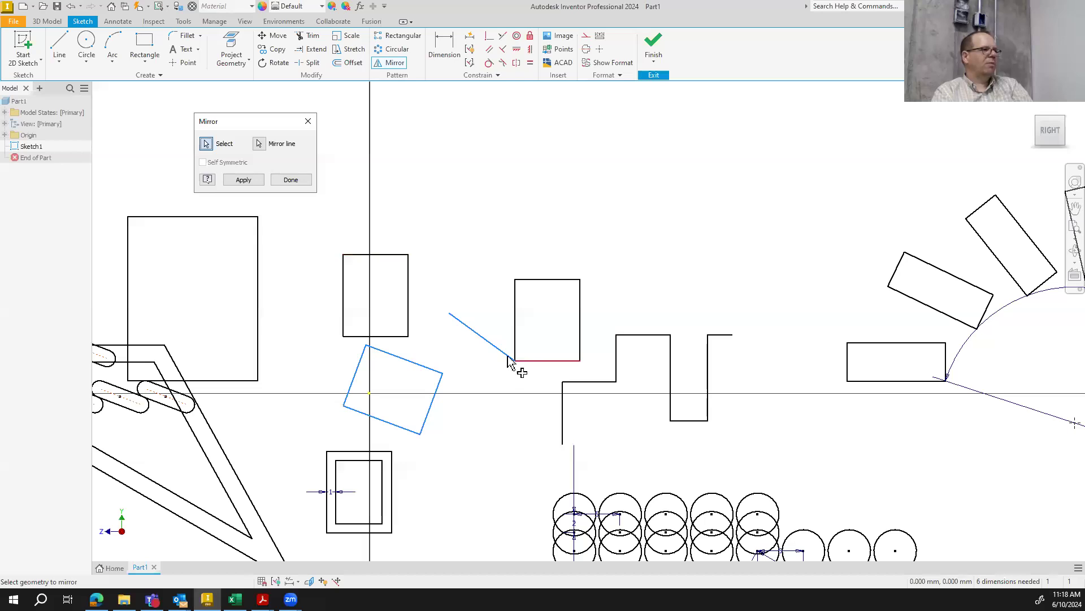
left_click(259, 144)
left_click(475, 337)
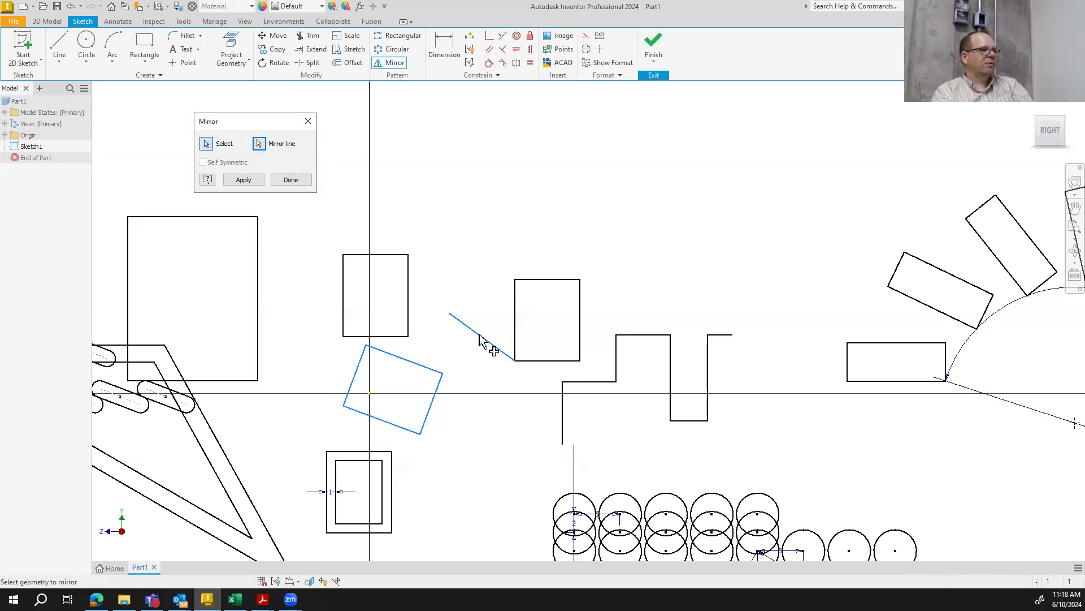
left_click(243, 180)
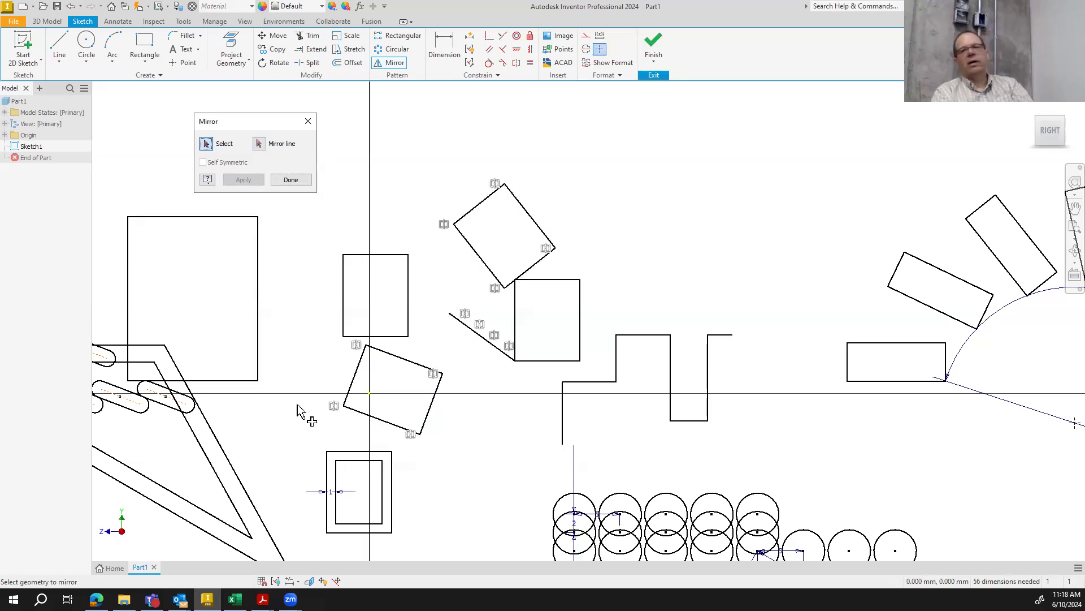
left_click(288, 180)
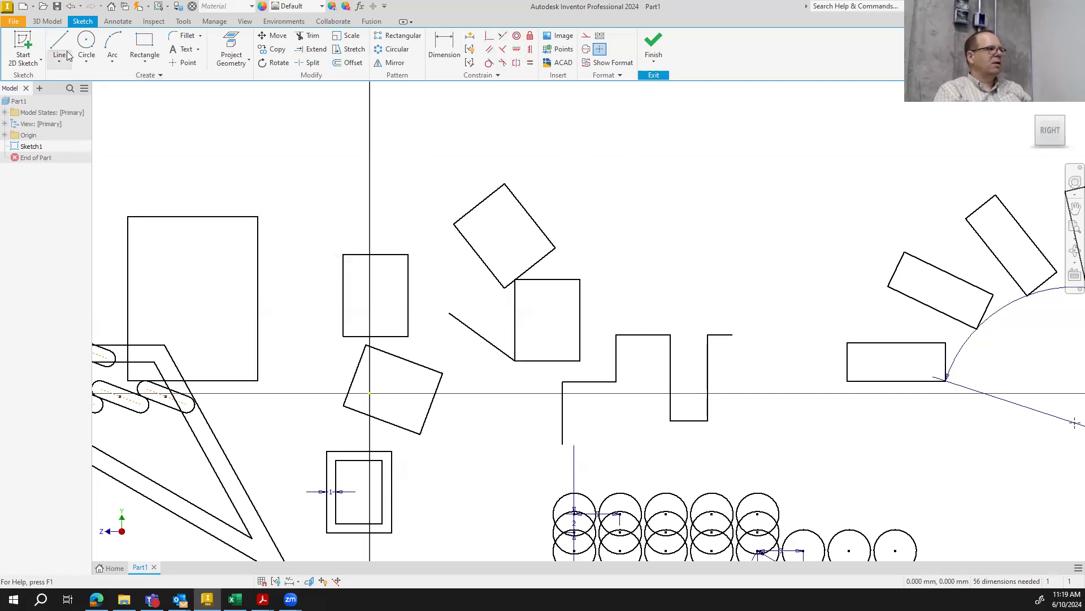
Sketch a center-point circle in an empty area away from the existing geometry
left_click(86, 44)
left_click(1074, 207)
mouse_move(940, 189)
left_mouse_down()
mouse_move(766, 571)
mouse_move(741, 571)
left_mouse_up()
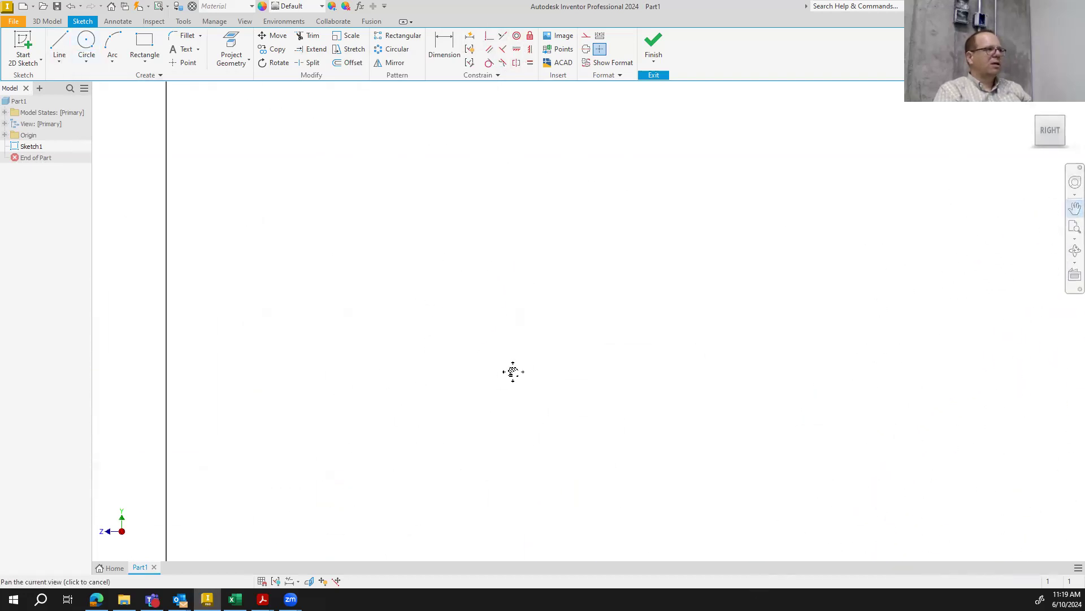
left_click(86, 42)
left_click(474, 314)
left_click(562, 294)
Sketch two connected lines to the right of the circle, a long one sloping down and a shorter one rising
left_click(60, 46)
left_click(653, 234)
left_click(787, 339)
left_click(818, 276)
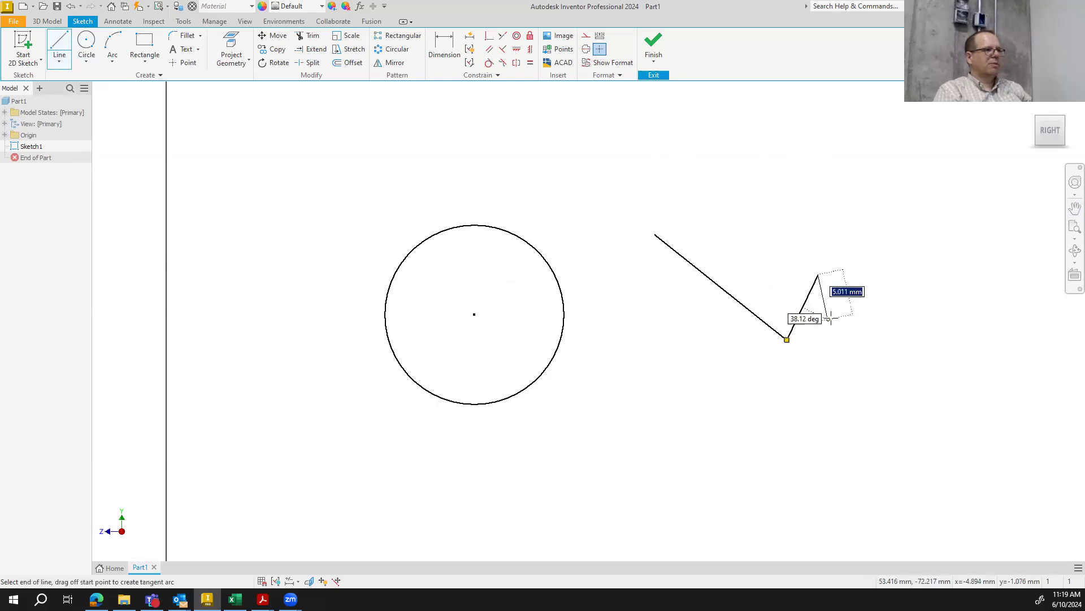
right_click(781, 231)
left_click(819, 233)
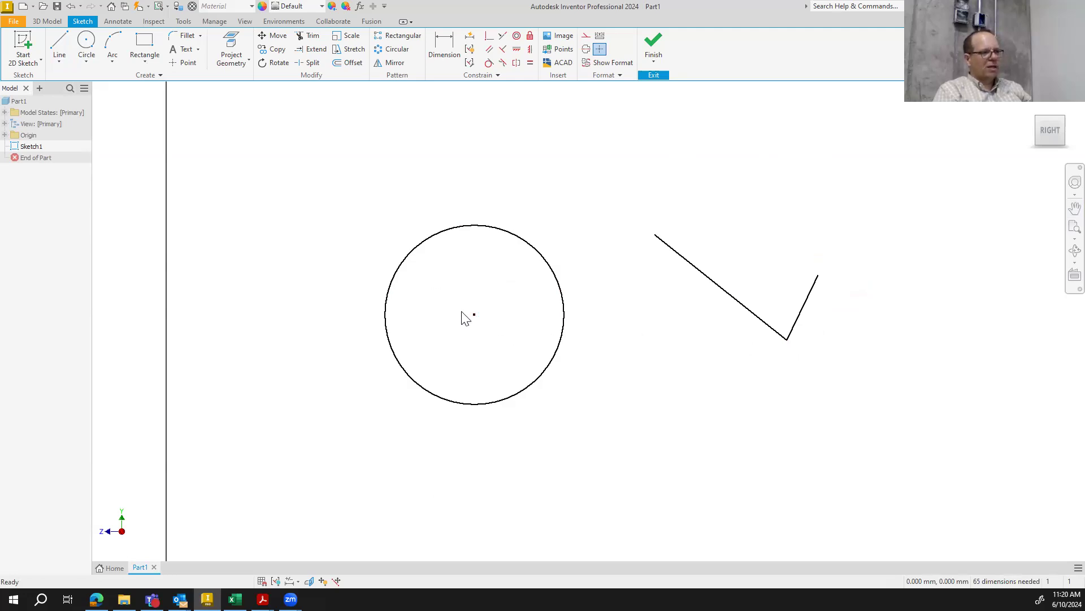
Apply a coincident constraint between the shared endpoint of the two lines and the circle's center
left_click(489, 39)
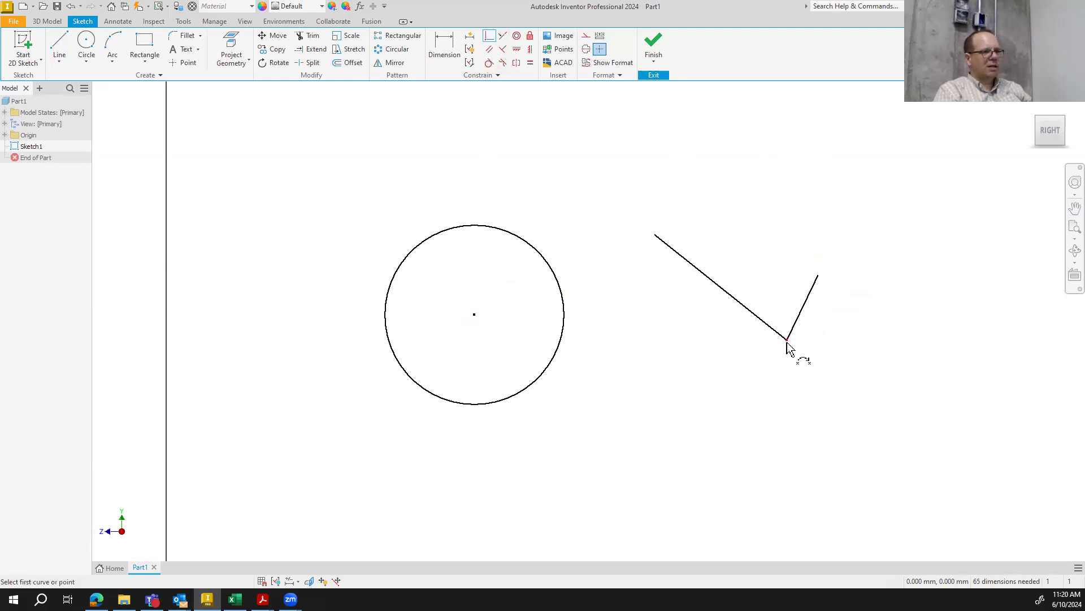
left_click(787, 342)
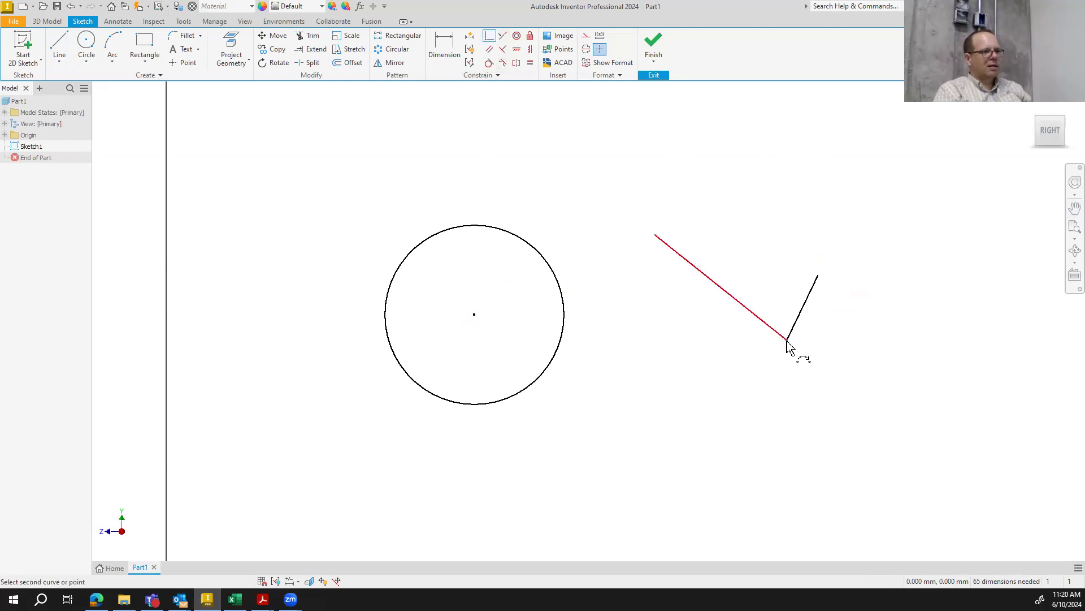
left_click(474, 315)
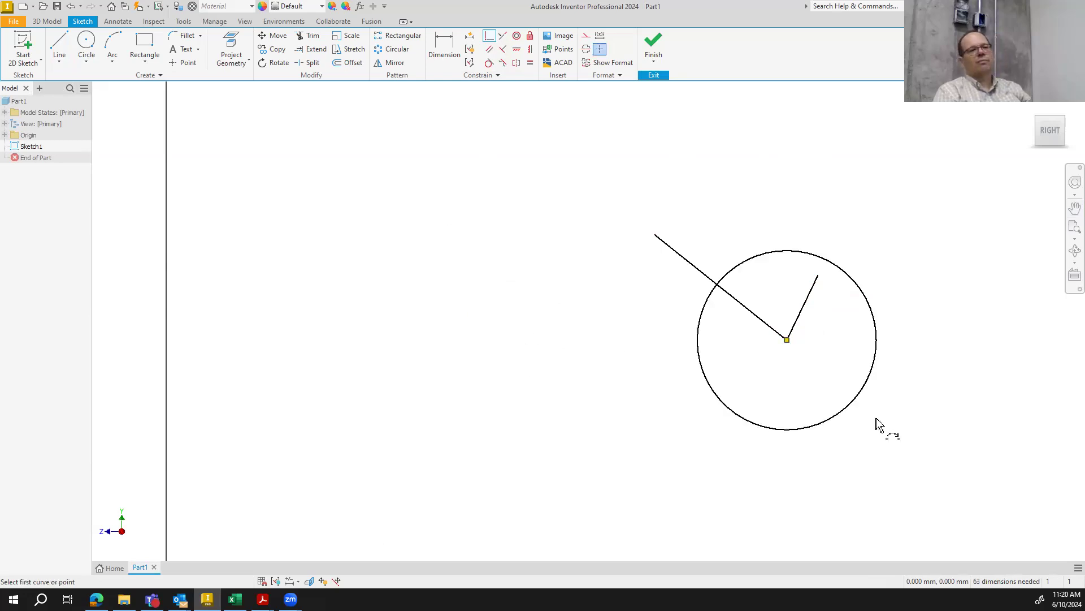
Move the long sloped line down and leftward to test the coincident constraint with the circle
left_click(275, 66)
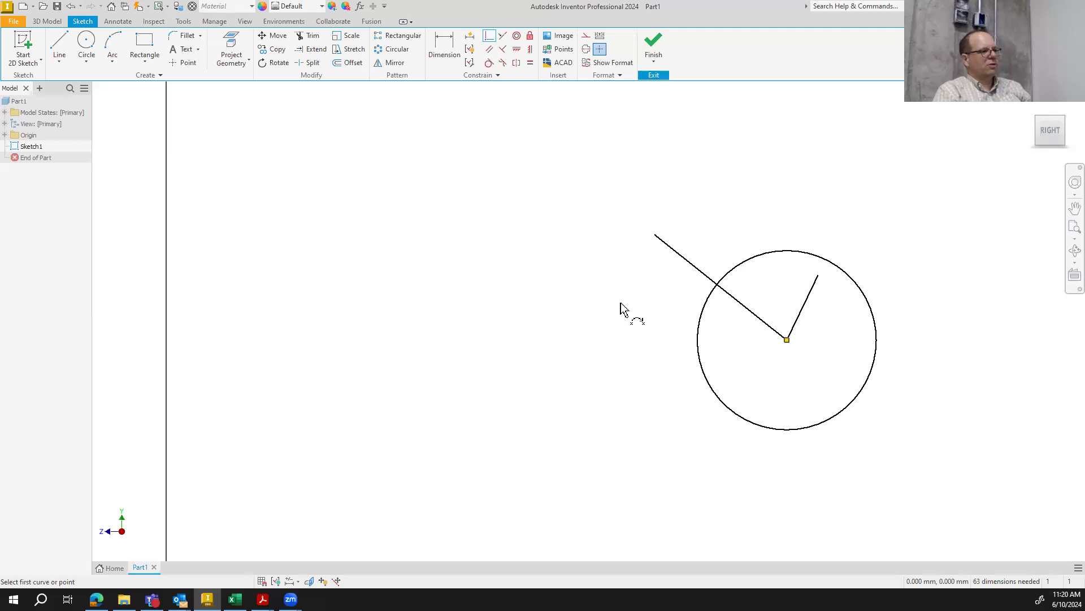
key("Escape")
mouse_move(708, 283)
left_mouse_down()
mouse_move(551, 254)
mouse_move(588, 285)
mouse_move(737, 219)
mouse_move(649, 317)
mouse_move(710, 307)
mouse_move(635, 306)
left_mouse_up()
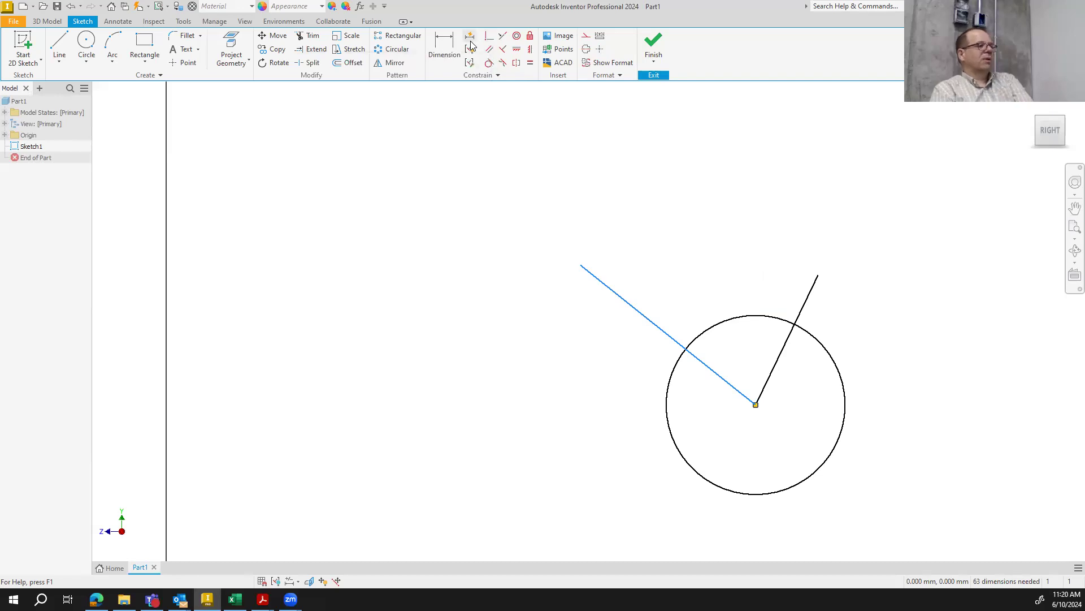
Sketch a tilted three-point rectangle to the left of the constrained circle and lines
left_click(502, 43)
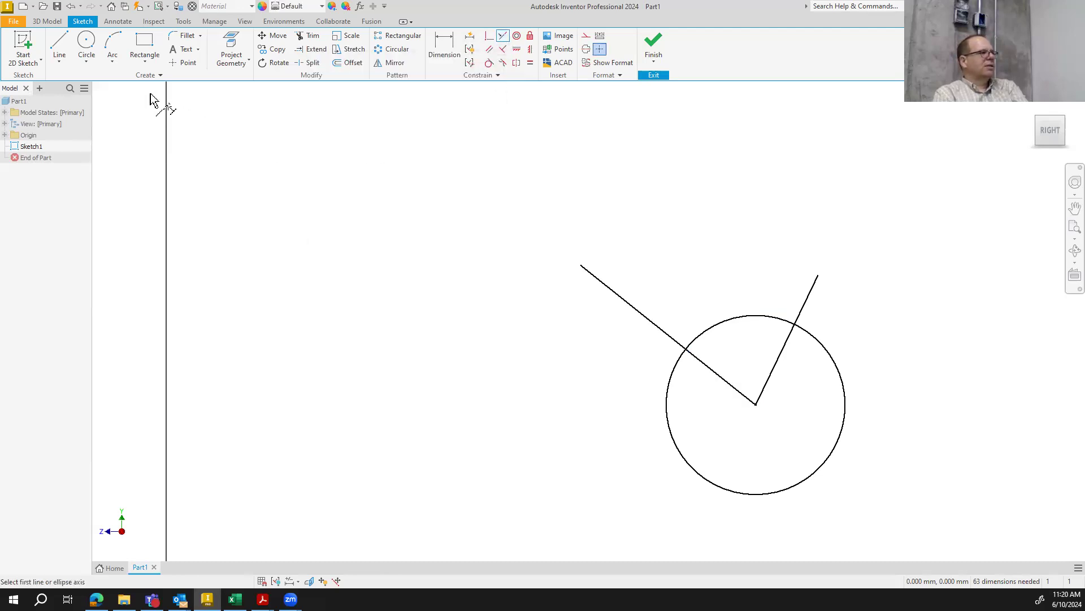
left_click(142, 43)
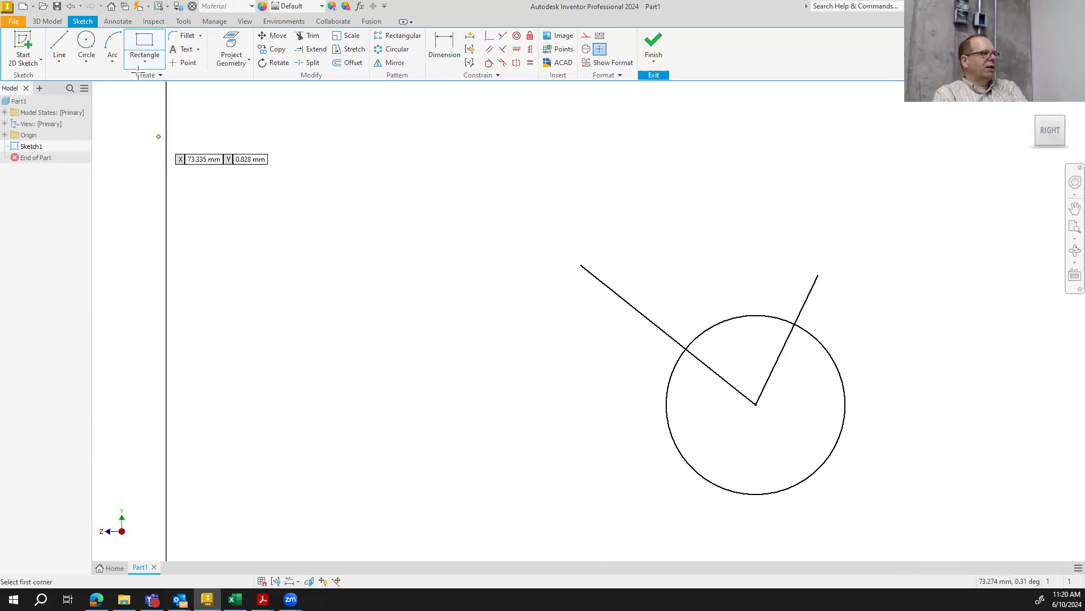
left_click(147, 63)
left_click(124, 104)
left_click(255, 281)
left_click(381, 315)
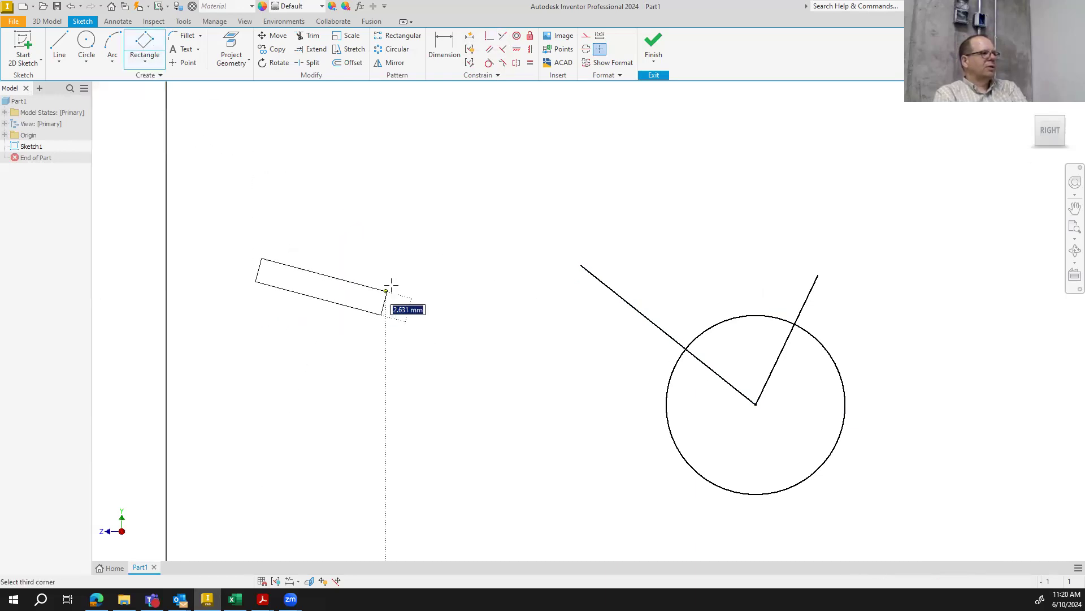
left_click(417, 264)
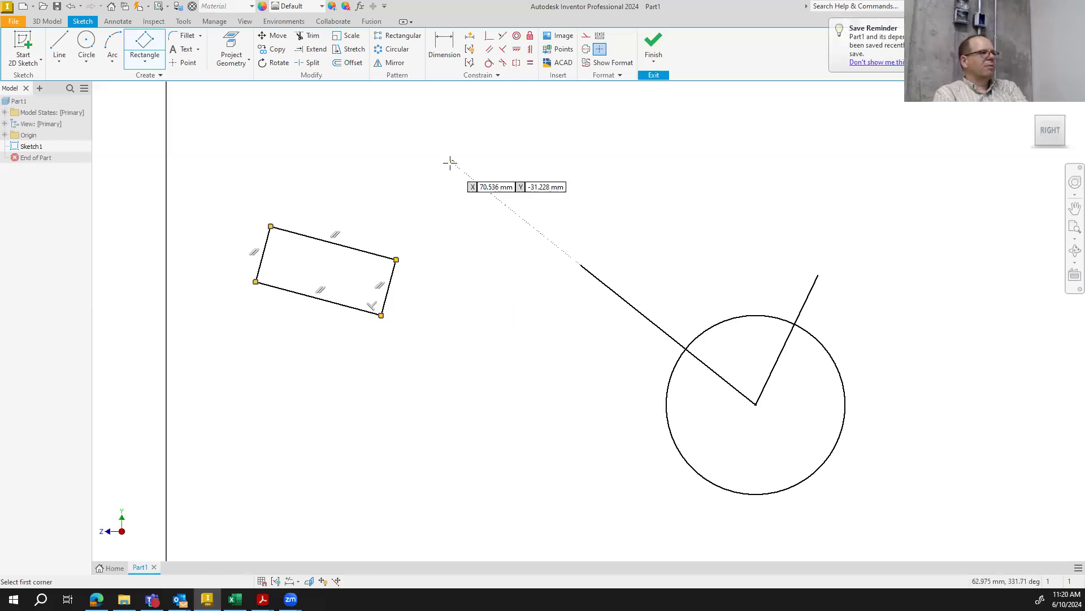
Sketch a single separate line sloping down and rightward, below and to the right of the tilted rectangle
left_click(59, 46)
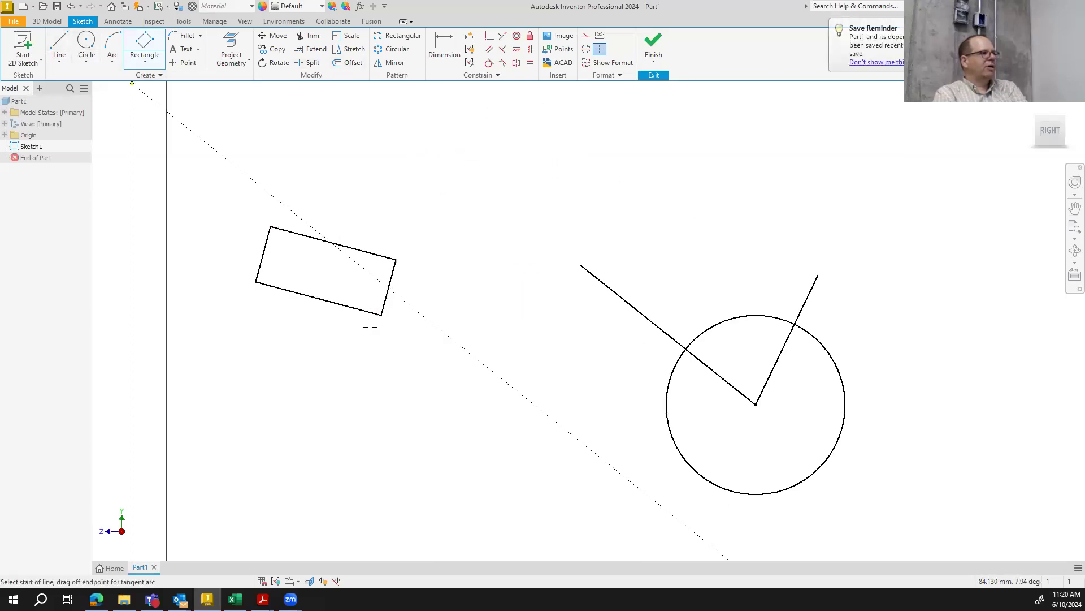
left_click(408, 361)
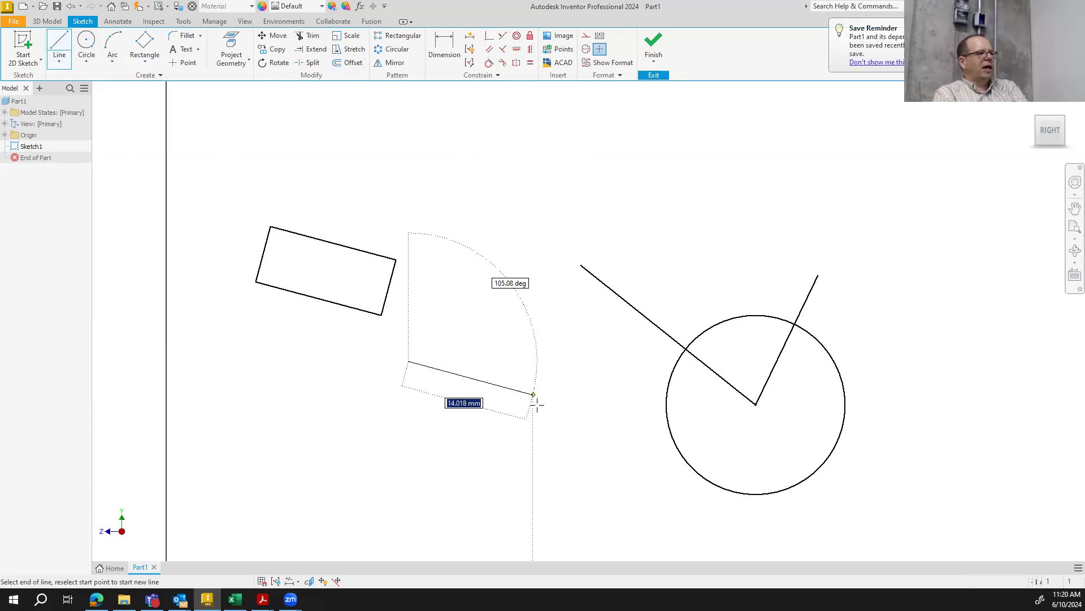
left_click(535, 435)
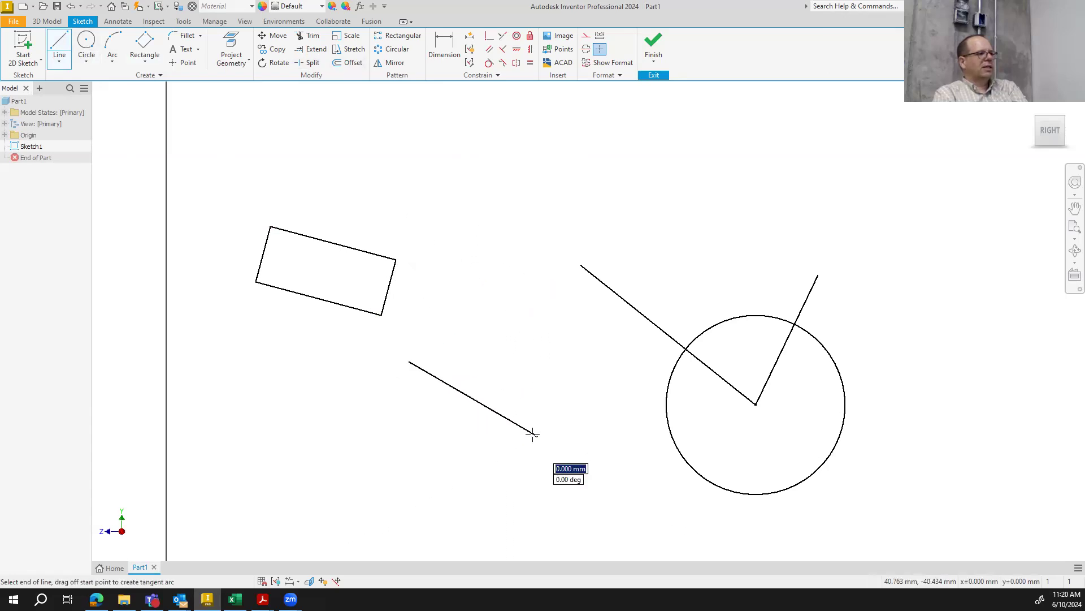
right_click(351, 376)
left_click(397, 377)
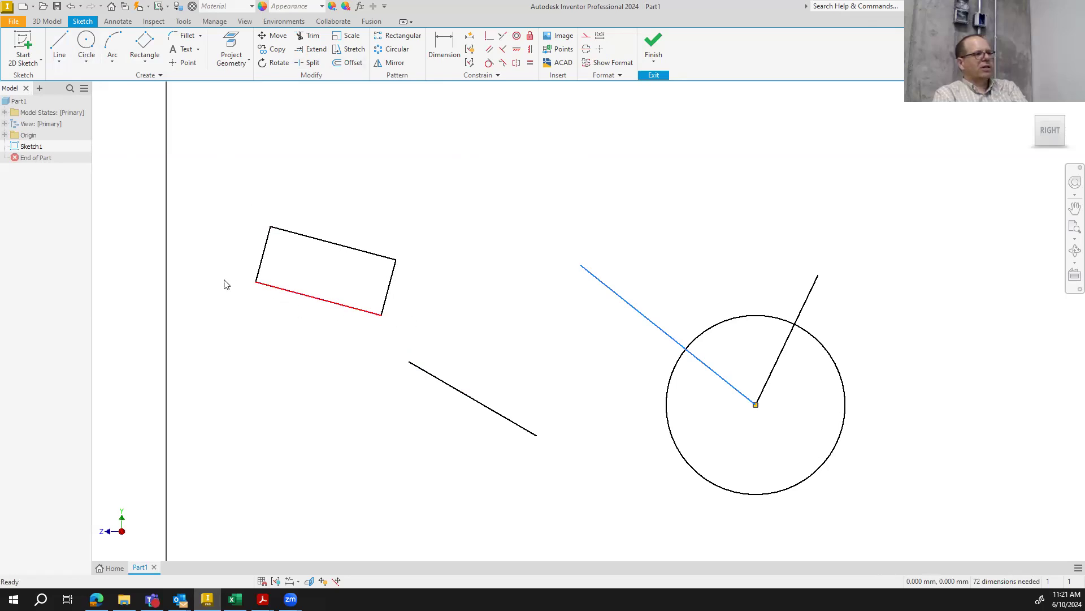
Apply a collinear constraint between the tilted rectangle's lower long edge and the separate sloped line
left_click(502, 37)
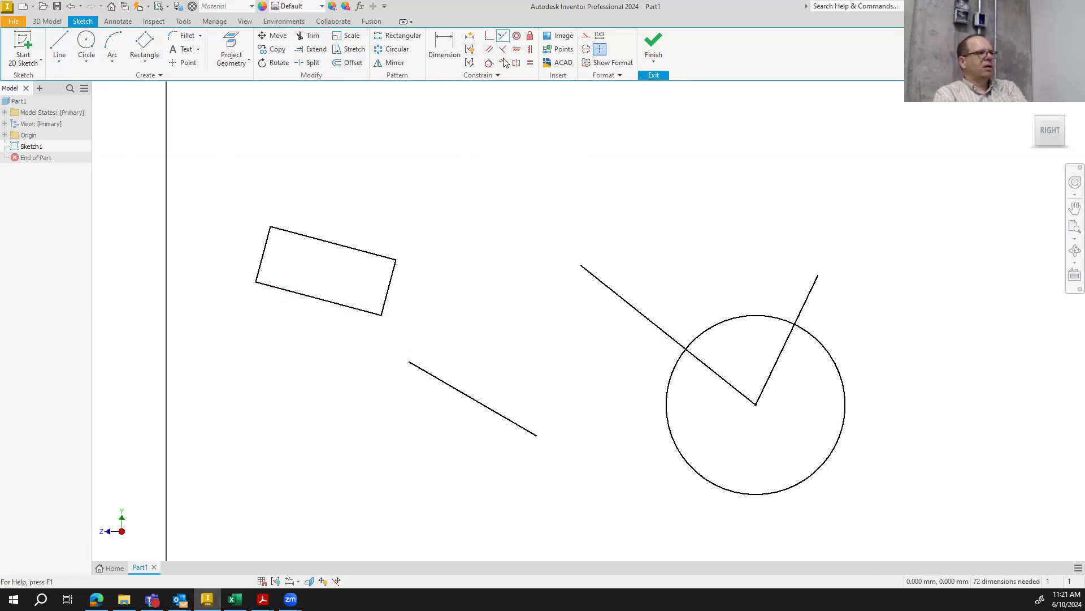
left_click(328, 308)
left_click(443, 387)
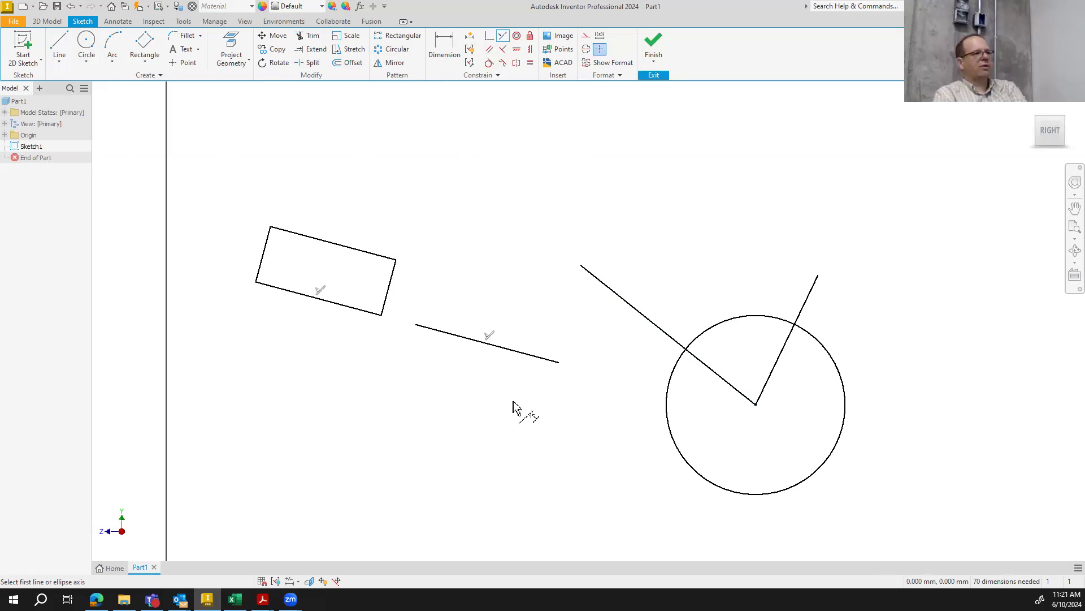
right_click(467, 206)
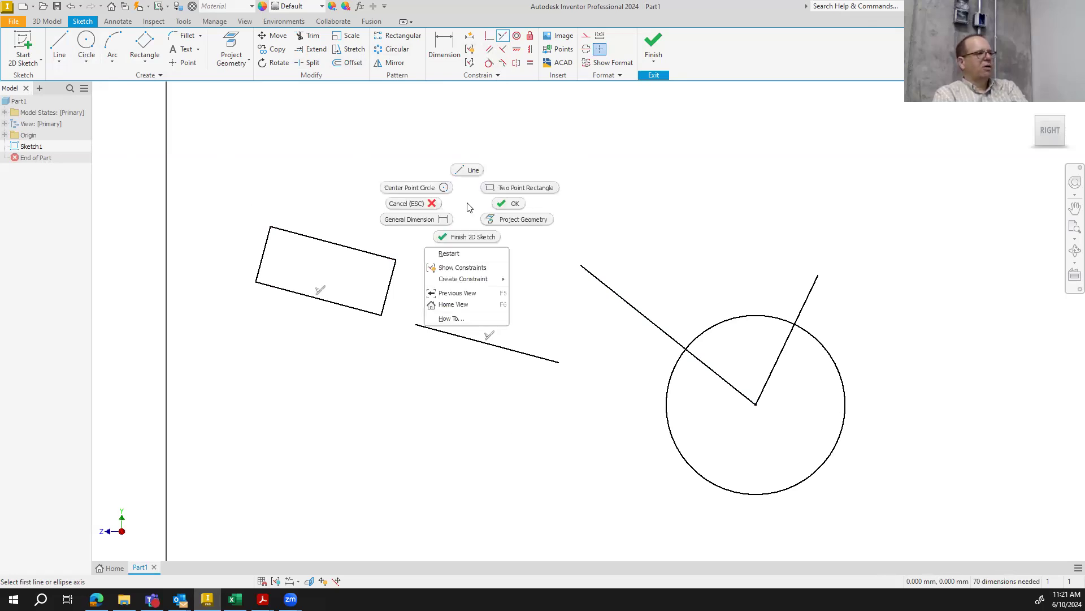
left_click(508, 203)
Move the separate line down and up repeatedly to test its collinear constraint with the rectangle's lower edge
left_click_drag(494, 354, 480, 407)
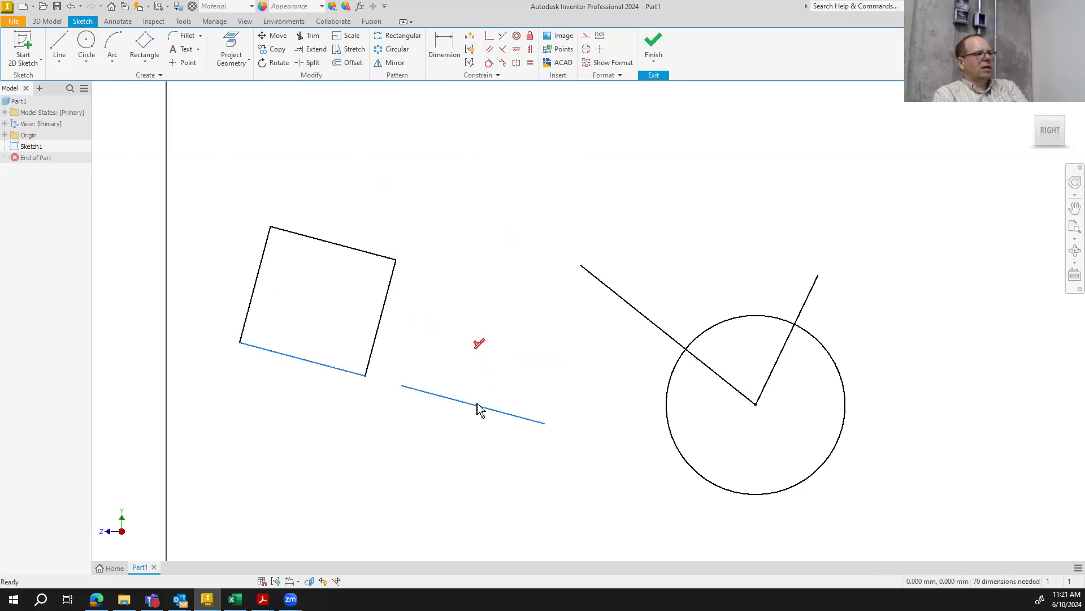
left_click_drag(481, 408, 498, 353)
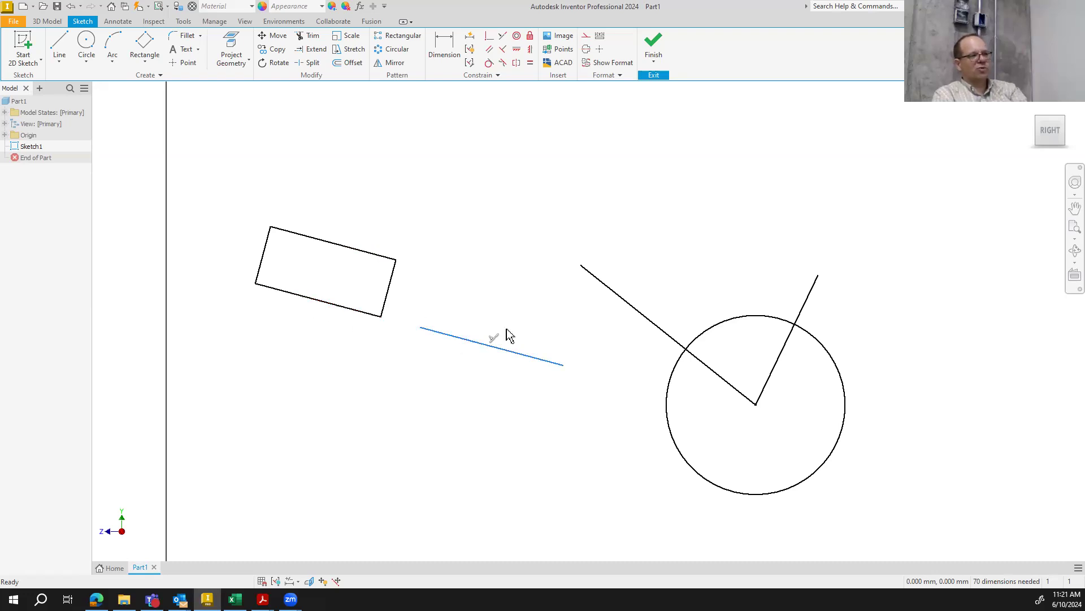
left_click_drag(469, 342, 459, 403)
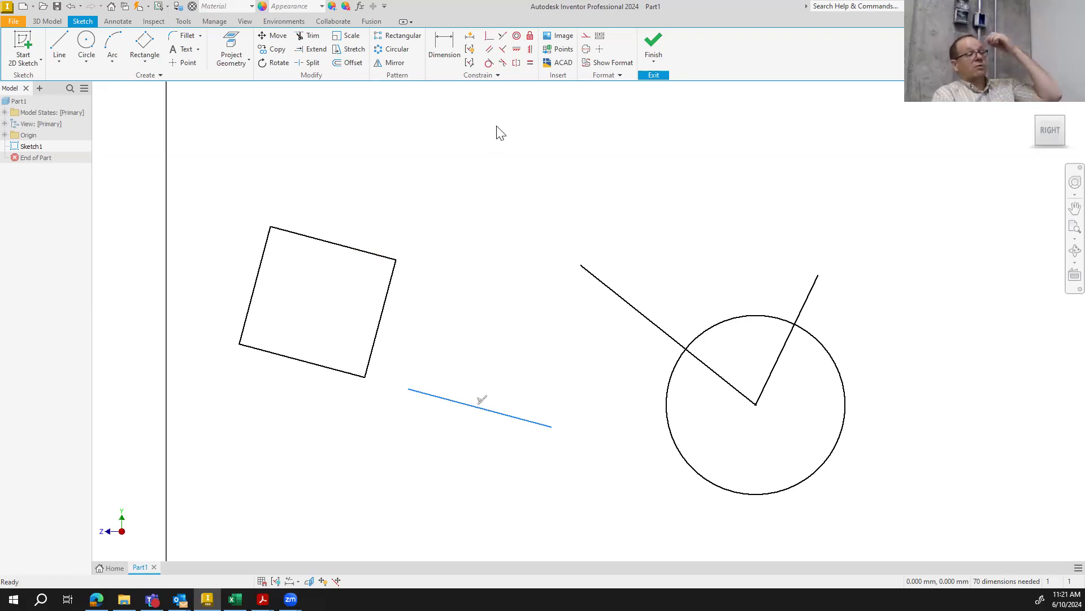
left_click_drag(456, 406, 465, 356)
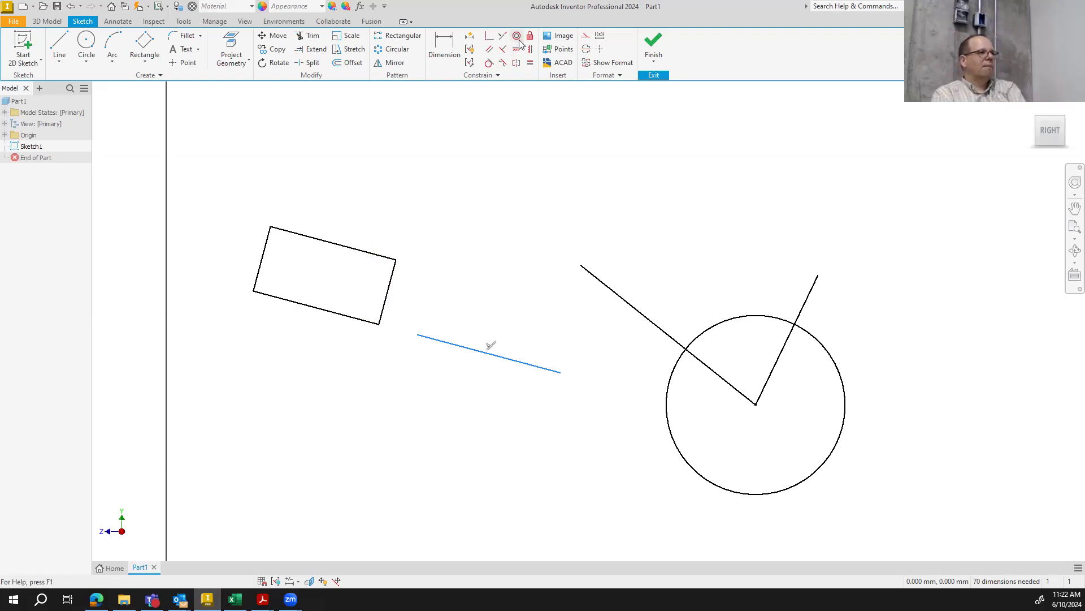
Sketch a small circle above the free end of the long sloped line
left_click(87, 42)
left_click(603, 175)
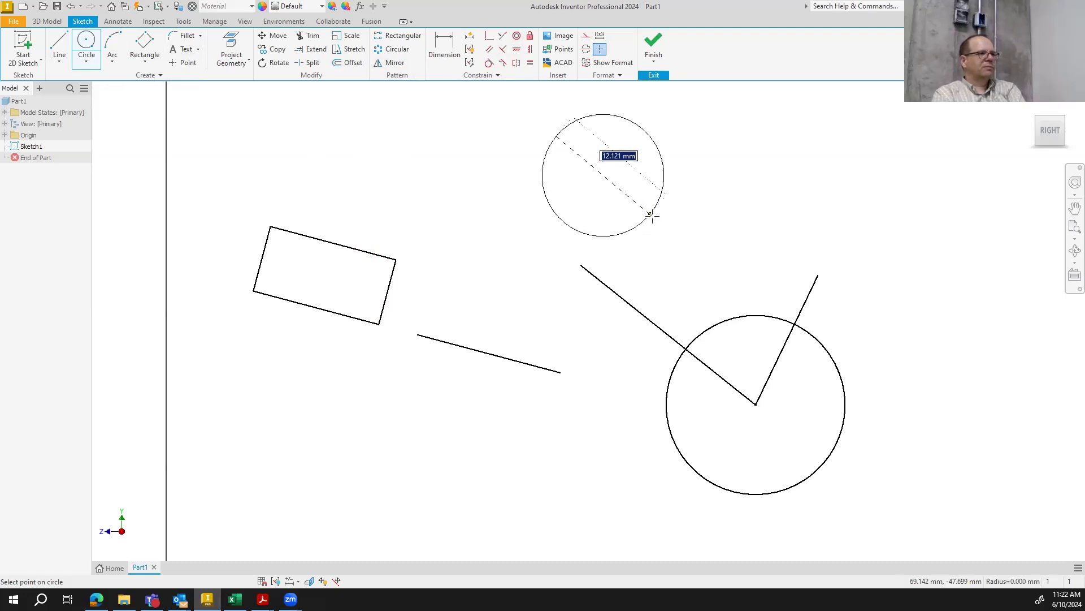
left_click(623, 194)
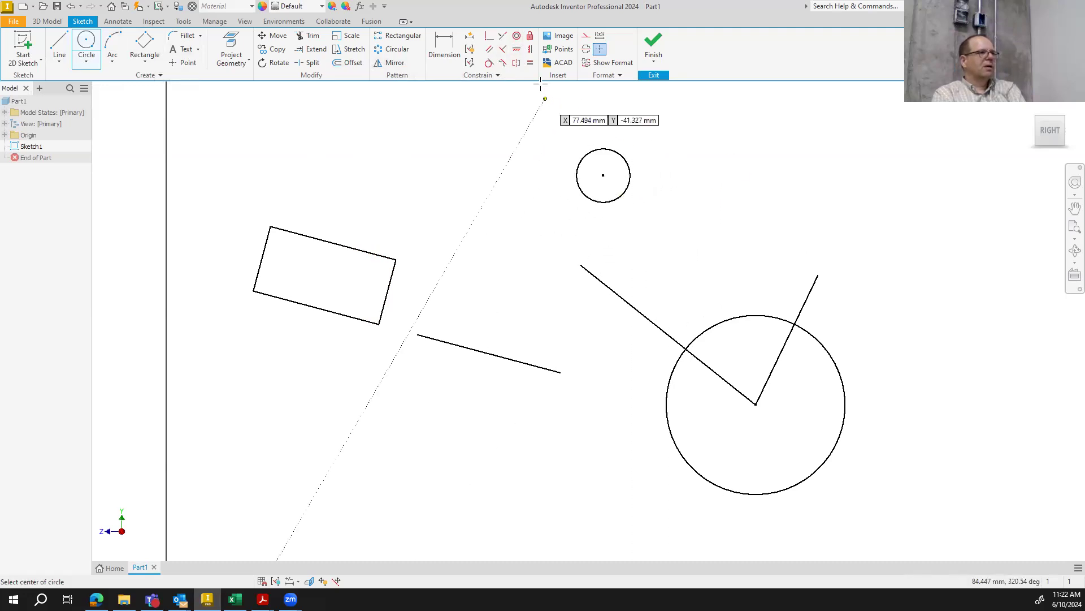
Apply a concentric constraint between the small circle and the large circle
left_click(516, 37)
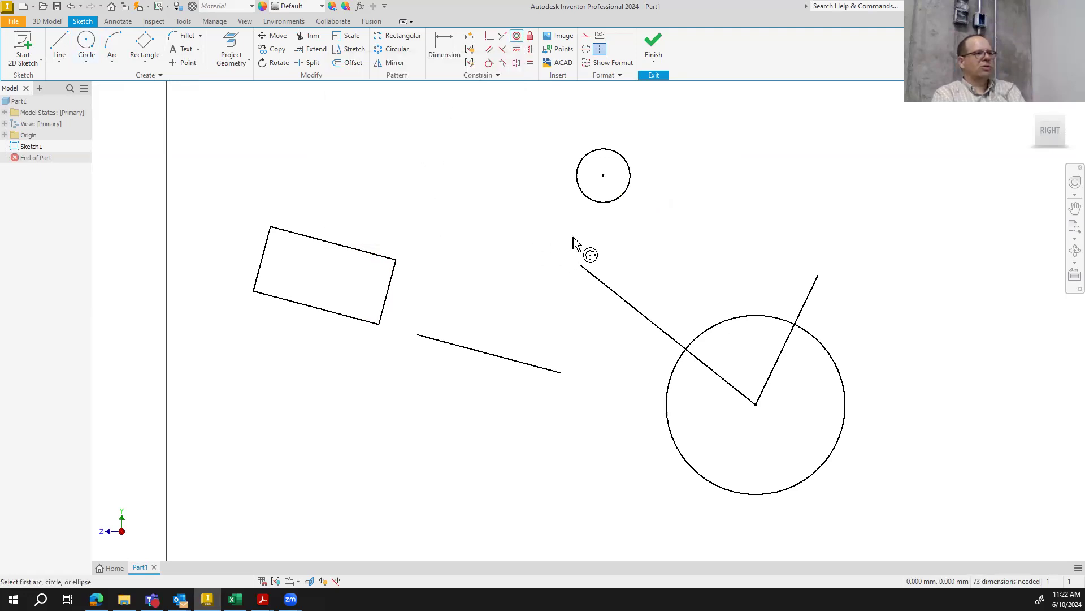
left_click(603, 205)
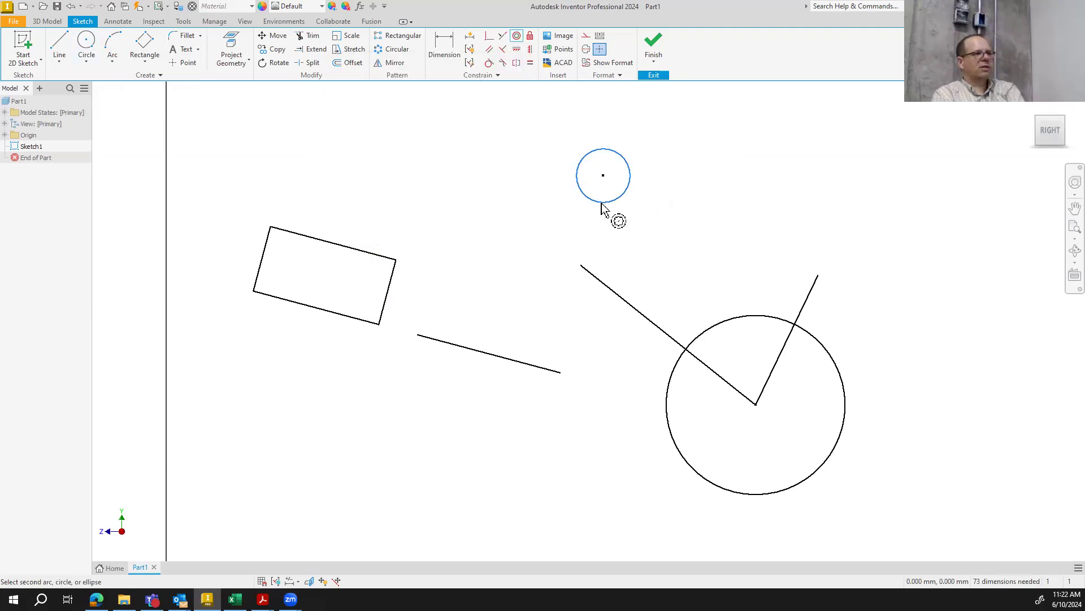
left_click(729, 323)
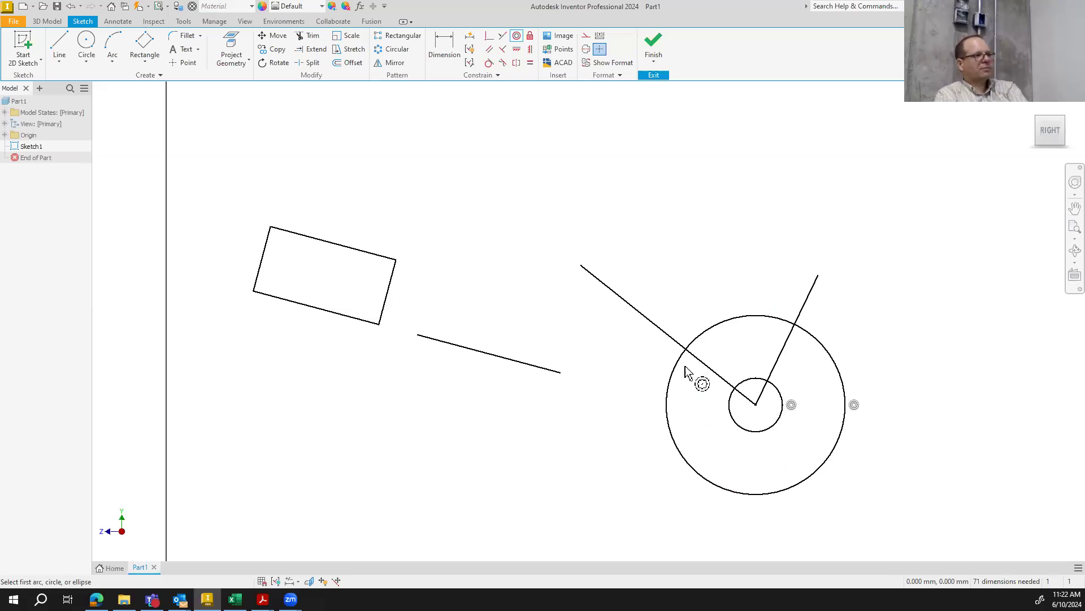
Apply Fix constraints to the rectangle's lower long edge and to the separate line collinear with it
left_click(530, 37)
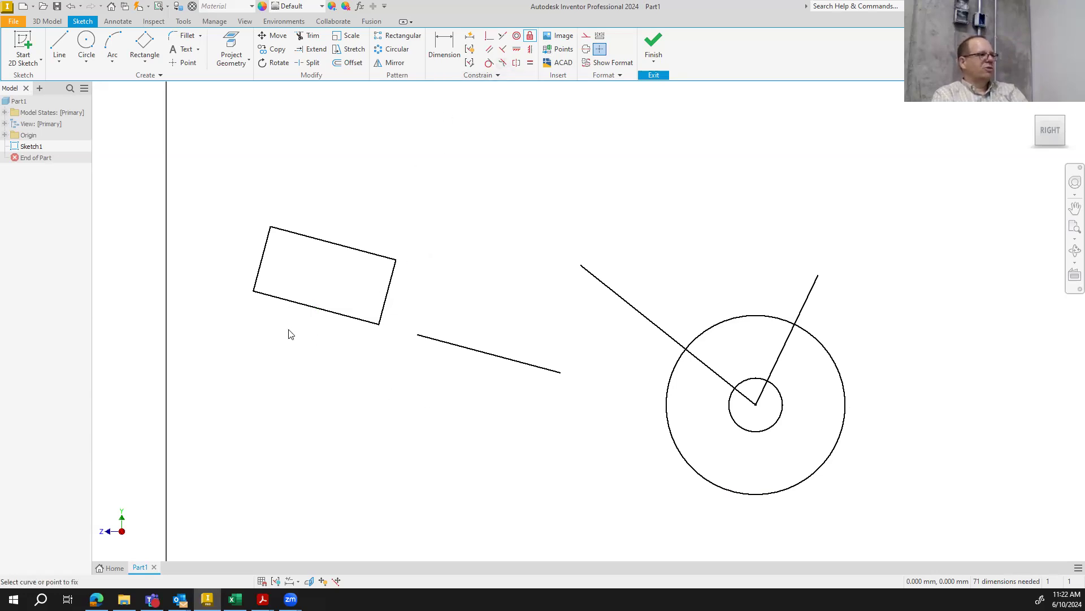
left_click(347, 320)
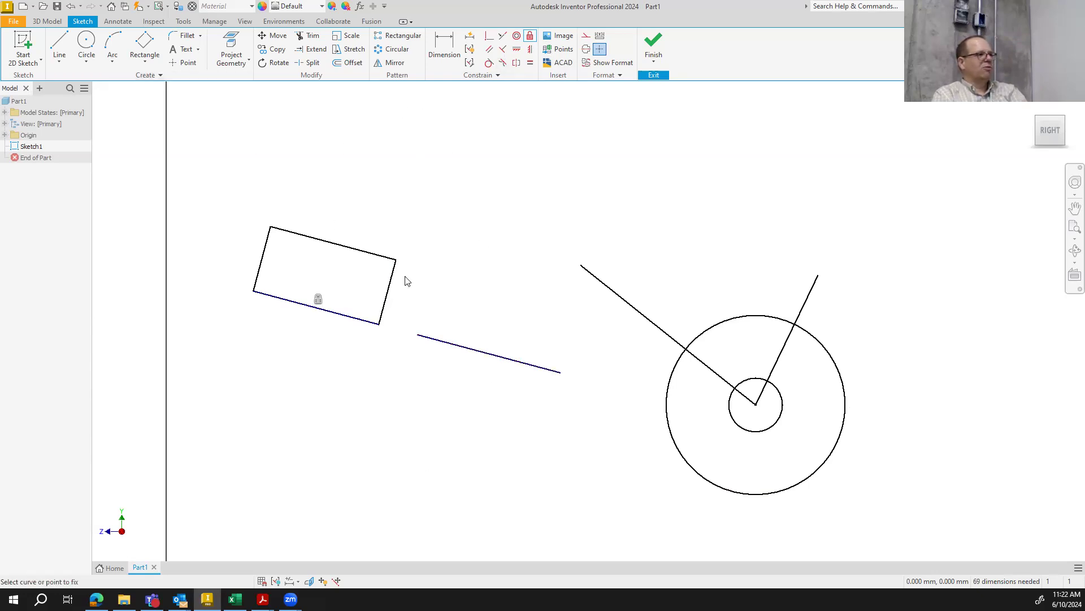
left_click(495, 355)
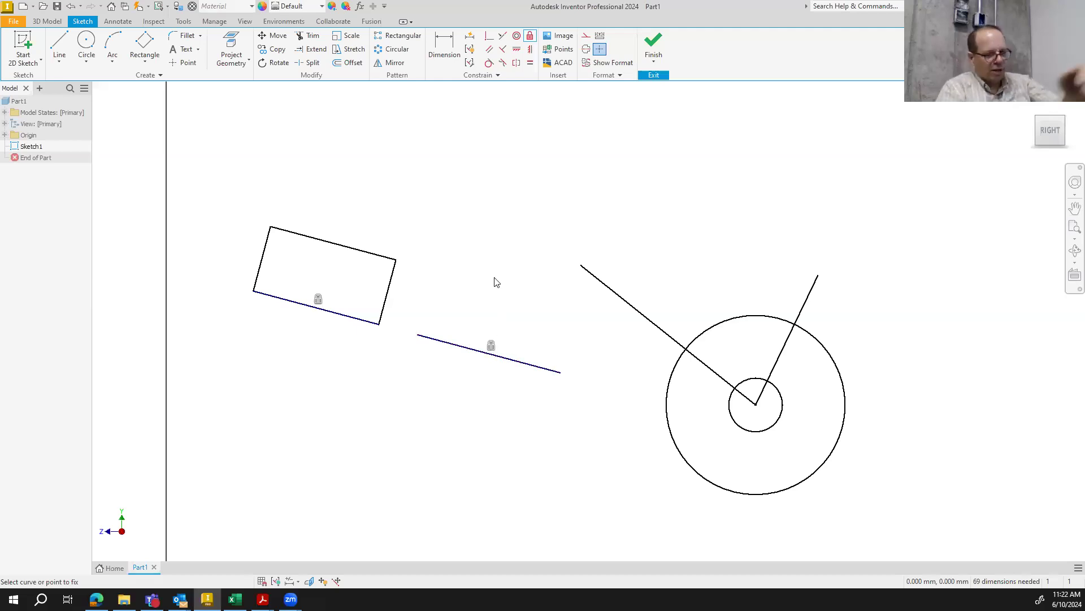
key("Escape")
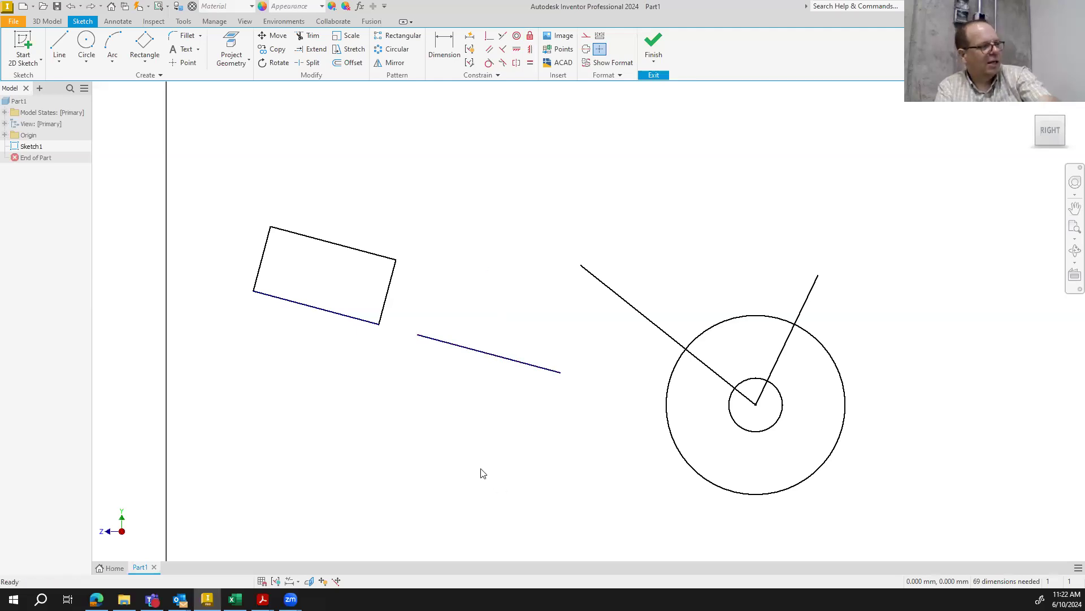
Try to apply the Fix constraint once more to the rectangle's lower edge and the separate line
left_click(531, 38)
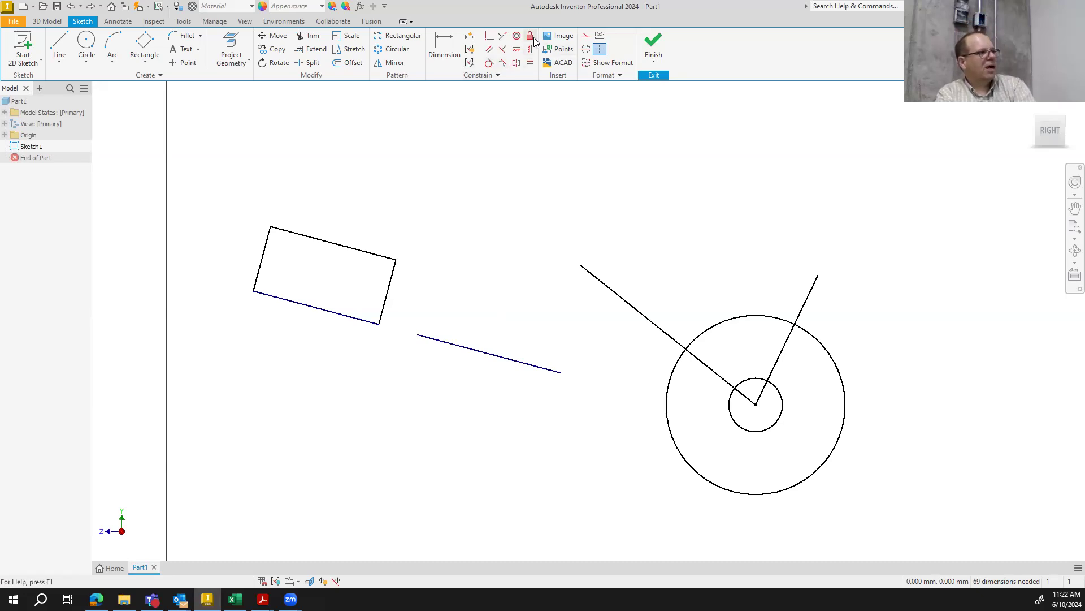
left_click(337, 317)
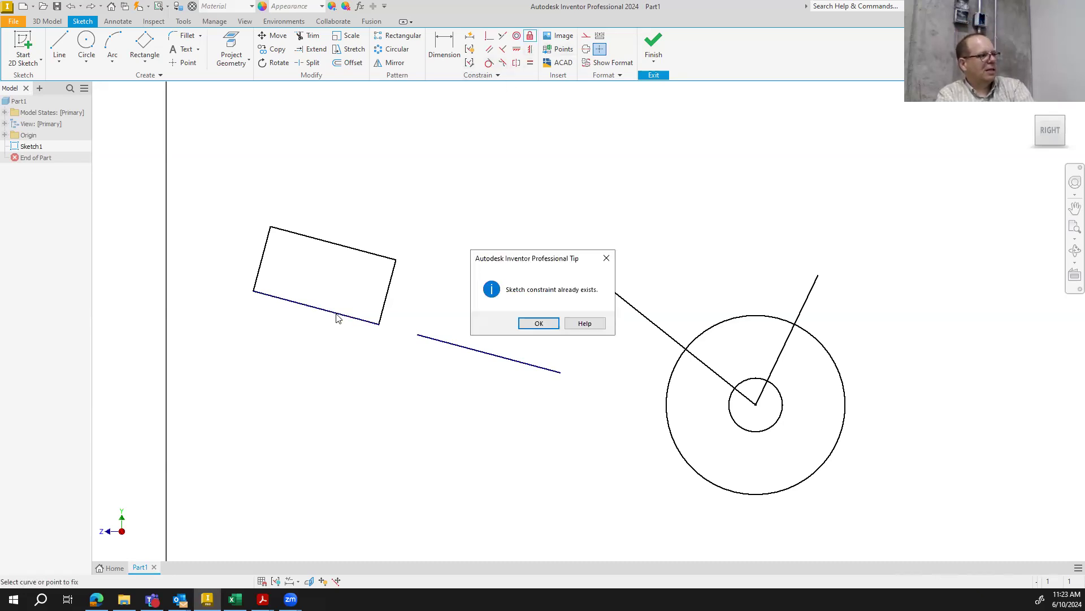
left_click(539, 323)
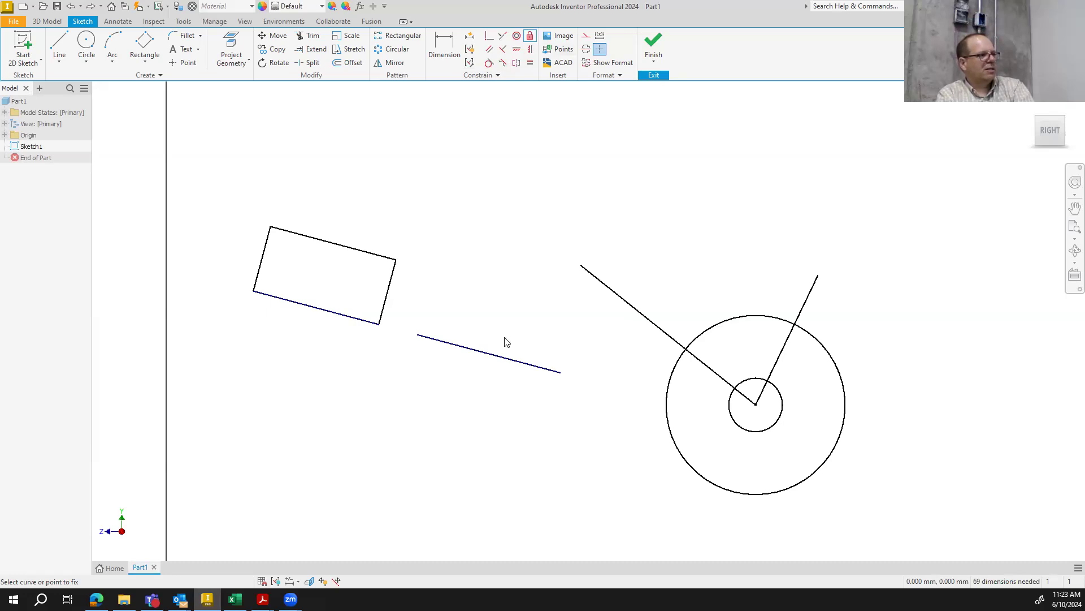
left_click(492, 350)
right_click(491, 349)
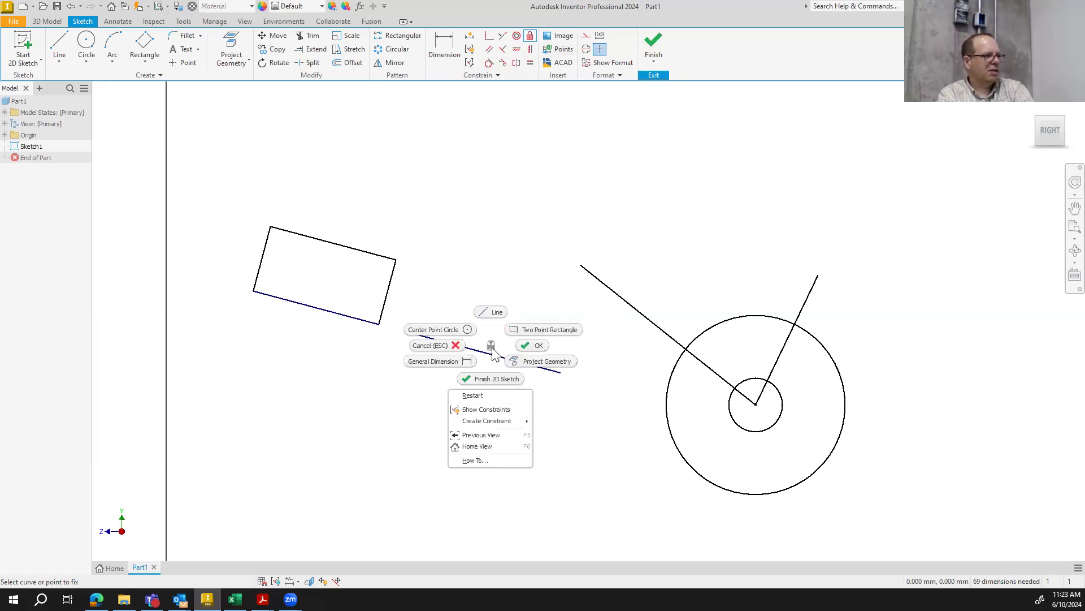
left_click(588, 471)
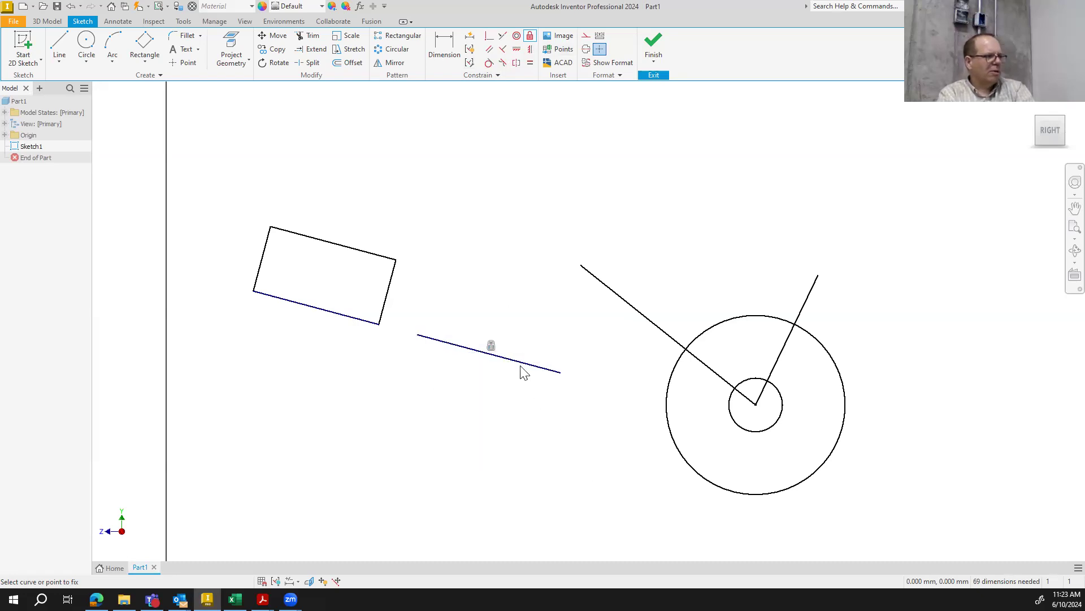
left_click(522, 366)
left_click(538, 323)
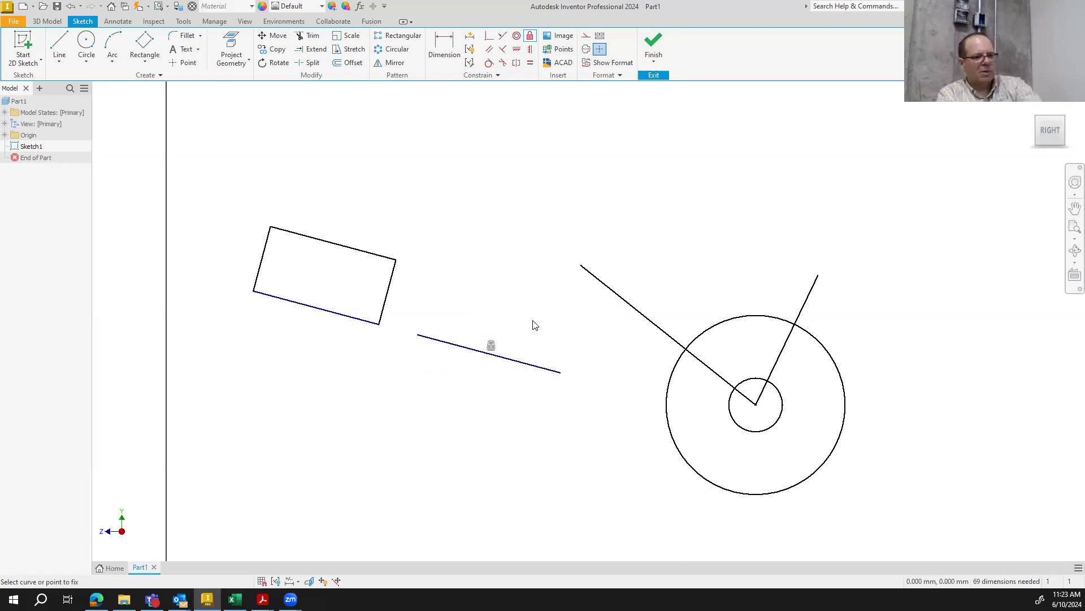
key("Escape")
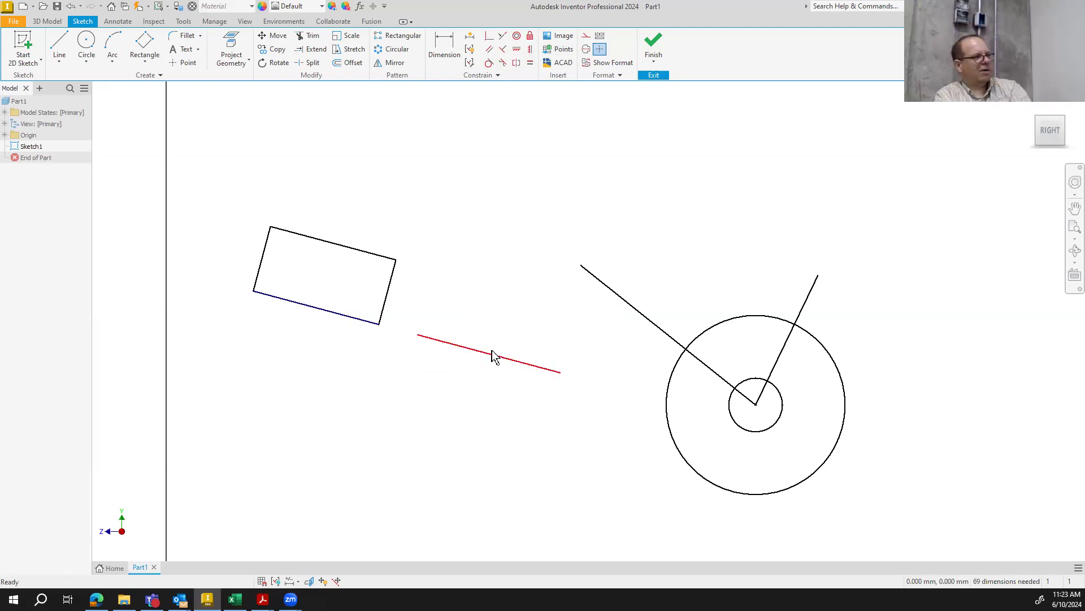
Delete the constraints on the separate line and move it slightly downward, away from the rectangle's lower edge
right_click(492, 355)
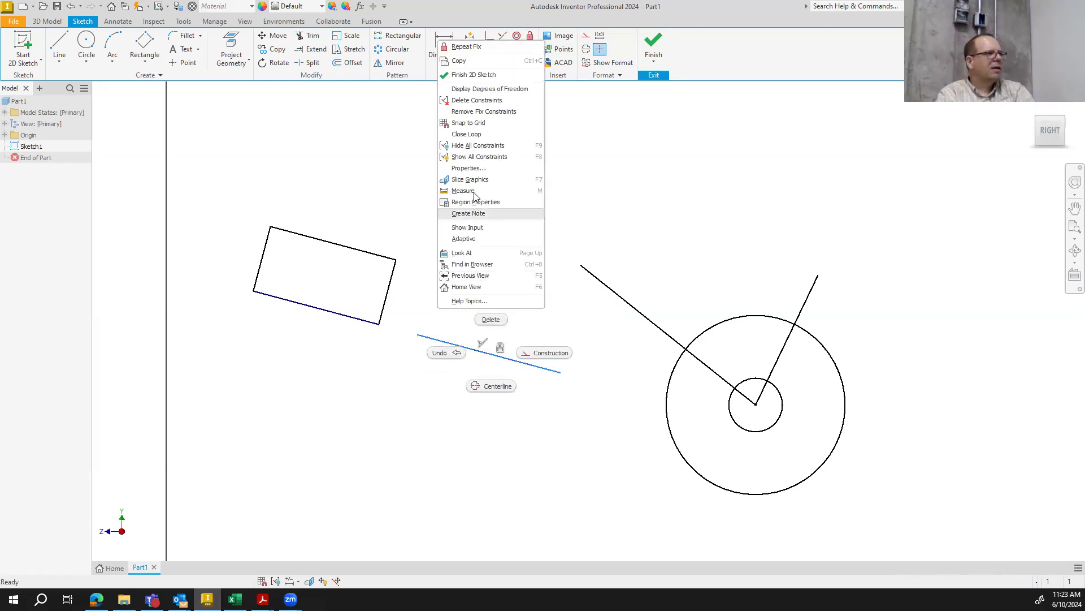
left_click(481, 102)
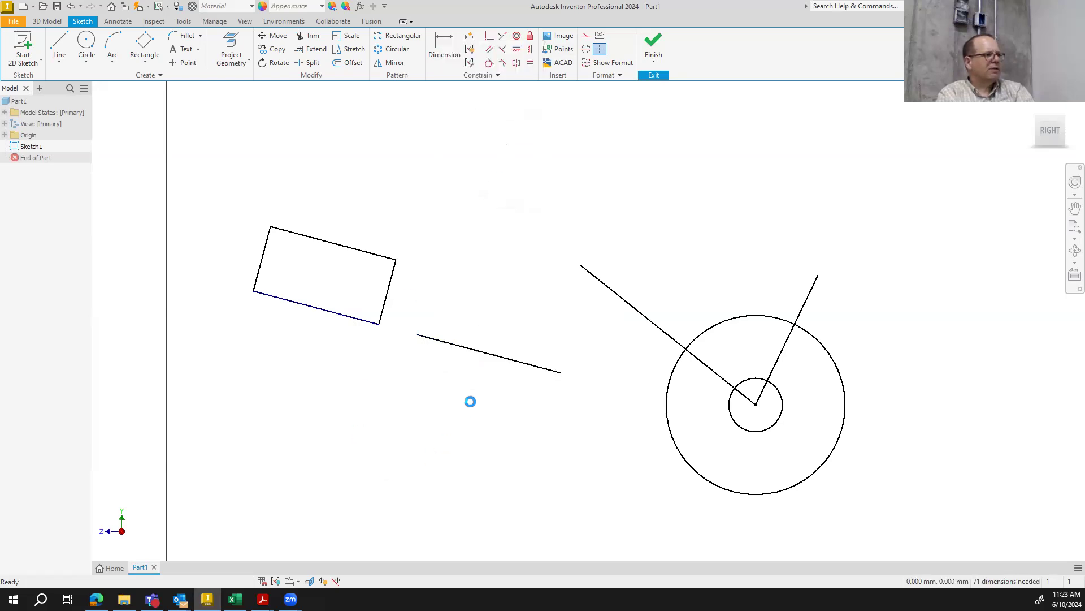
mouse_move(487, 355)
left_mouse_down()
mouse_move(492, 333)
mouse_move(482, 379)
mouse_move(493, 318)
mouse_move(471, 410)
mouse_move(478, 386)
left_mouse_up()
Reapply the collinear constraint between the rectangle's fixed lower edge and the separate line, and move the line to test it
left_click(502, 35)
left_click(344, 317)
left_click(461, 381)
key("Escape")
left_click_drag(482, 356, 500, 342)
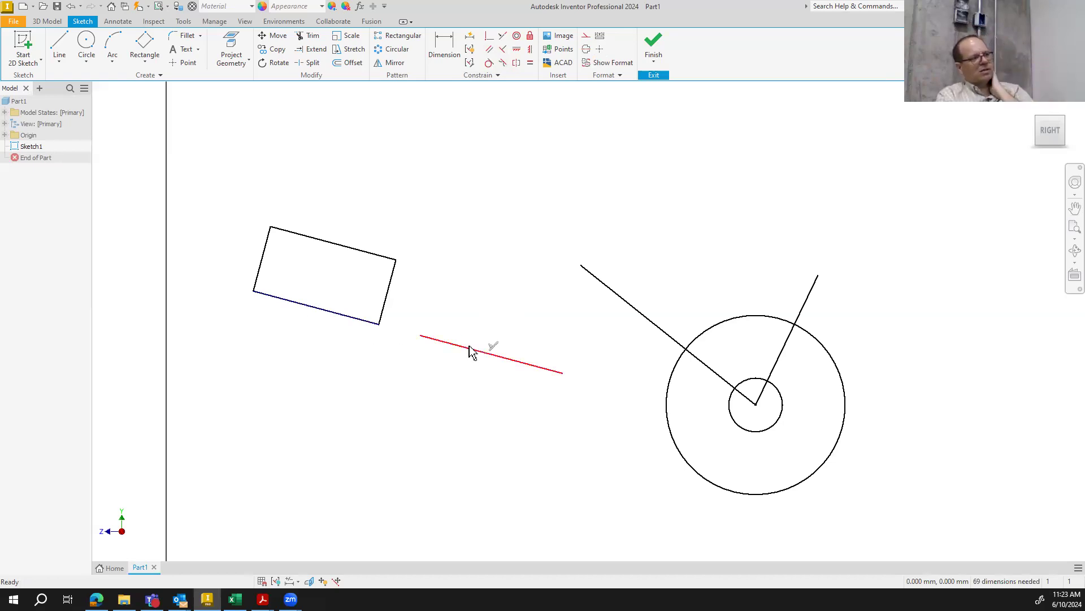
mouse_move(472, 351)
left_mouse_down()
mouse_move(306, 324)
mouse_move(661, 431)
mouse_move(147, 326)
mouse_move(502, 426)
mouse_move(429, 418)
left_mouse_up()
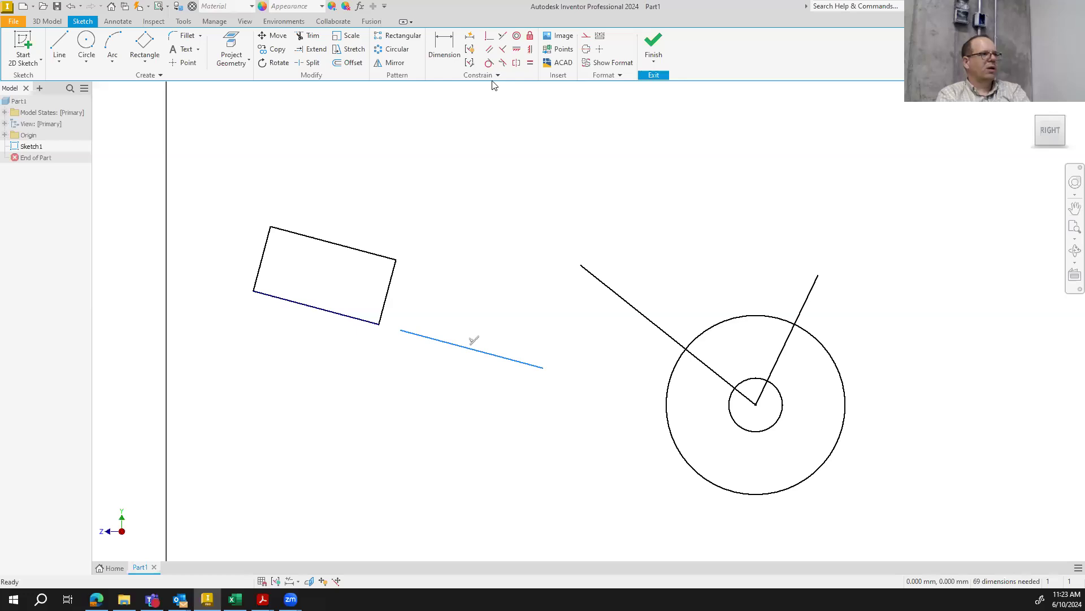
Sketch a single line sloping up and rightward above the tilted rectangle
left_click(490, 51)
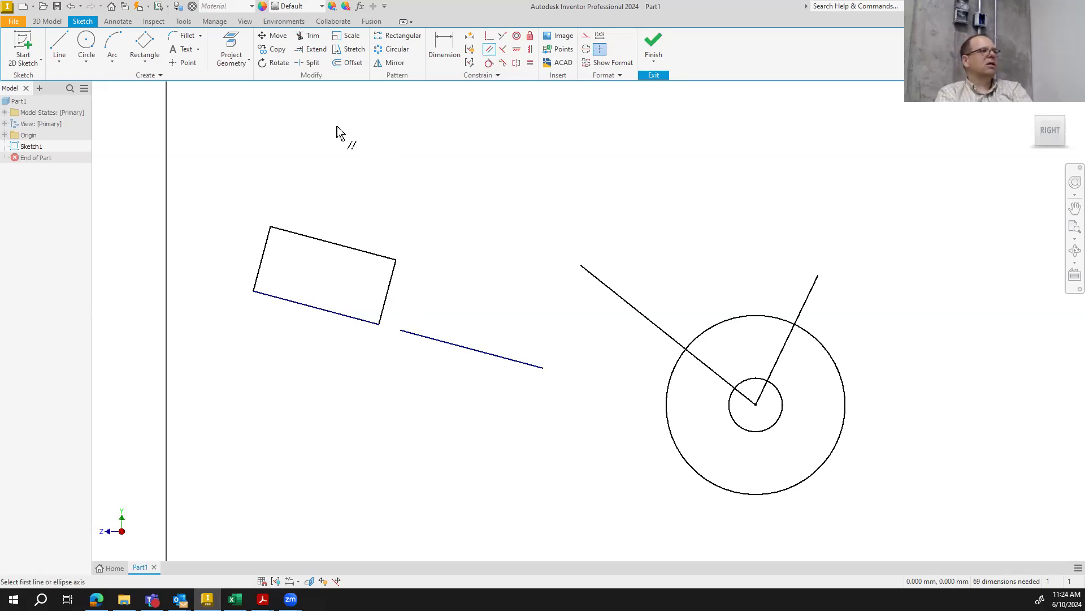
left_click(59, 45)
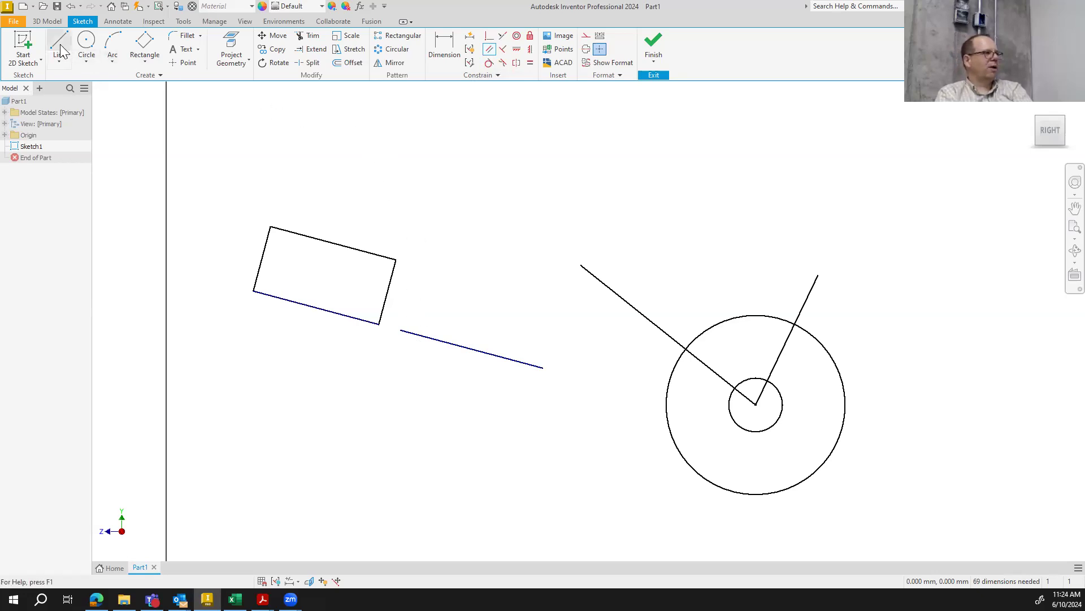
left_click(217, 198)
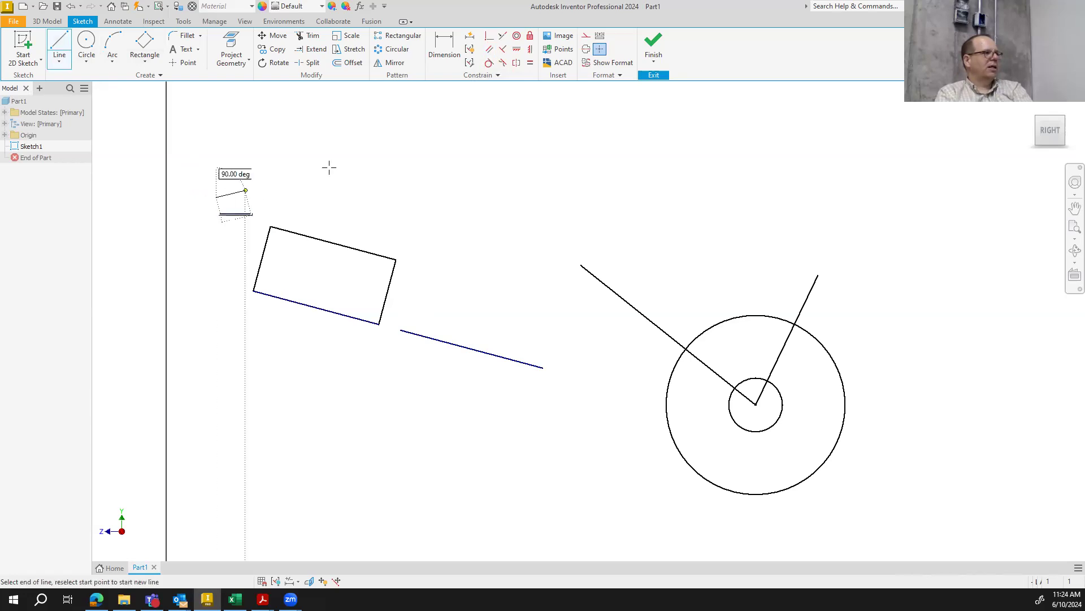
right_click(381, 161)
left_click(425, 161)
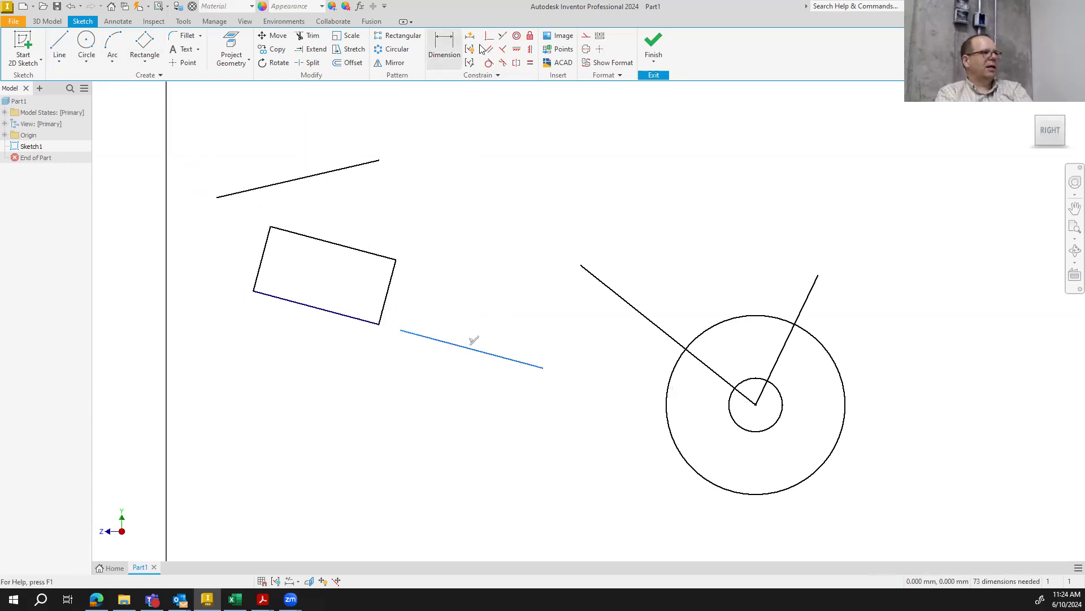
Make the new line parallel to the rectangle's upper long edge, and move it rightward to test the constraint
left_click(490, 50)
left_click(336, 171)
left_click(327, 241)
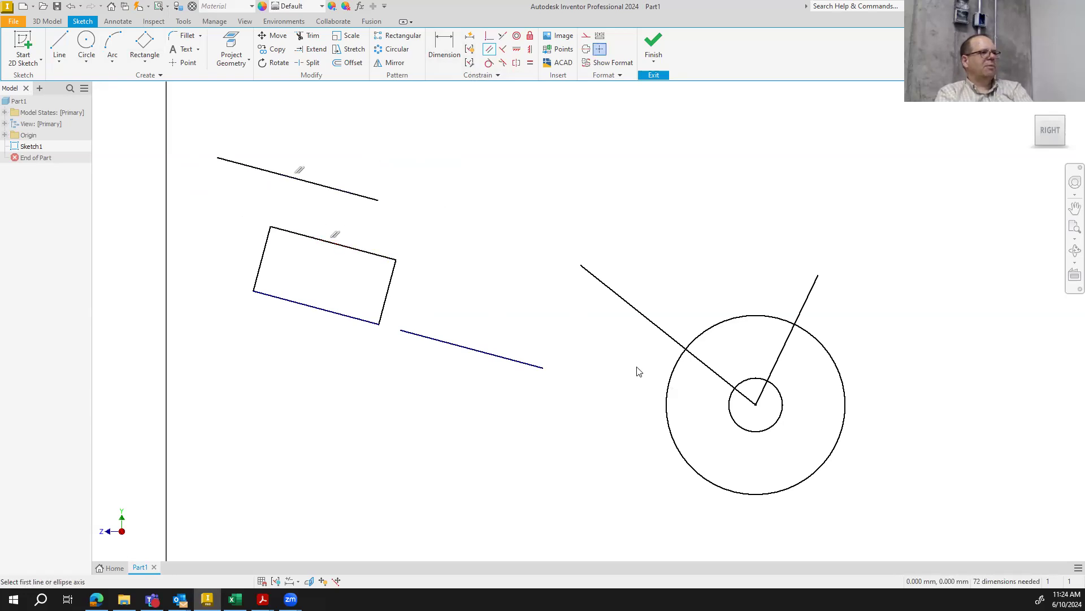
right_click(409, 203)
left_click(454, 205)
mouse_move(324, 189)
left_mouse_down()
mouse_move(405, 218)
mouse_move(438, 204)
mouse_move(429, 294)
mouse_move(480, 193)
mouse_move(494, 238)
mouse_move(516, 181)
left_mouse_up()
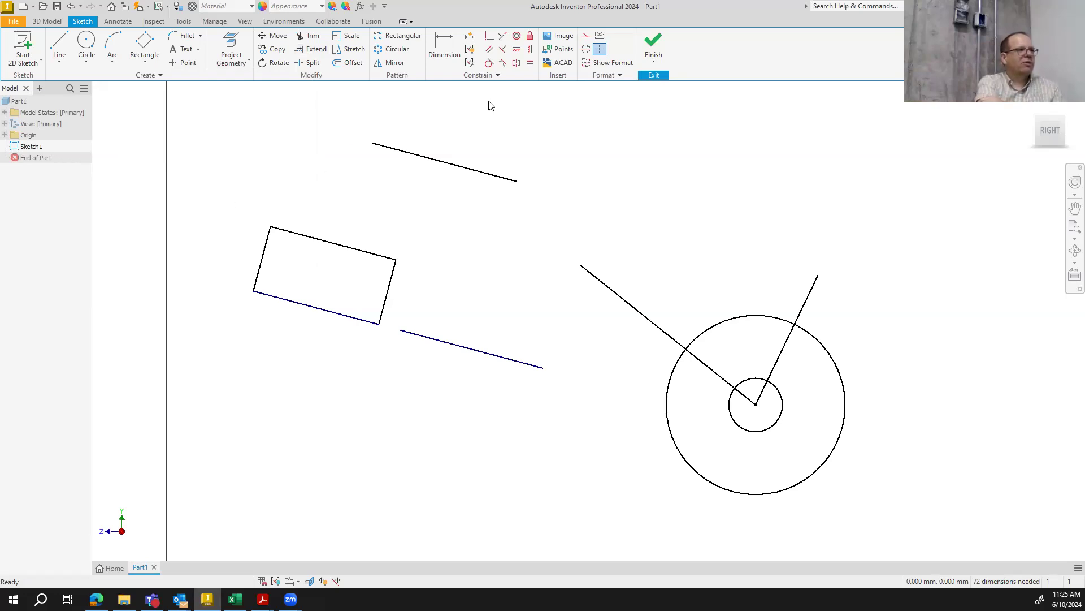
Sketch a short sloping line above and just beyond the lower end of the line made parallel to the rectangle
left_click(502, 49)
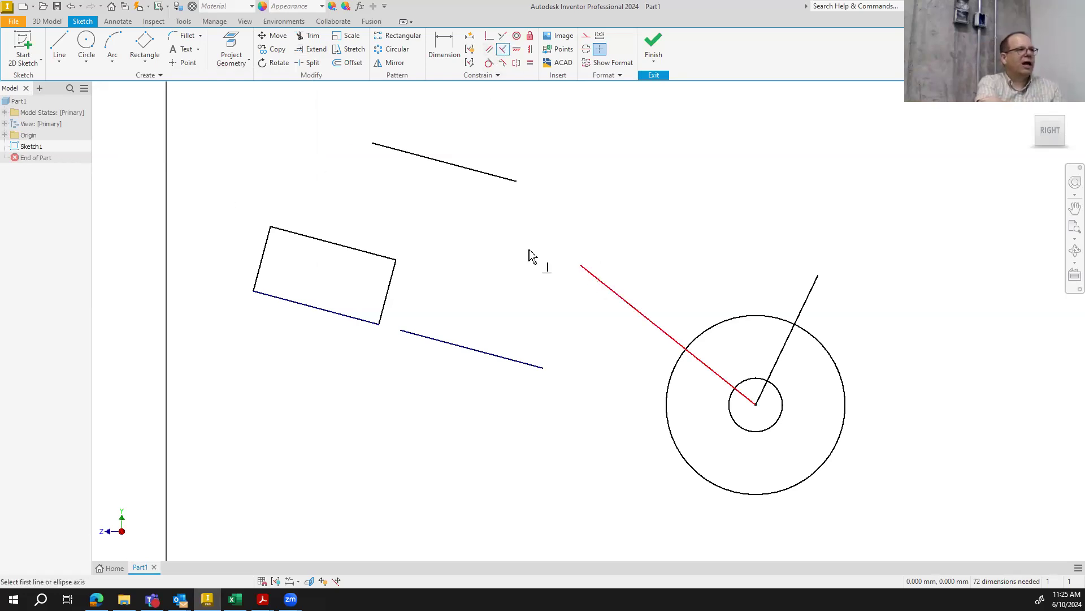
left_click(60, 46)
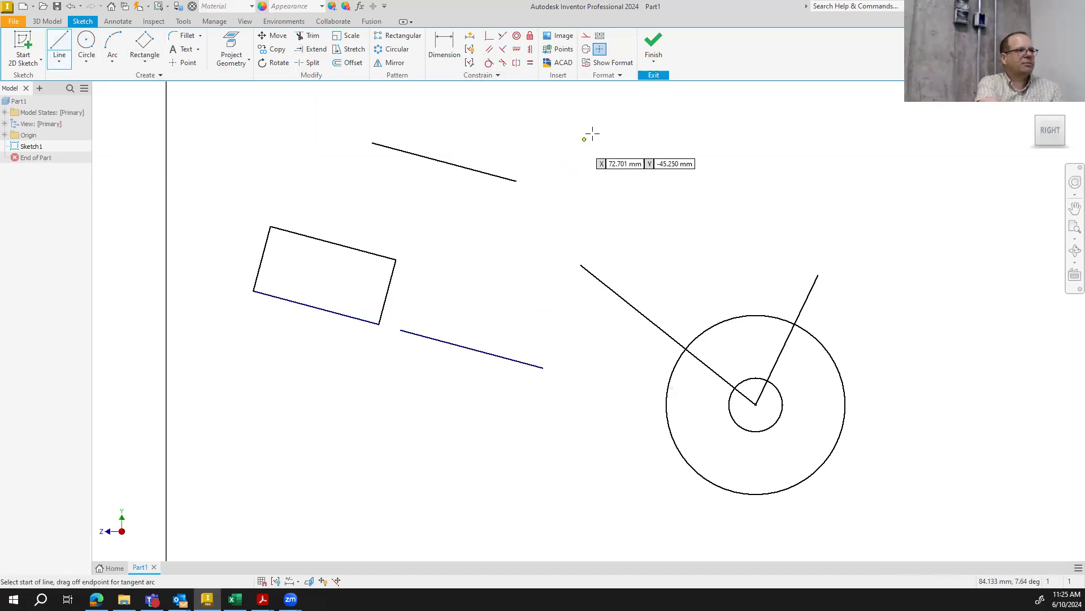
left_click(600, 116)
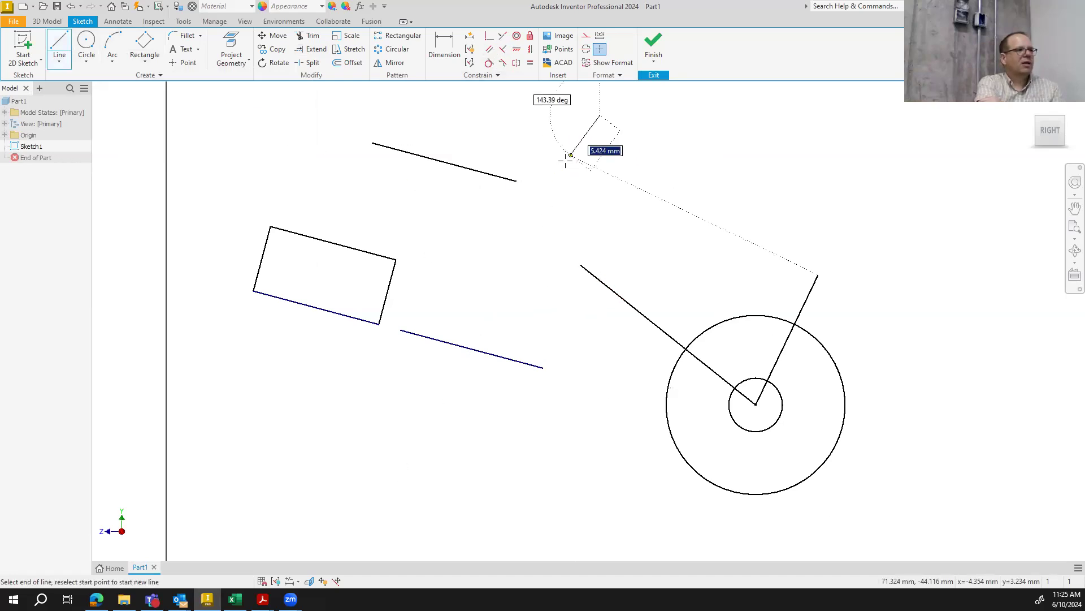
left_click(535, 163)
right_click(537, 164)
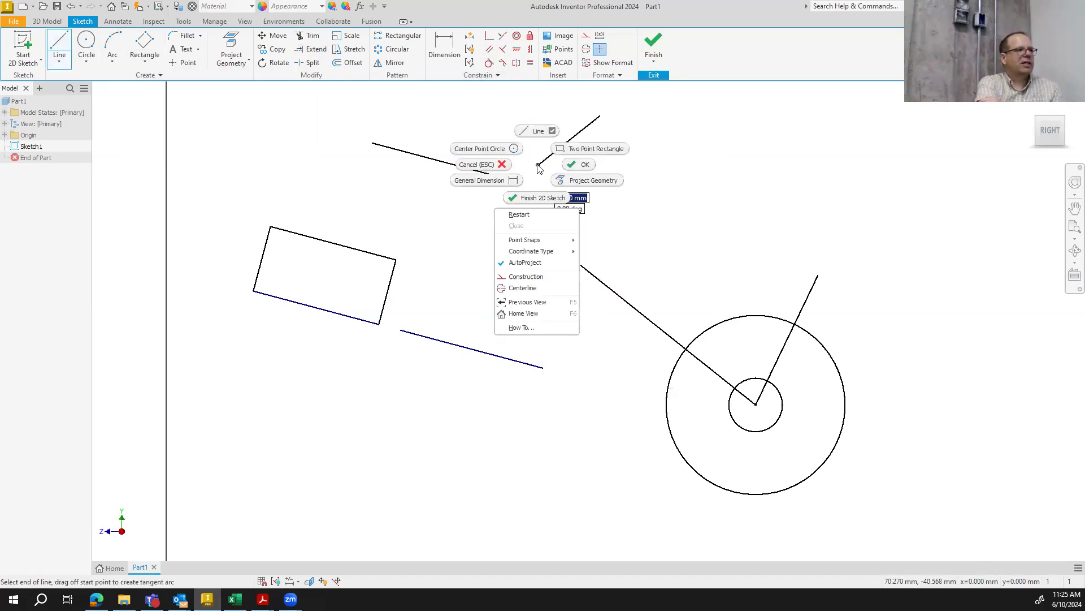
left_click(576, 165)
Make the short line perpendicular to the line above the rectangle, and move it slightly away to test the constraint
left_click(503, 48)
left_click(502, 177)
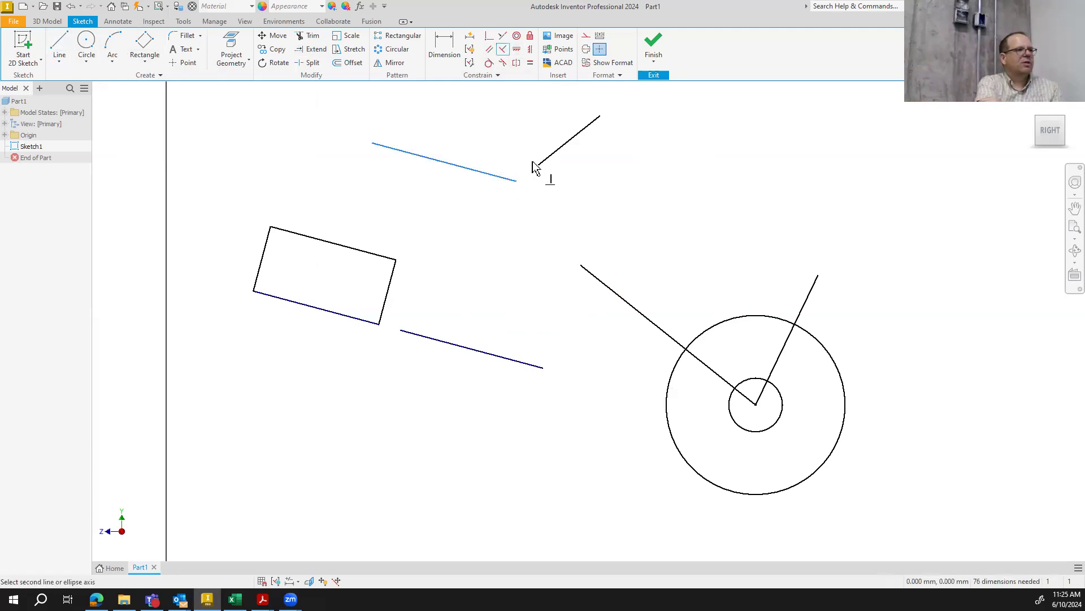
left_click(557, 153)
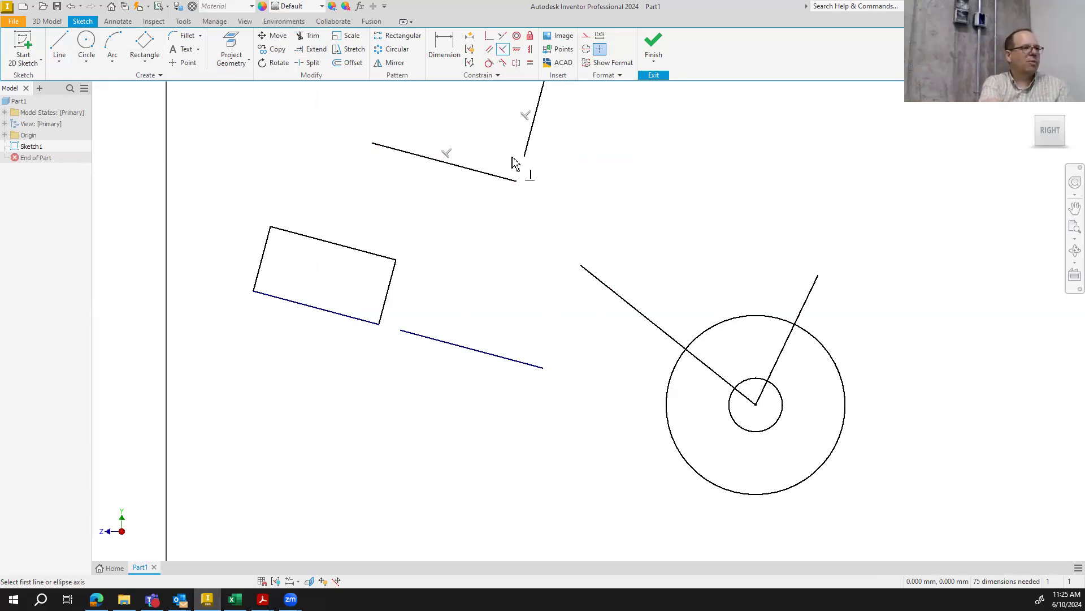
right_click(515, 164)
left_click(549, 161)
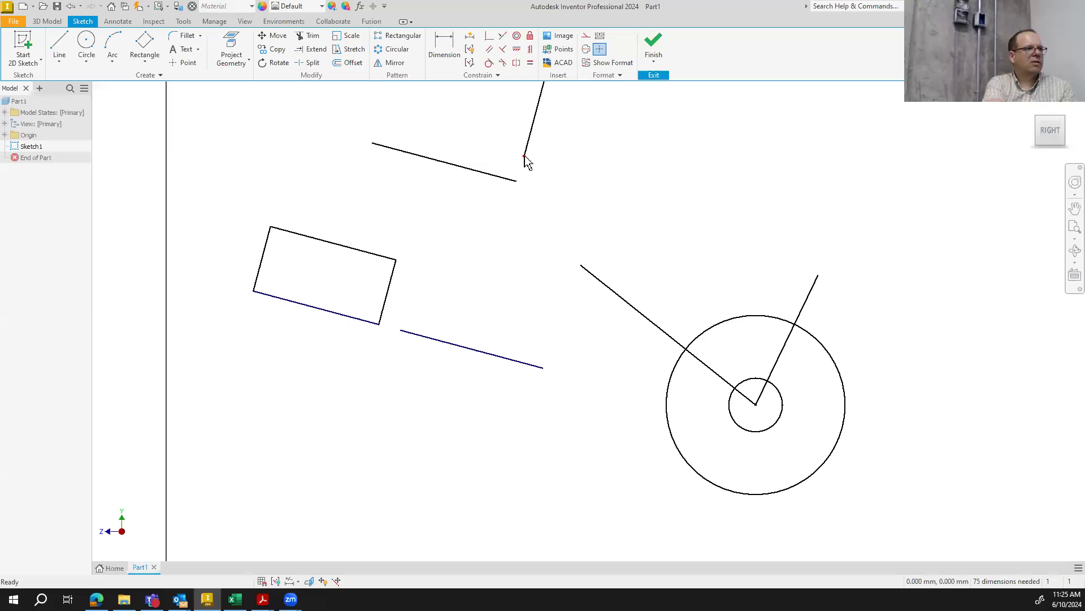
left_click_drag(529, 158, 558, 174)
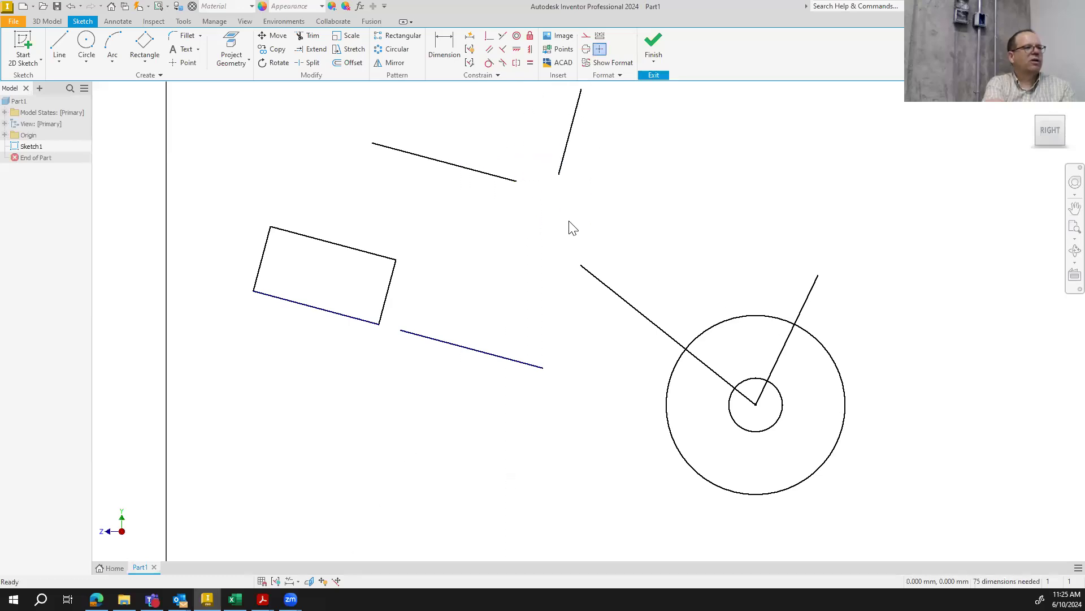
Rotate the short line about its lower endpoint so it leans the other way, removing its constraints to other geometry
left_click(276, 62)
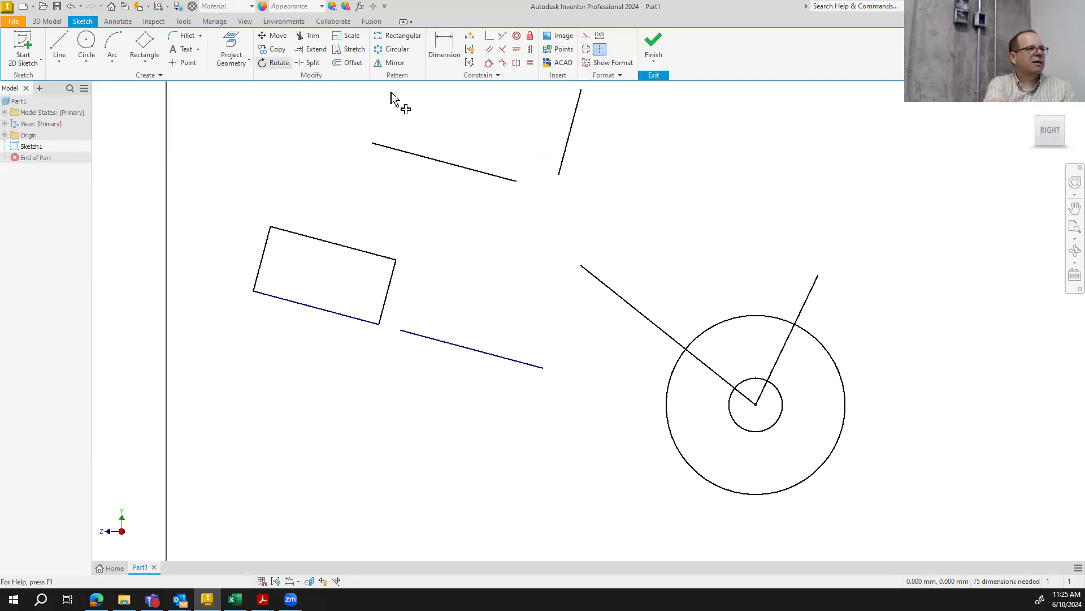
left_click(573, 137)
left_click(136, 146)
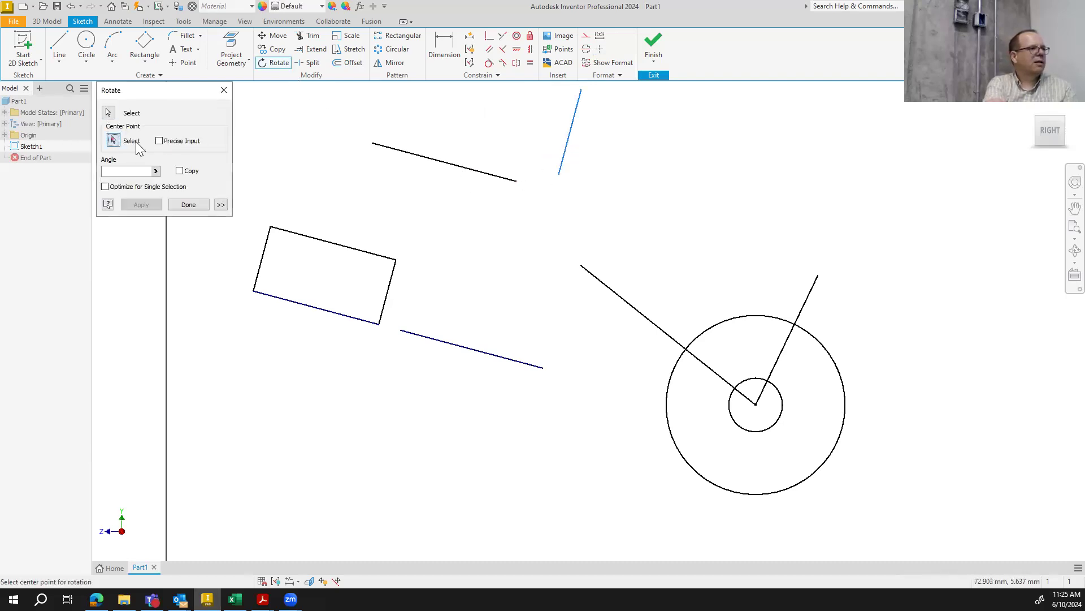
left_click(560, 174)
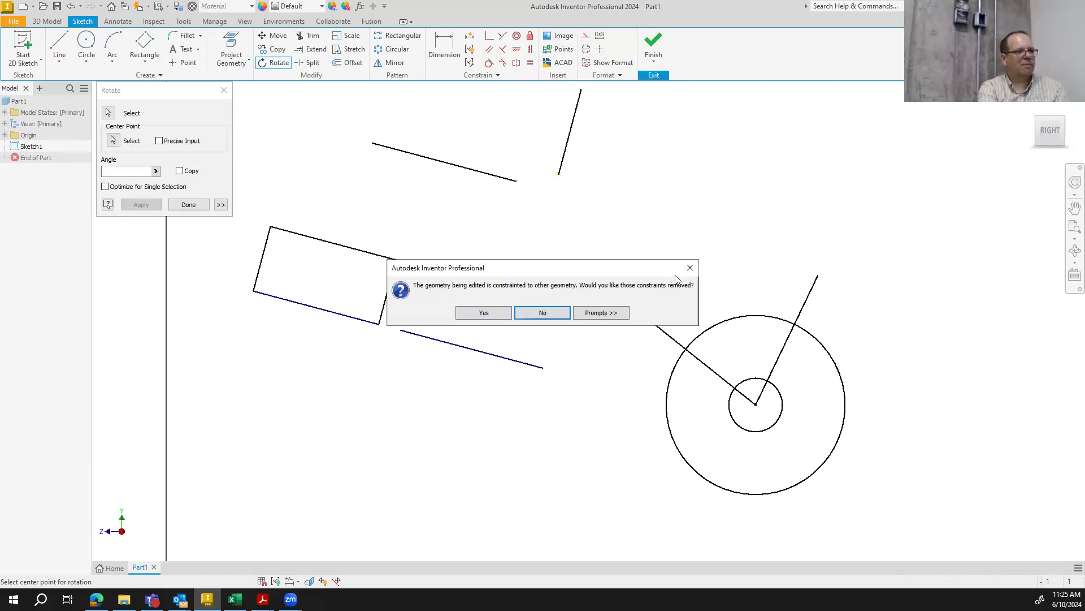
left_click(480, 317)
left_click(559, 174)
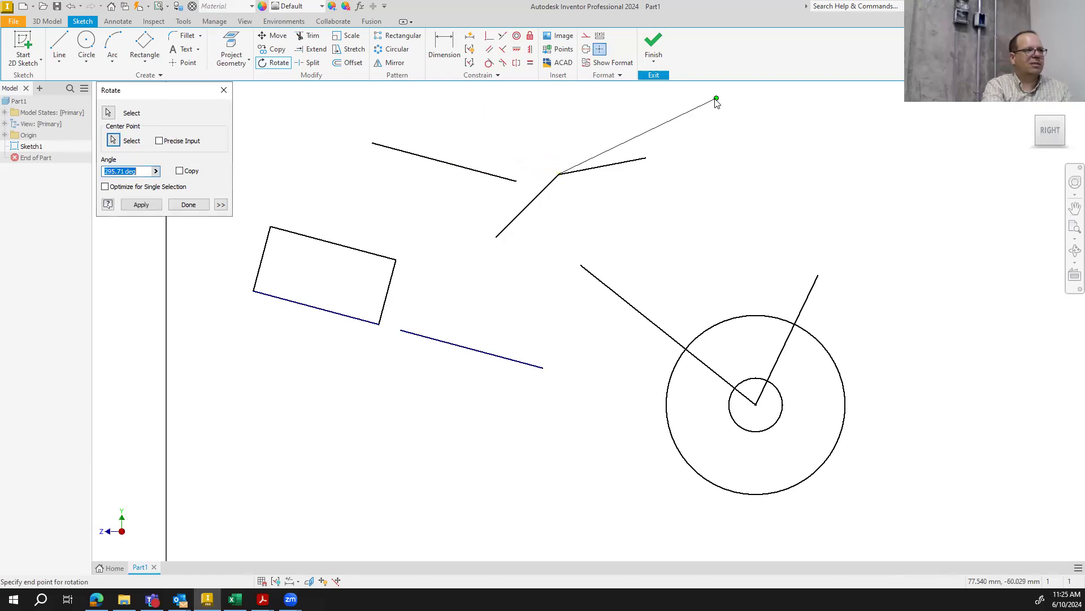
left_click(675, 204)
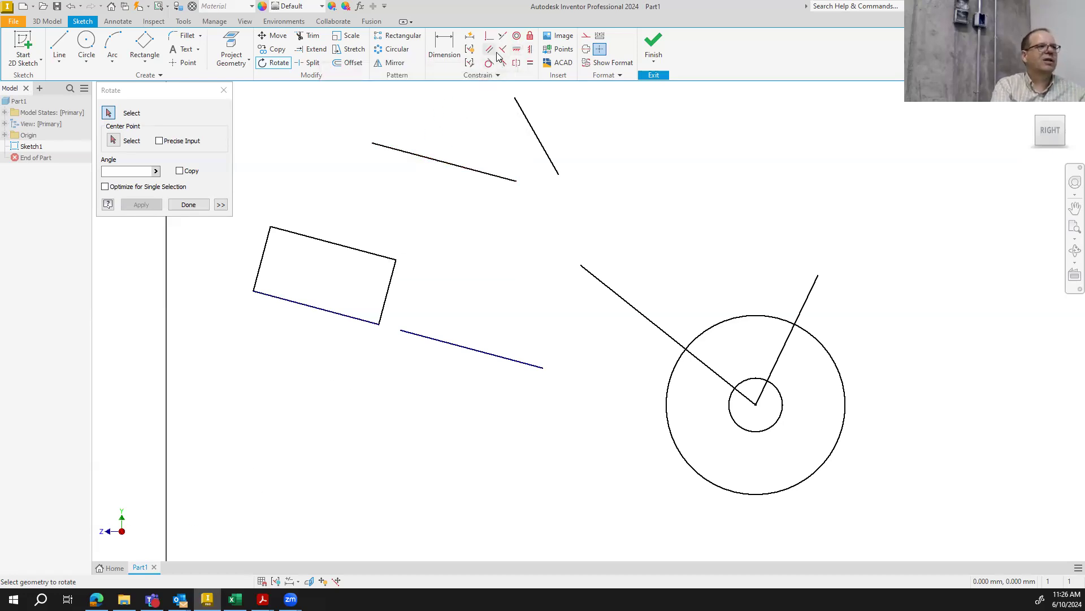
Apply a horizontal constraint to the rotated short line
left_click(516, 49)
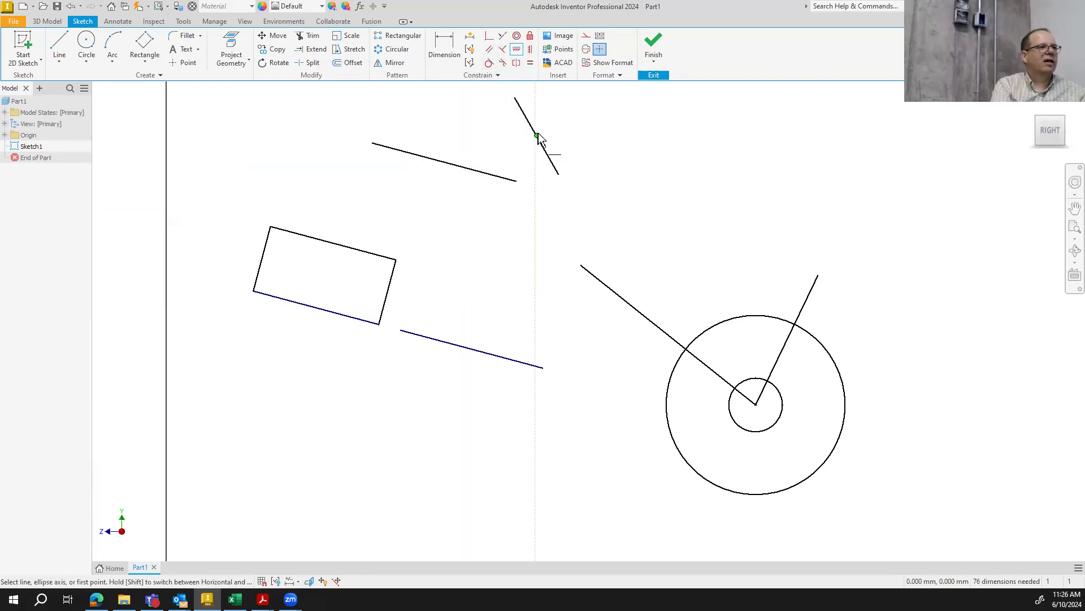
left_click(547, 158)
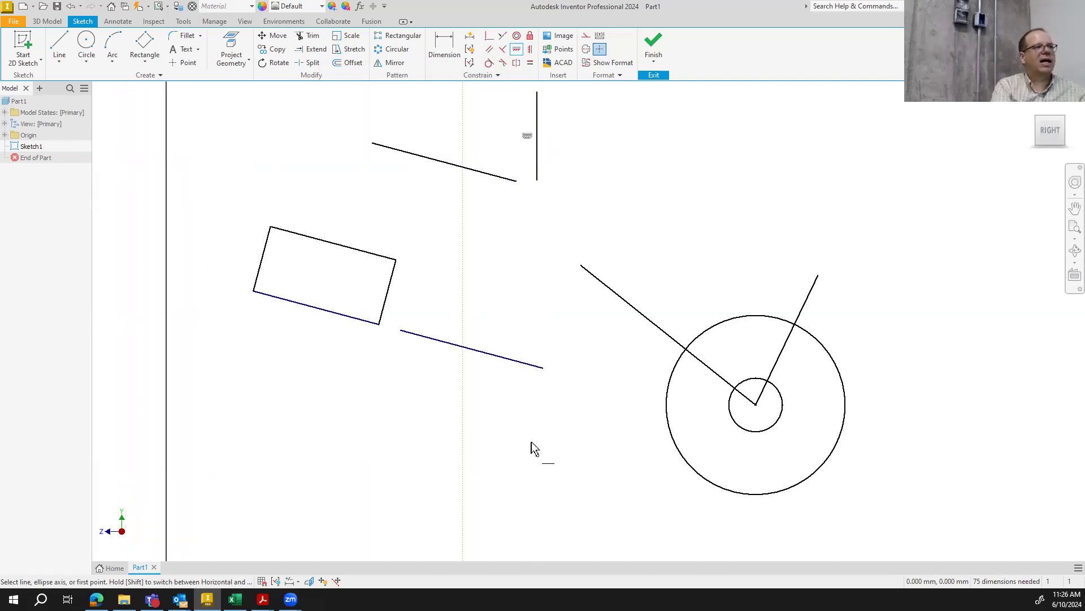
key("Escape")
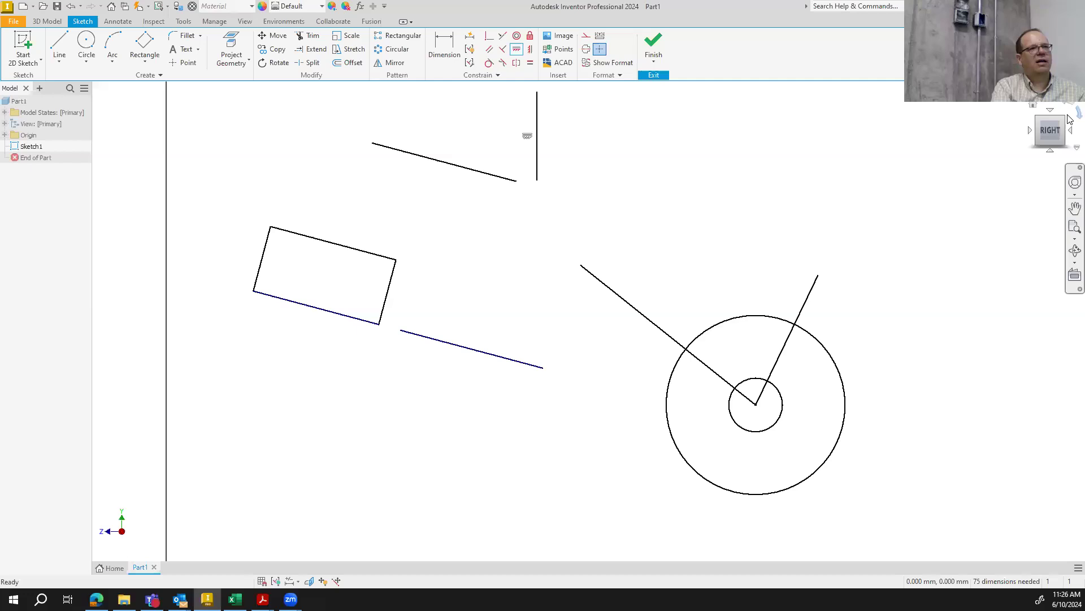
Turn the sketch view 90° clockwise and try to apply a vertical constraint to the sloping line beside the horizontal one
left_click(1077, 113)
scroll(760, 388, "down", 5)
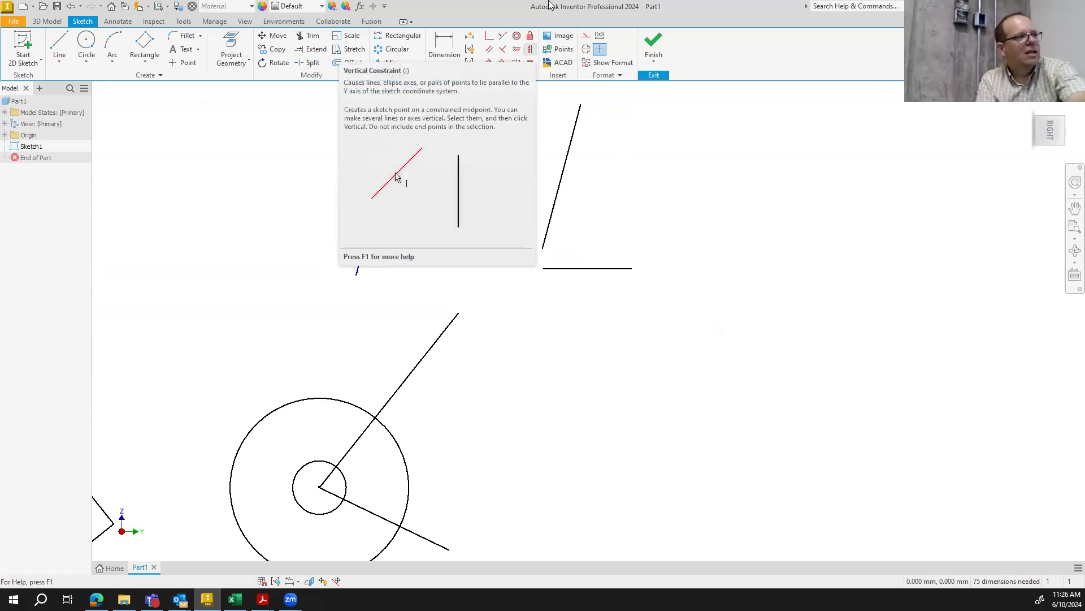
left_click(530, 50)
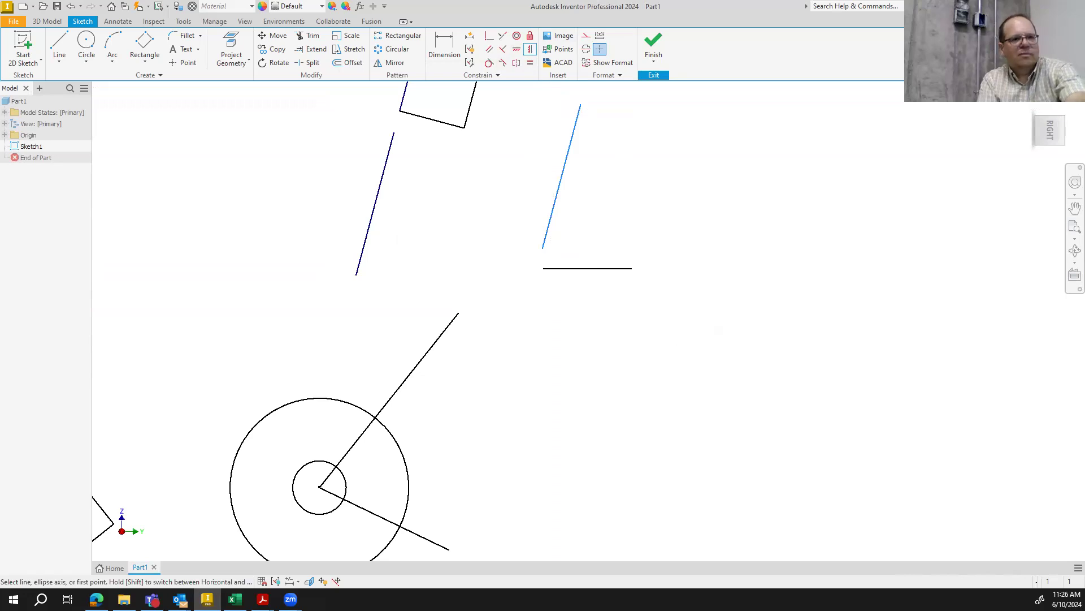
left_click(561, 177)
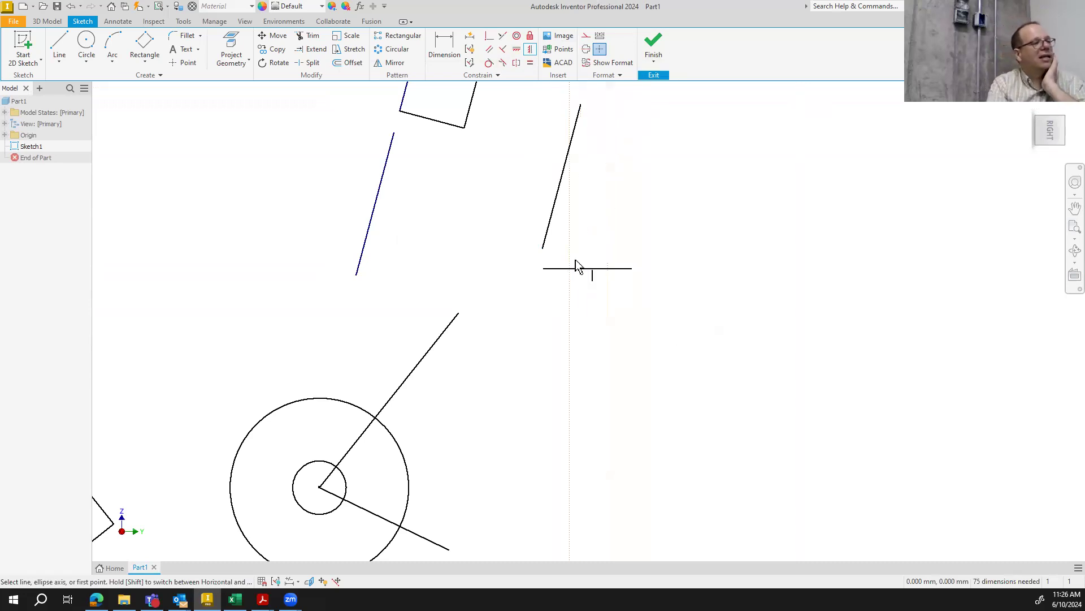
Sketch a new sloping line in the empty area beyond the horizontal line and constrain it vertical
left_click(59, 44)
left_click(635, 178)
left_click(761, 286)
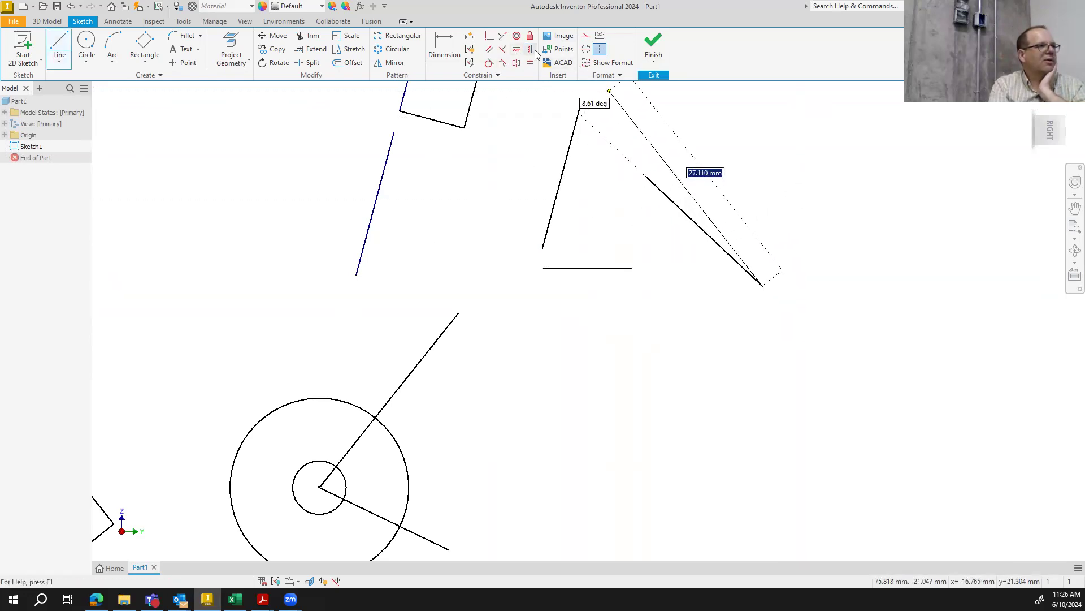
key("d")
left_click(728, 254)
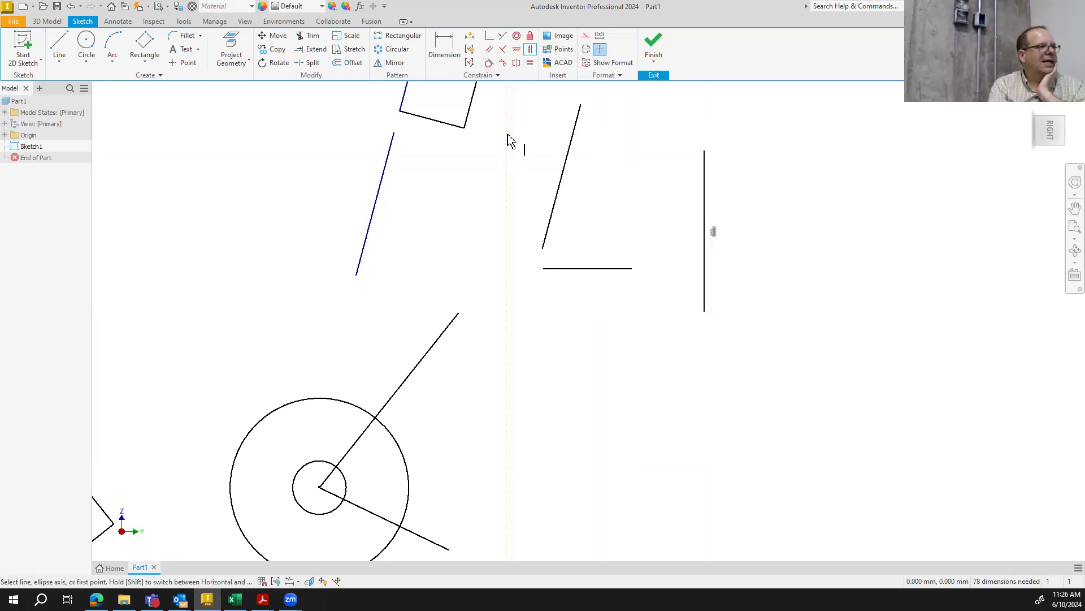
Sketch a center-point circle just below the end of the horizontal line, clear of the vertical line
left_click(86, 45)
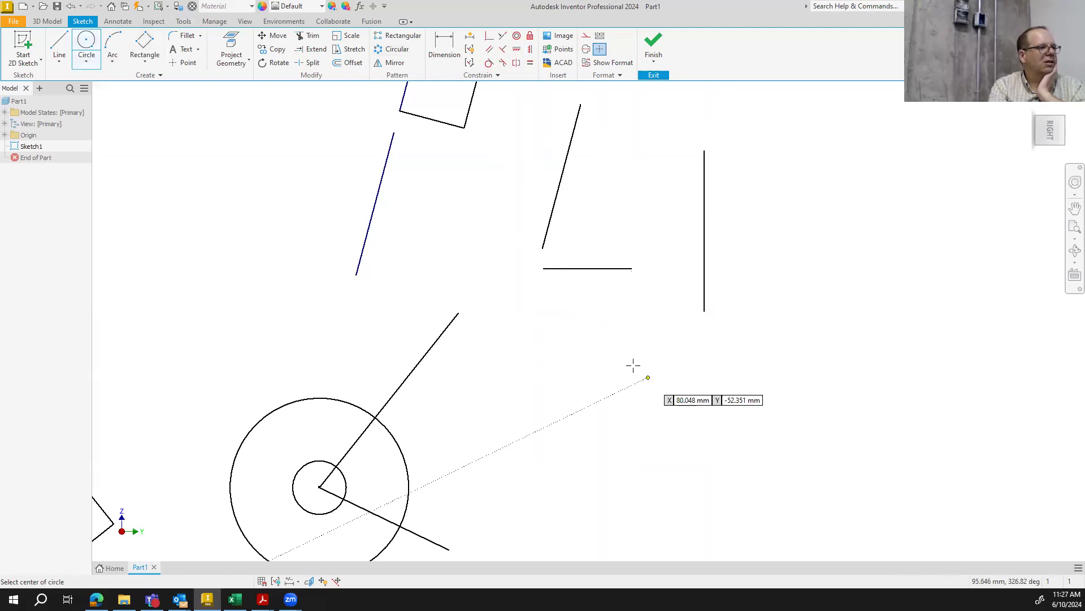
left_click(628, 343)
left_click(680, 393)
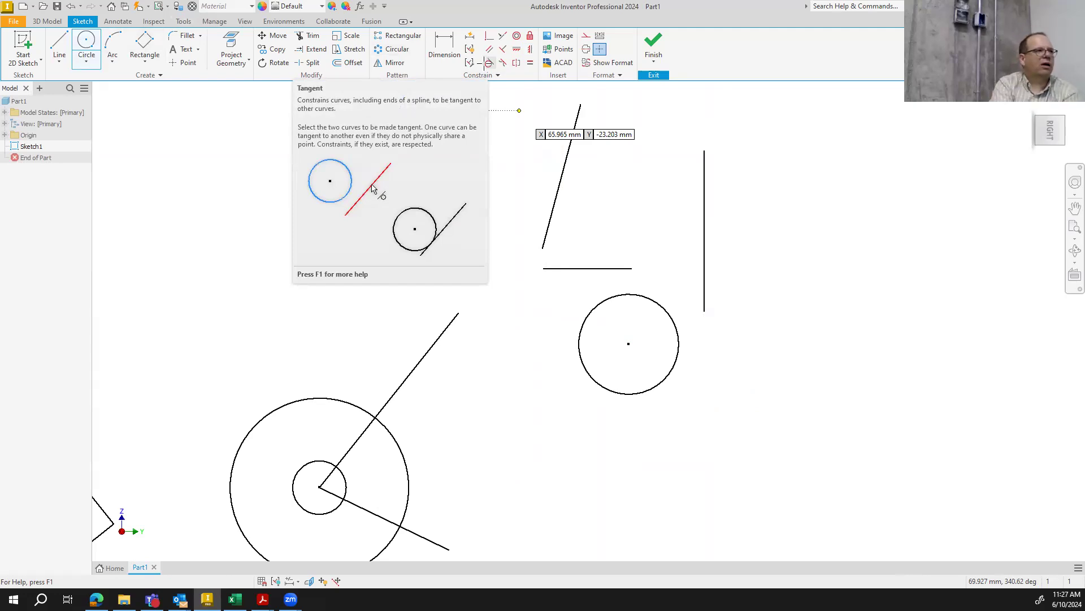
Apply a tangent constraint between the new circle and the sloping line above the horizontal line
left_click(485, 62)
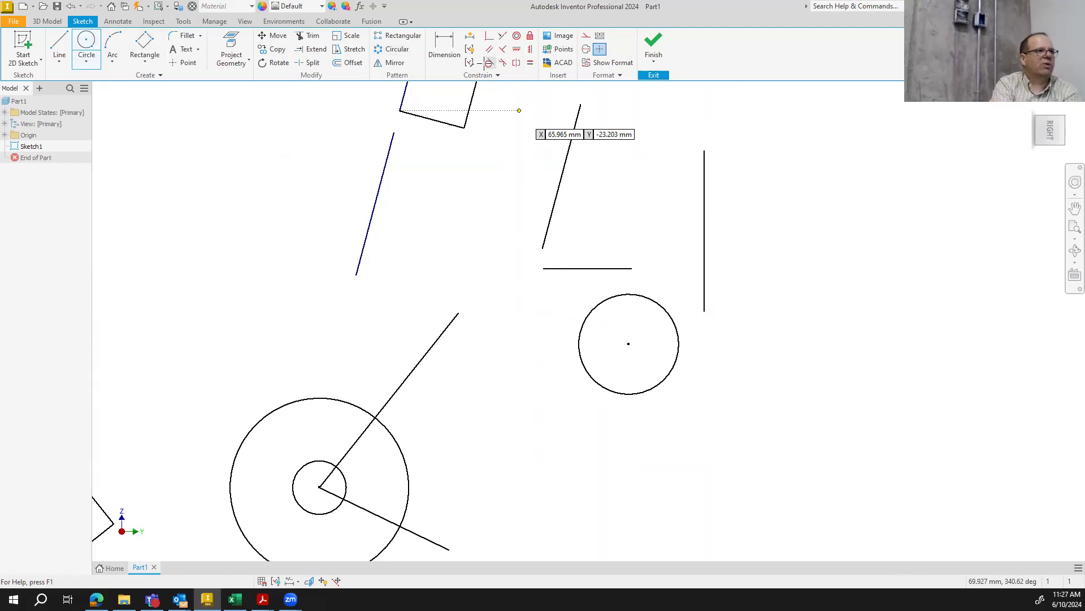
left_click(650, 305)
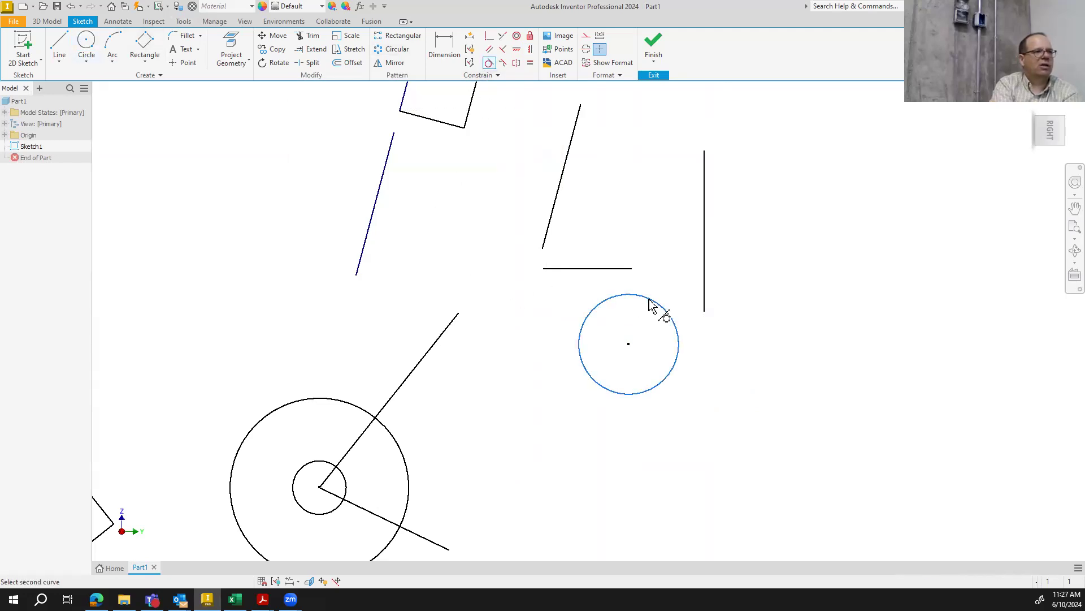
left_click(561, 189)
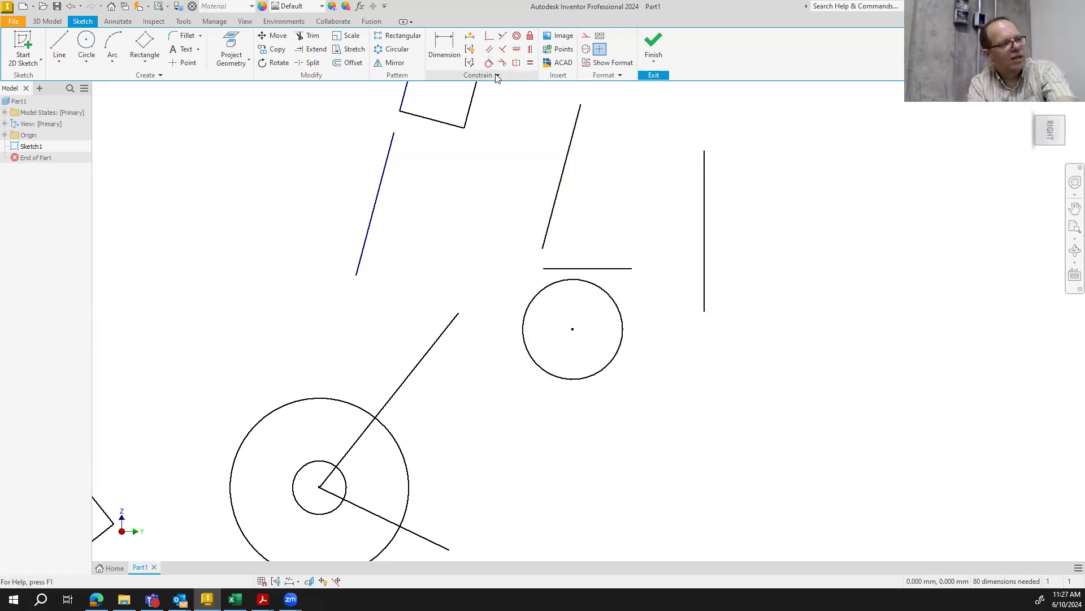
key("Escape")
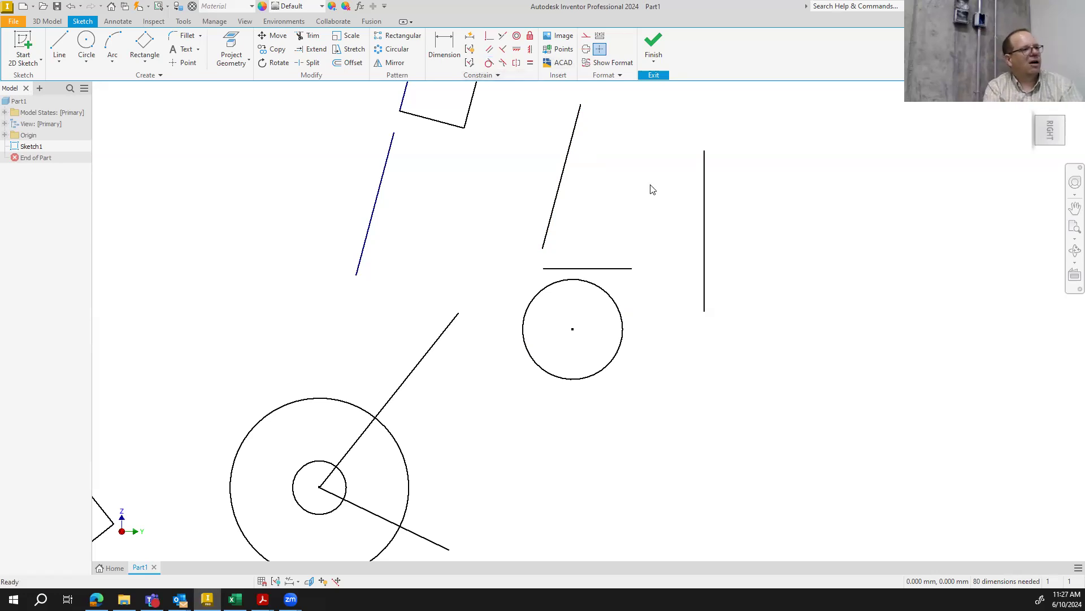
Delete the circle's constraints and move it above the horizontal line, between the sloping and vertical lines
right_click(616, 365)
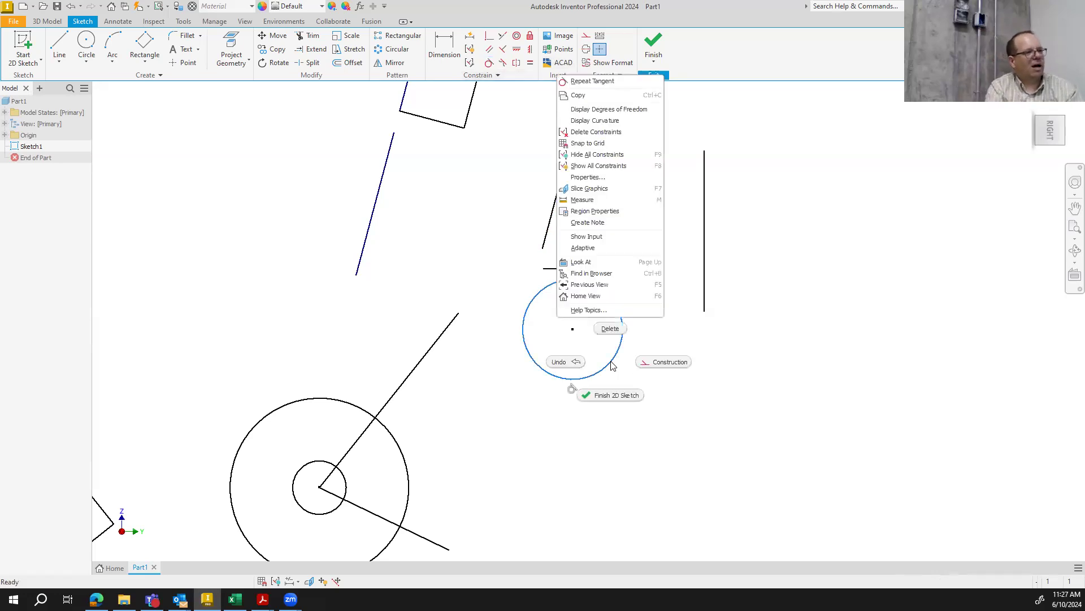
left_click(594, 131)
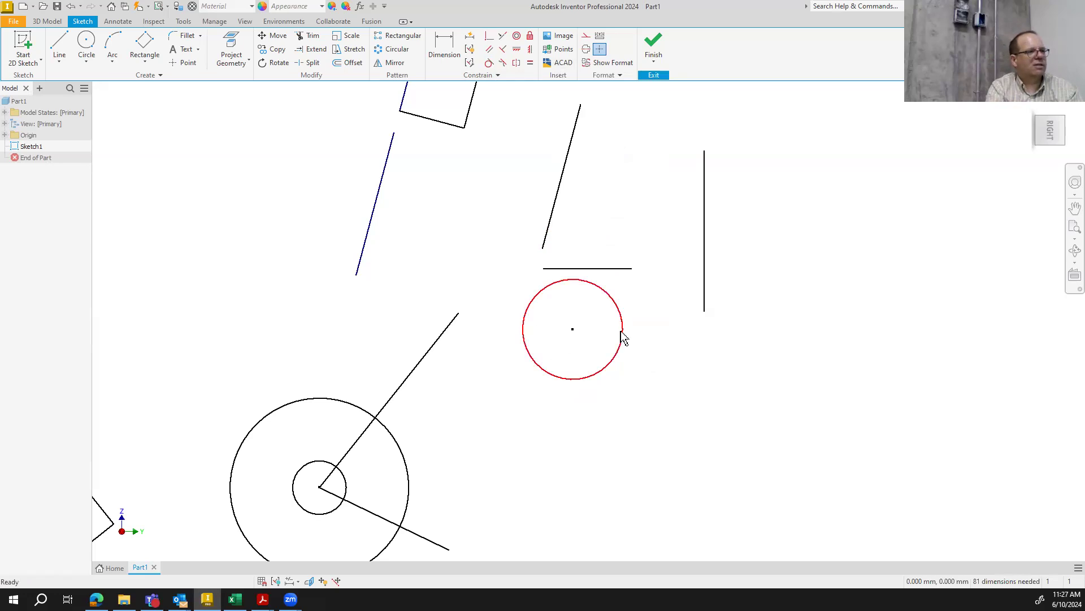
left_click_drag(575, 329, 617, 187)
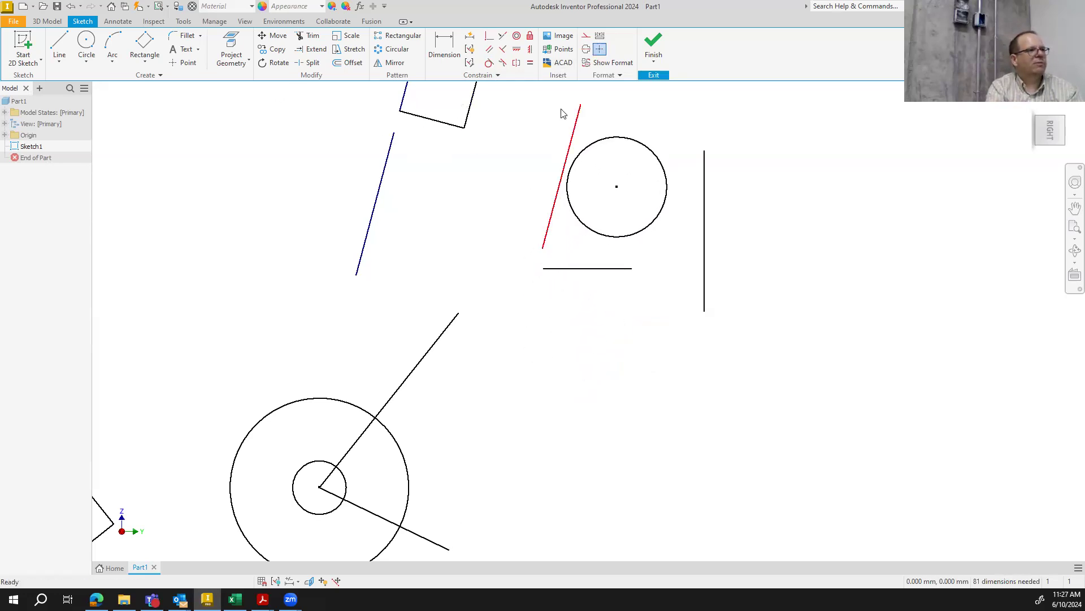
Make the relocated circle tangent to the adjacent sloping line
left_click(489, 62)
left_click(572, 169)
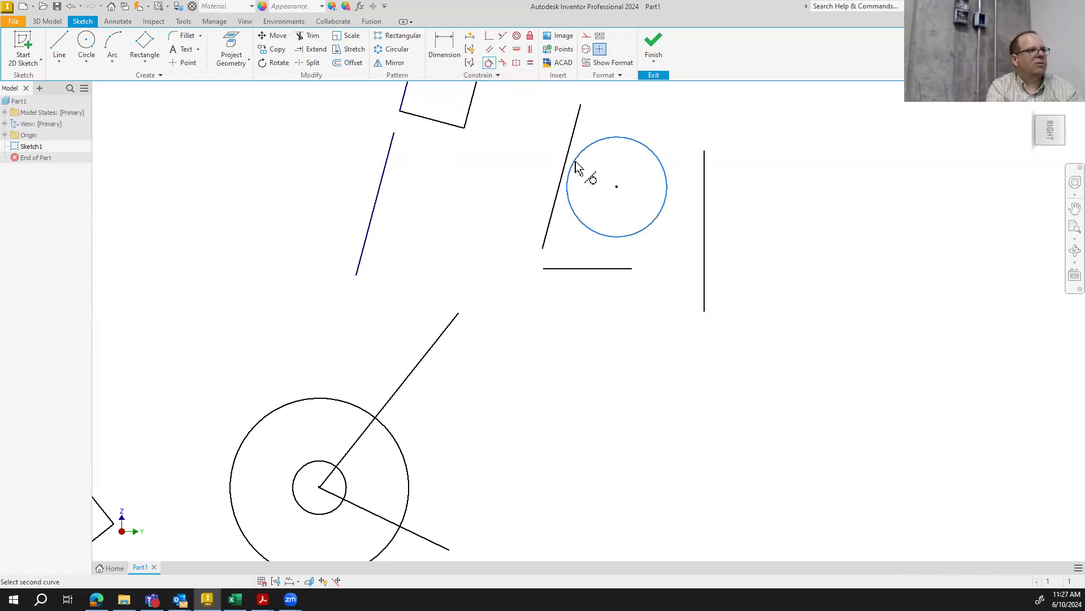
left_click(568, 165)
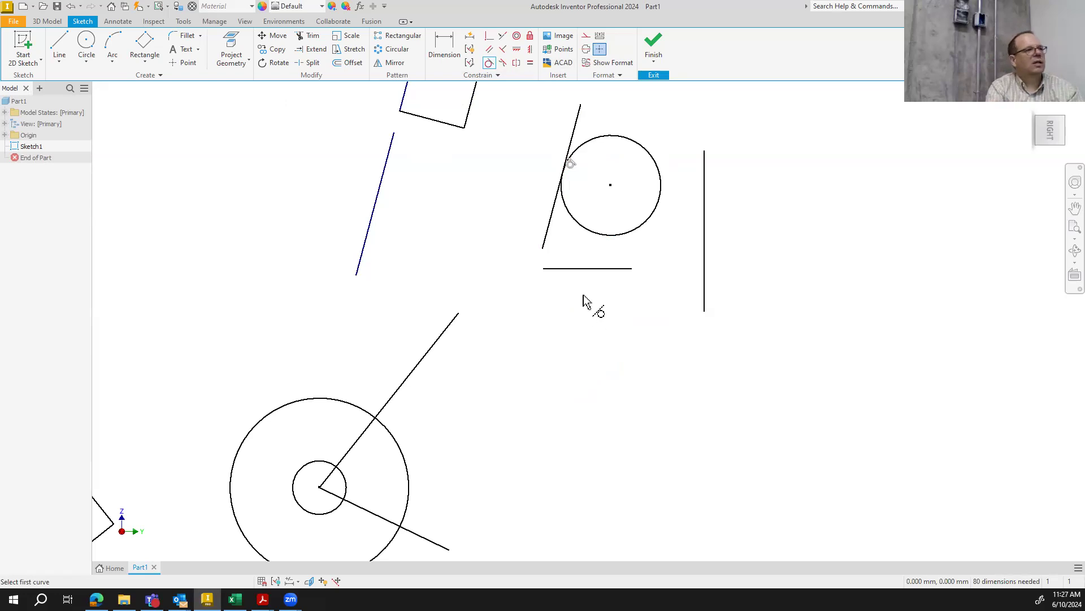
Try making the circle tangent to the horizontal line below it, and undo that tangent constraint
left_click(600, 232)
left_click(597, 269)
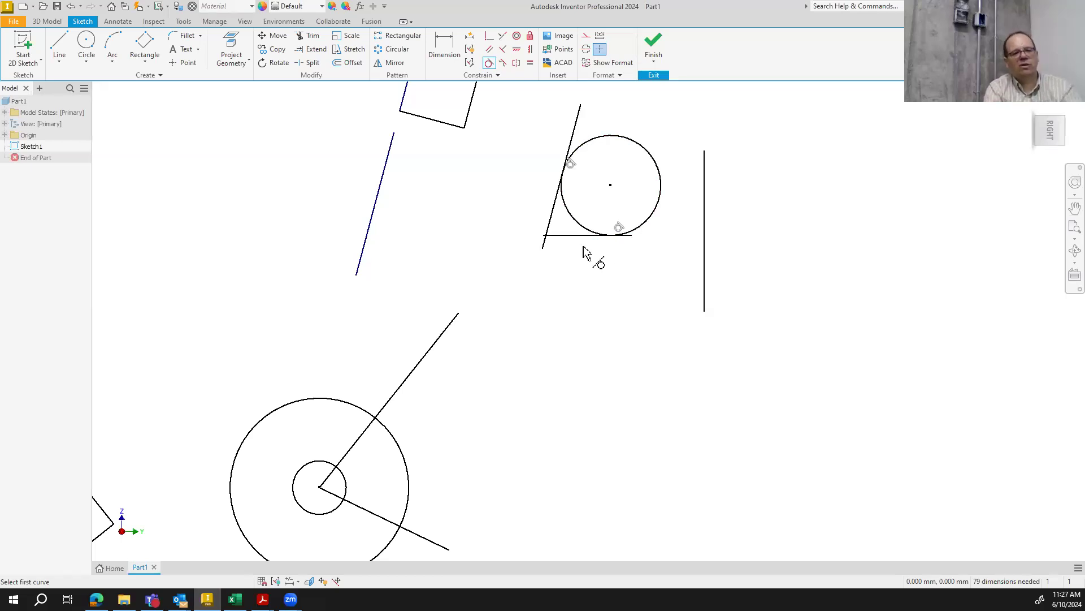
key("ctrl+z")
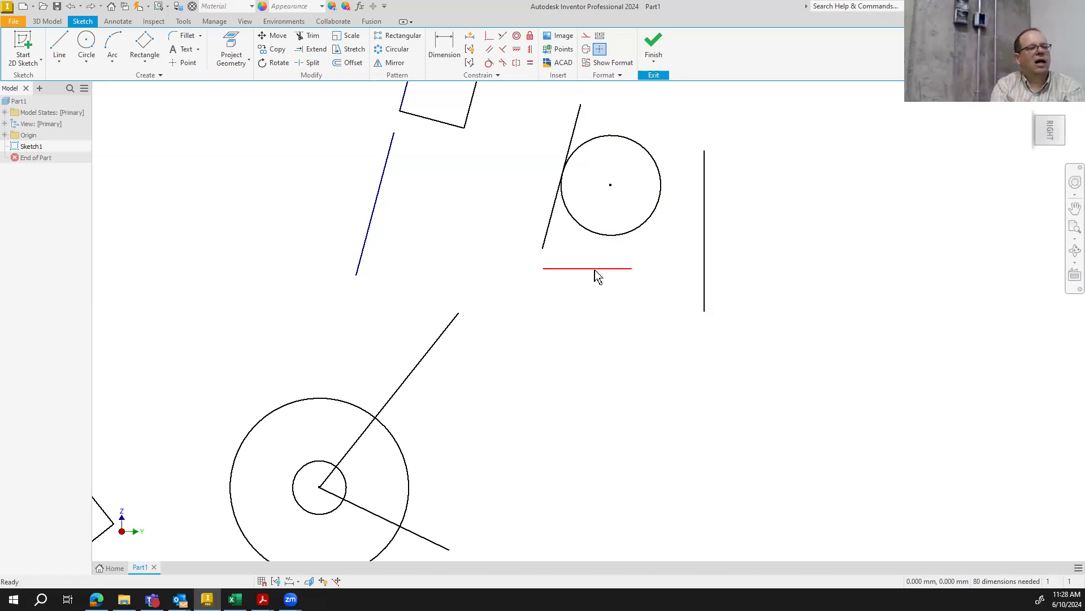
Fix the horizontal line below the circle in place and make the circle tangent to it
left_click(530, 35)
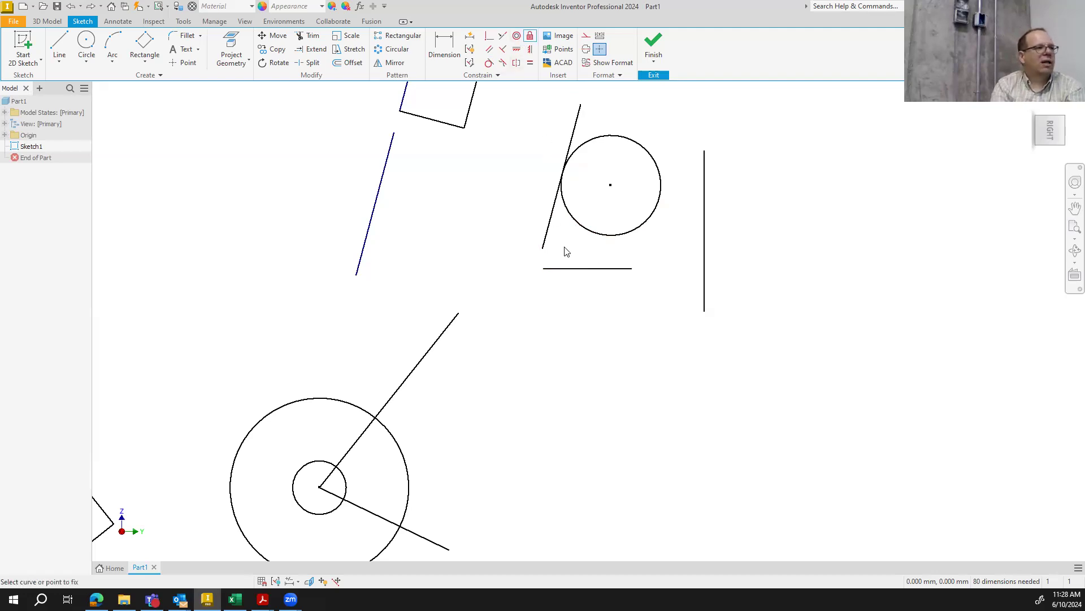
left_click(581, 269)
left_click(489, 63)
left_click(589, 231)
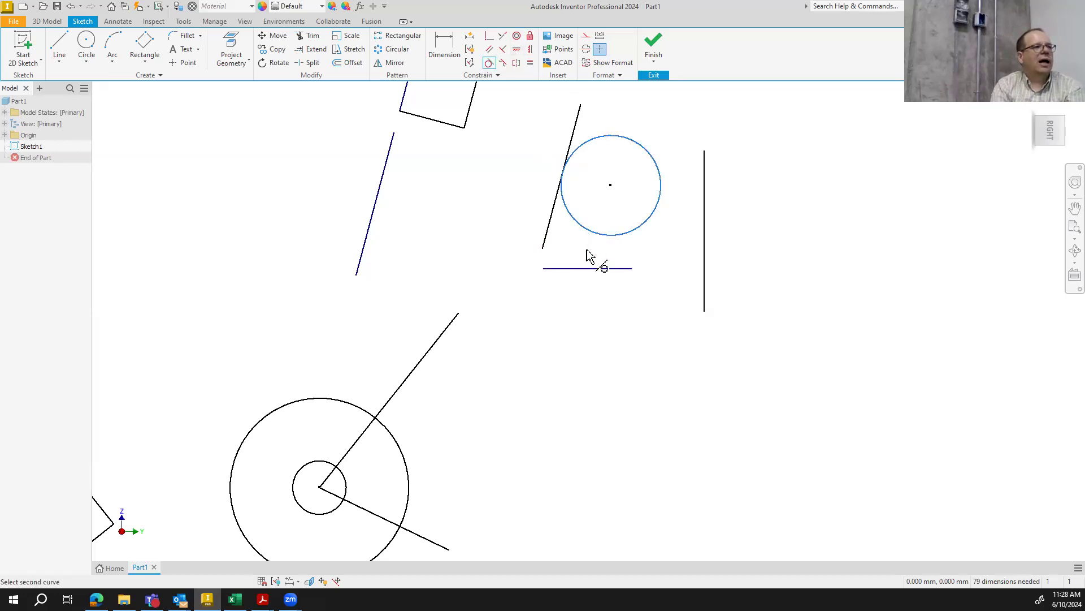
left_click(588, 269)
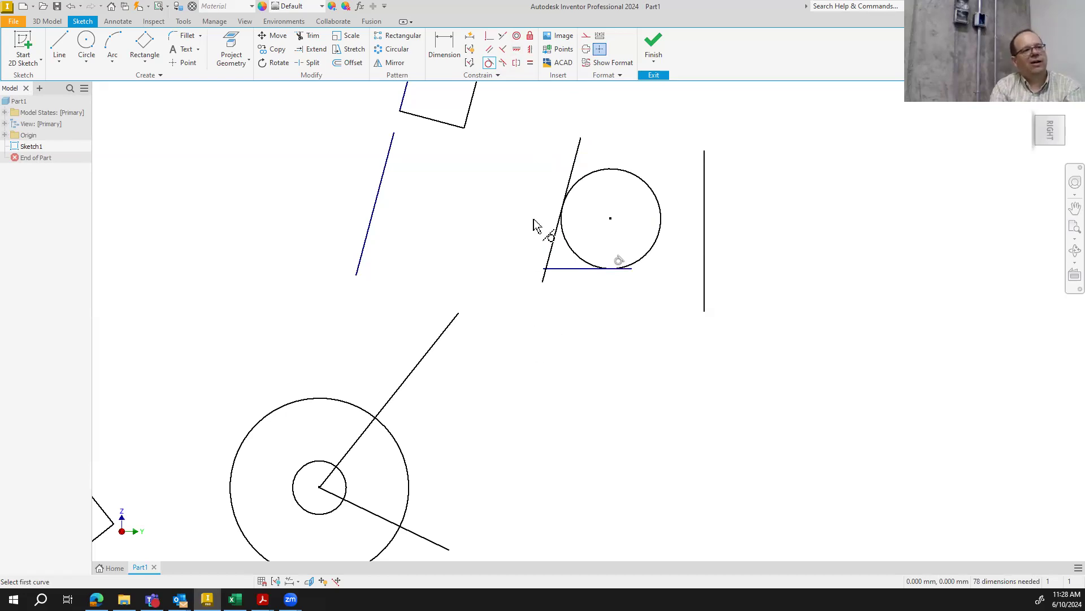
left_click(570, 271)
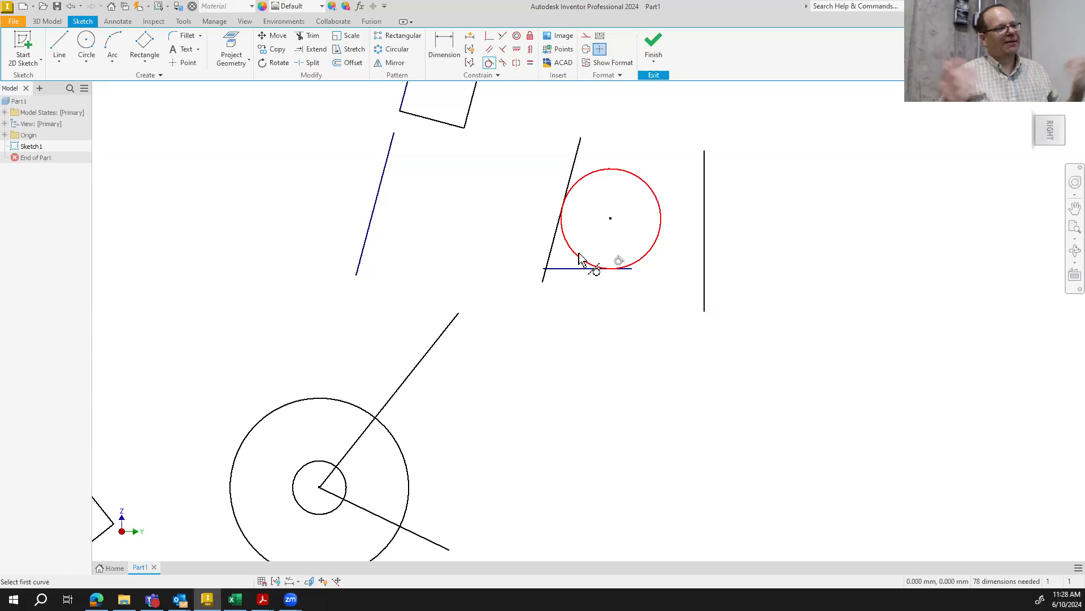
left_click(517, 64)
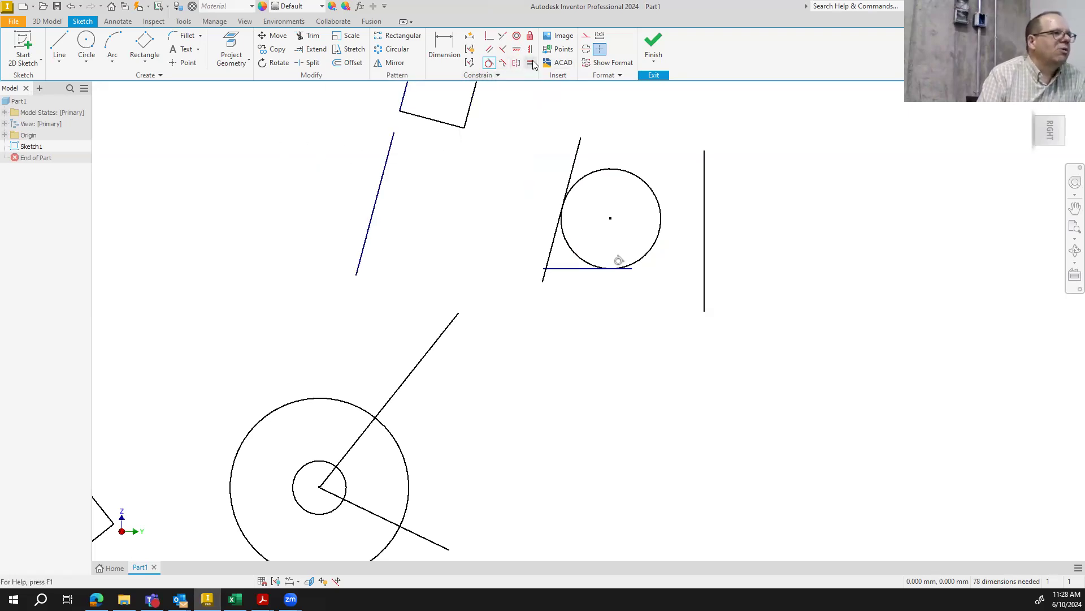
Draw two separate circles beside the blue sloping line, a small one about 4.7 mm in diameter and a larger one nearer the line
left_click(86, 47)
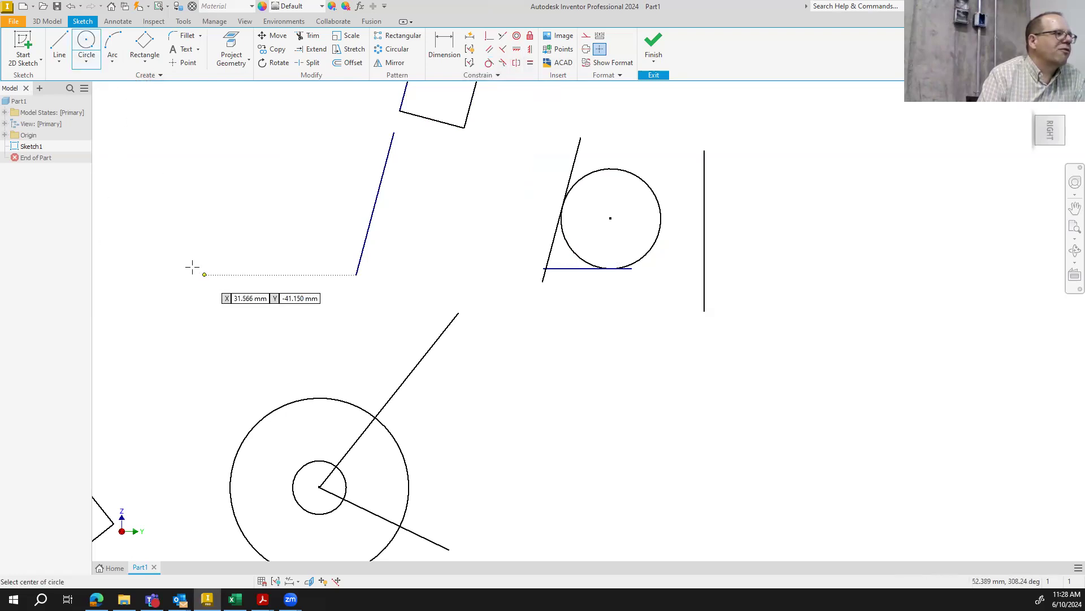
left_click(181, 247)
left_click(202, 238)
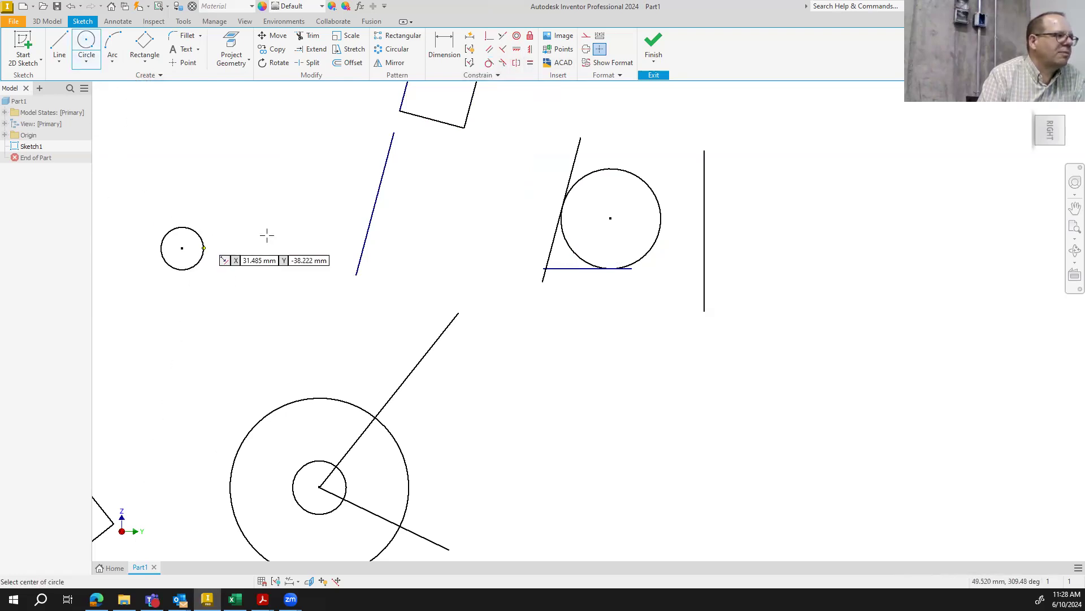
left_click(291, 231)
left_click(299, 177)
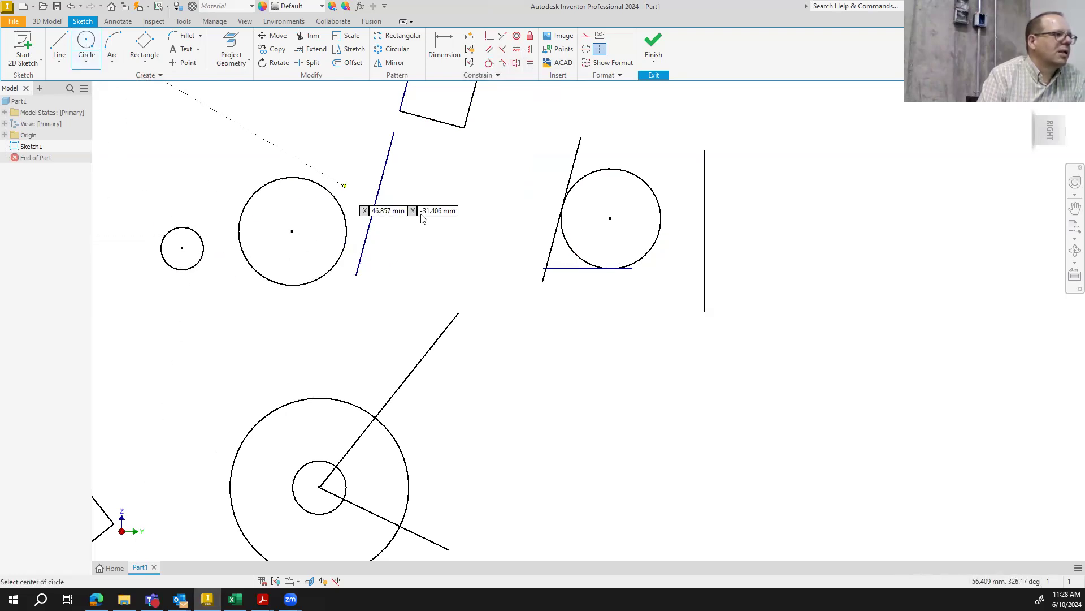
Apply an Equal constraint between the larger new circle and the small one
left_click(530, 62)
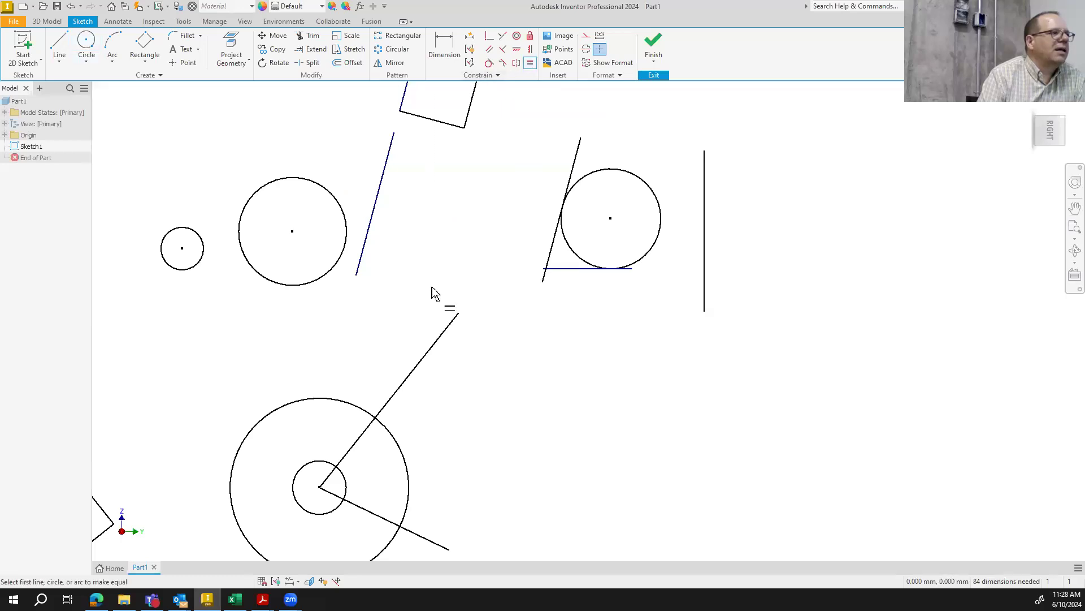
left_click(323, 278)
left_click(201, 270)
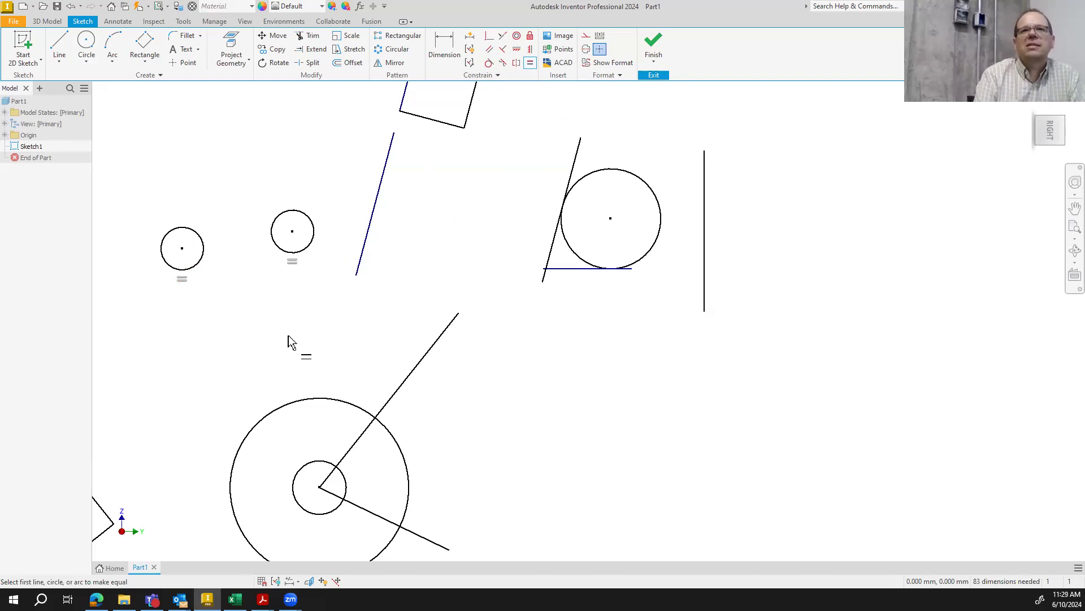
Dimension the diameter of the small circle farthest from the sloping line and set it to 10 mm
key("d")
left_click(205, 251)
left_click(209, 207)
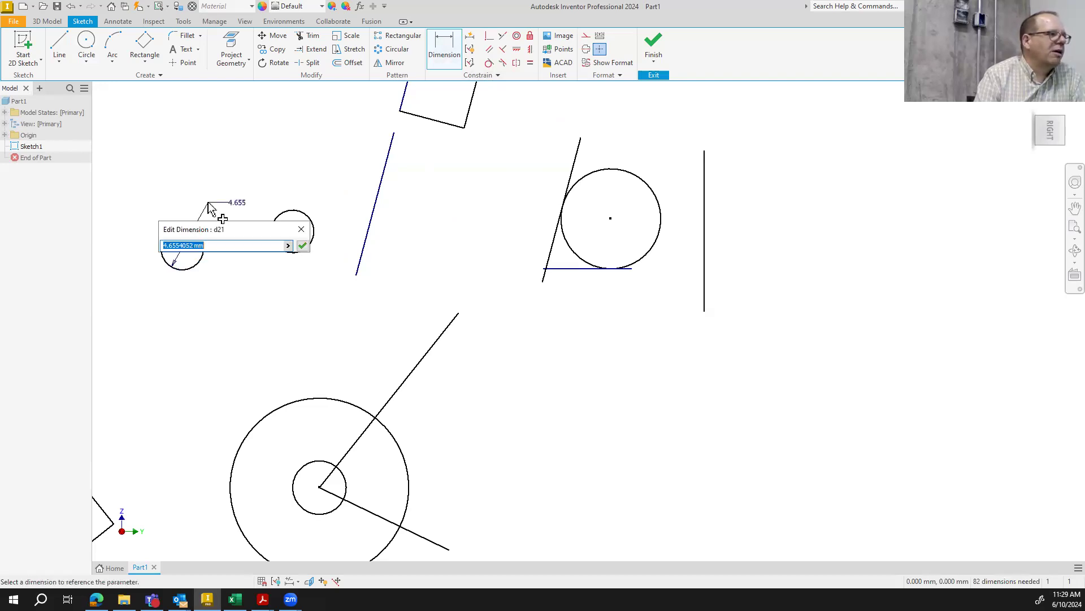
type("10")
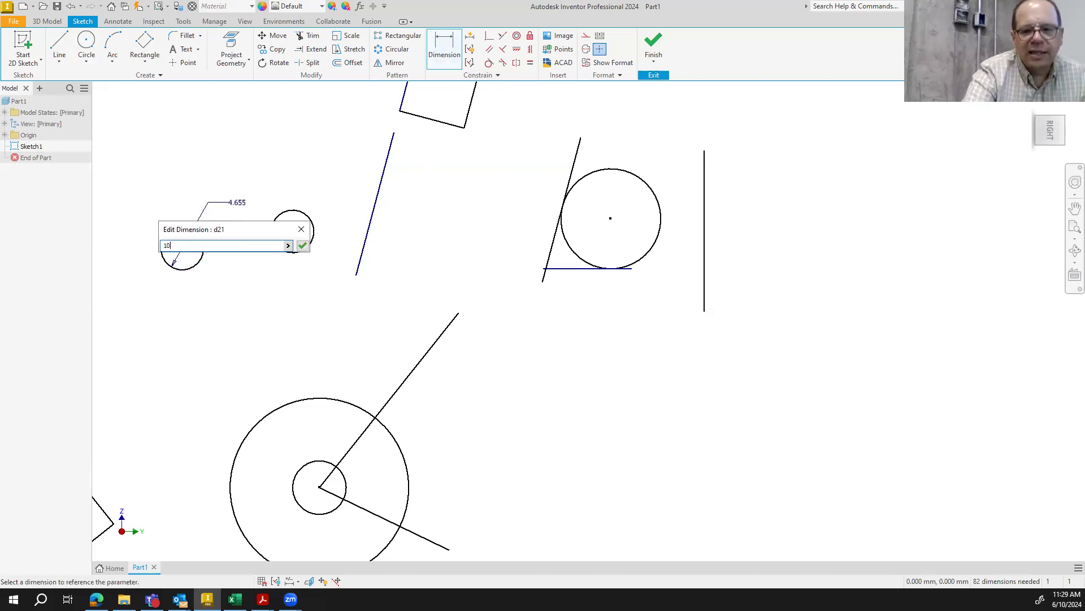
key("Return")
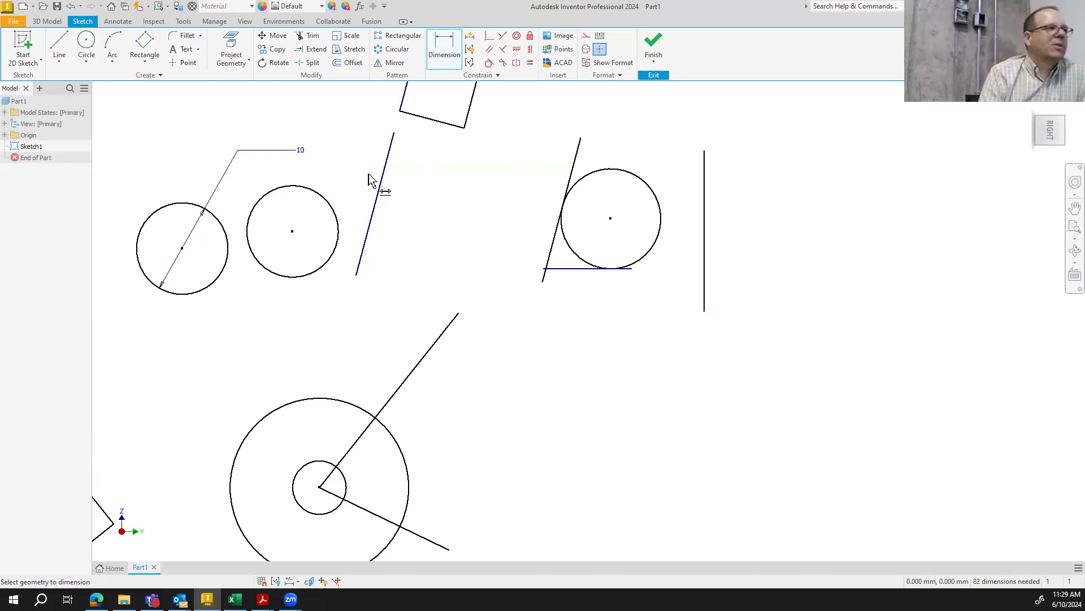
Draw a circle about 8.3 mm in diameter on the far side of the vertical line
left_click(90, 50)
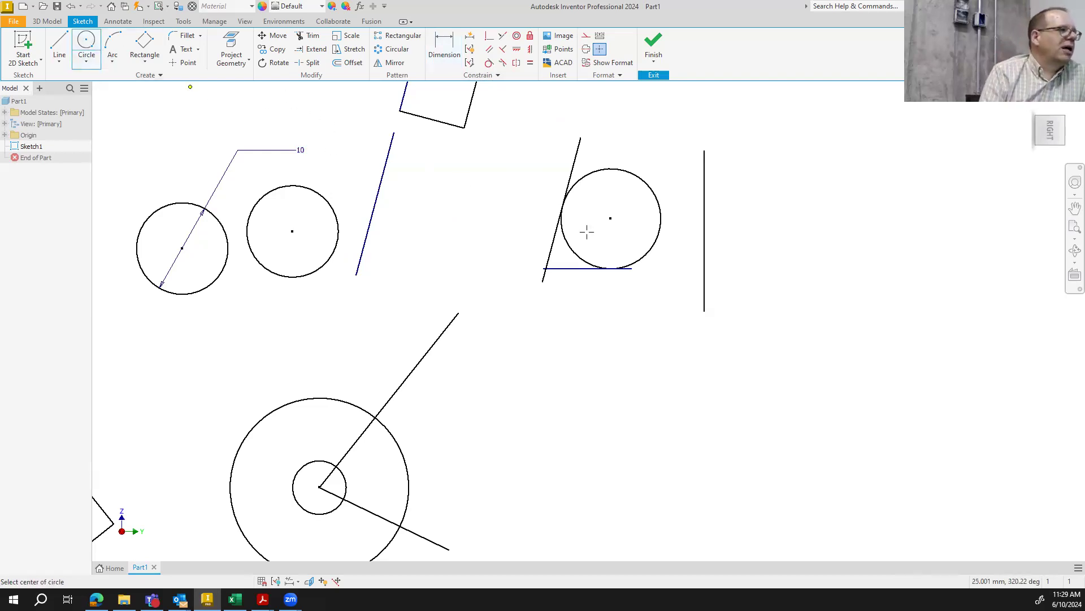
left_click(830, 307)
left_click(868, 300)
Dimension the diameter of the circle beyond the vertical line and set it to 10 mm
left_click(444, 50)
left_click(865, 289)
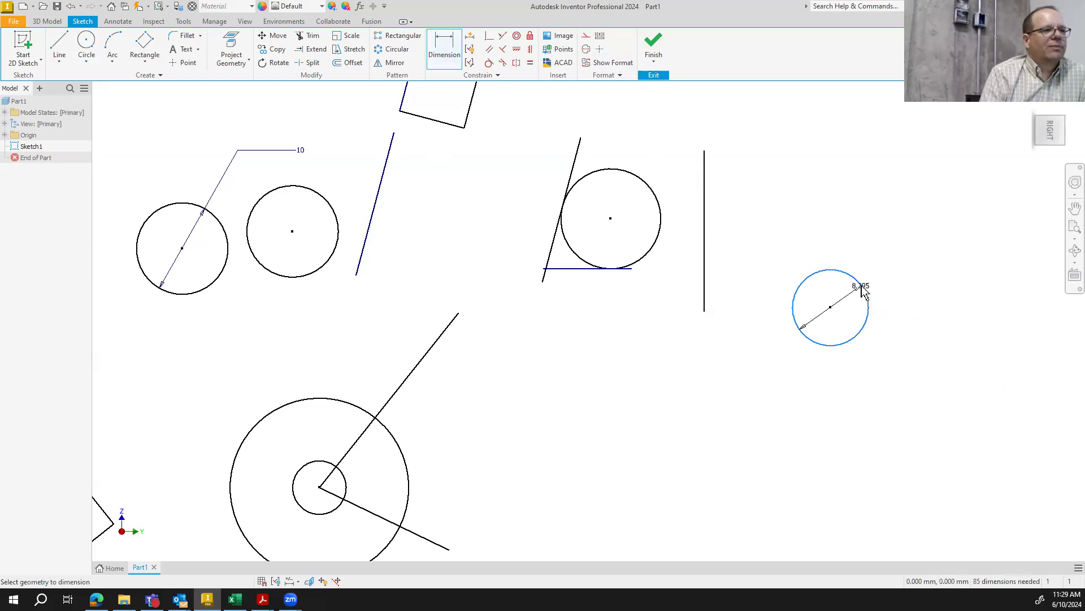
left_click(882, 299)
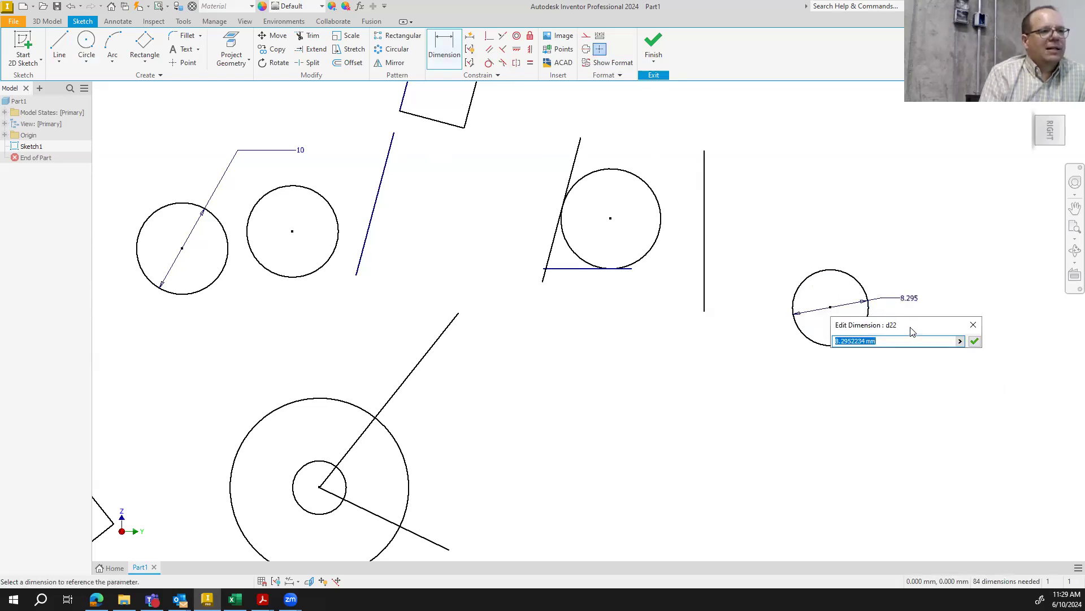
left_click_drag(911, 331, 868, 193)
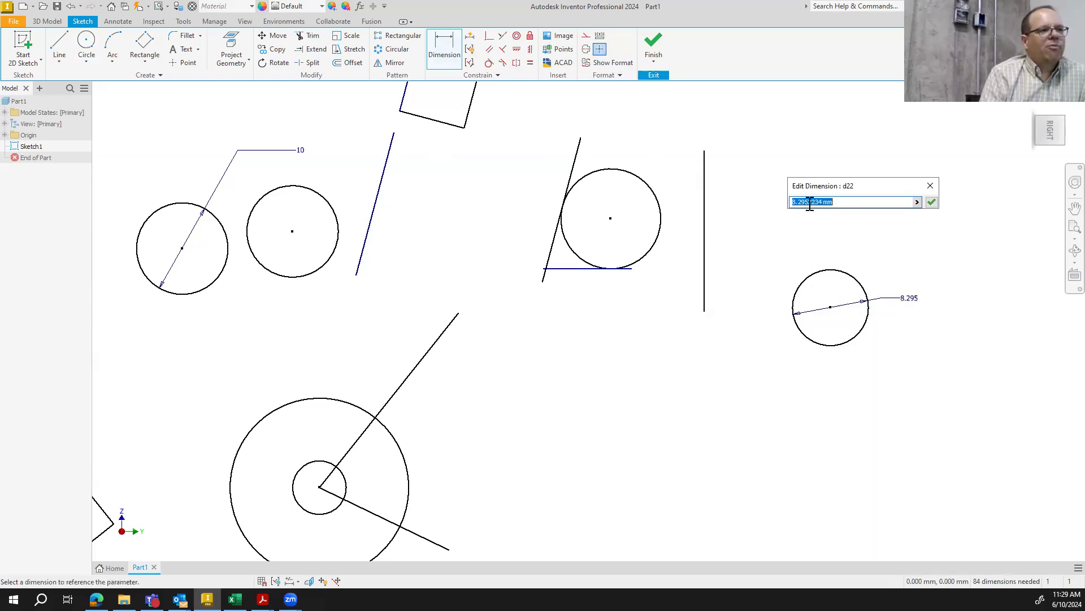
type("10")
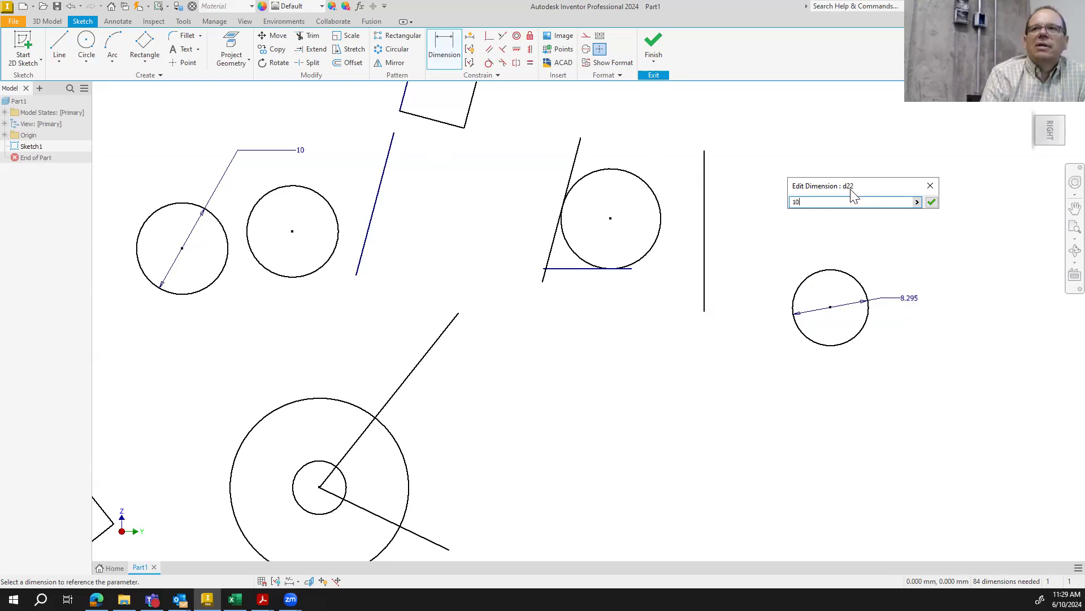
left_click(932, 202)
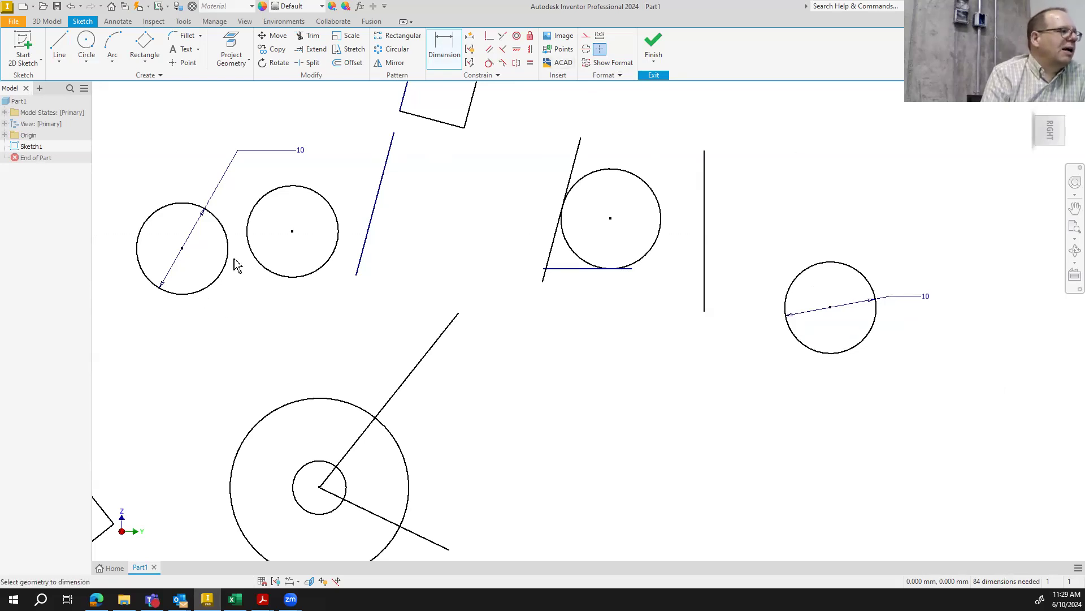
Link the diameter dimension d21 of the first equal circle to parameter d22
left_click(299, 151)
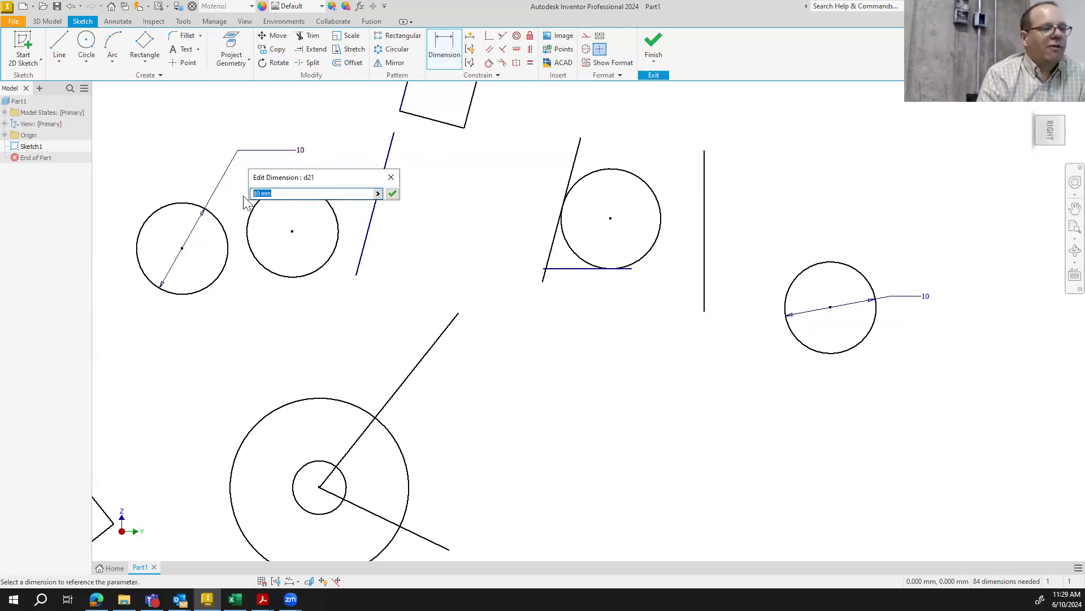
type("d22")
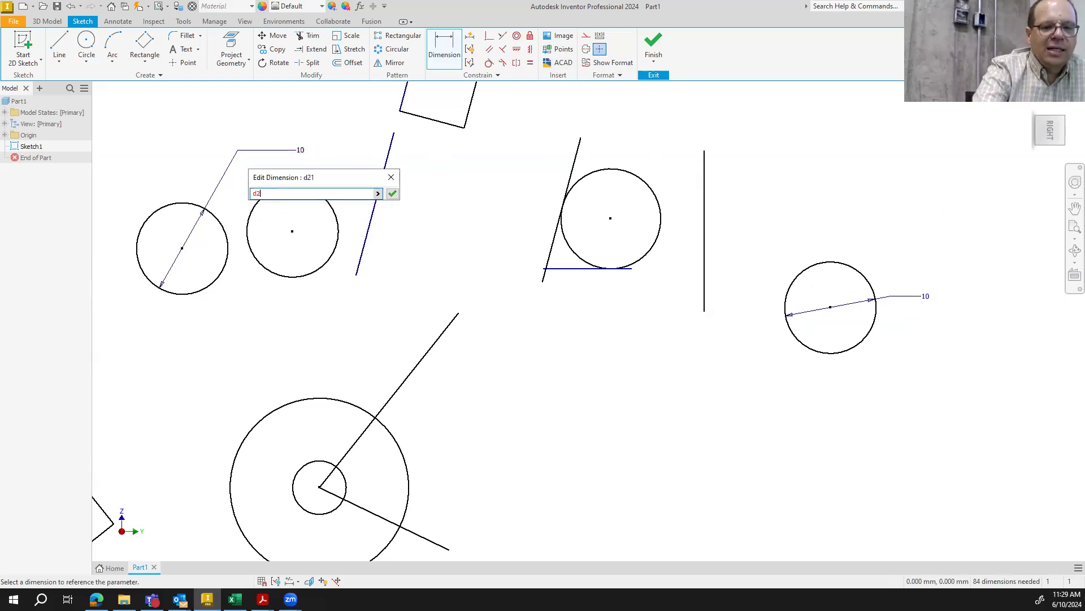
key("Return")
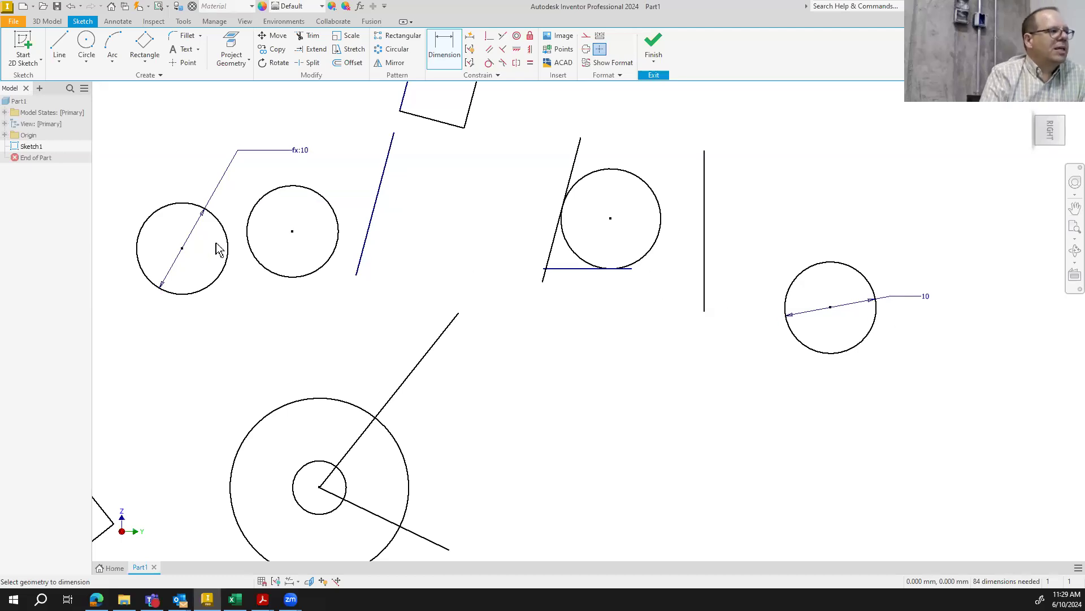
Set diameter d22 of the circle beyond the vertical line to 16 mm
left_click(930, 302)
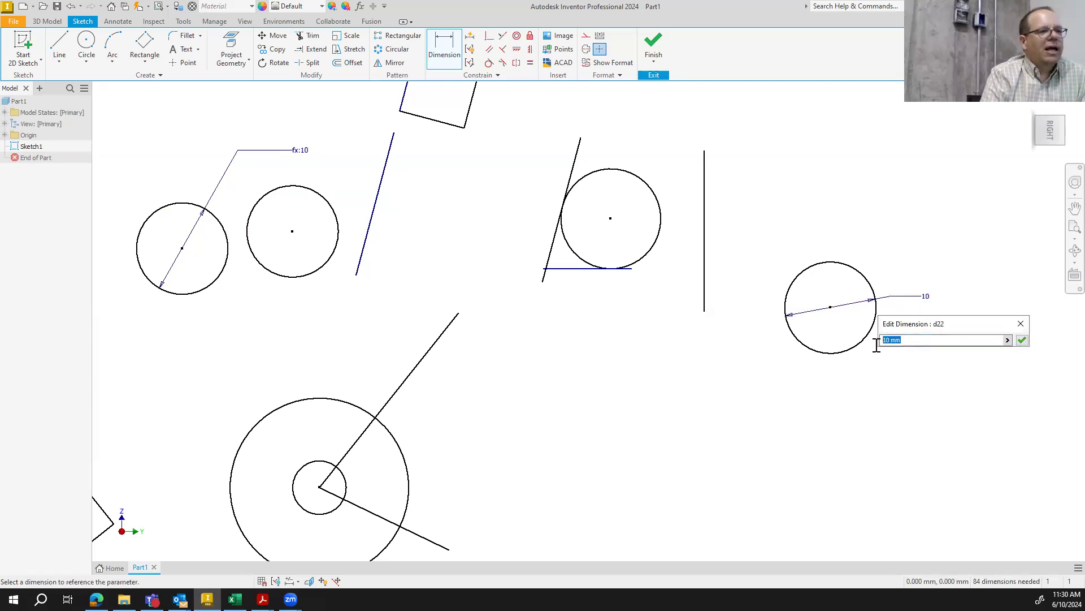
type("16")
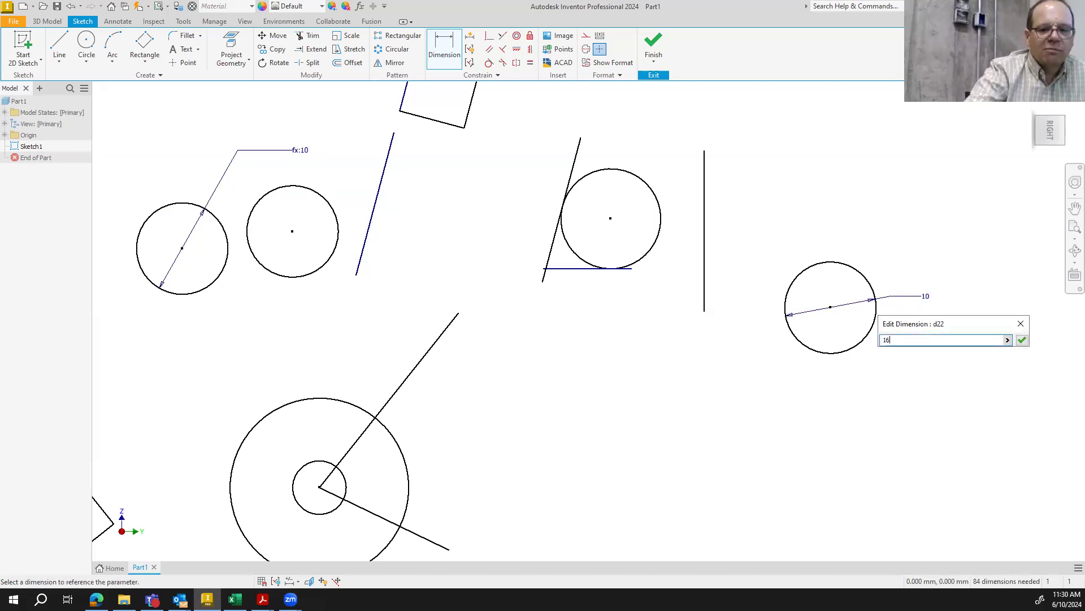
key("Return")
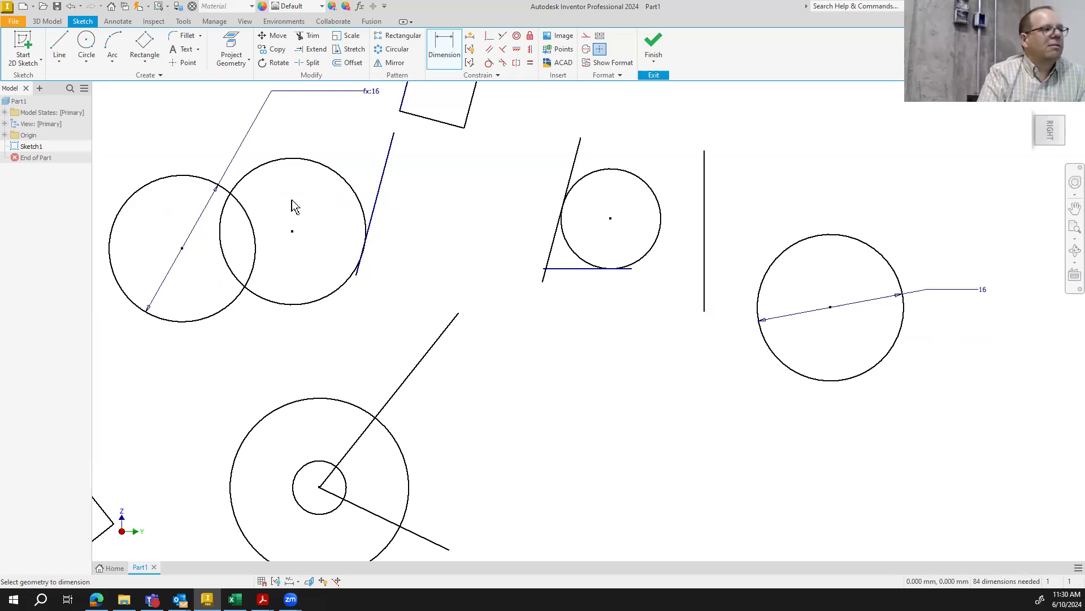
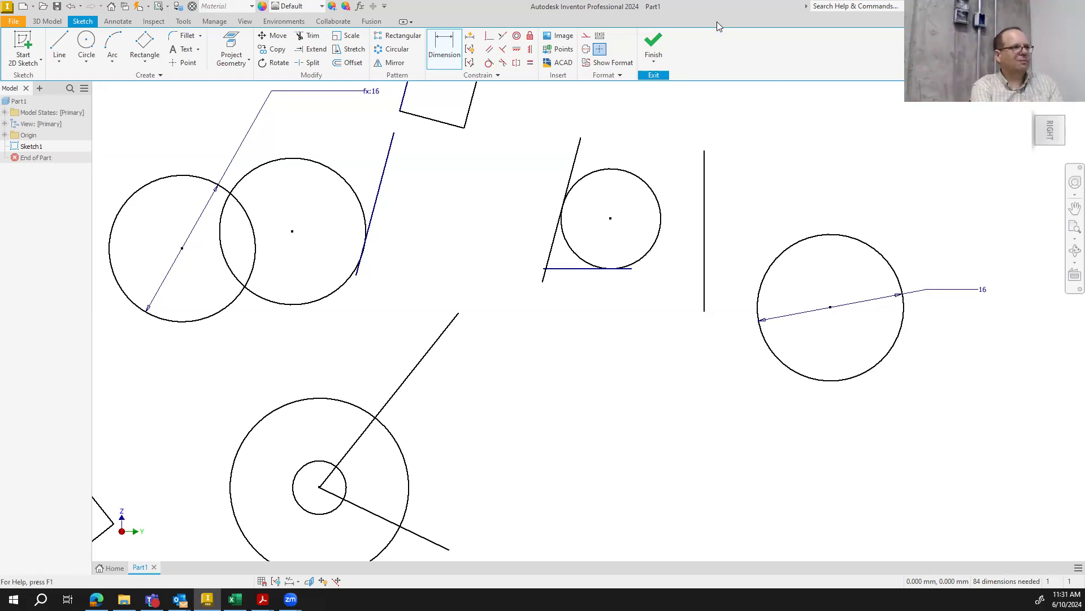
Finish the sketch and return to the 3D model environment
left_click(655, 45)
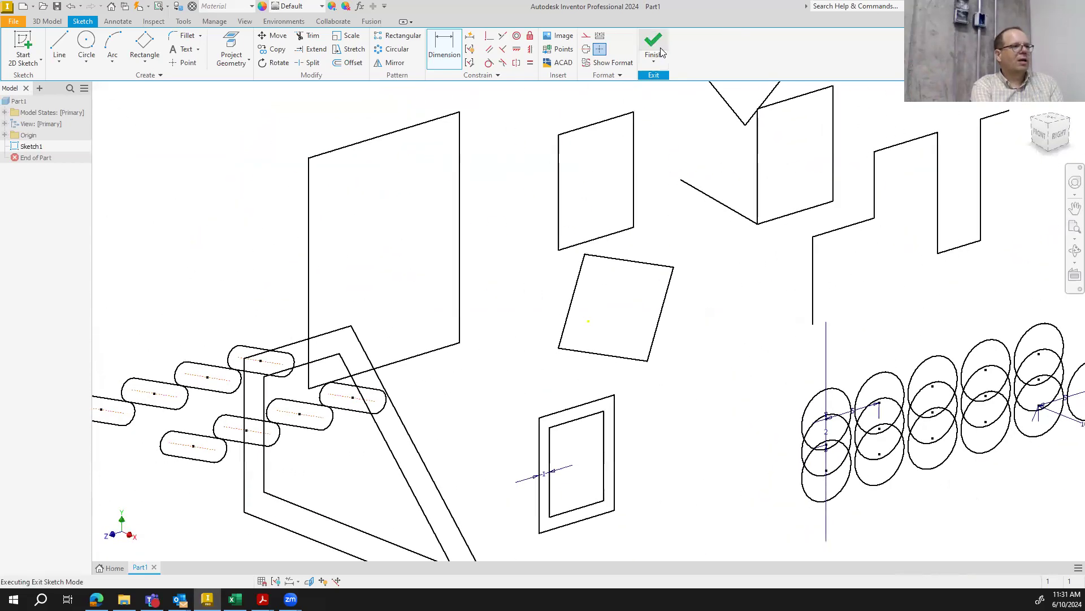
scroll(844, 372, "up", 6)
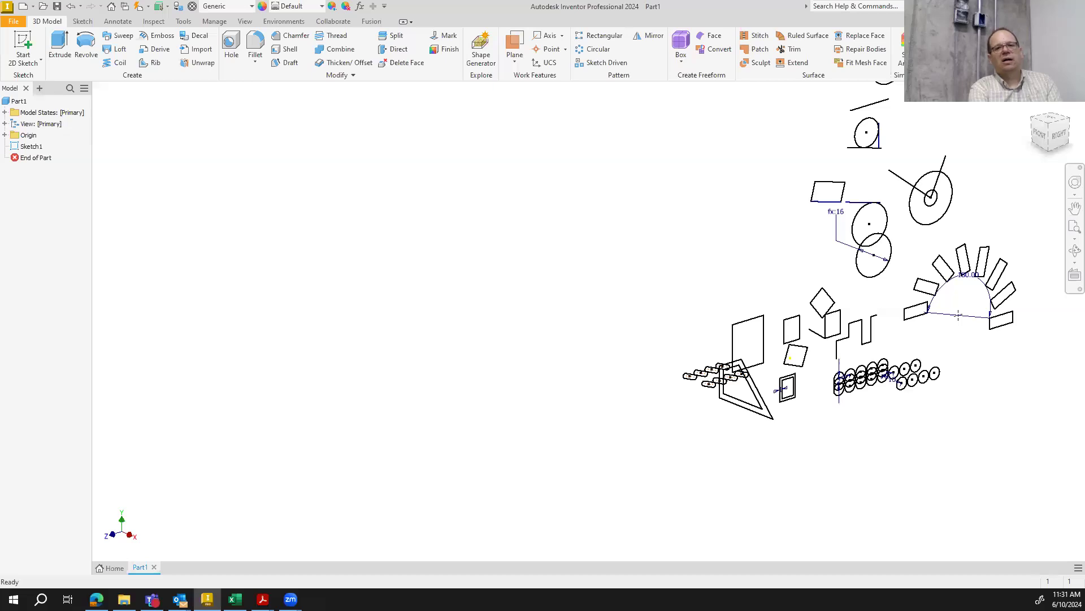
Switch to the lecture 10 2D sketches PDF in Acrobat and enlarge its window beside the model so the whole distance plate drawing fits
key("alt+Tab")
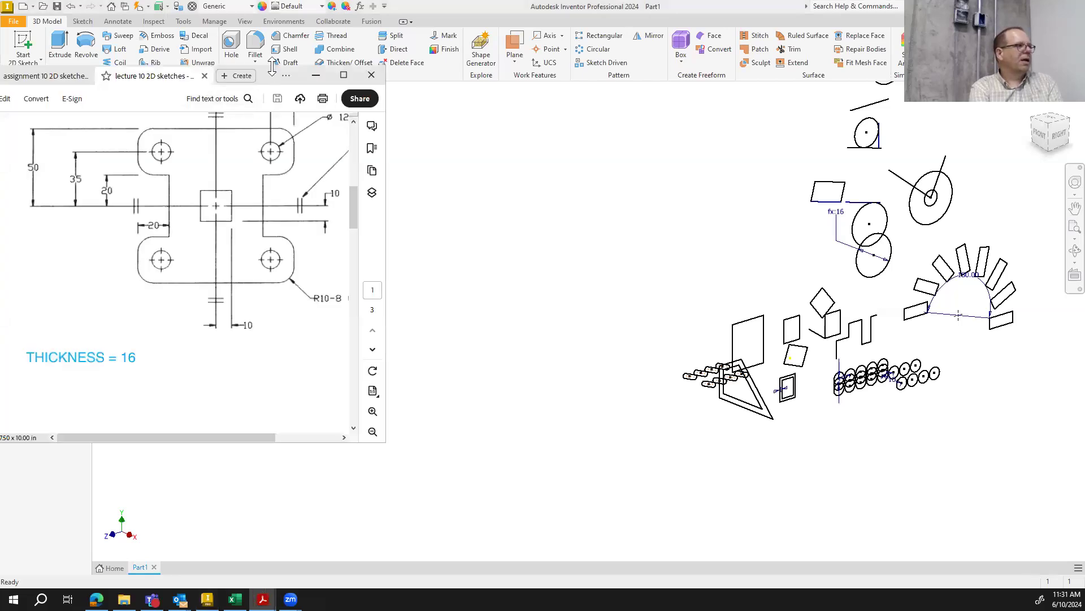
left_click_drag(260, 65, 260, 5)
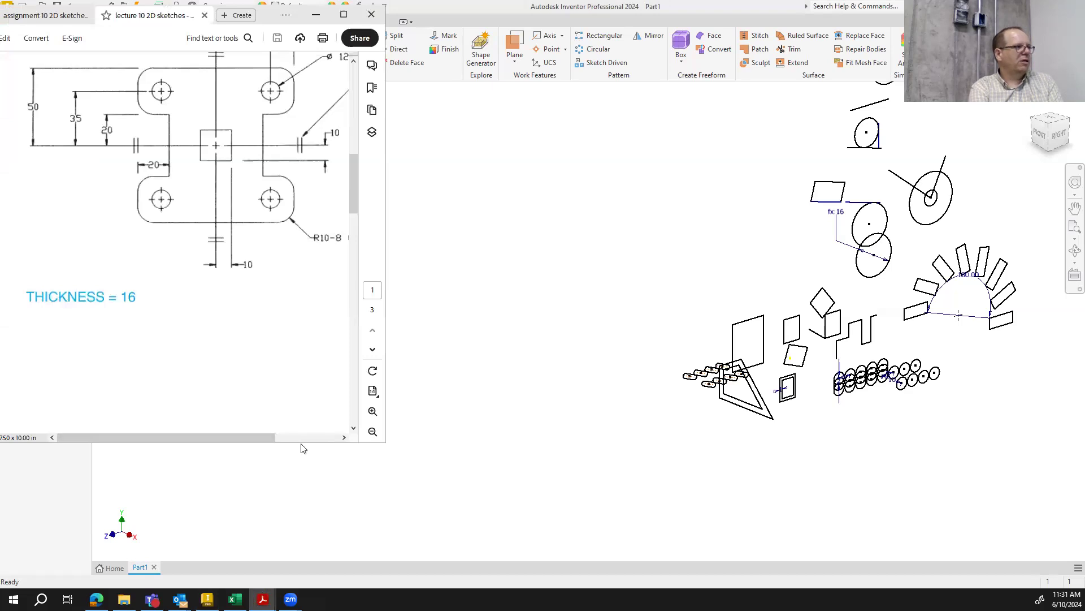
left_click_drag(300, 445, 305, 588)
left_click(390, 345)
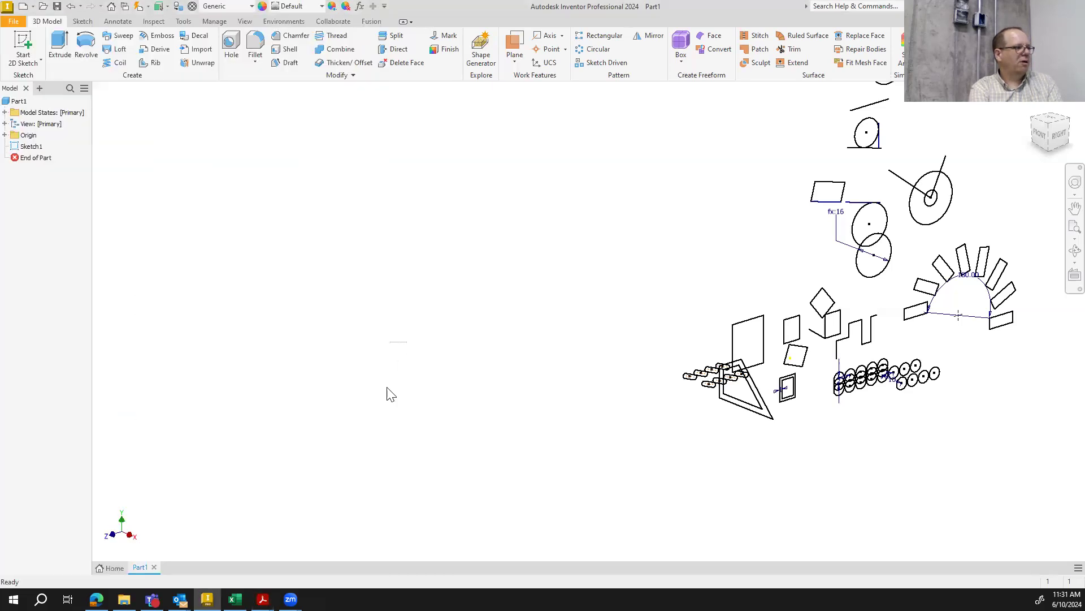
mouse_move(263, 599)
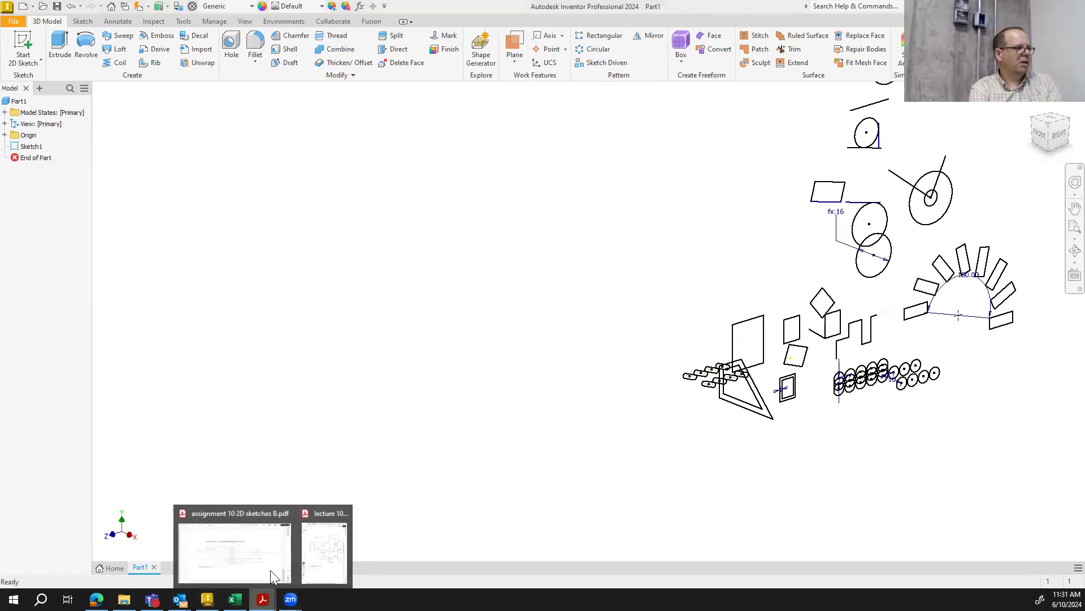
left_click(306, 557)
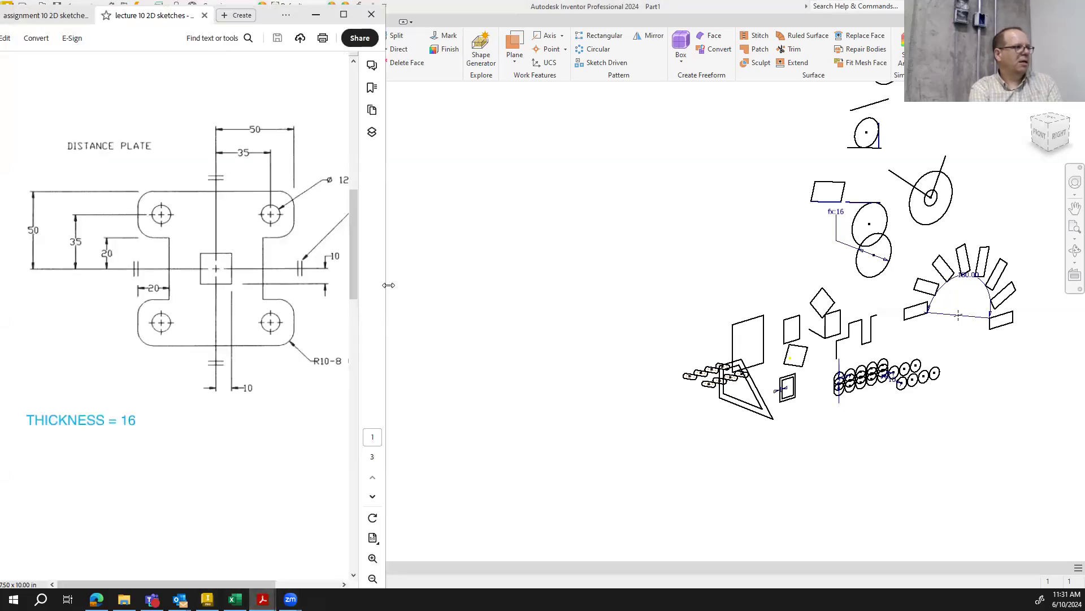
left_click_drag(388, 285, 460, 286)
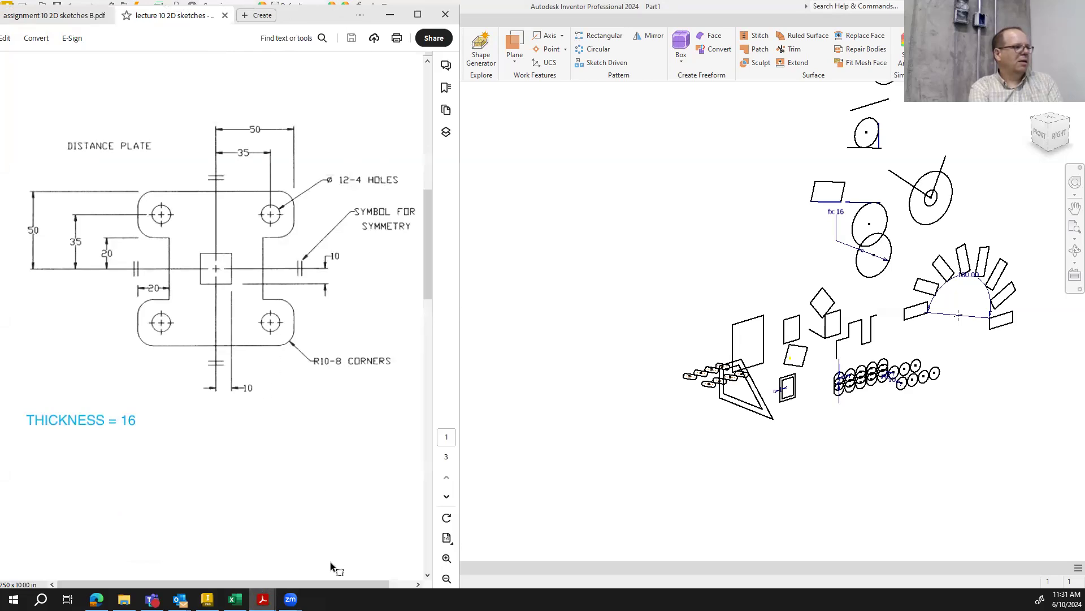
left_click_drag(362, 583, 379, 585)
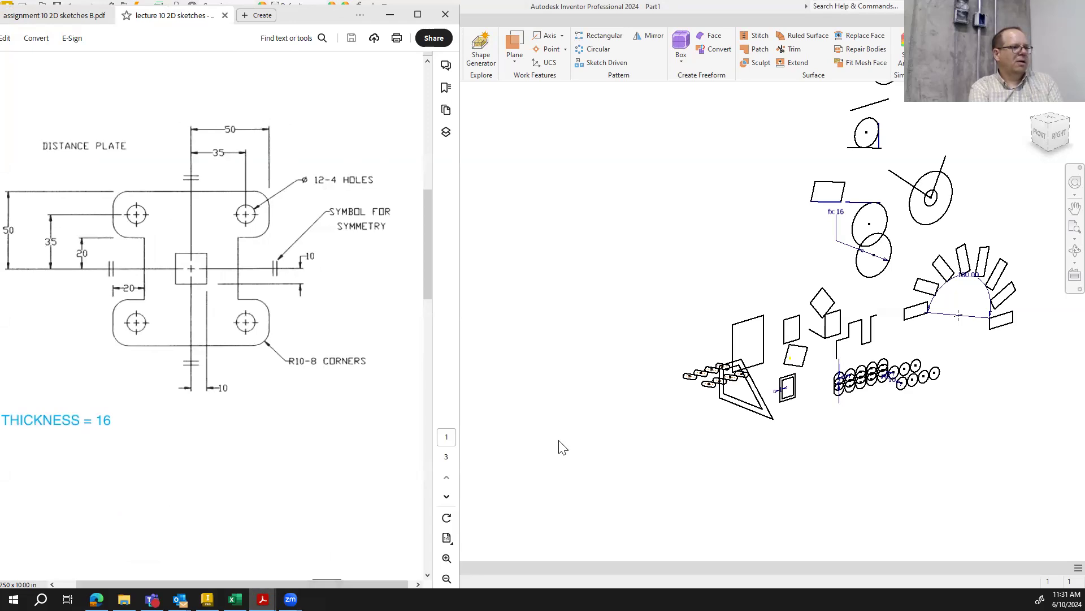
Switch to the Part1 model in Inventor and resize its window to full height beside the distance plate drawing
left_click(686, 578)
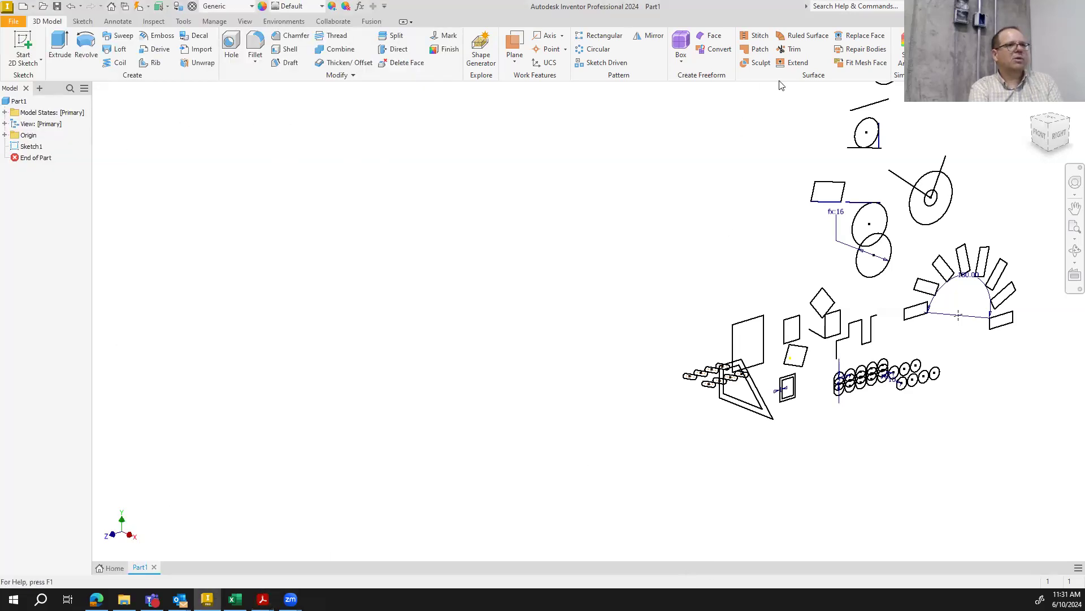
left_click(1062, 6)
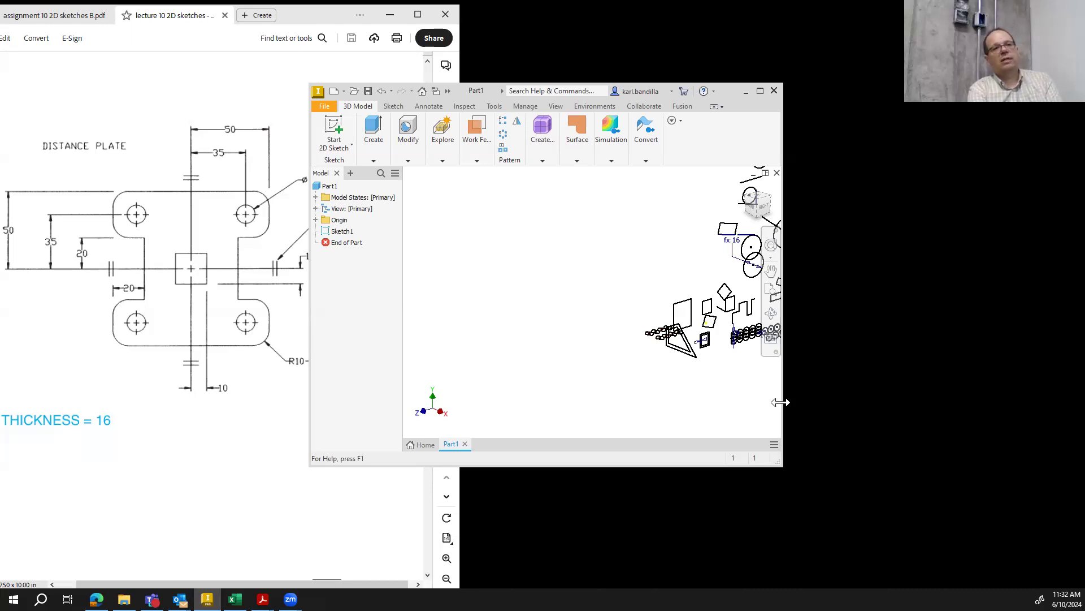
left_click_drag(781, 402, 1082, 393)
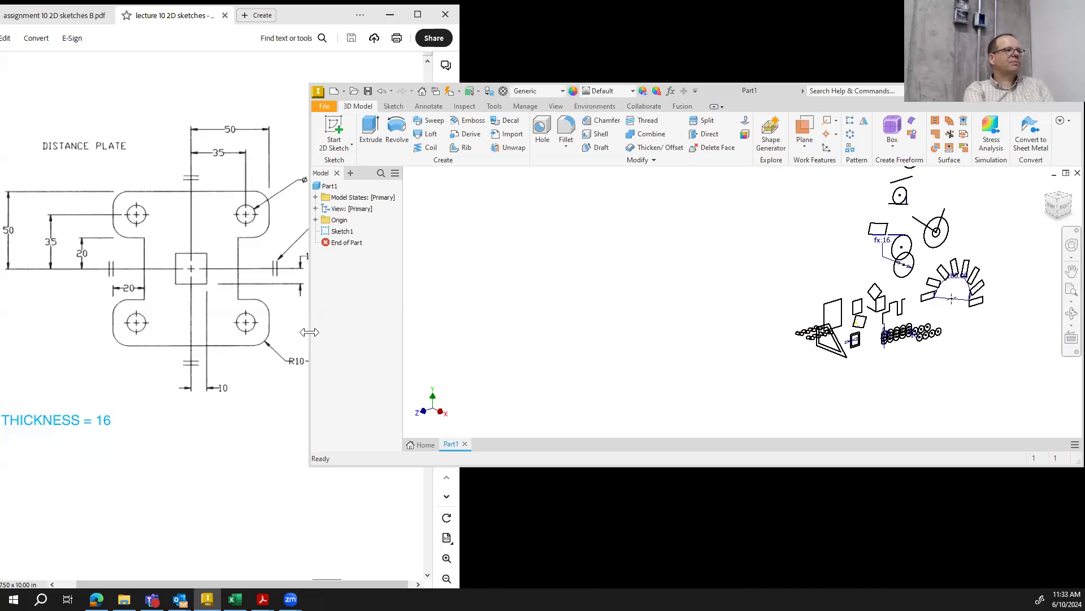
left_click_drag(309, 332, 400, 332)
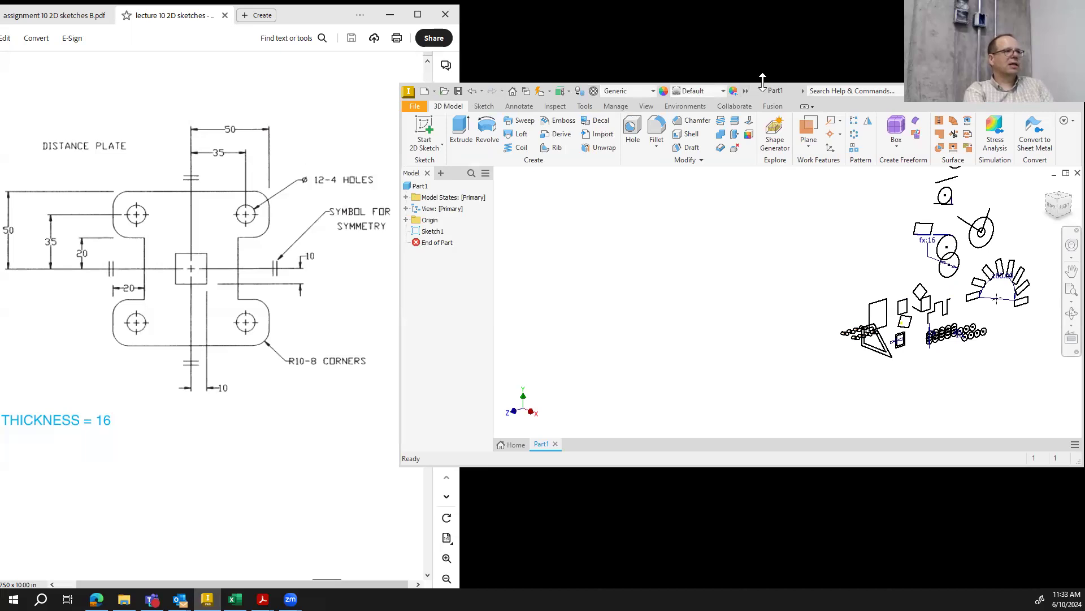
double_click(763, 81)
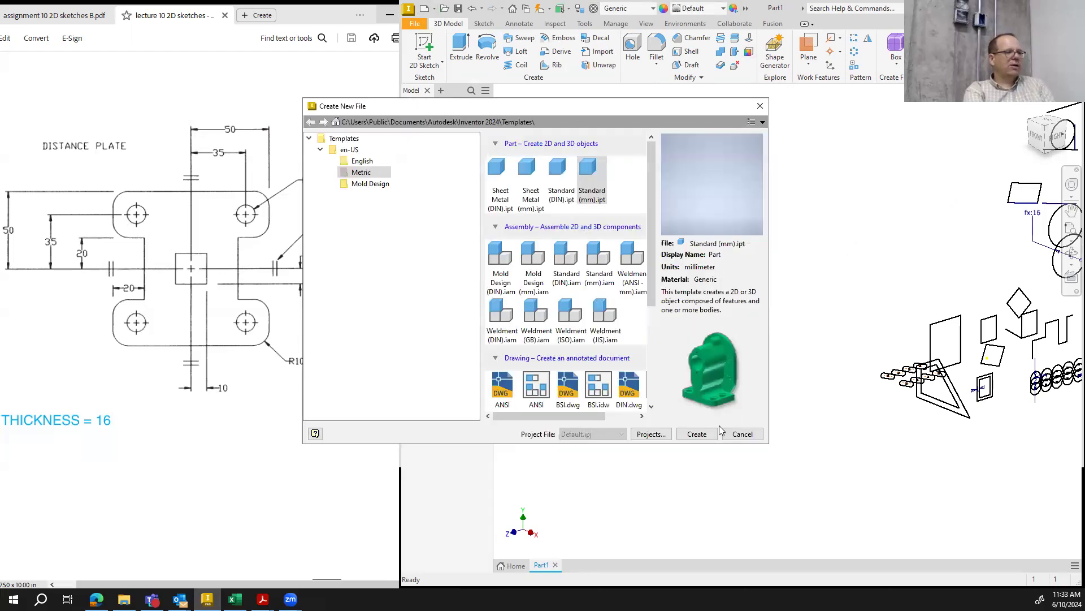
Create a new part from the metric Standard (mm).ipt template and start a 2D sketch on the YZ plane
left_click(701, 436)
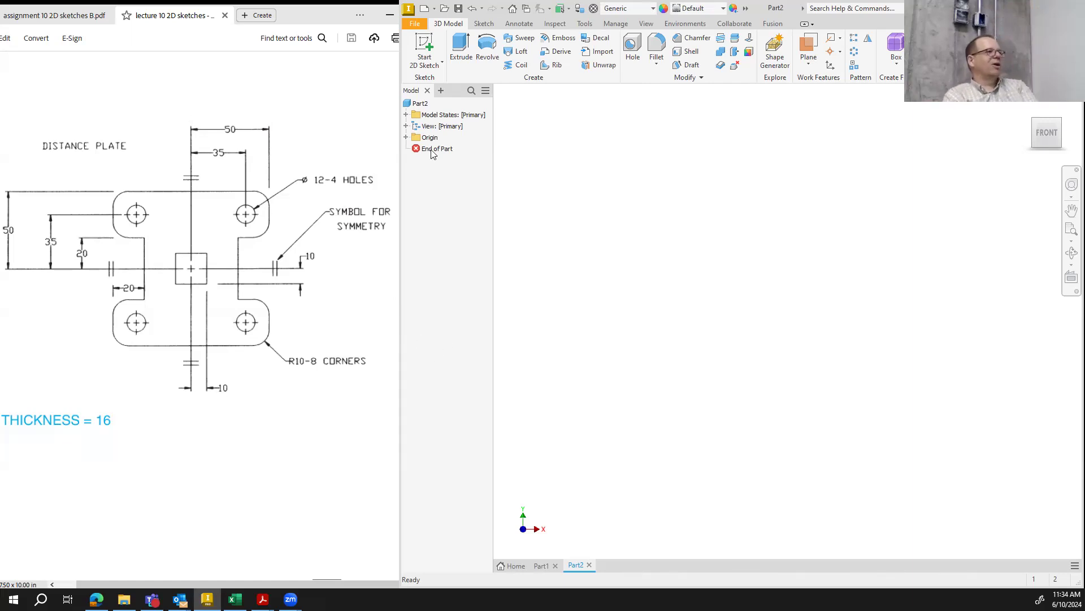
left_click(424, 45)
left_click(686, 270)
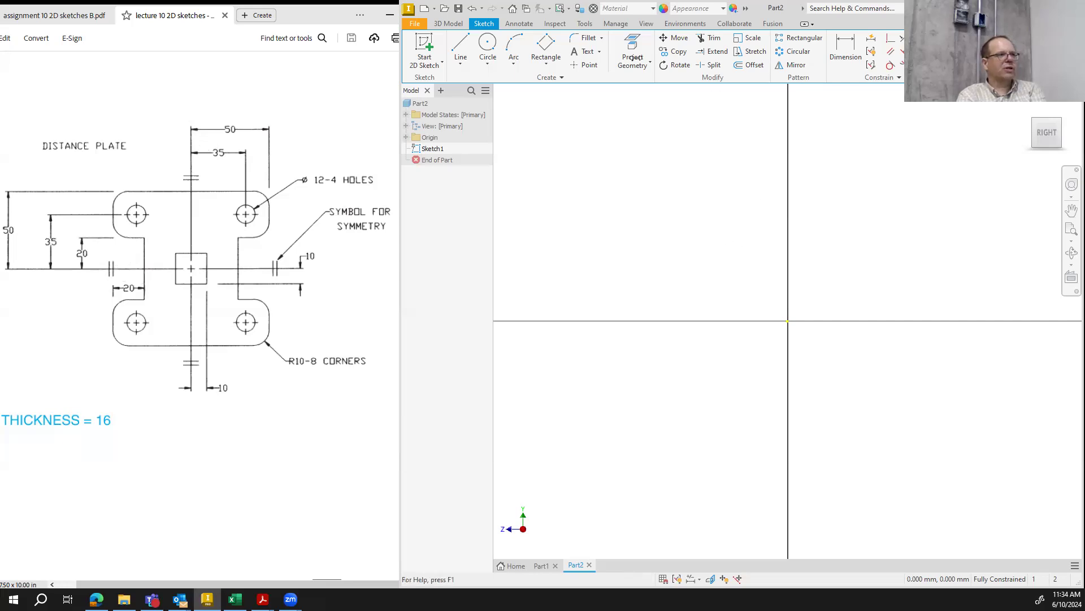
Draw a 30 mm line from the origin along the horizontal axis as the plate's half waist width
left_click(461, 48)
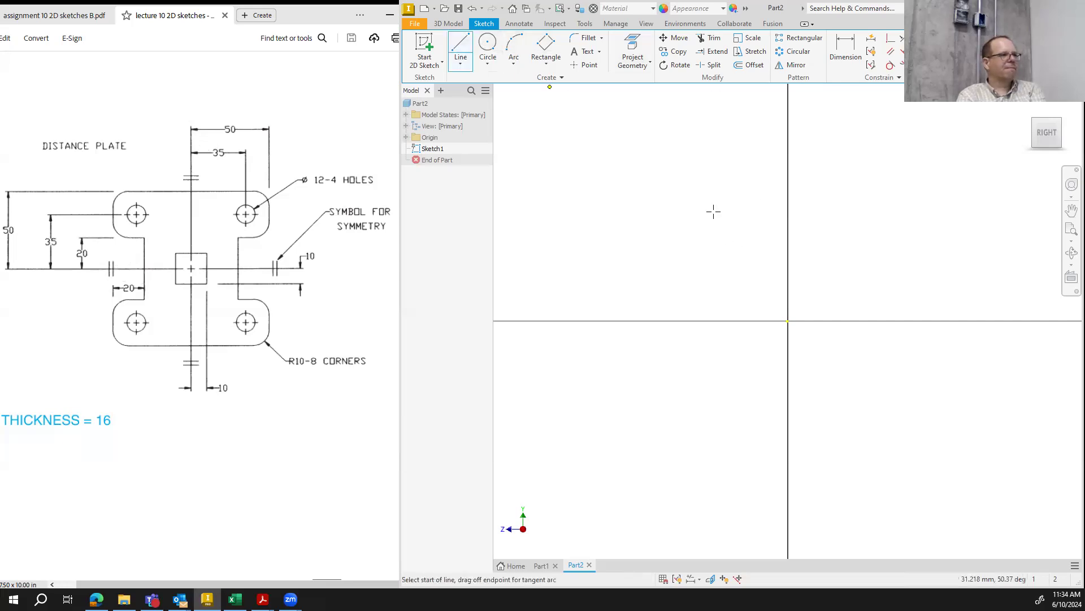
left_click(788, 320)
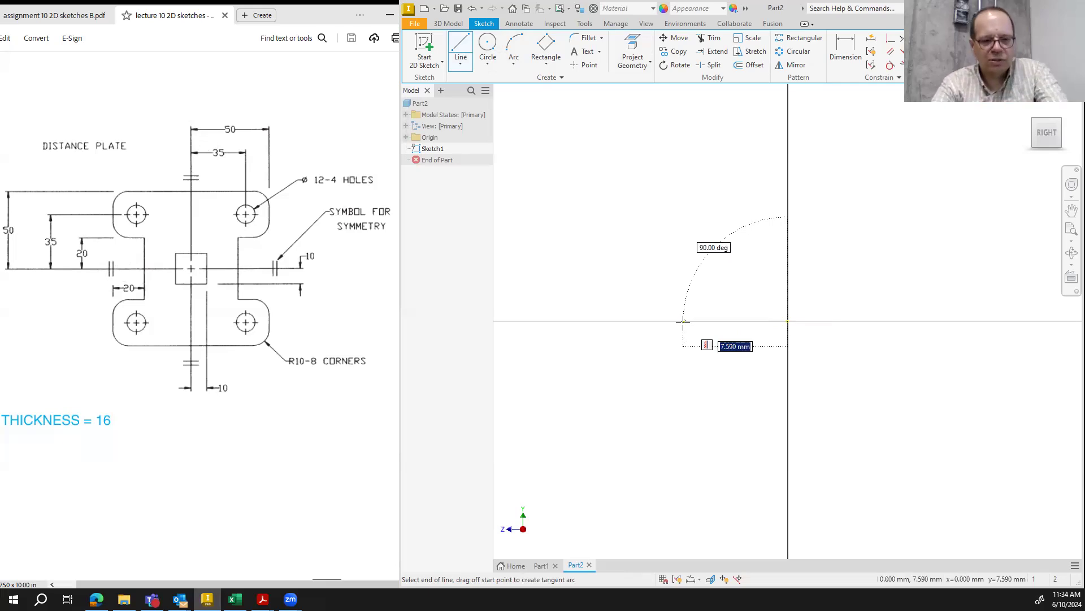
type("30")
key("Return")
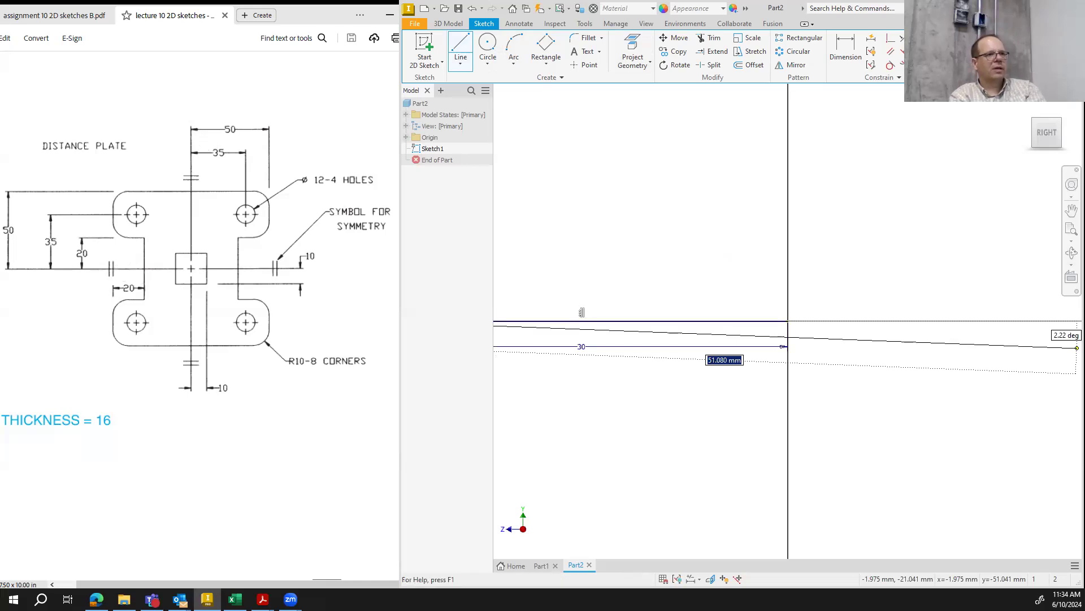
left_click(1048, 134)
middle_click_drag(732, 299, 788, 295)
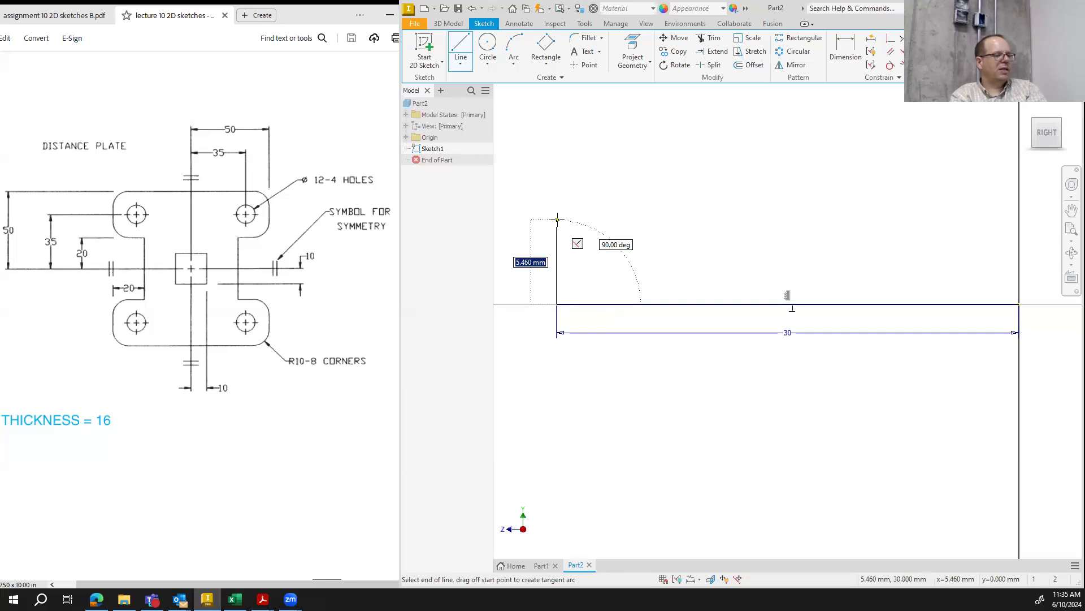
Continue the profile with a 20 mm line straight up and a 20 mm line horizontally outward
type("20")
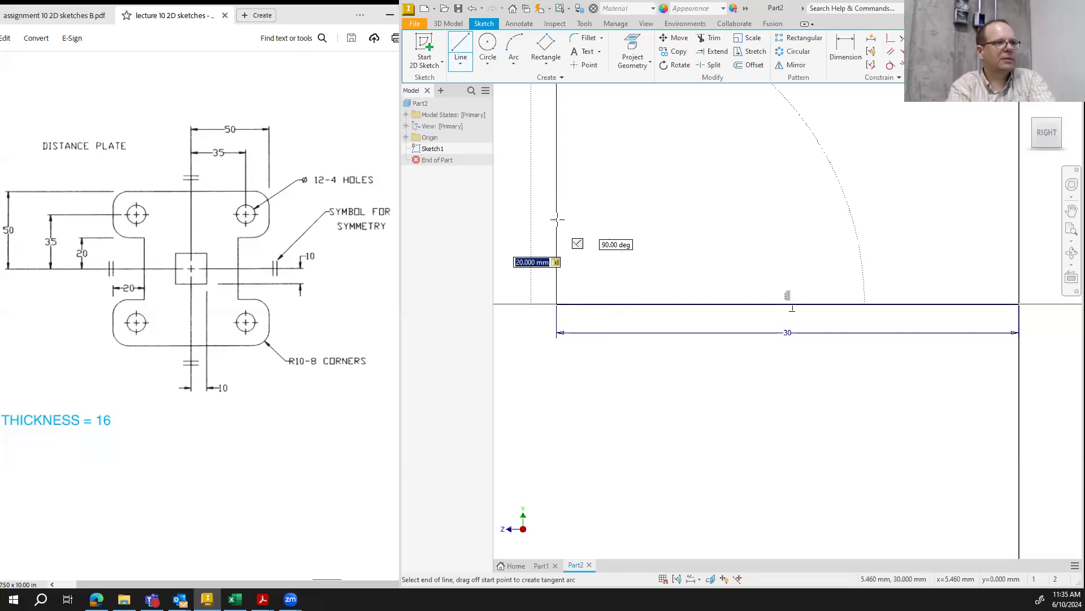
key("Return")
left_click(1043, 134)
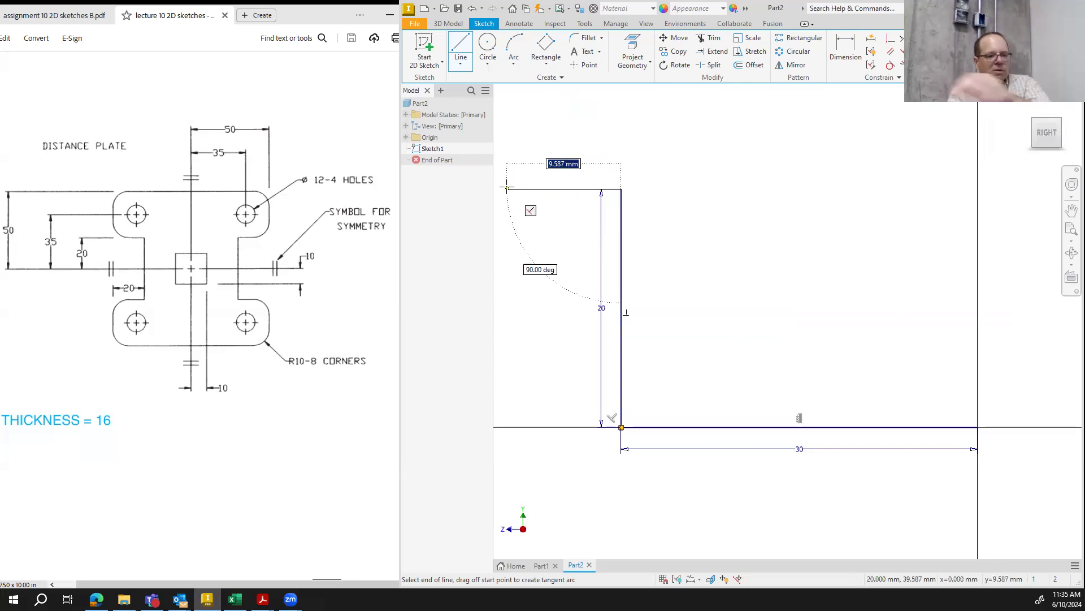
type("20")
key("Tab")
left_click(507, 186)
left_click(1050, 138)
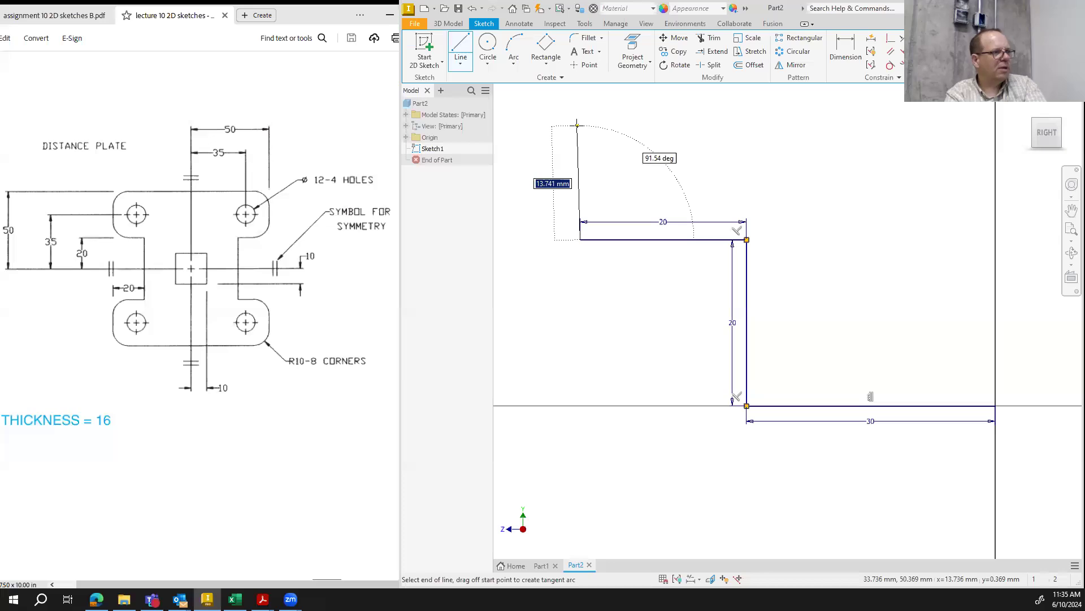
Add a 30 mm vertical line upward as the outer edge of the quarter plate and end the line chain
type("30")
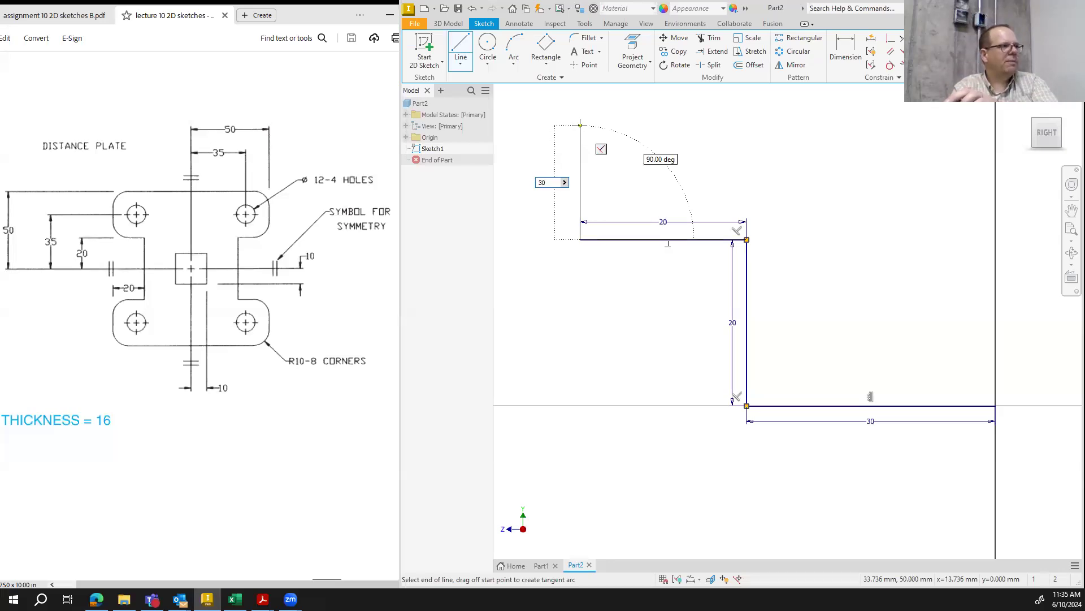
key("Return")
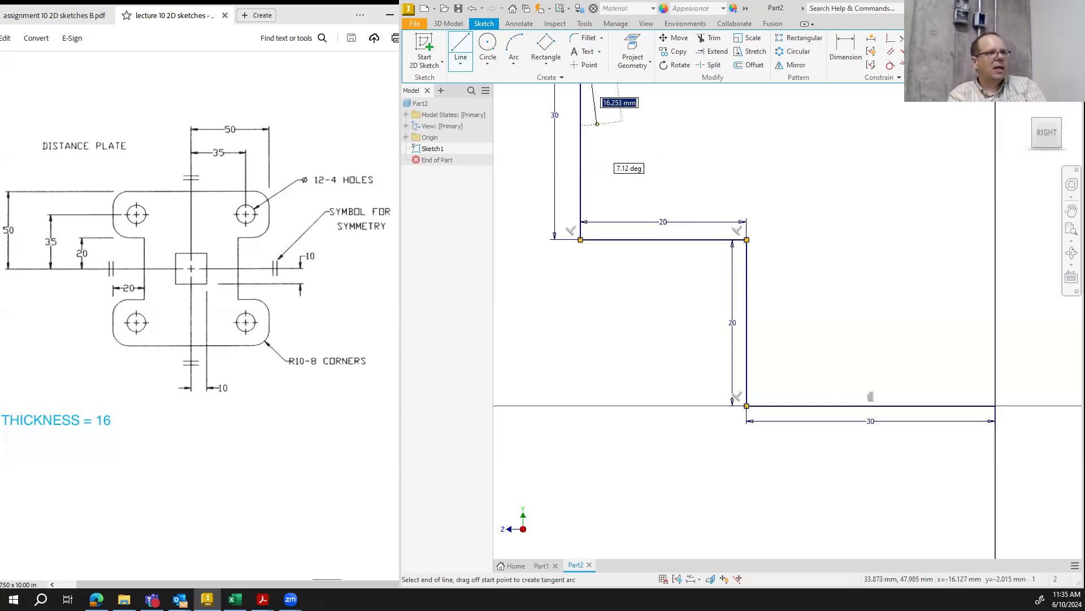
key("Escape")
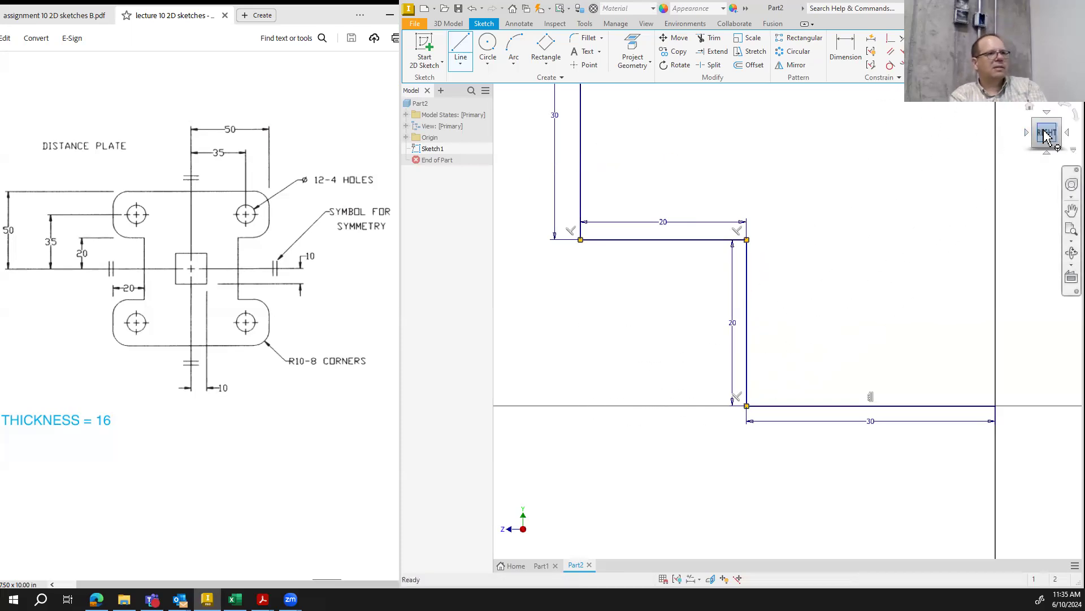
Draw the 50 mm top edge from the outer edge to the vertical axis and close the quarter profile at the origin
left_click(1033, 138)
left_click(645, 160)
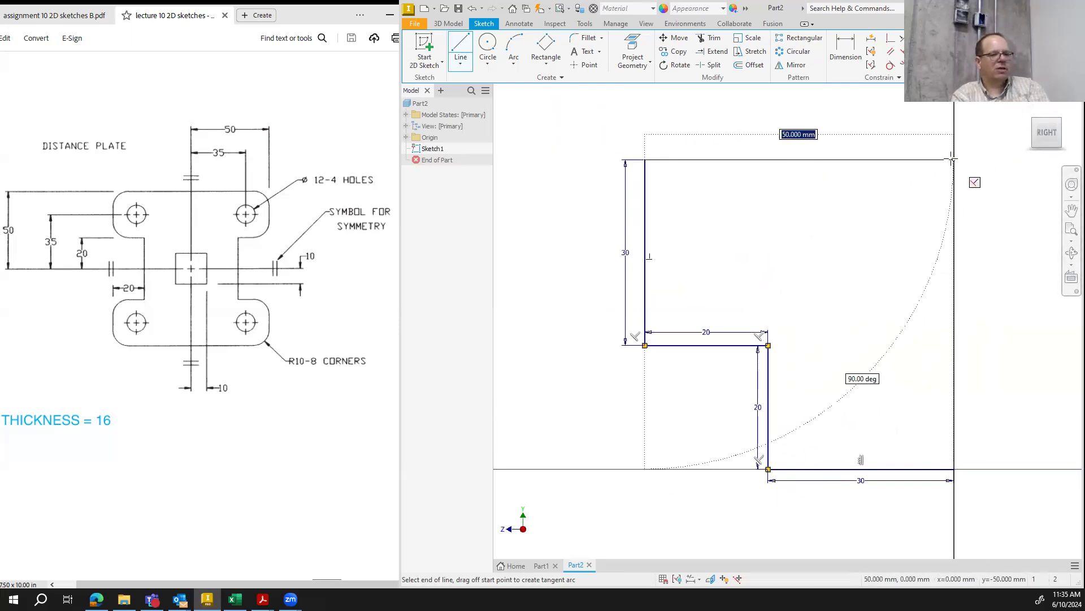
type("50")
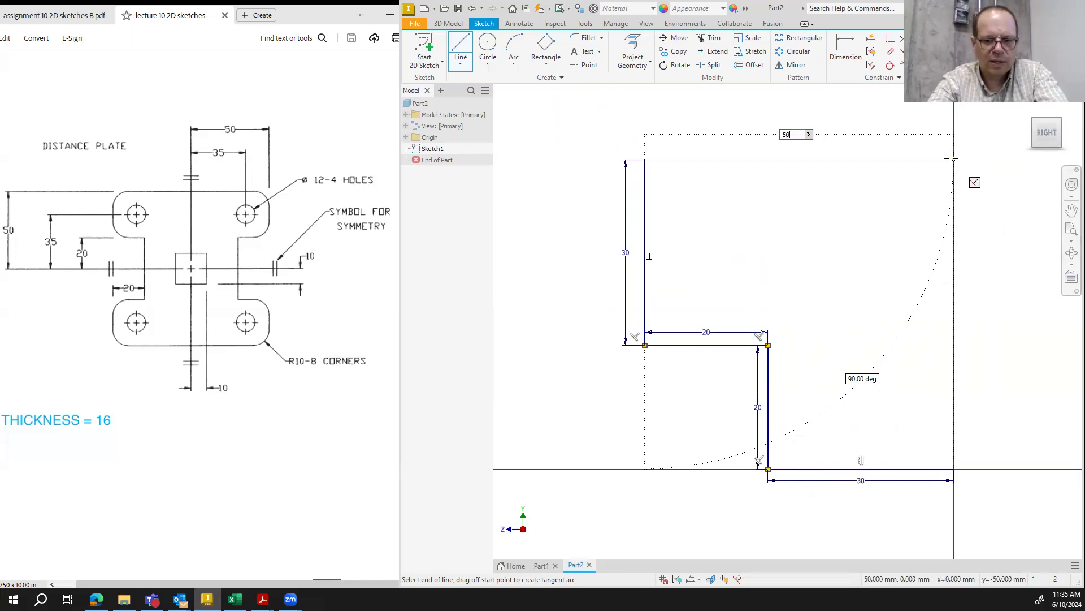
key("Return")
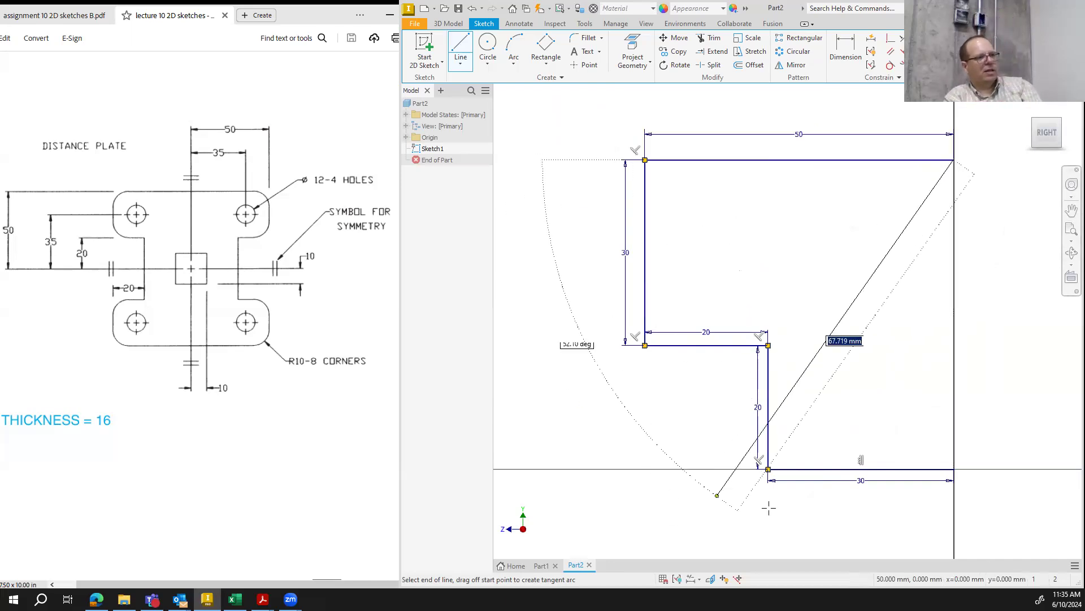
left_click(953, 468)
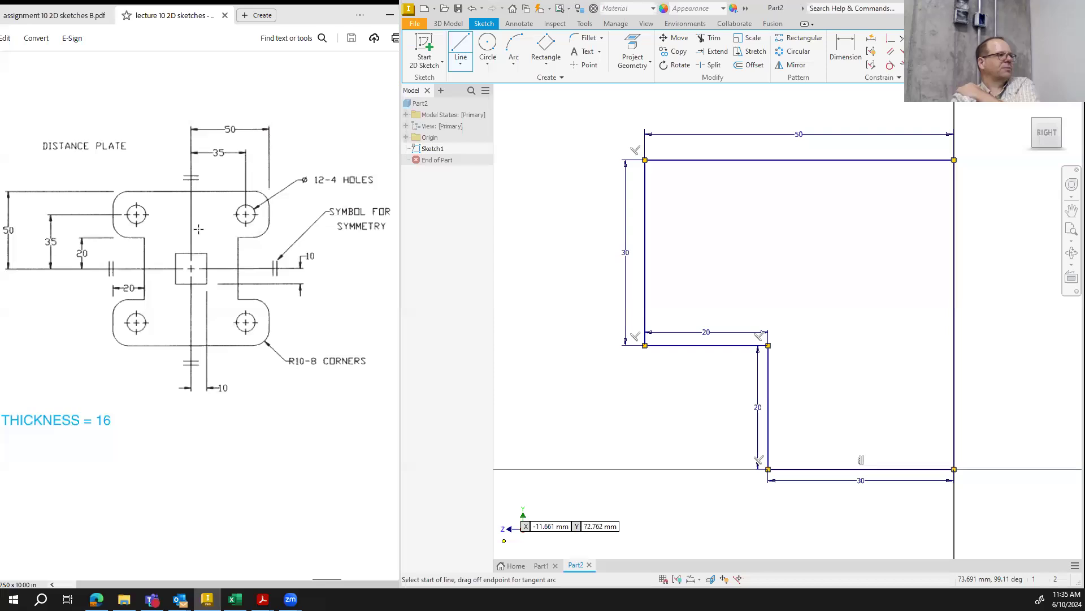
Start a center-point circle for the corner hole inside the quarter profile
left_click(487, 44)
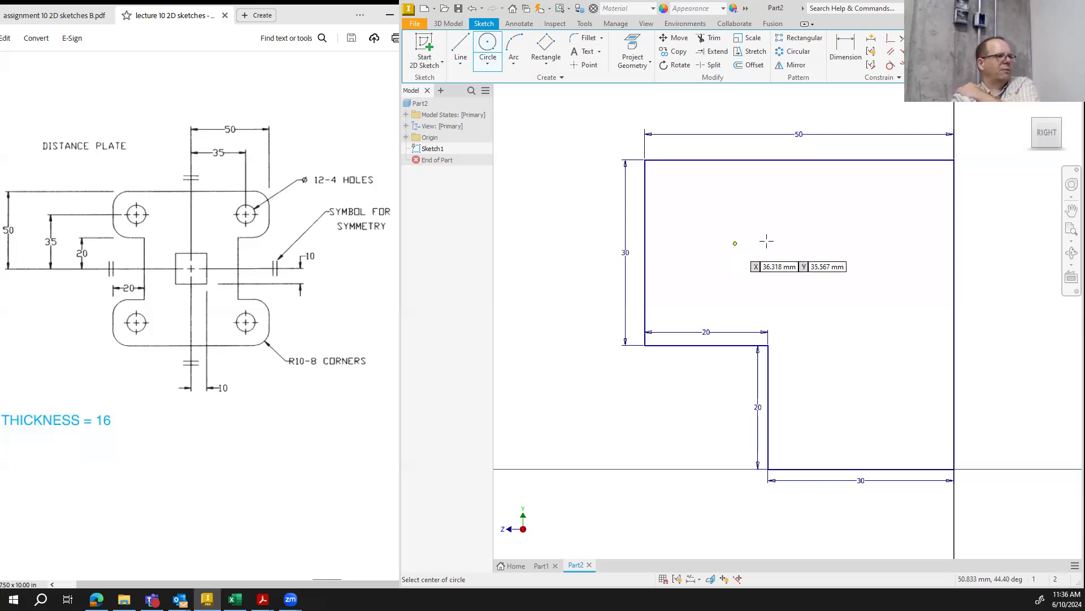
Draw a 12 mm diameter circle for the hole inside the upper-left part of the profile
left_click(706, 226)
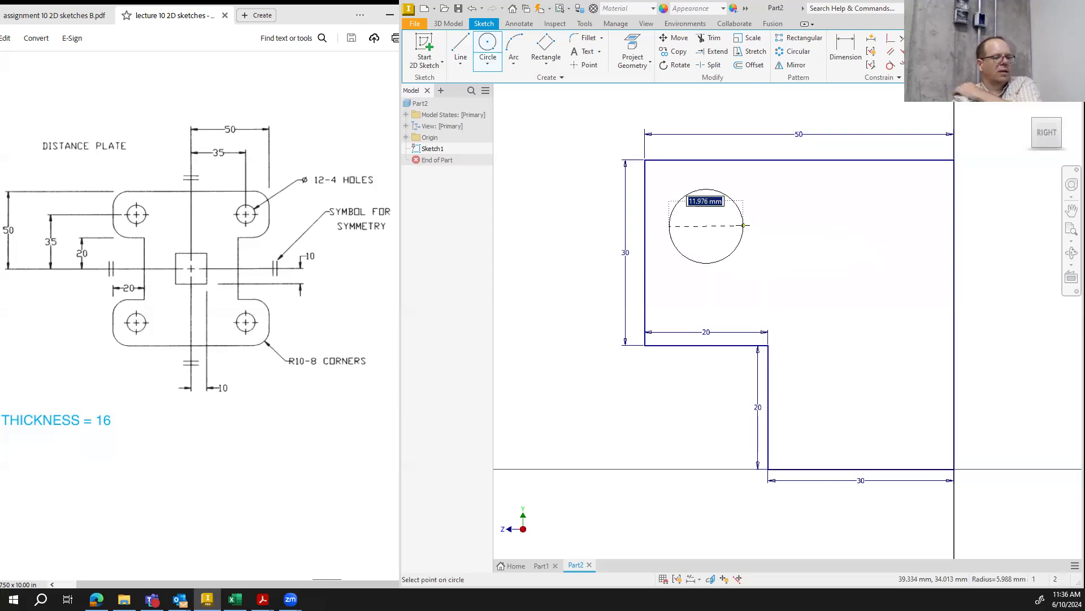
type("12")
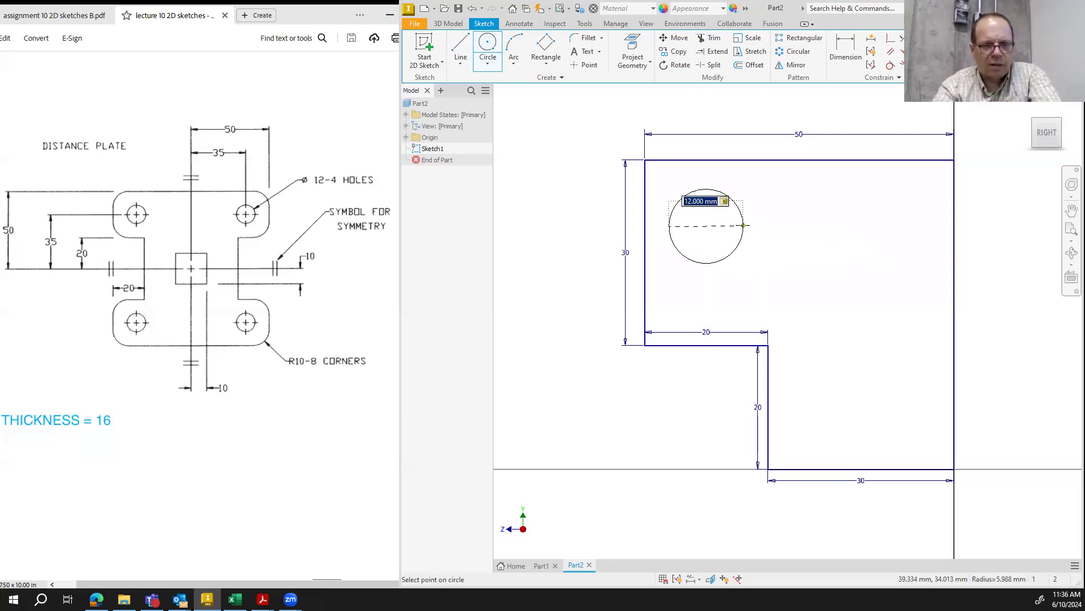
key("Return")
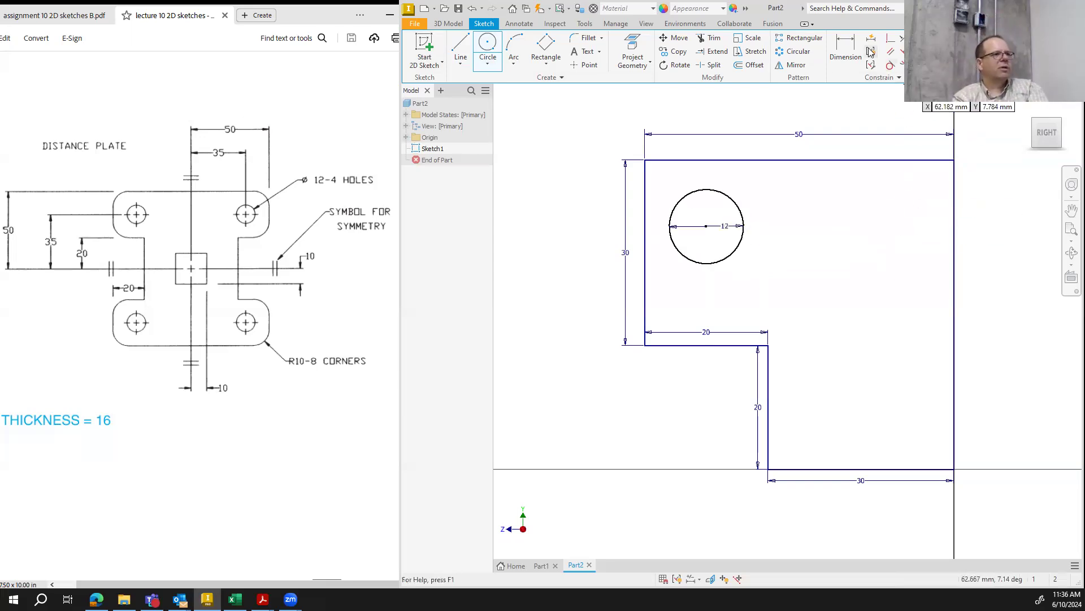
Dimension the circle's centre 35 mm vertically from the profile's bottom edge
left_click(846, 49)
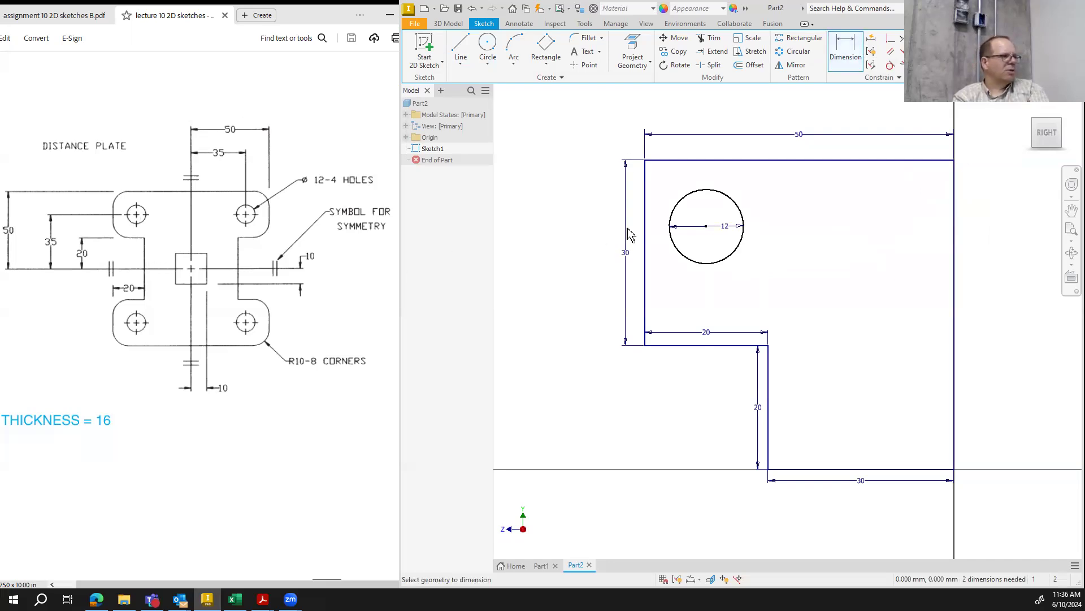
left_click(706, 227)
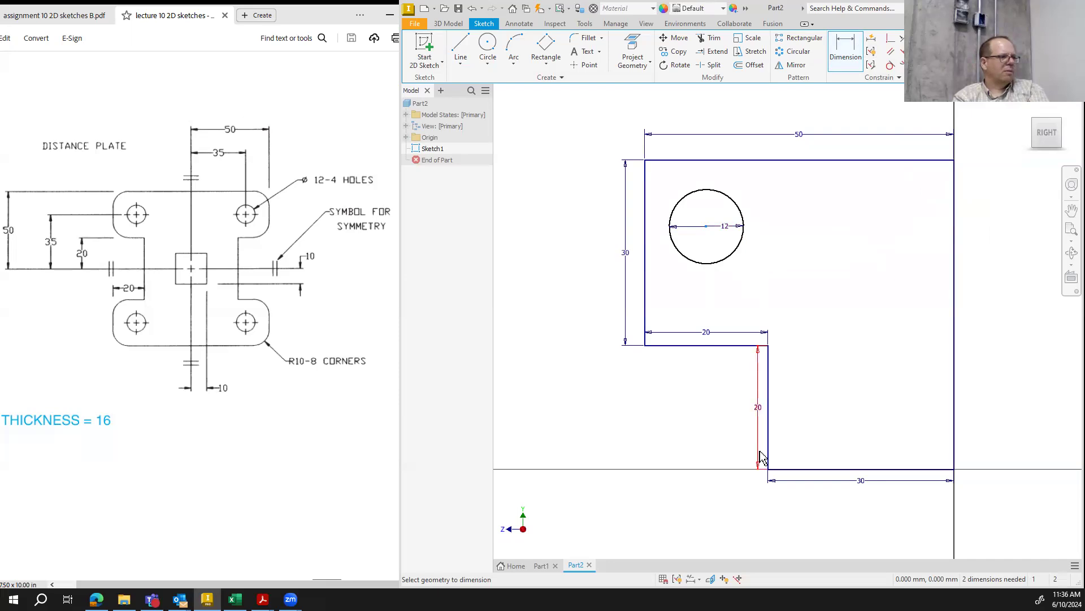
left_click(805, 469)
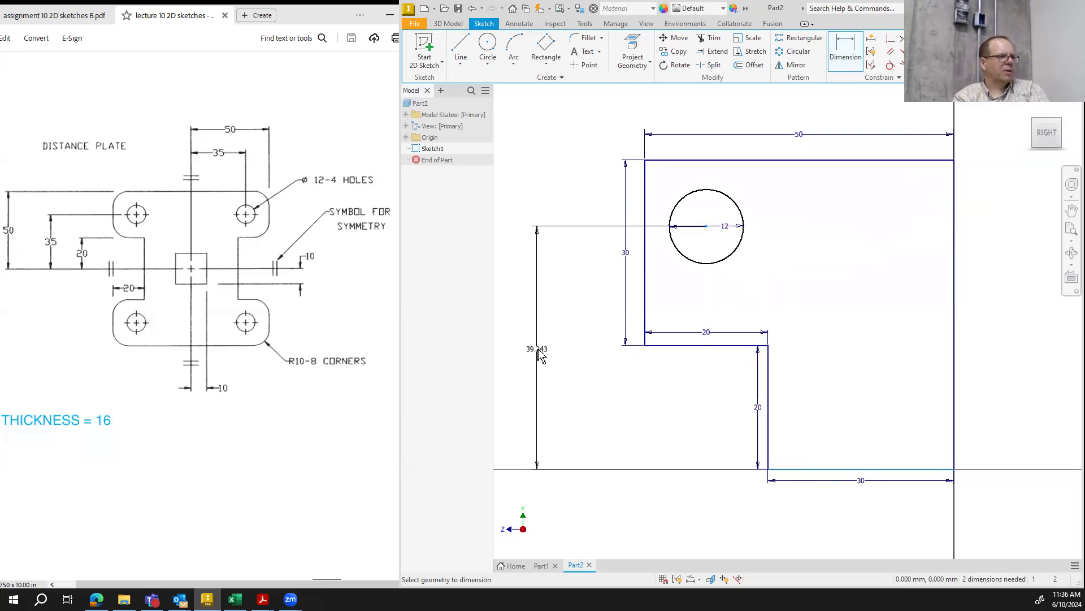
left_click(537, 351)
type("35")
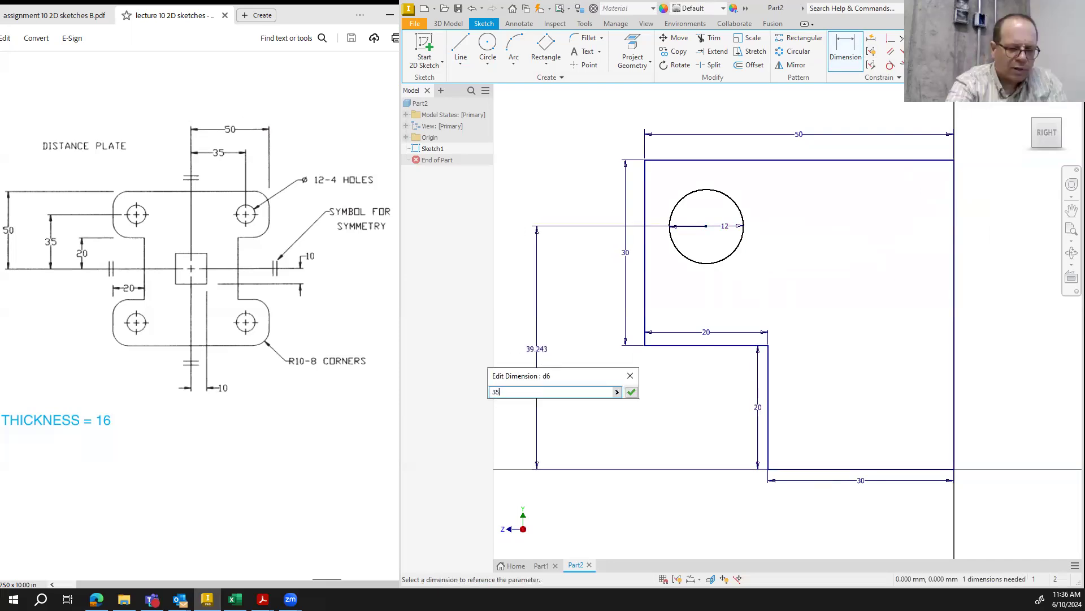
key("Return")
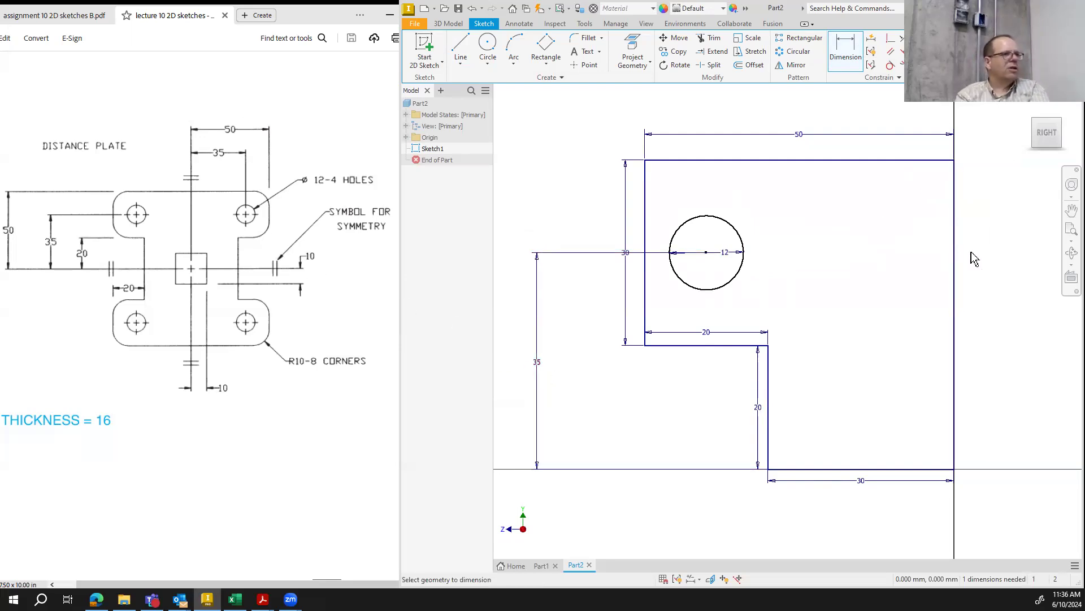
left_click(843, 52)
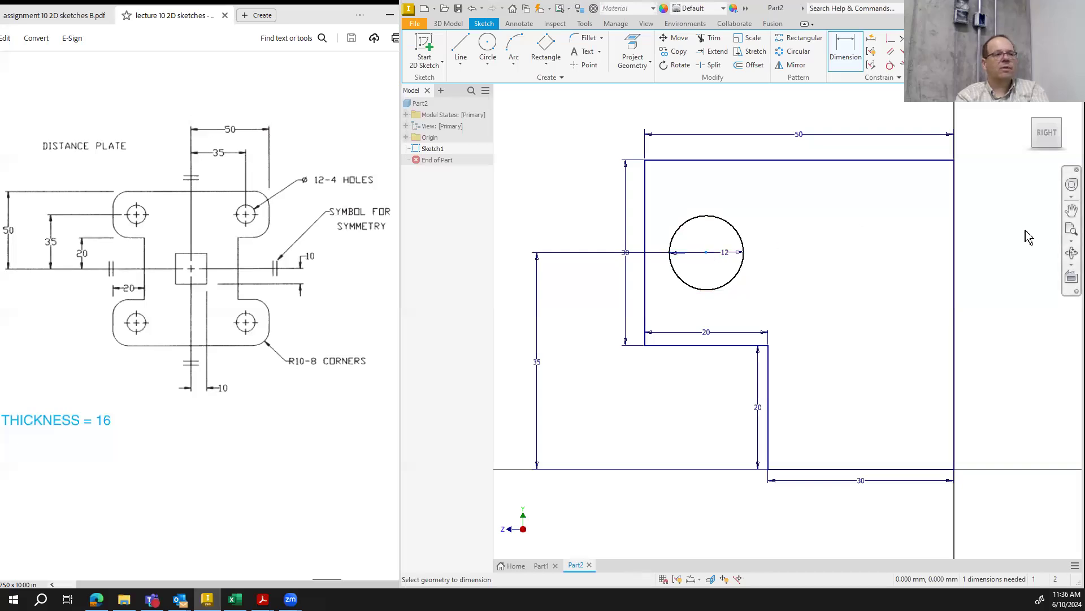
left_click(955, 281)
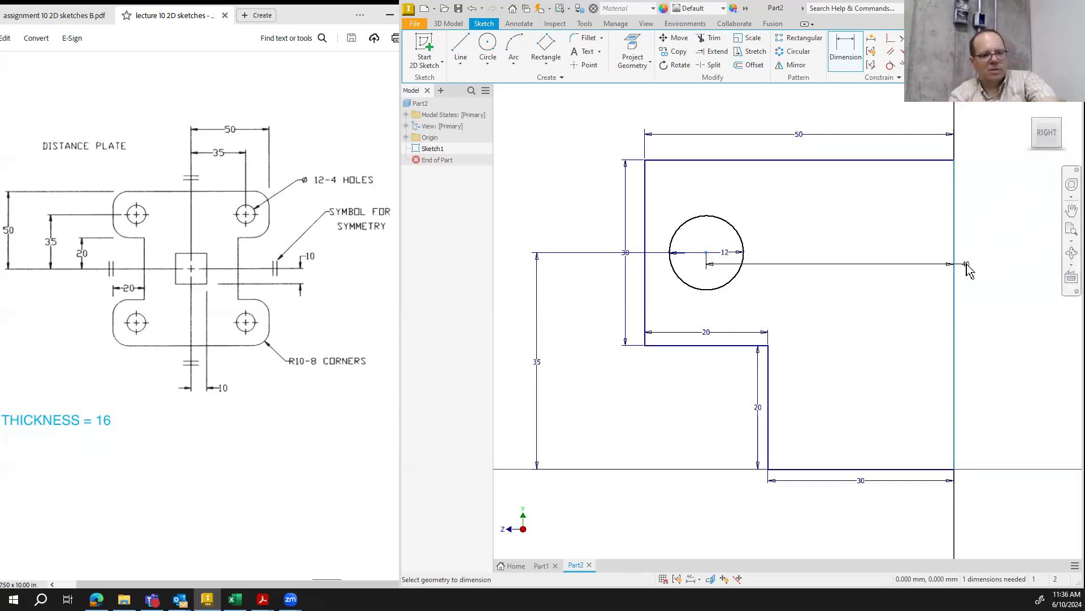
key("Escape")
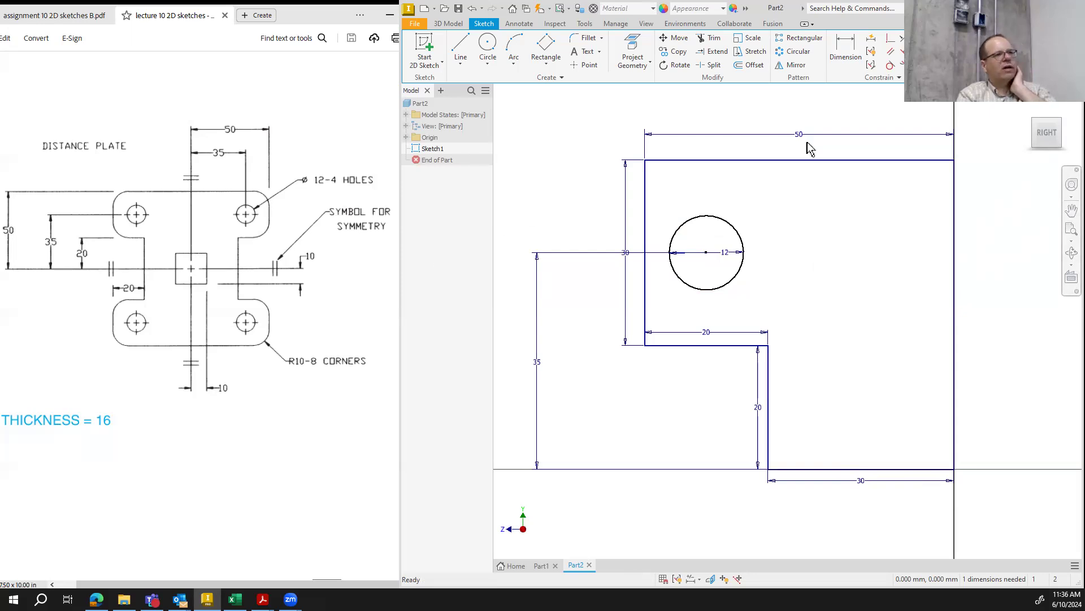
Dimension the circle's centre 35 mm horizontally from the profile's vertical centre line, placing the dimension above the circle
left_click(846, 51)
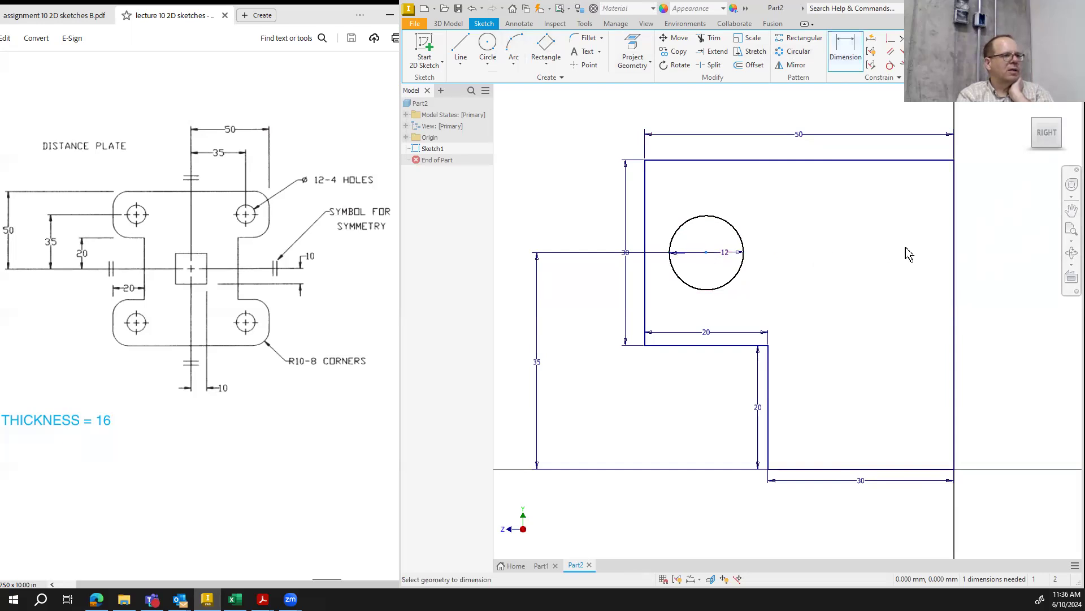
left_click(955, 277)
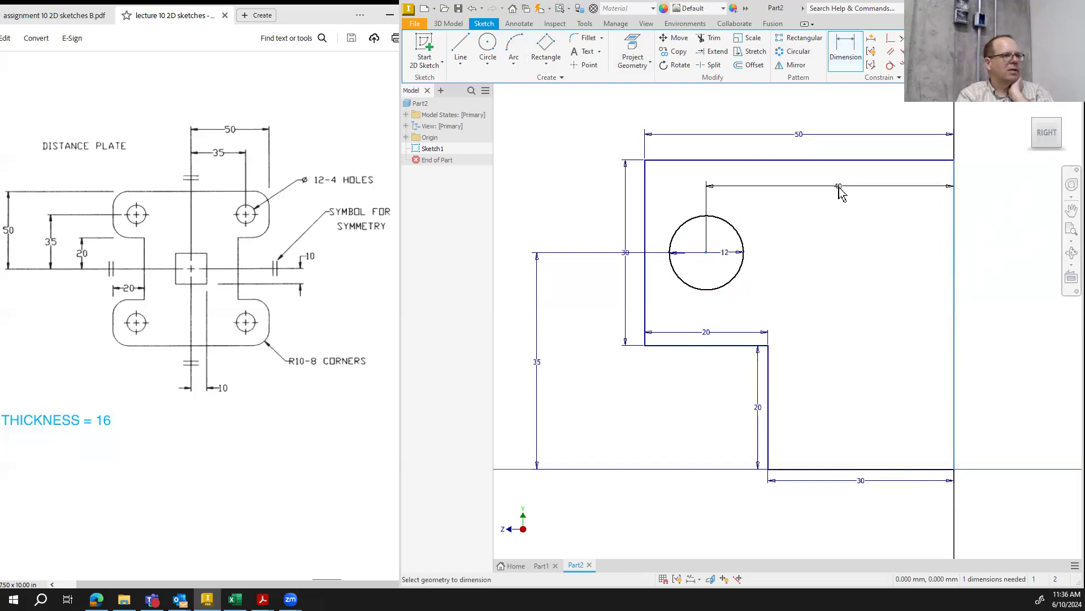
left_click(840, 190)
type("35")
key("Return")
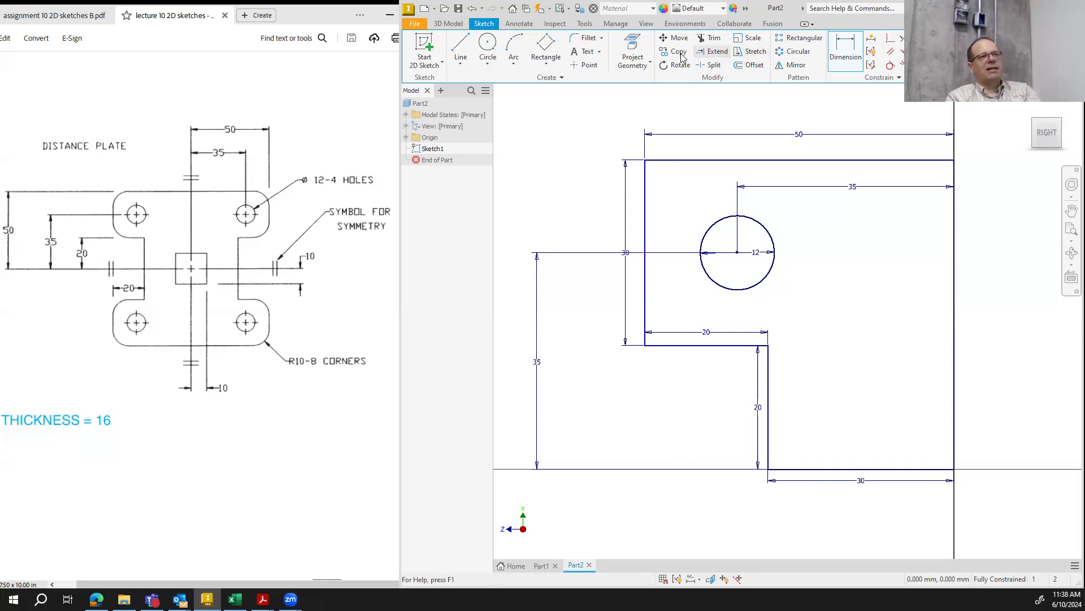
Fillet the two outer corners at the left end of the profile with a 10 mm radius
left_click(582, 43)
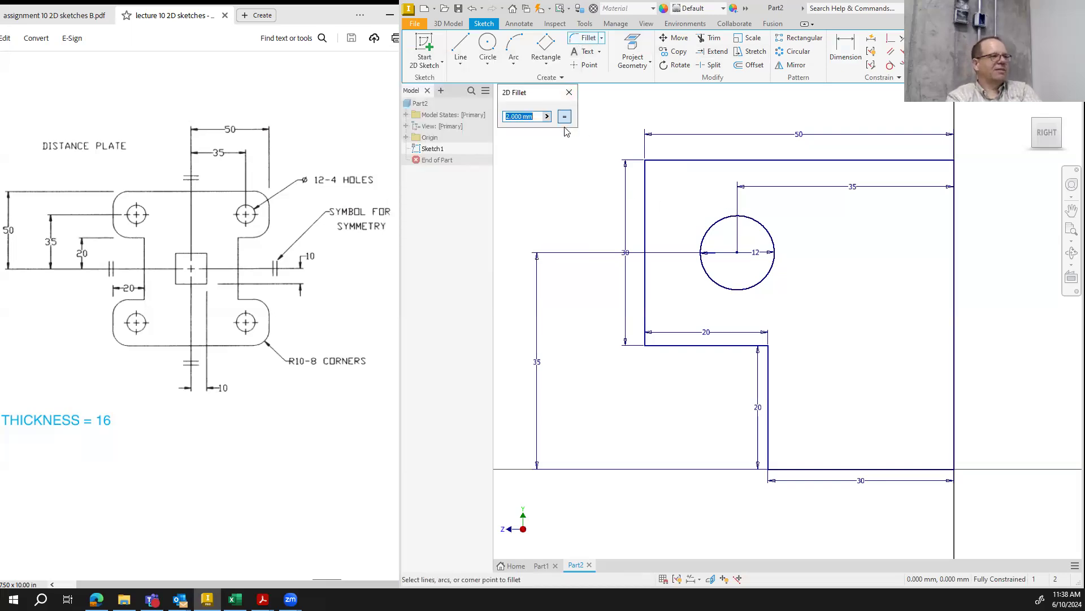
type("10")
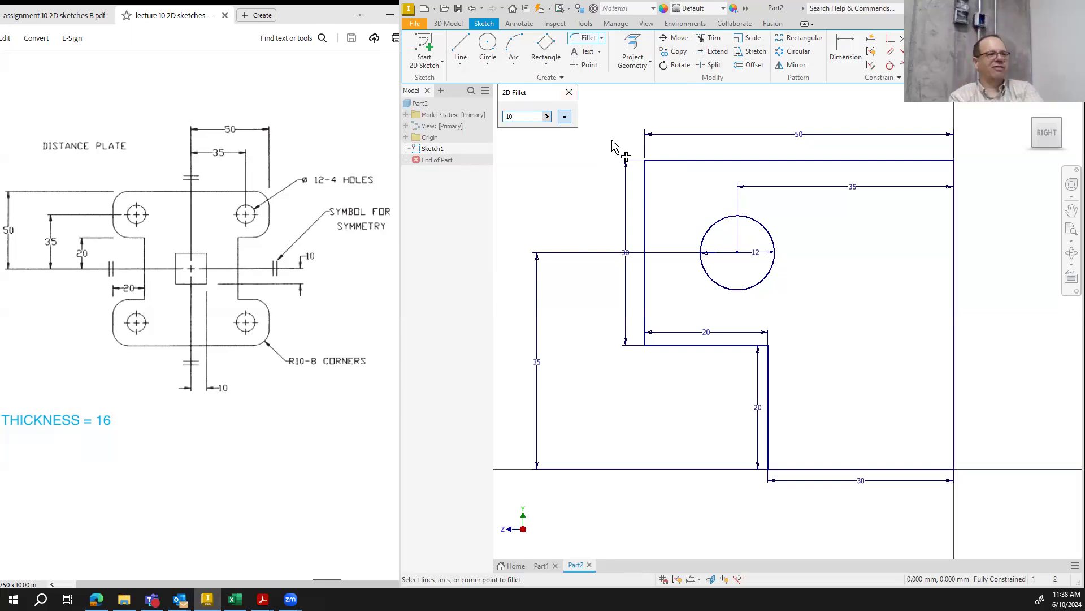
left_click(677, 163)
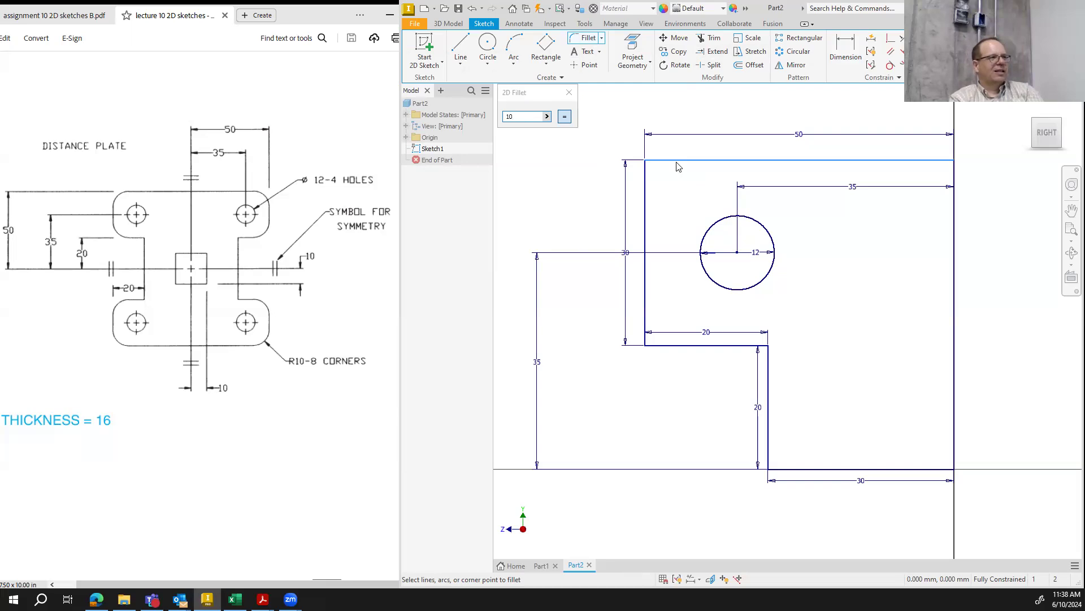
left_click(646, 209)
left_click(645, 309)
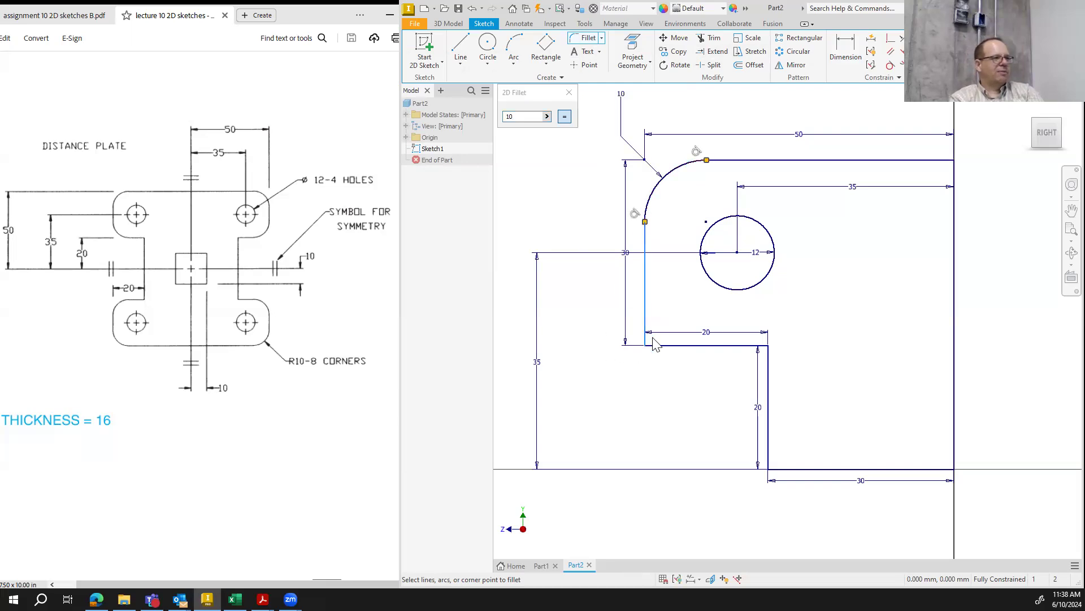
left_click(701, 346)
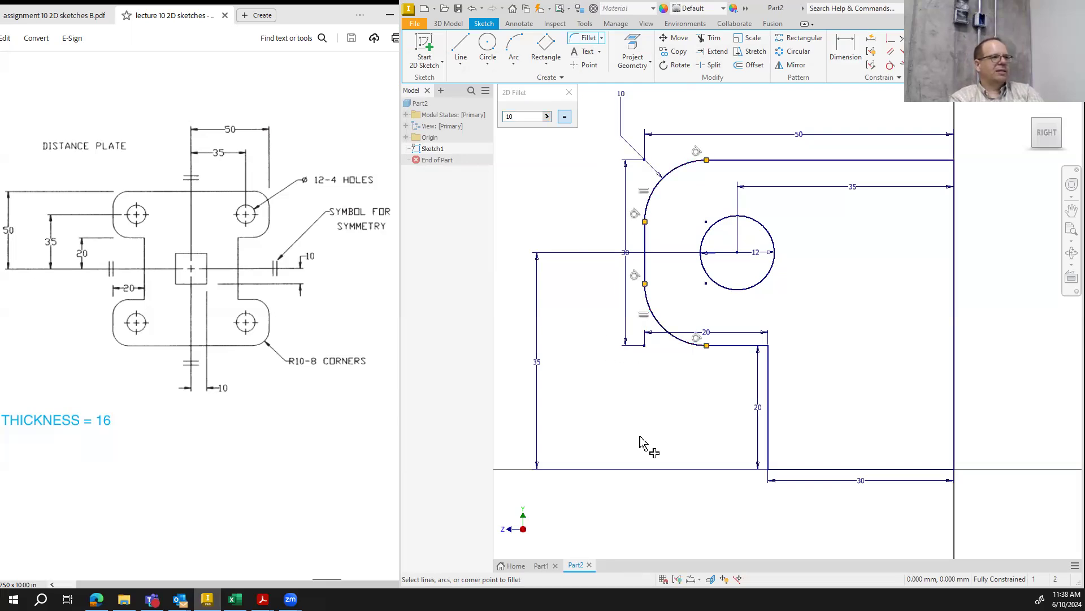
left_click(569, 93)
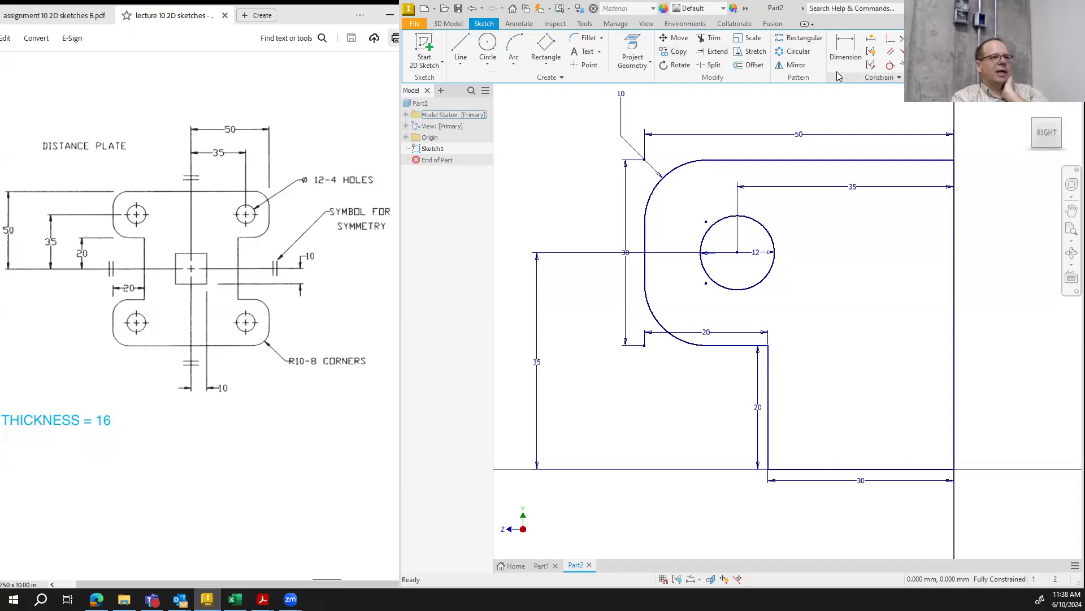
Try to mirror the filleted outline and the hole about the profile's vertical centre line
left_click(797, 66)
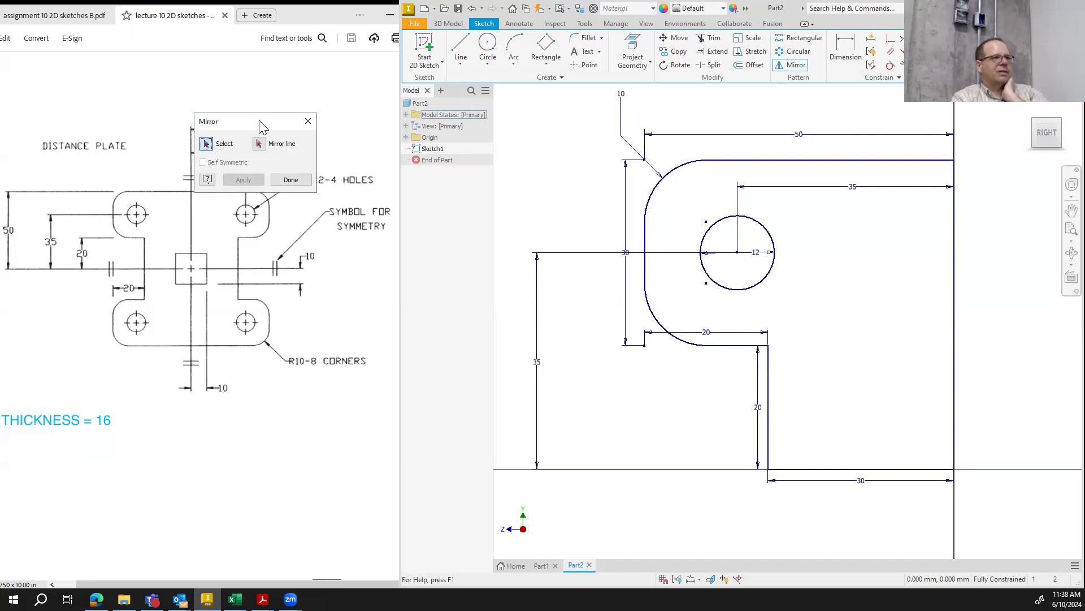
left_click_drag(259, 119, 514, 156)
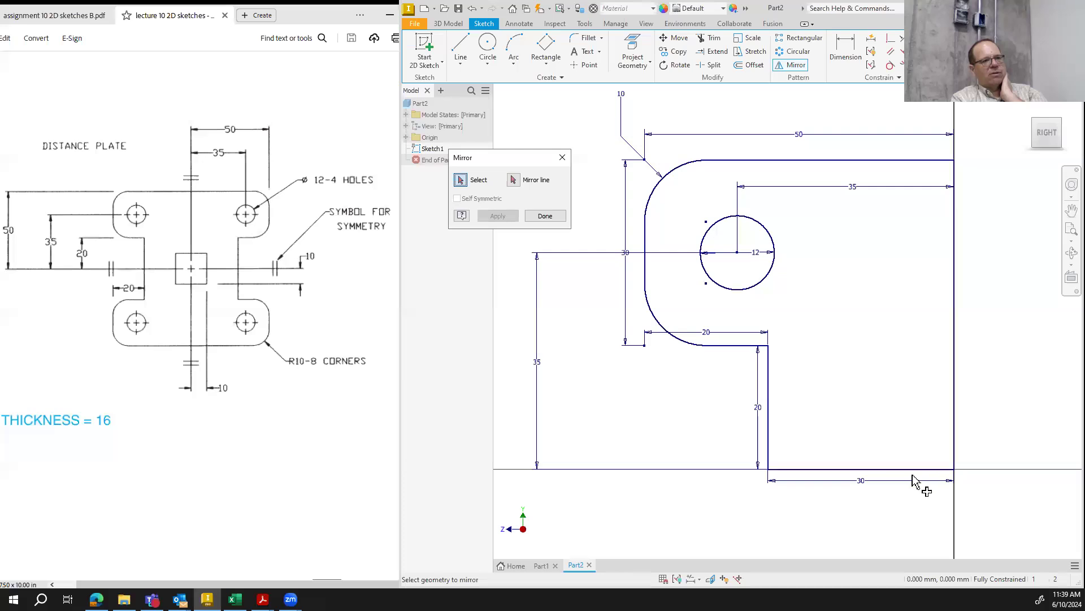
left_click(767, 162)
left_click(657, 179)
left_click(645, 274)
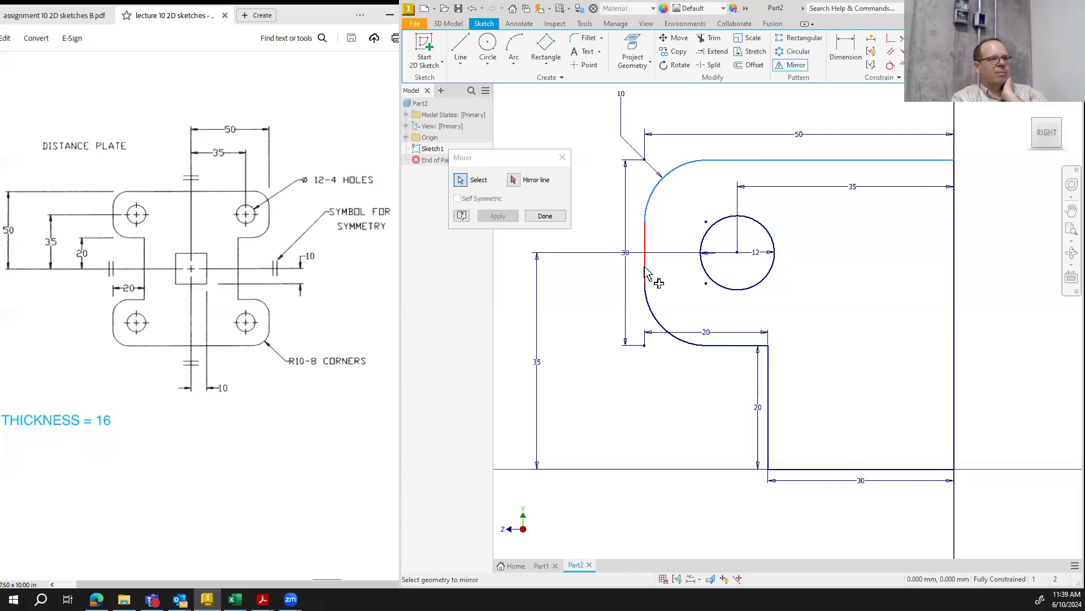
left_click(680, 341)
left_click(729, 346)
left_click(769, 390)
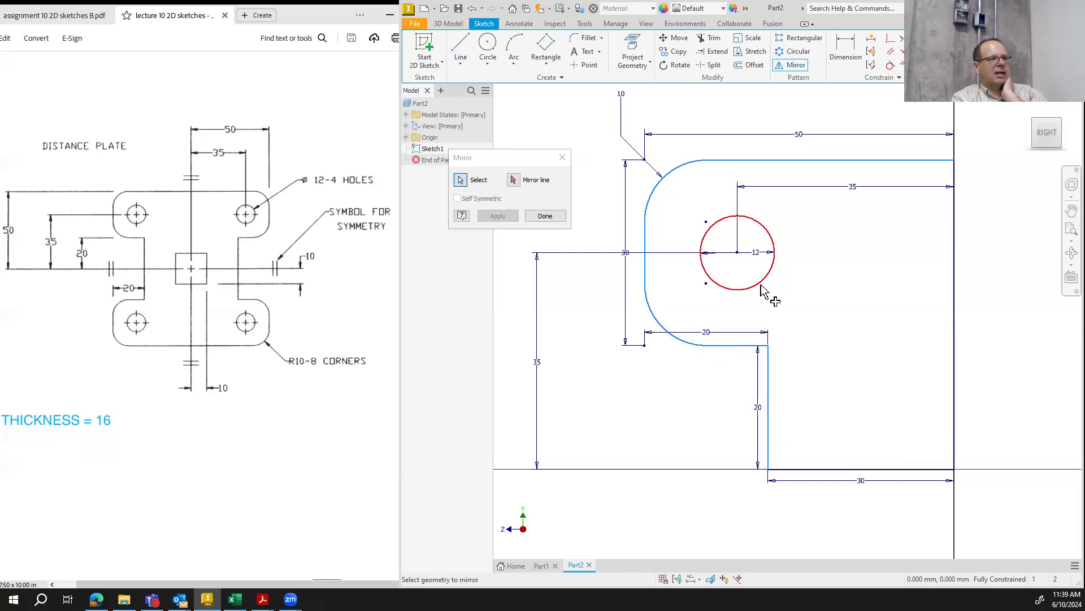
left_click(762, 287)
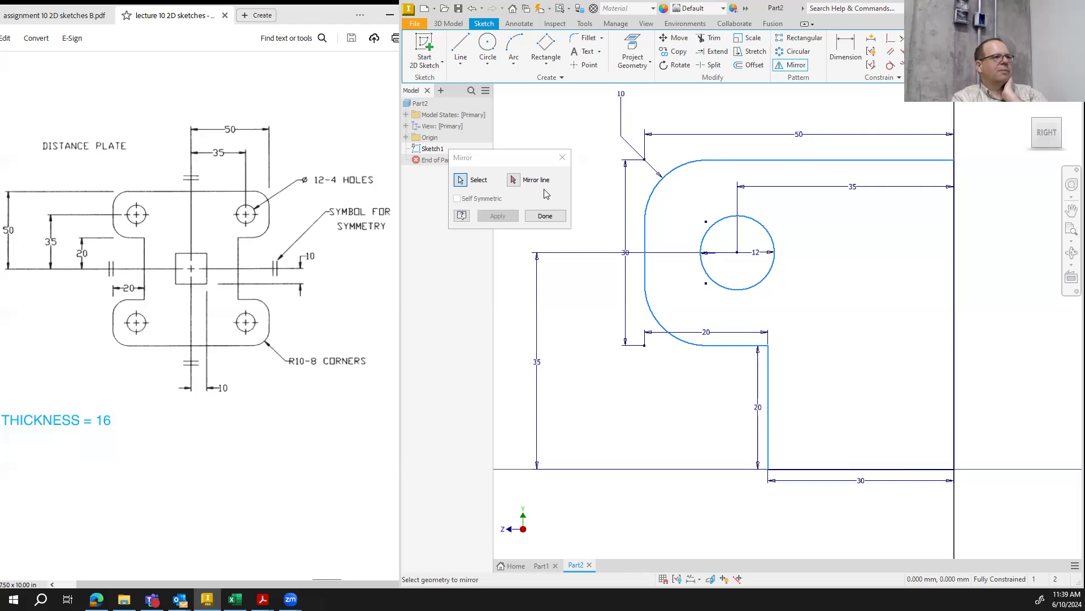
left_click(514, 179)
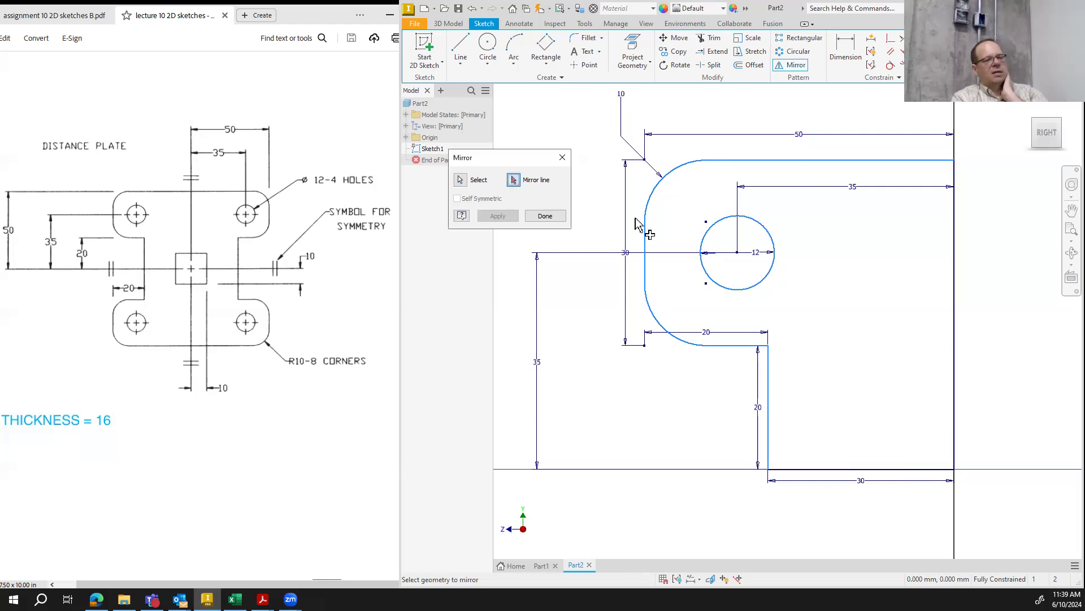
left_click(955, 328)
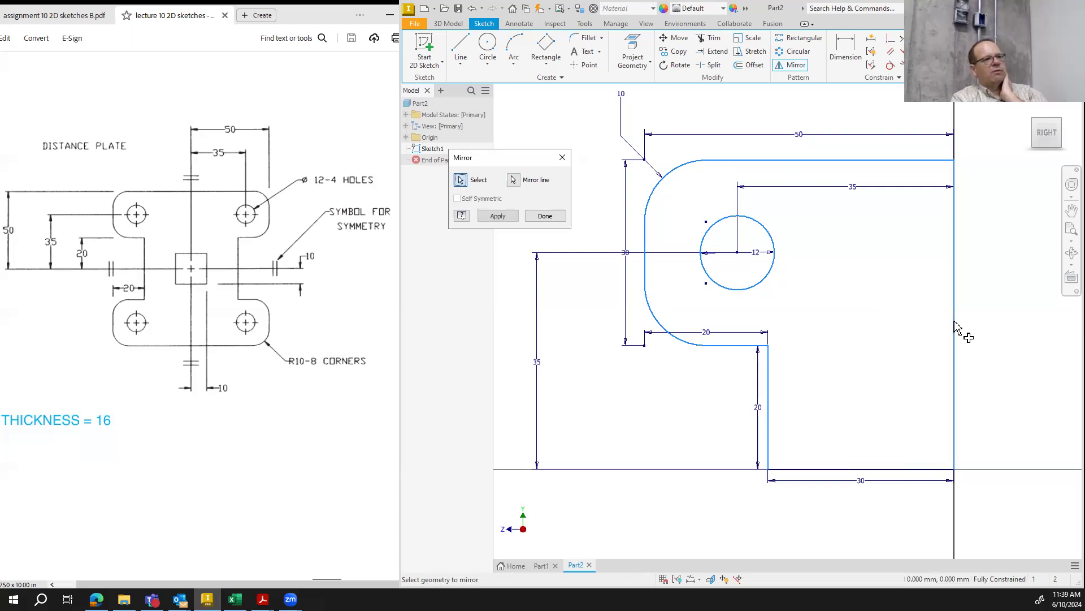
left_click(551, 217)
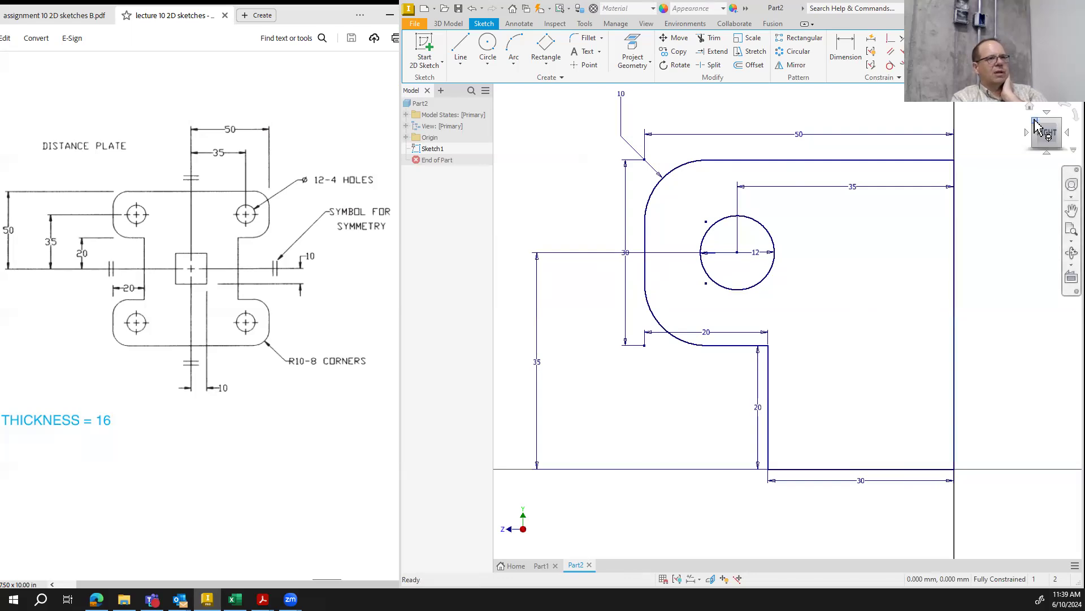
Mirror the top edge, both fillets, the left and notch edges and the 12 mm circle about the vertical centre line
left_click(1046, 134)
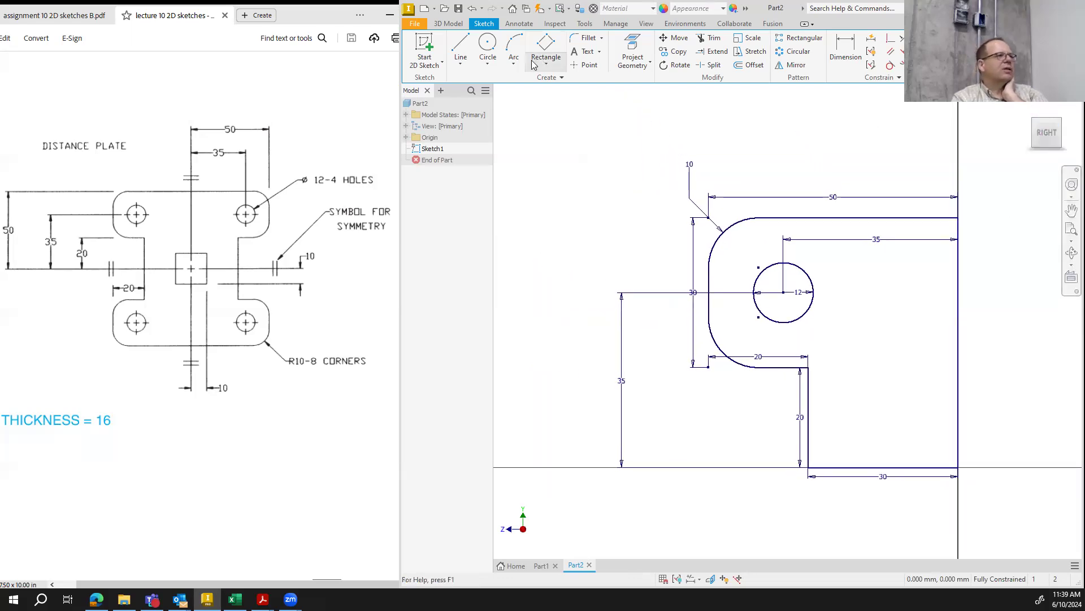
left_click(792, 65)
left_click(783, 218)
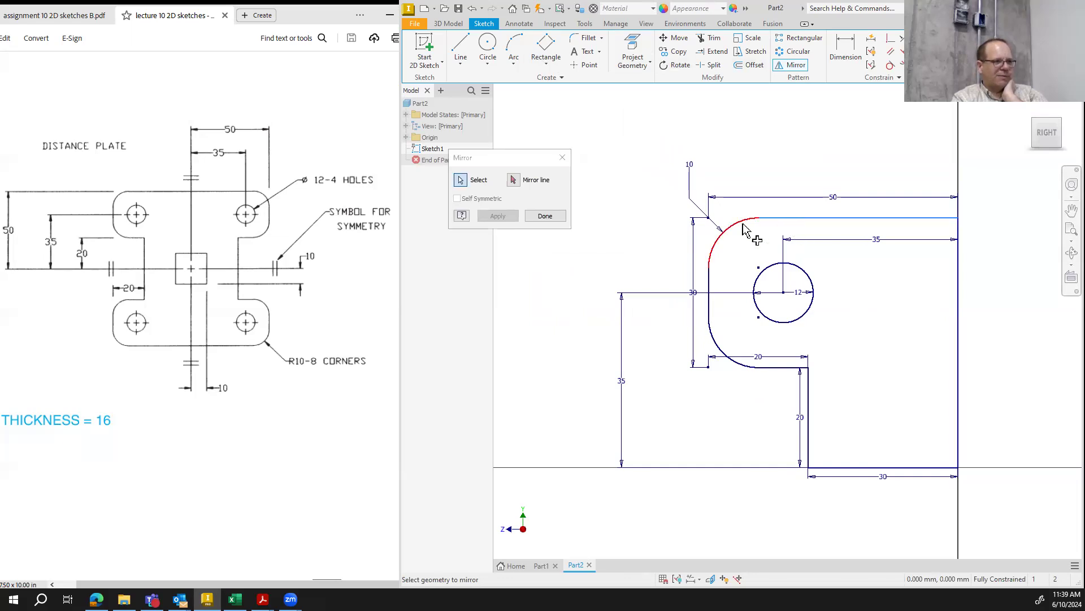
left_click(734, 227)
left_click(710, 289)
left_click(721, 348)
left_click(791, 368)
left_click(809, 396)
left_click(798, 321)
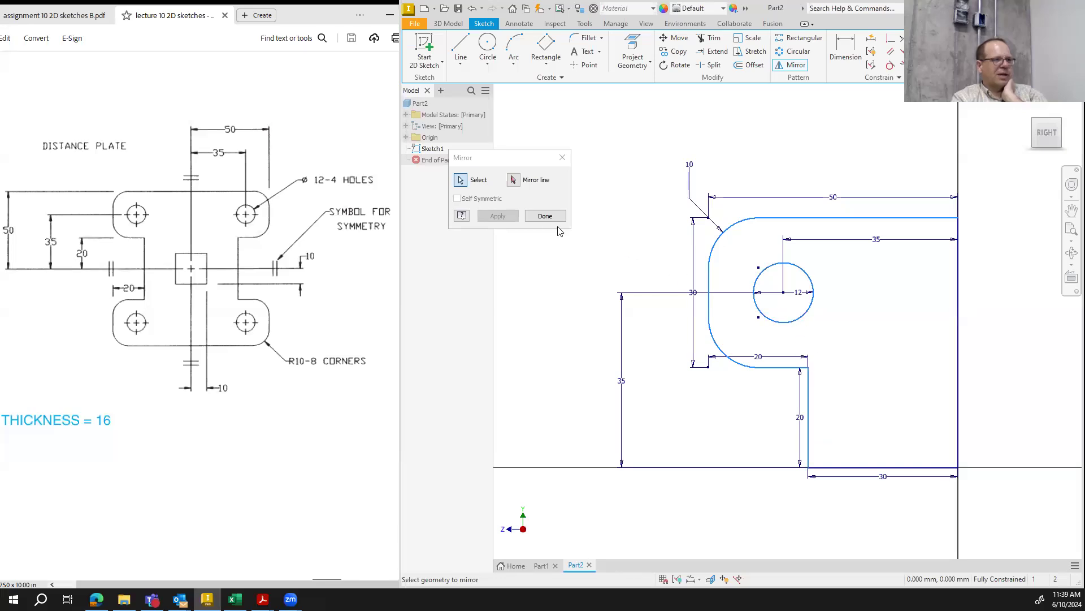
left_click(513, 180)
left_click(957, 331)
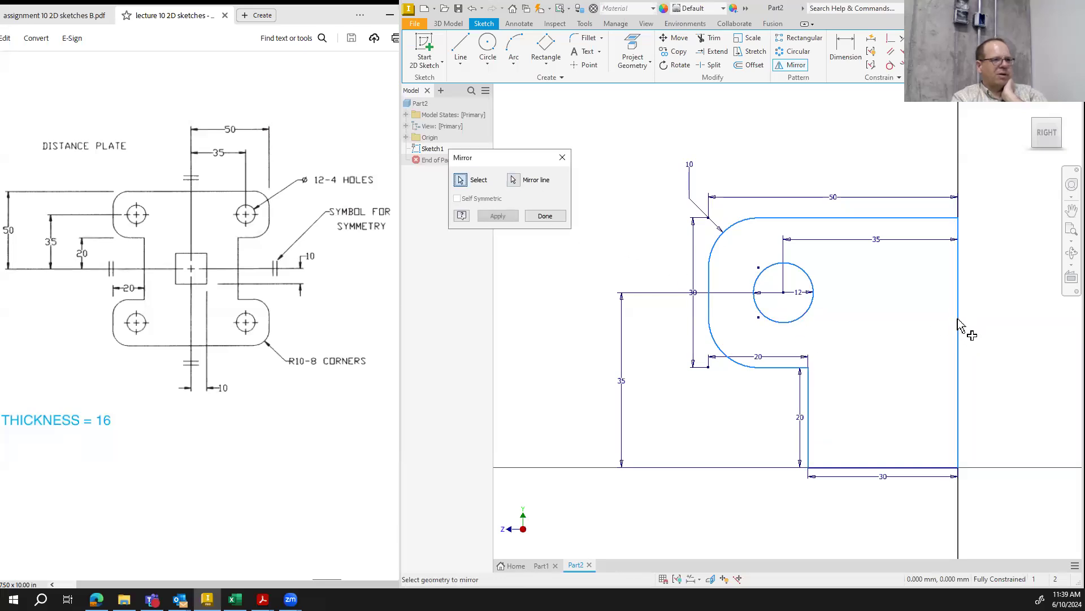
left_click(511, 216)
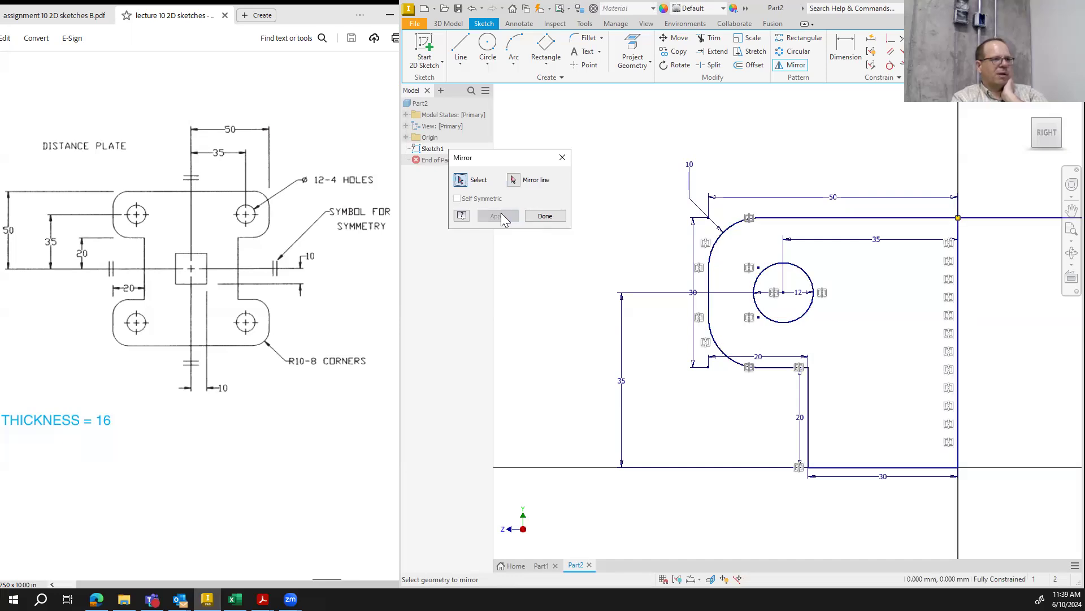
left_click(547, 218)
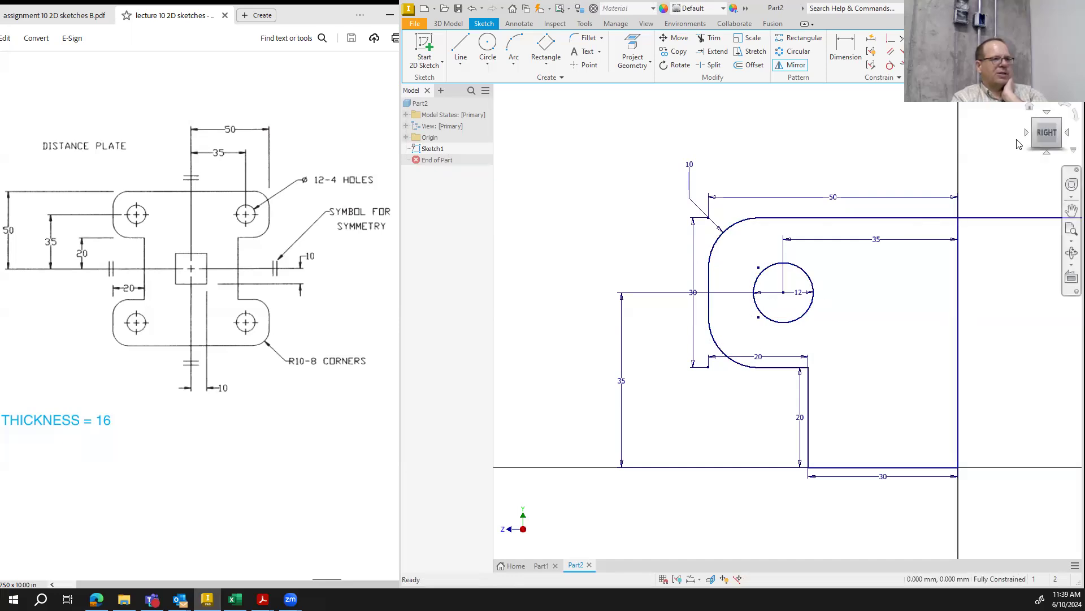
left_click(1046, 135)
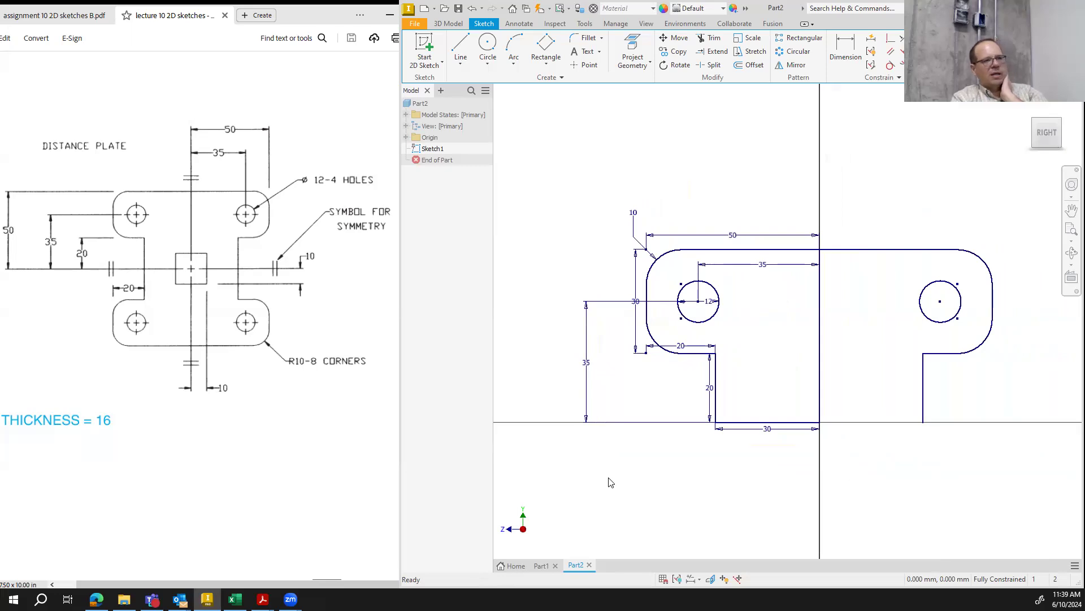
Delete the vertical centre line that divides the upper half of the profile
left_click(818, 310)
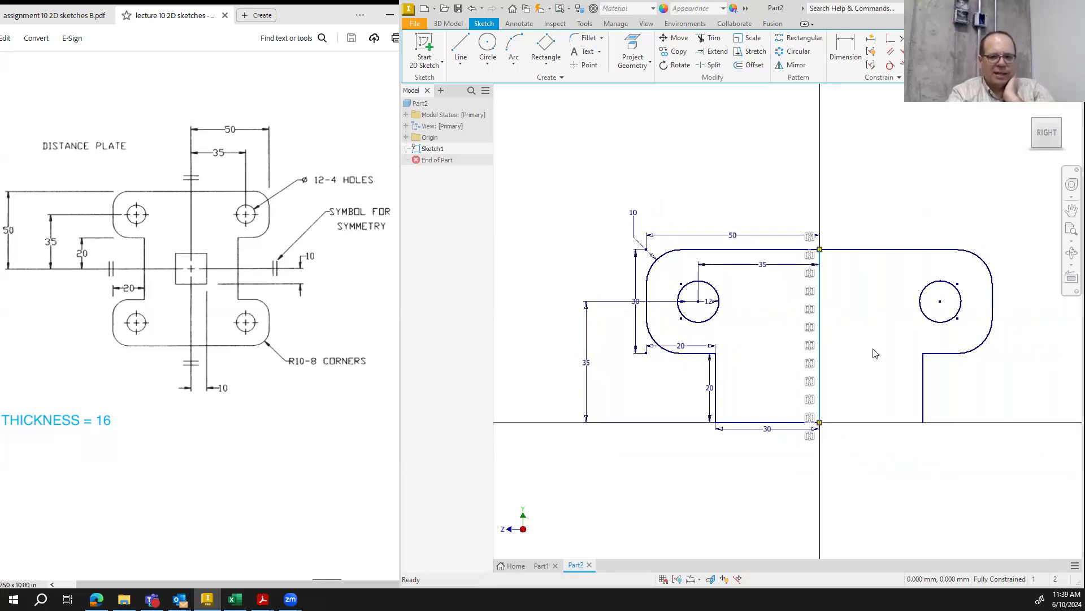
key("Escape")
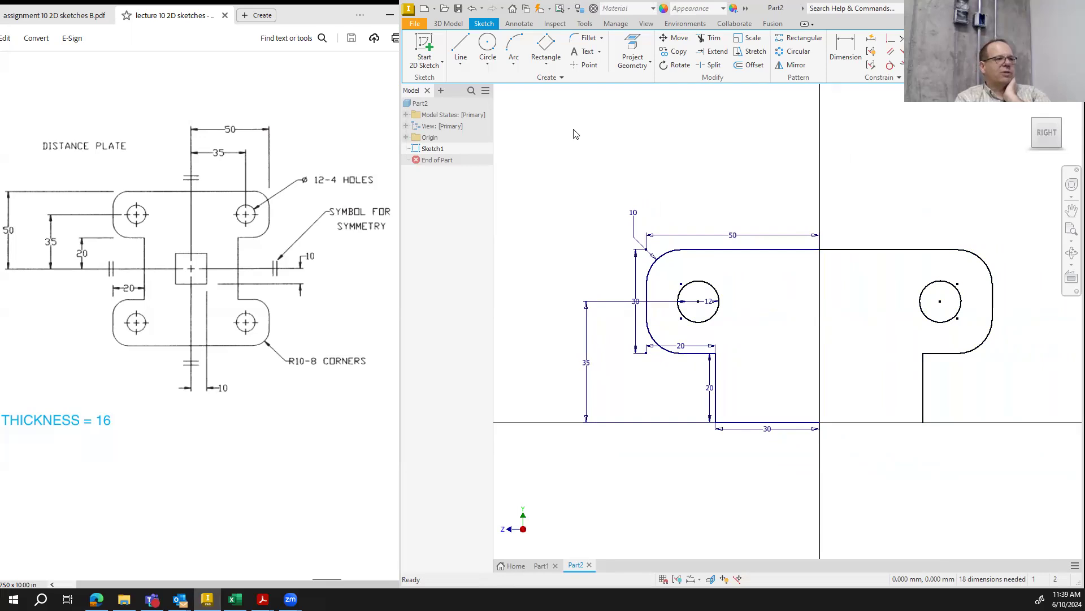
Mirror the whole upper outline, its fillets and both 12 mm circles about the profile's horizontal centre line
left_click(805, 69)
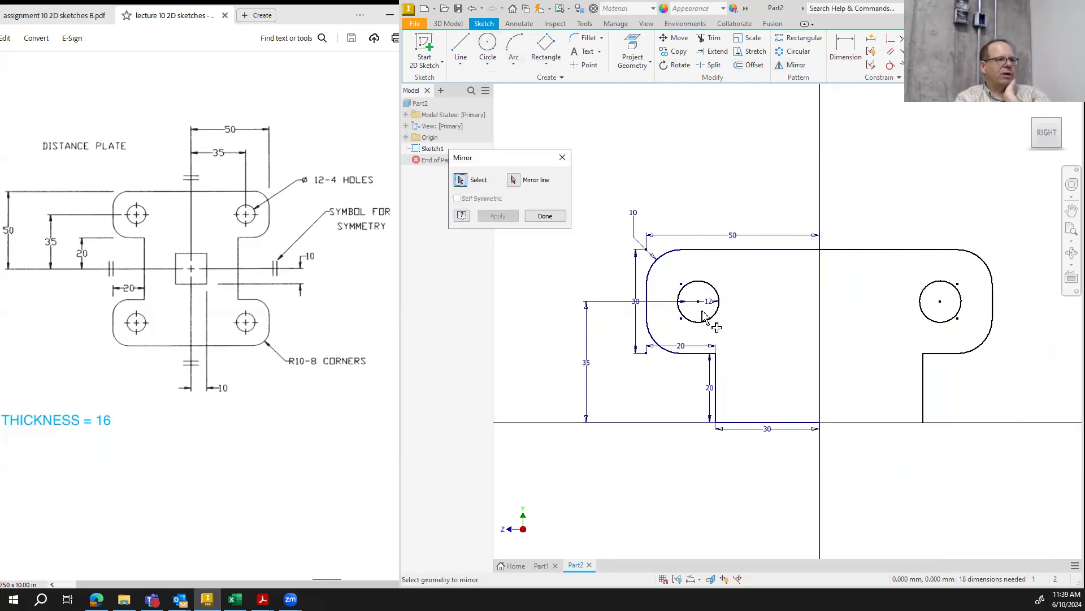
left_click(694, 354)
left_click(660, 344)
left_click(647, 314)
left_click(657, 262)
left_click(709, 250)
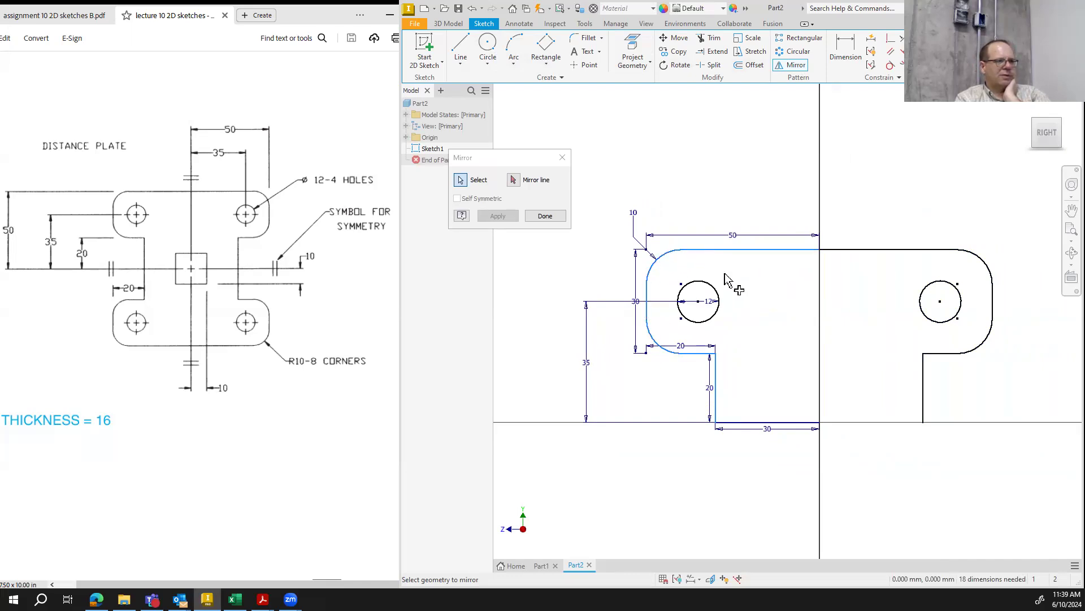
left_click(719, 304)
left_click(927, 250)
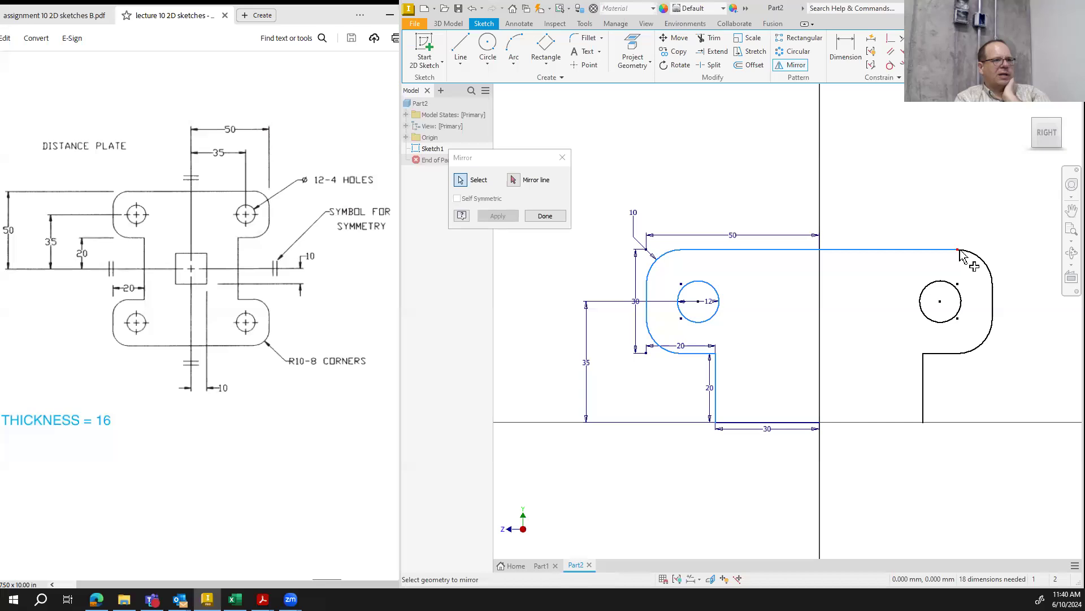
left_click(988, 267)
left_click(993, 306)
left_click(989, 342)
left_click(949, 354)
left_click(923, 378)
left_click(943, 320)
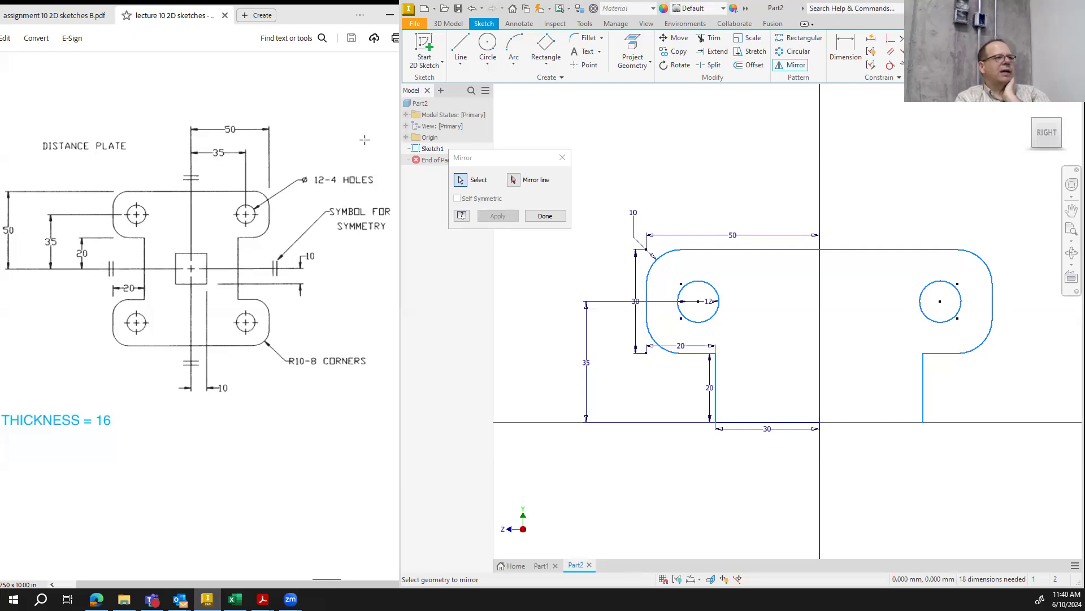
left_click(513, 180)
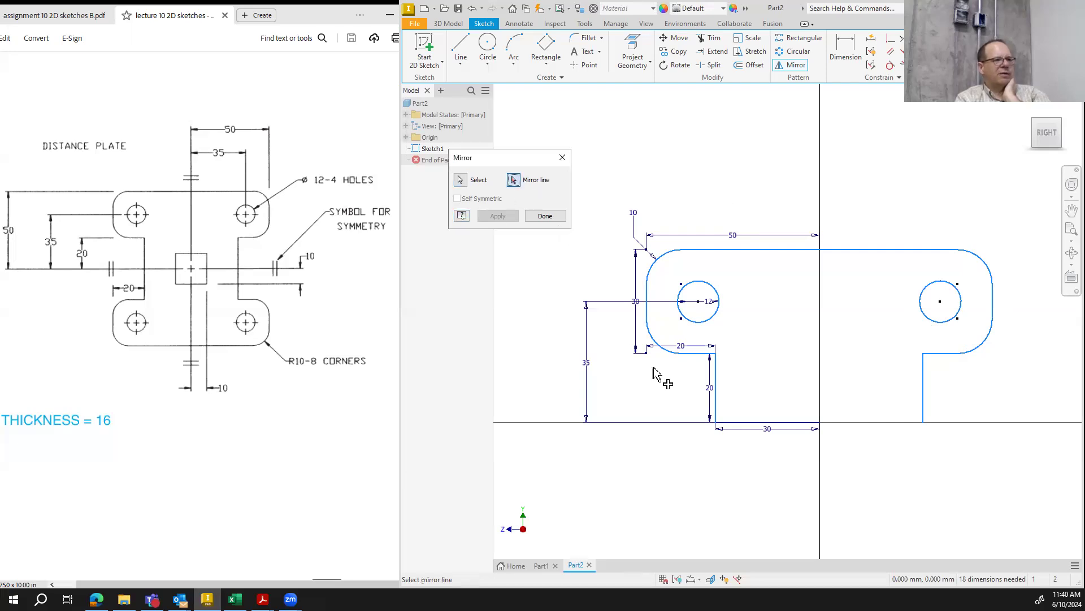
left_click(773, 423)
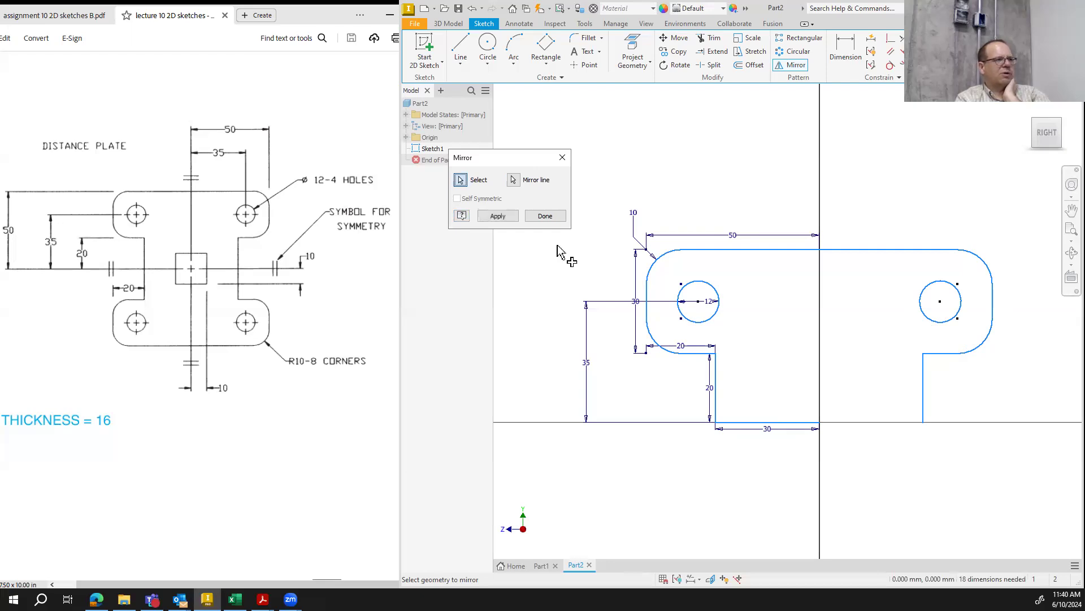
left_click(510, 219)
left_click(543, 216)
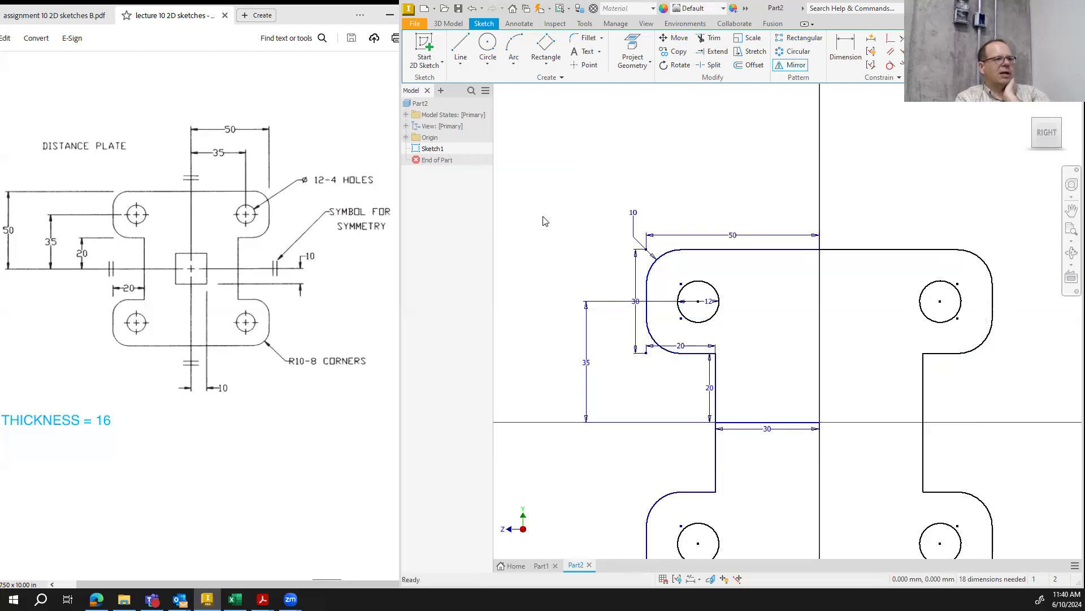
Delete the horizontal centre line used as the mirror line inside the profile
mouse_move(803, 429)
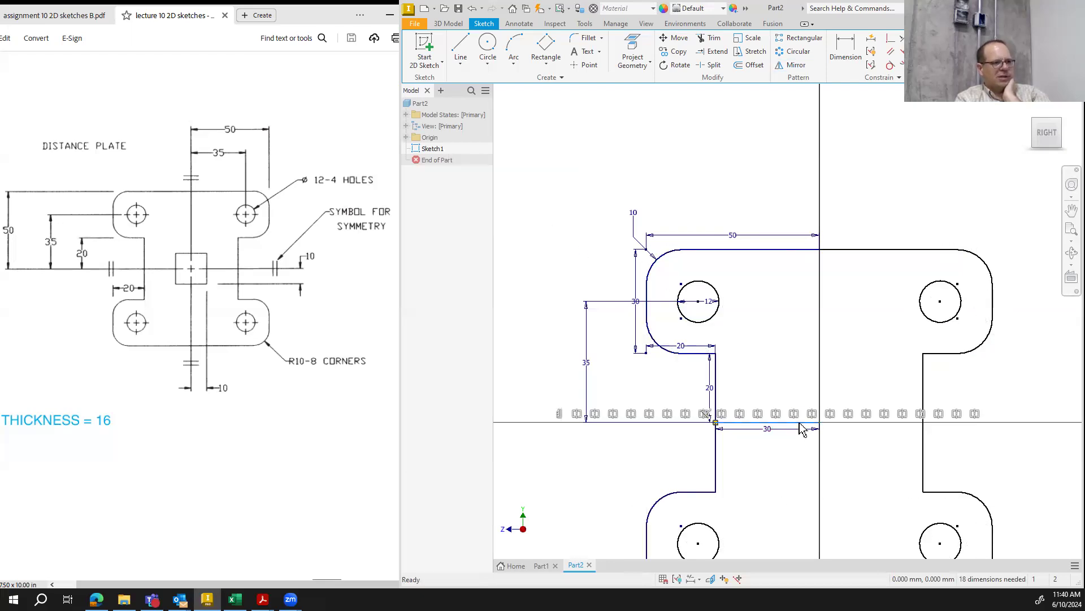
key("Delete")
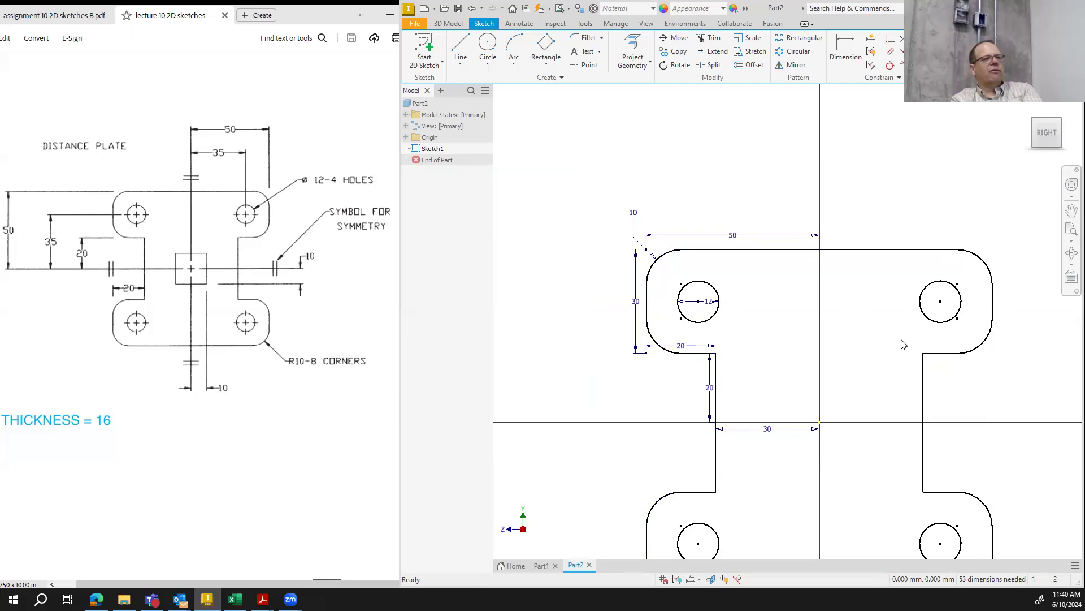
Draw a two-point centre rectangle of 20 by 20 mm, centred on the sketch origin in the middle of the plate
mouse_move(1047, 134)
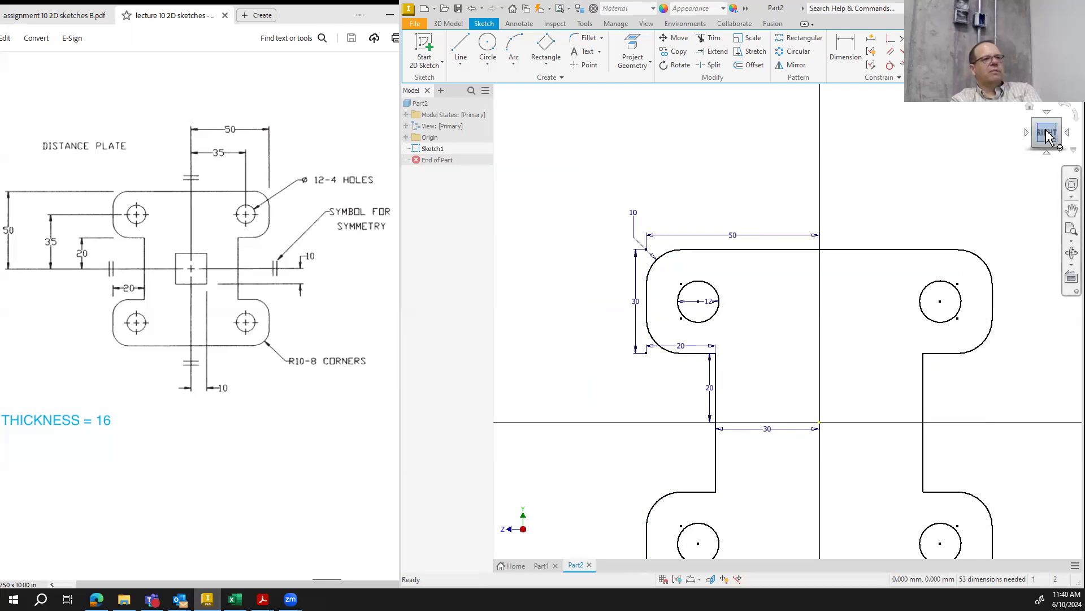
left_click(1046, 134)
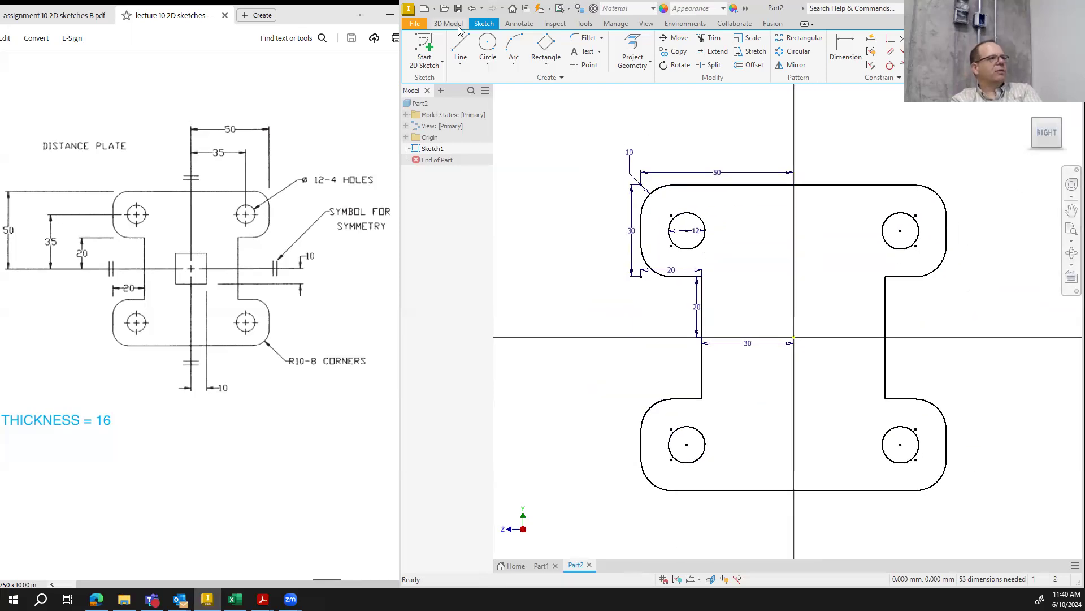
left_click(546, 63)
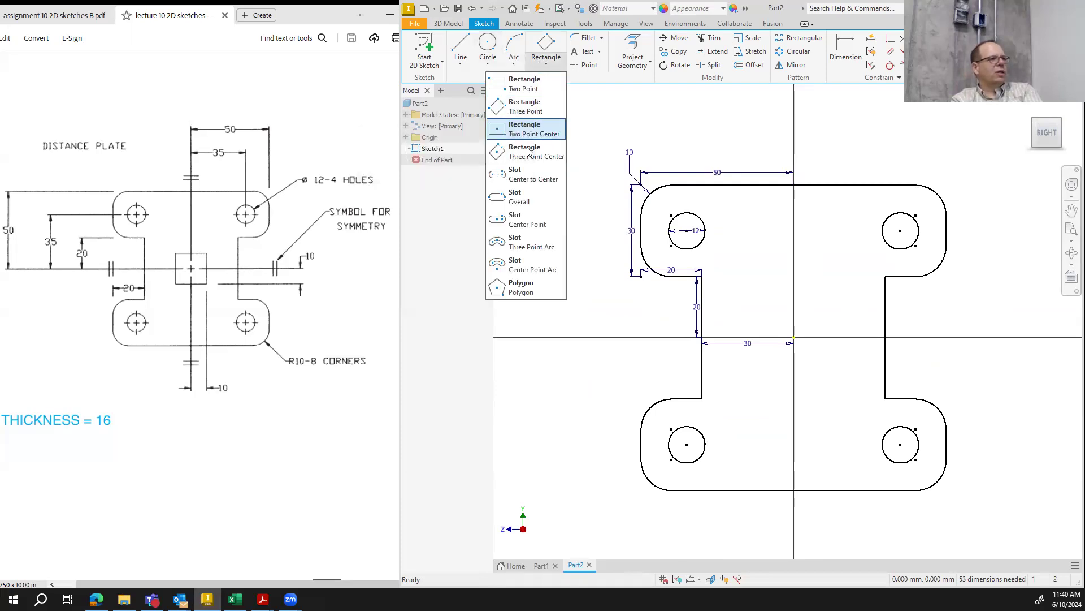
left_click(524, 129)
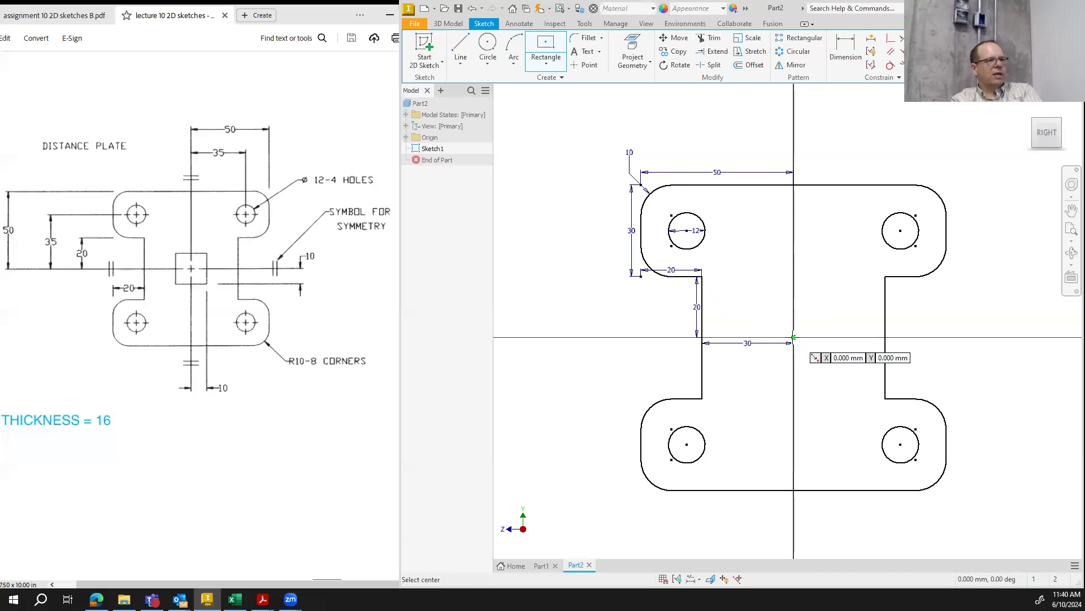
left_click(793, 338)
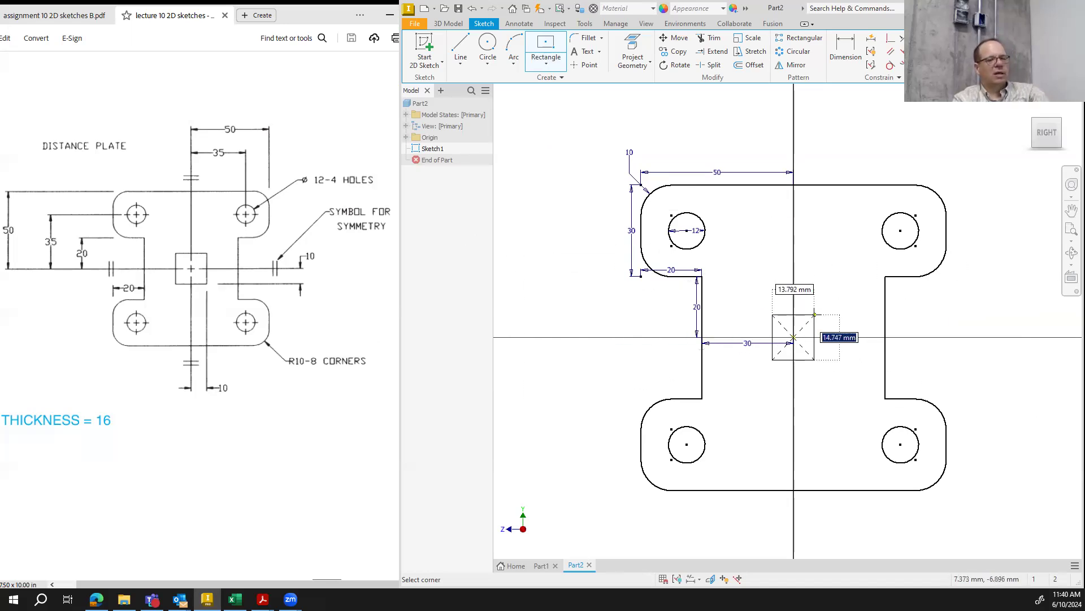
type("2")
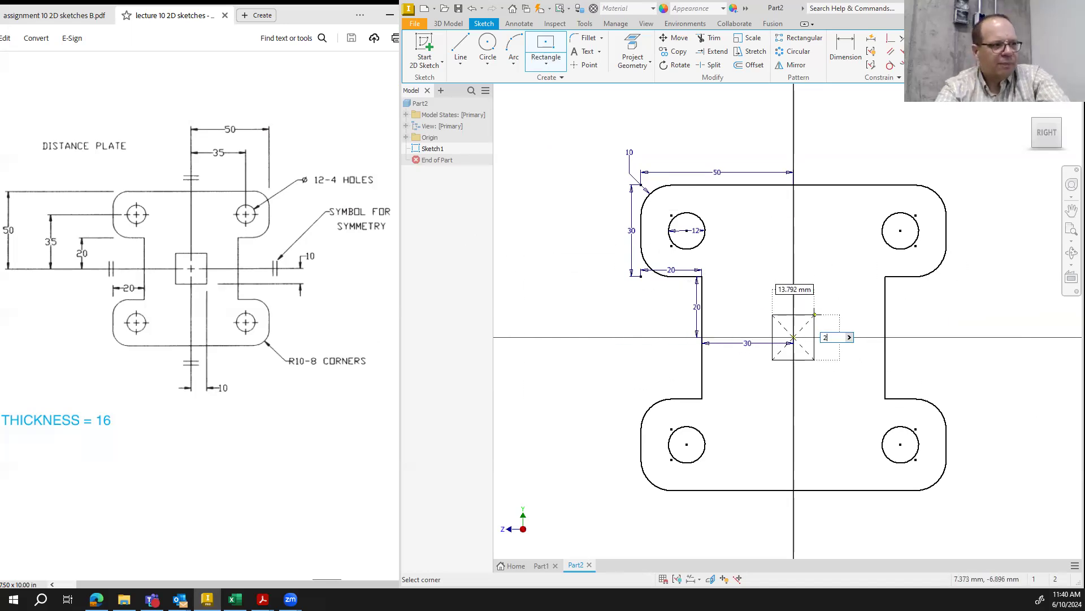
type("0")
key("Tab")
type("20")
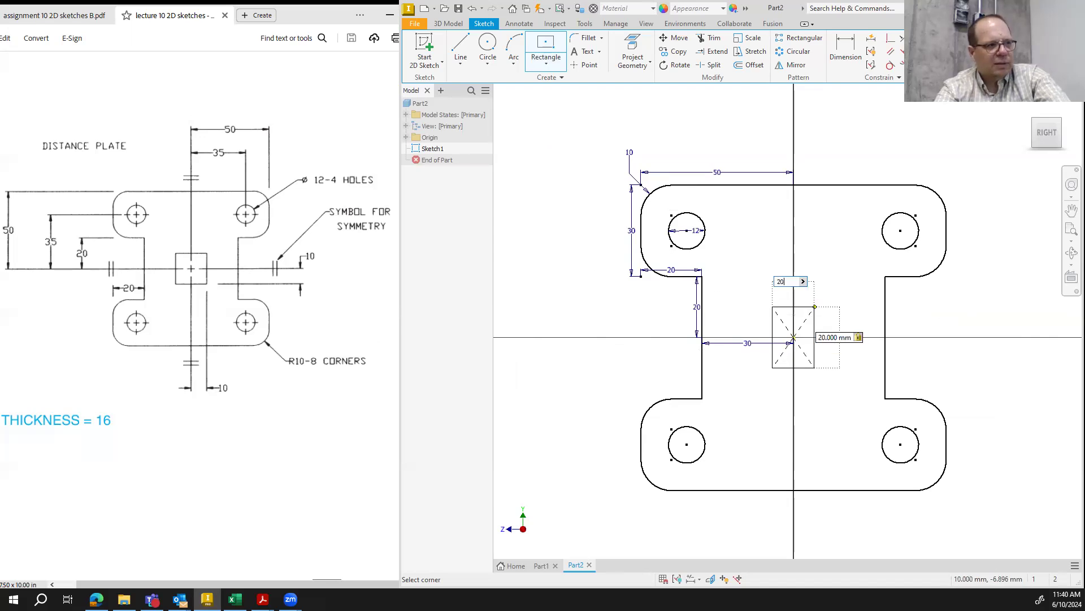
key("Tab")
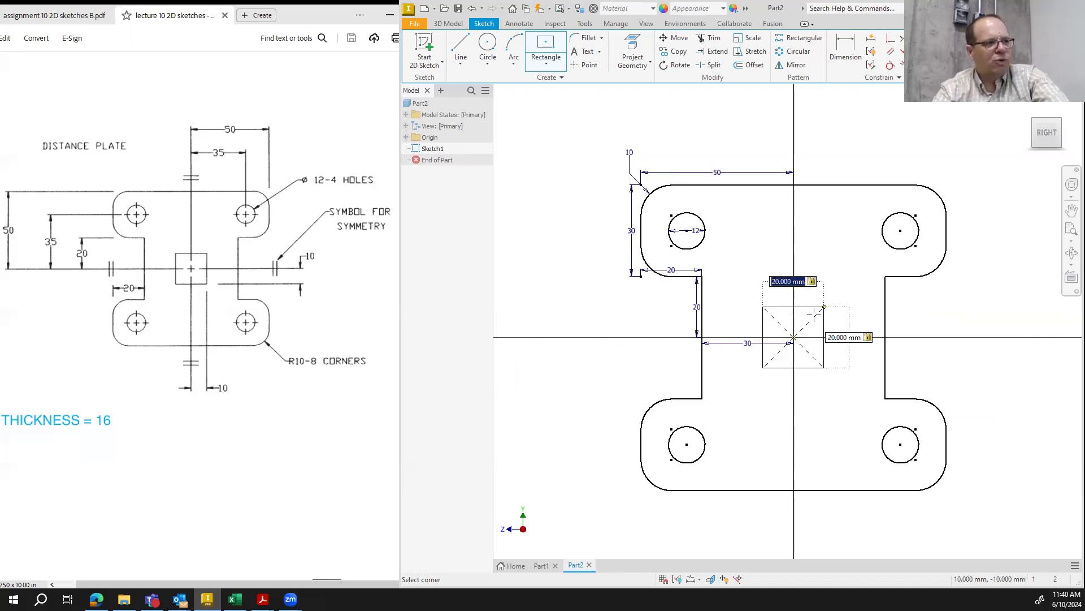
key("Tab")
key("Tab")
key("Tab")
key("Tab")
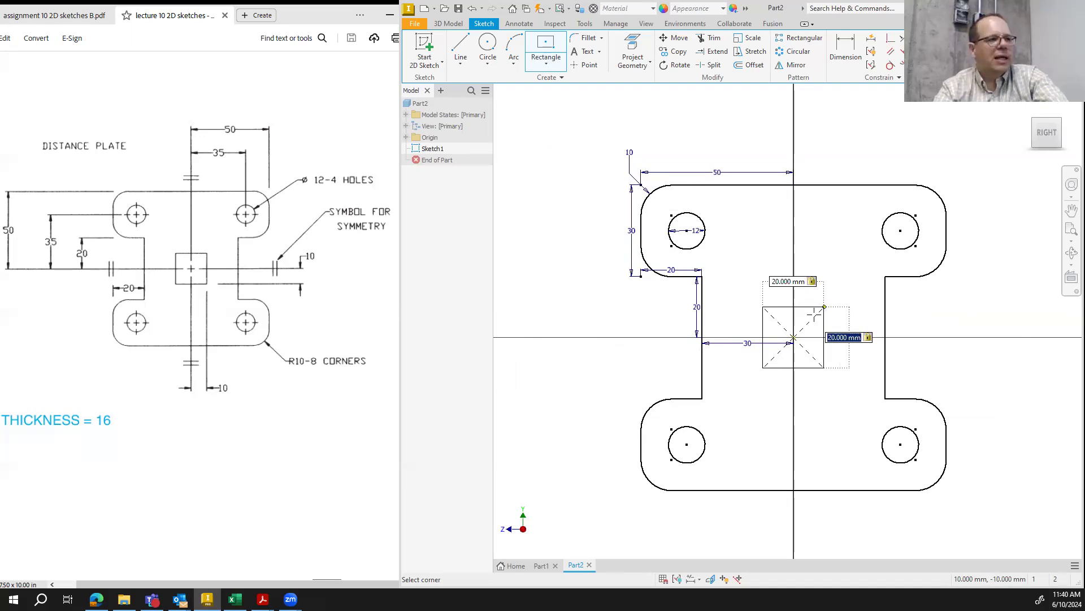
key("Tab")
key("Return")
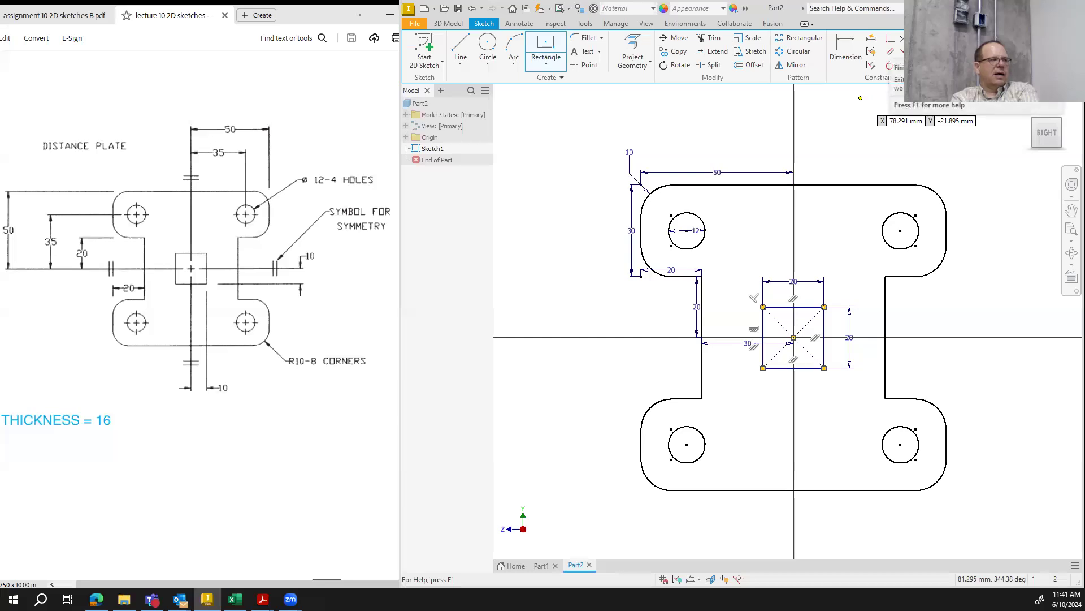
Finish the sketch and extrude the plate profile 16 mm, leaving the four circles and the central square open
left_click(899, 53)
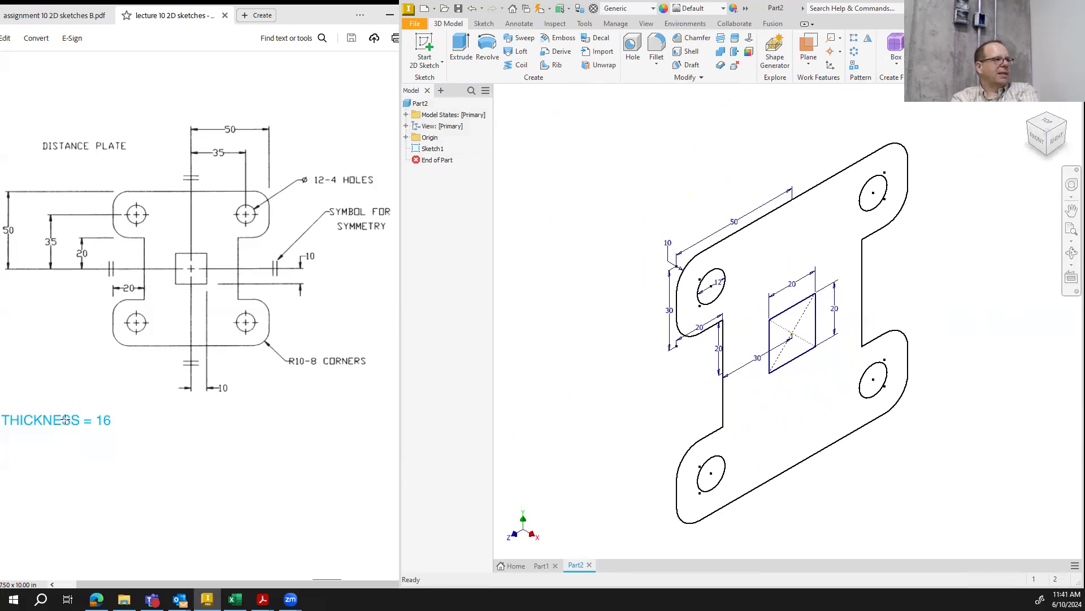
left_click(458, 51)
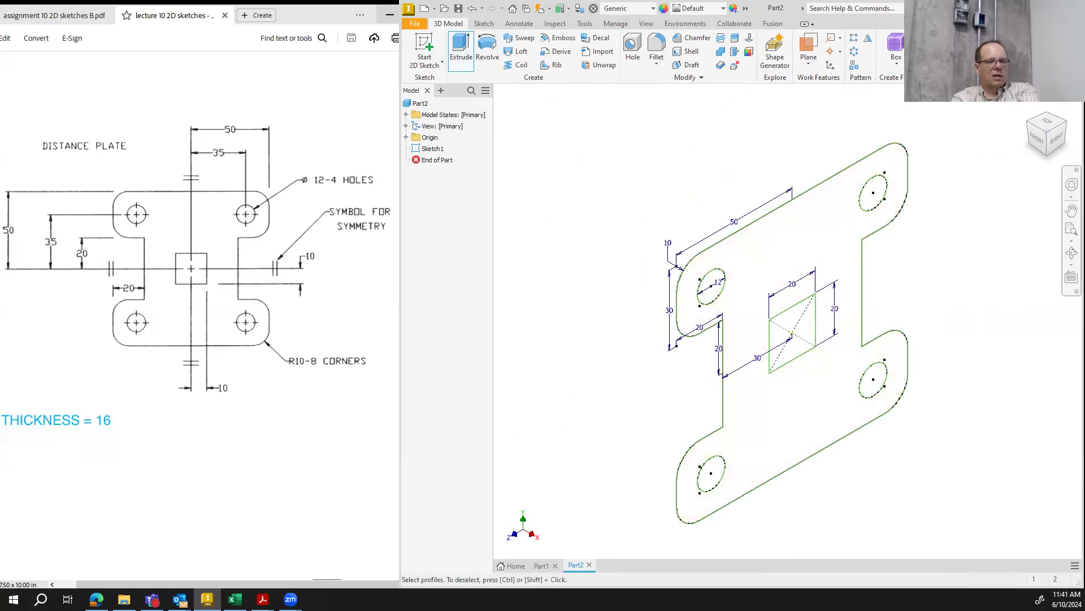
left_click_drag(1032, 133, 367, 226)
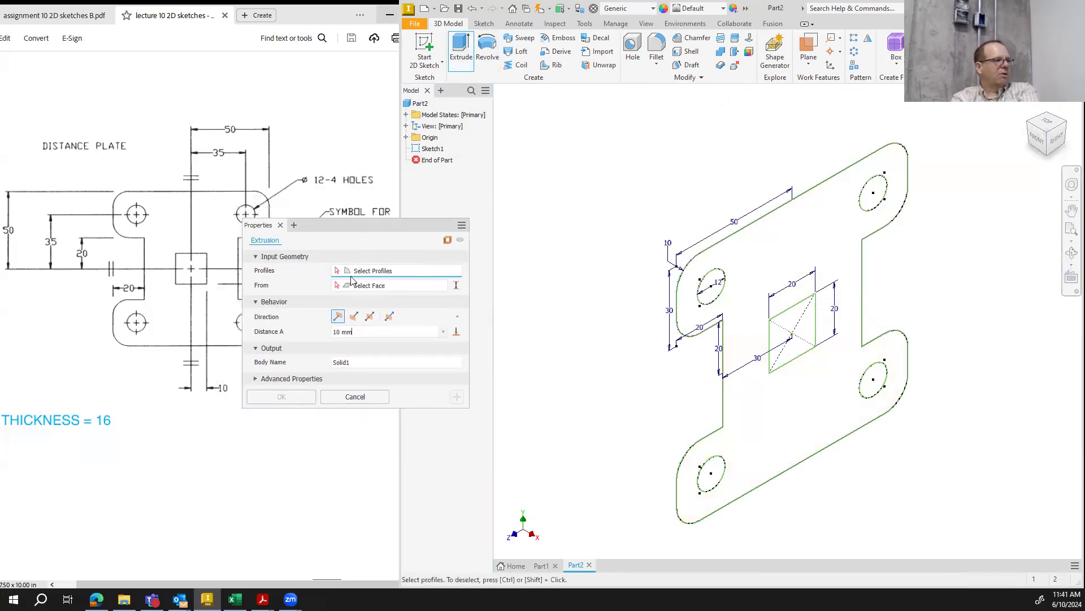
left_click(773, 430)
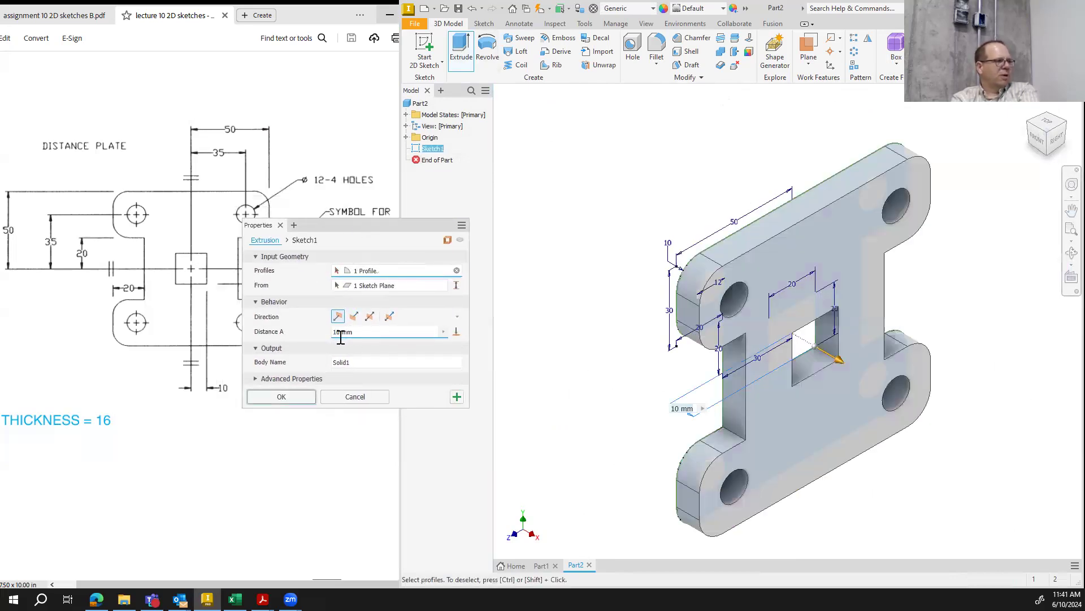
left_click(347, 332)
type("1")
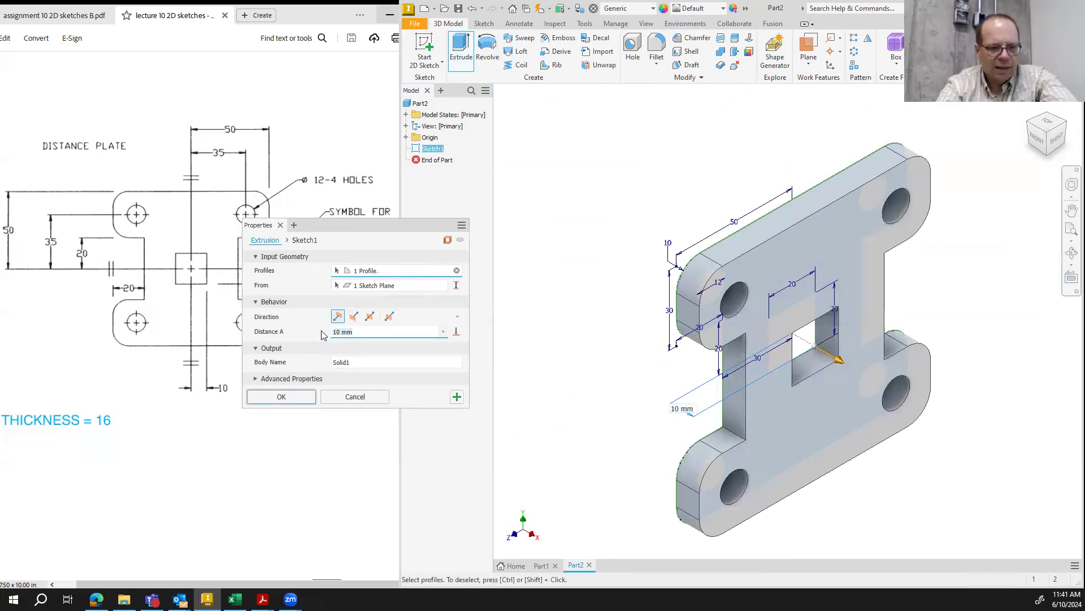
type("6")
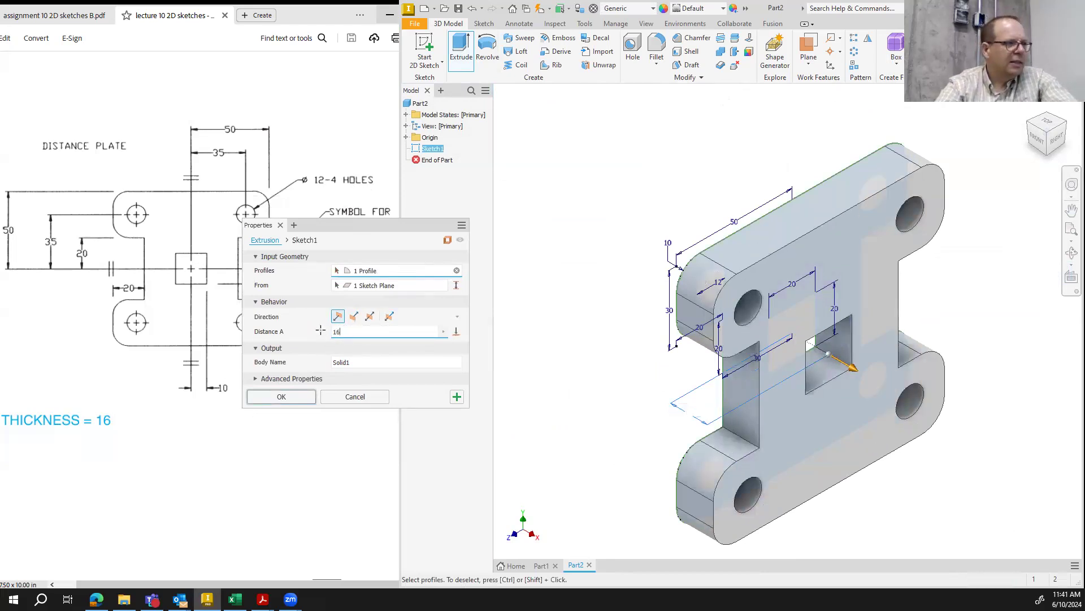
key("Return")
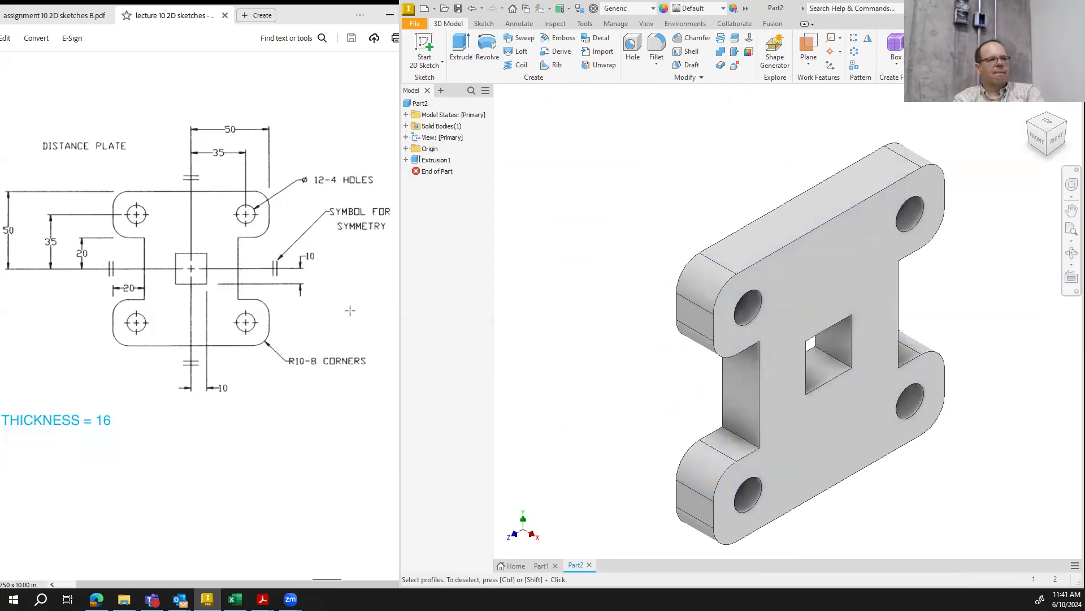
Examine the extruded plate in the Right view against the distance plate drawing
left_click(1056, 142)
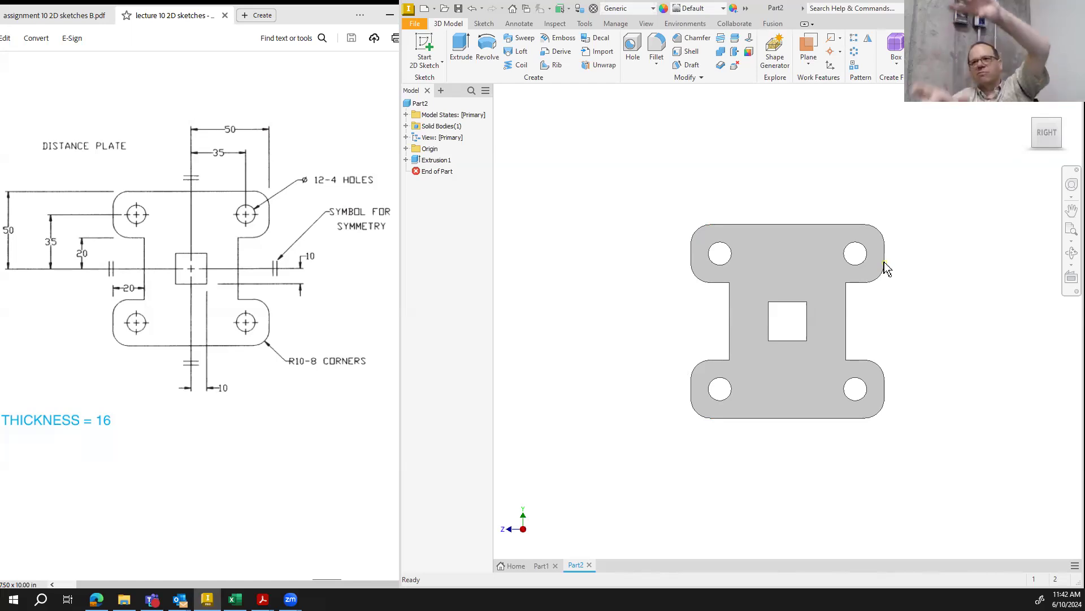
mouse_move(903, 284)
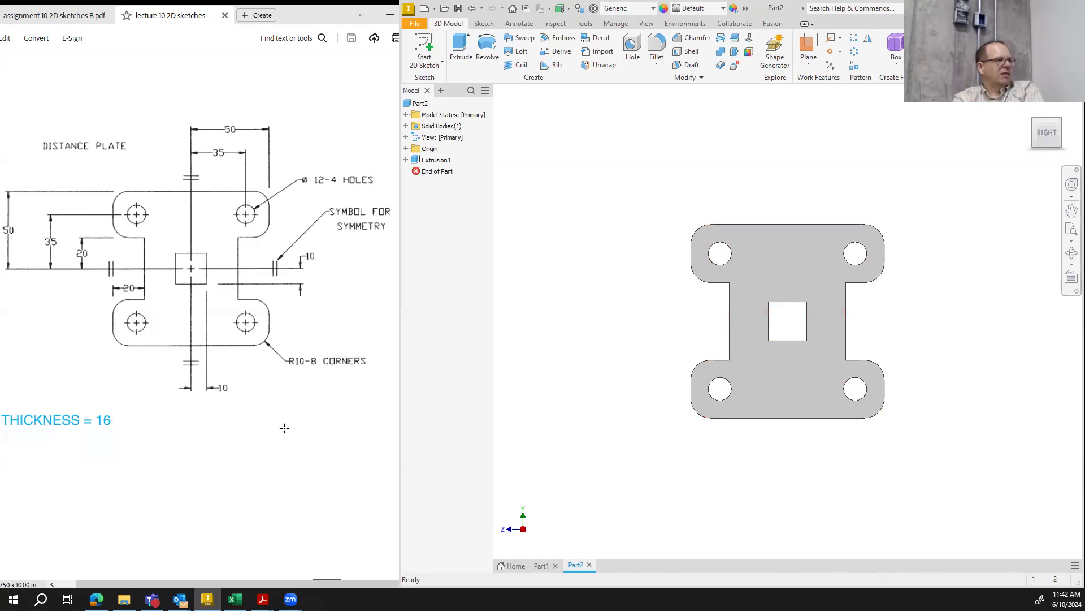
Switch to the lecture PDF in Acrobat, zoom out and examine the lace gasket drawing on page 2
left_click(184, 20)
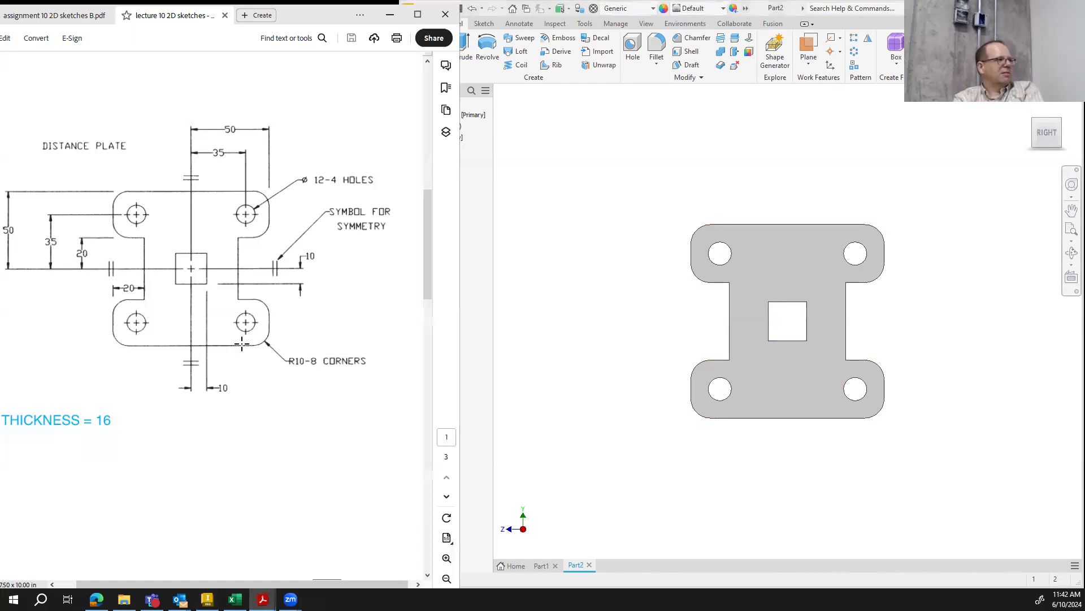
scroll(242, 343, "down", 5)
left_click_drag(355, 584, 346, 581)
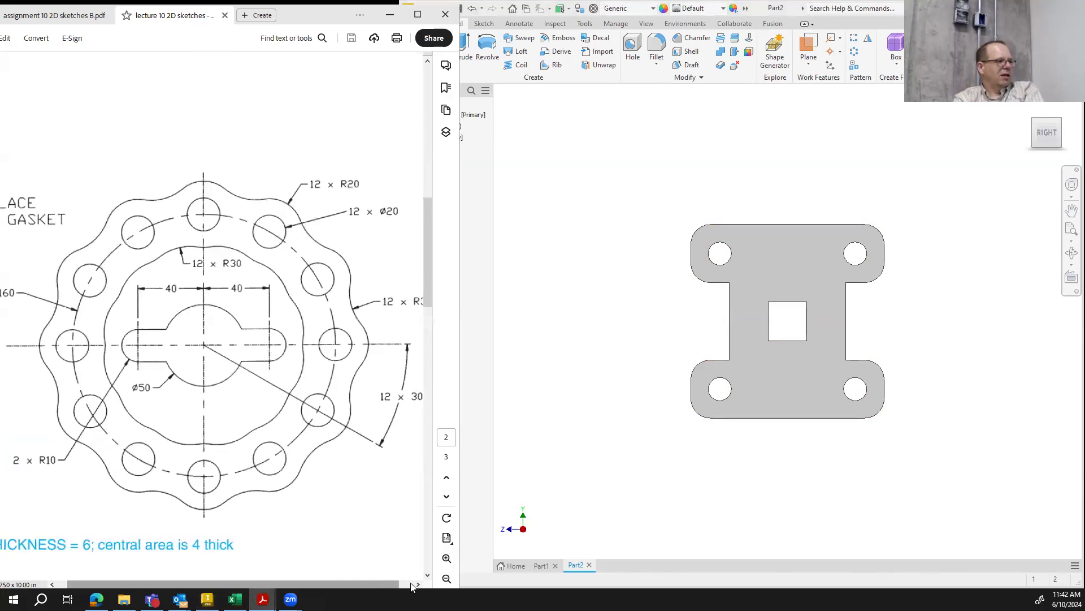
left_click(447, 578)
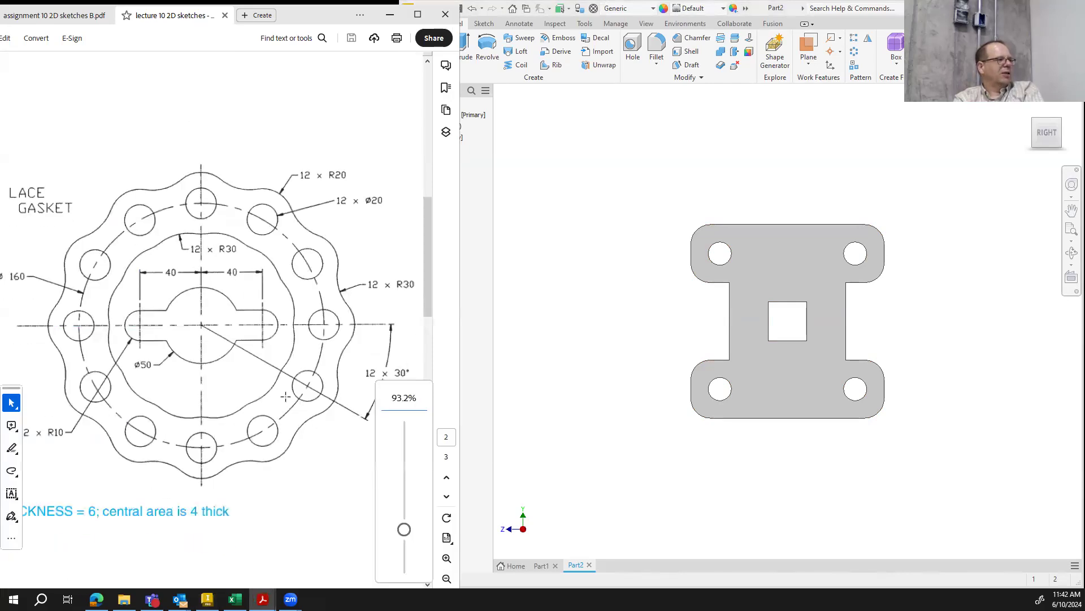
scroll(274, 413, "up", 5)
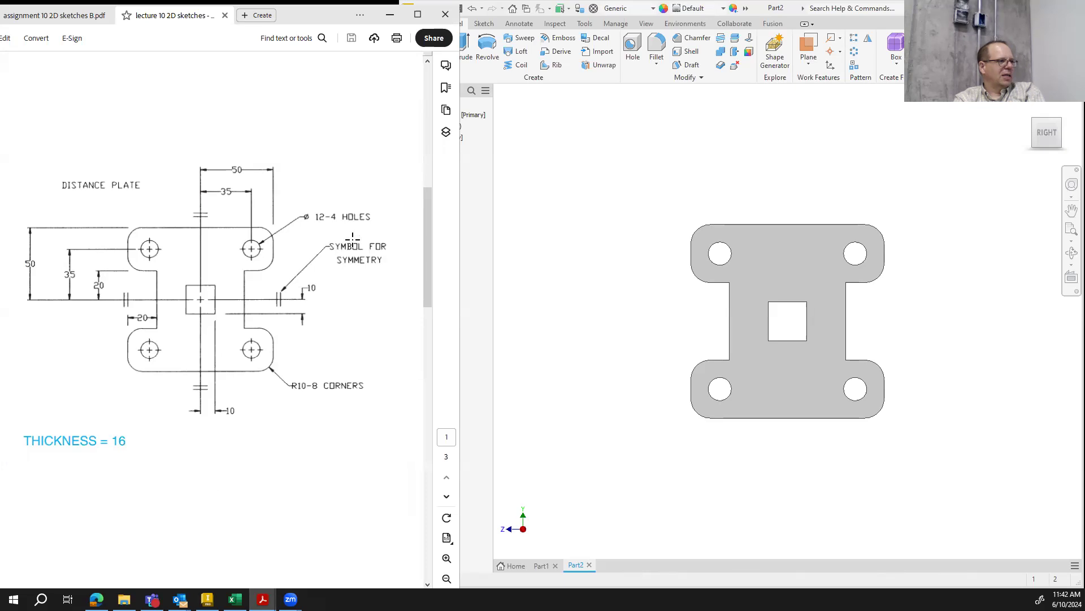
left_click_drag(429, 222, 431, 249)
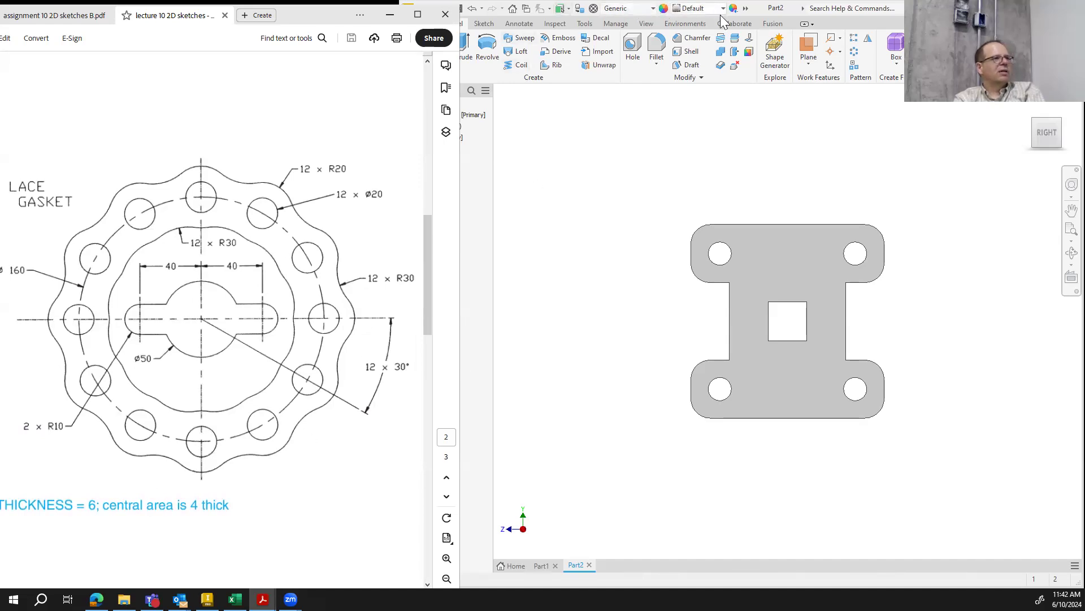
Switch back to Inventor, create a new part from the metric Standard (mm).ipt template and start a 2D sketch on the XY plane
left_click(471, 81)
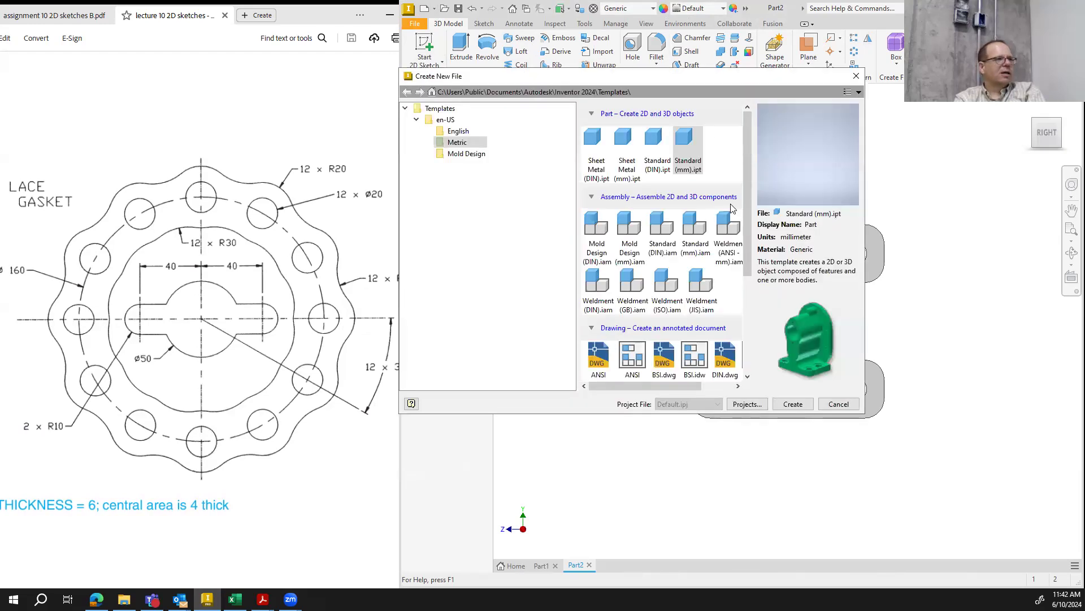
left_click(795, 405)
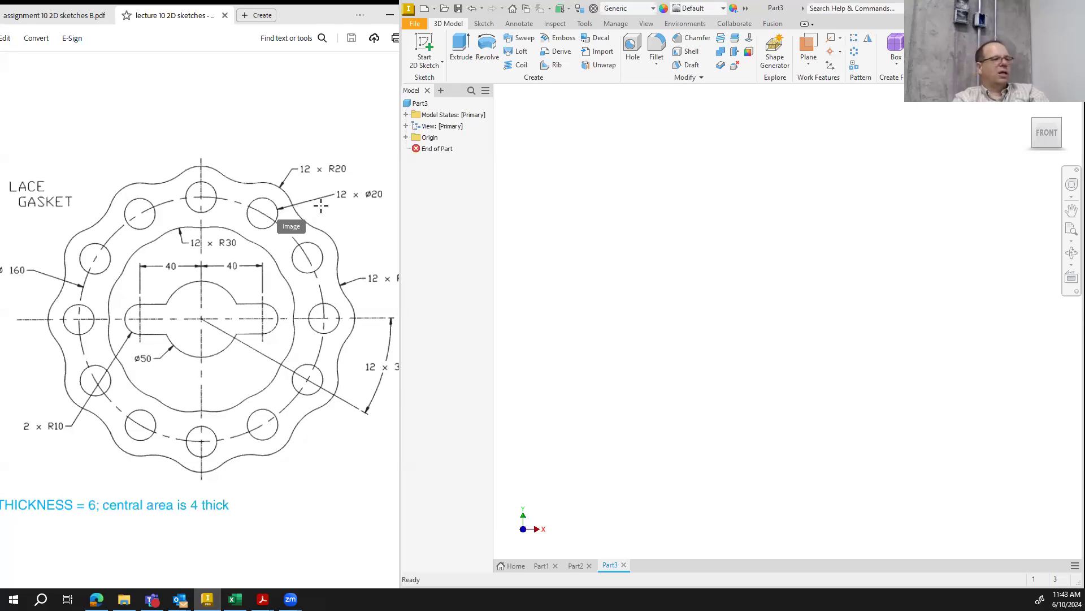
left_click(424, 45)
scroll(828, 279, "up", 5)
left_click(828, 280)
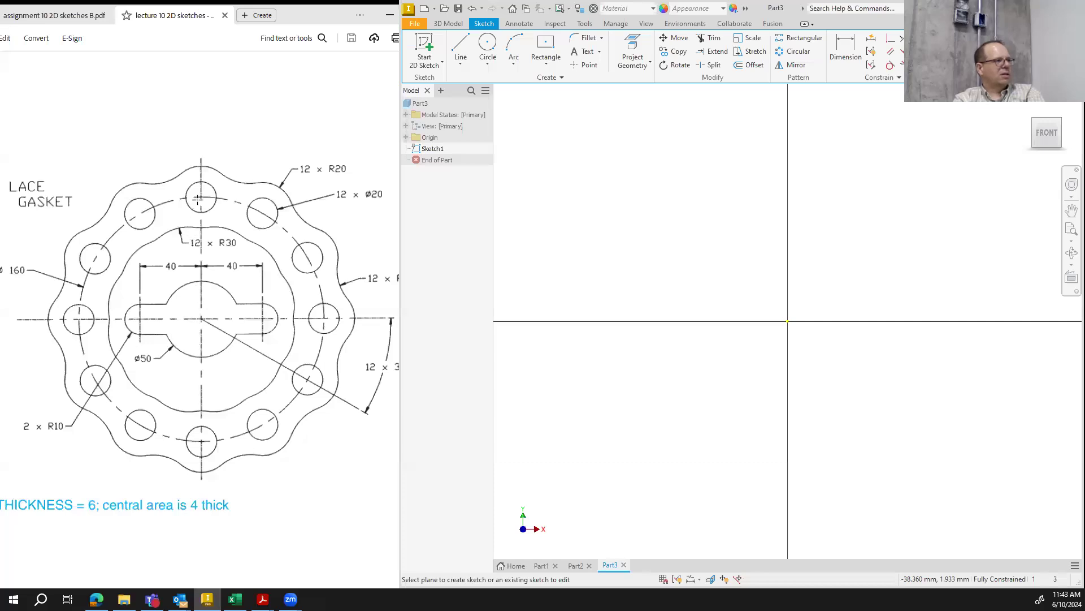
left_click(487, 45)
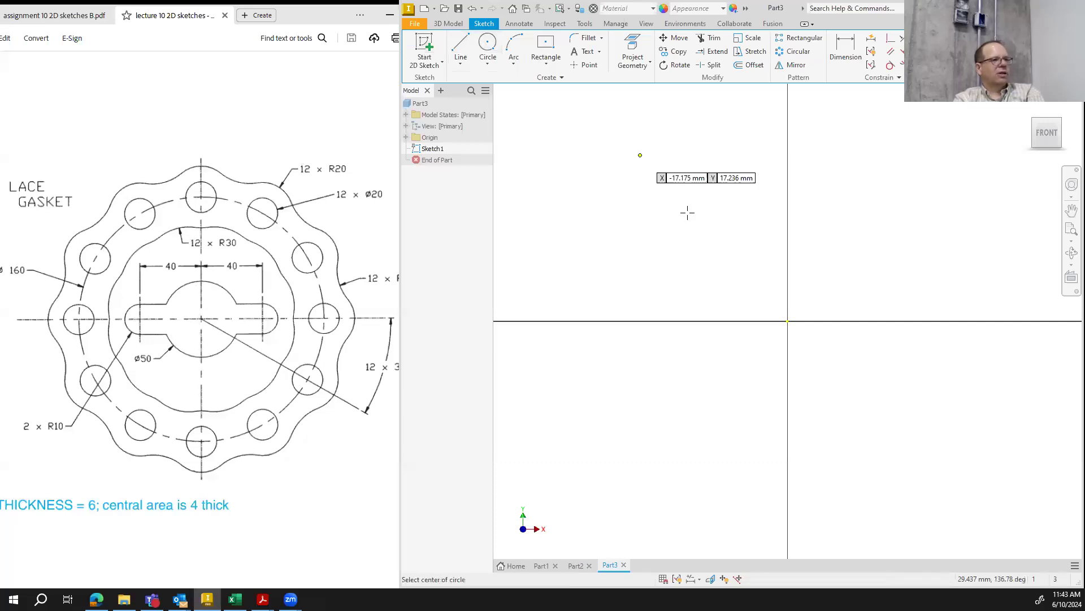
left_click(787, 320)
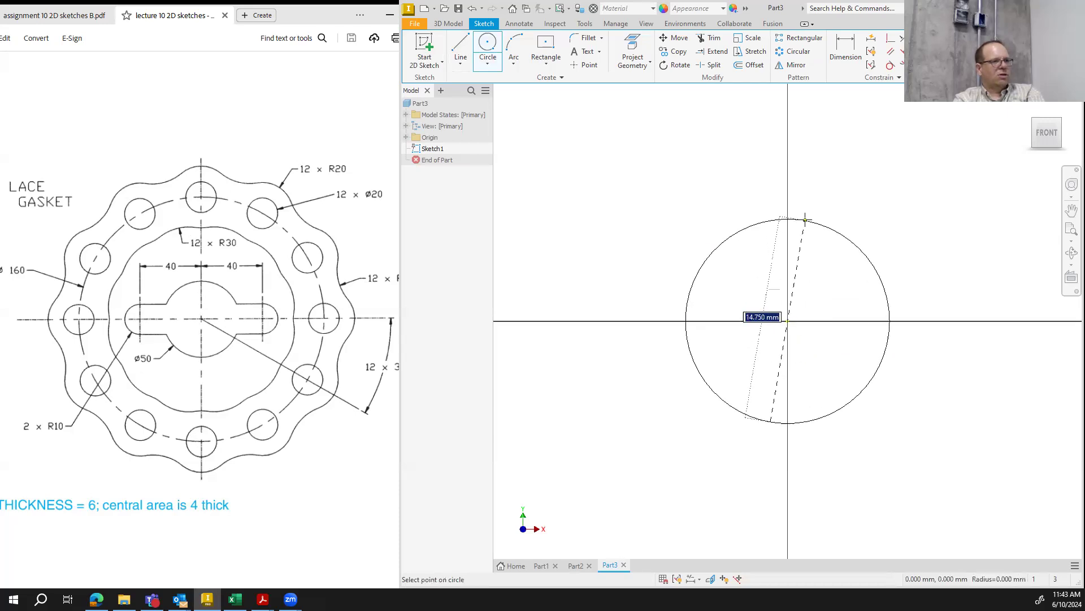
key("Escape")
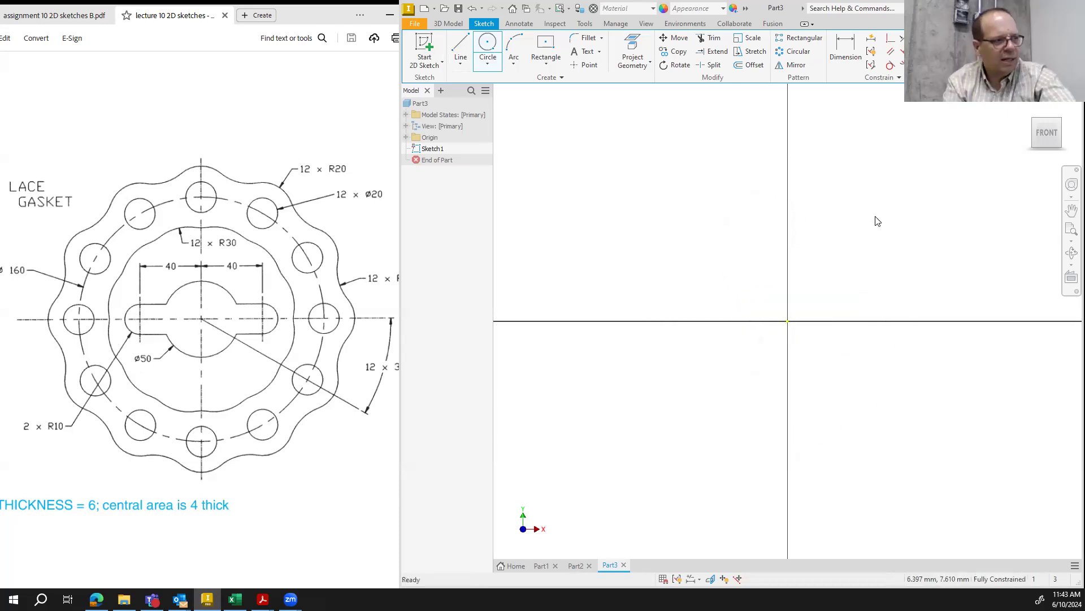
Draw a 20 mm diameter circle centred at X 0, Y 80 mm, directly above the sketch origin
left_click(488, 45)
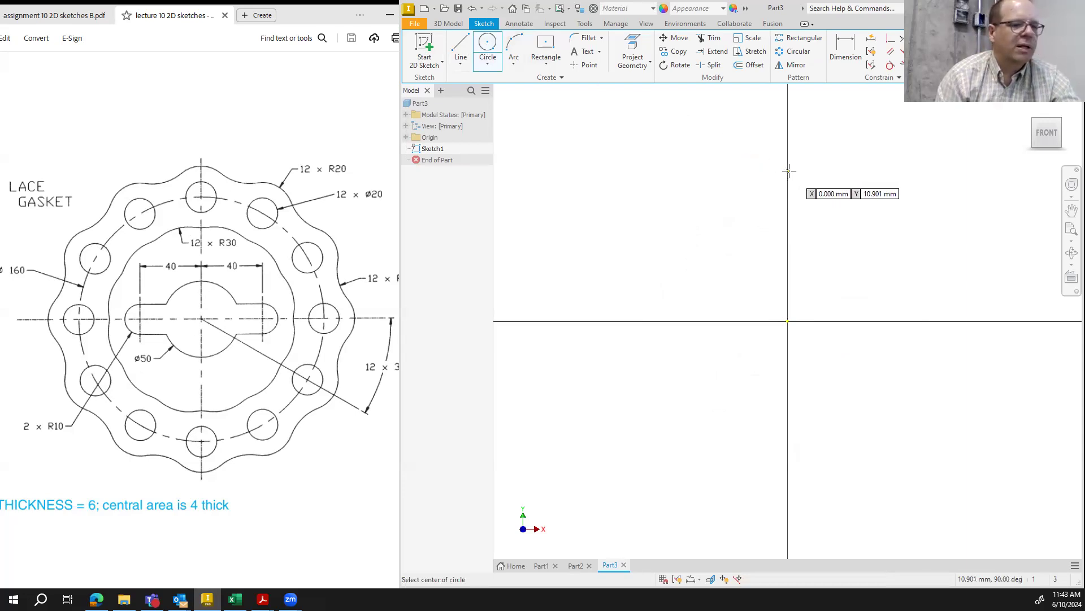
key("Tab")
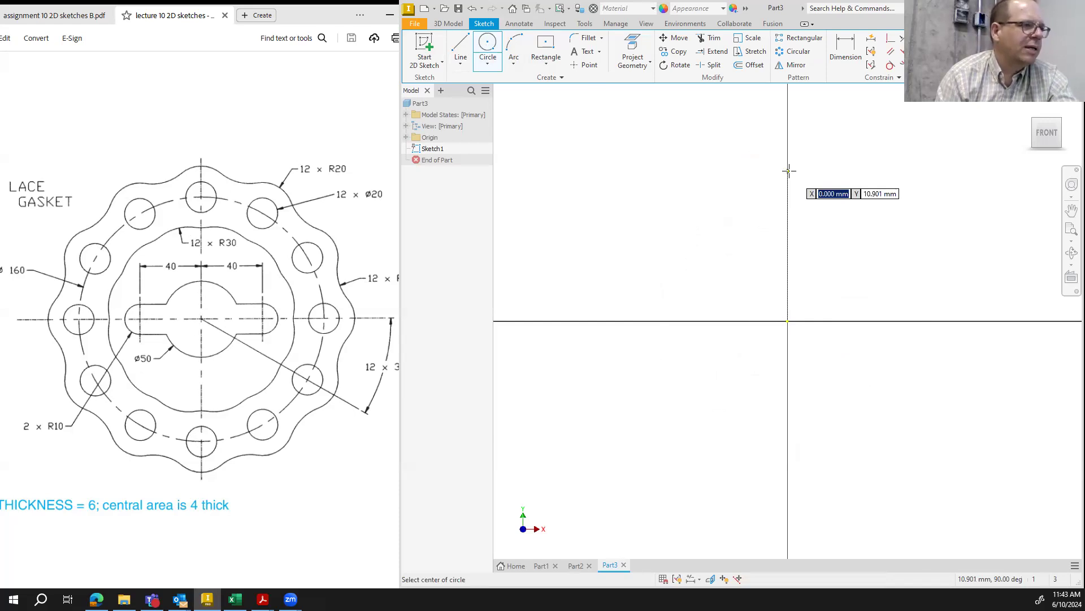
key("Tab")
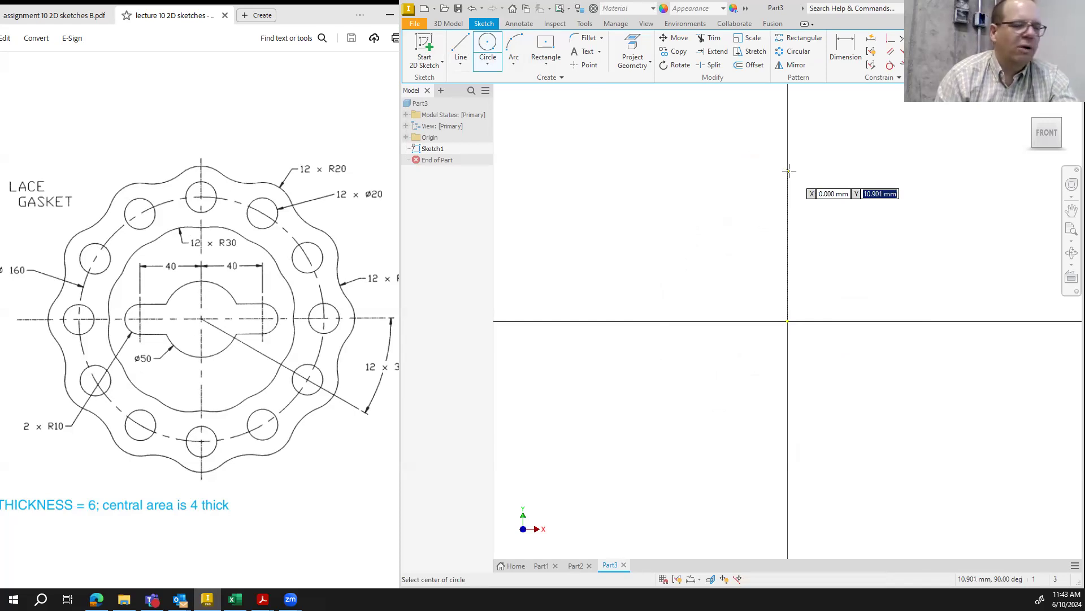
type("80")
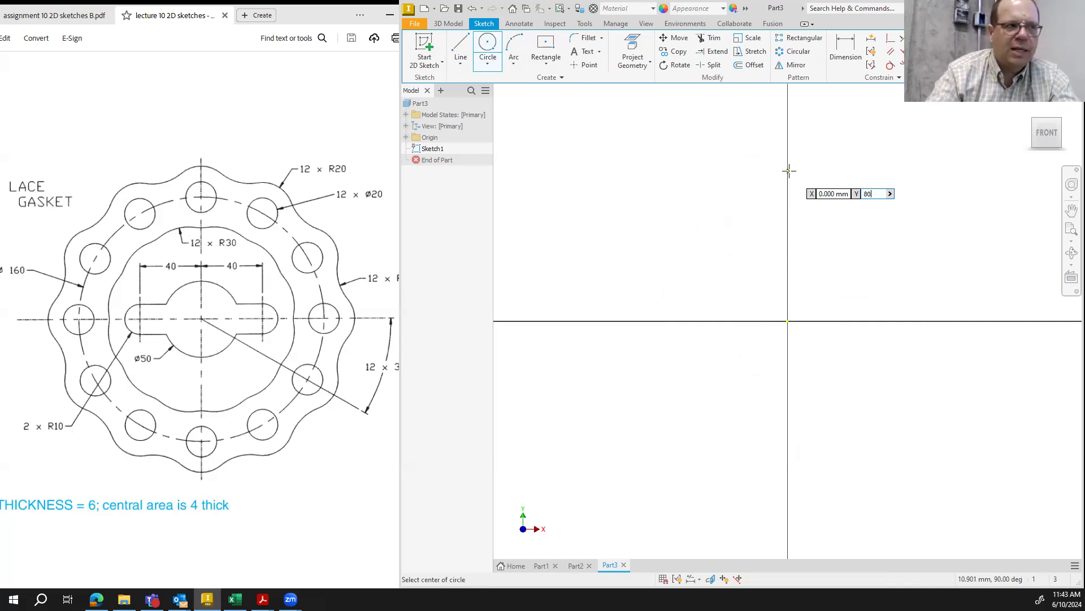
key("Return")
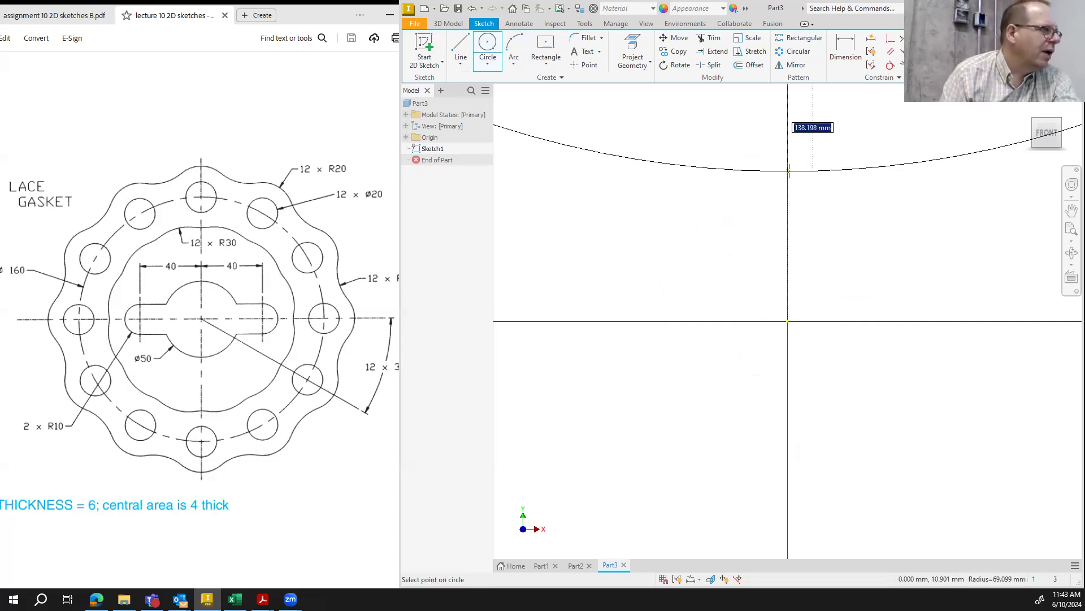
type("20")
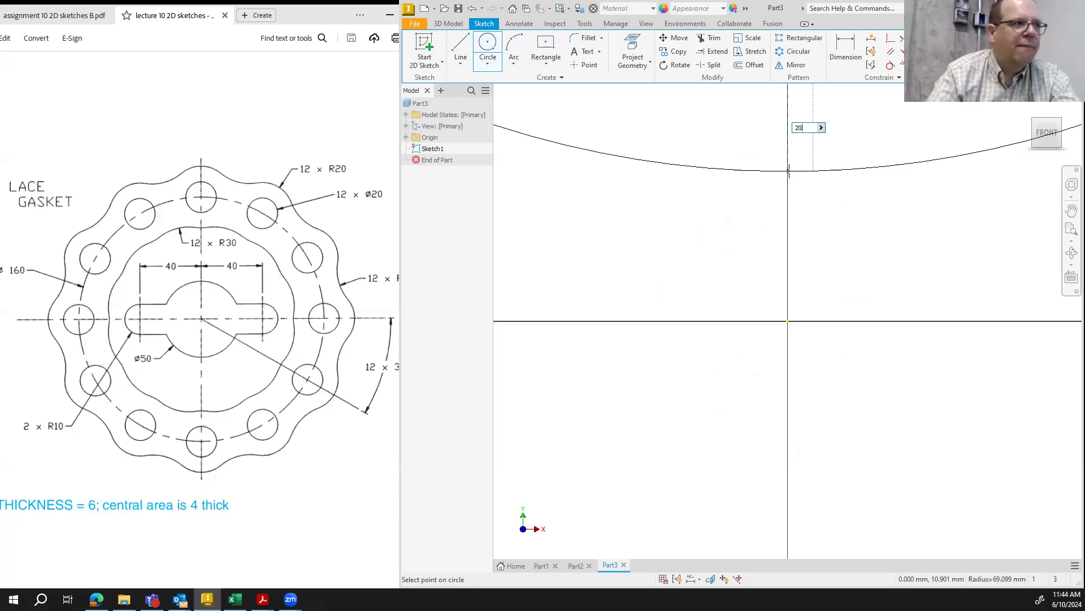
key("Return")
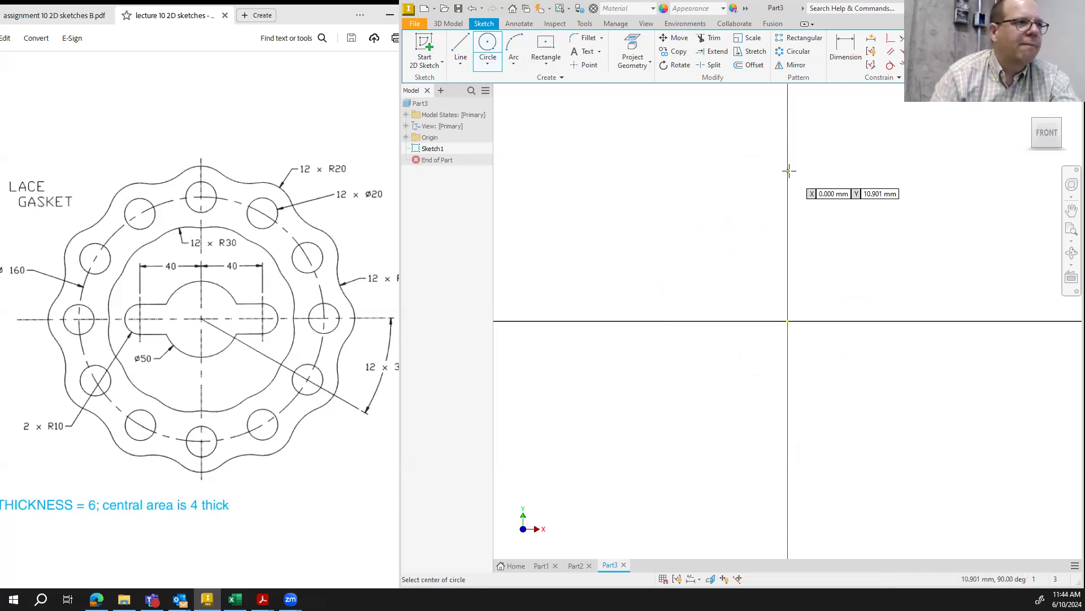
key("Escape")
left_click(1050, 134)
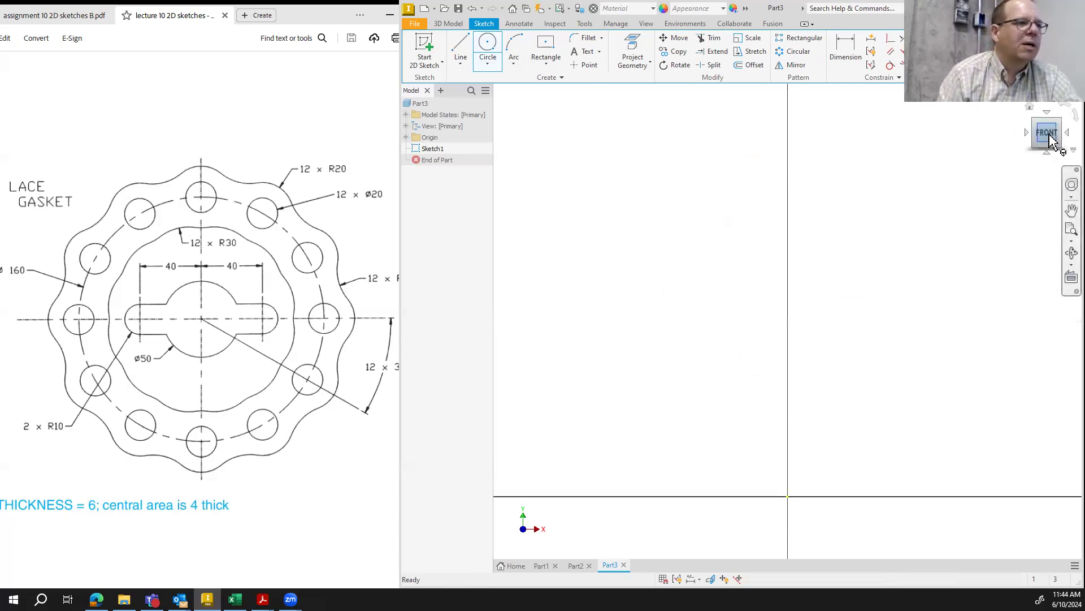
scroll(816, 224, "up", 5)
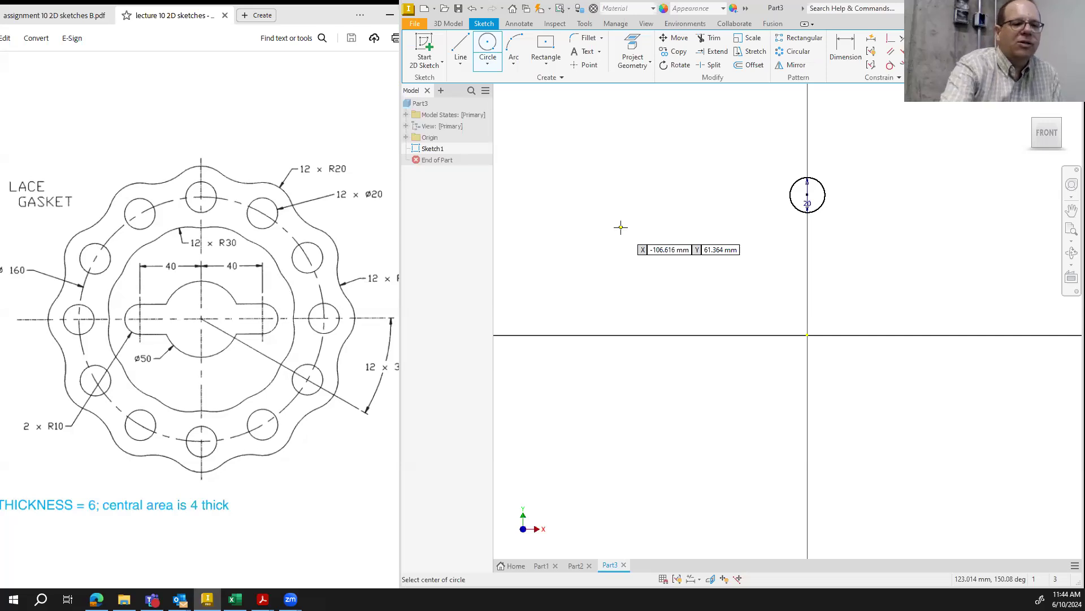
Try to lock the 20 mm circle in place with the Fix constraint
key("Tab")
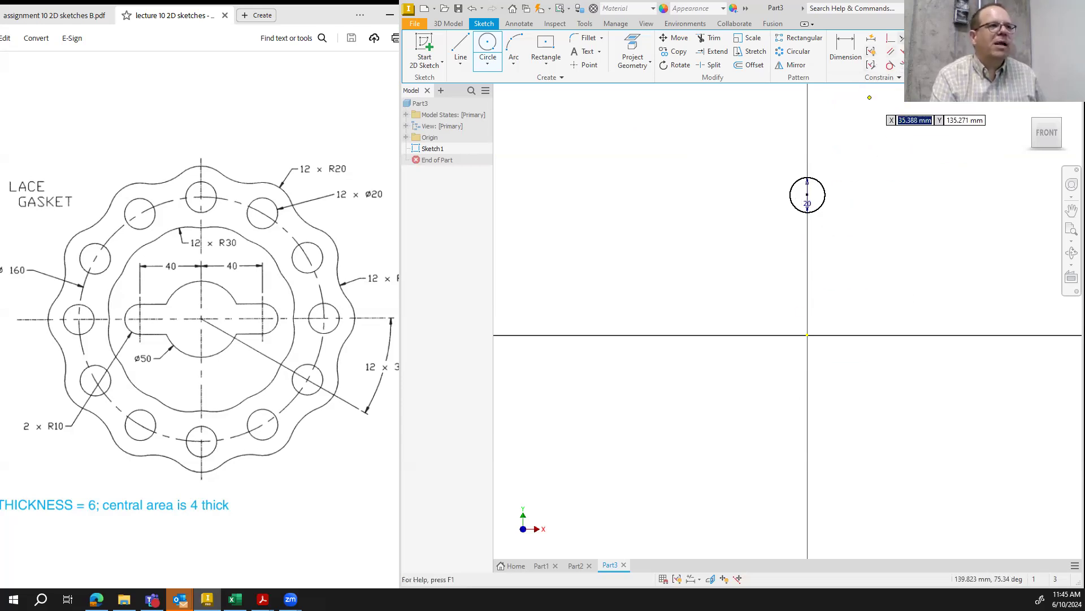
left_click(931, 38)
left_click(824, 191)
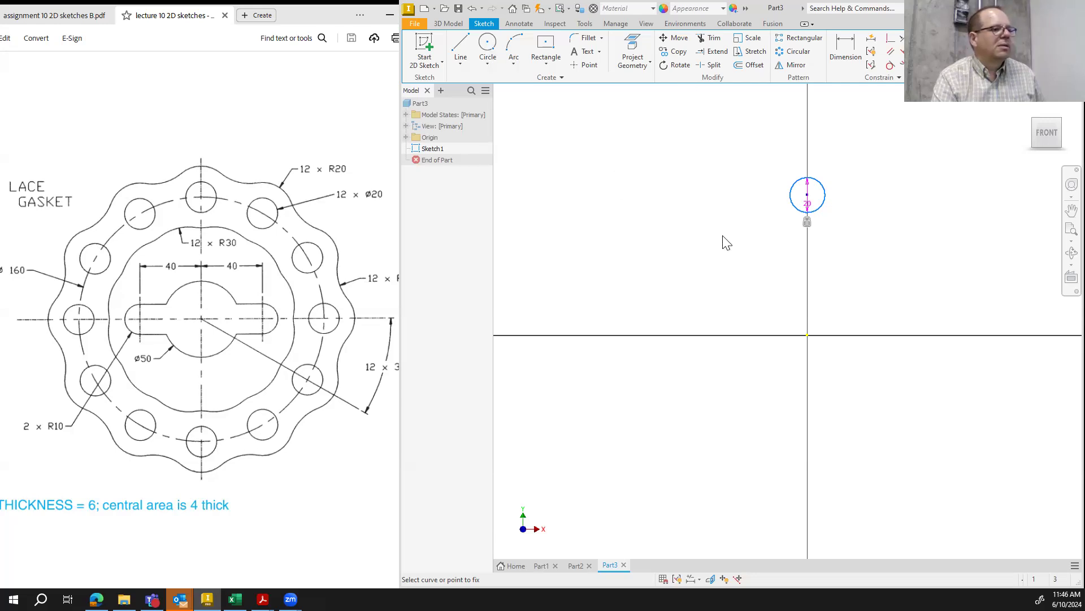
key("Escape")
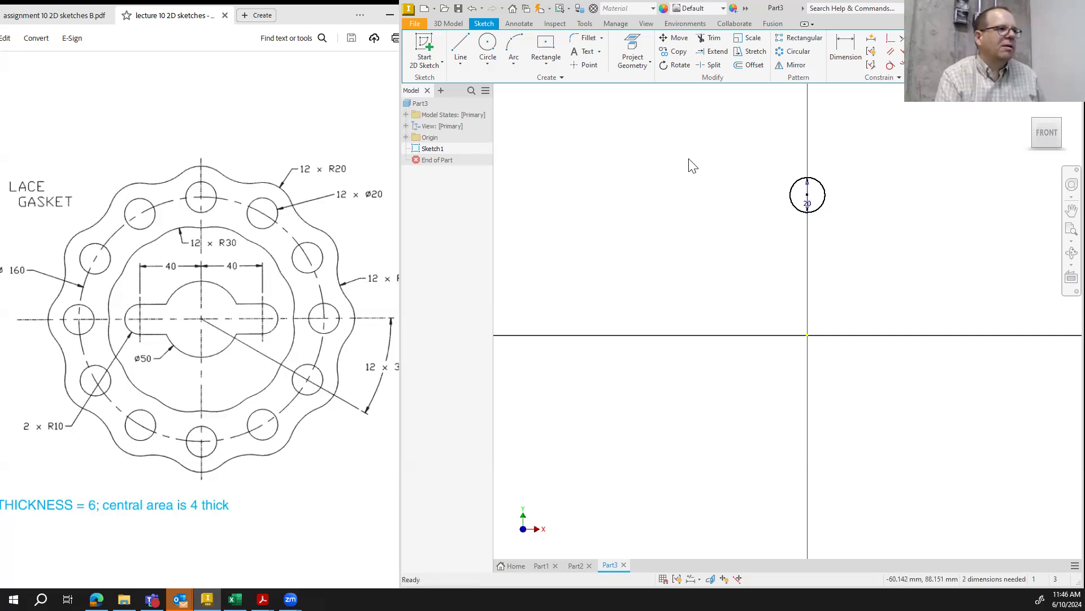
Draw a 40 mm diameter circle concentric with the 20 mm hole circle above the origin
left_click(487, 48)
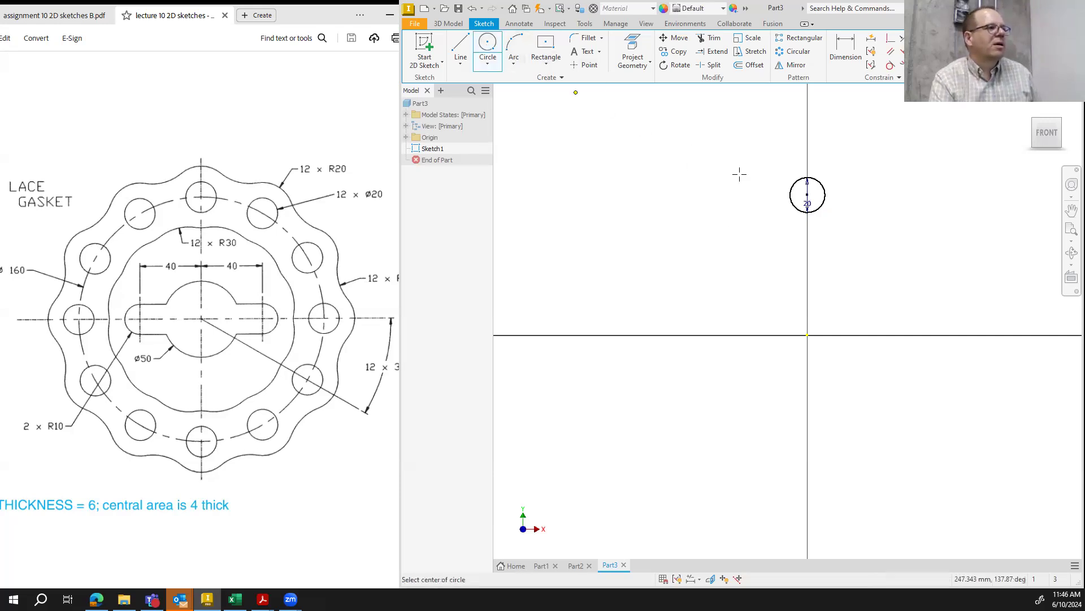
left_click(807, 194)
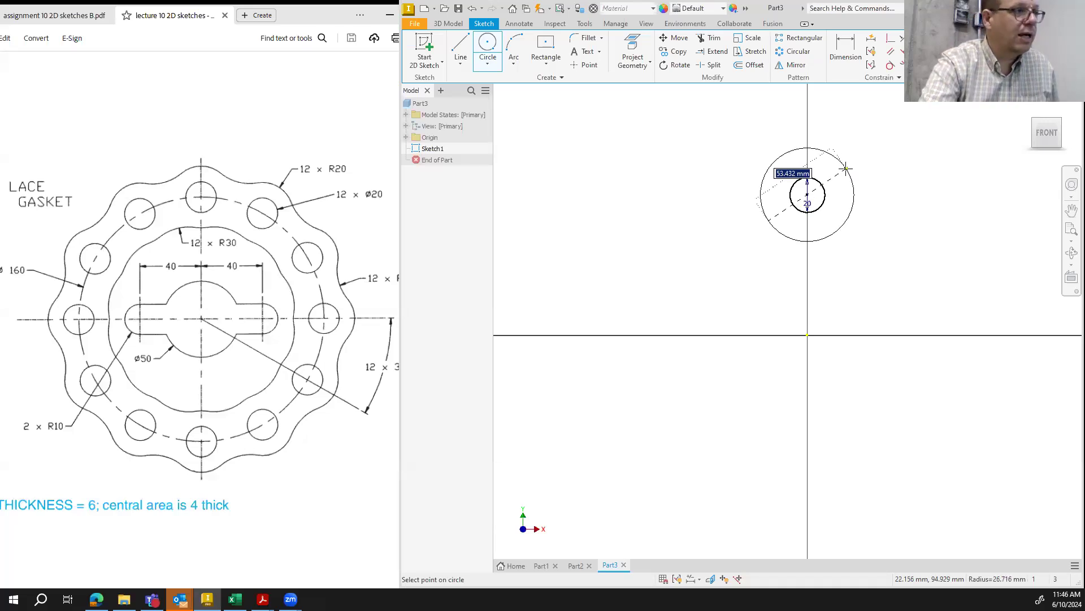
type("40")
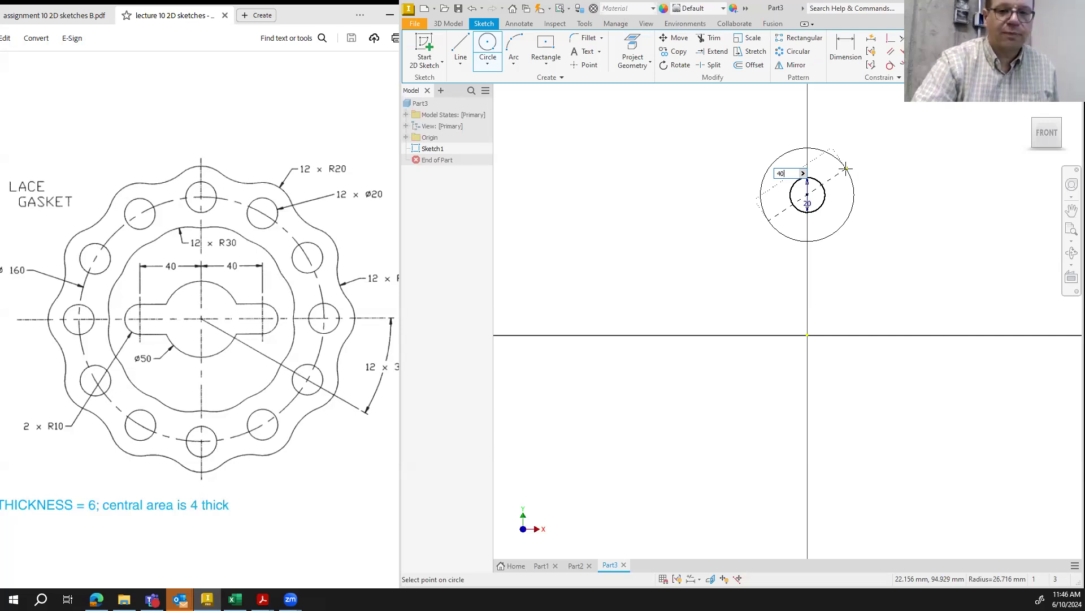
key("Return")
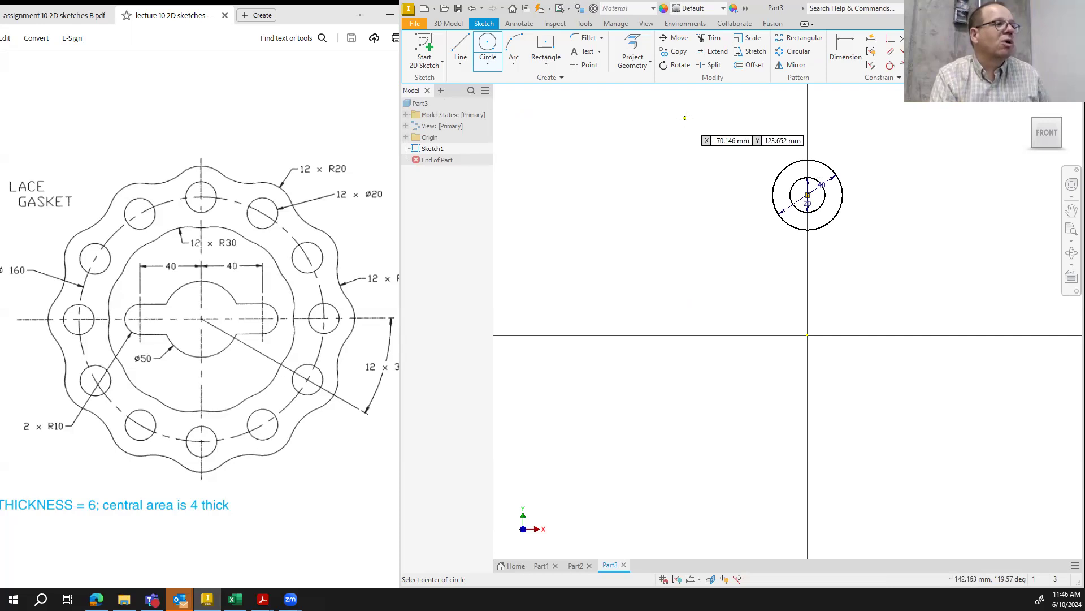
Rotate a copy of the 20 mm circle by 30 degrees about the sketch origin
left_click(680, 65)
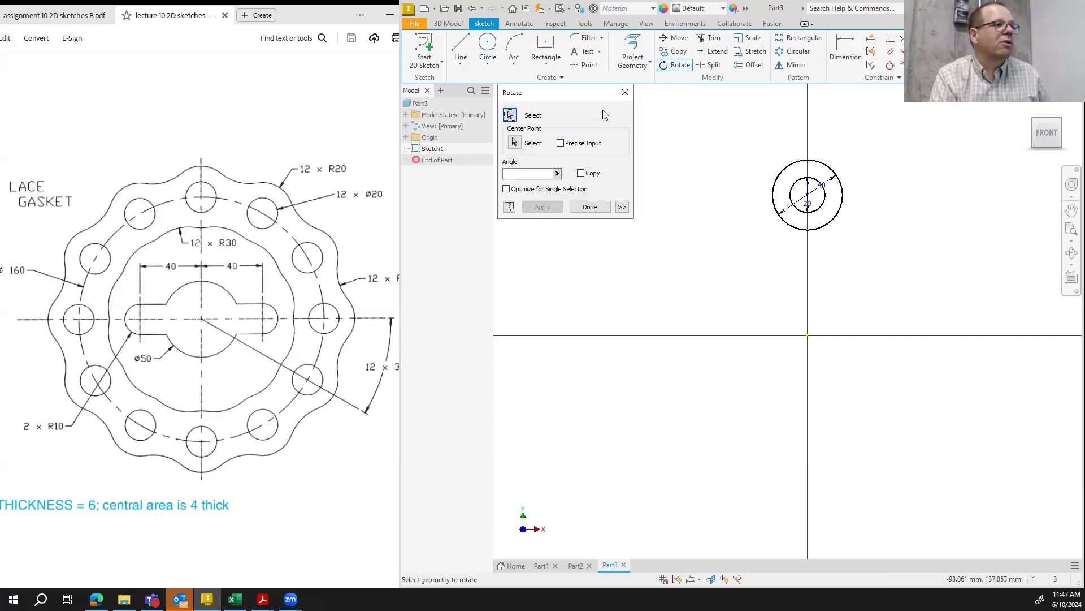
left_click(581, 174)
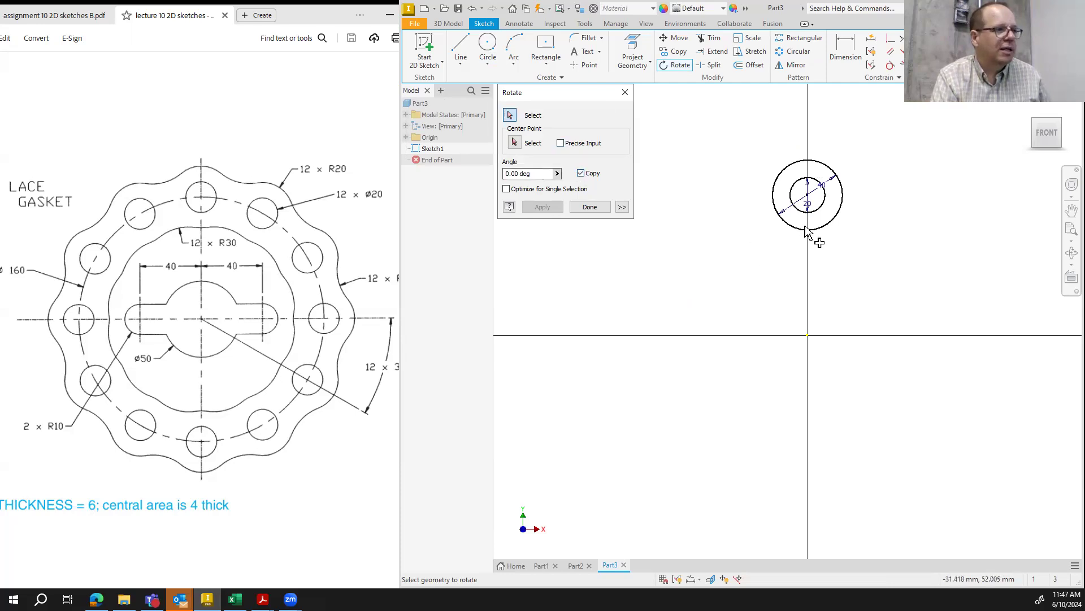
left_click(803, 213)
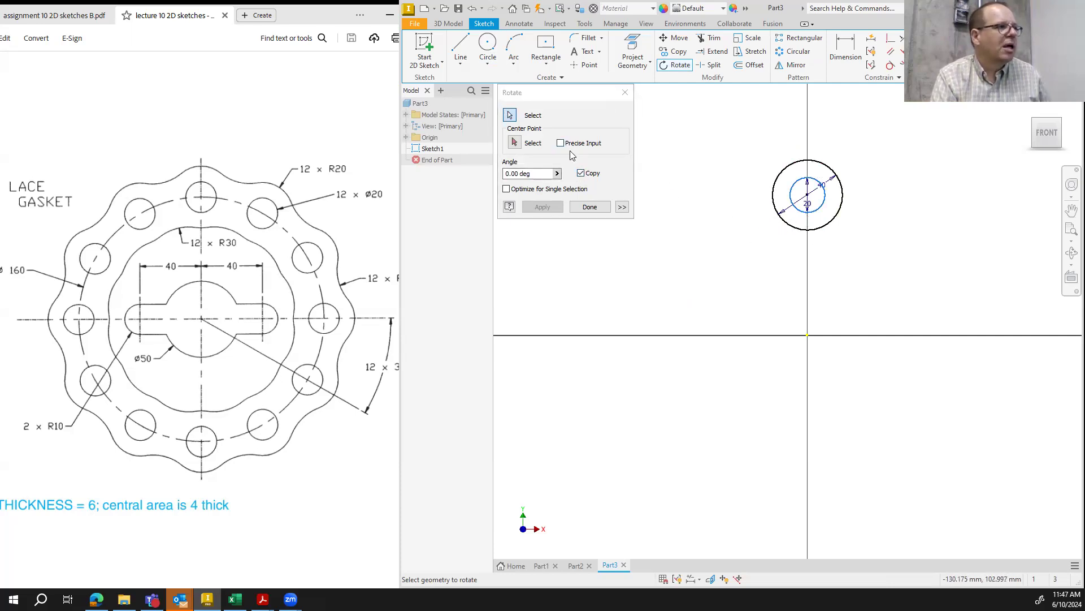
left_click(514, 142)
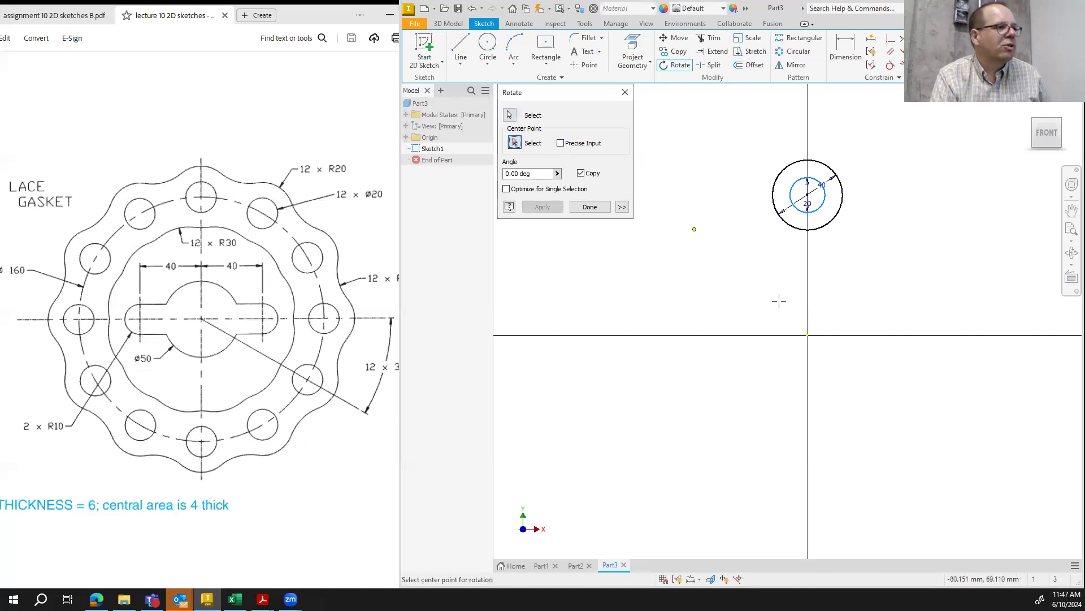
left_click(807, 335)
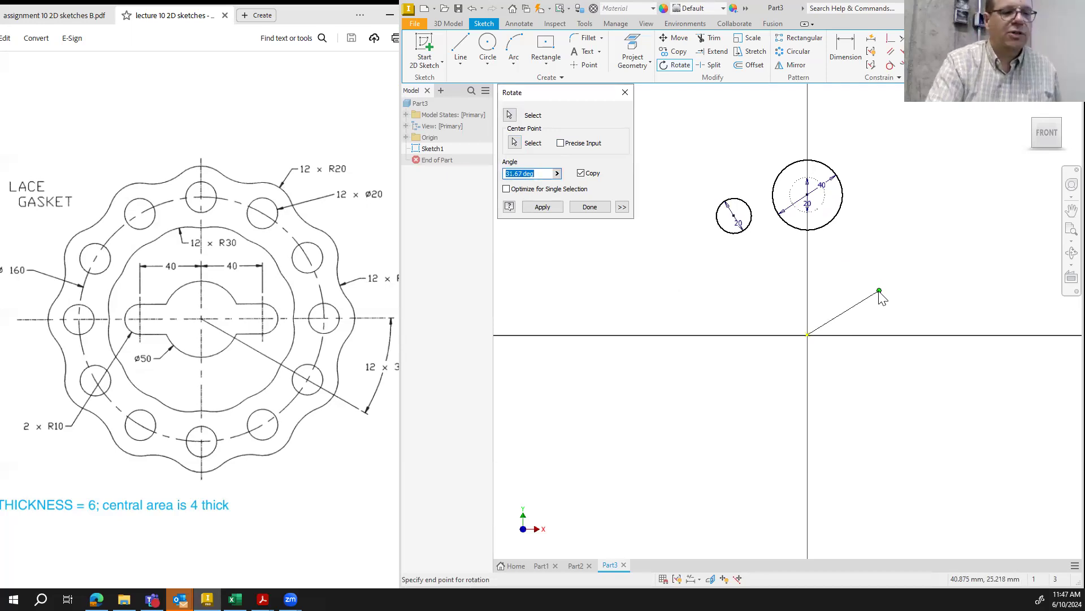
type("30")
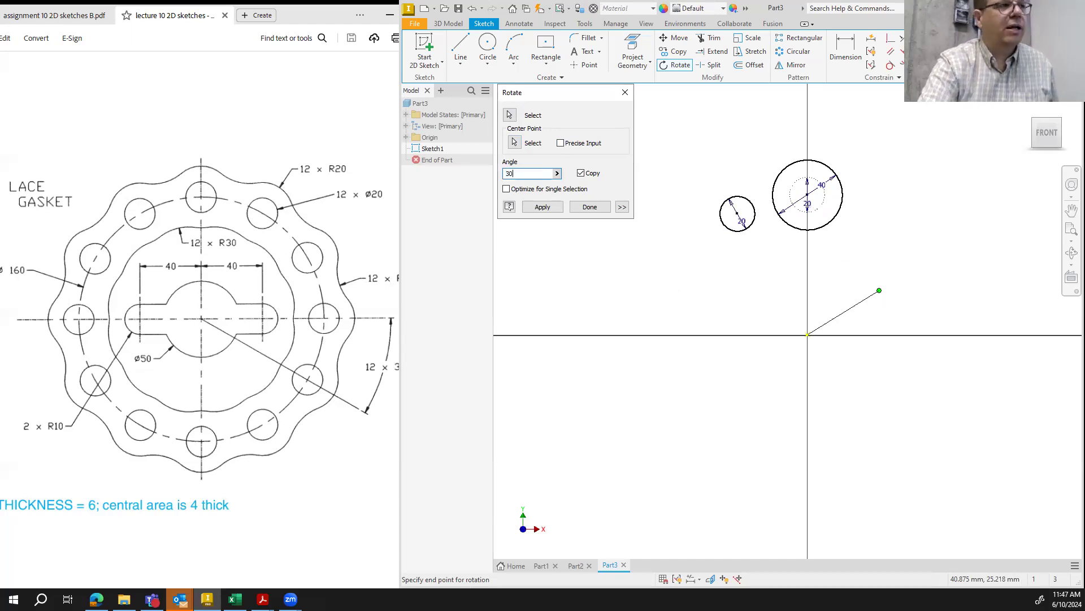
key("Return")
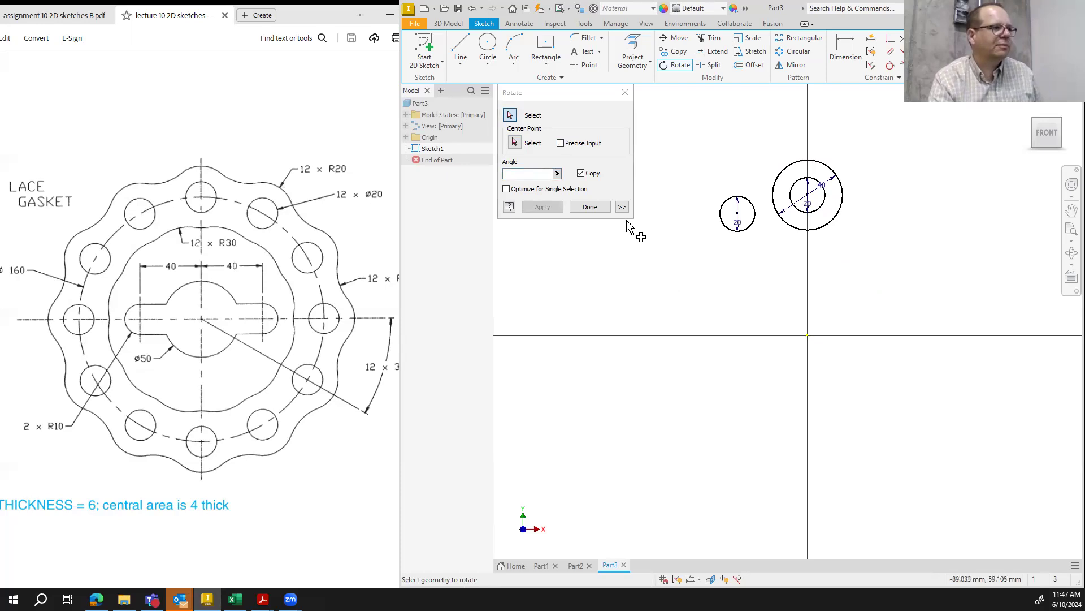
left_click(589, 207)
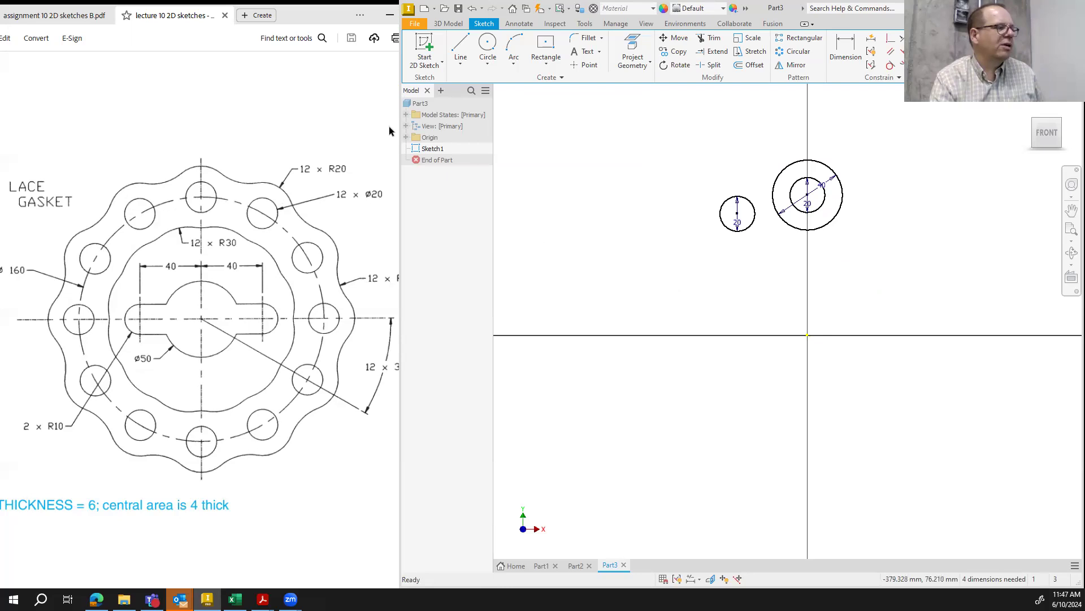
Draw a 40 mm diameter circle concentric with the rotated copy of the 20 mm circle
left_click(477, 48)
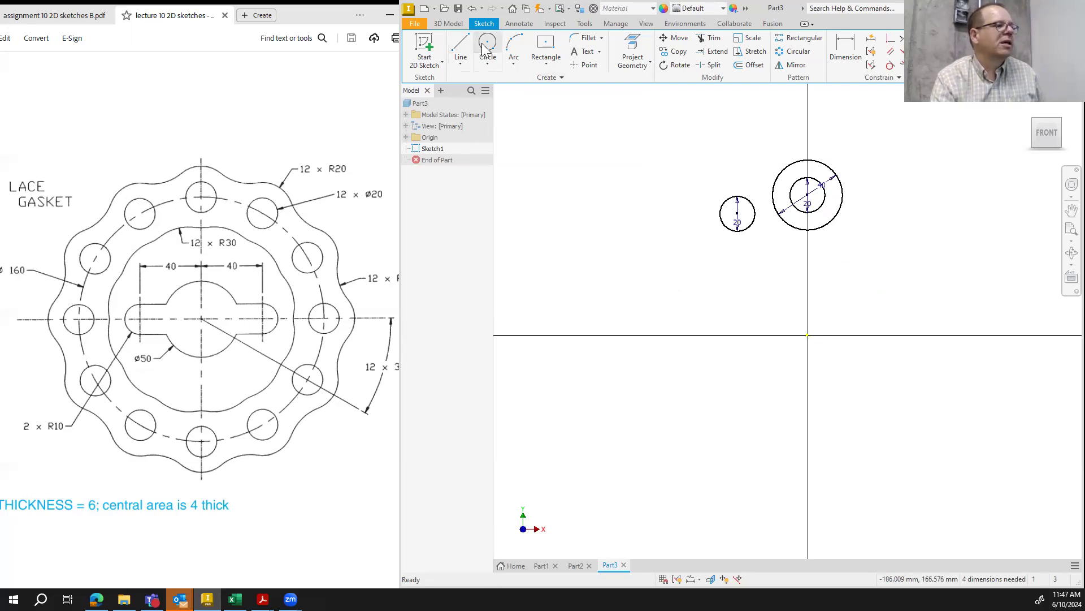
left_click(737, 213)
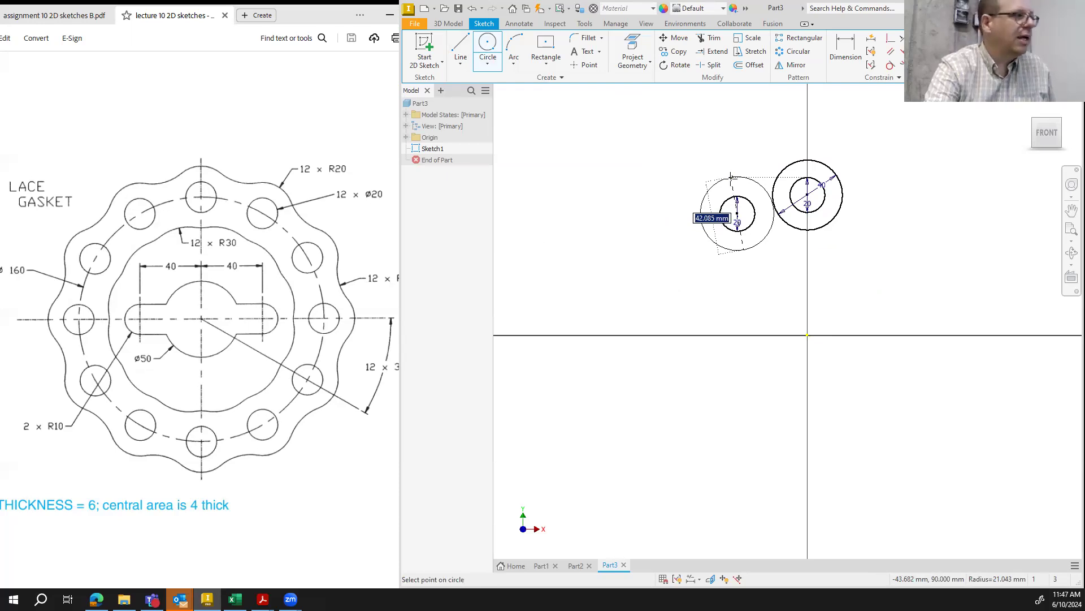
type("4")
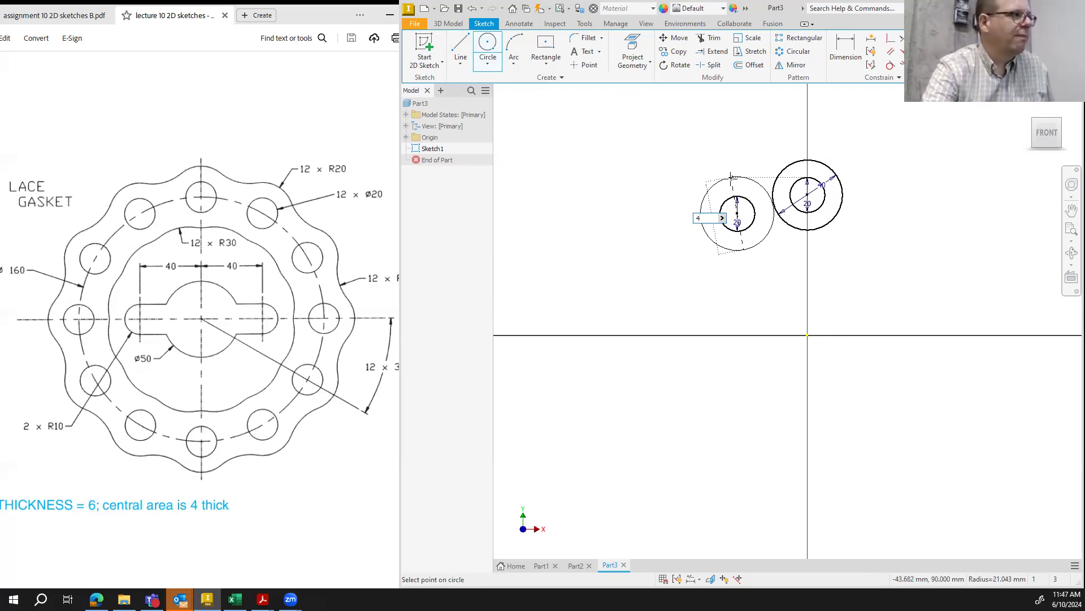
type("0")
key("Return")
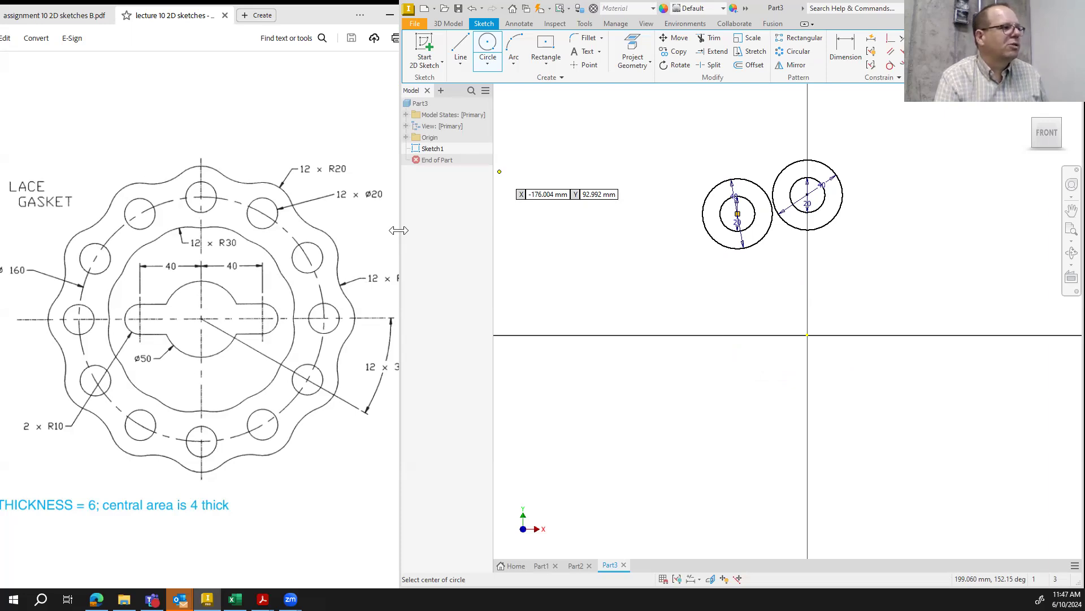
left_click_drag(398, 230, 395, 230)
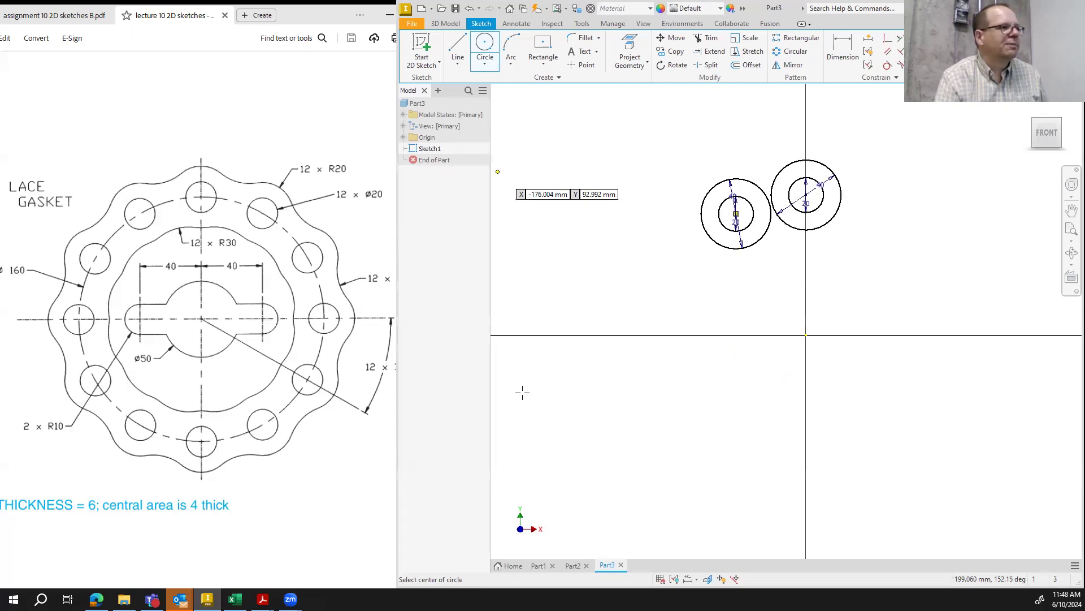
Draw a 60 mm diameter circle above the two lobes and make it tangent to the rotated 40 mm lobe circle
left_click(753, 132)
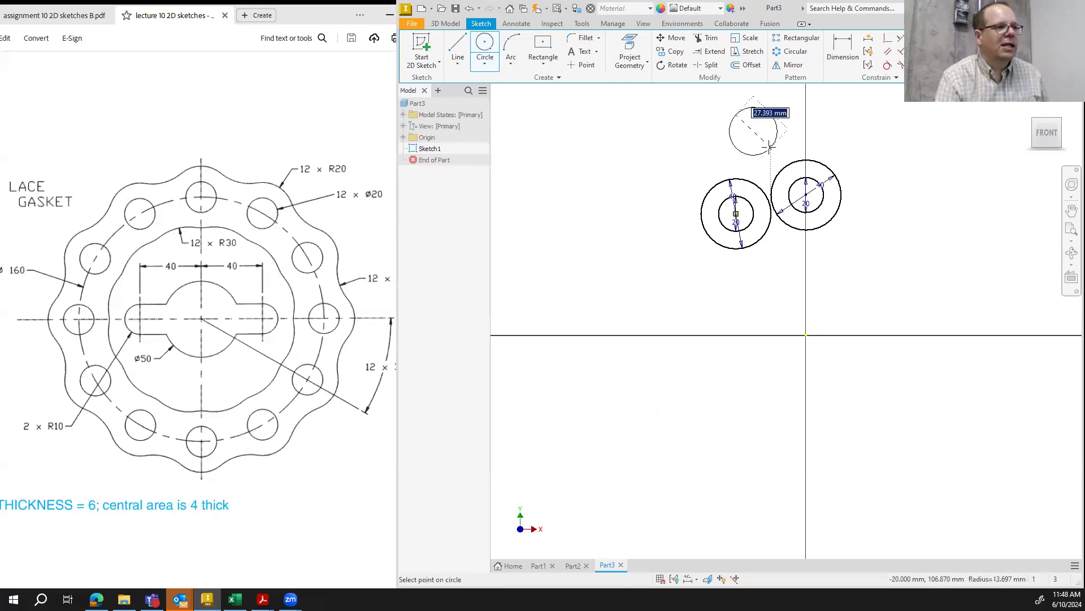
type("60")
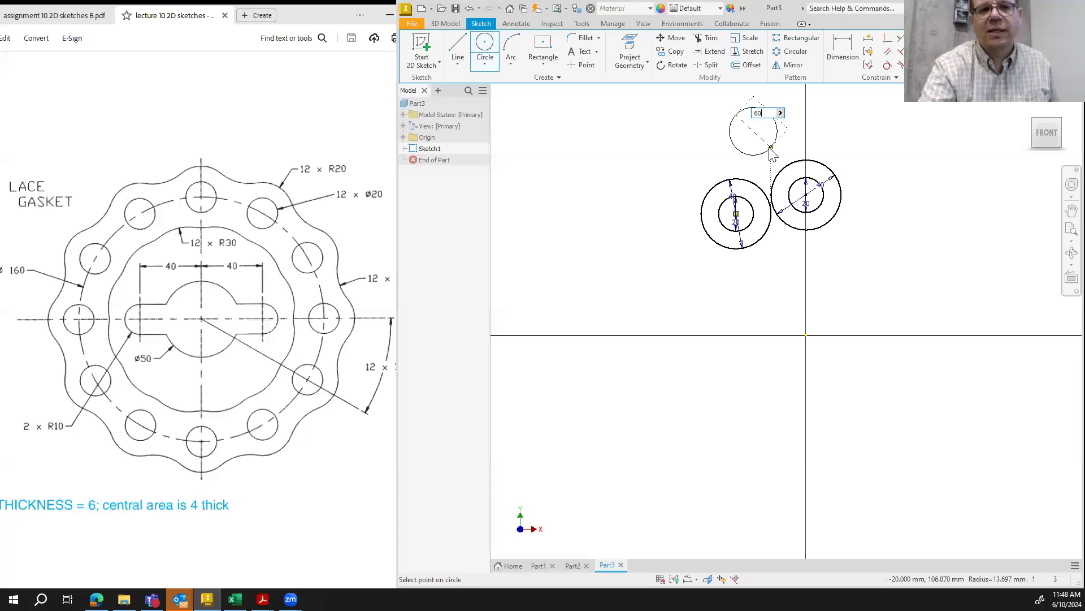
key("Return")
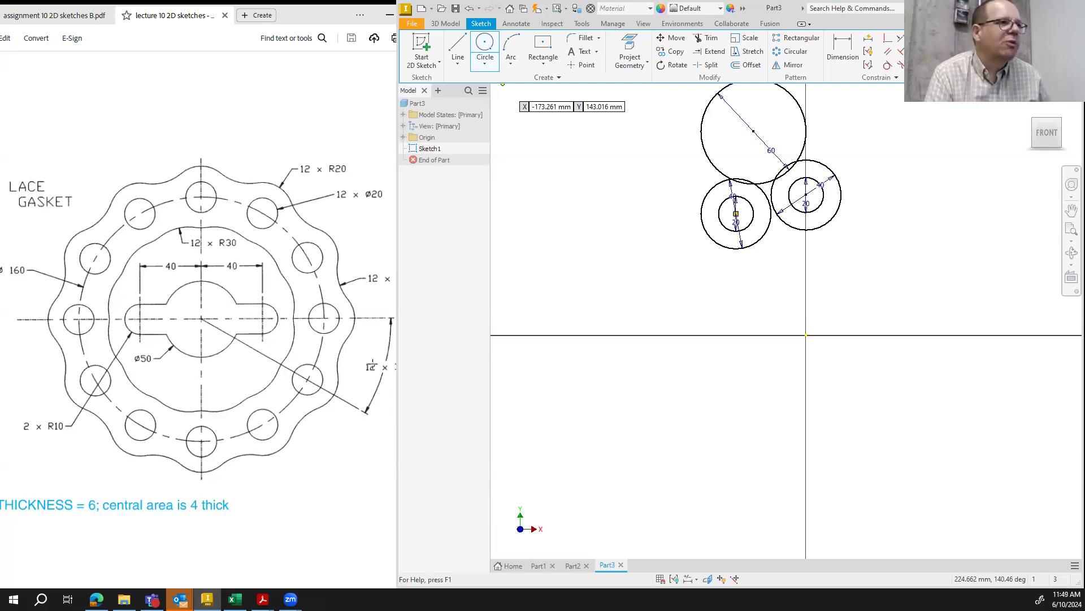
left_click(887, 65)
left_click(715, 168)
left_click(722, 185)
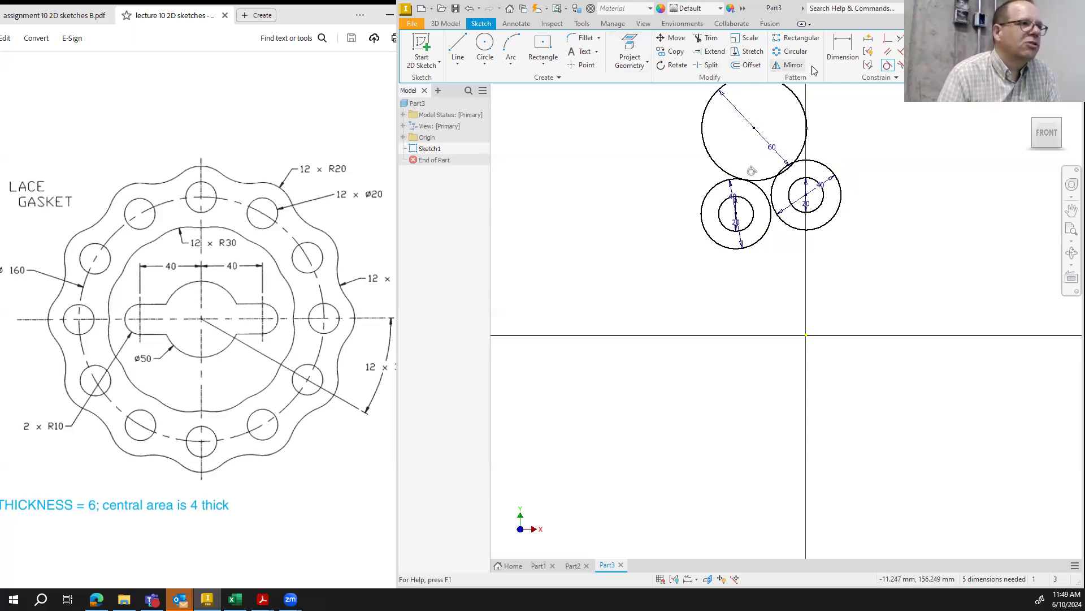
Try to make the 60 mm circle tangent to the 40 mm circle above the origin, and undo each attempt
left_click(808, 158)
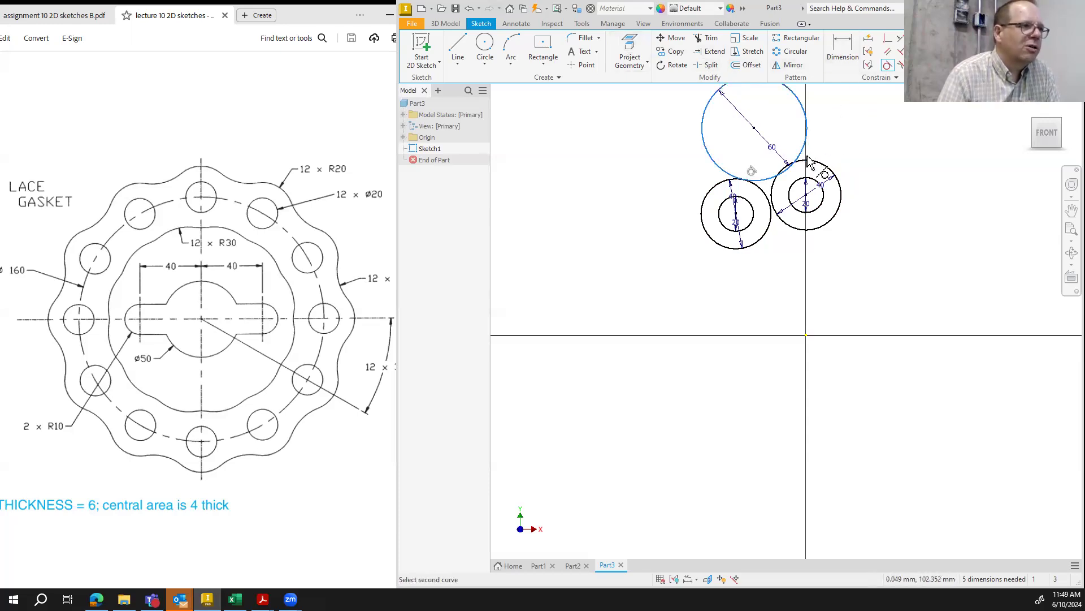
left_click(808, 160)
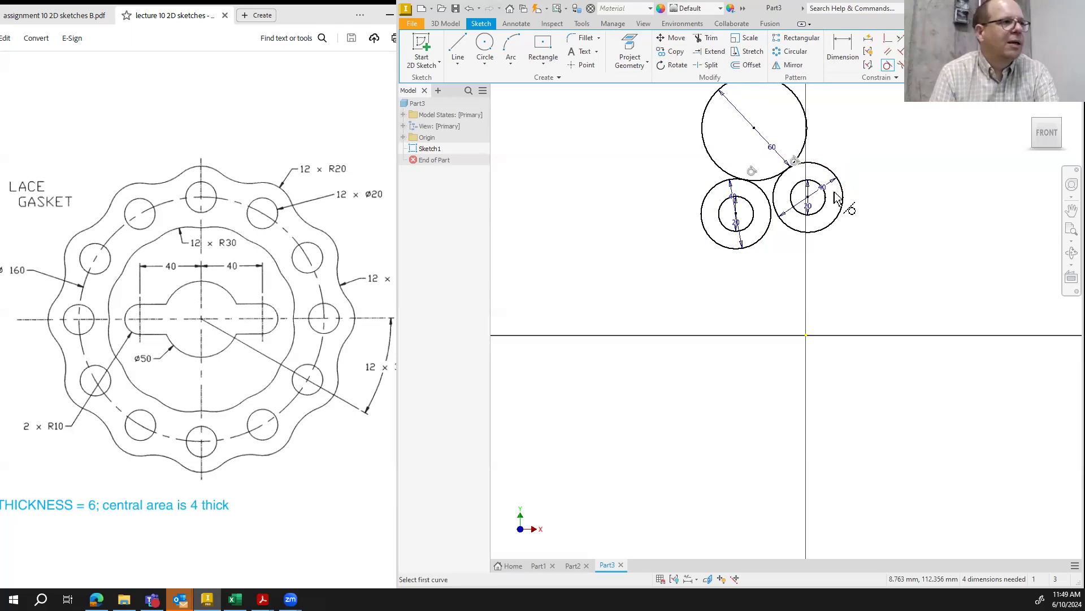
key("Escape")
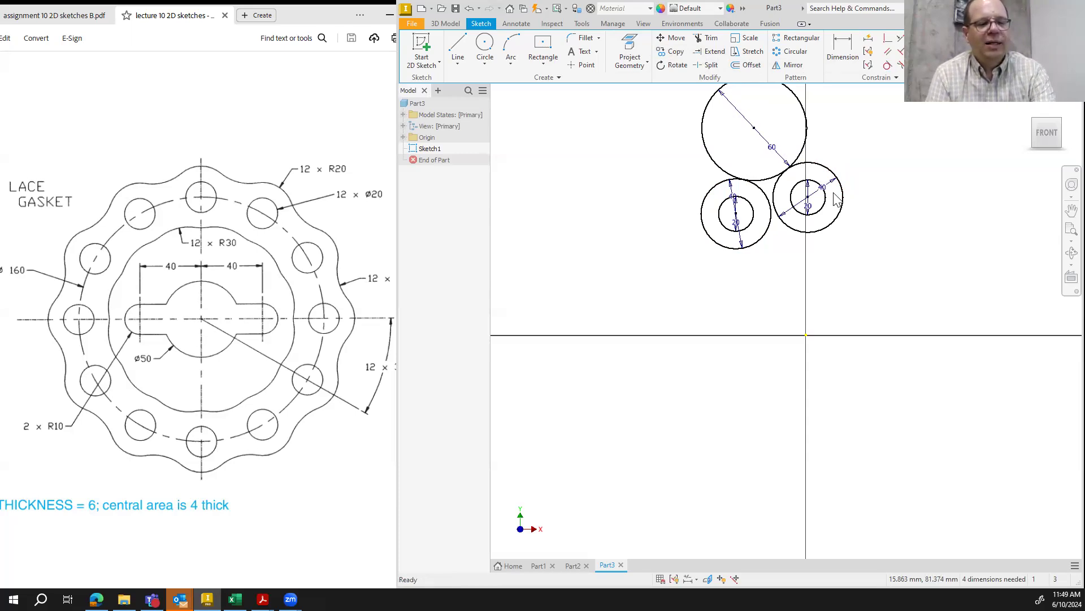
key("ctrl+z")
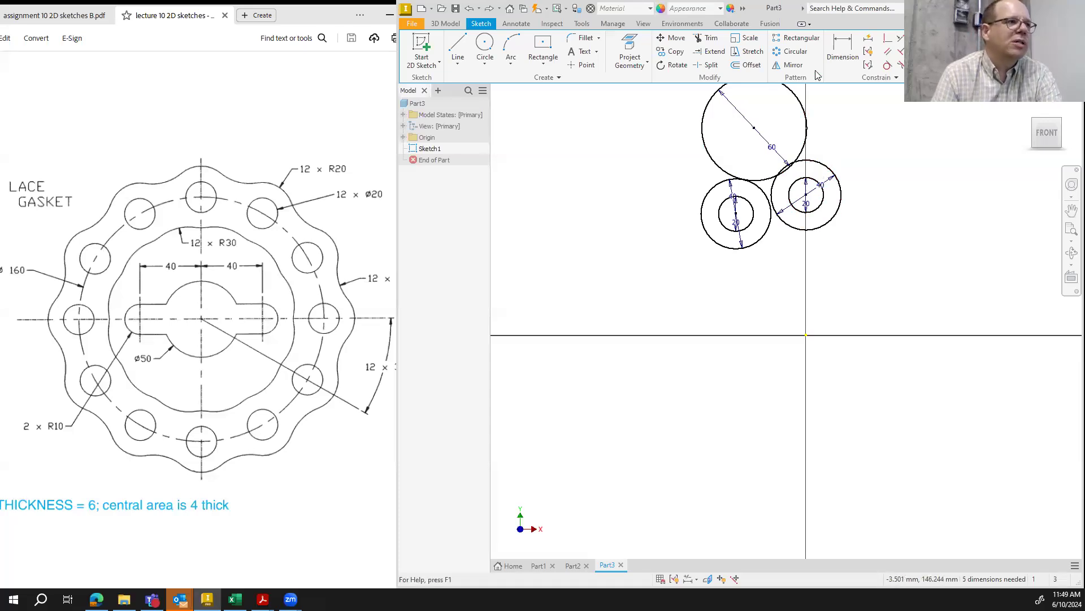
left_click(887, 67)
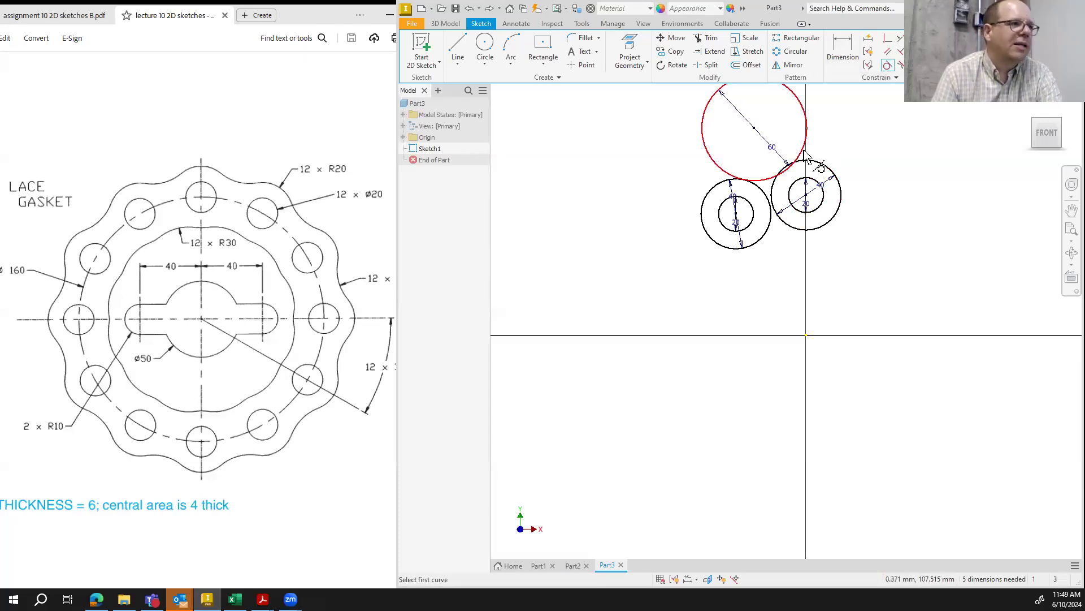
left_click(802, 155)
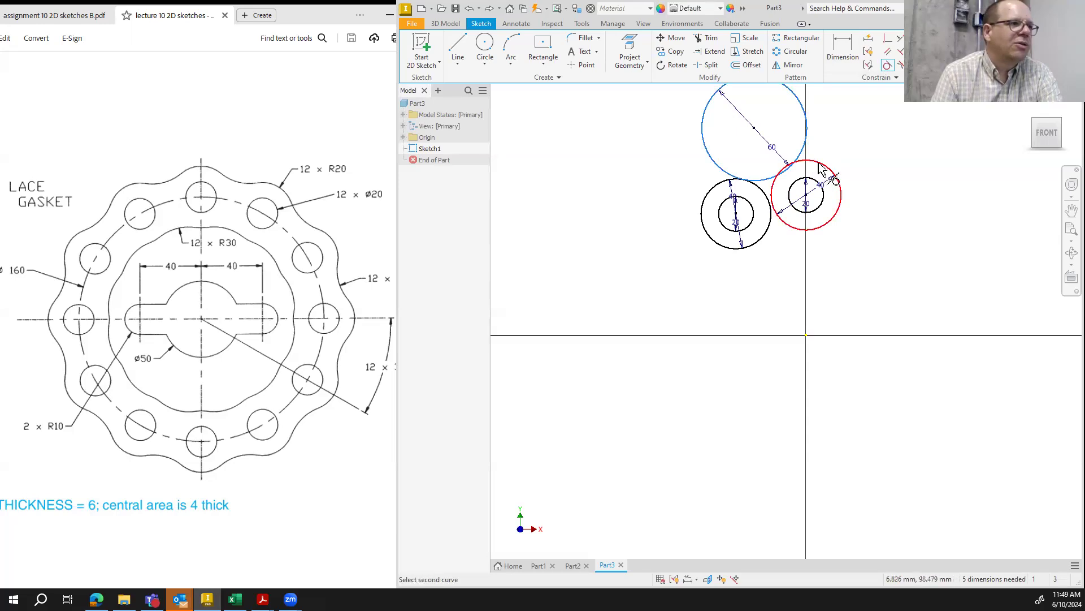
left_click(820, 164)
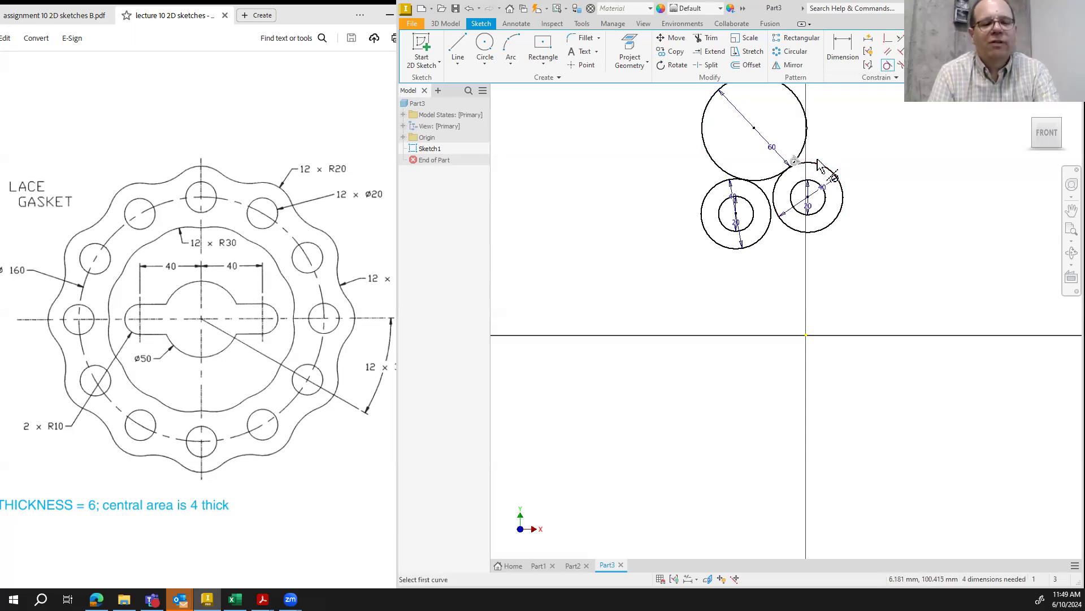
key("ctrl+z")
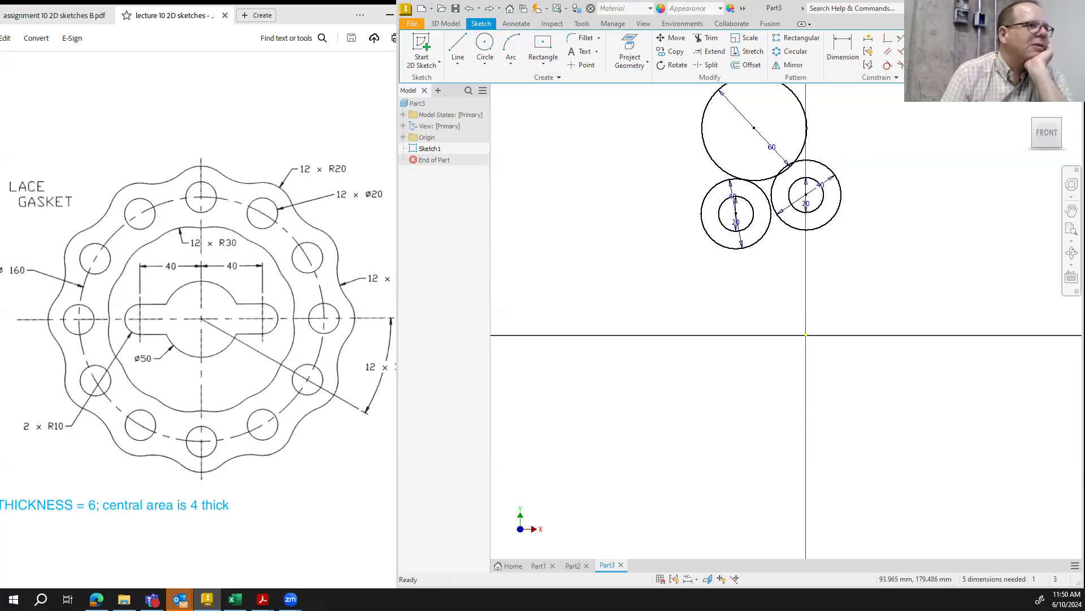
Dimension the vertical distance from the sketch origin to the center of the hole circle directly above it, keeping the current value
left_click(346, 198)
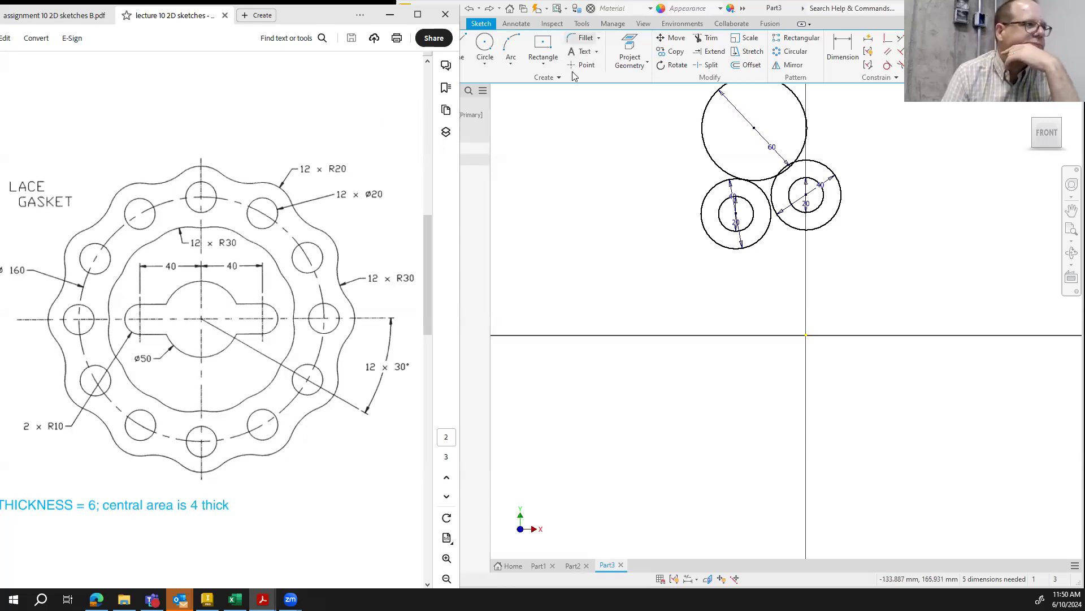
left_click(640, 292)
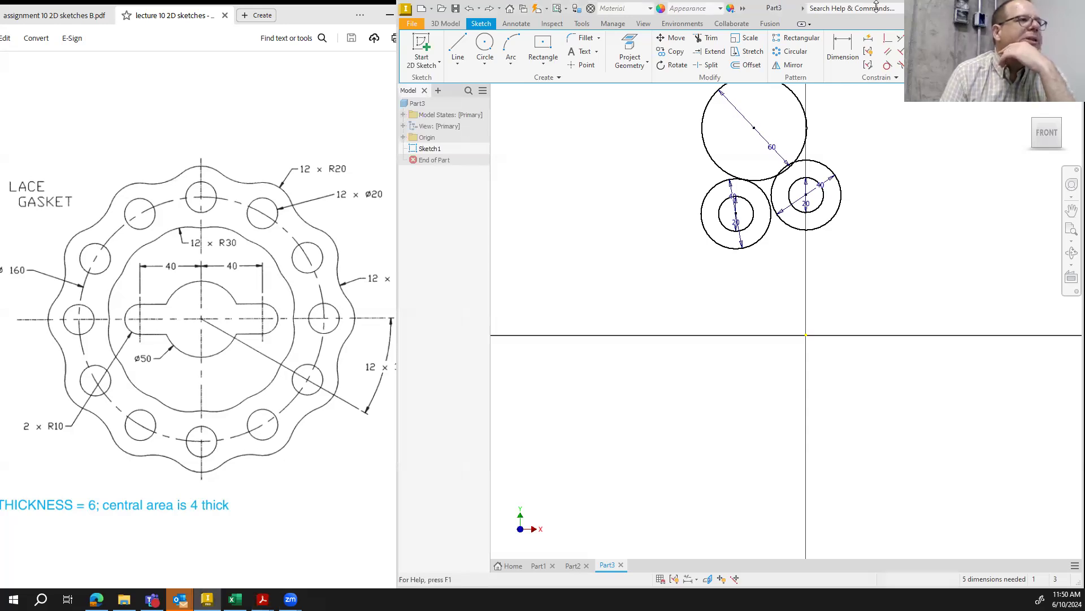
left_click(842, 54)
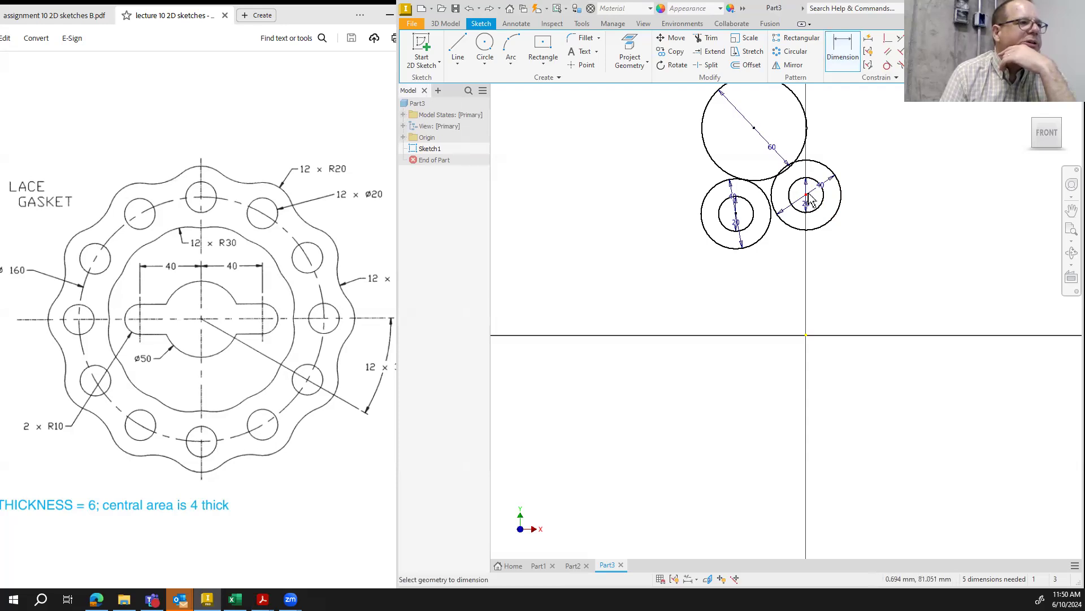
left_click(805, 338)
left_click(914, 258)
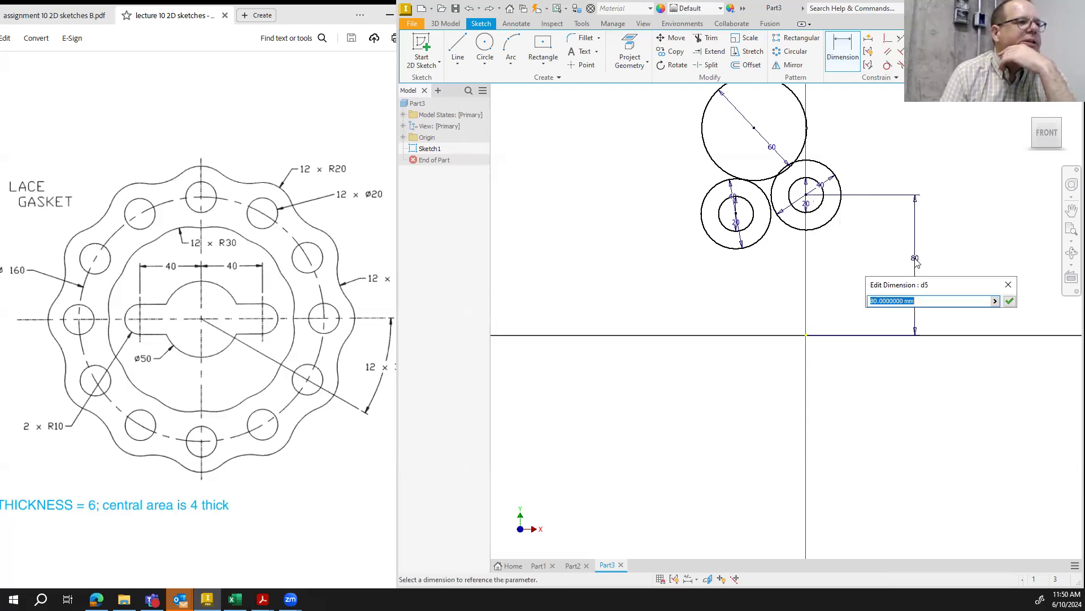
key("Return")
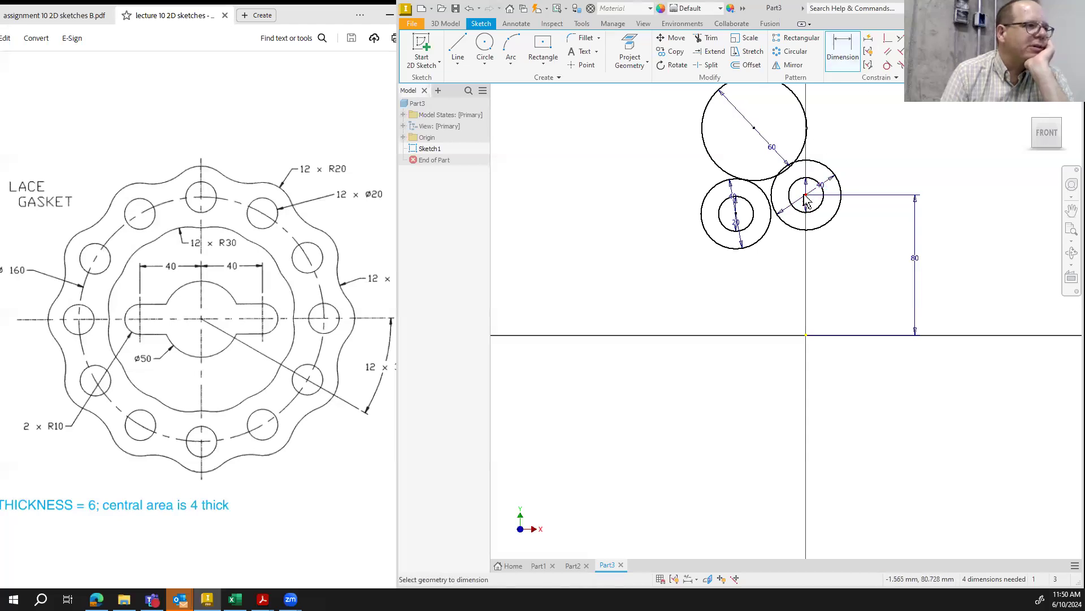
Dimension the horizontal distance between the centers of the two 20 mm hole circles, keeping the current value
left_click(737, 214)
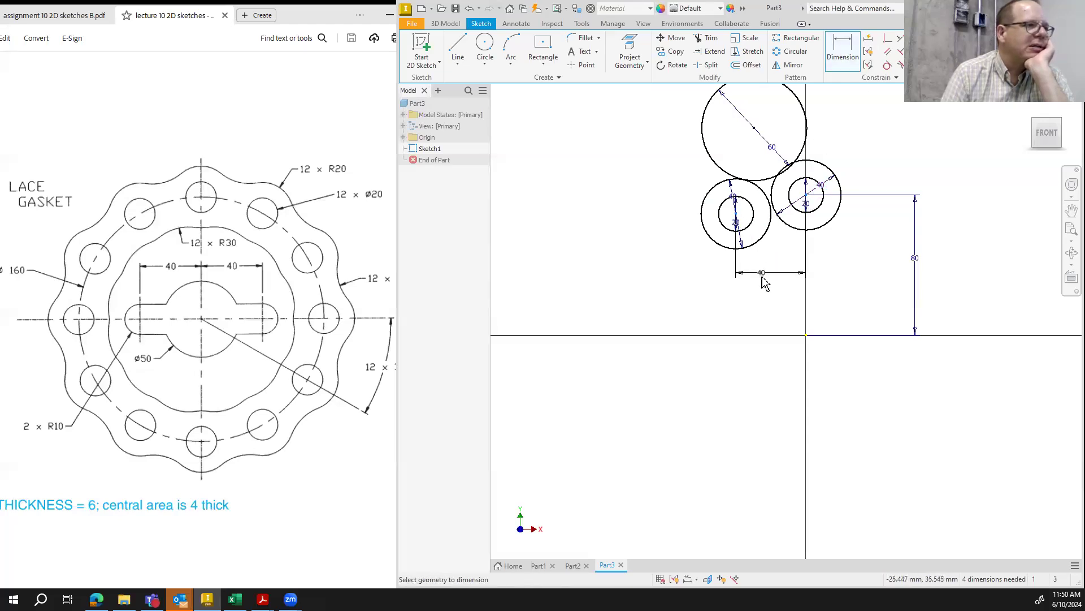
left_click(768, 285)
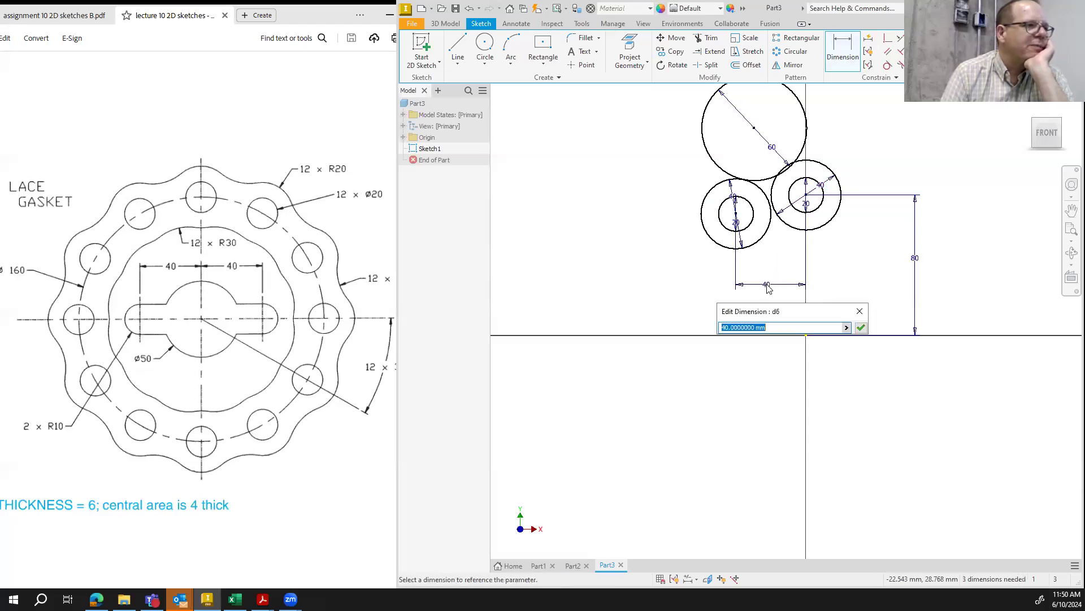
left_click(861, 328)
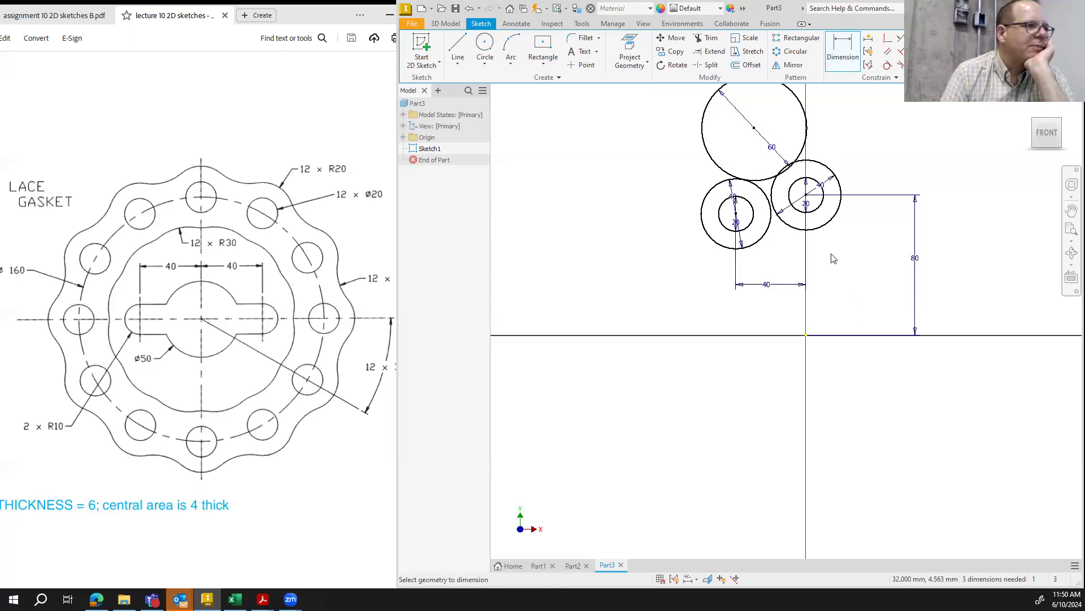
left_click(808, 199)
left_click(736, 214)
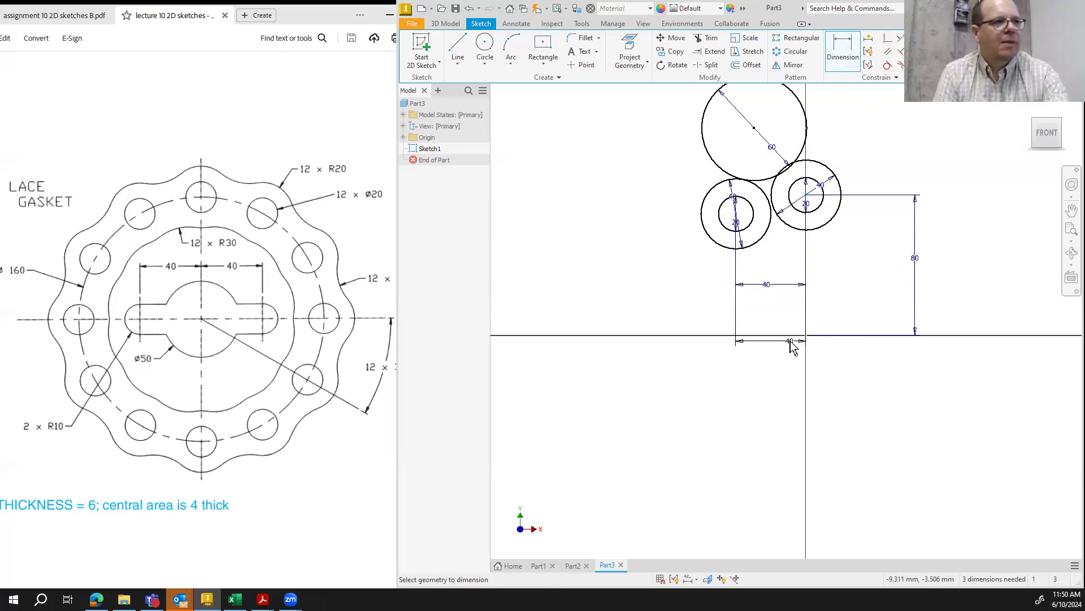
key("Escape")
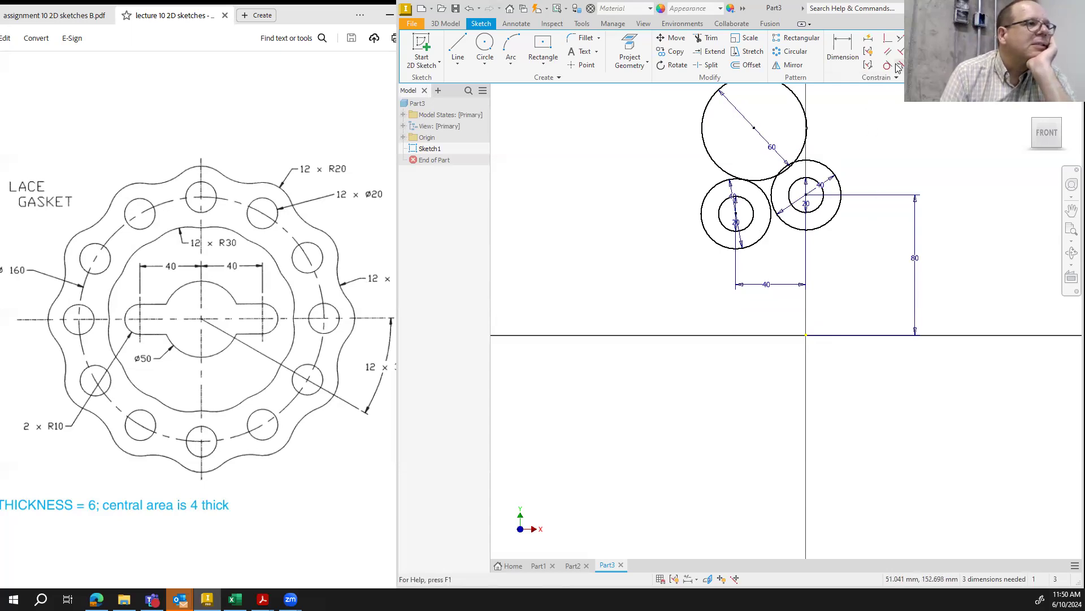
Try a tangent constraint between the 60 mm circle and the 40 mm circle above the origin
left_click(888, 66)
left_click(802, 111)
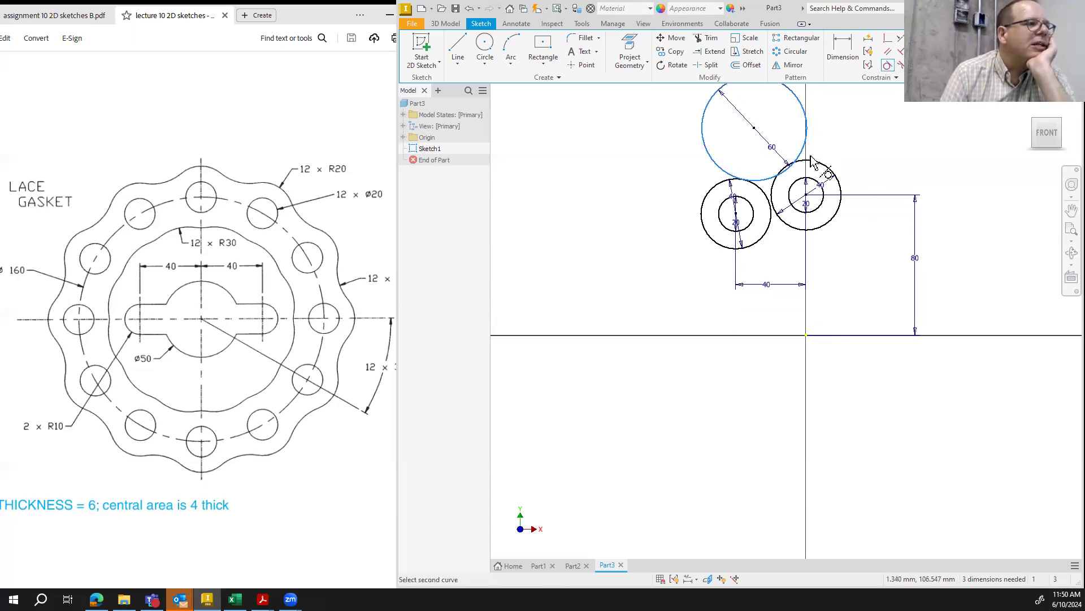
left_click(816, 163)
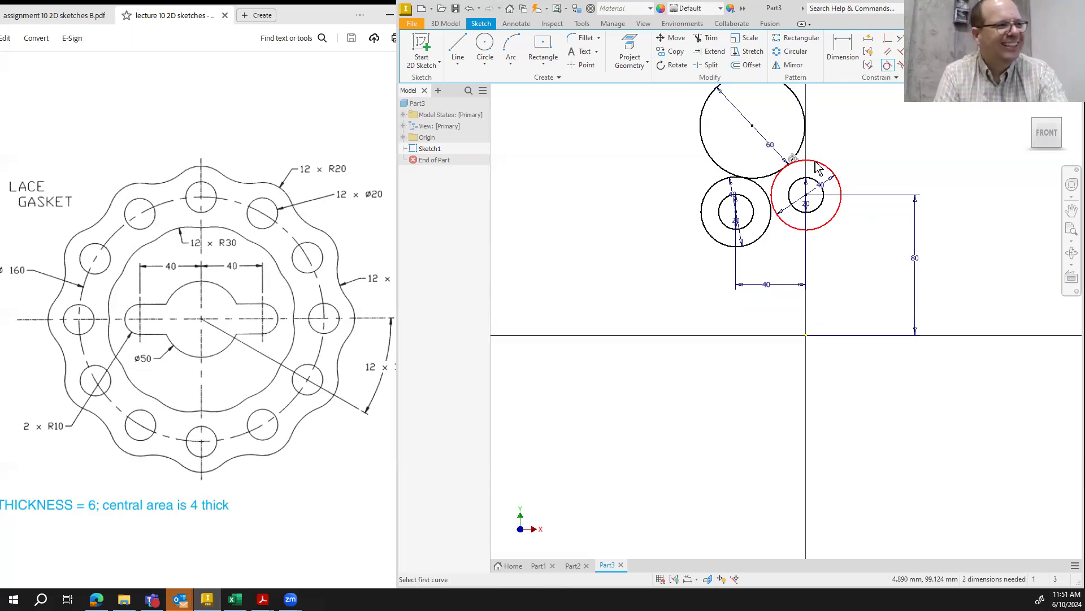
key("Escape")
Dimension the vertical distance from the origin to the center of the rotated 20 mm hole circle, keeping the current value
left_click(843, 48)
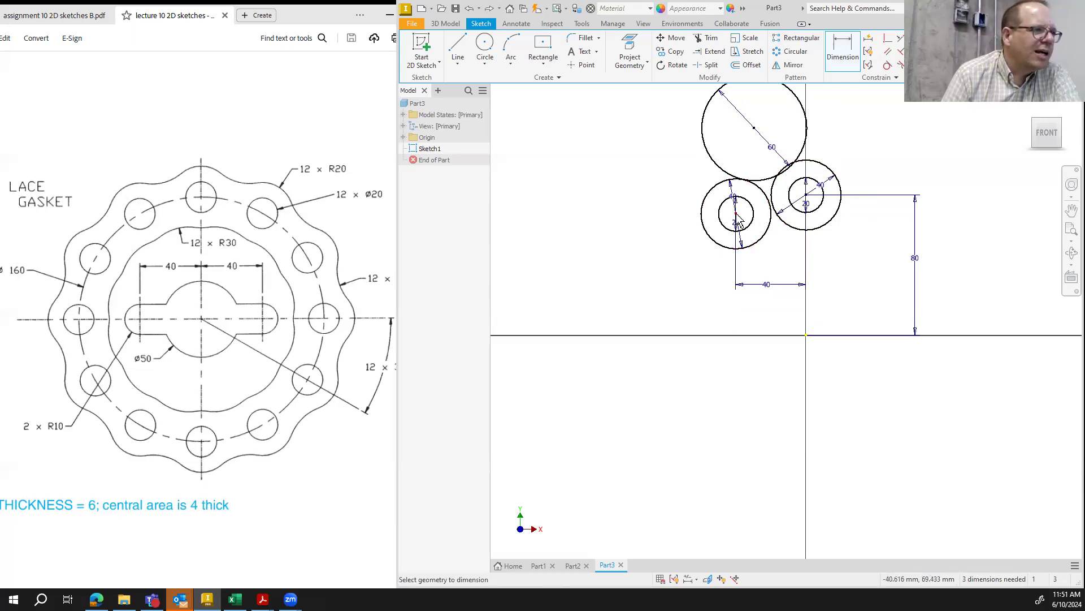
left_click(806, 336)
left_click(669, 286)
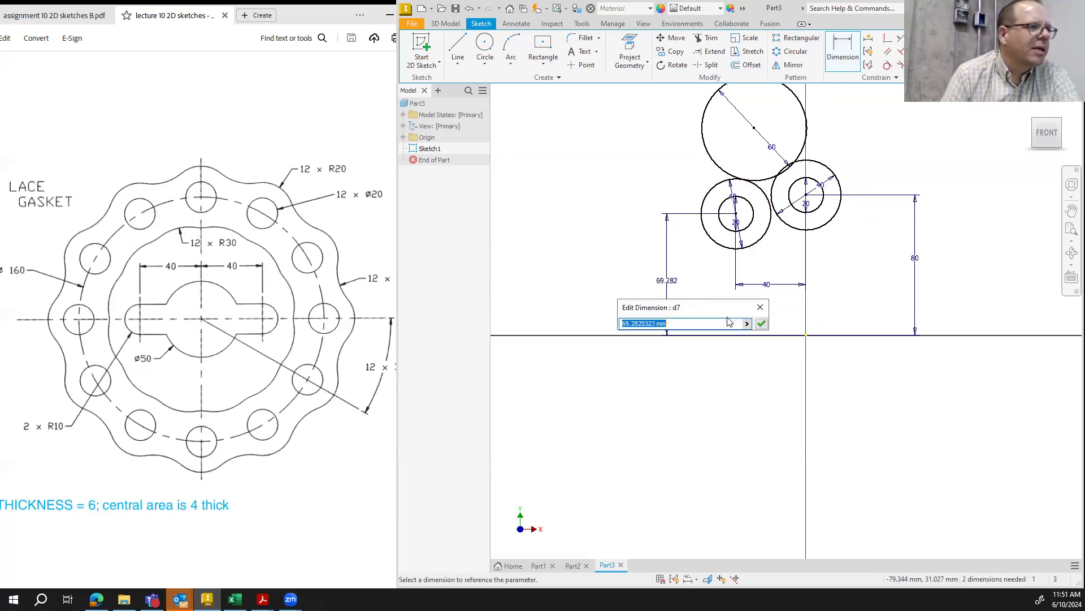
left_click(761, 323)
Make the 60 mm circle tangent to the 40 mm circle above the origin and trim away its outer arc beyond the tangent points
left_click(887, 66)
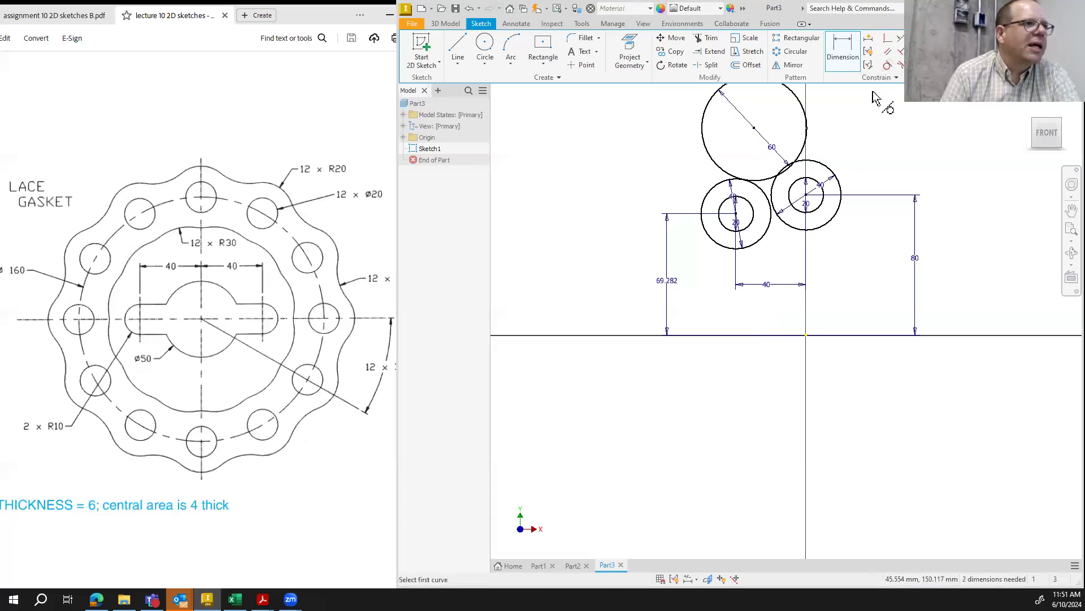
left_click(772, 178)
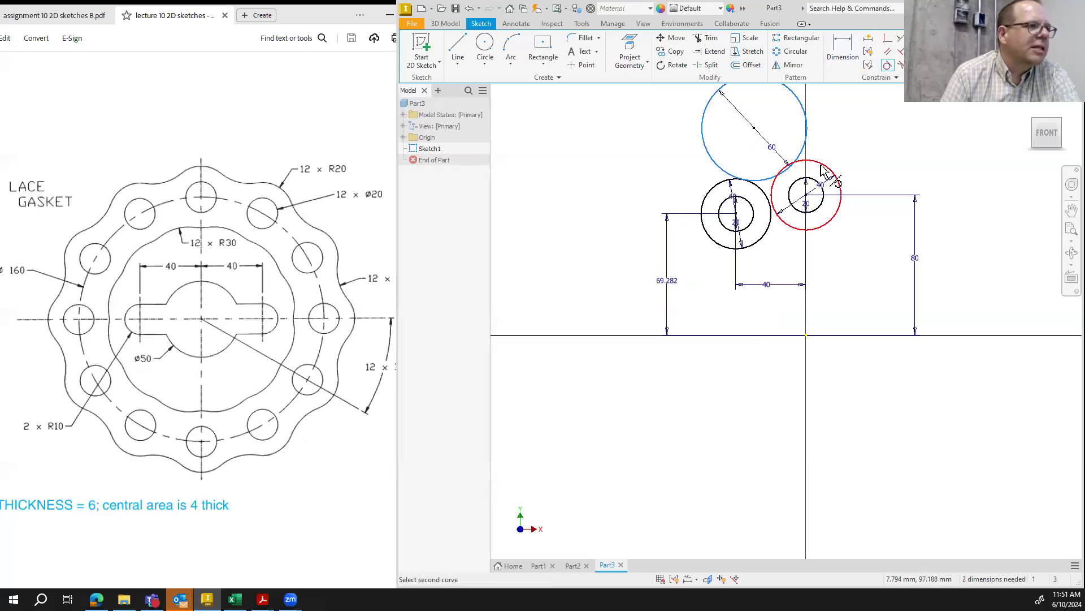
left_click(822, 168)
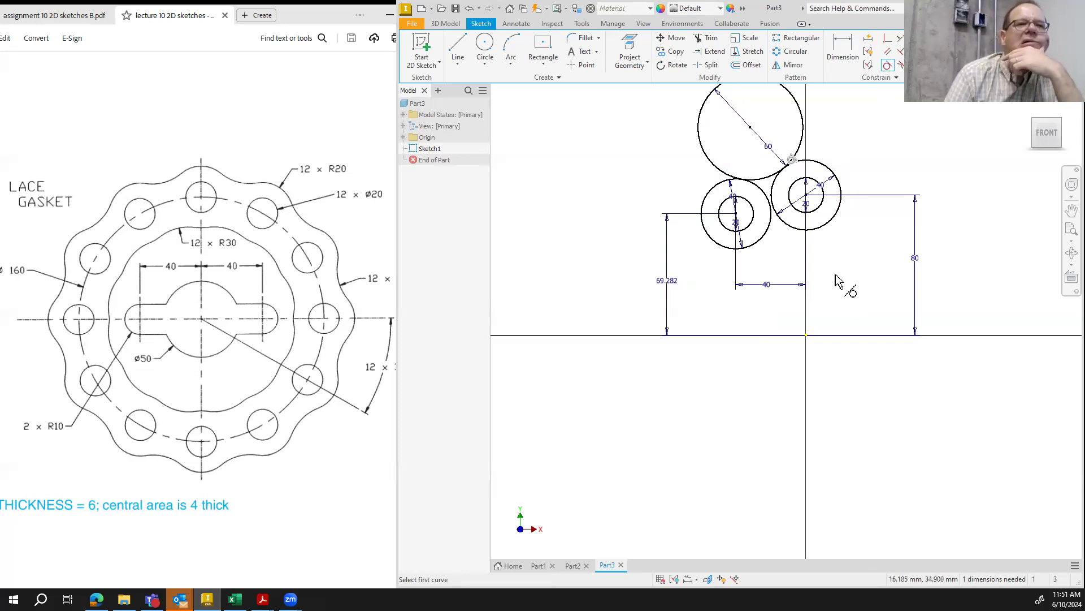
left_click(707, 38)
left_click(710, 161)
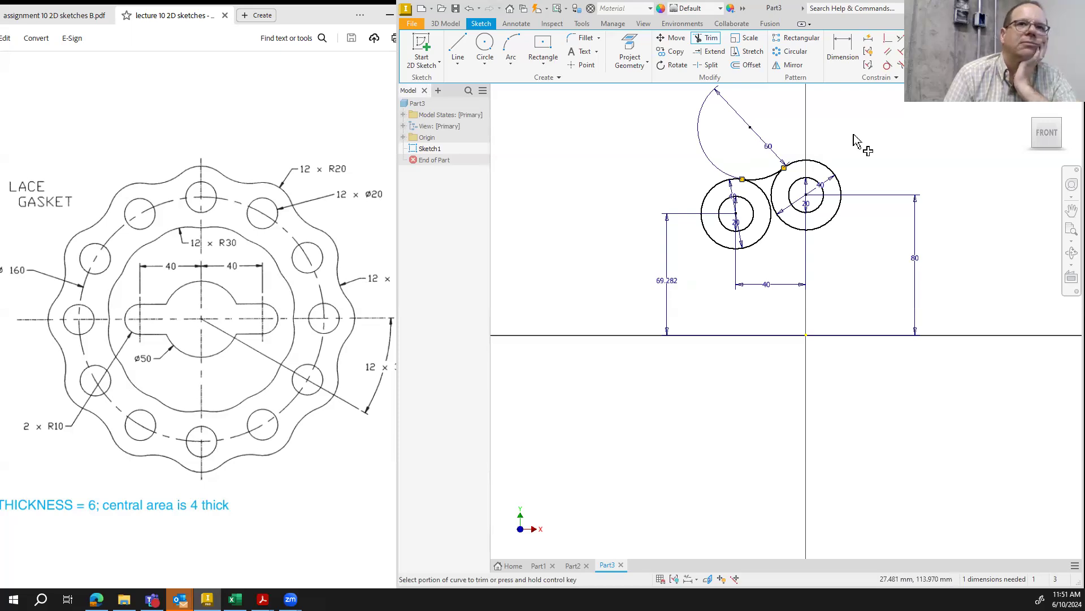
Draw a second 60 mm diameter circle just below the two lobe circles
left_click(483, 45)
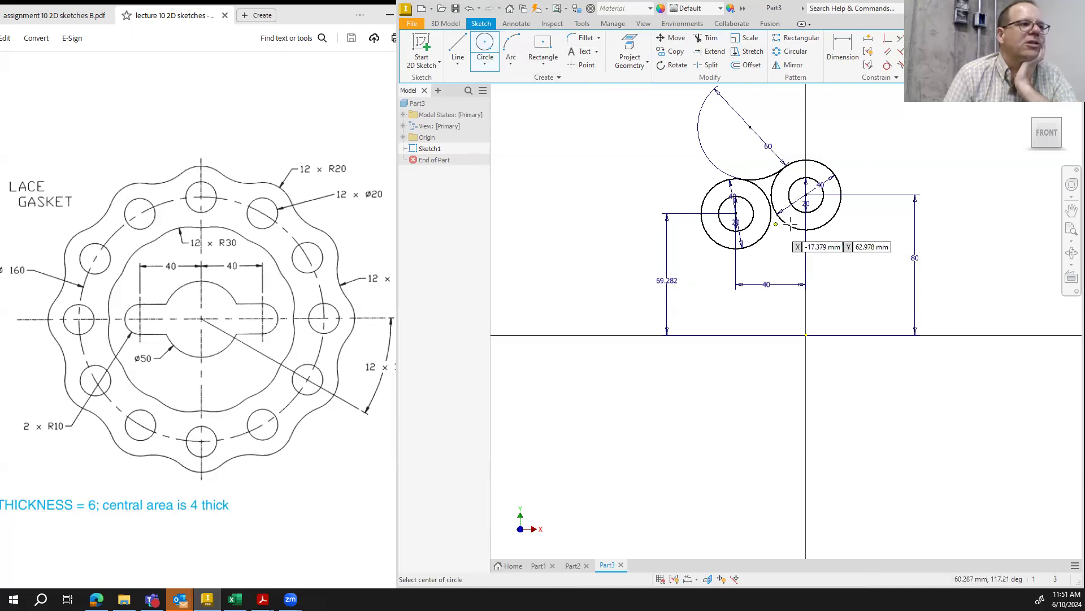
left_click(788, 288)
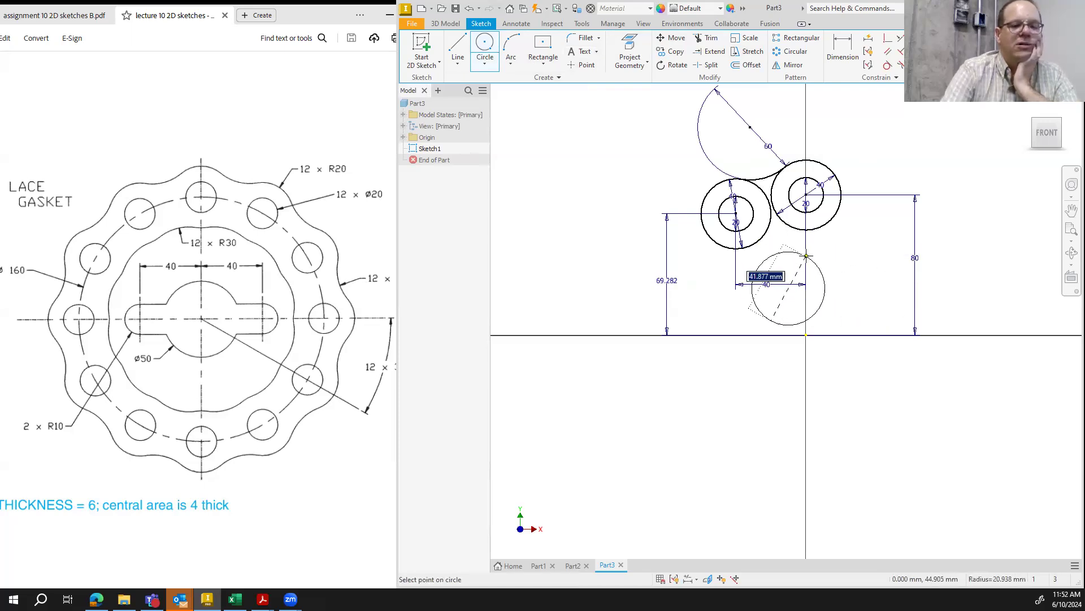
type("60")
key("Return")
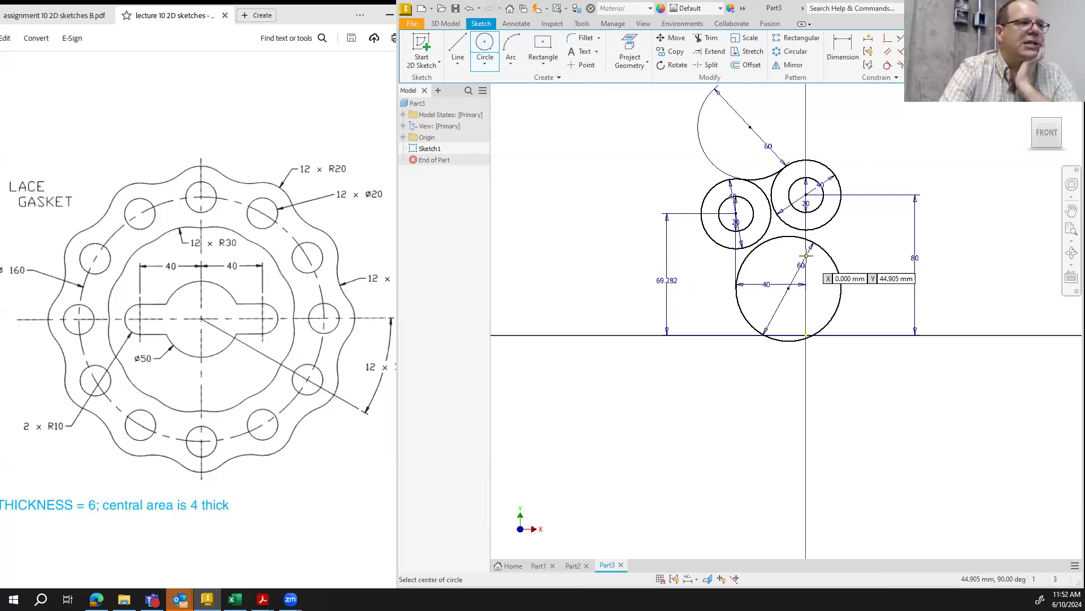
Make the lower 60 mm circle tangent to both 40 mm lobe circles
left_click(887, 65)
left_click(765, 250)
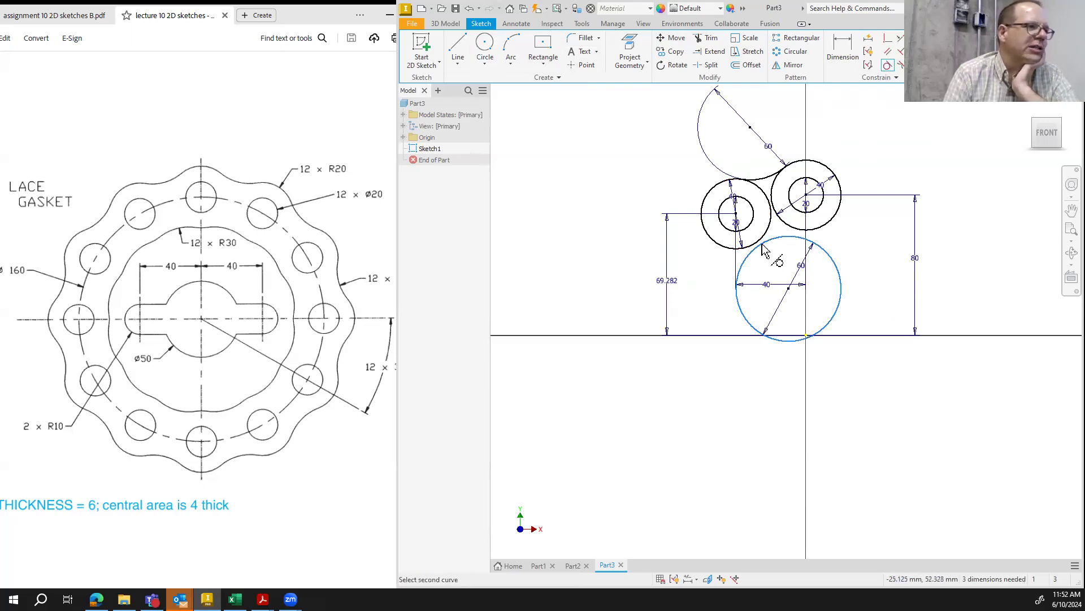
left_click(763, 240)
left_click(818, 251)
left_click(825, 232)
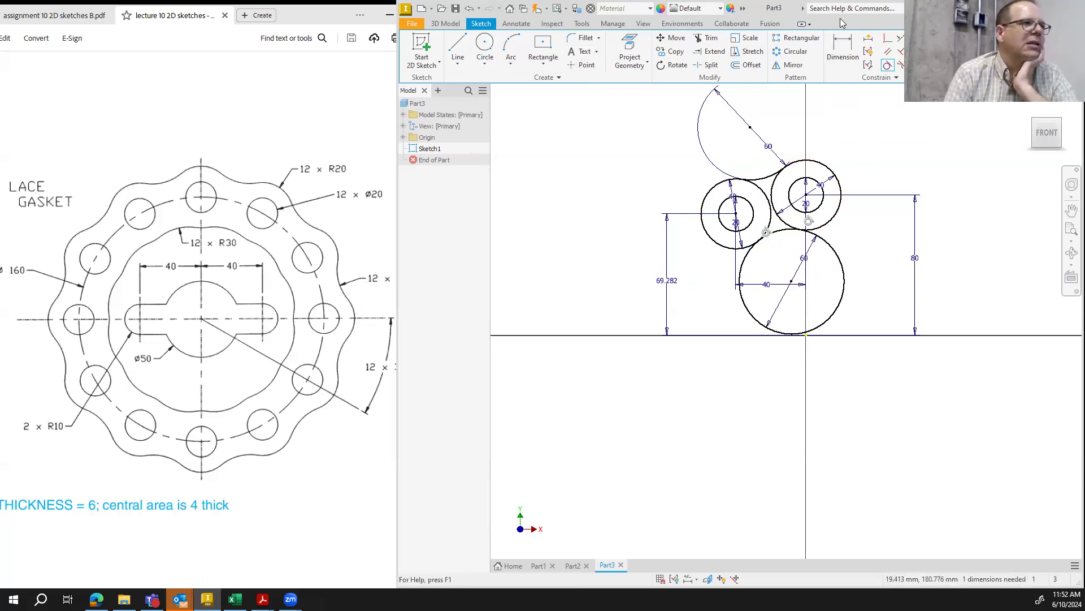
Trim the lower 60 mm circle down to its connecting arc and remove the inward-facing arcs of both 40 mm lobe circles
left_click(707, 37)
left_click(842, 277)
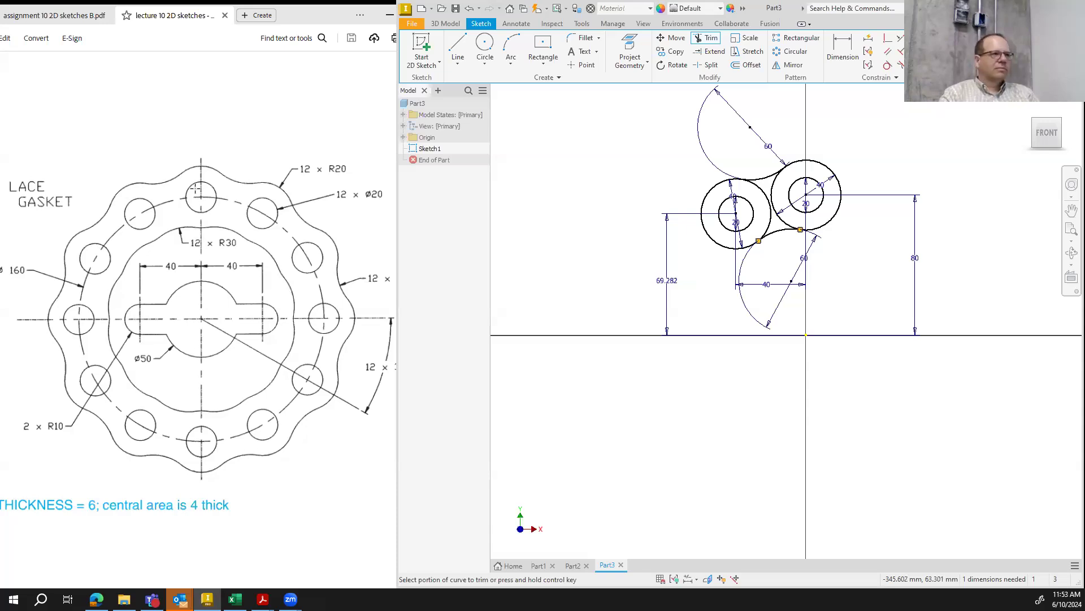
left_click(769, 204)
left_click(779, 215)
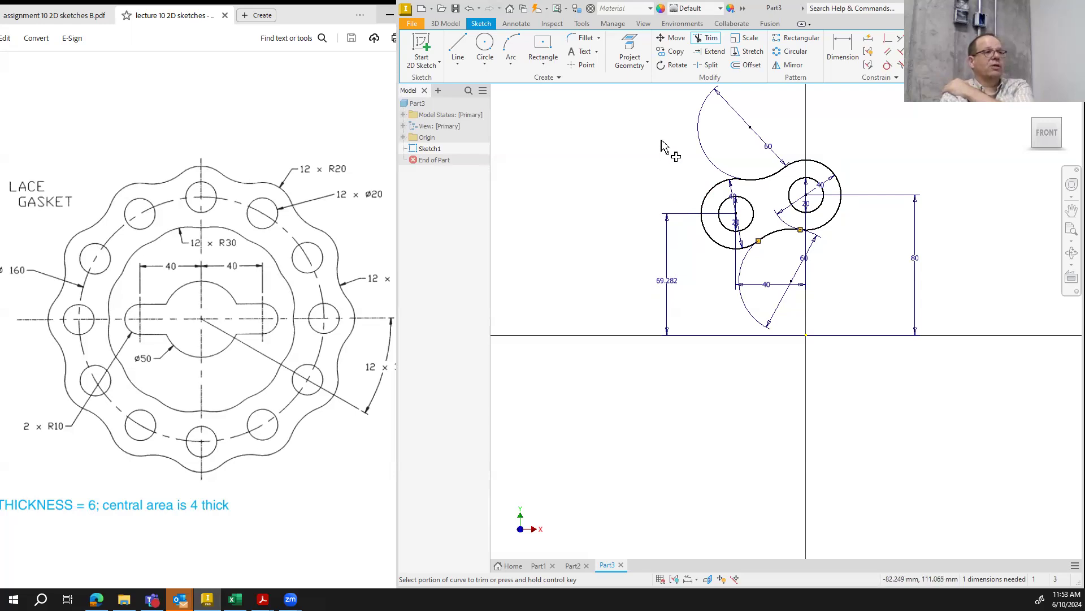
Rotate a copy of the outer and inner connecting arcs by 30° about the origin
left_click(677, 66)
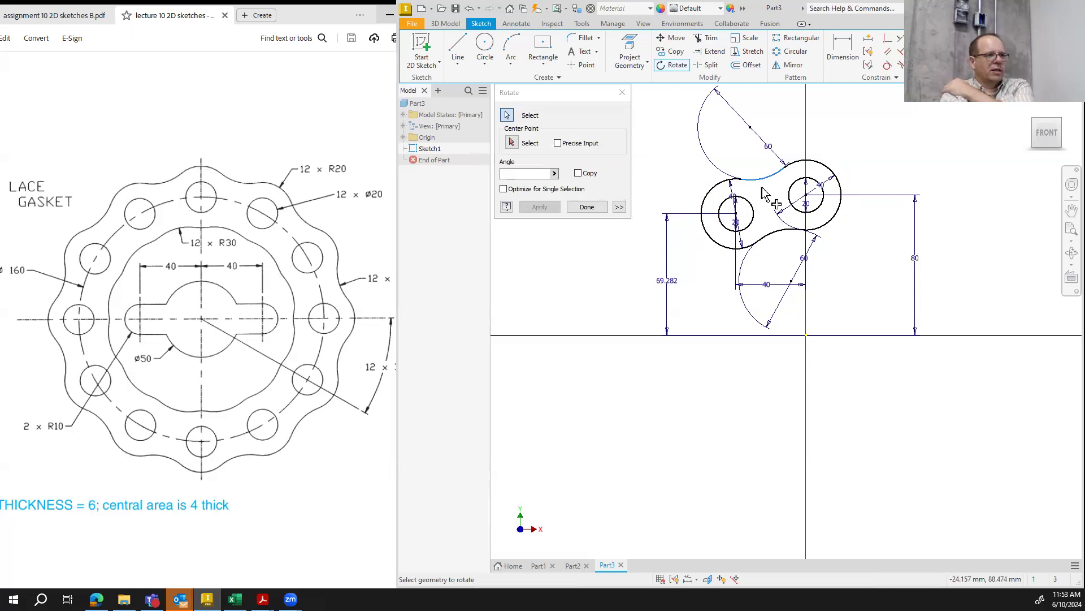
left_click(778, 239)
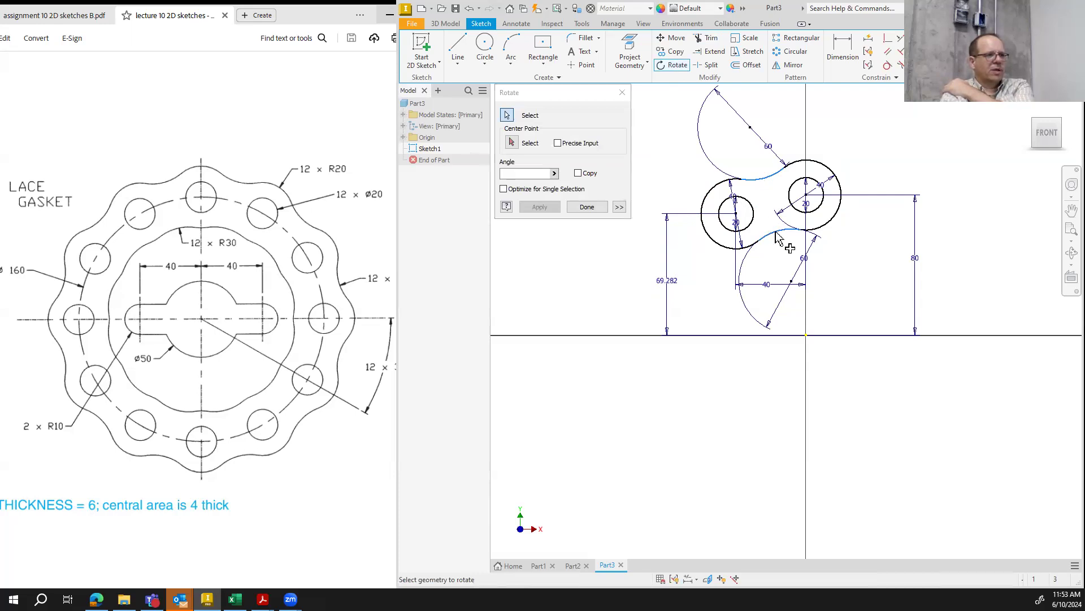
left_click(579, 173)
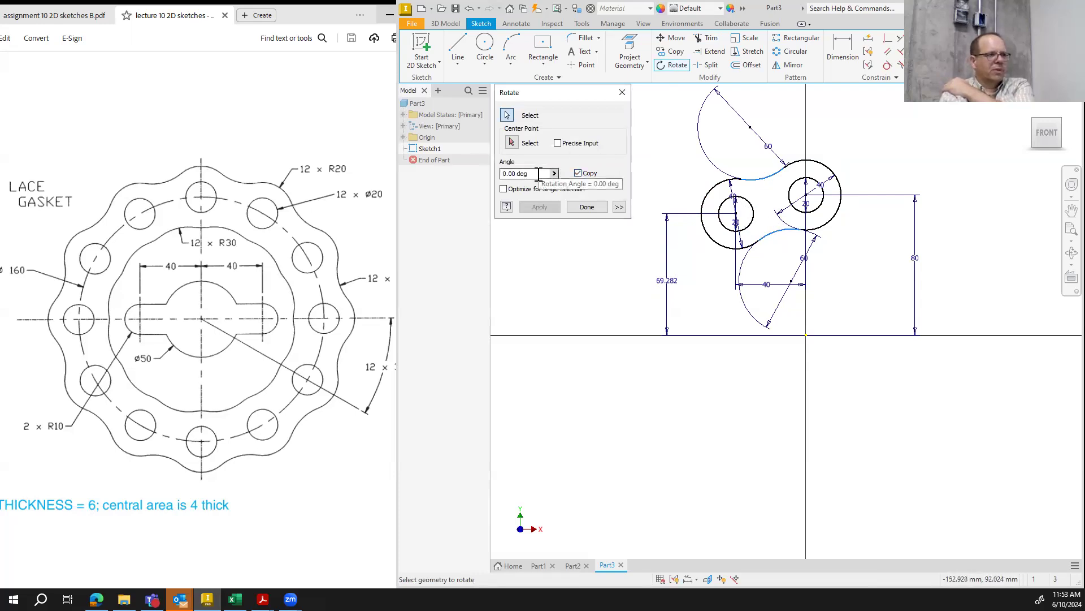
left_click(513, 142)
left_click(806, 335)
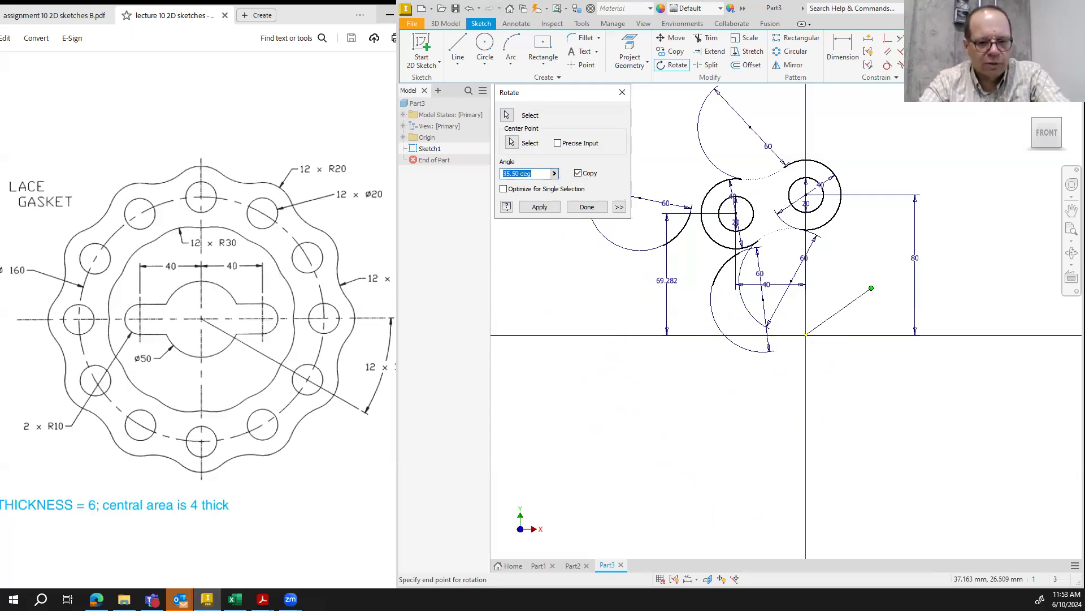
type("30")
key("Return")
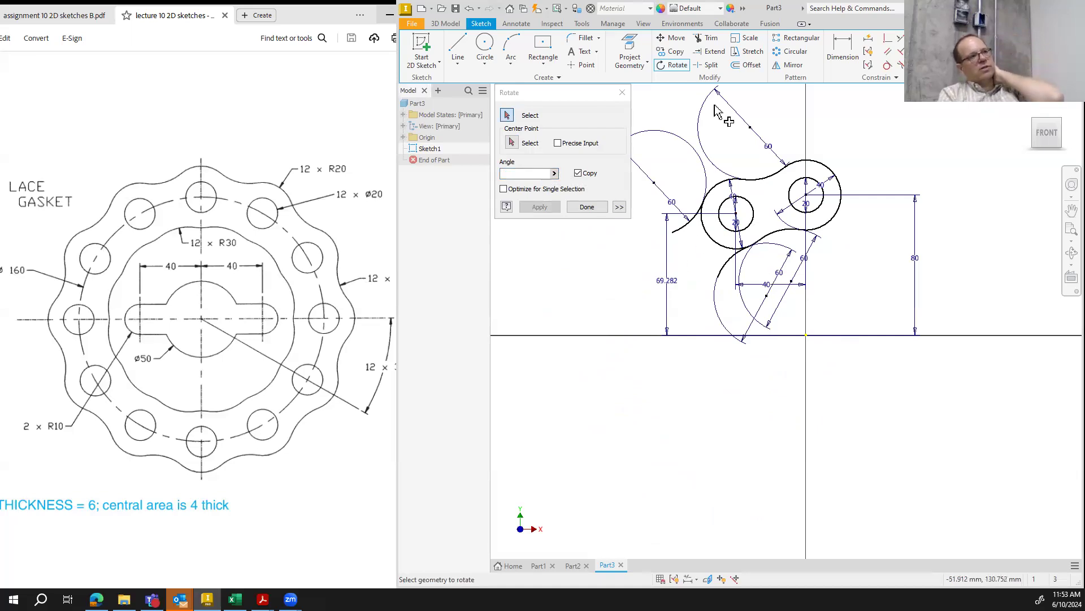
Trim the left 40 mm lobe circle between the rotated arcs and delete the lobe arc around the hole directly above the origin
left_click(707, 38)
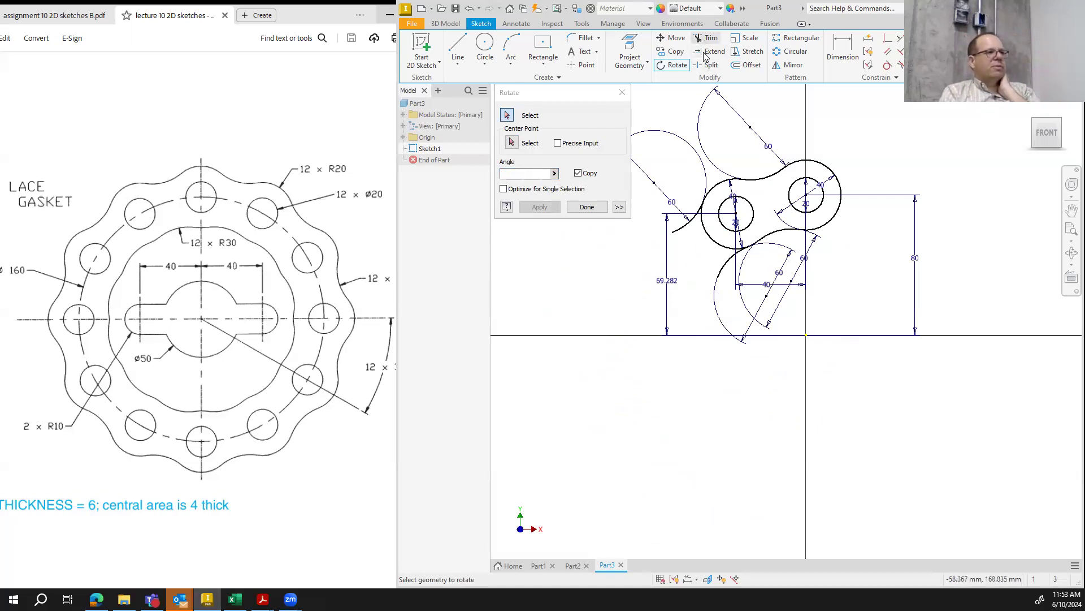
left_click(714, 240)
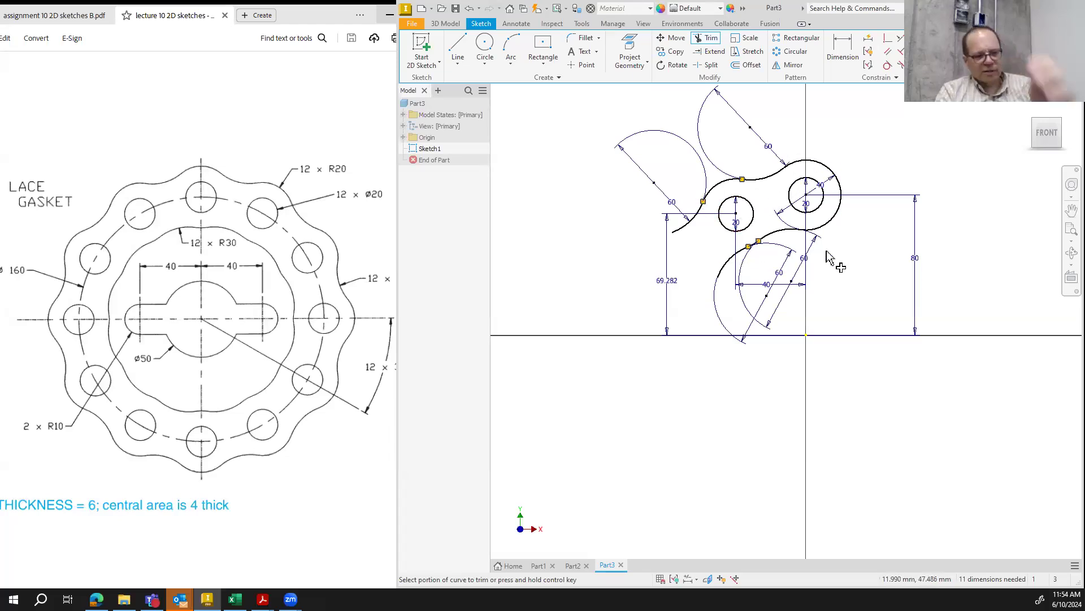
key("Escape")
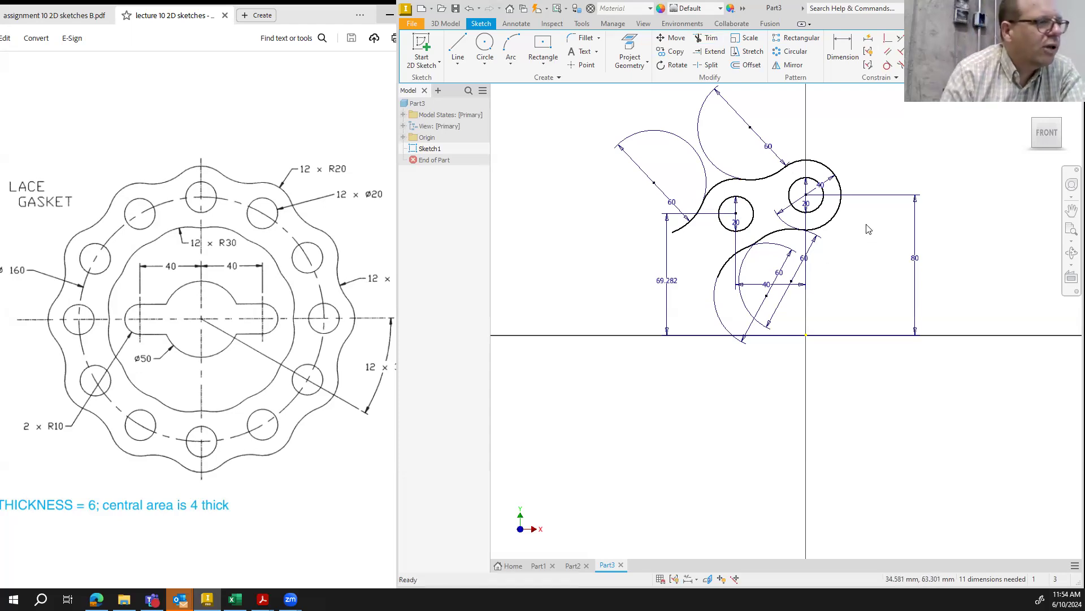
left_click(838, 217)
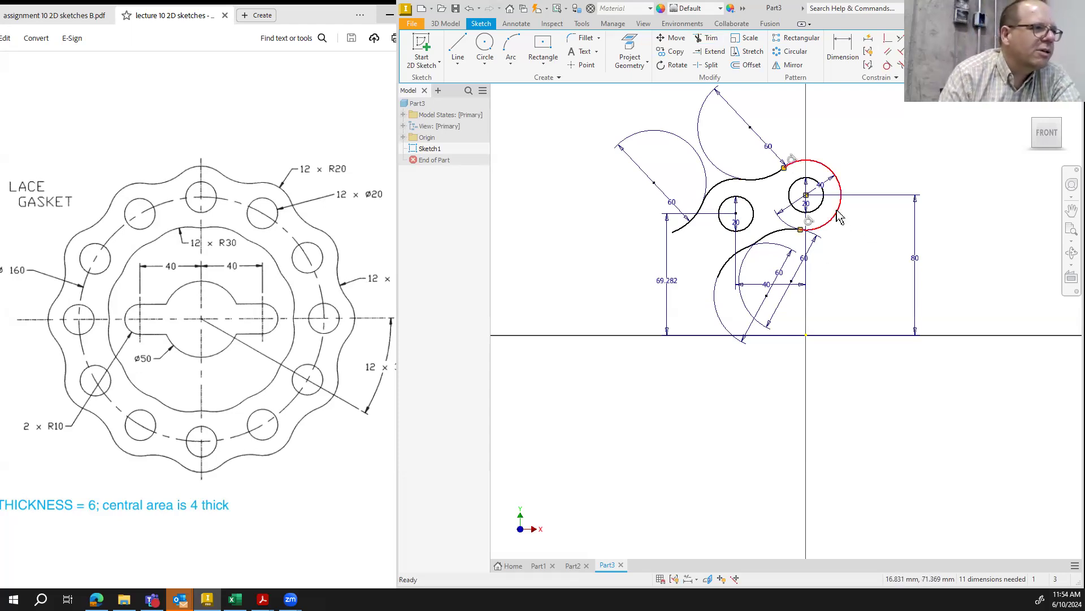
key("Delete")
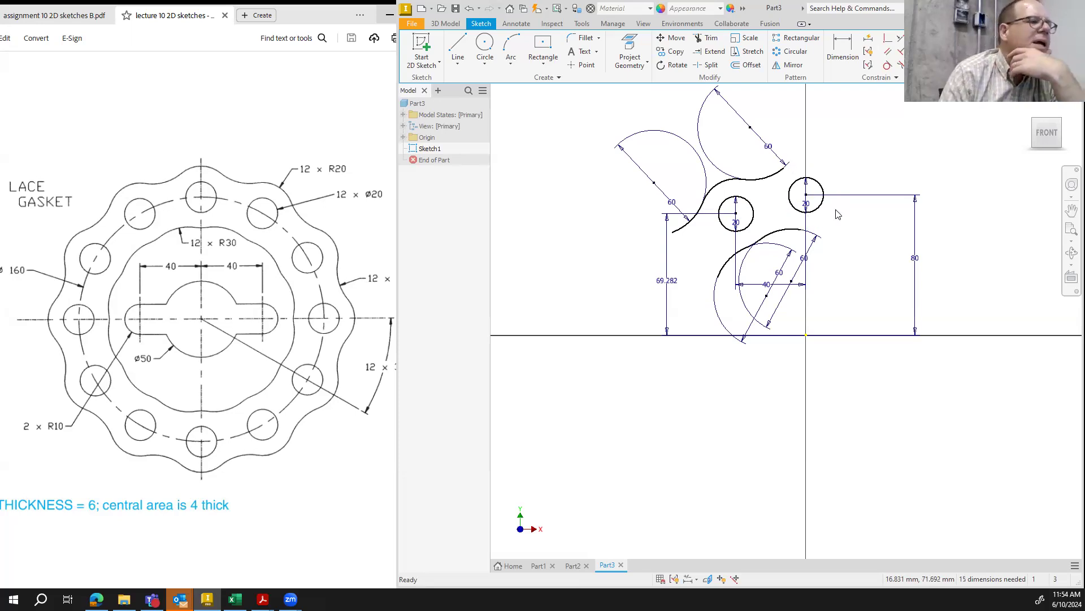
Try a 12-instance, 360° circular pattern of both 20 mm holes and the inner and outer boundary arcs about the origin, and undo it
left_click(792, 51)
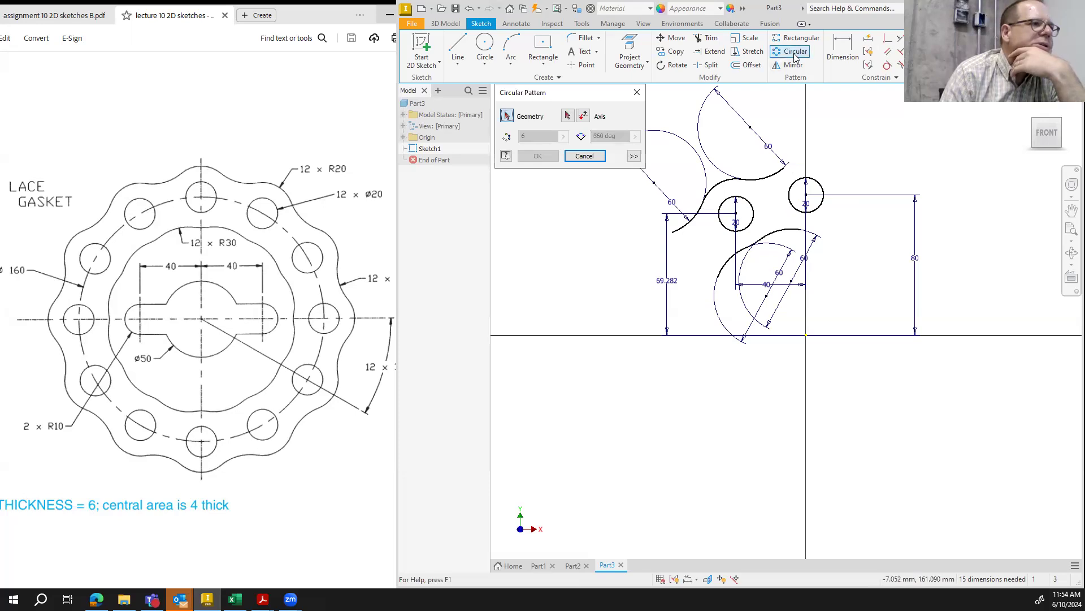
left_click(760, 178)
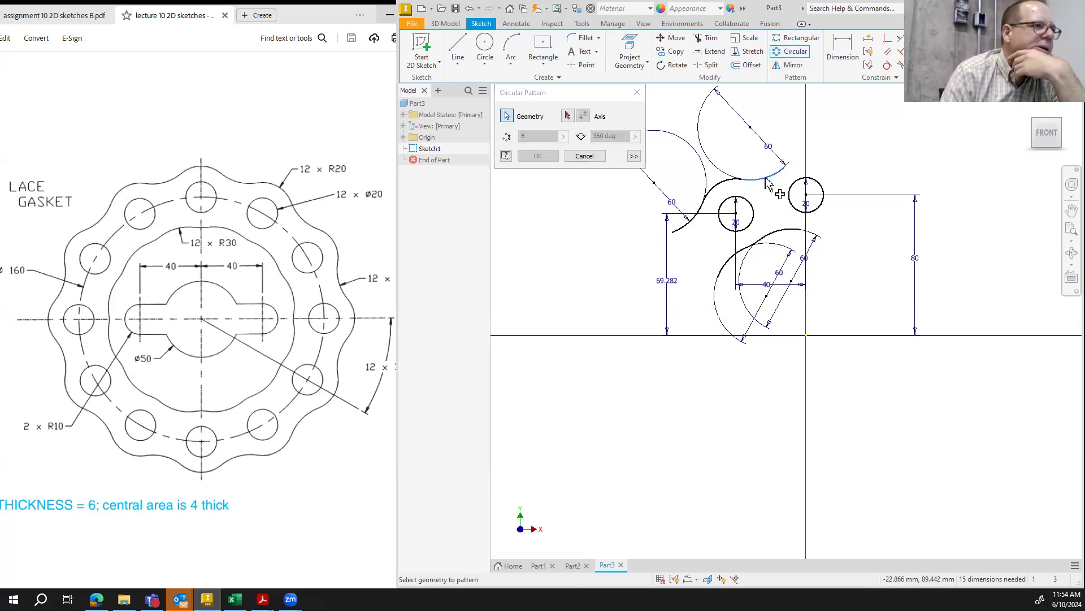
left_click(726, 185)
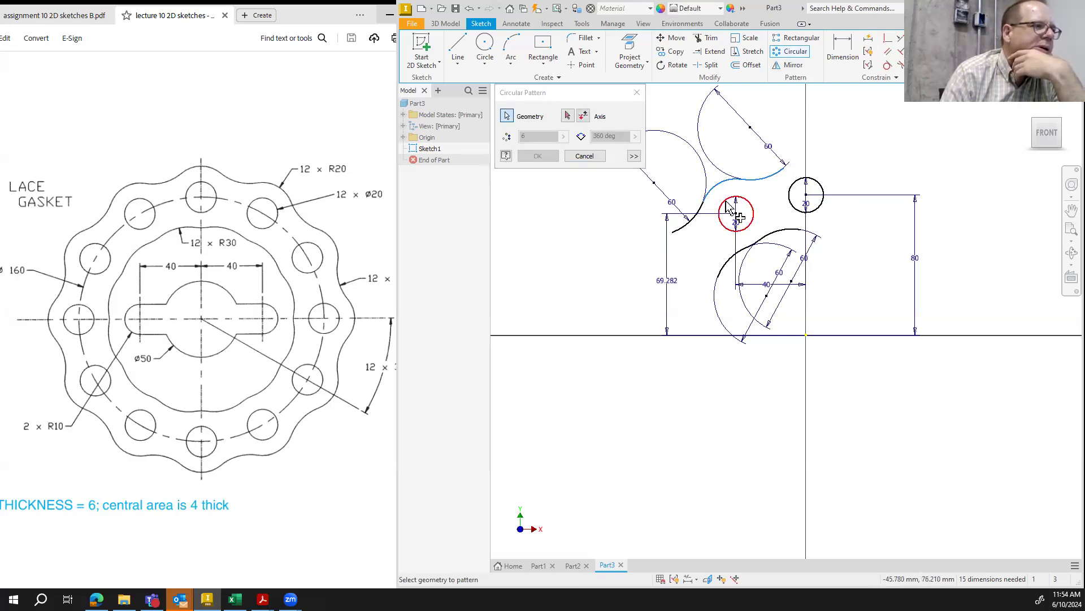
left_click(727, 205)
left_click(814, 211)
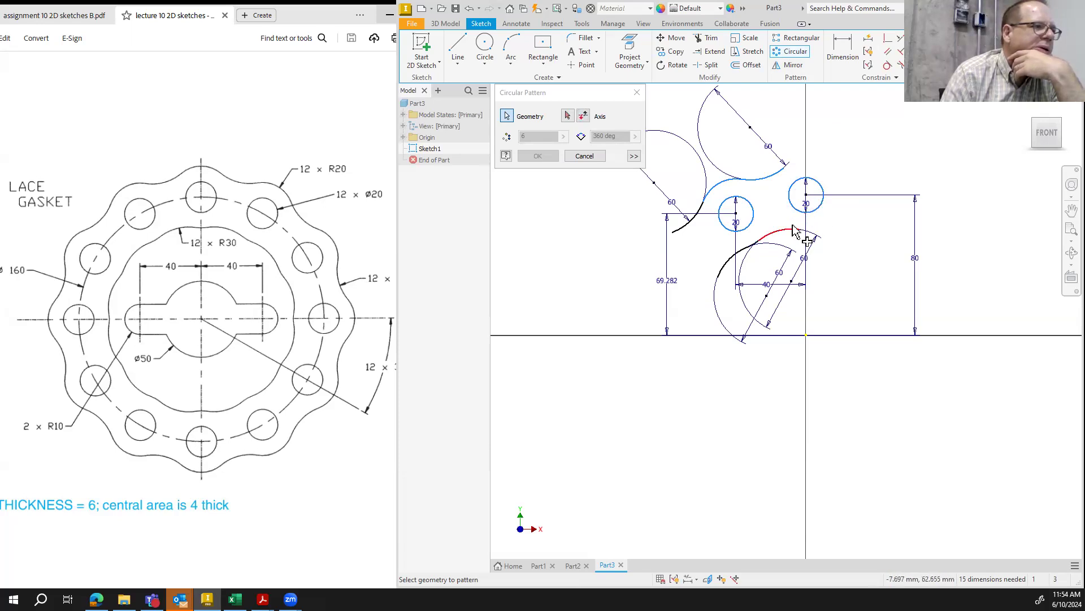
left_click(794, 229)
left_click(756, 248)
left_click(694, 222)
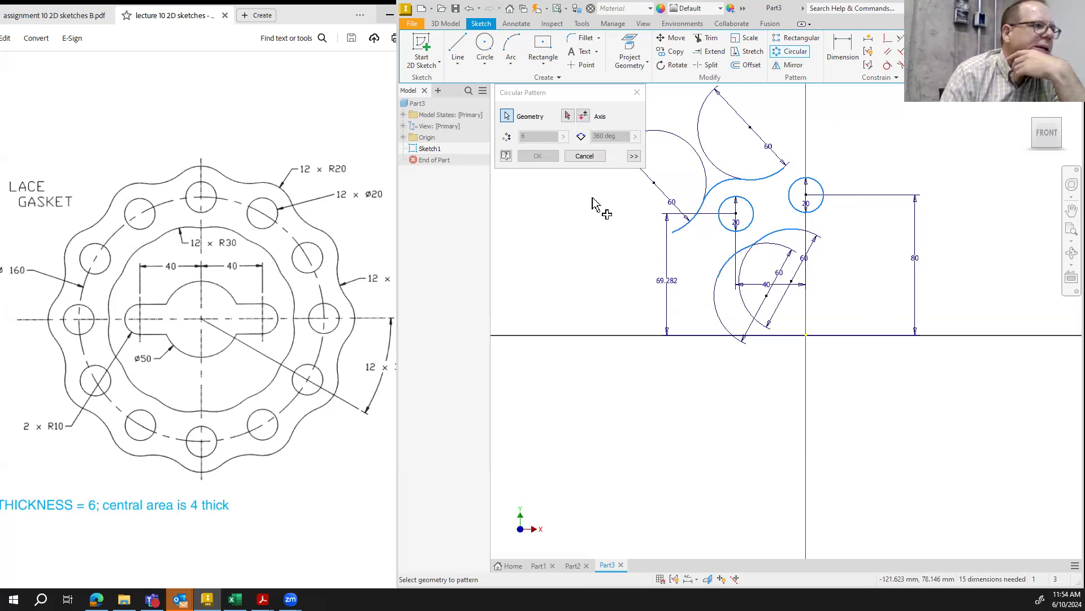
left_click(568, 116)
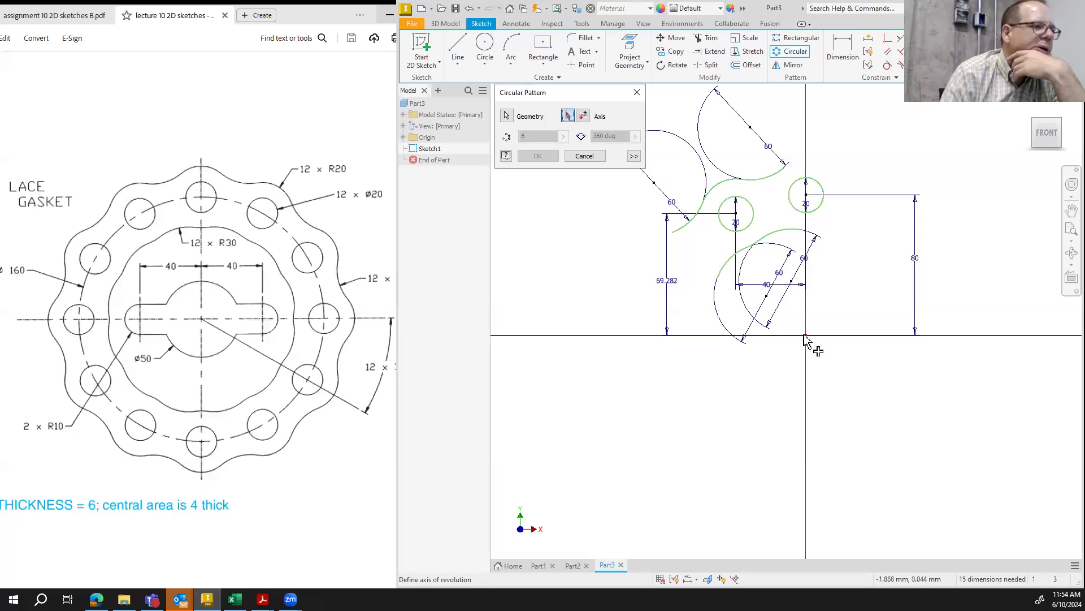
left_click(806, 336)
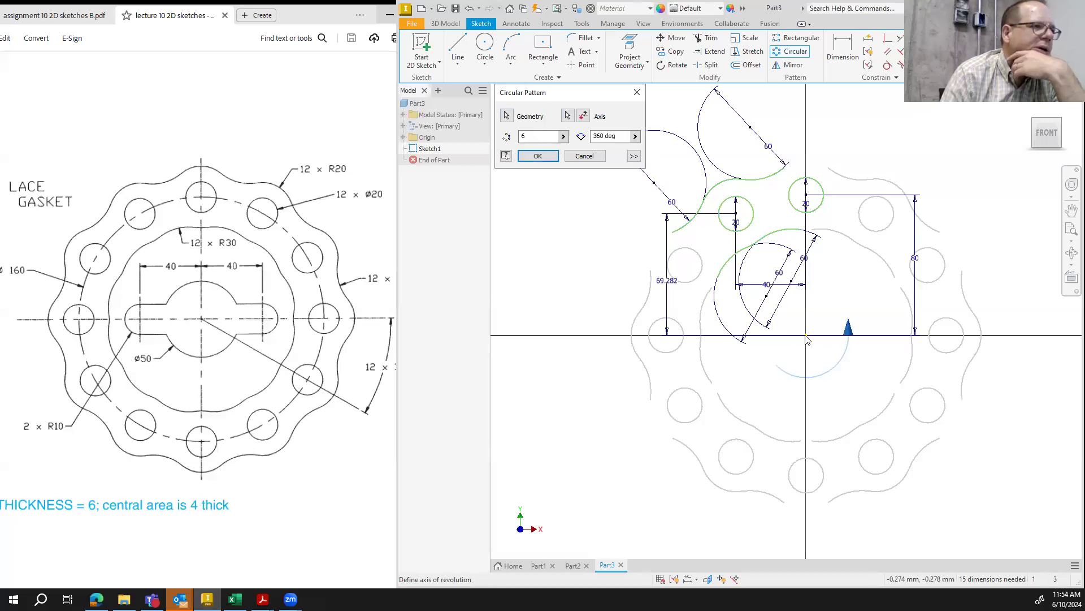
double_click(522, 138)
type("12")
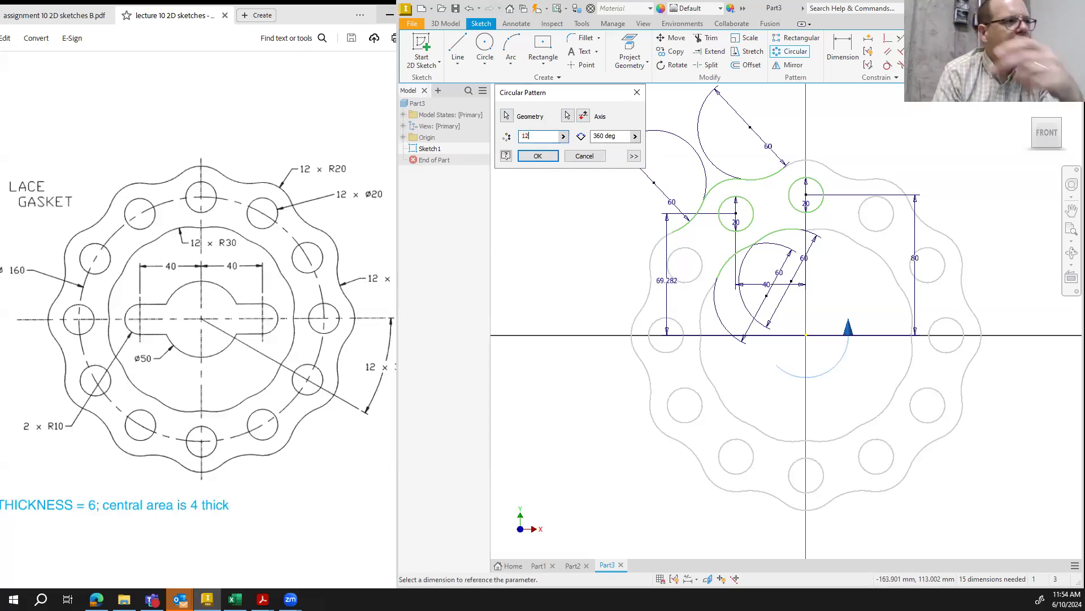
left_click(537, 157)
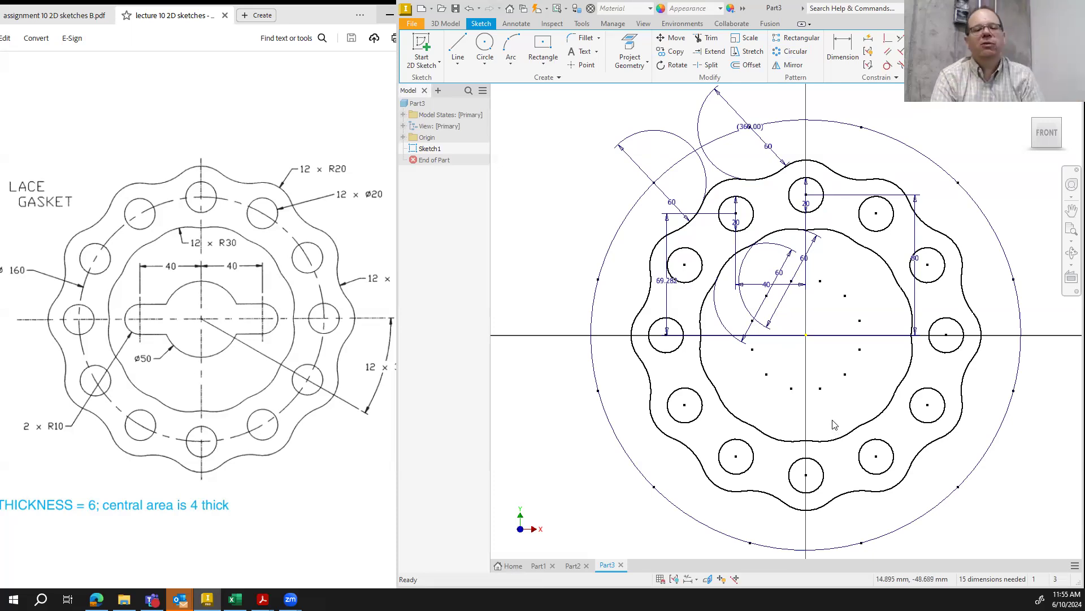
key("ctrl+z")
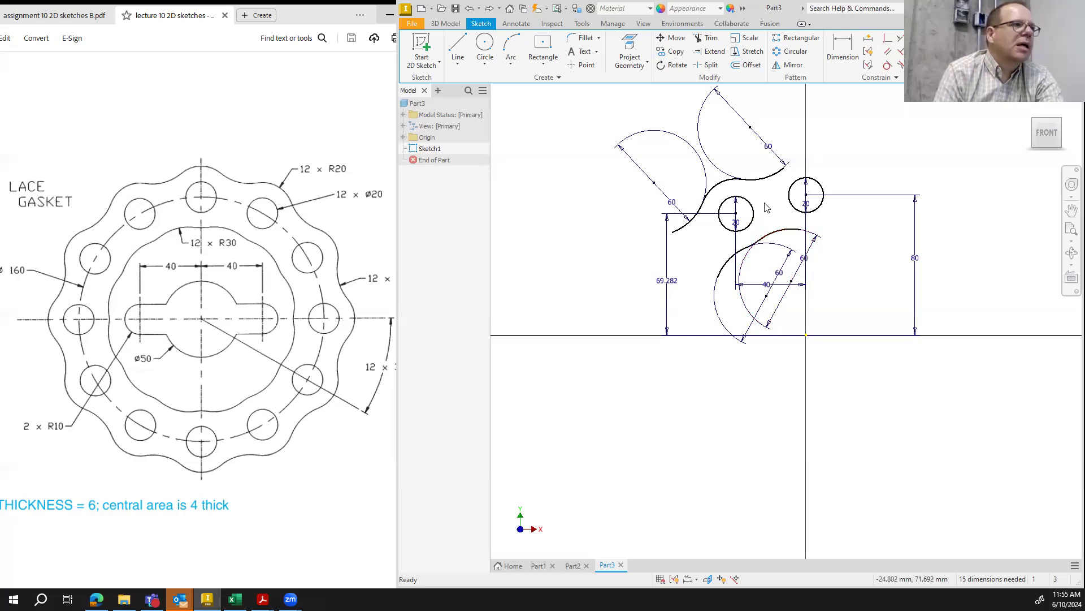
Repeat the circular pattern of the lace segment's arcs and holes about the origin with 12 instances, and undo it
left_click(795, 53)
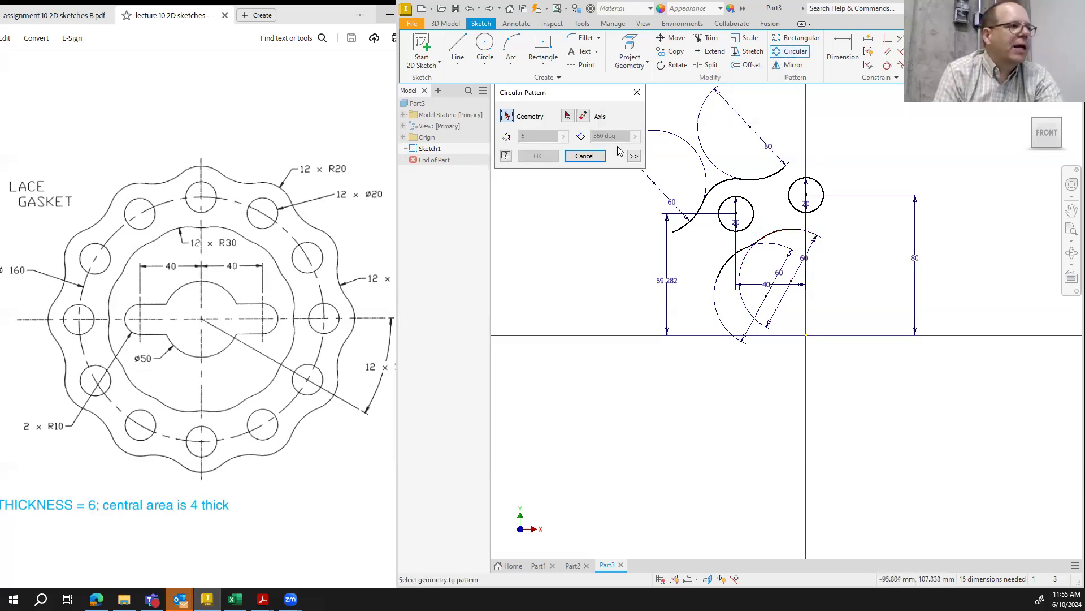
left_click(764, 178)
left_click(725, 187)
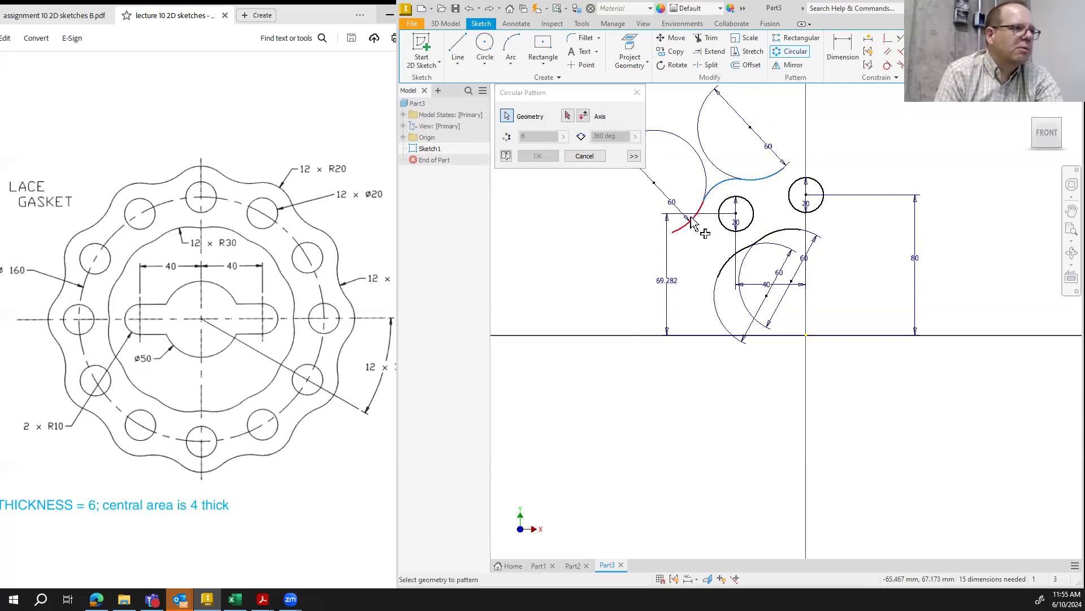
left_click(735, 230)
left_click(736, 255)
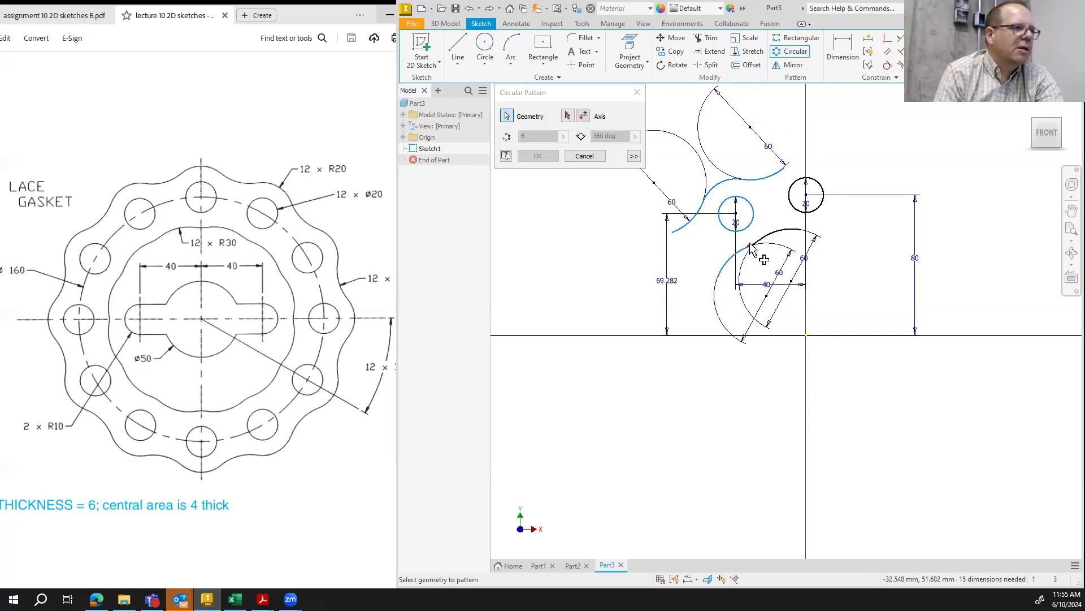
left_click(778, 240)
left_click(818, 206)
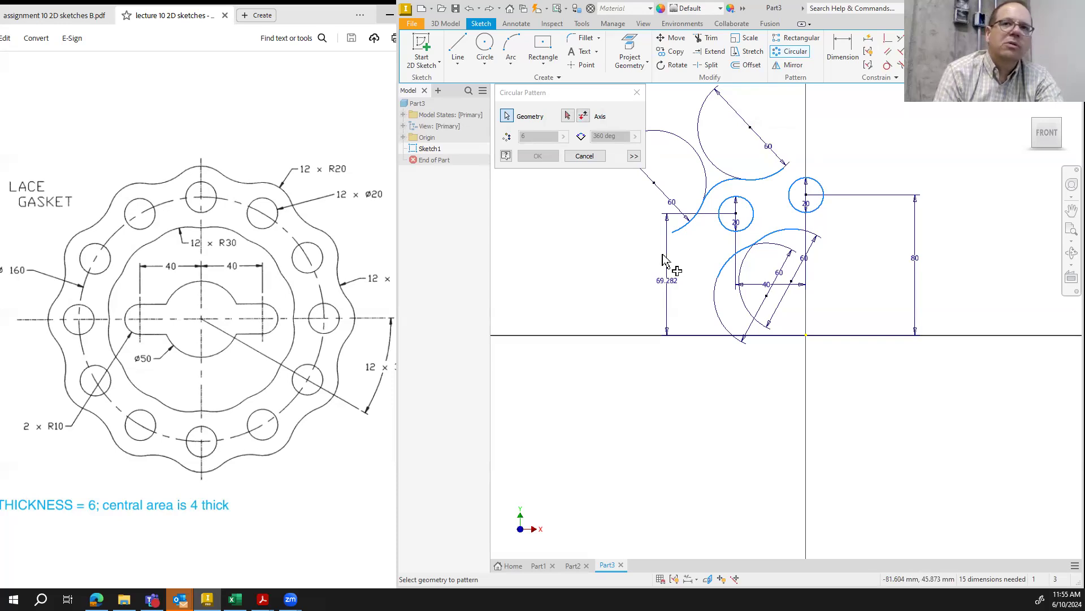
left_click(568, 117)
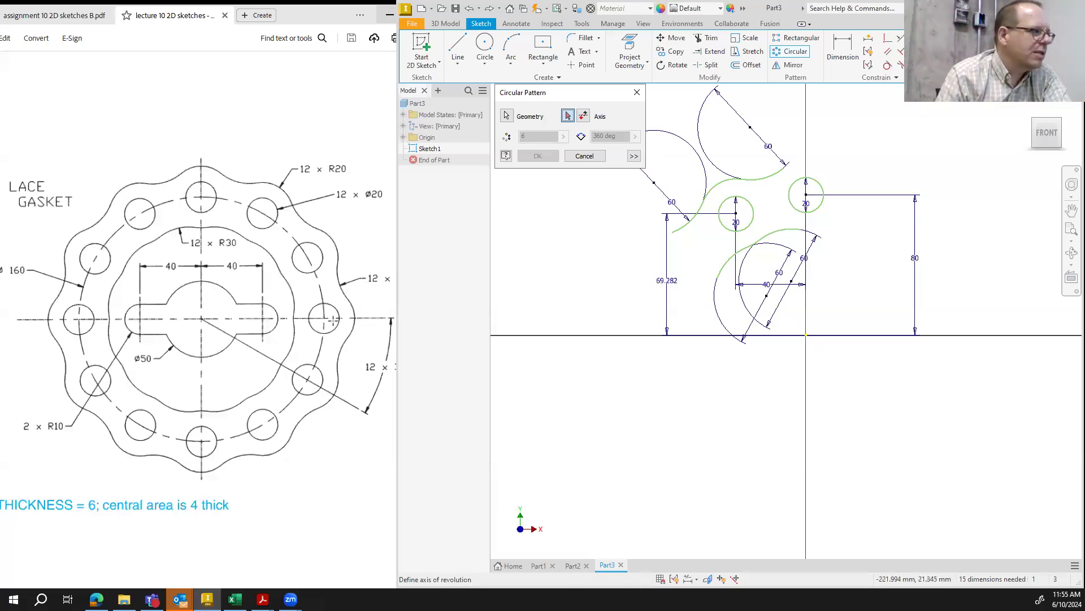
left_click(807, 336)
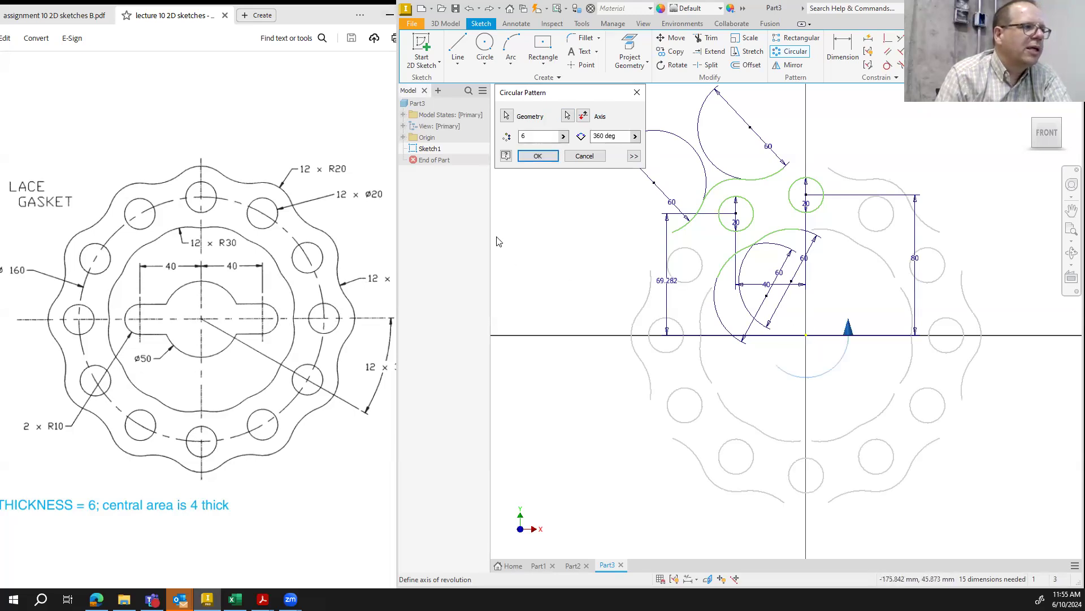
double_click(540, 136)
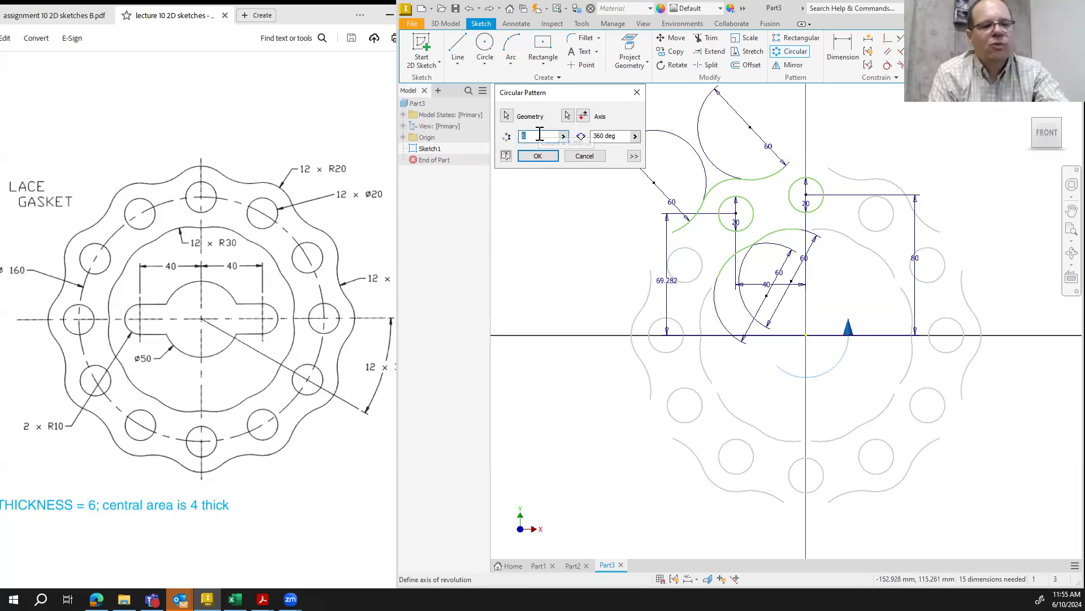
type("12")
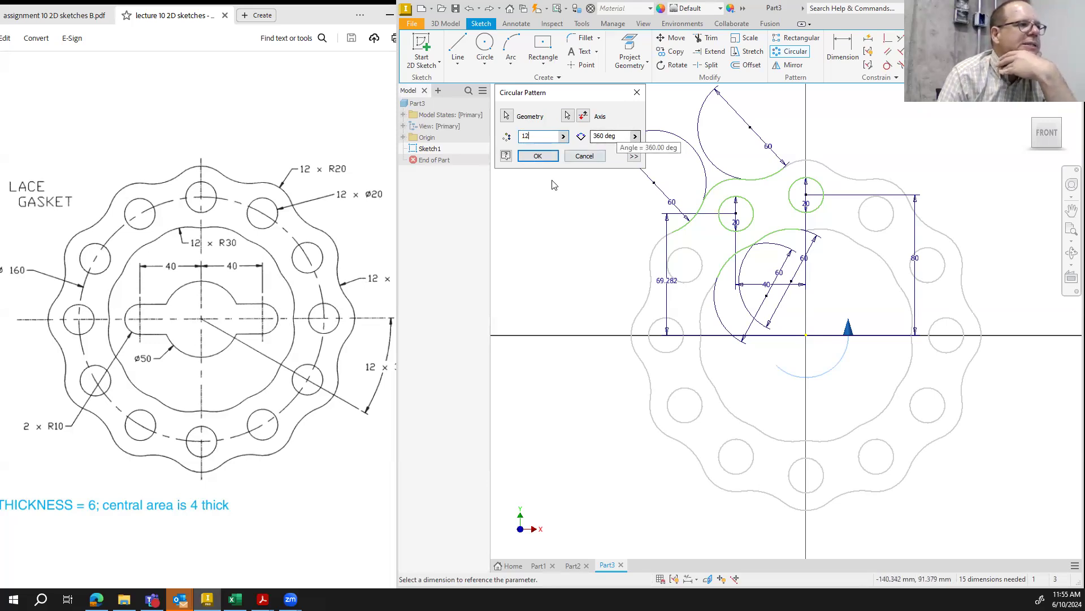
left_click(535, 160)
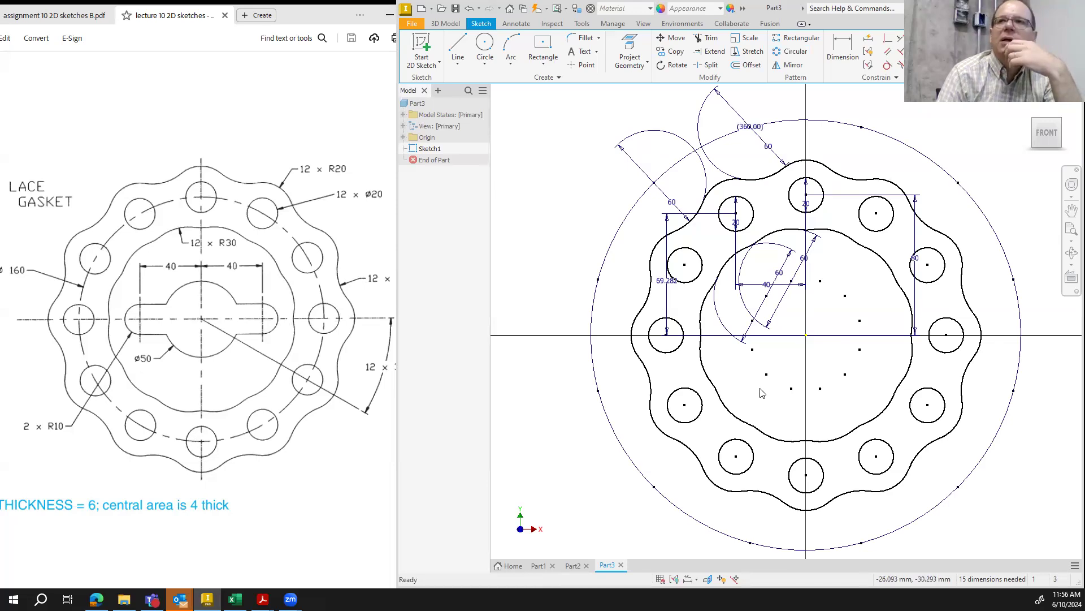
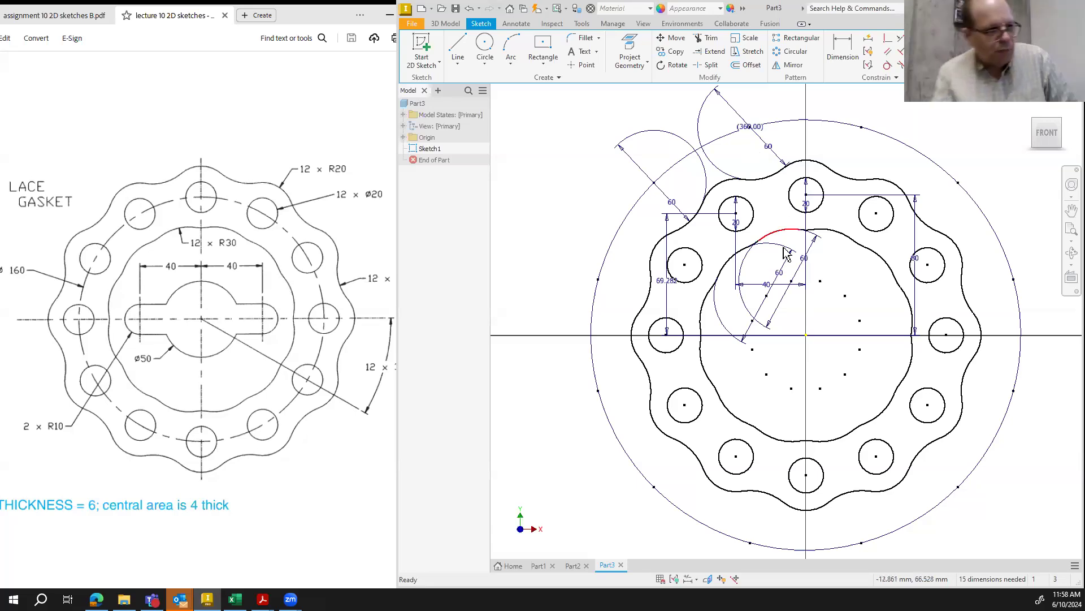
key("ctrl+z")
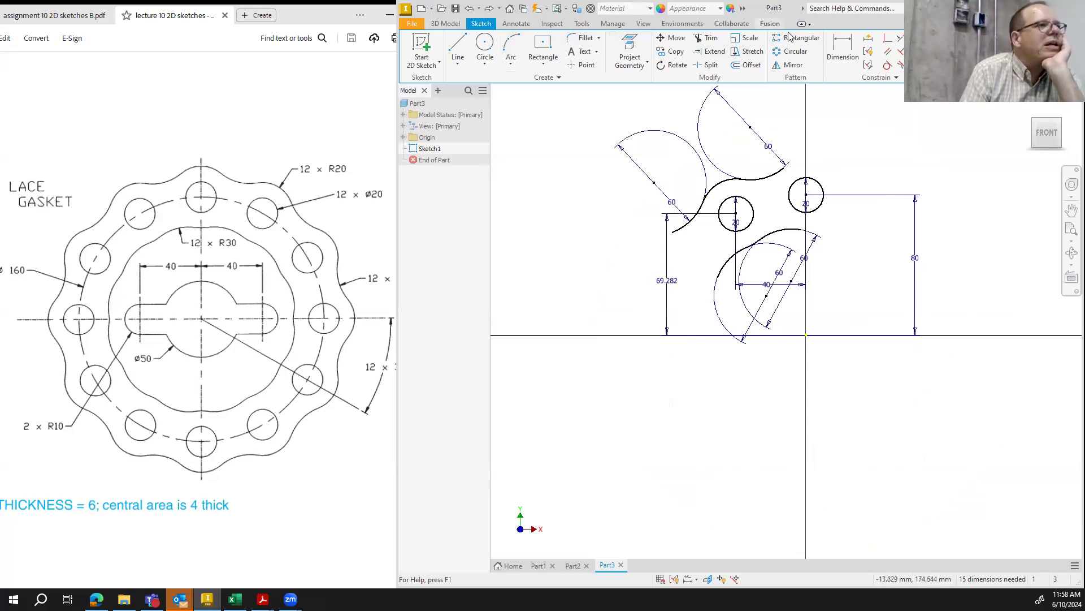
Circular-pattern both 20 mm holes and the inner and outer boundary arcs about the origin with 12 instances over 360°
left_click(791, 52)
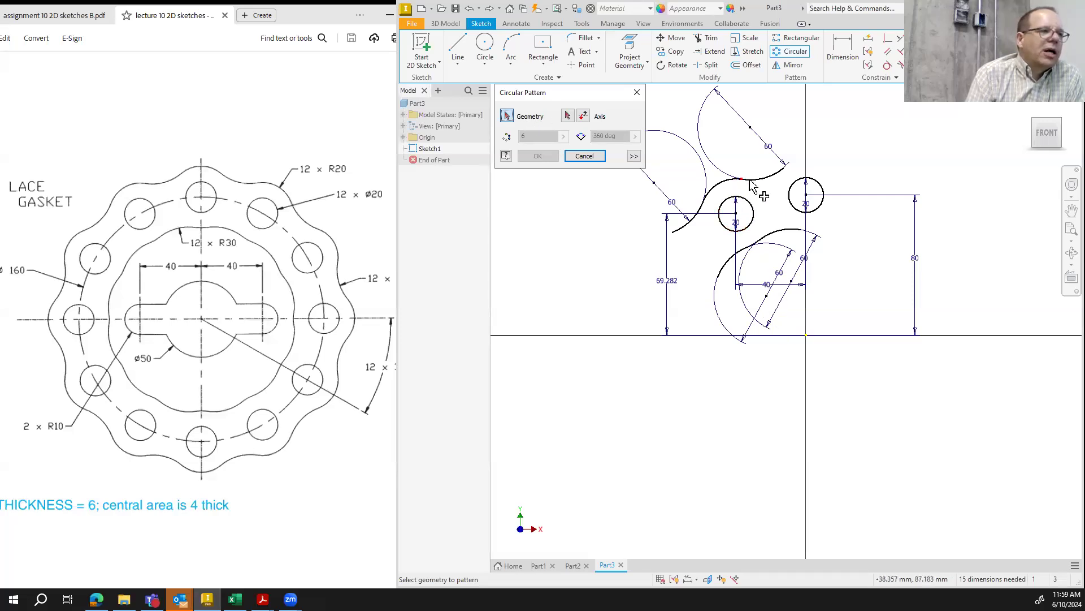
left_click(766, 178)
left_click(717, 184)
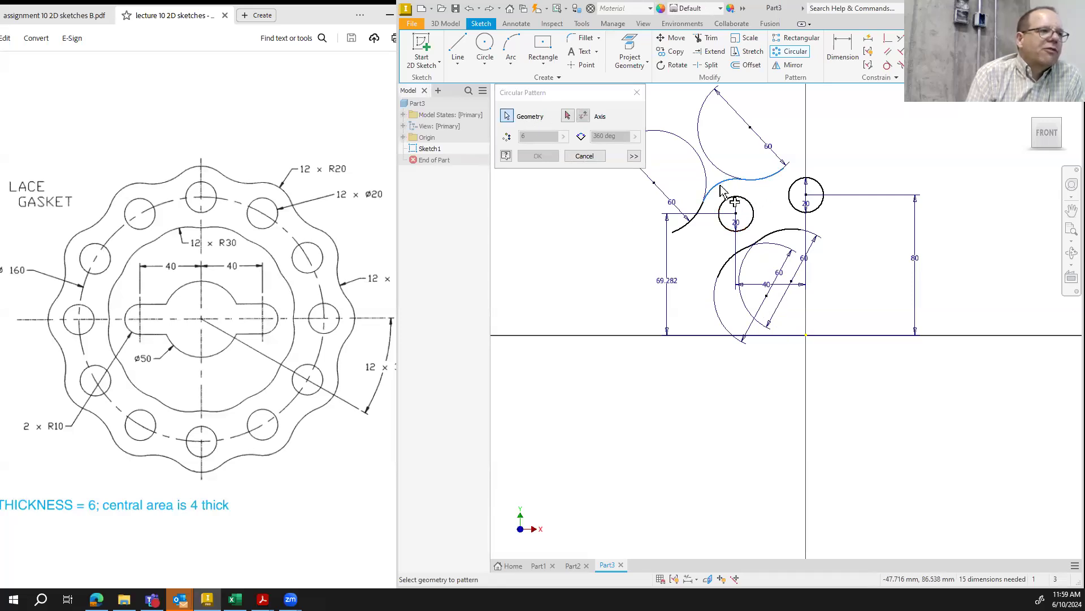
left_click(688, 221)
left_click(722, 226)
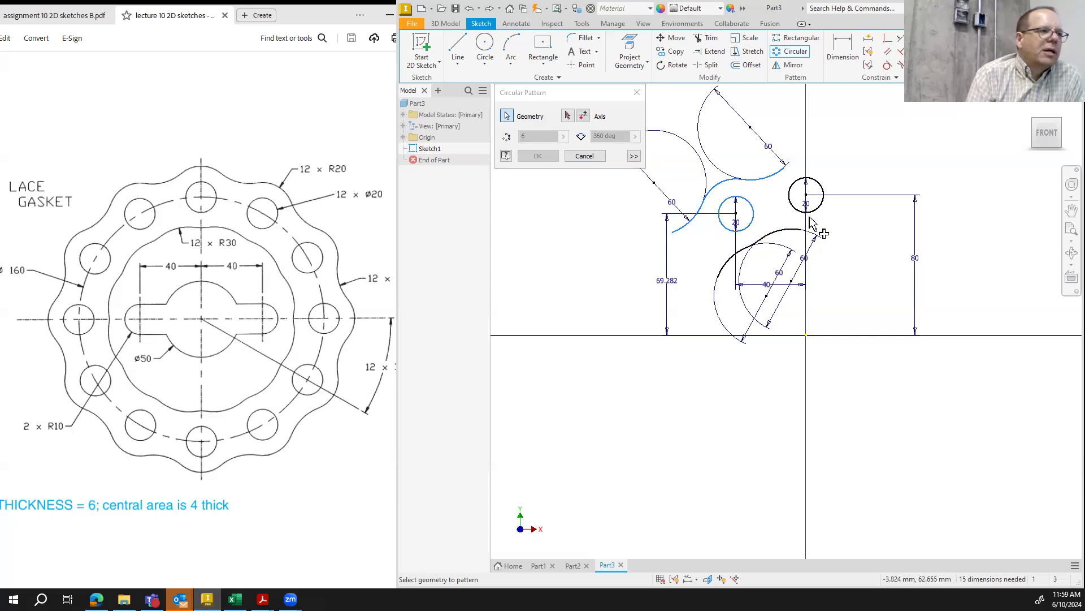
left_click(810, 213)
left_click(776, 232)
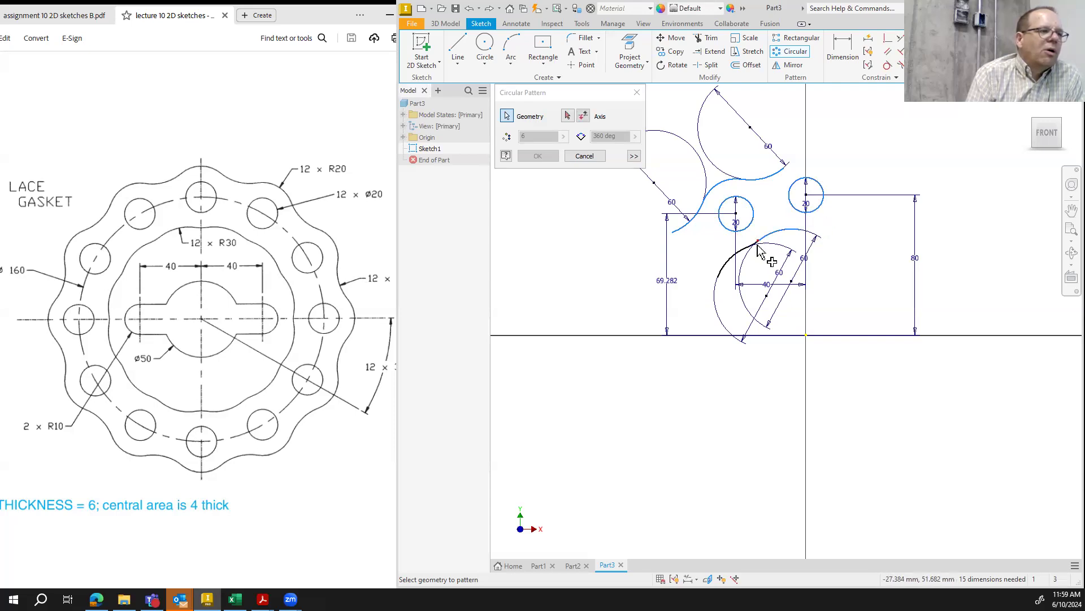
left_click(753, 244)
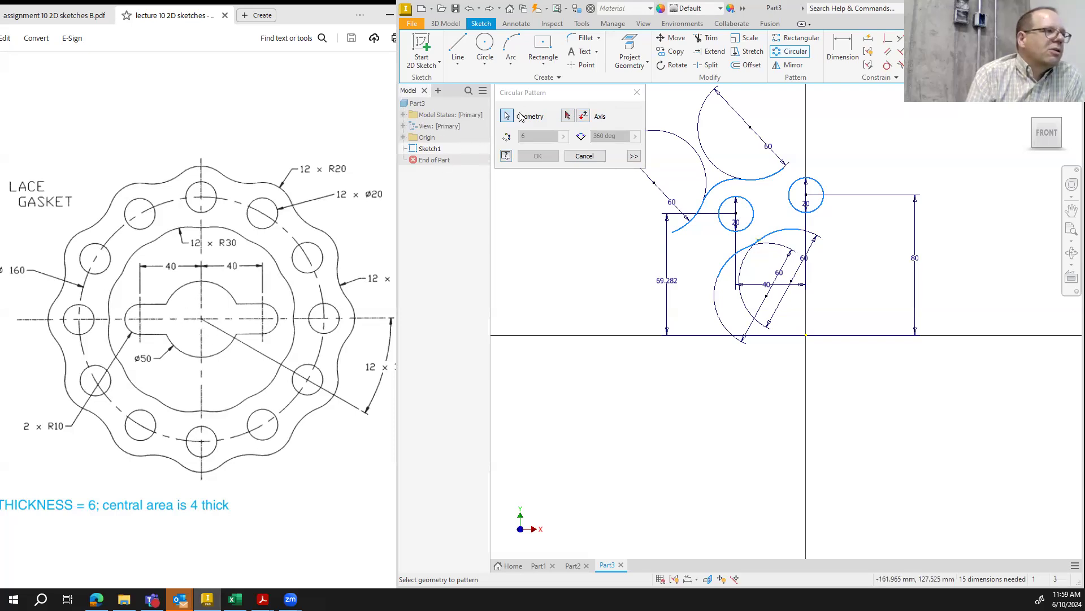
left_click(568, 116)
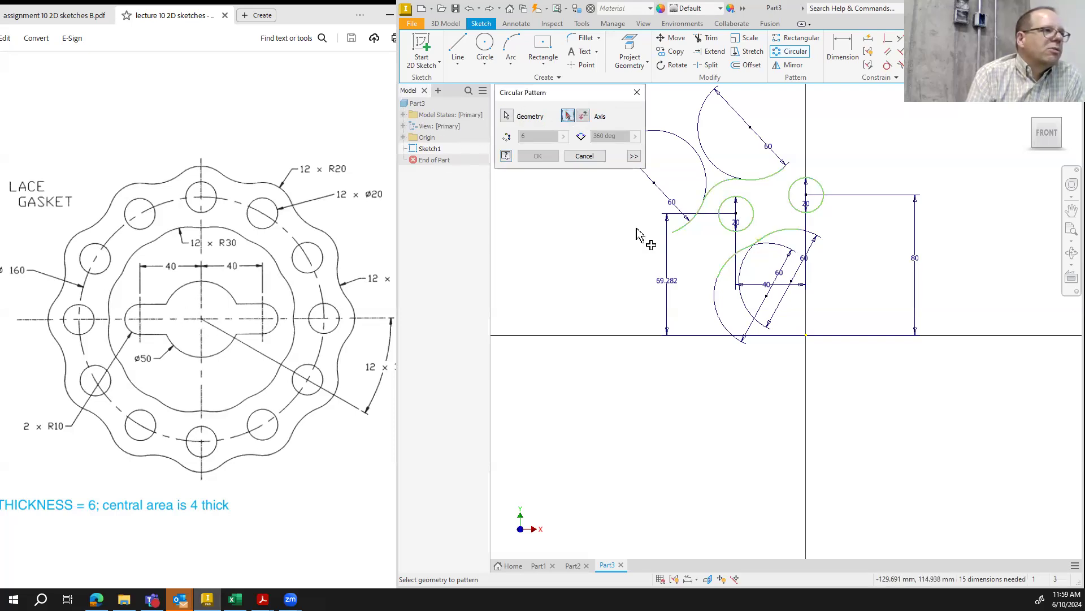
left_click(806, 336)
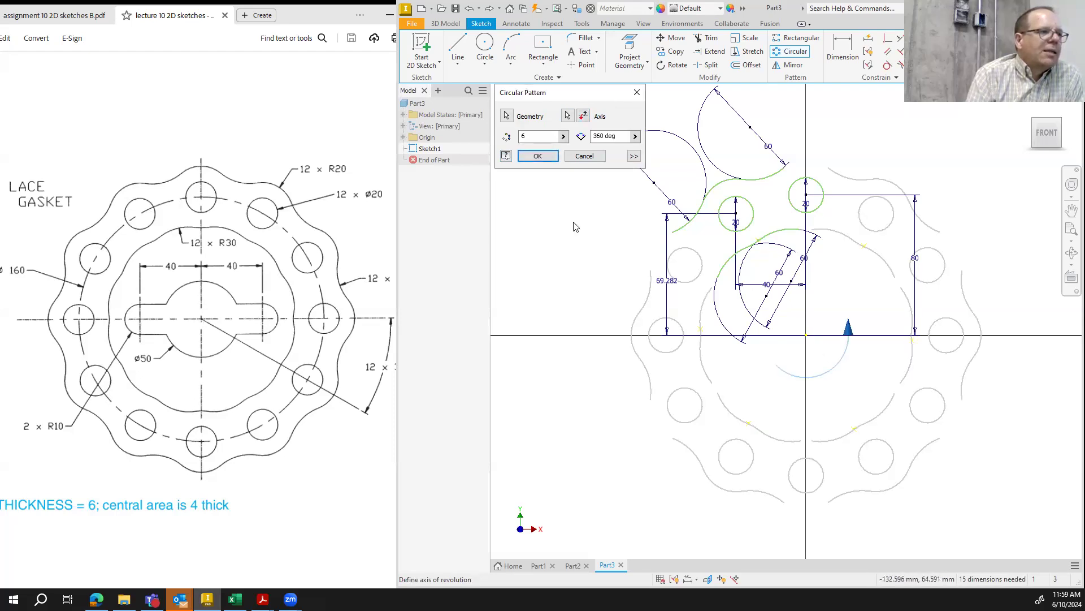
double_click(531, 137)
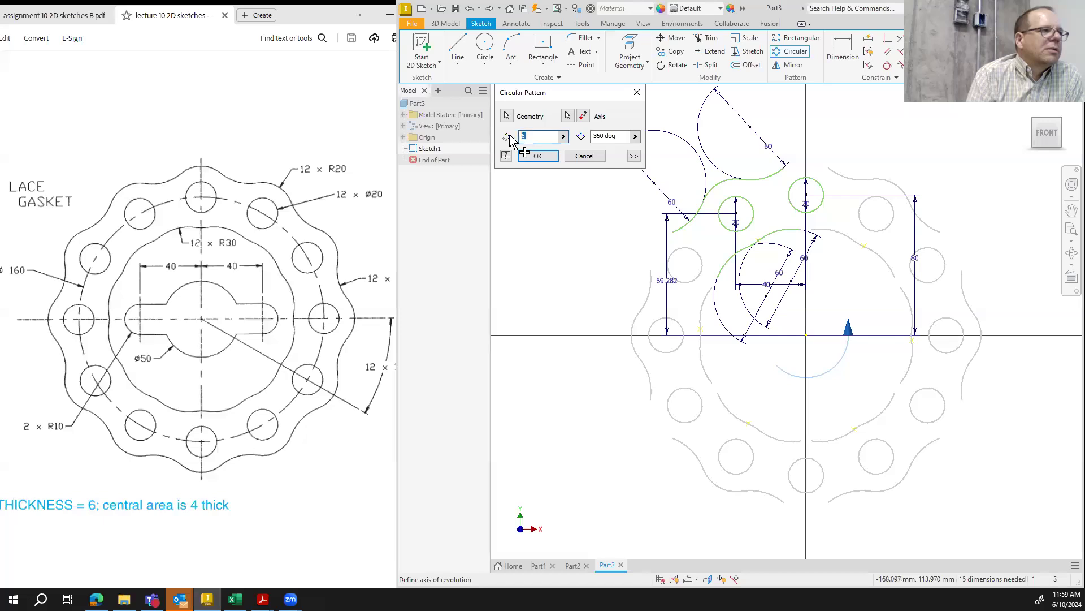
type("12")
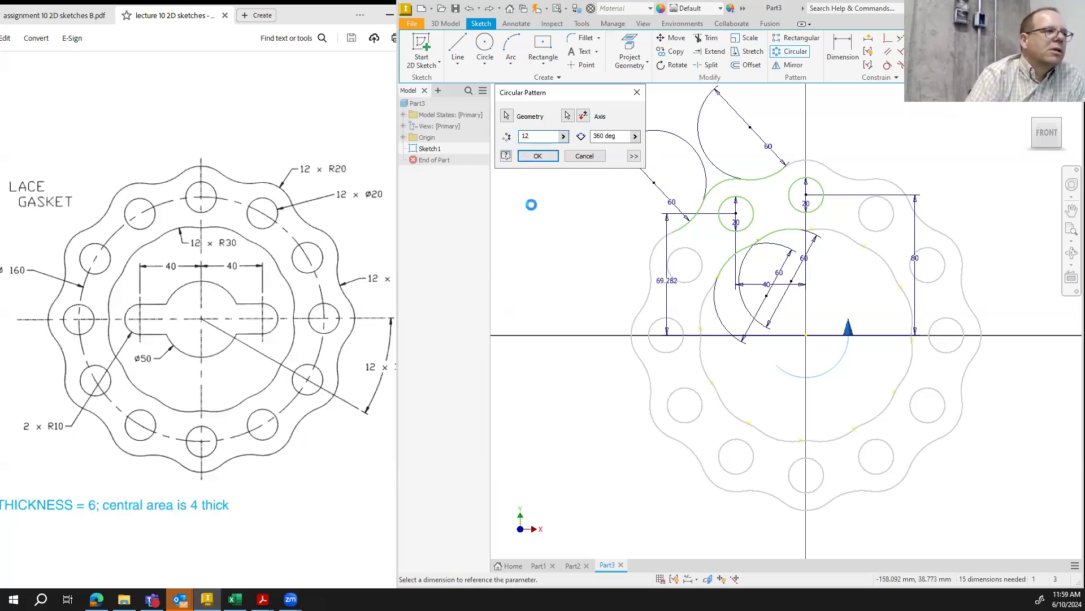
left_click(537, 156)
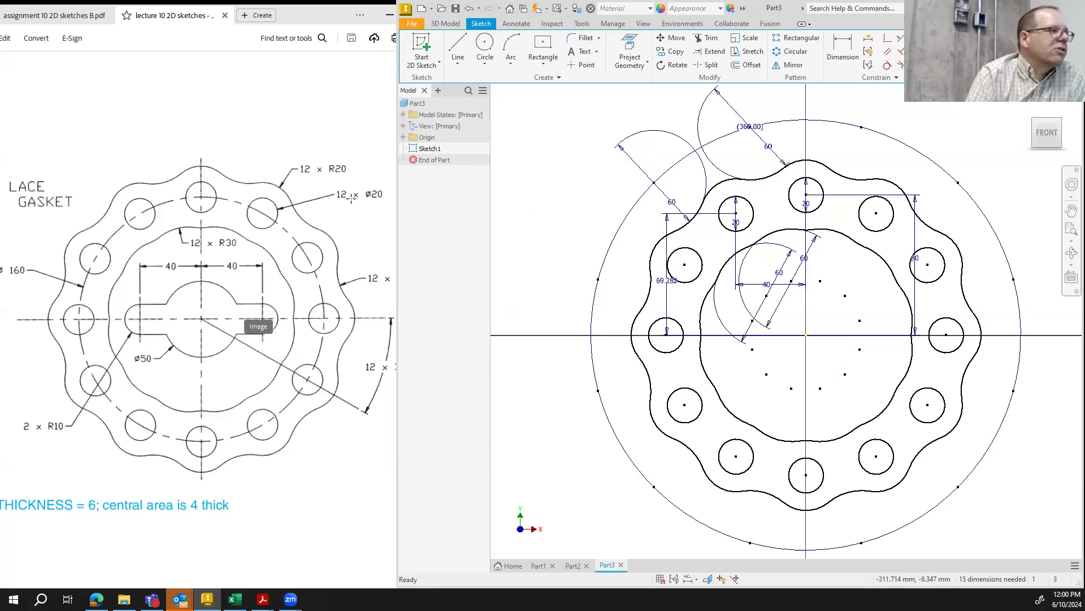
Draw a 50 mm diameter circle centred on the origin
left_click(484, 45)
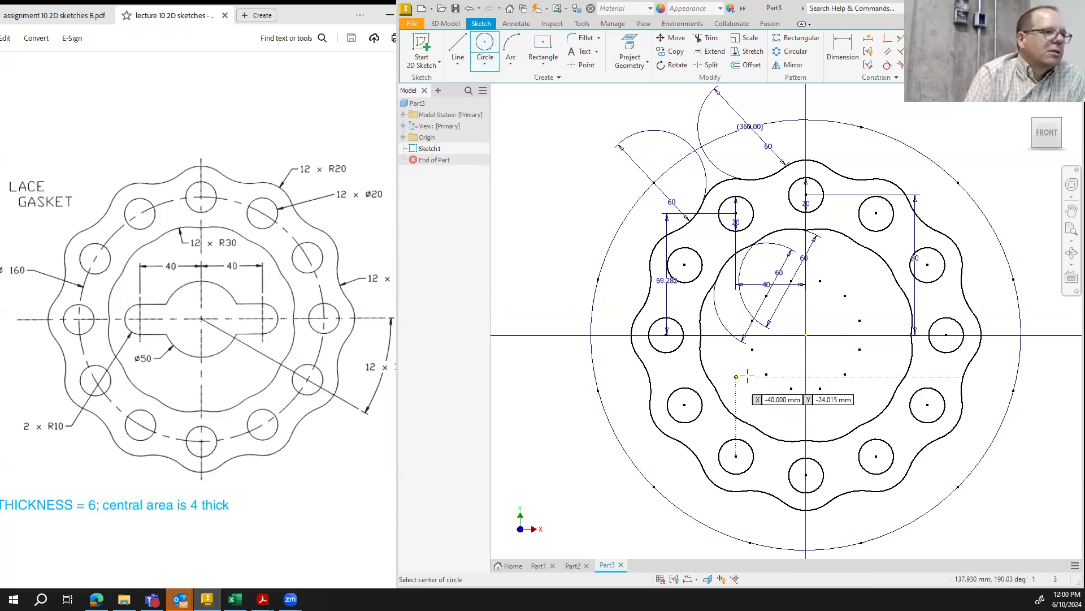
left_click(805, 336)
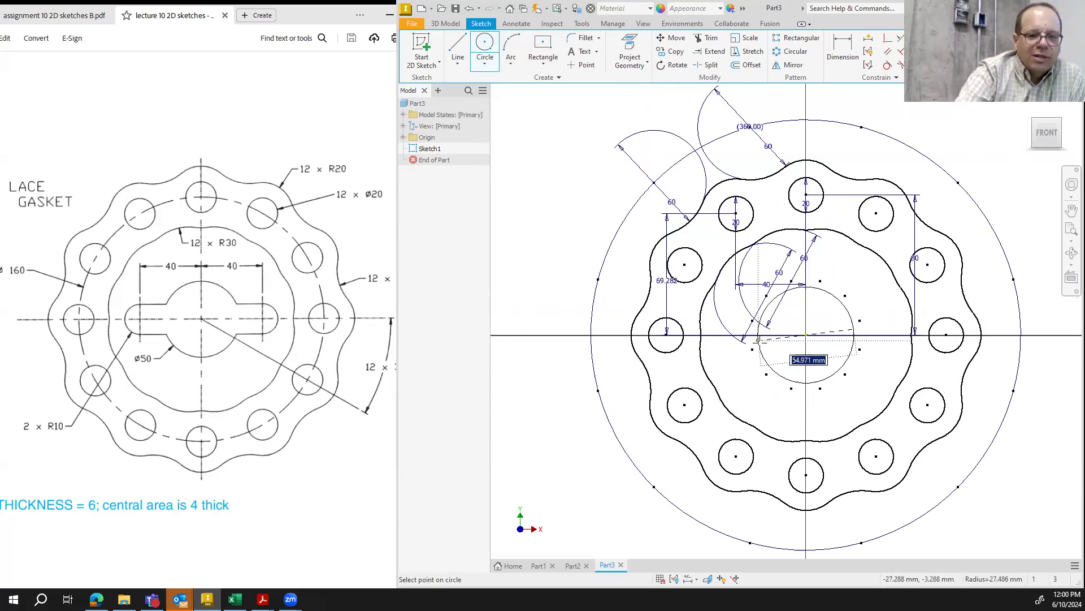
type("50")
key("Return")
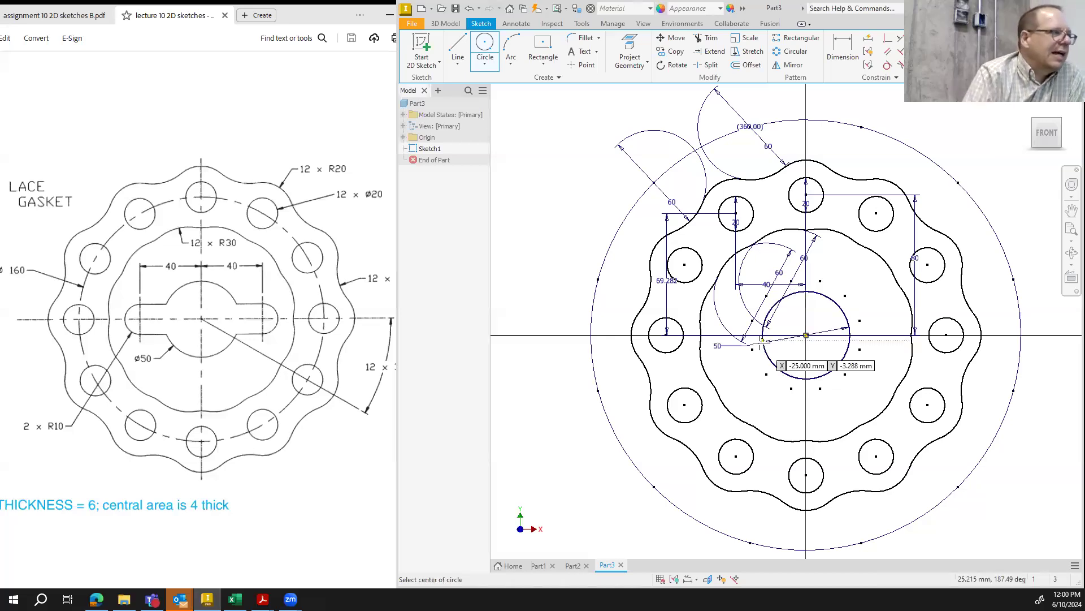
Draw a horizontal center-point slot on the origin, 40 mm from centre to end-arc centre and 20 mm wide
left_click(540, 65)
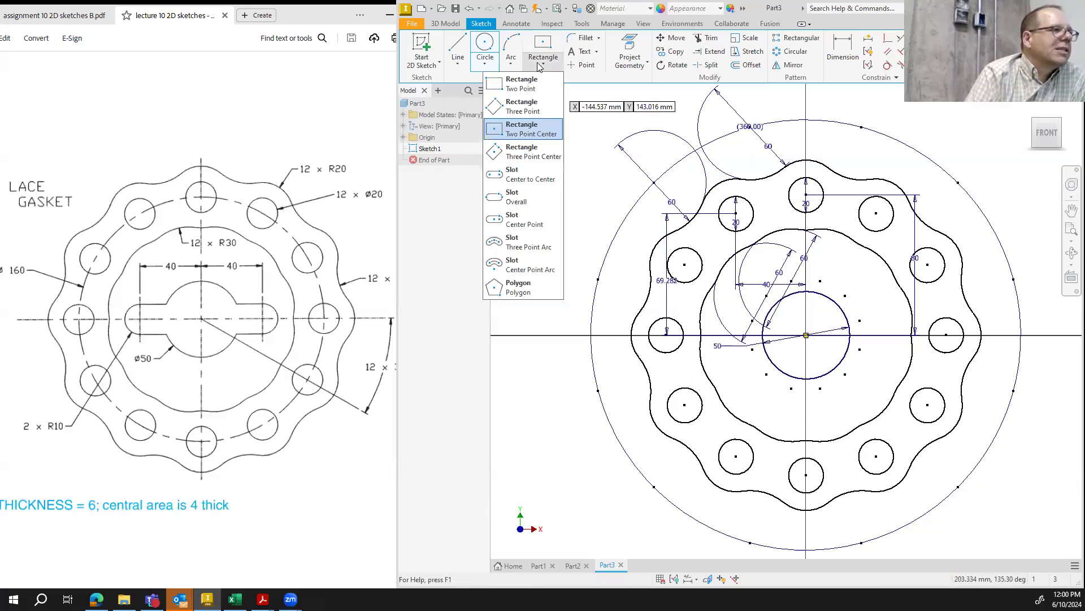
left_click(530, 225)
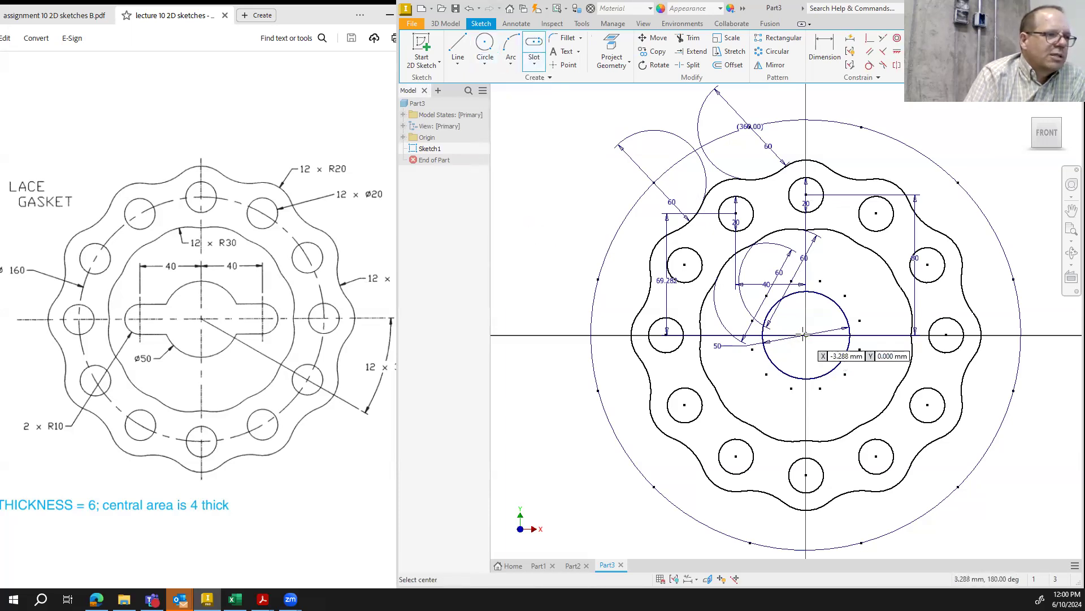
left_click(805, 334)
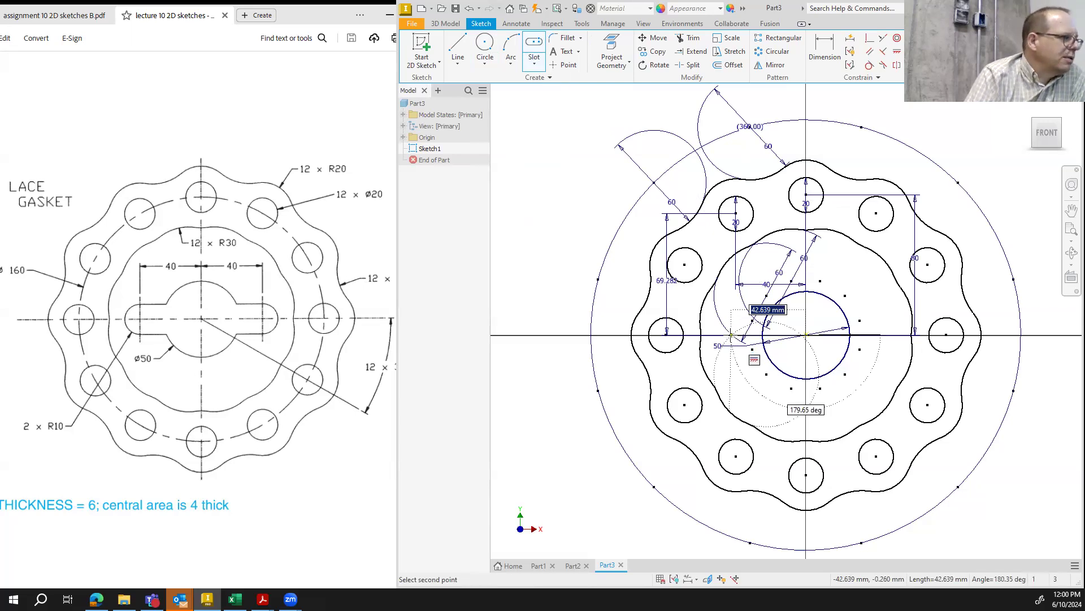
type("40")
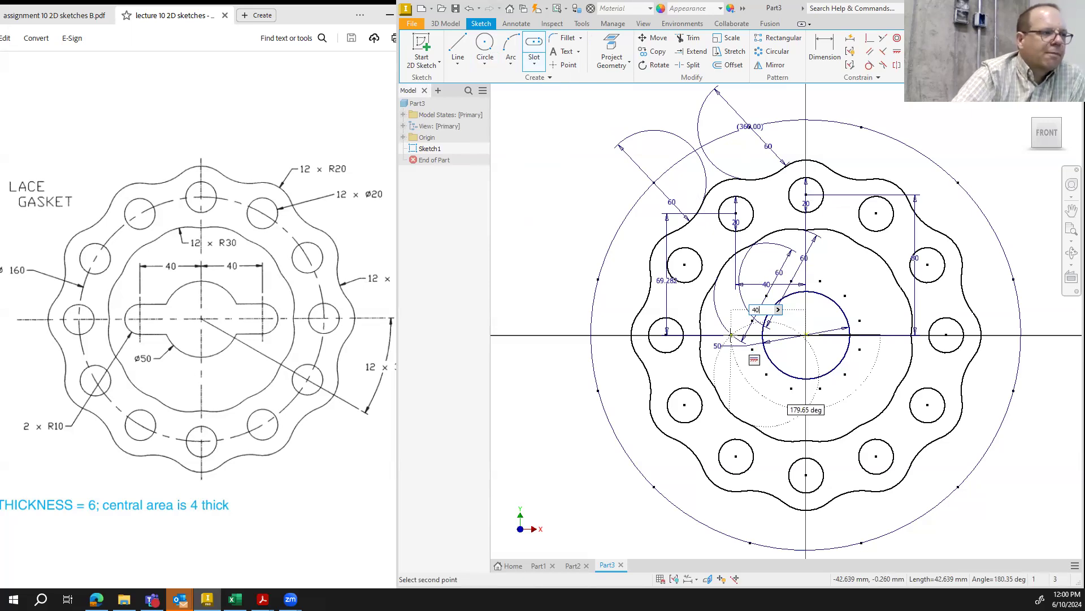
key("Return")
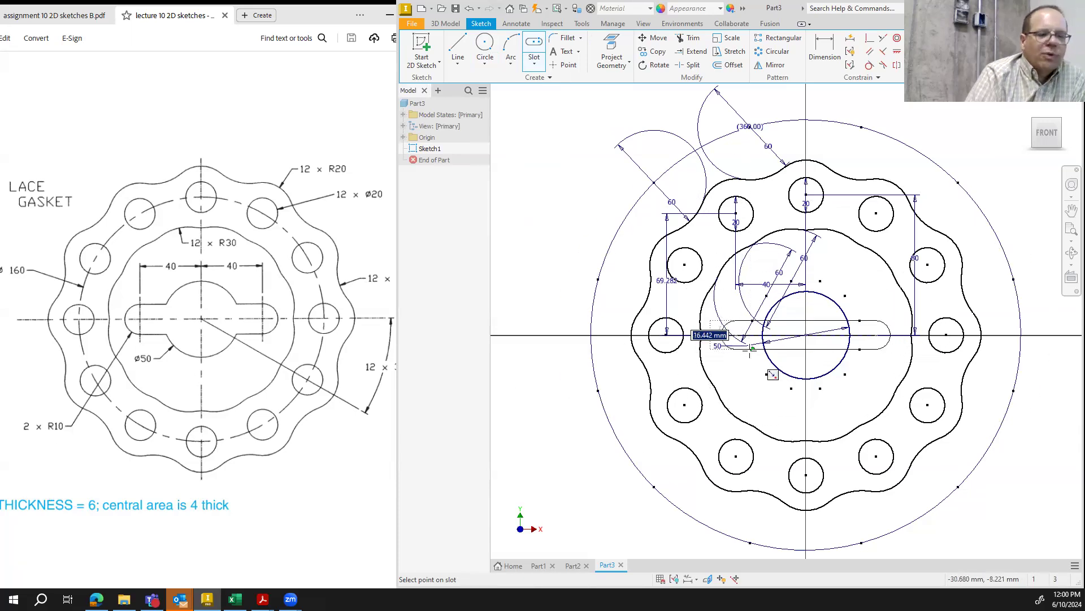
type("20")
key("Return")
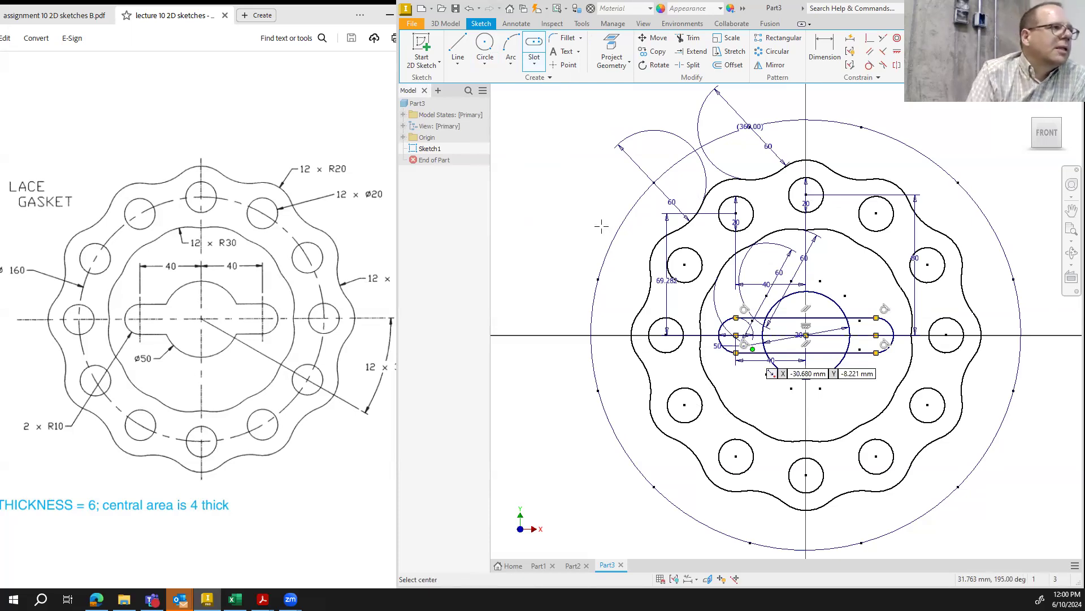
Trim the circle and slot segments inside the central opening down to one combined outline, and finish the sketch
left_click(535, 68)
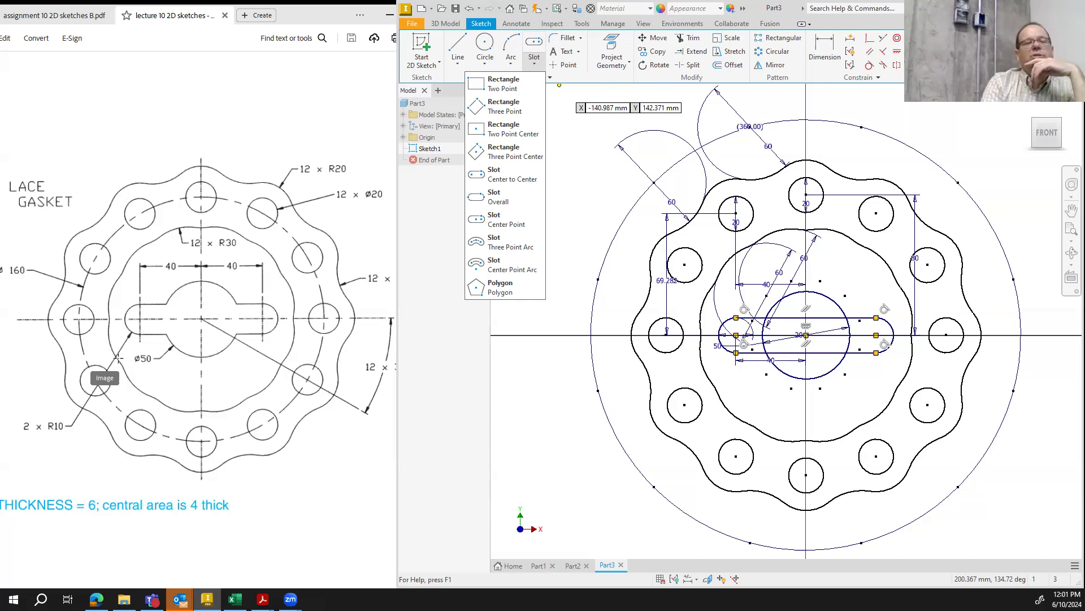
left_click(691, 38)
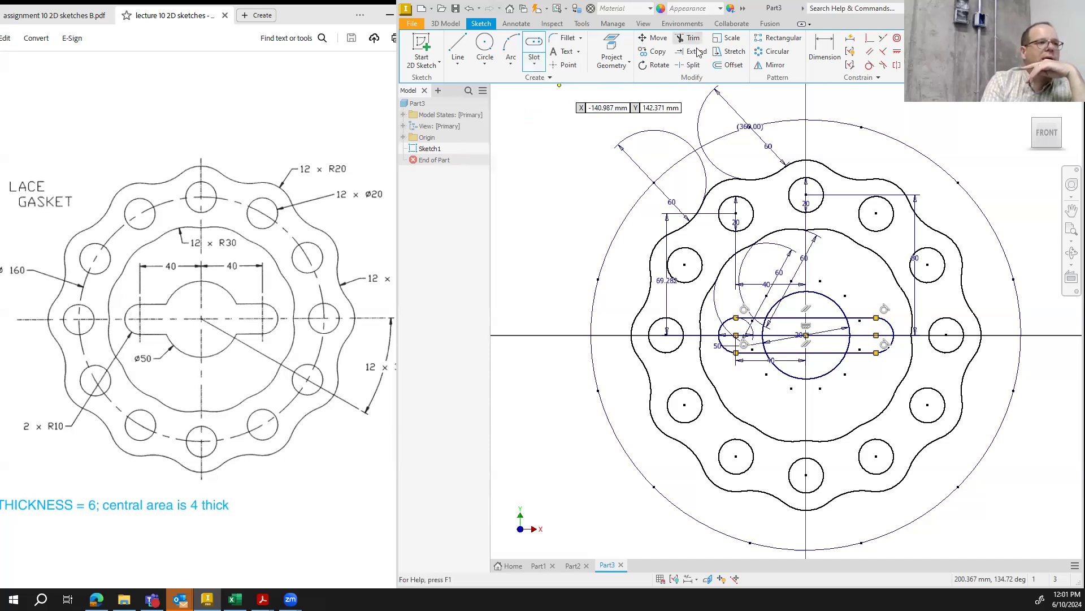
left_click(764, 342)
left_click(849, 333)
left_click(825, 356)
left_click(820, 318)
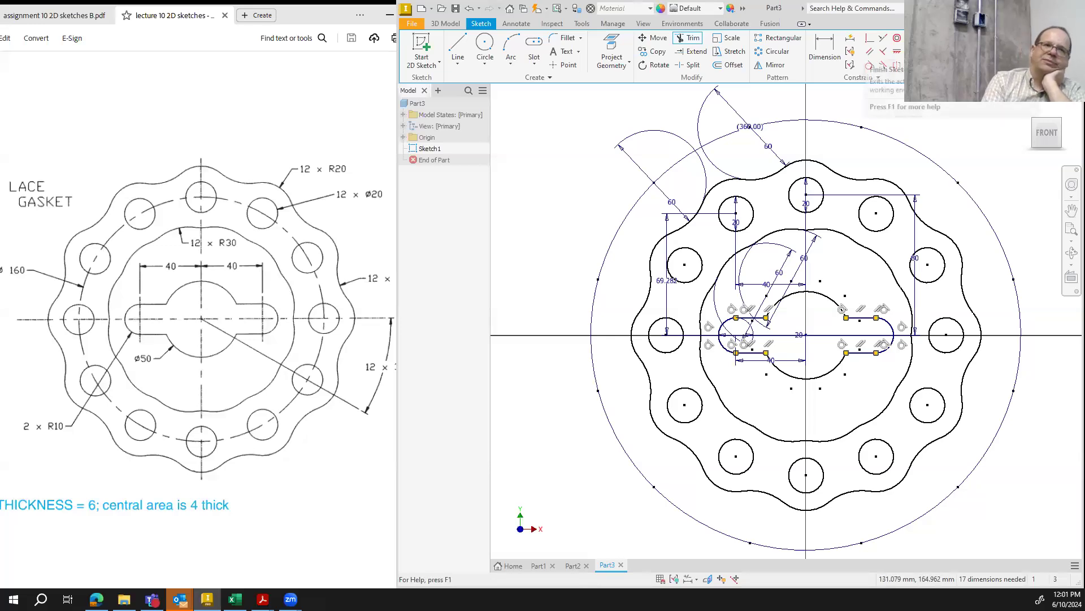
left_click(885, 64)
left_click(1030, 111)
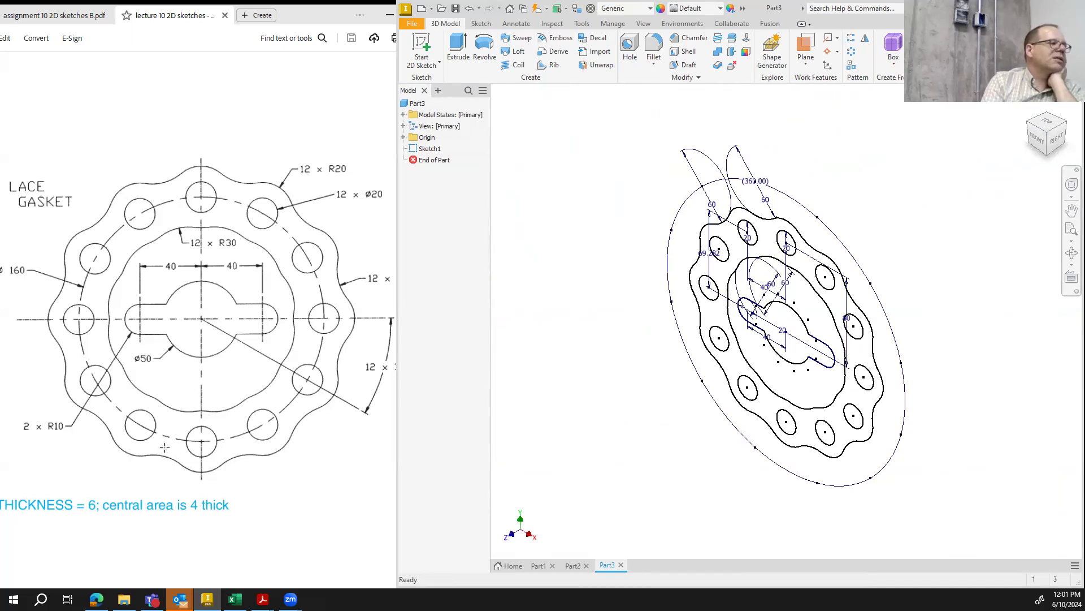
Extrude the outer lace ring with its 12 holes 6 mm
left_click(455, 48)
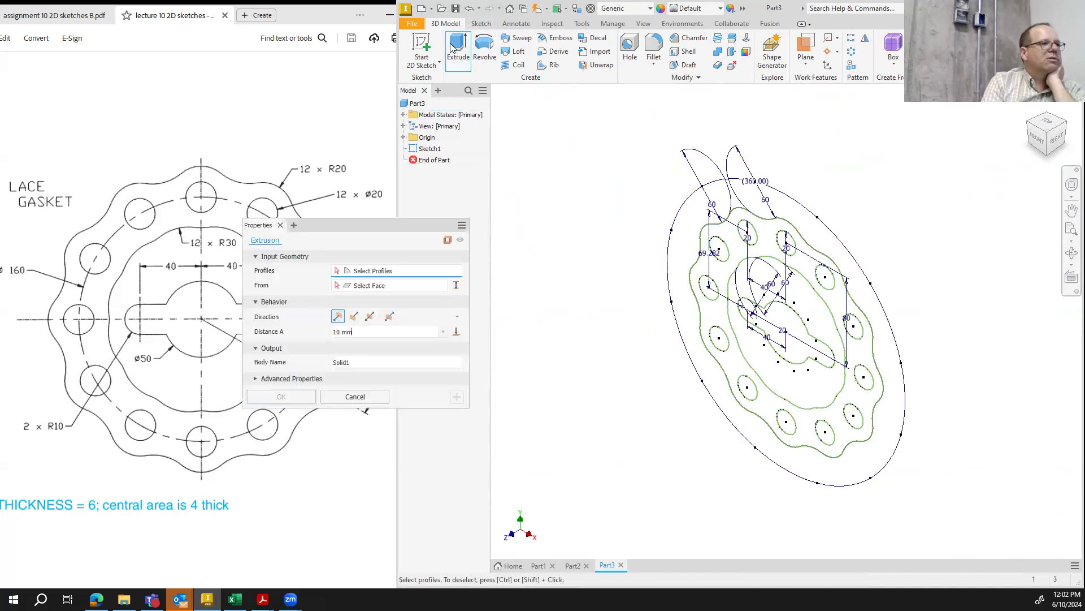
left_click(717, 272)
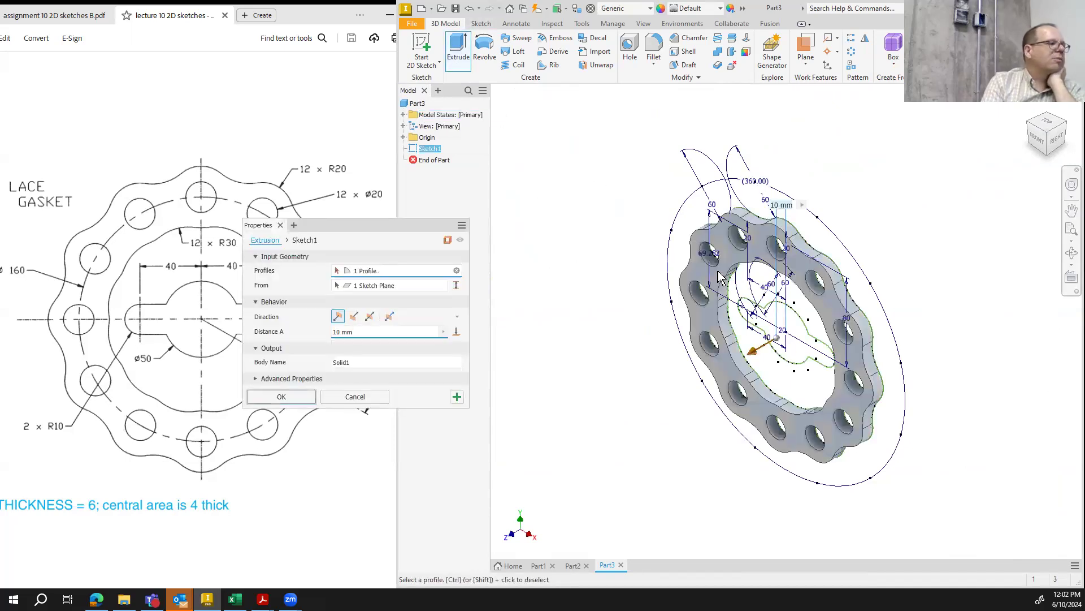
left_click(362, 331)
type("6")
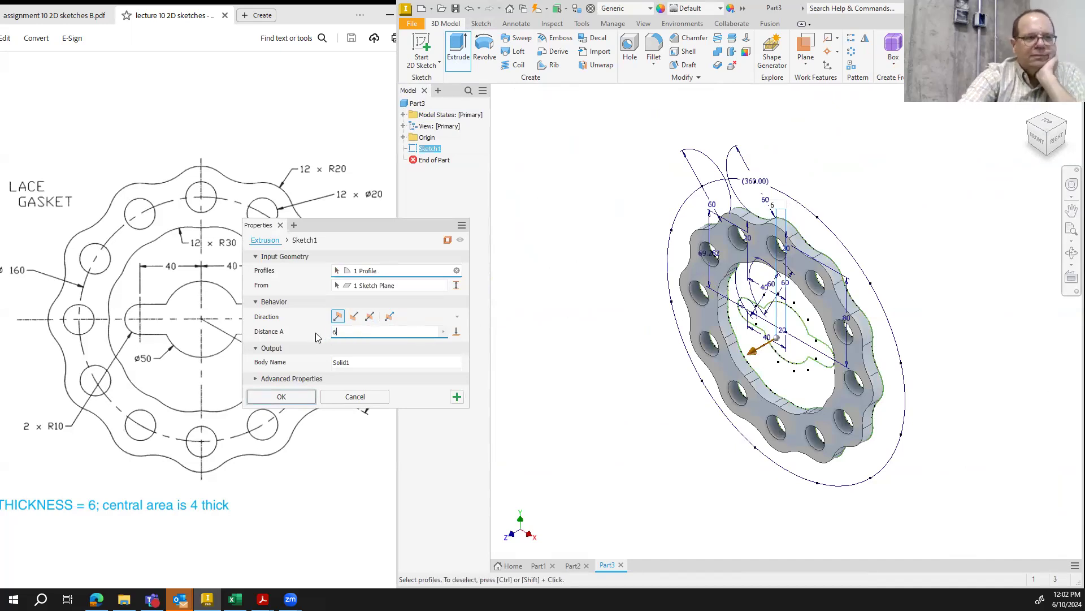
key("Return")
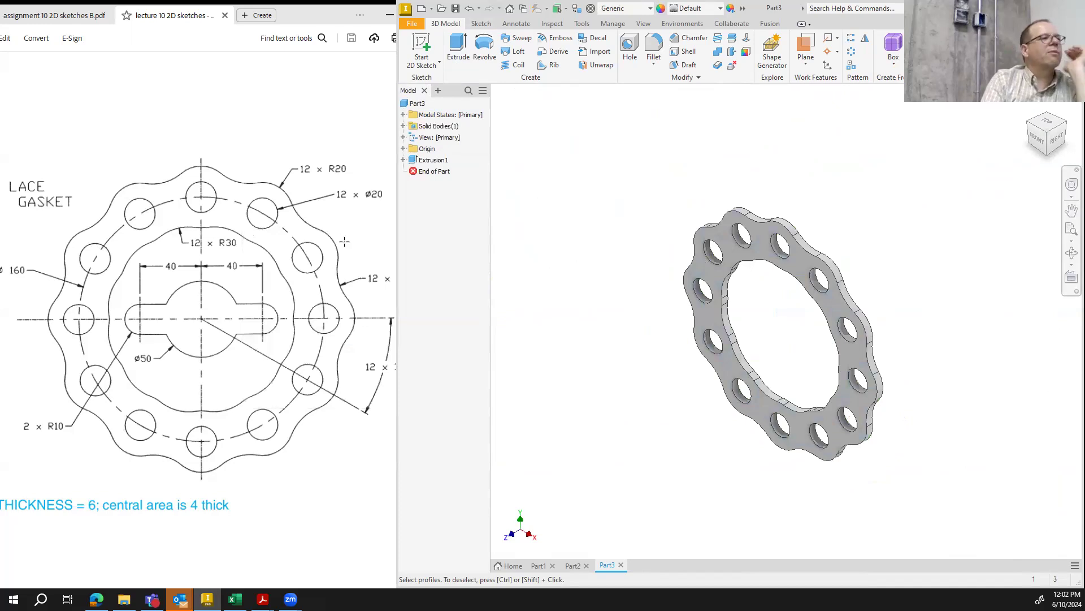
Make the extrusion's sketch visible again and extrude the central area around the slotted opening 4 mm, joined to the ring
left_click(403, 160)
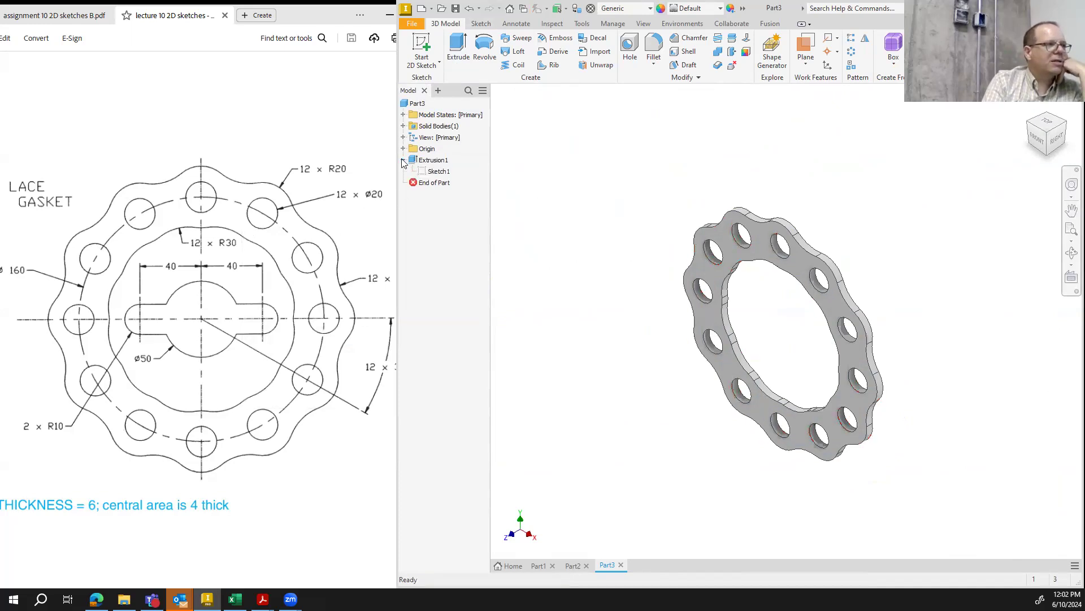
right_click(441, 173)
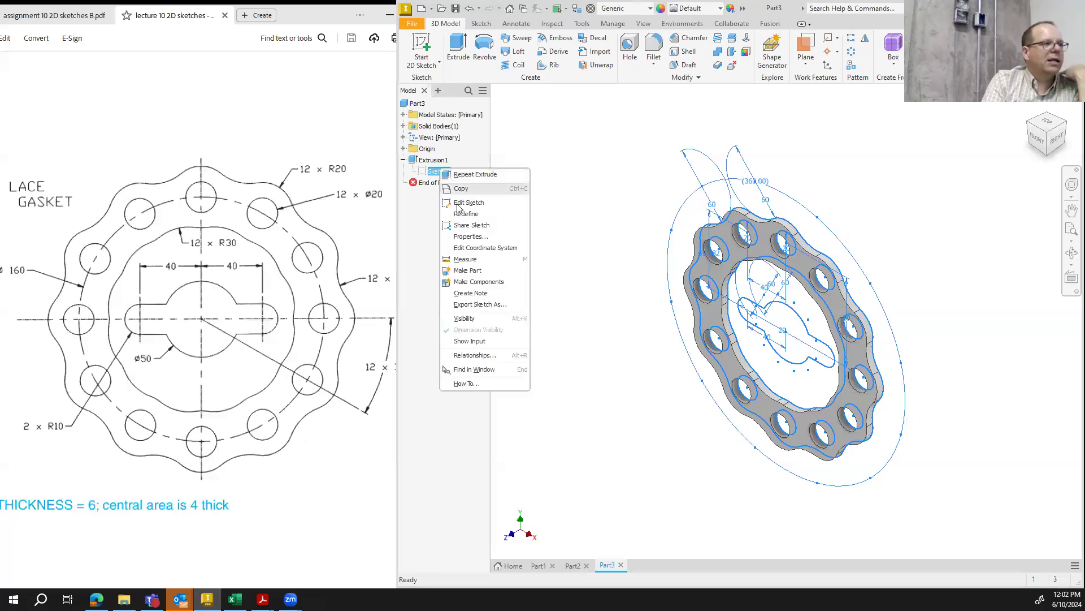
left_click(465, 319)
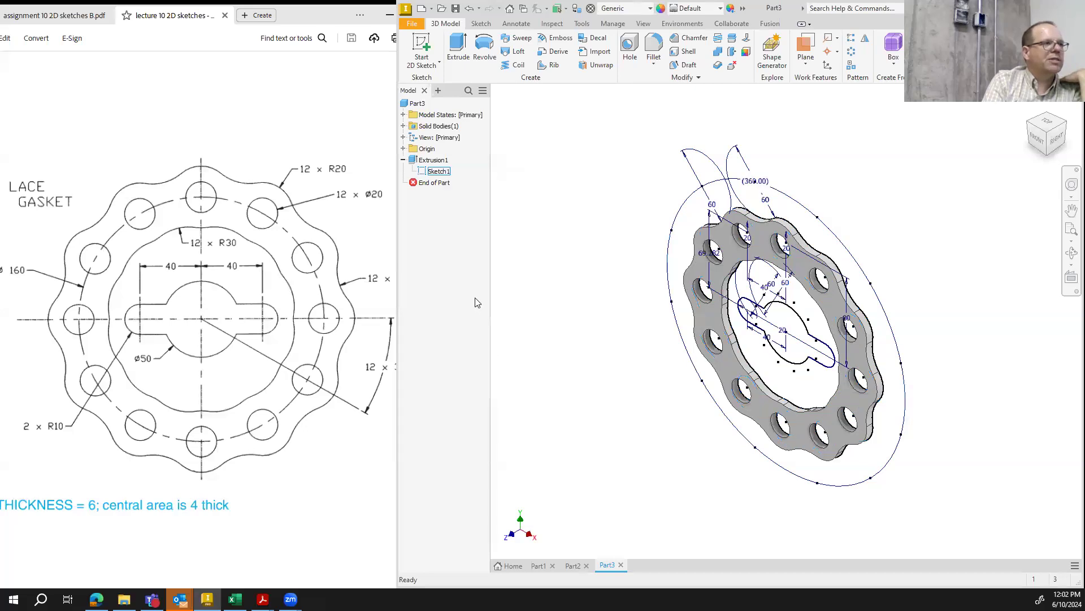
left_click(456, 49)
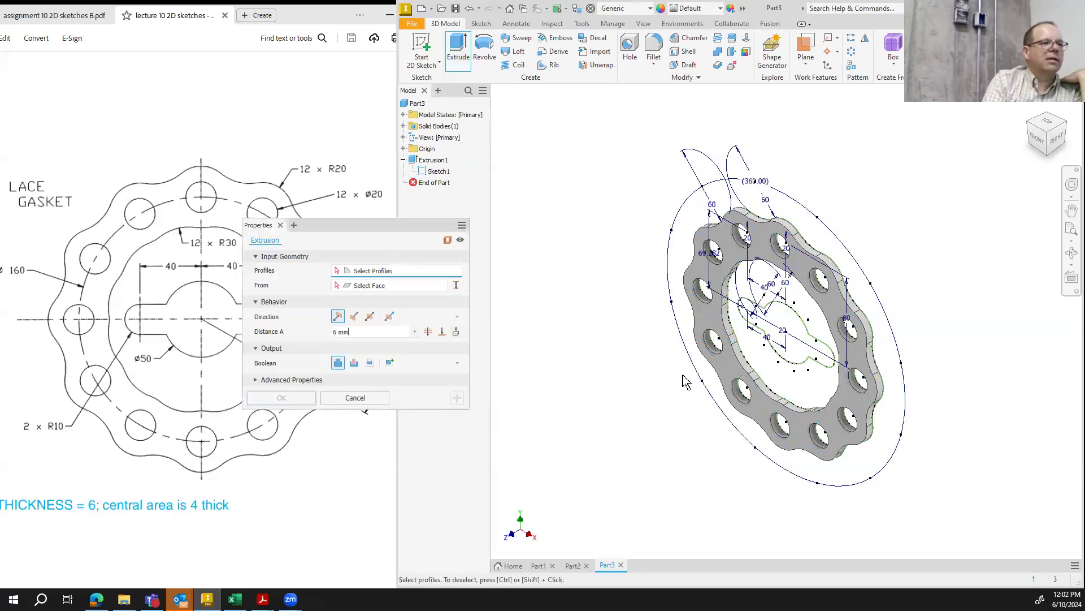
left_click(775, 374)
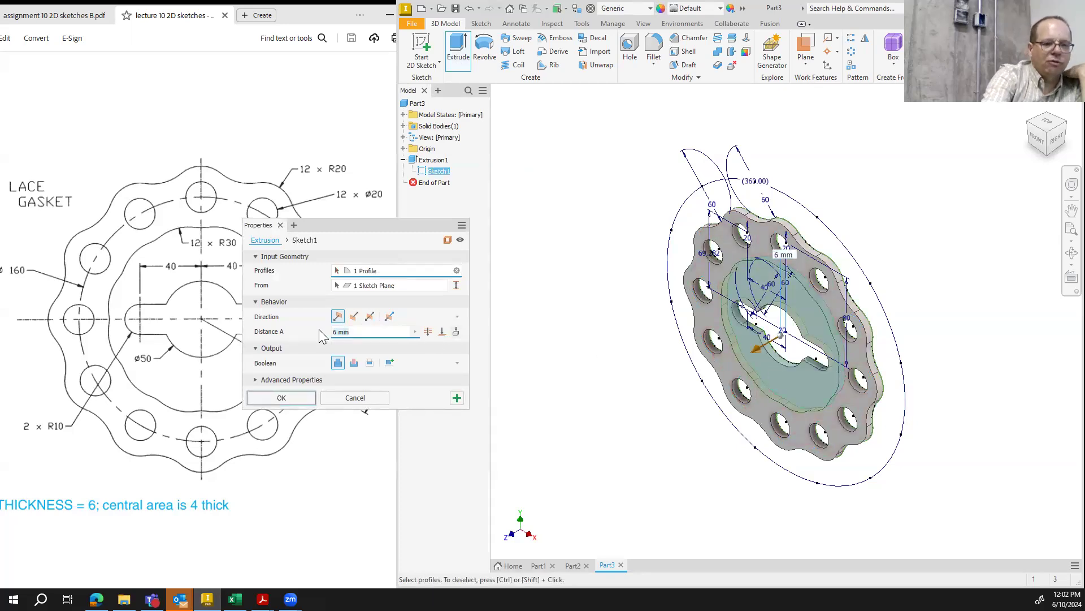
key("Return")
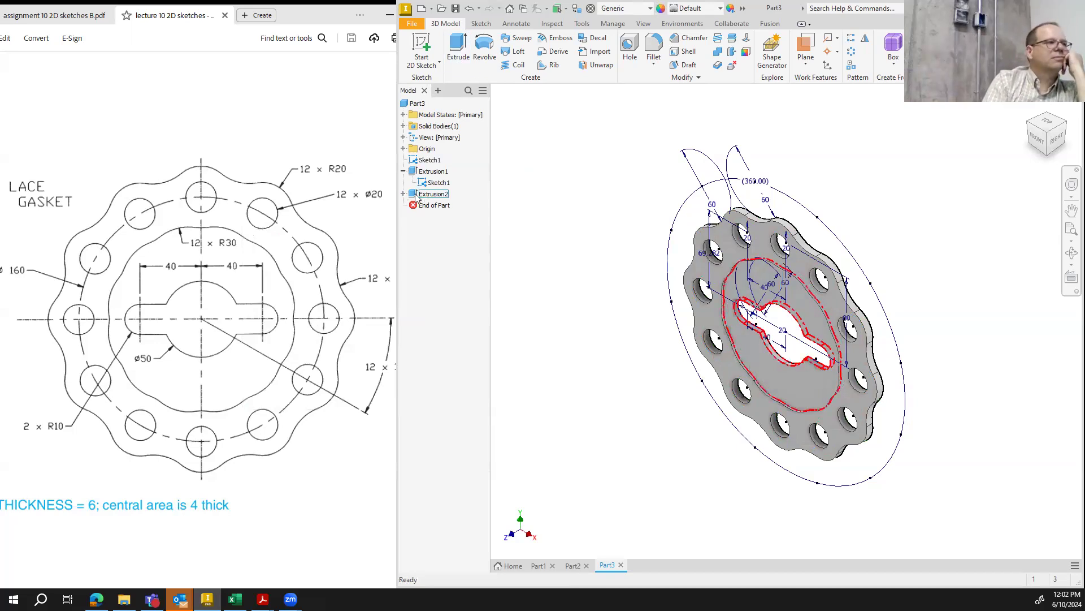
left_click(435, 181)
left_click(433, 172)
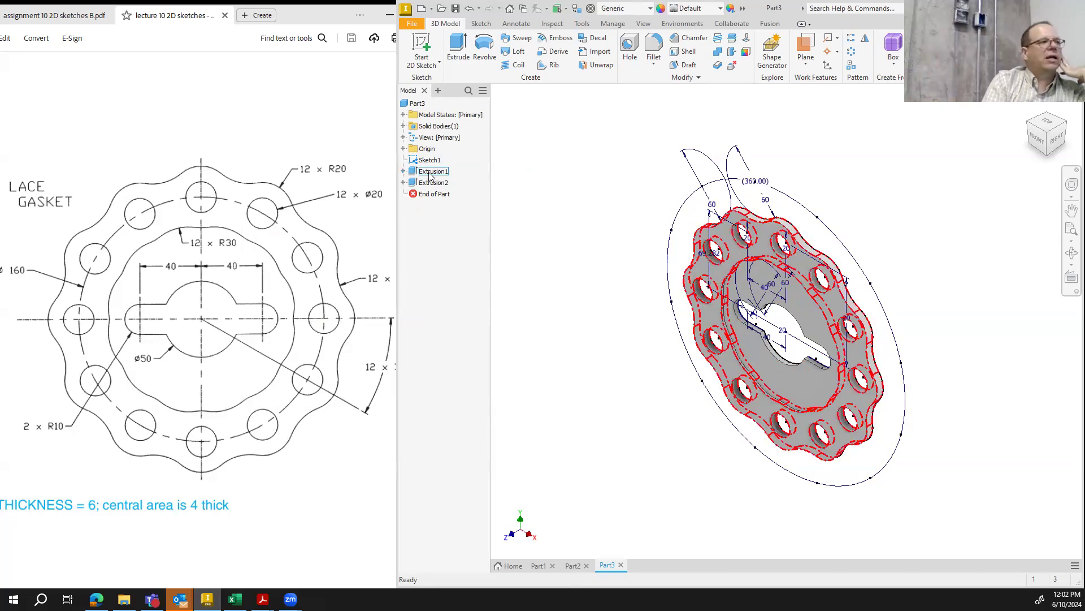
left_click(403, 171)
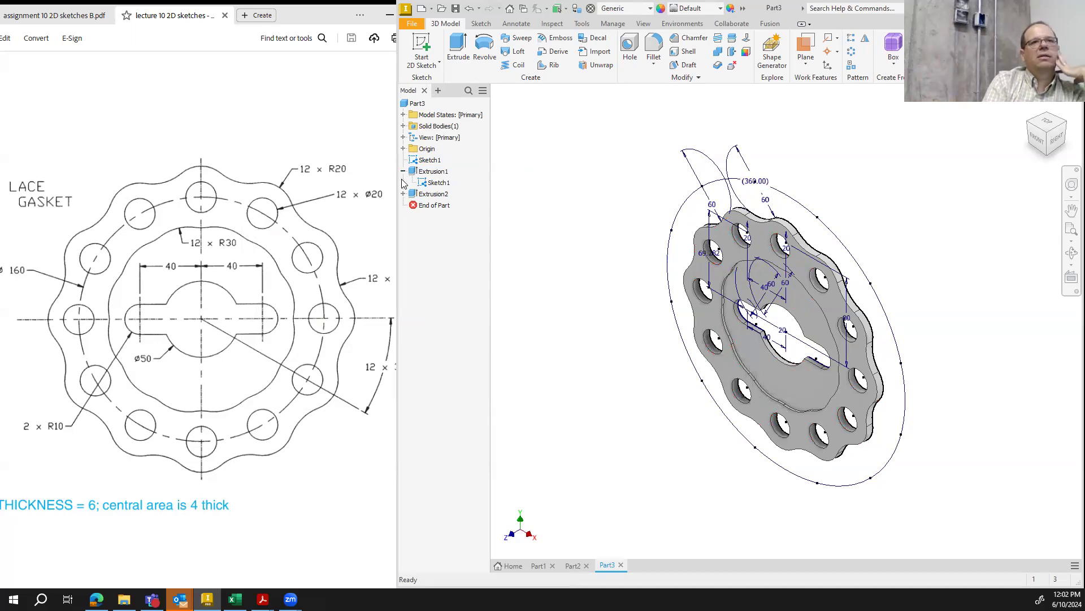
Hide the gasket's base sketch so that only the solid body is displayed
left_click(442, 185)
right_click(444, 187)
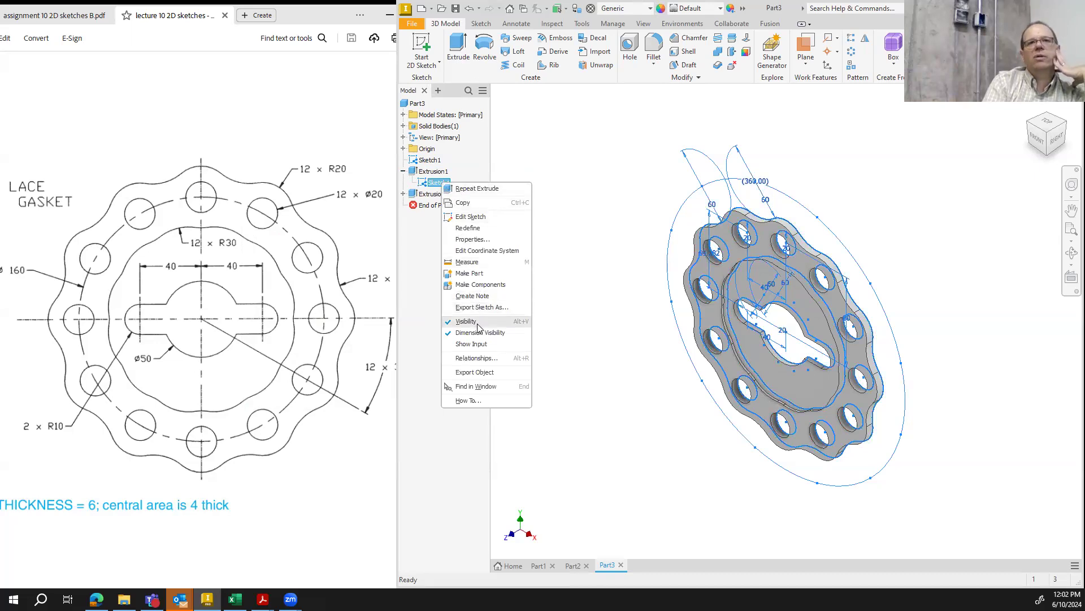
left_click(562, 179)
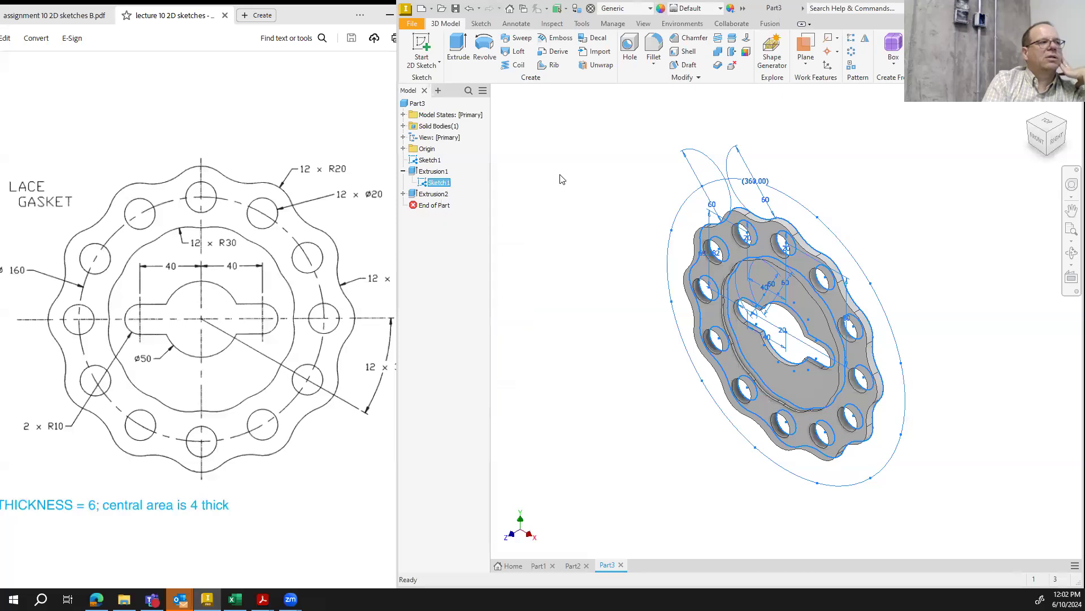
right_click(431, 160)
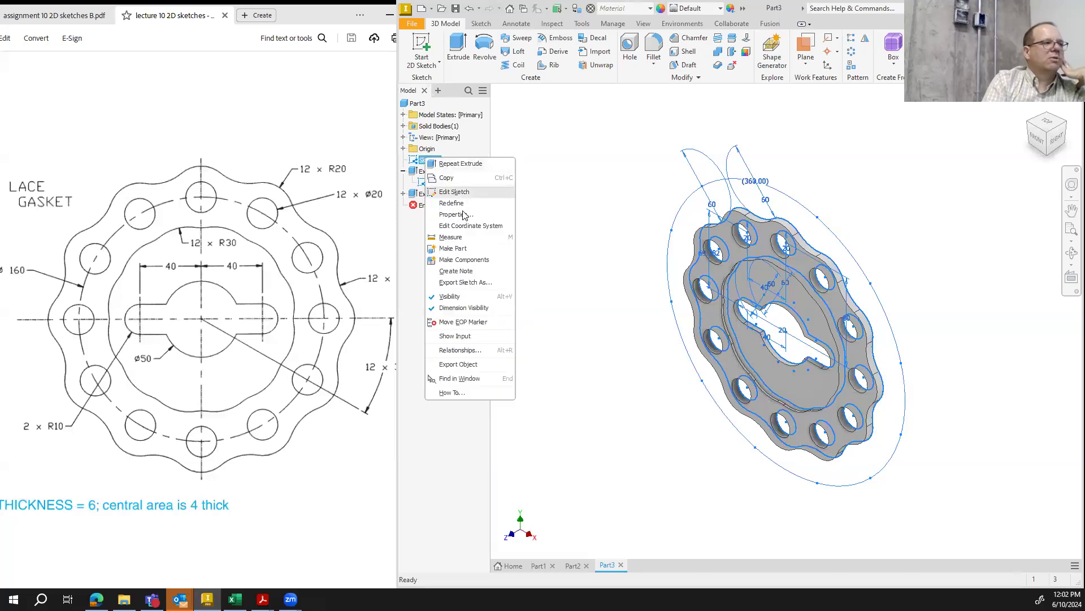
left_click(461, 298)
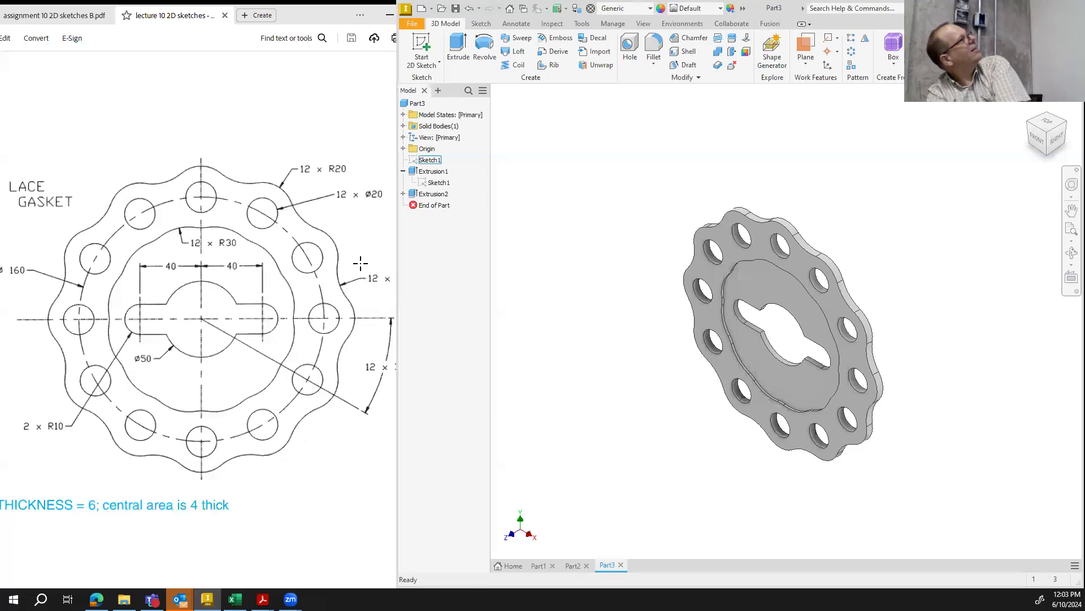
Switch to the lecture PDF, bring up the five-hole plate drawing with .25 thickness, and return to Inventor
left_click(273, 16)
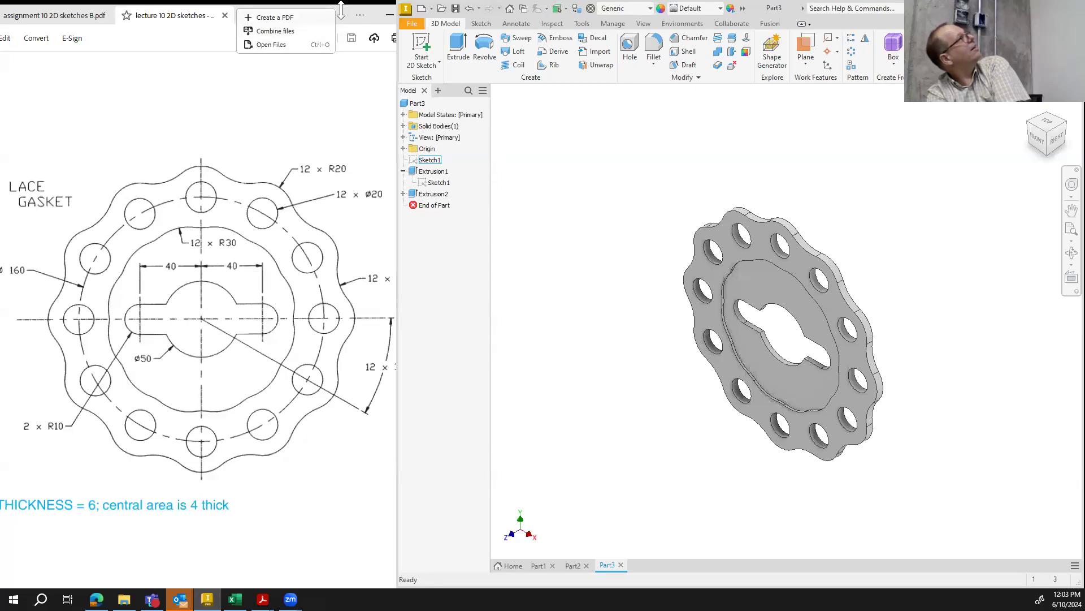
left_click(351, 244)
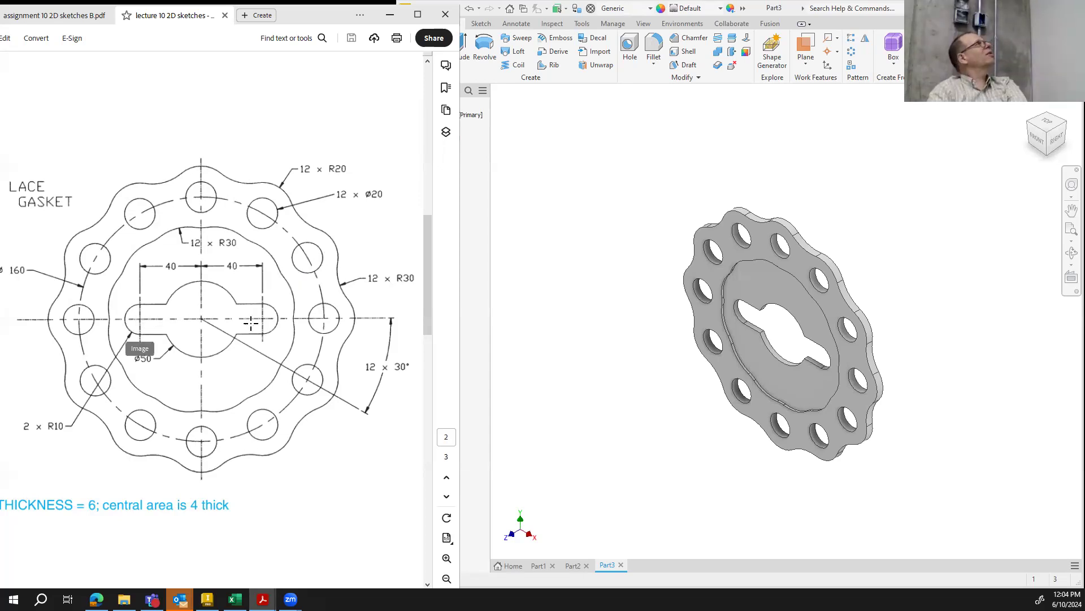
scroll(224, 357, "down", 5)
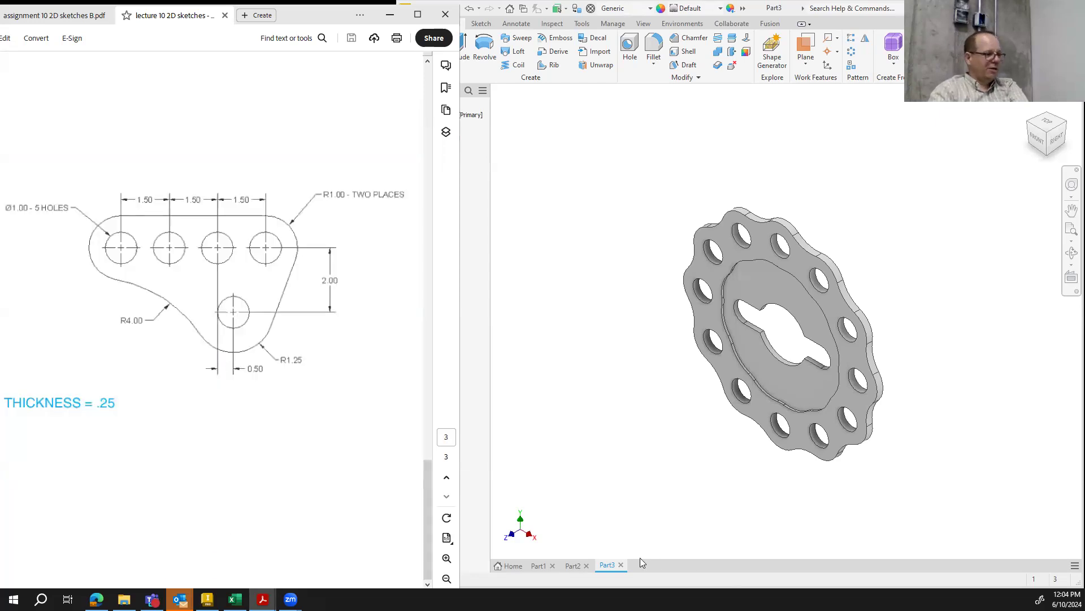
left_click(468, 259)
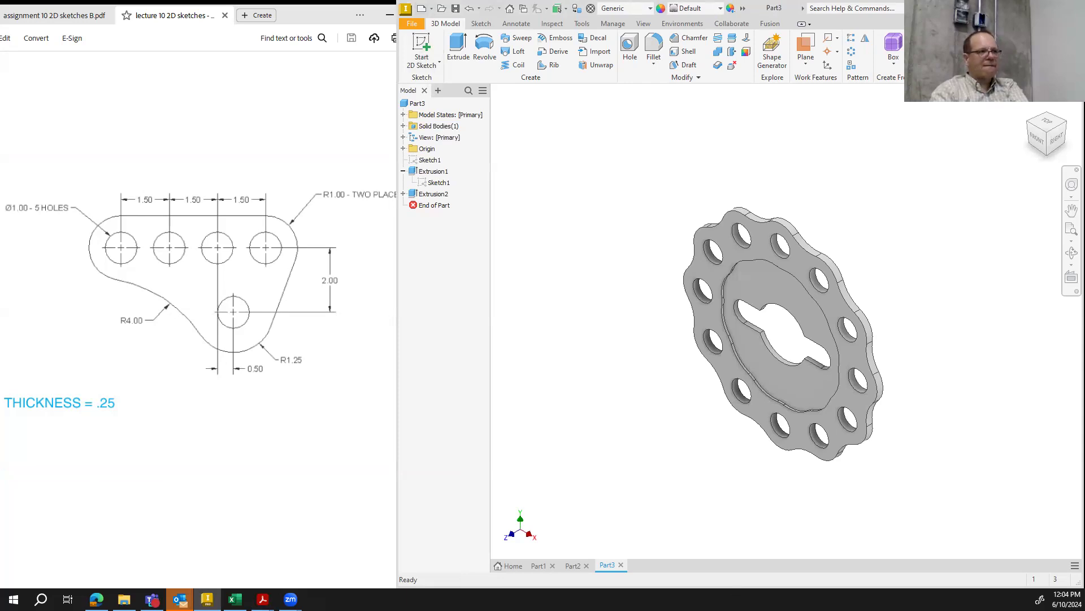
Create a new part from the English Standard (in).ipt template and start a 2D sketch on the YZ plane
key("ctrl+n")
left_click(525, 130)
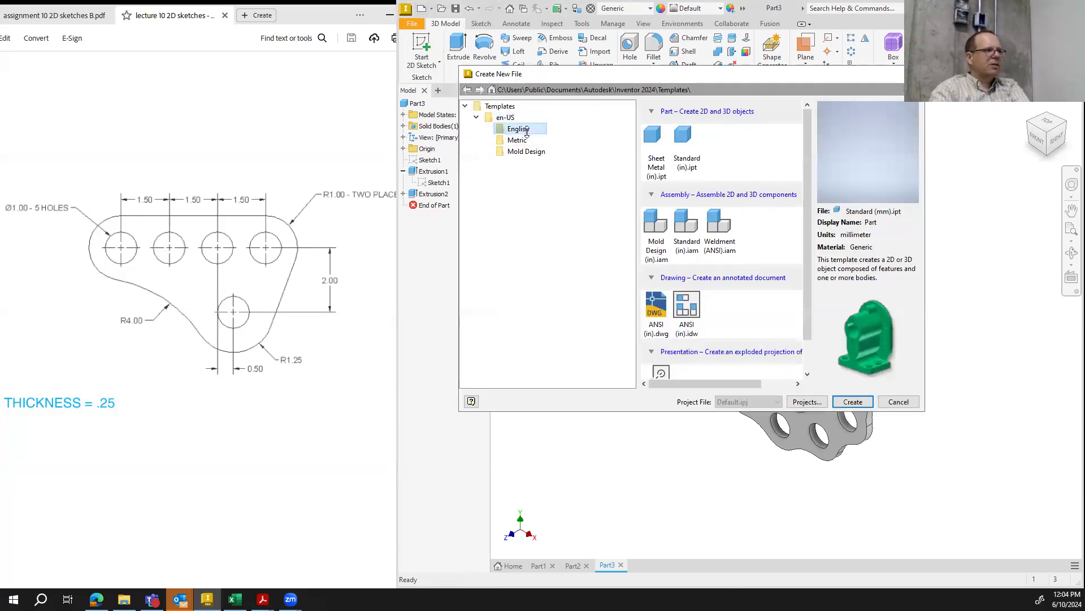
double_click(685, 137)
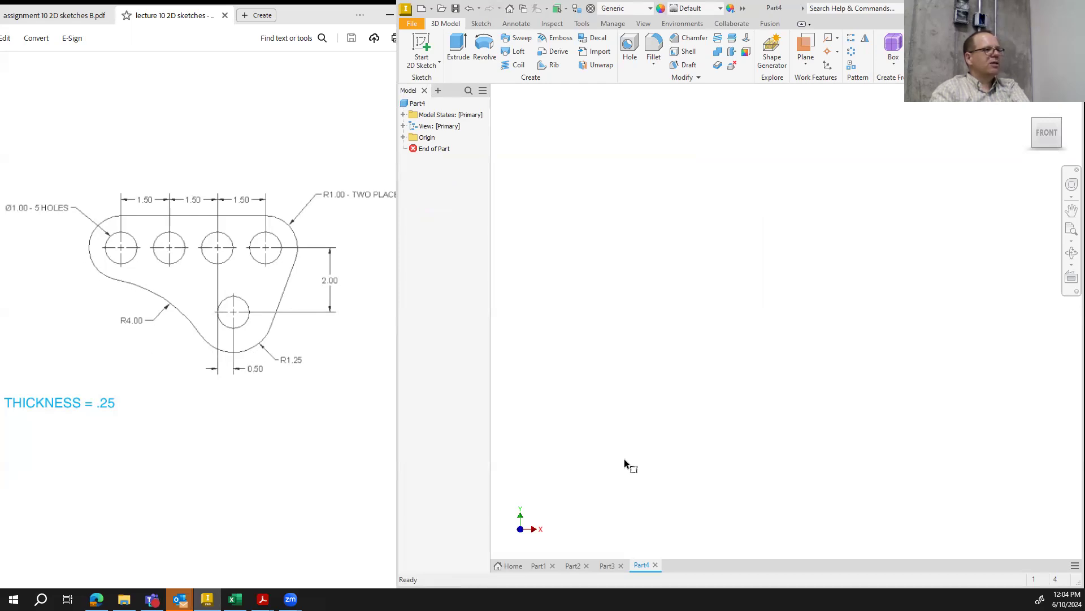
left_click(422, 47)
left_click(708, 260)
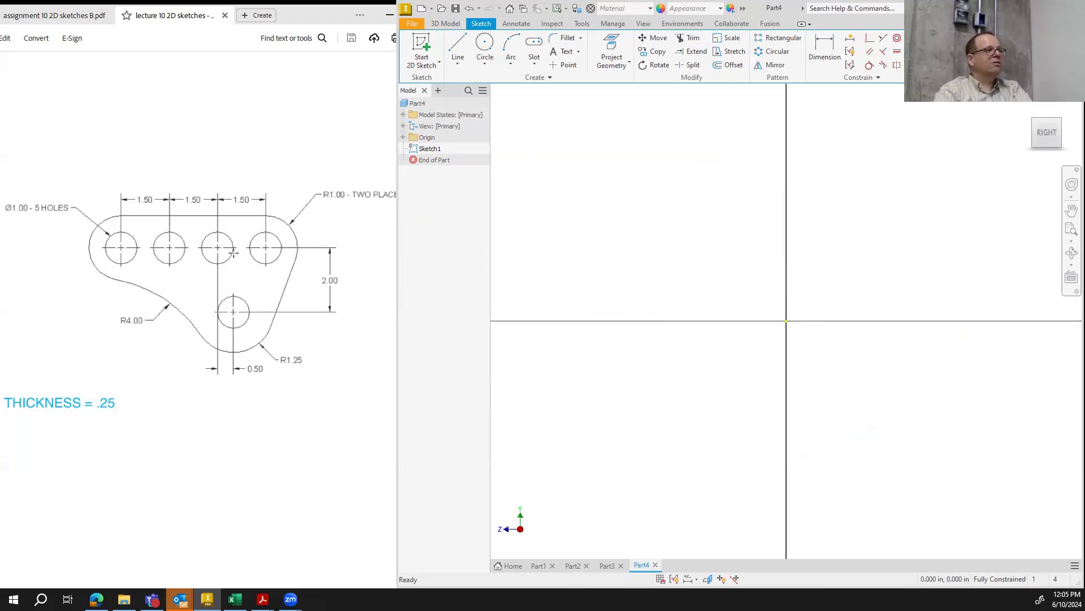
Draw a 1 in diameter circle centred on the sketch origin
left_click(484, 60)
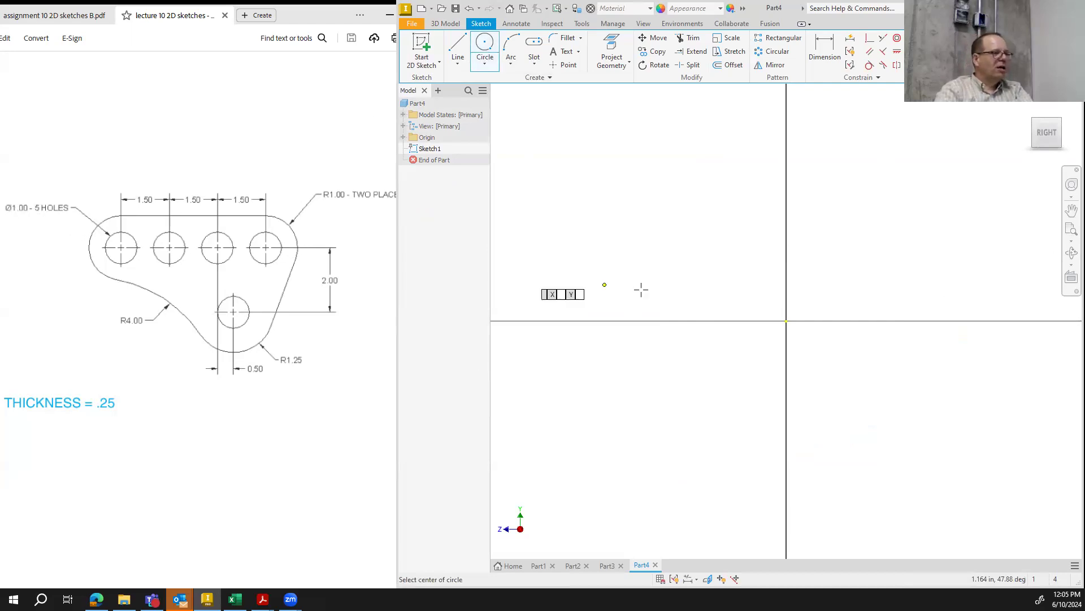
left_click(786, 321)
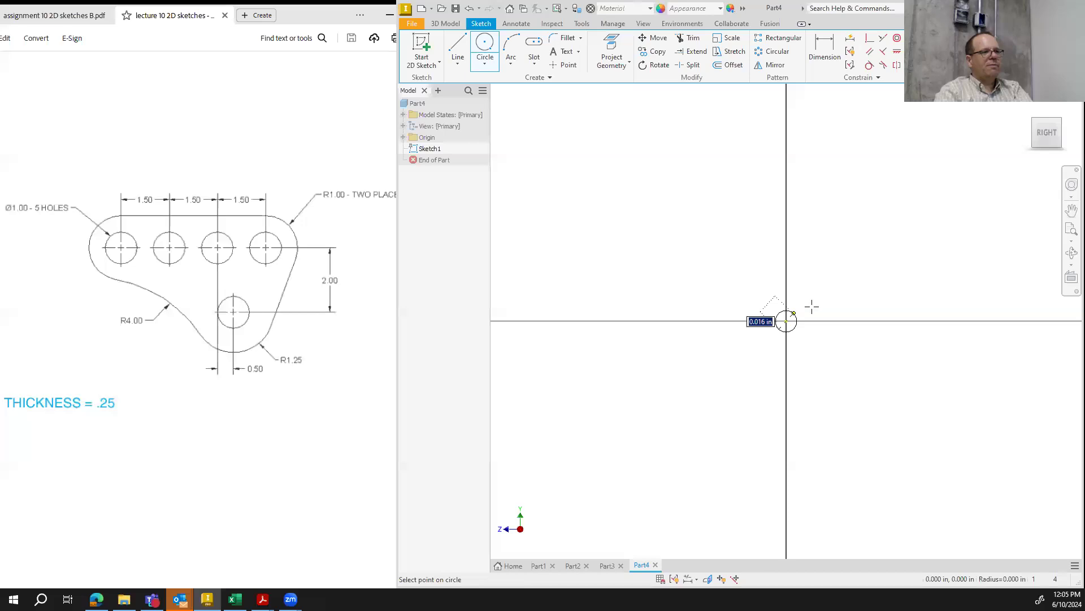
type("1")
key("Return")
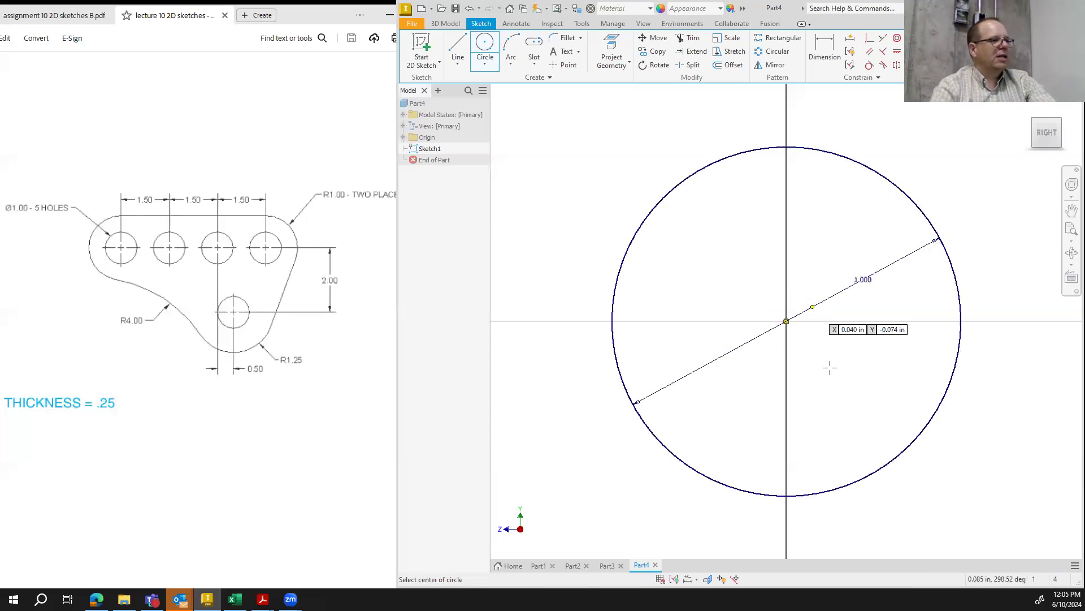
left_click(1052, 134)
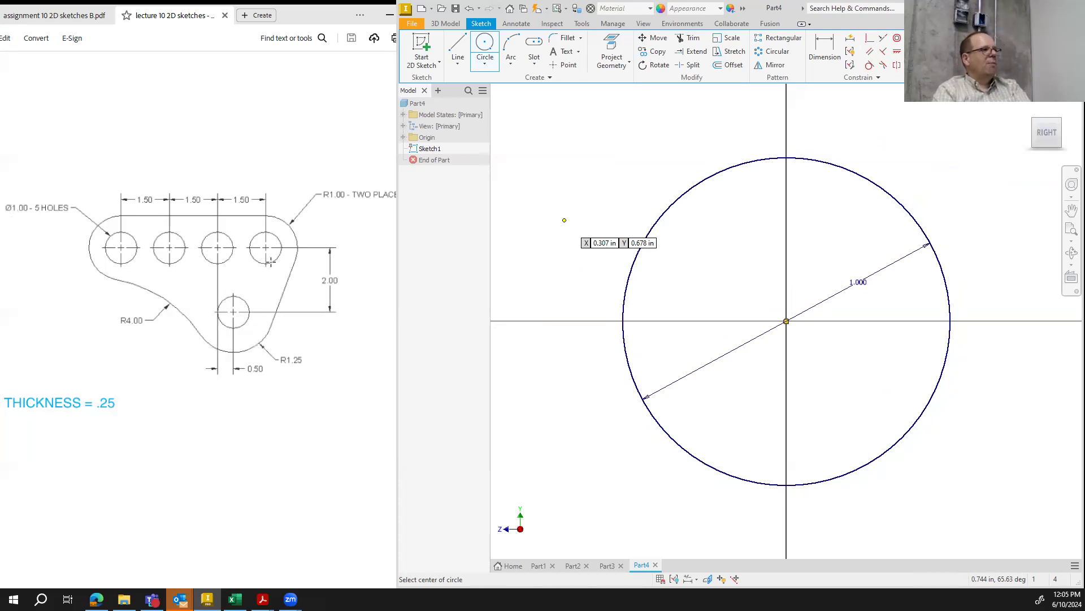
Sketch a horizontal line about 0.28 in long above the circle, running left from the vertical axis
left_click(457, 52)
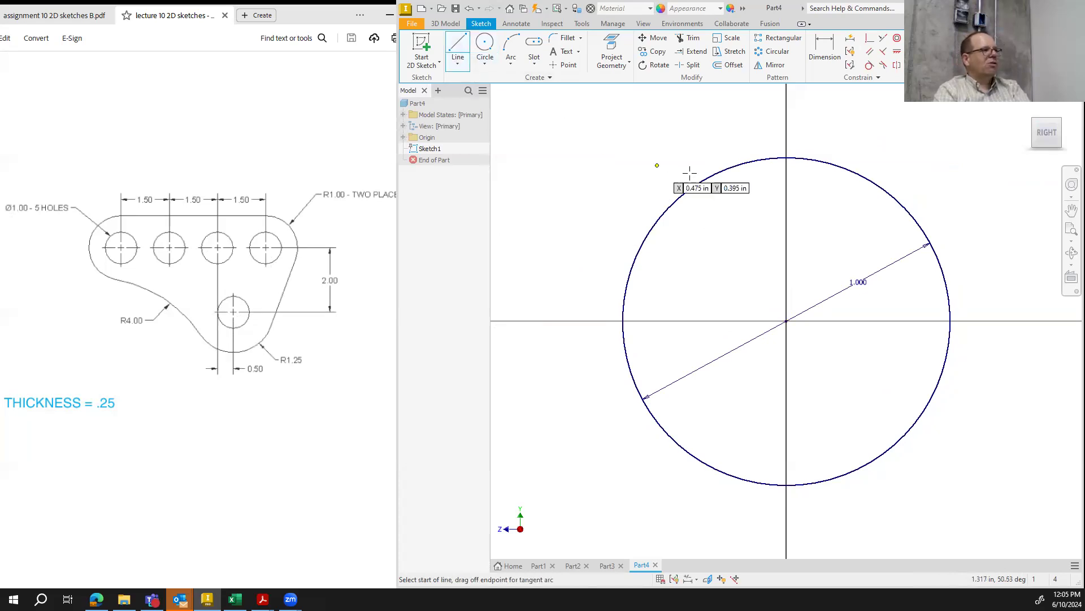
left_click(786, 128)
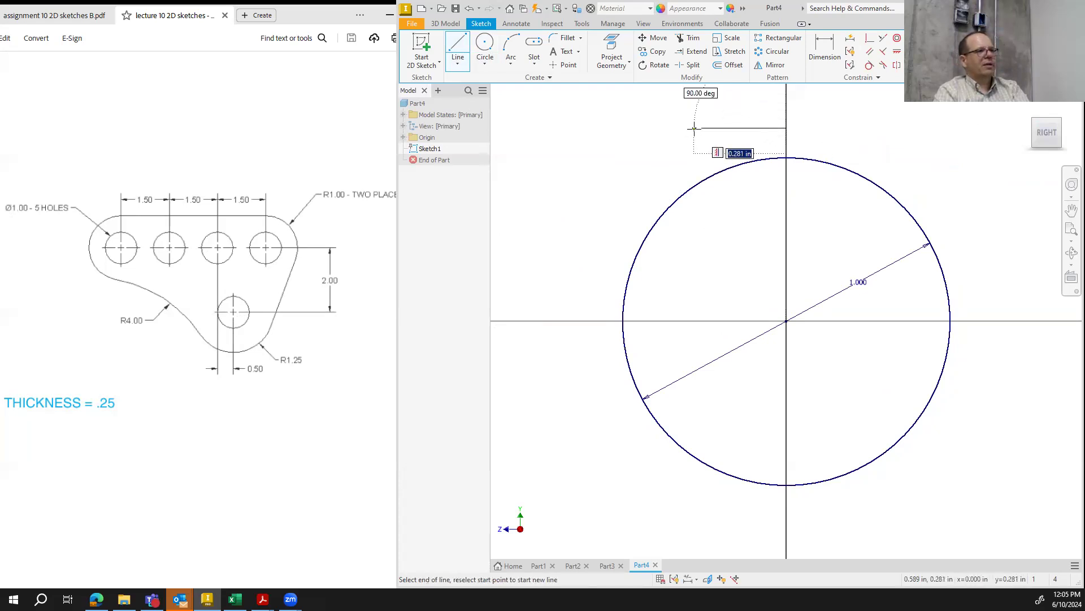
left_click(694, 128)
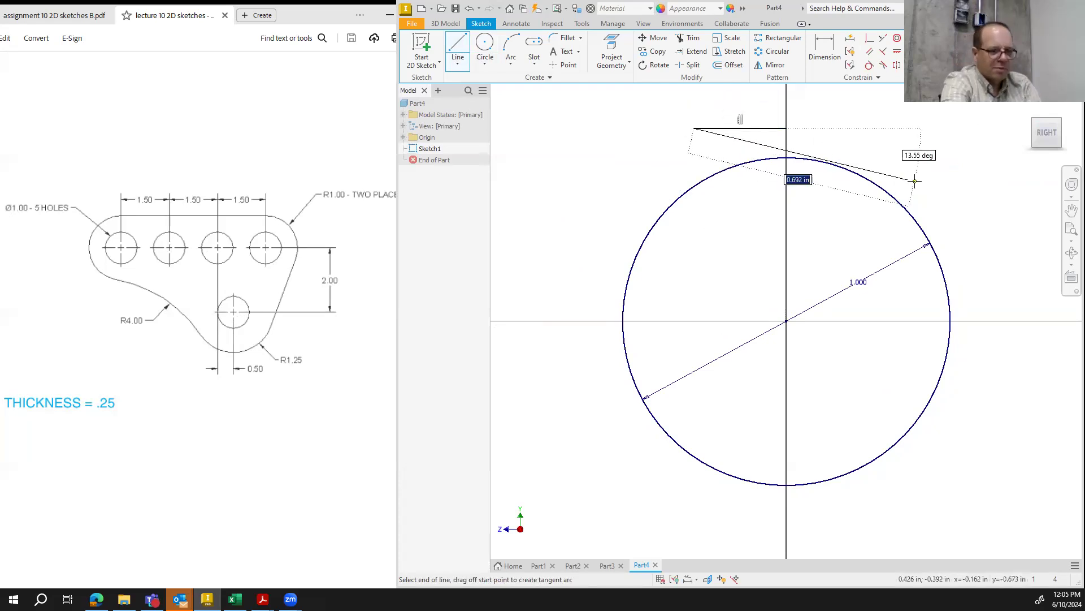
key("Escape")
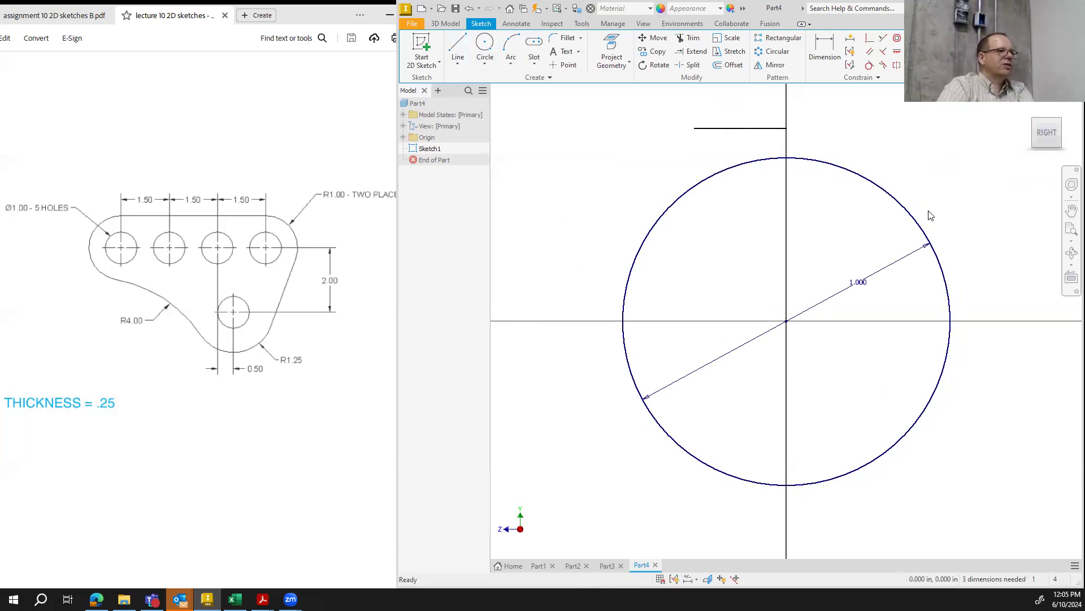
left_click(780, 38)
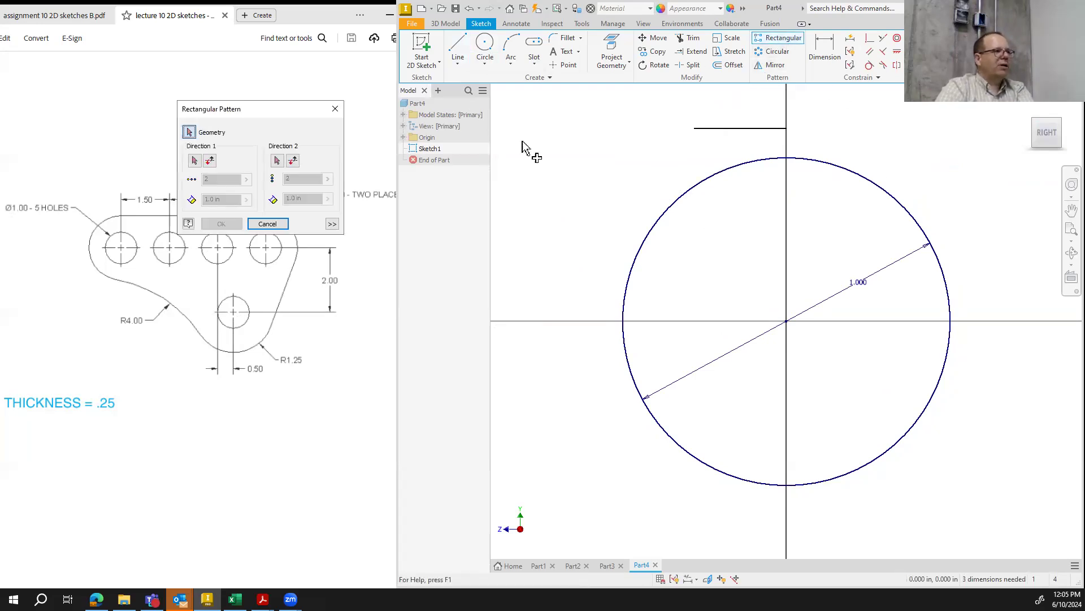
left_click(772, 165)
left_click(193, 162)
left_click(725, 129)
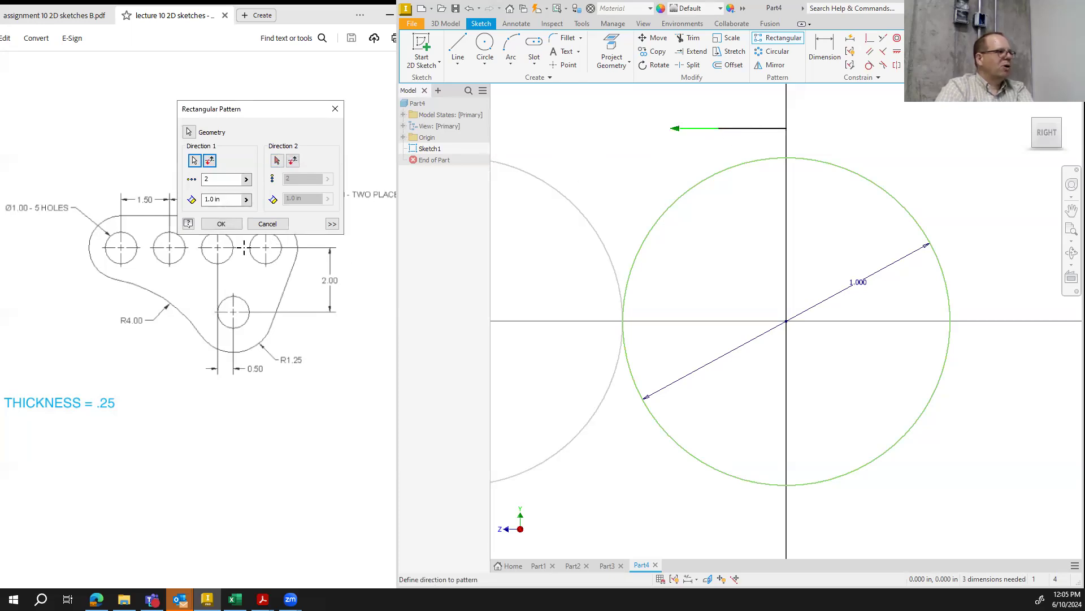
left_click(207, 179)
left_click_drag(208, 181, 198, 183)
type("4")
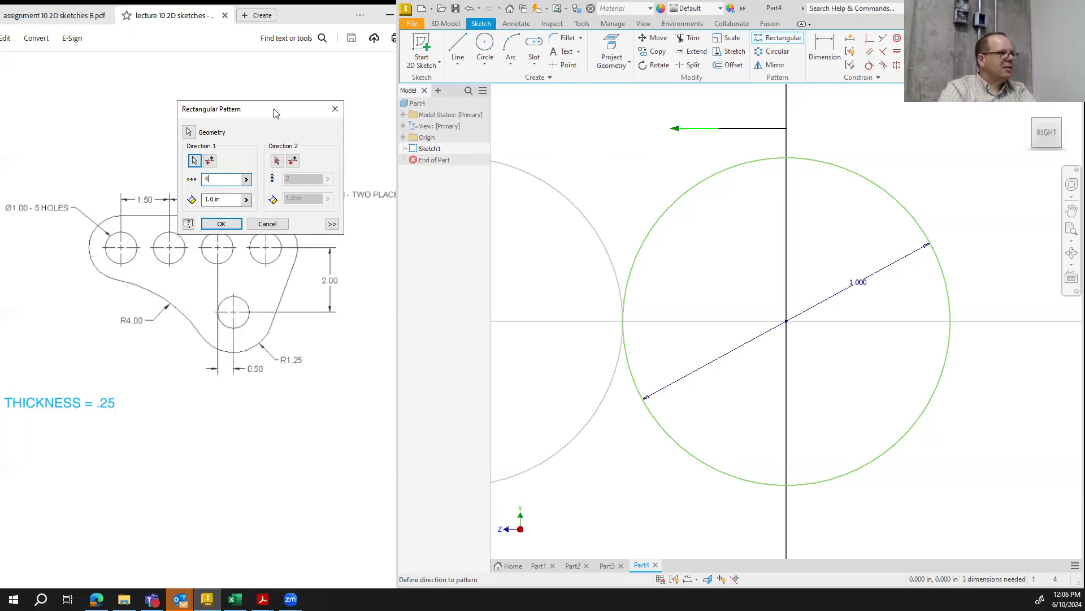
left_click_drag(273, 113, 300, 68)
left_click(248, 154)
double_click(241, 155)
type("1.5")
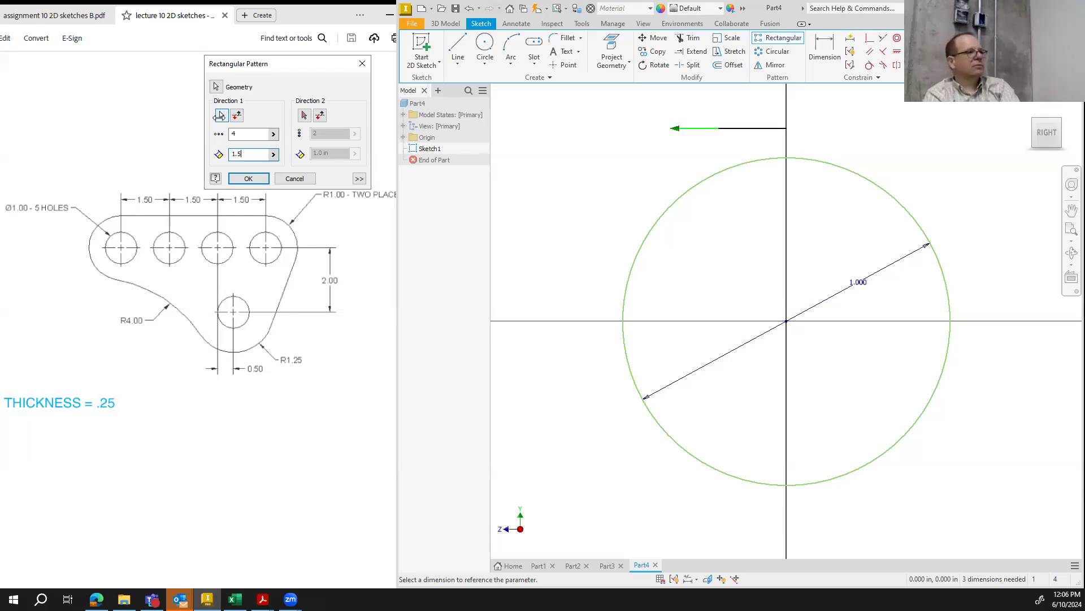
left_click(293, 175)
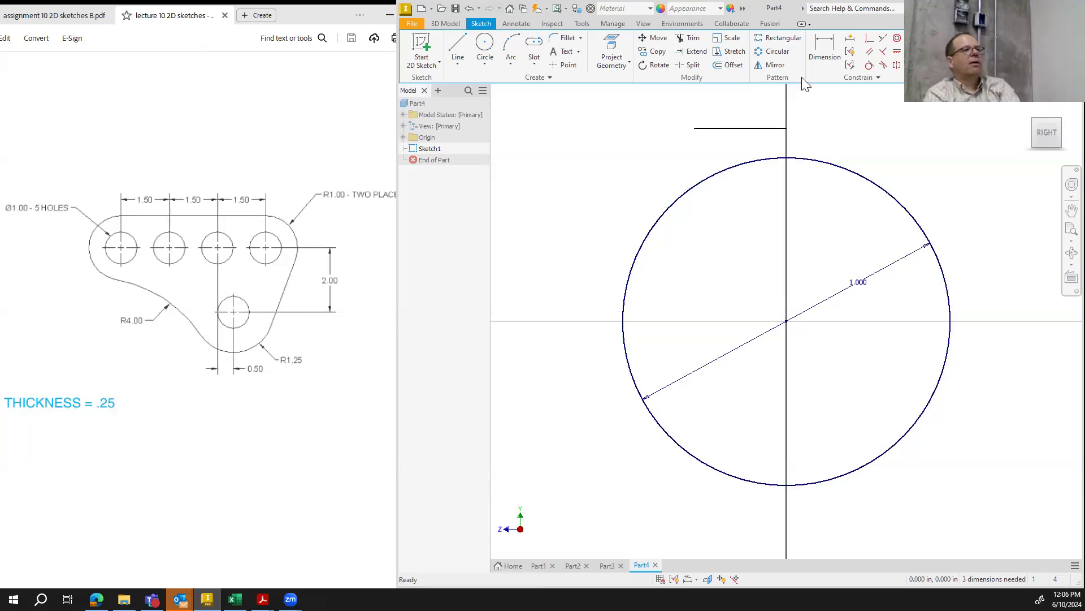
Pattern the circle rectangularly along the short horizontal line, with 4 instances spaced 1.5 in apart
left_click(778, 39)
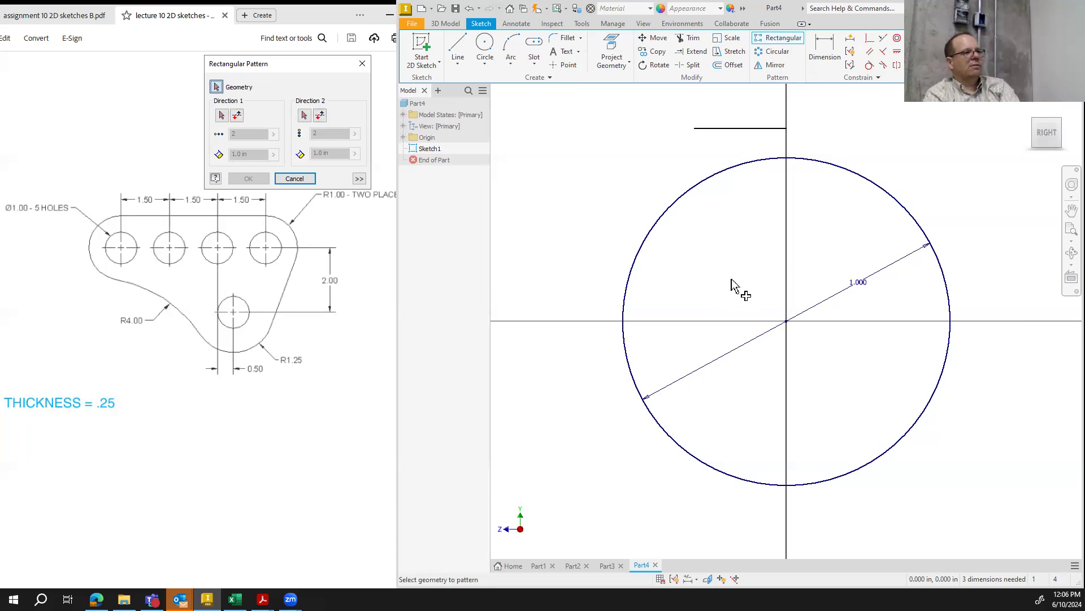
left_click(717, 179)
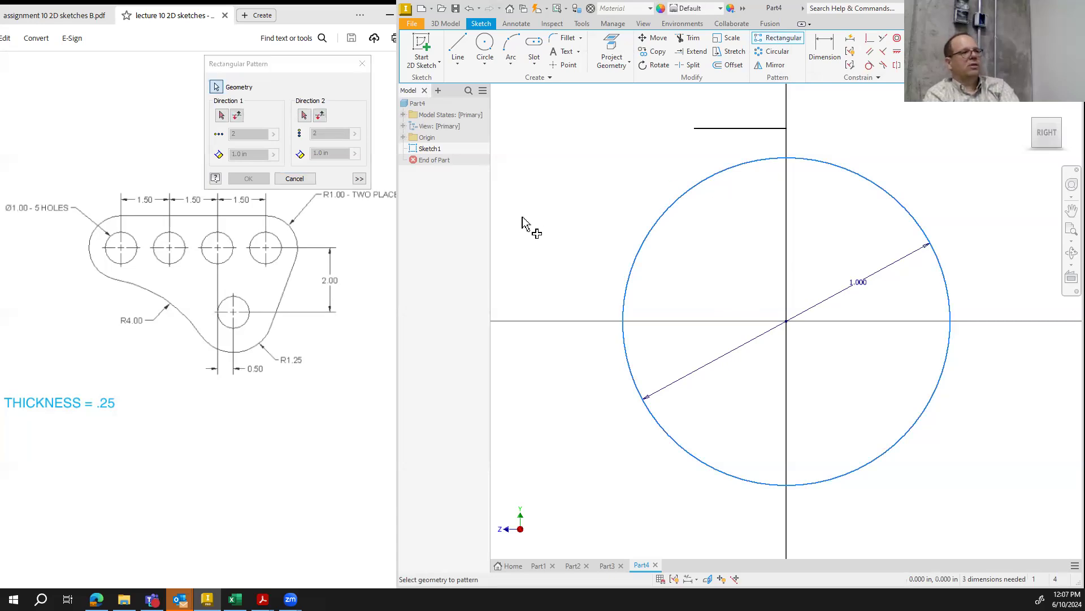
left_click(221, 115)
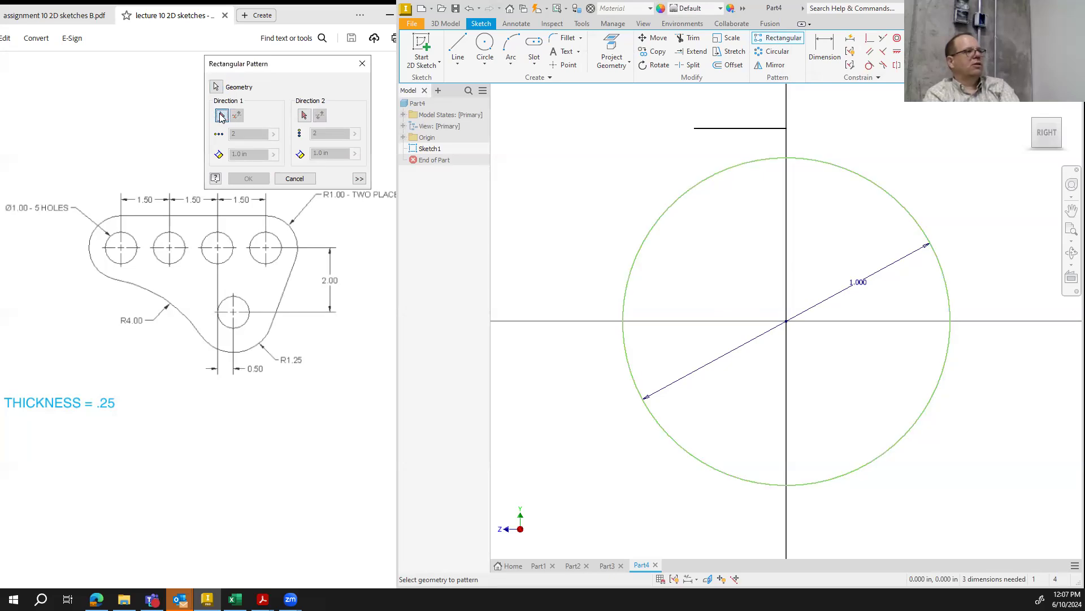
left_click(743, 130)
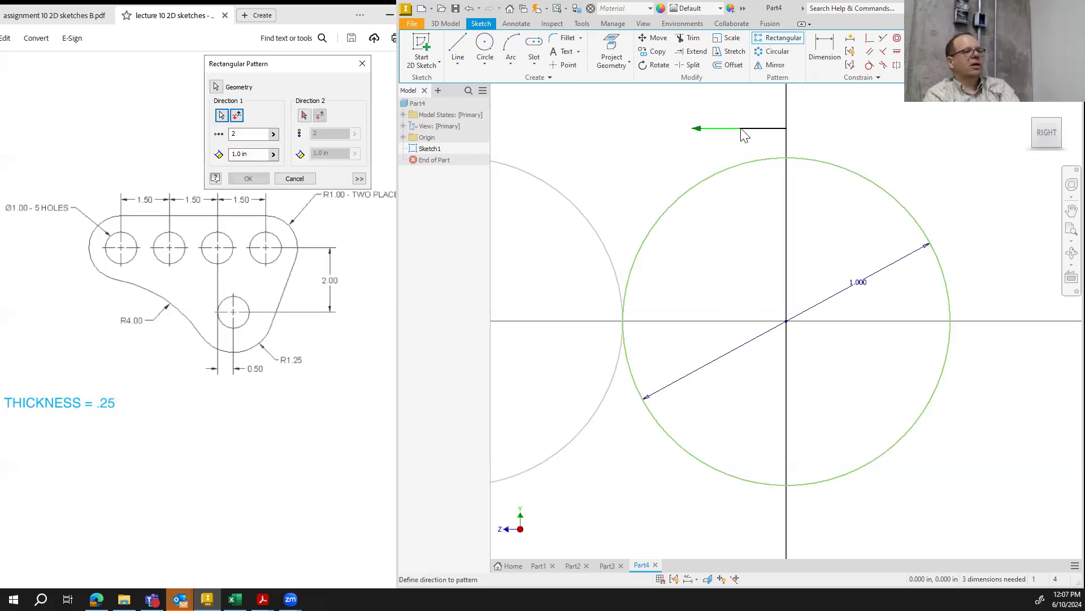
double_click(232, 134)
type("4")
key("Tab")
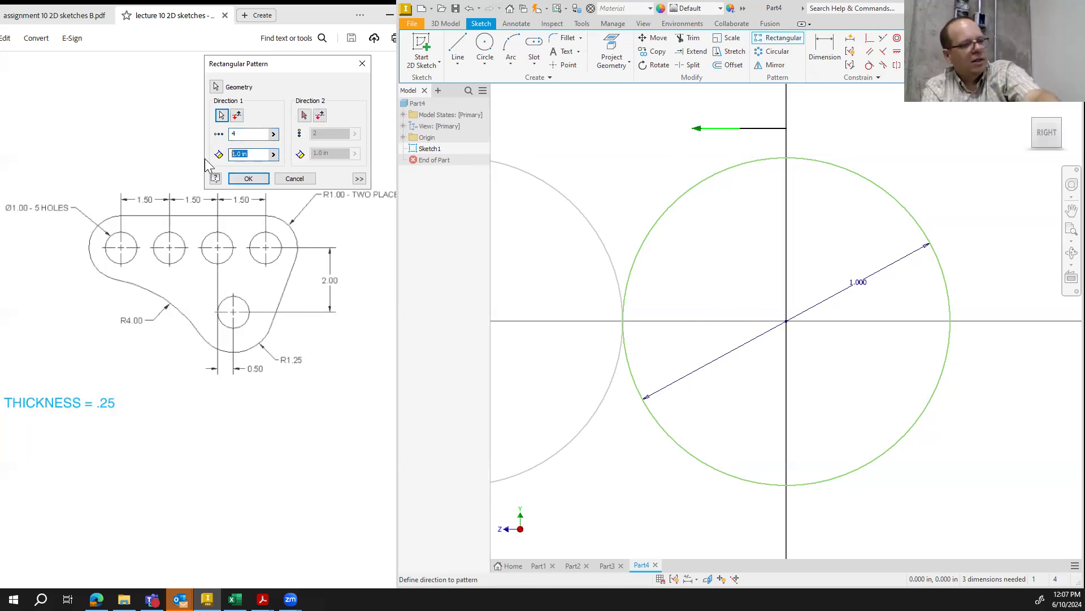
type("1.5")
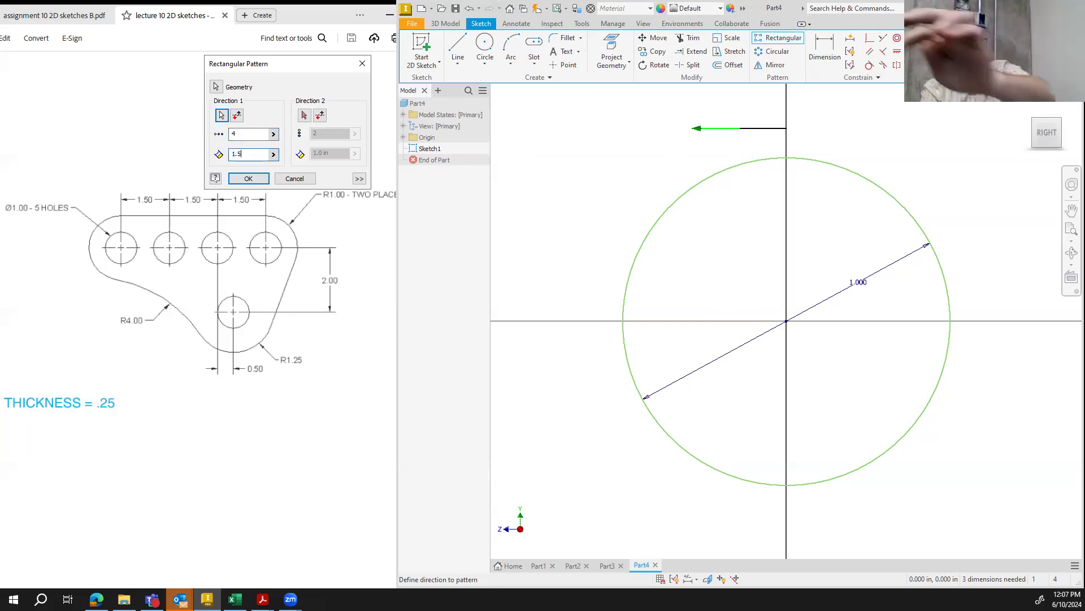
left_click(248, 173)
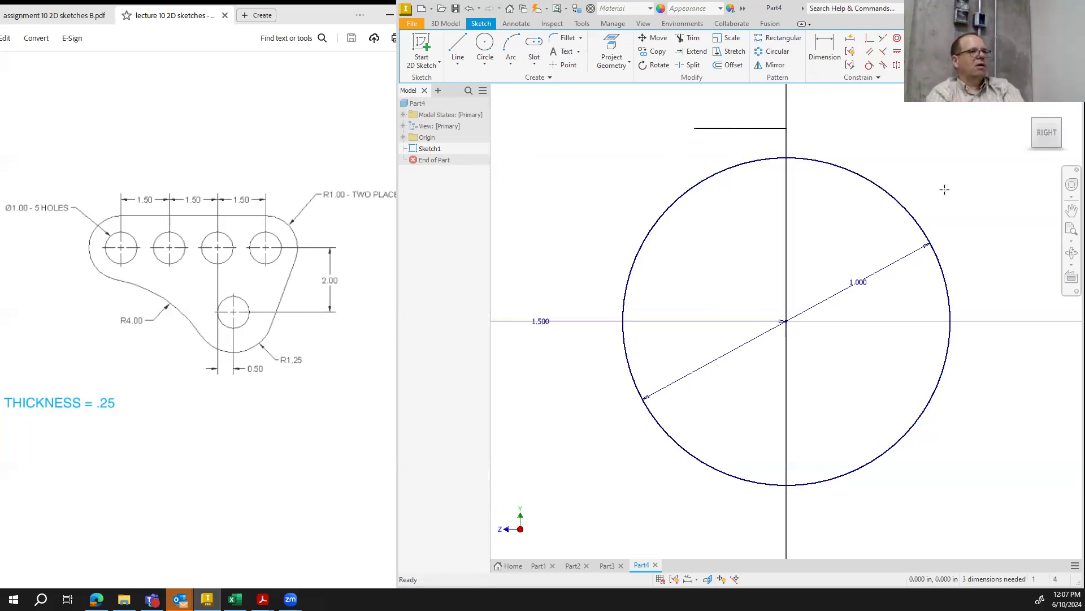
left_click(1044, 134)
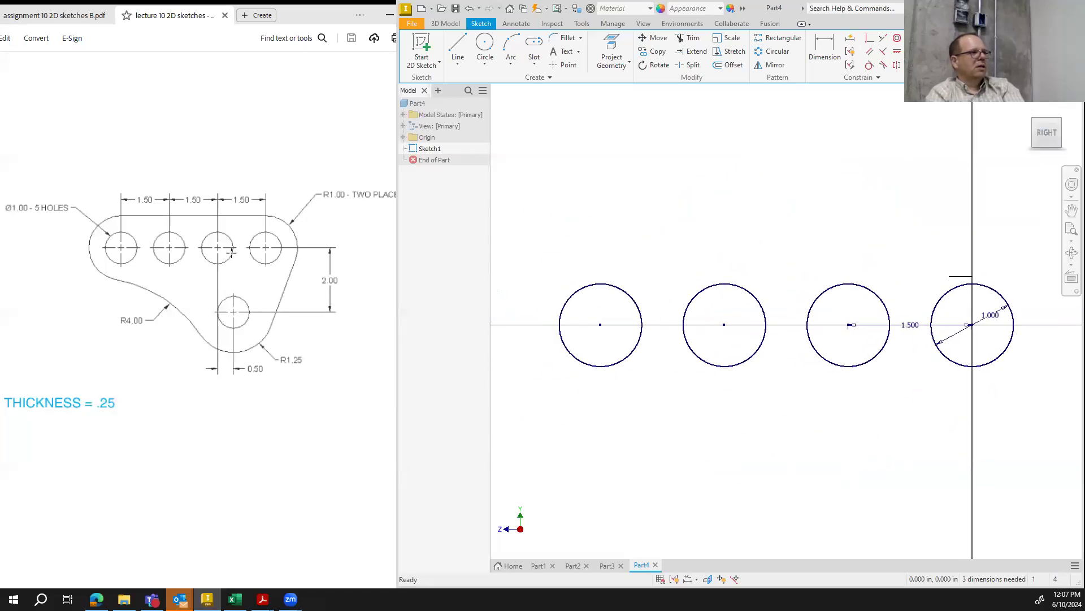
Draw a fifth circle of 1 in diameter below and slightly right of the rightmost circle in the row
left_click(484, 45)
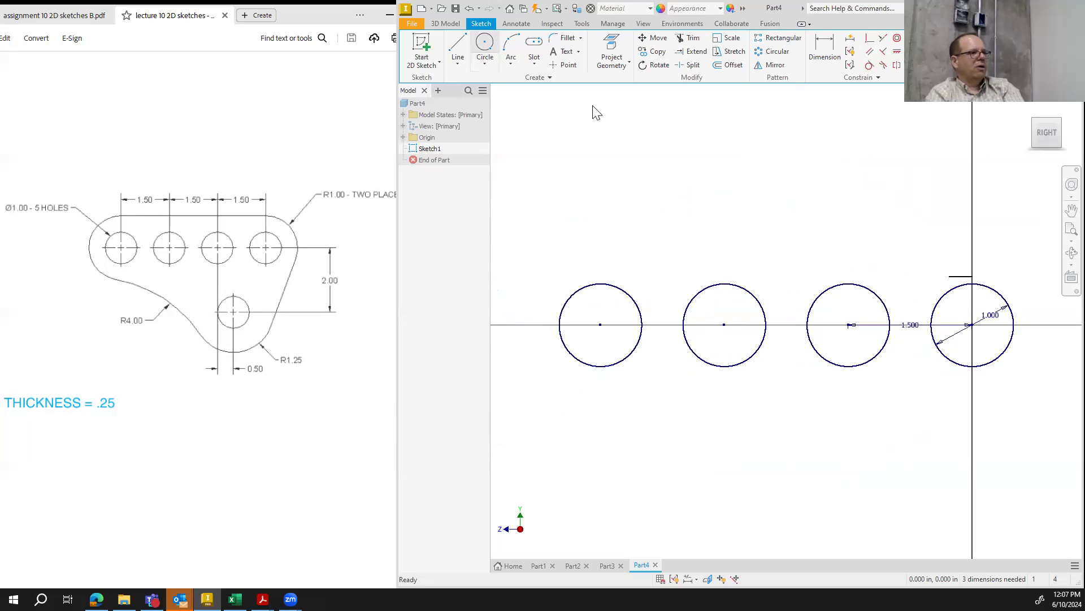
left_click(1000, 490)
type("1")
key("Return")
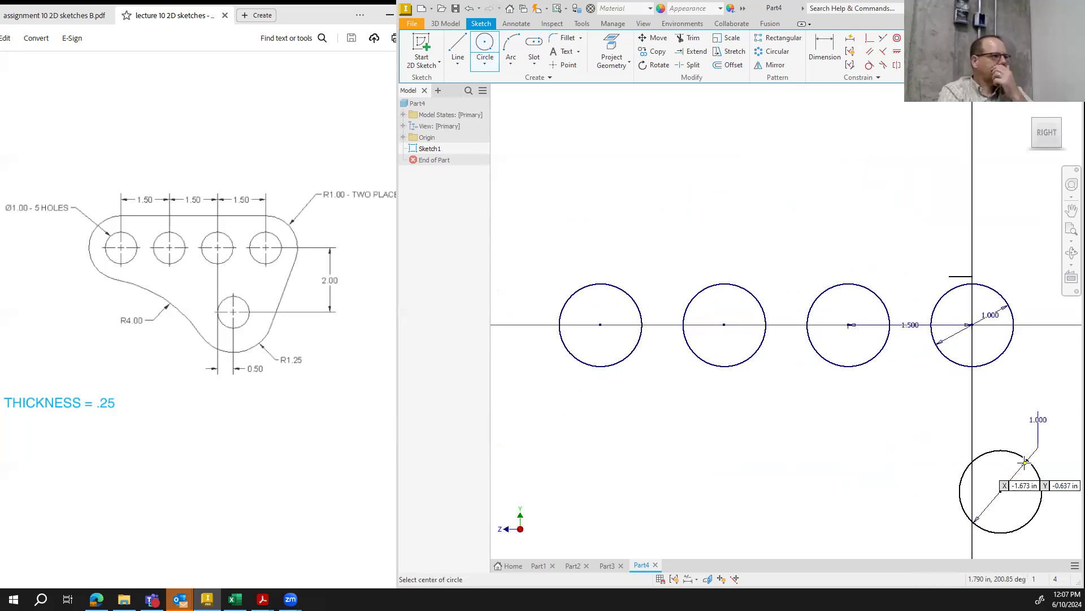
Dimension the lower circle's centre 2 in vertically below the centre of the third circle in the row
left_click(823, 48)
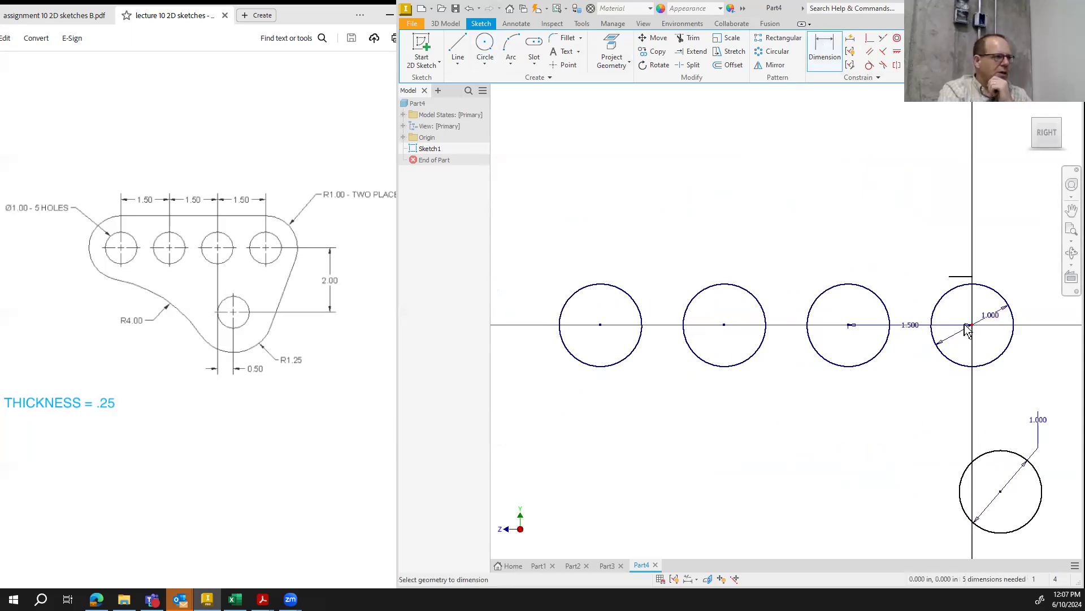
left_click(849, 326)
left_click(1001, 492)
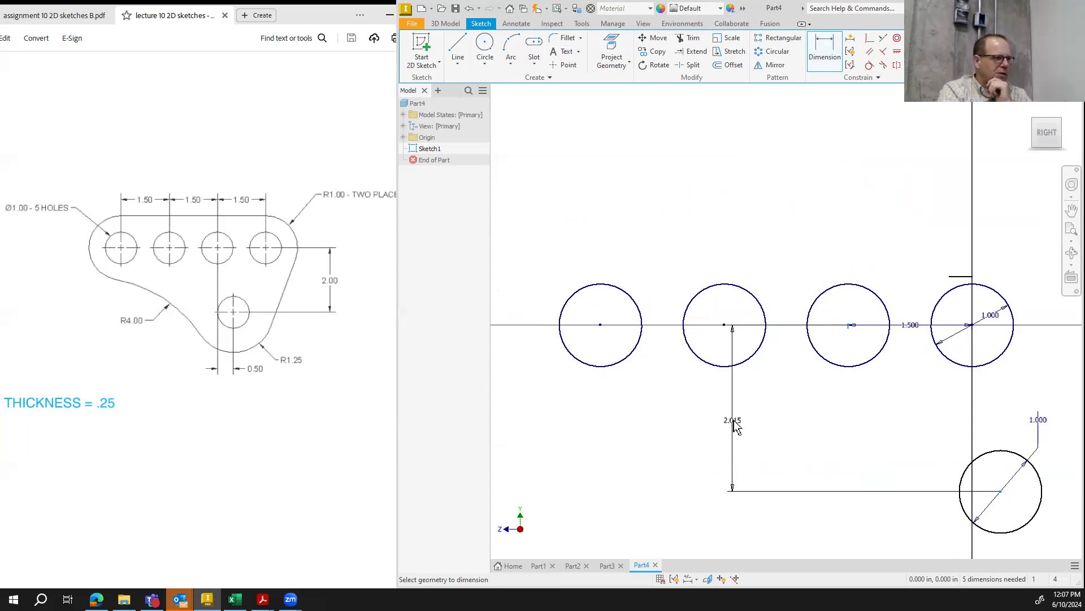
left_click(735, 427)
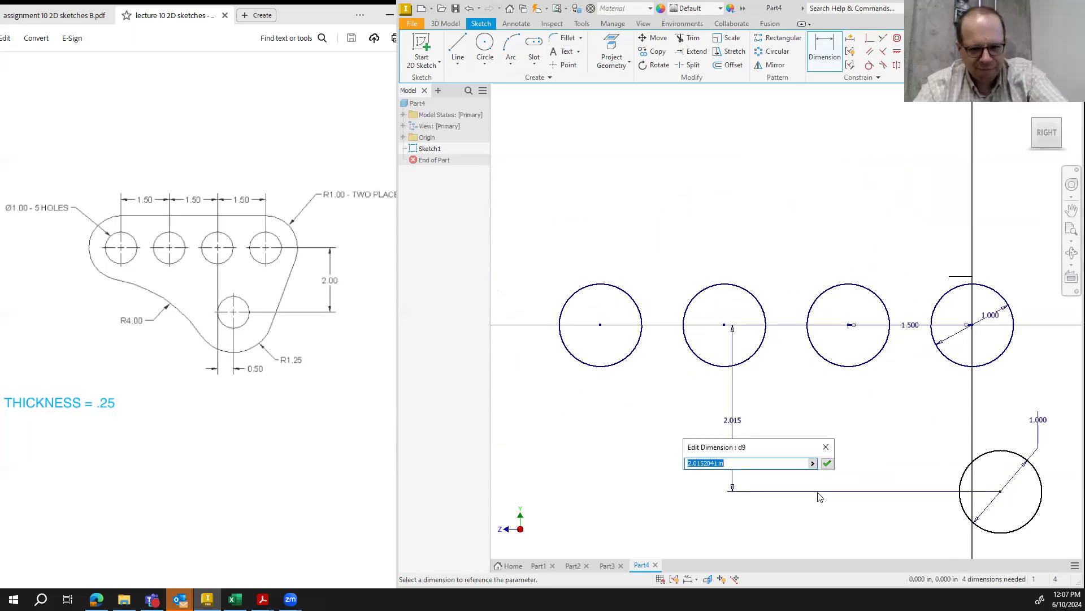
type("2")
key("Return")
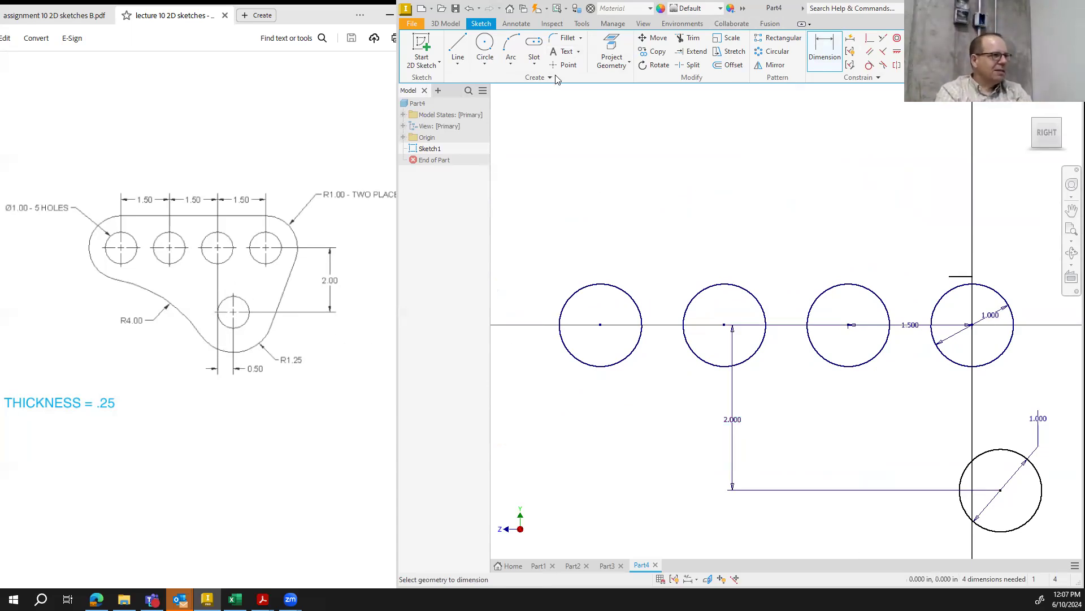
Dimension the lower circle's centre .5 in horizontally from the centre of the third circle in the row
left_click(851, 325)
left_click(1001, 489)
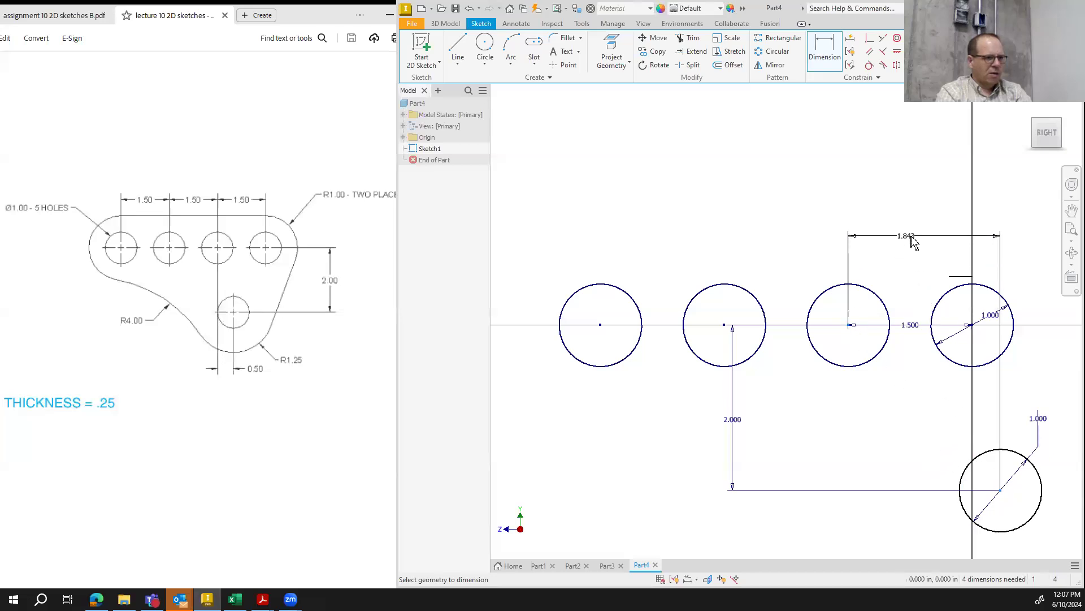
left_click(918, 242)
type(".5")
key("Return")
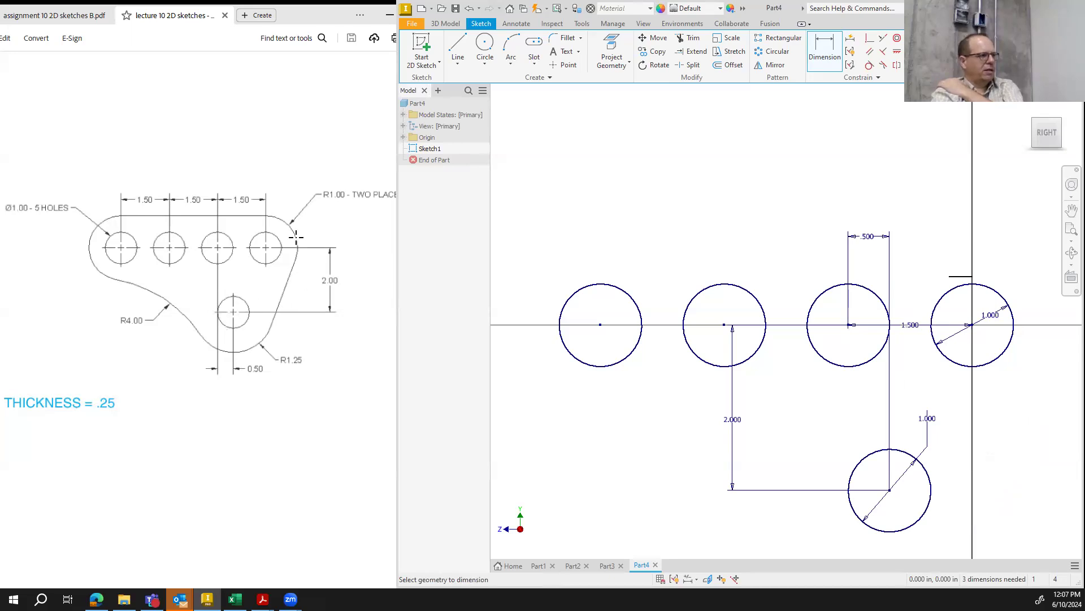
Draw 2 in diameter circles concentric with the rightmost and leftmost holes in the row
left_click(1043, 135)
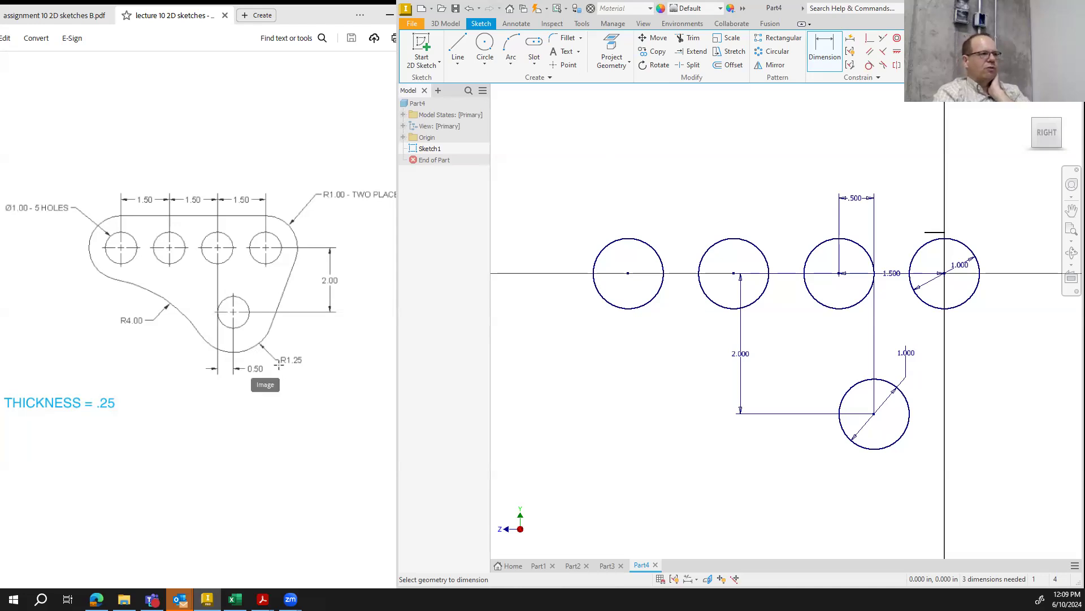
left_click(484, 45)
left_click(945, 274)
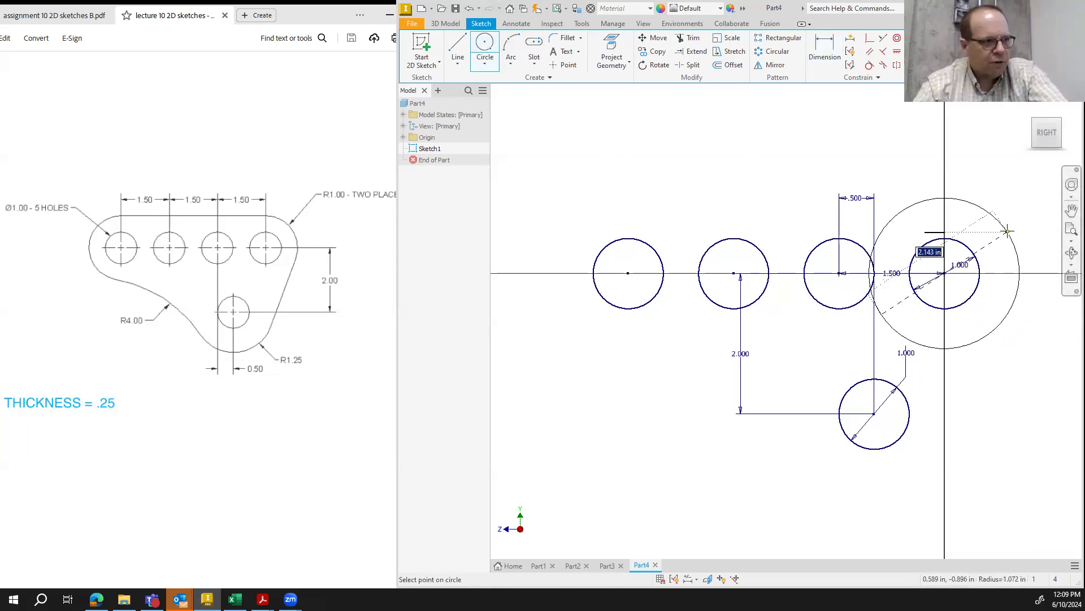
type("2")
key("Return")
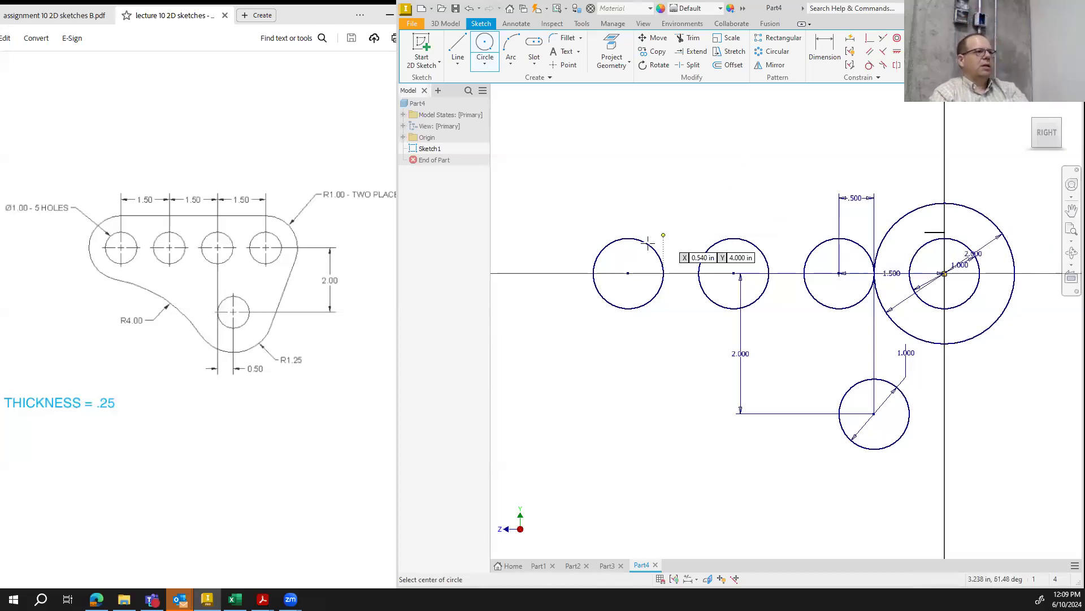
left_click(628, 274)
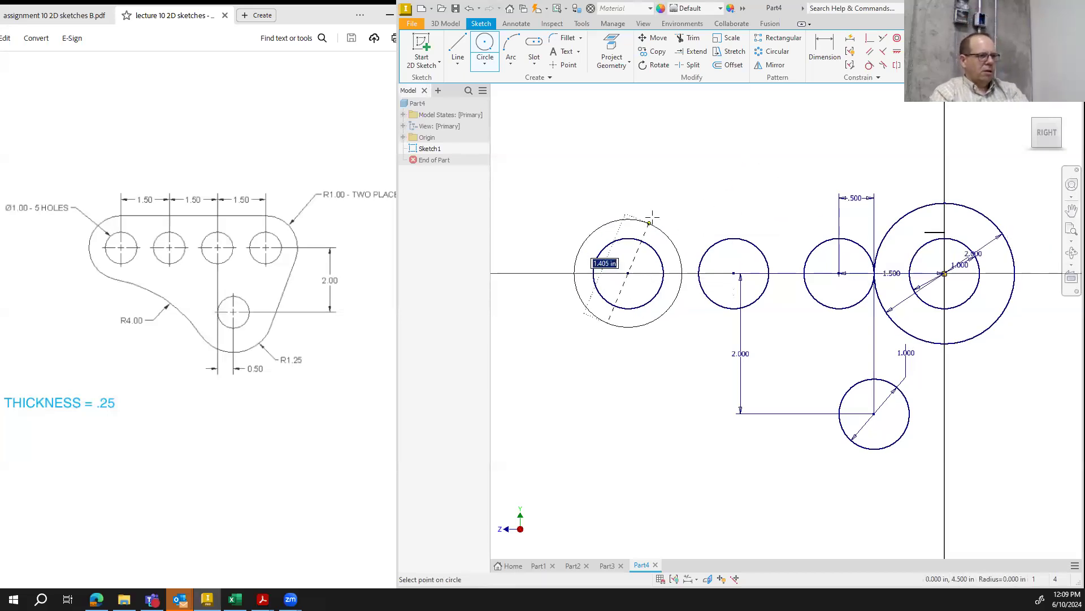
type("2")
key("Return")
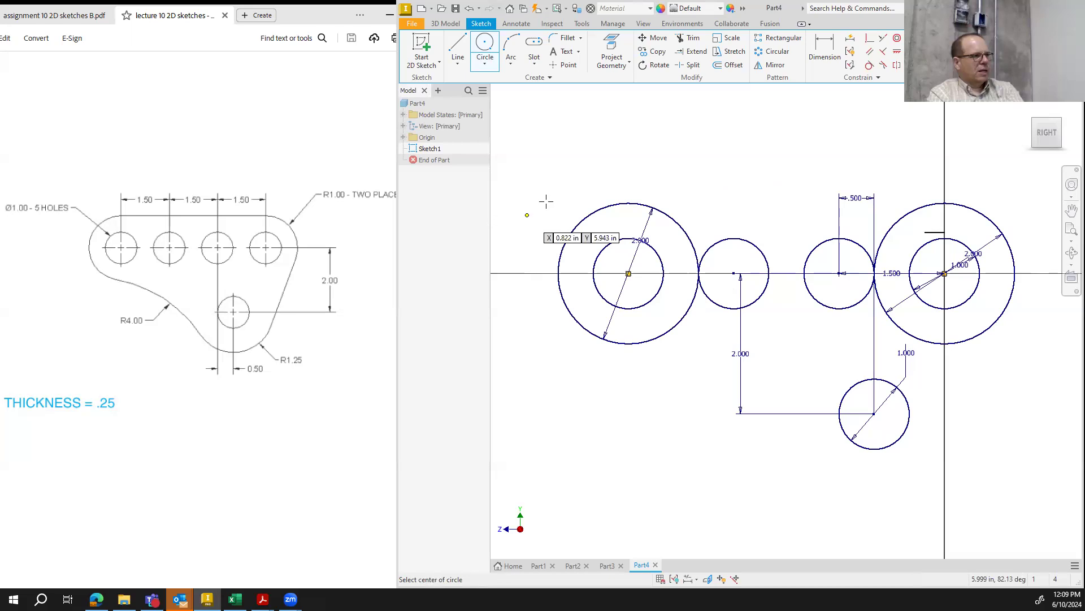
Draw a horizontal line joining the topmost points of the two 2 in circles
left_click(459, 48)
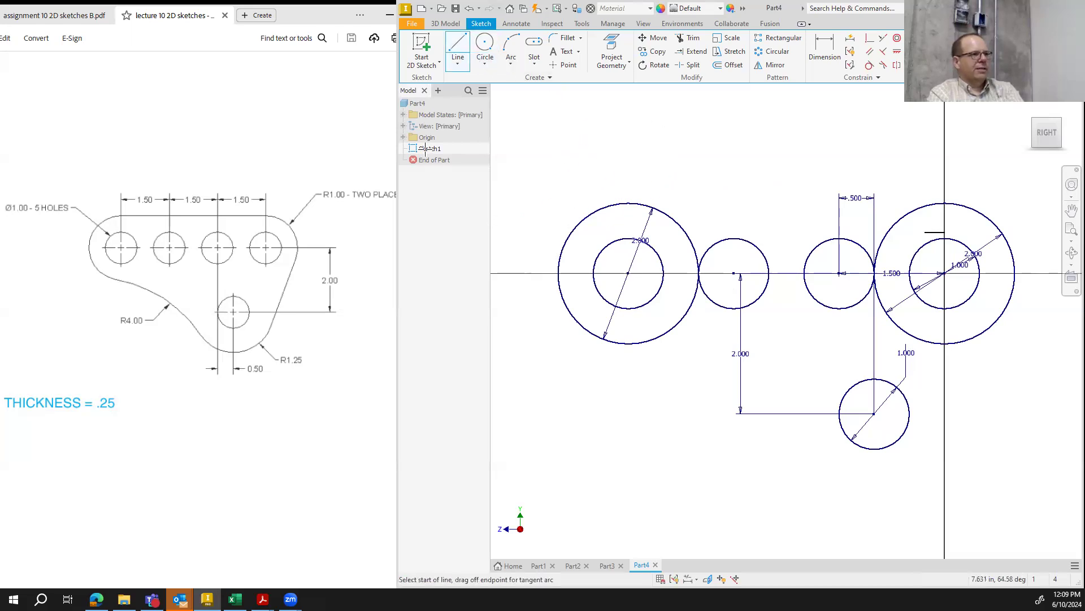
left_click(627, 202)
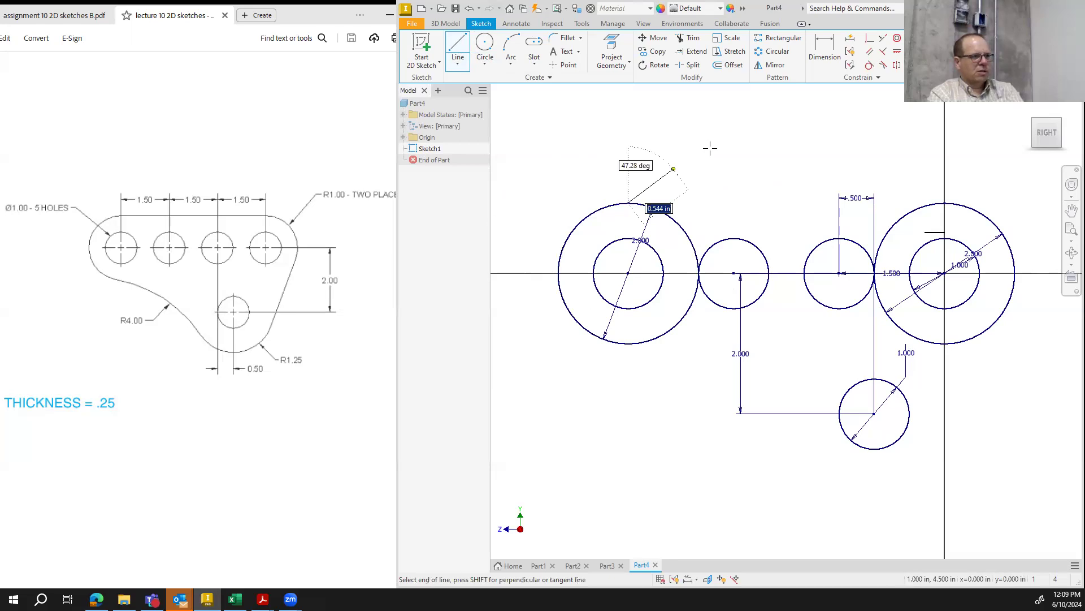
double_click(945, 203)
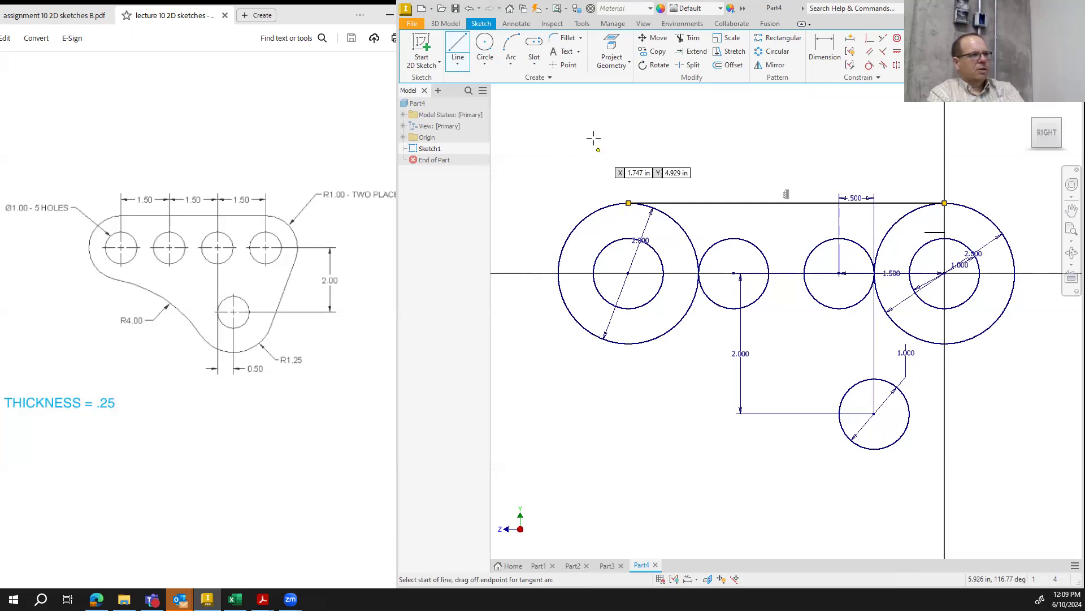
Draw a 2.5 in diameter circle concentric with the lower hole
left_click(486, 45)
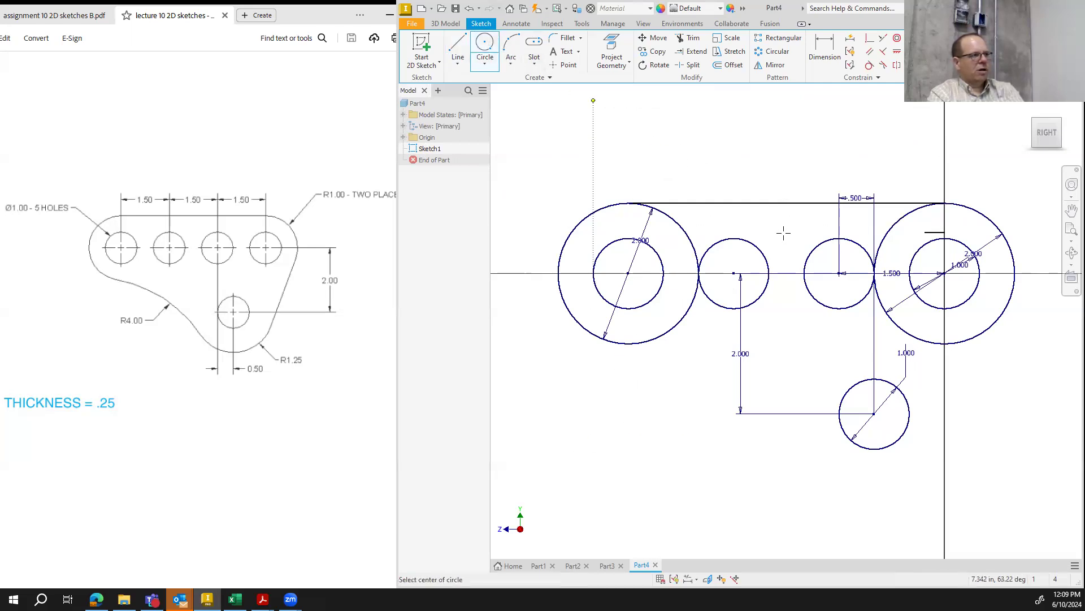
left_click(874, 414)
type("2.5")
key("Return")
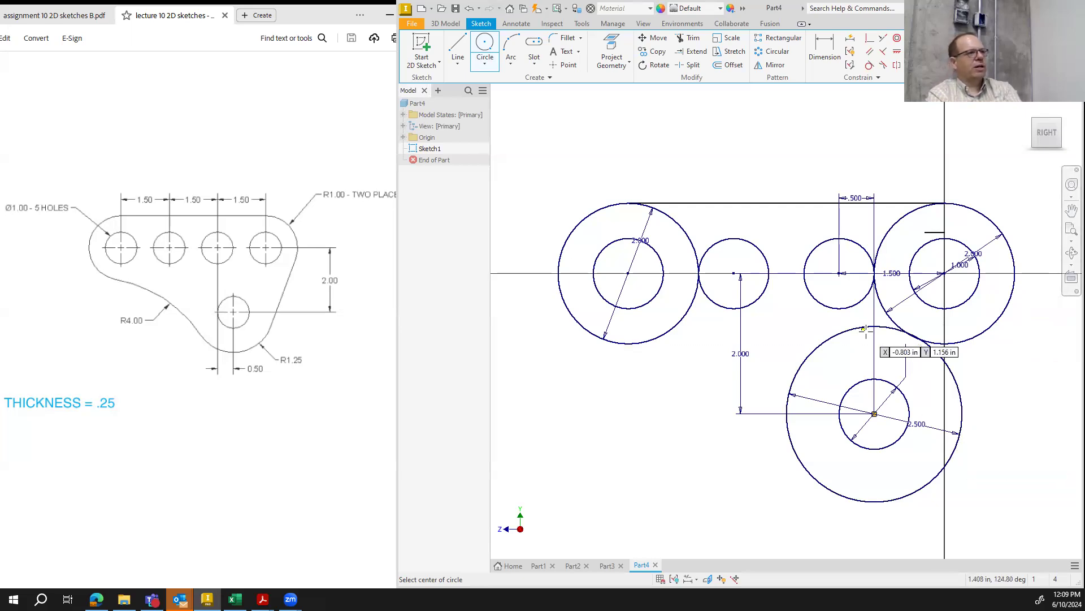
Sketch a slanted line just outside the right side of the rightmost 2 in circle and the 2.5 in circle
left_click(455, 52)
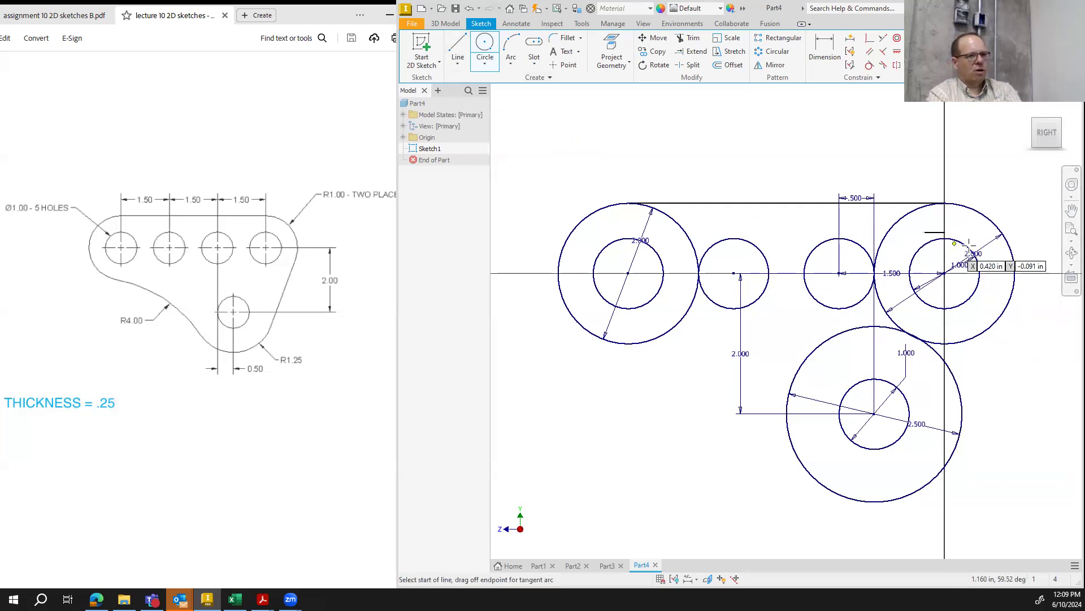
left_click(1042, 260)
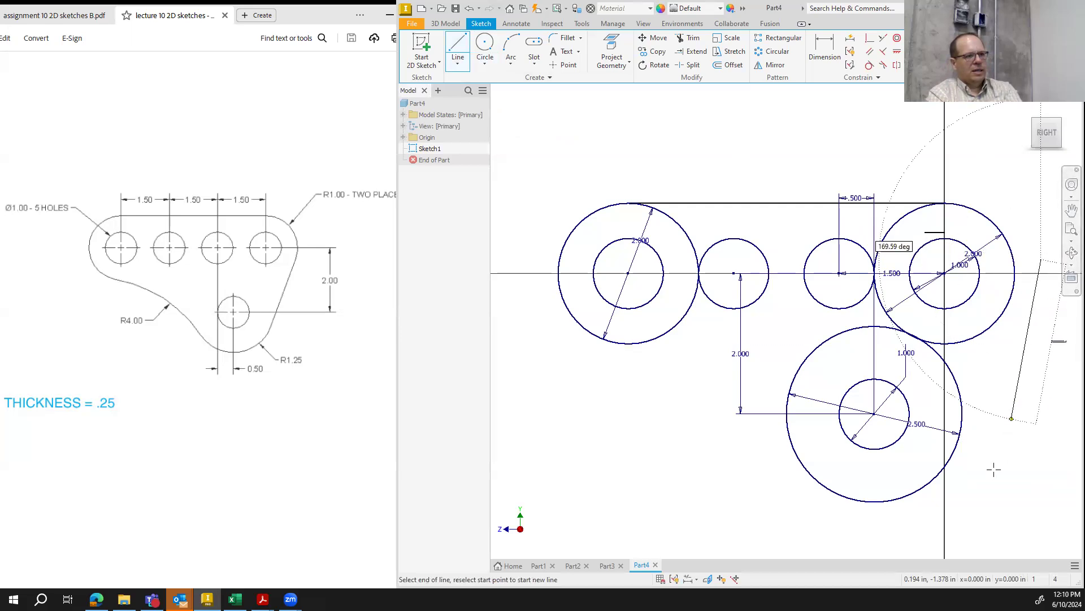
left_click(951, 501)
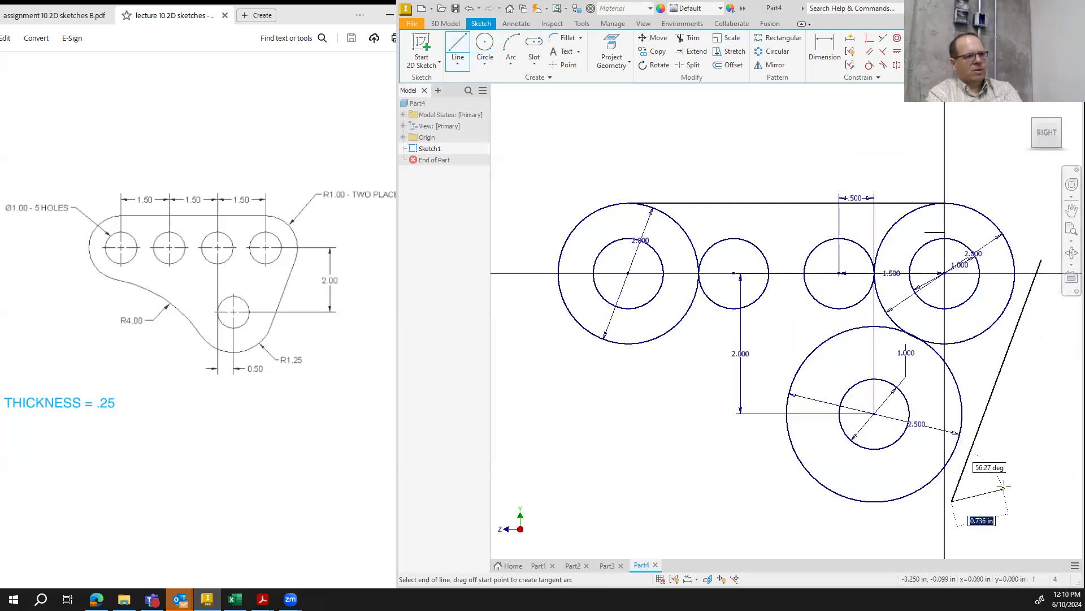
right_click(986, 487)
left_click(1021, 488)
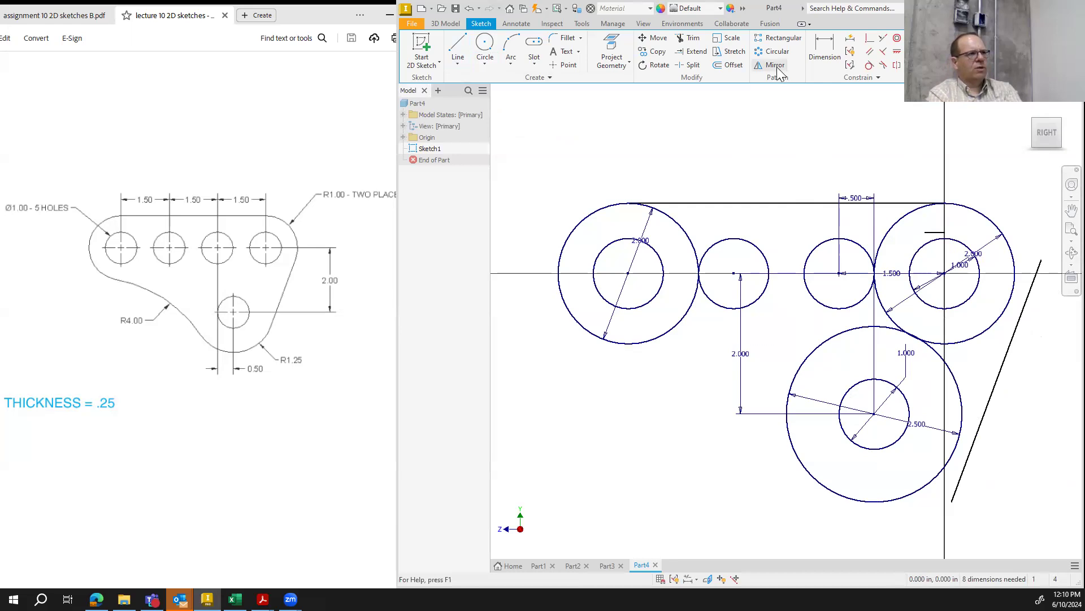
Make the slanted line tangent to the rightmost 2 in circle and to the 2.5 in circle
left_click(870, 65)
left_click(1025, 305)
left_click(1009, 298)
left_click(963, 442)
left_click(953, 458)
left_click(942, 489)
left_click(943, 489)
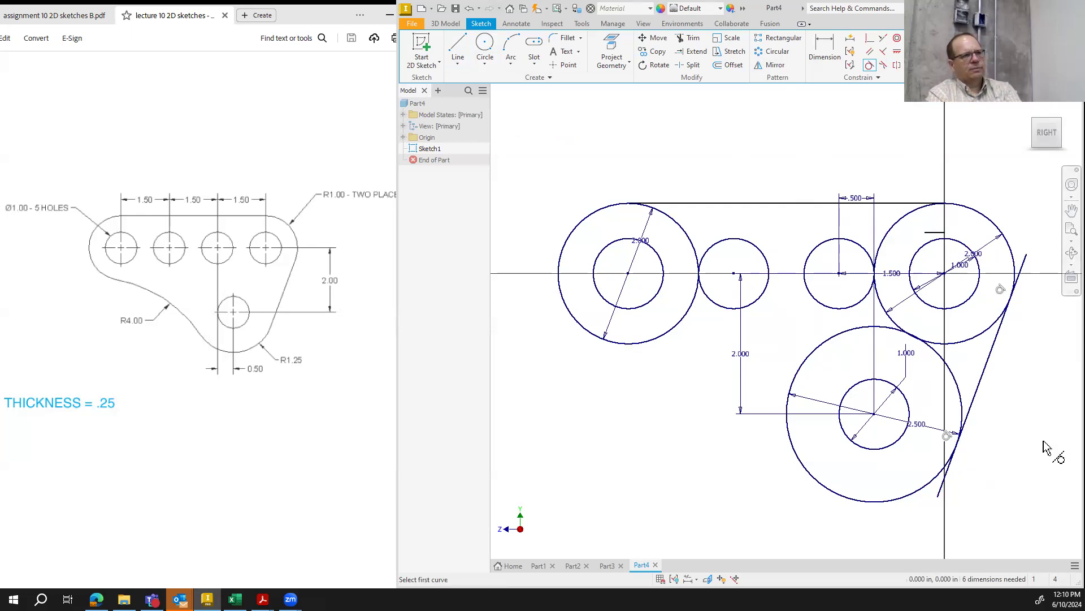
Trim both overhanging ends of the slanted line back to its tangent points
left_click(693, 37)
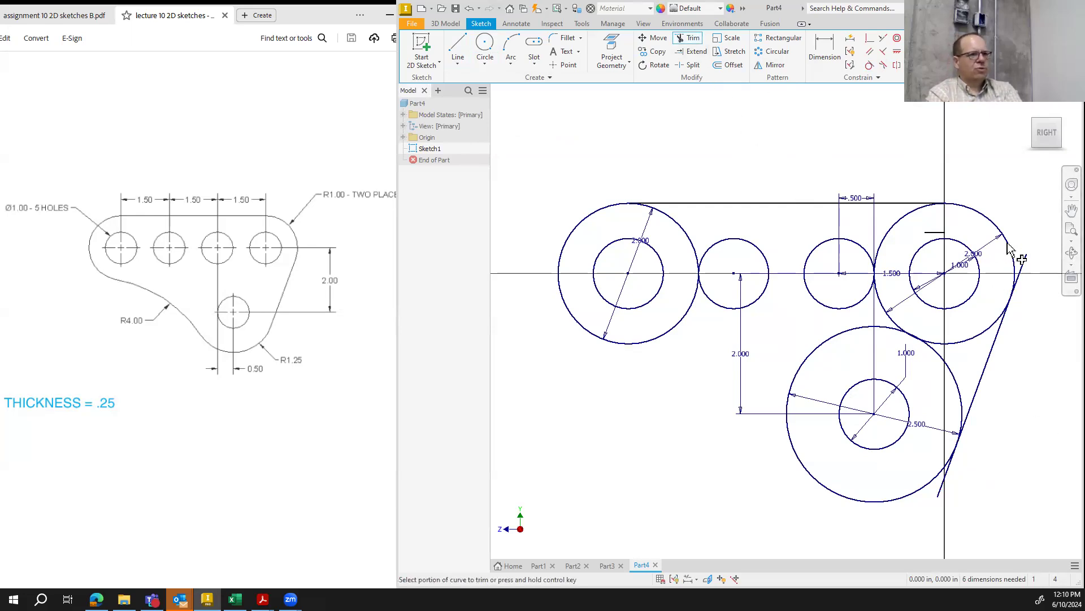
left_click(1021, 268)
left_click(941, 494)
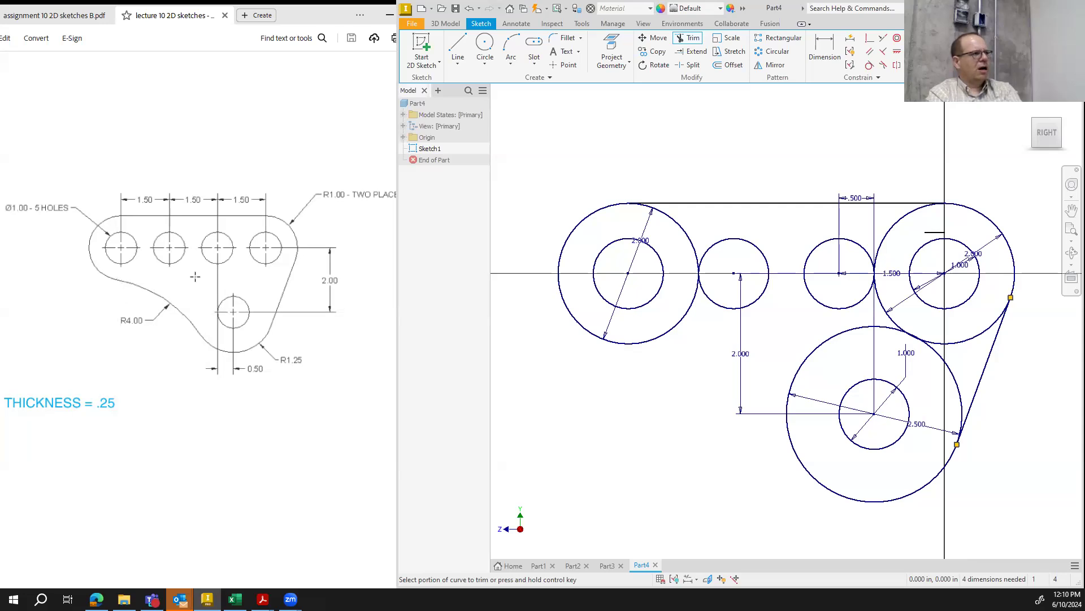
Draw an 8 in diameter circle centred below the leftmost hole, for the R4.00 concave edge
left_click(481, 44)
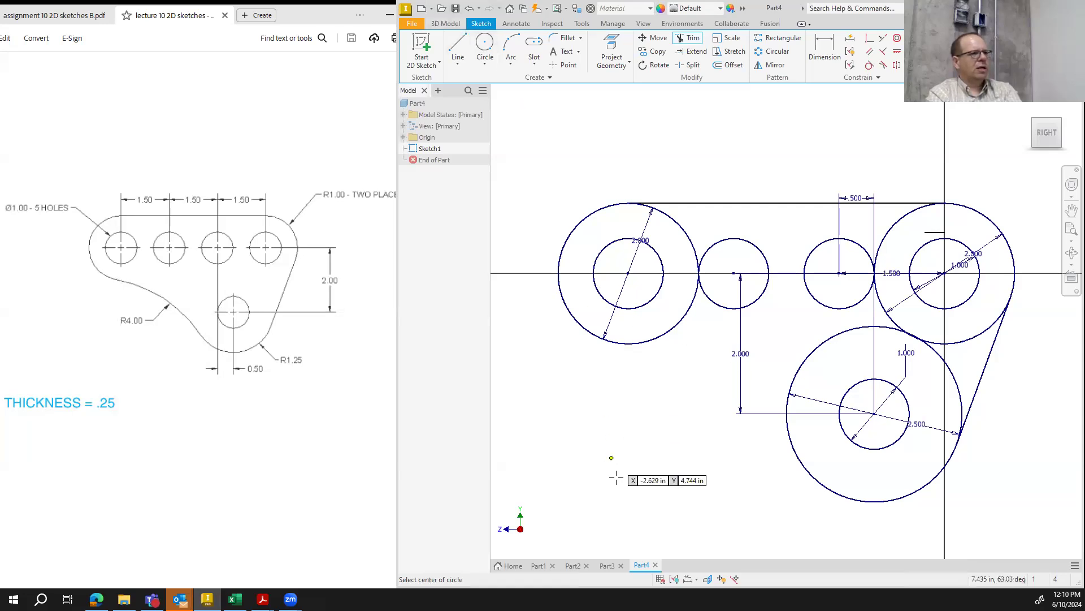
left_click(641, 500)
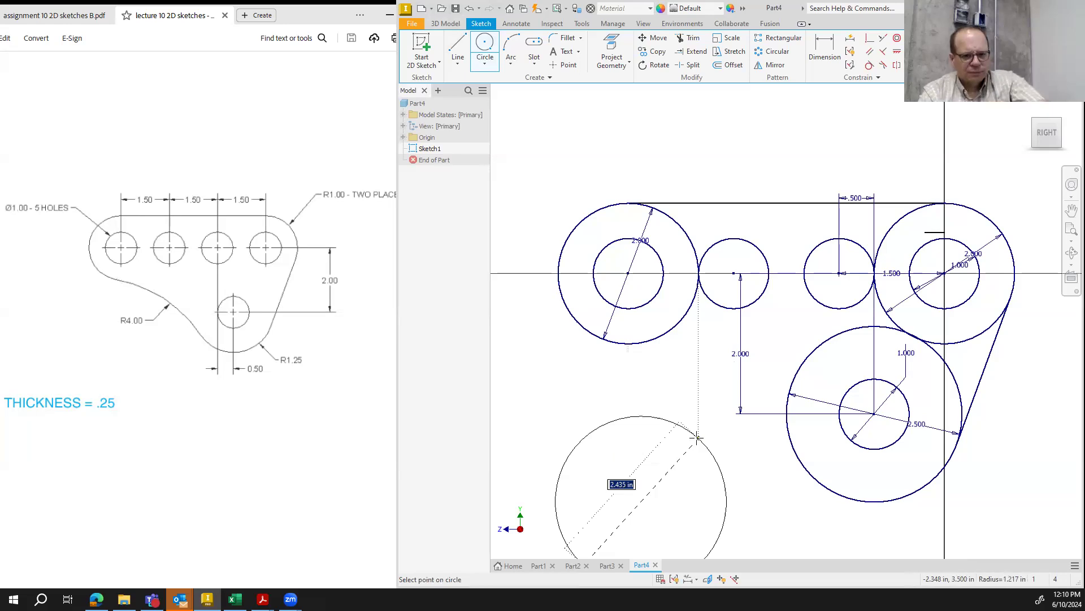
type("8")
key("Return")
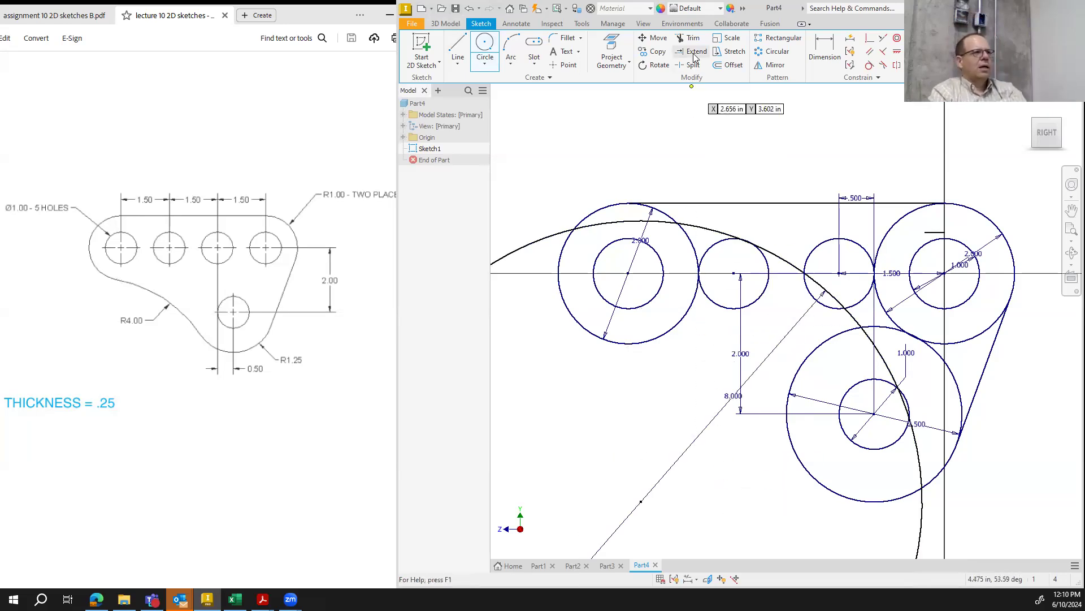
Try to make the 8 in circle tangent to the leftmost 2 in circle, and undo that constraint
left_click(869, 65)
left_click(706, 232)
left_click(610, 345)
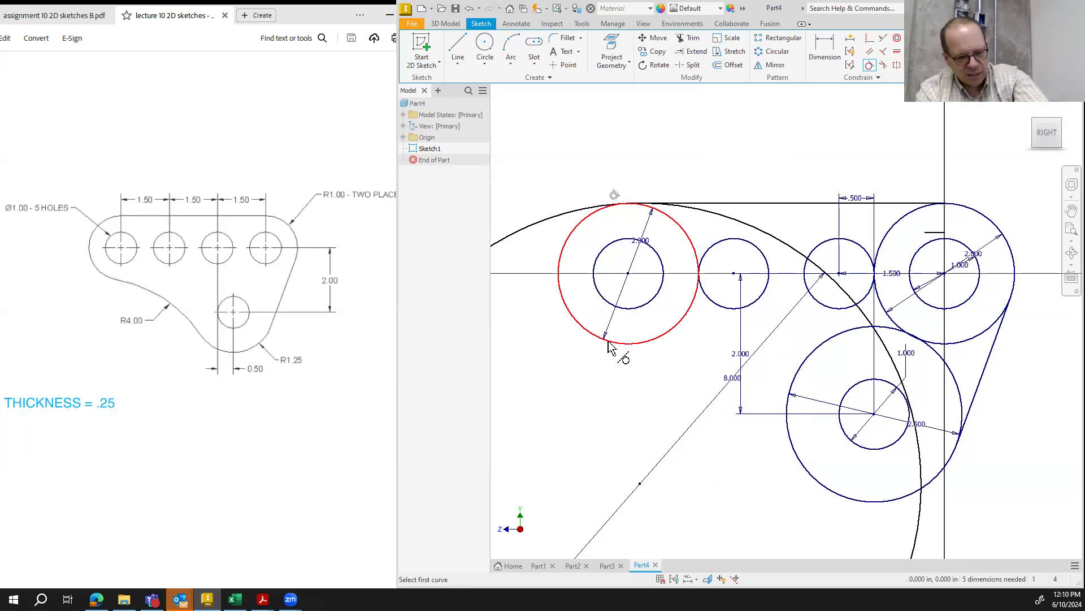
key("ctrl+z")
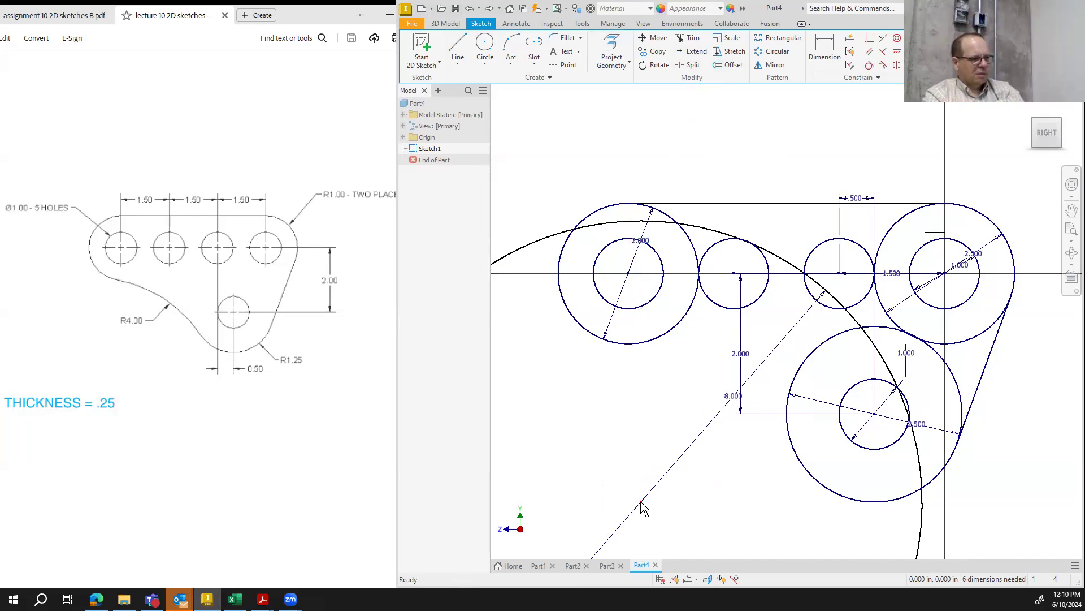
Move the 8 in circle down and left, and make it tangent to the leftmost 2 in circle and the 2.5 in circle
mouse_move(634, 513)
left_mouse_down()
mouse_move(563, 609)
mouse_move(537, 610)
left_mouse_up()
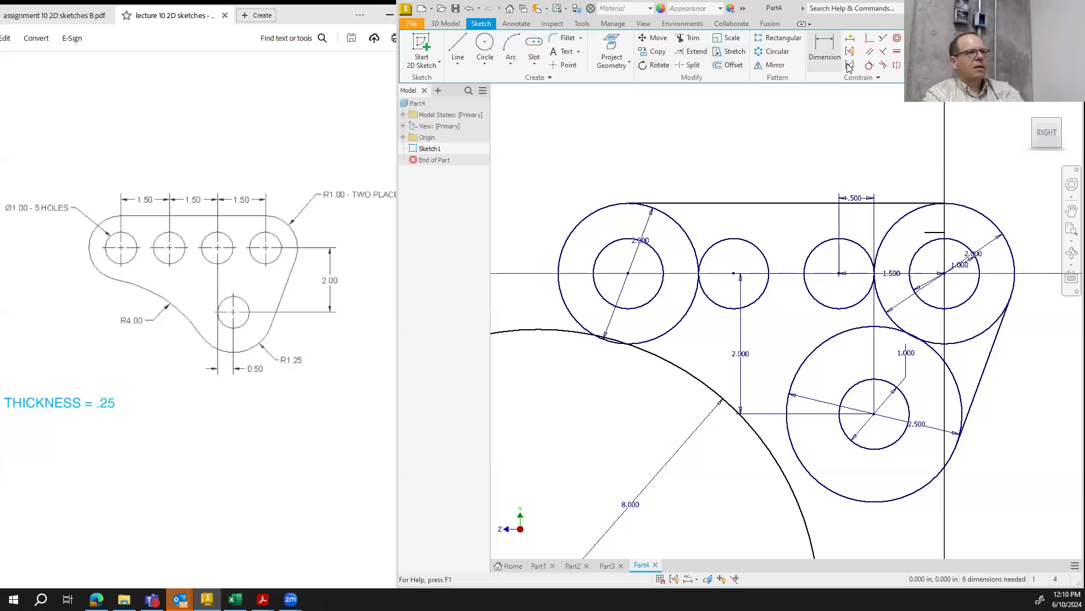
left_click(870, 65)
left_click(678, 364)
left_click(670, 335)
left_click(783, 469)
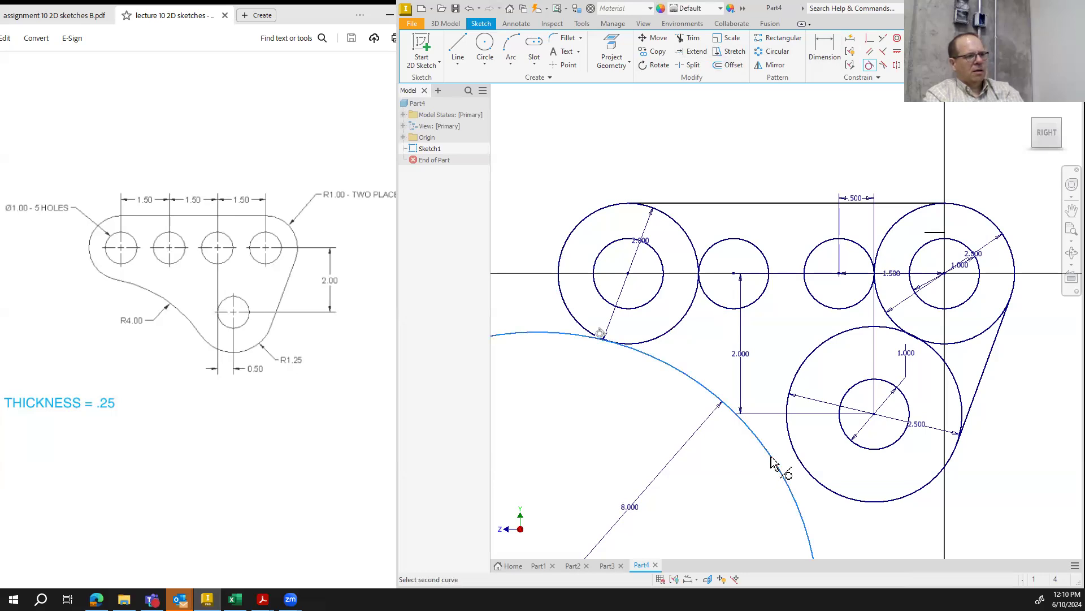
left_click(797, 452)
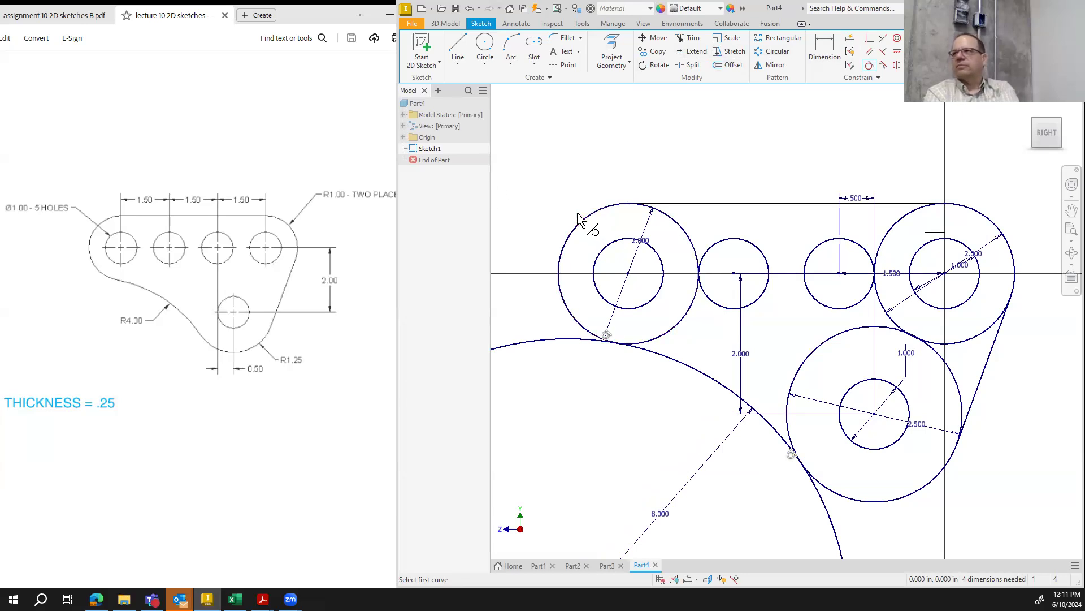
key("Escape")
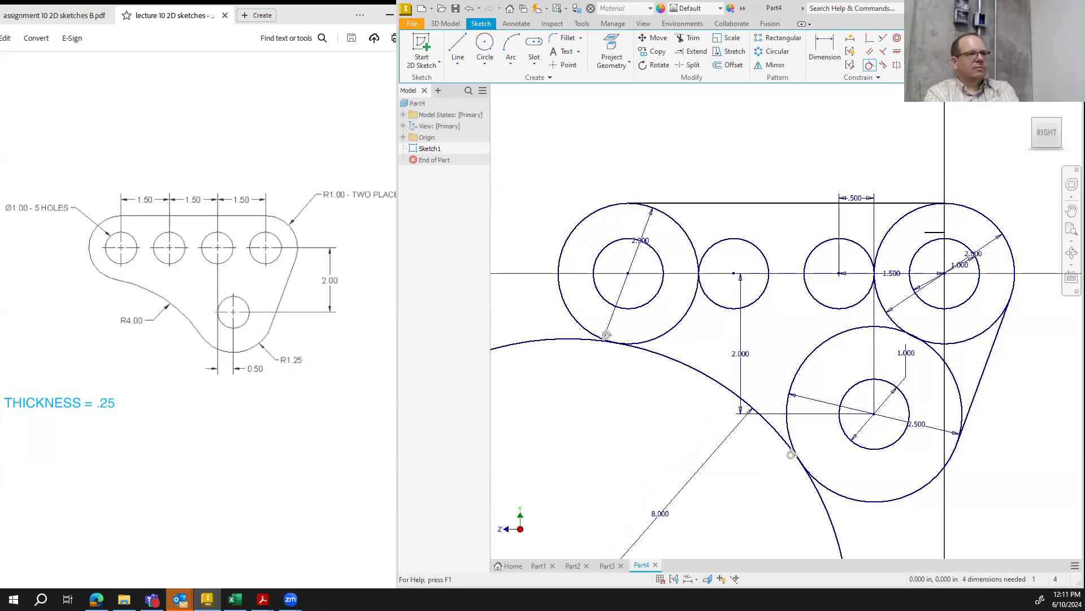
Trim the 8 in circle down to the concave arc between its tangent points on the leftmost 2 in circle and the 2.5 in circle
left_click(1049, 135)
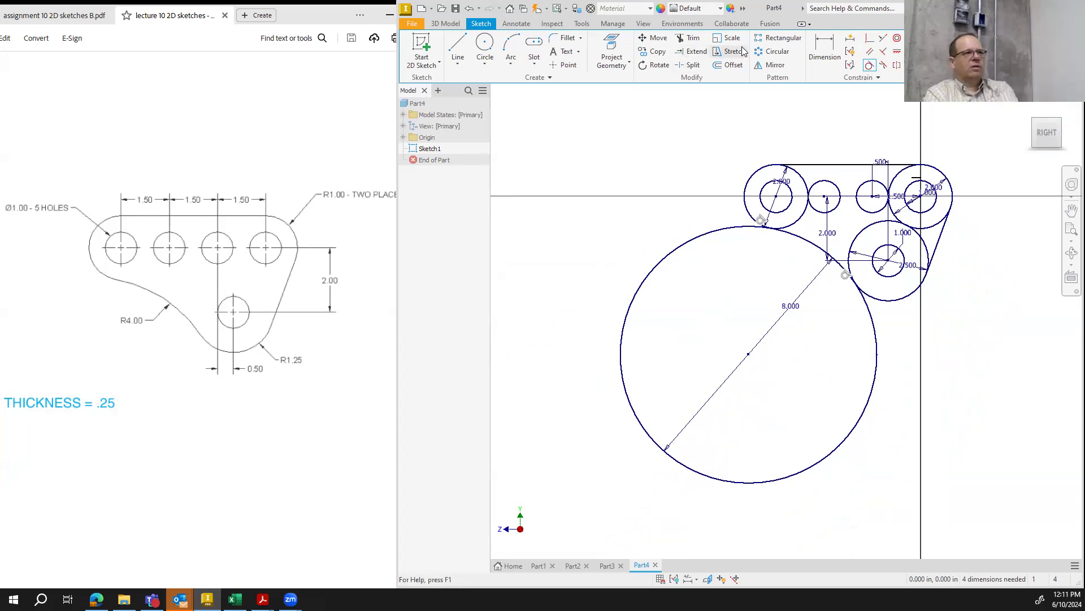
left_click(682, 44)
left_click(729, 232)
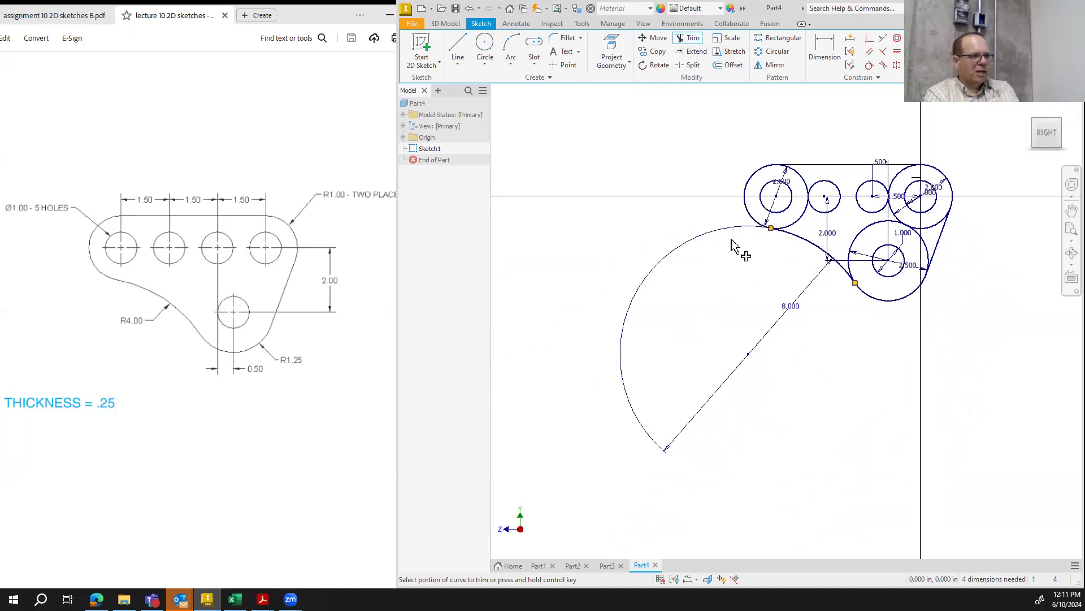
Trim the inner portions of the two 2 in circles and the 2.5 in circle, leaving only the plate's outer contour
left_click(801, 175)
left_click(800, 222)
left_click(896, 177)
left_click(936, 224)
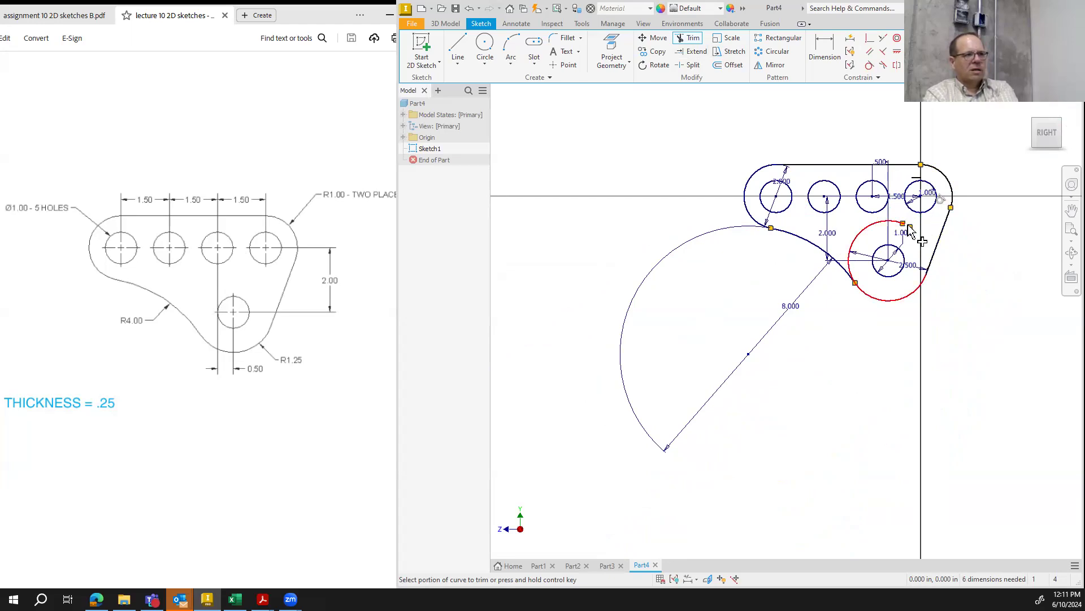
left_click(909, 232)
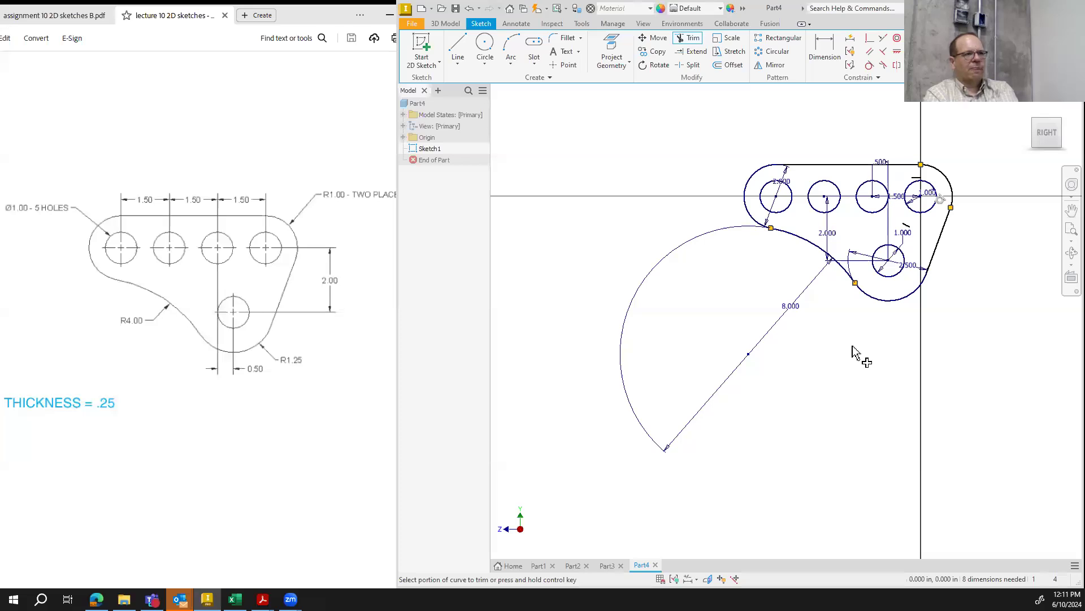
Finish the sketch, extrude the plate profile around its five holes to the drawing's .25 in thickness, and view the plate from the right
left_click(1030, 50)
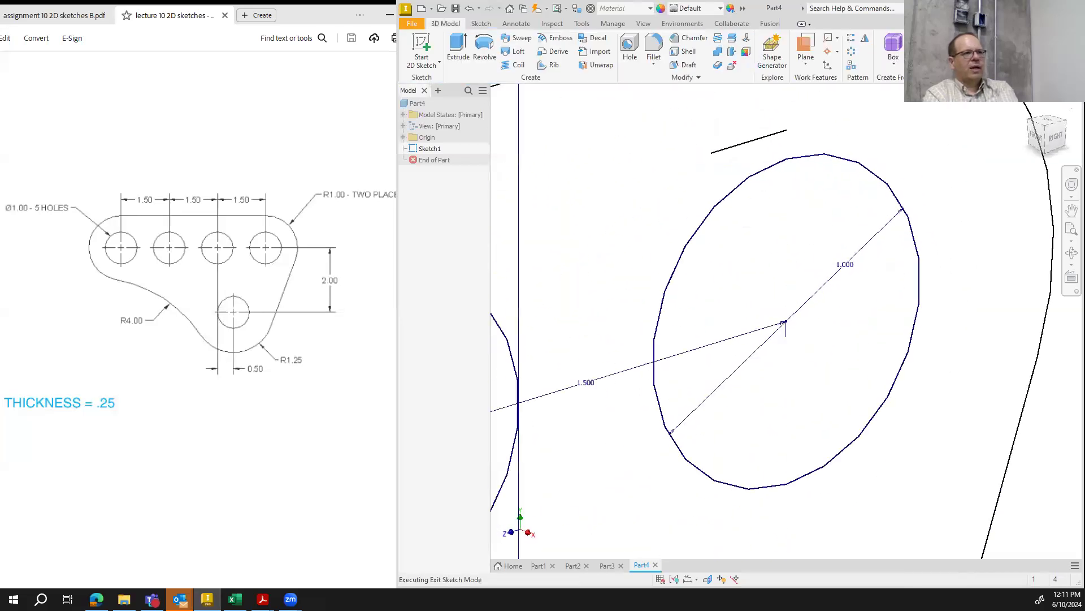
left_click(1031, 108)
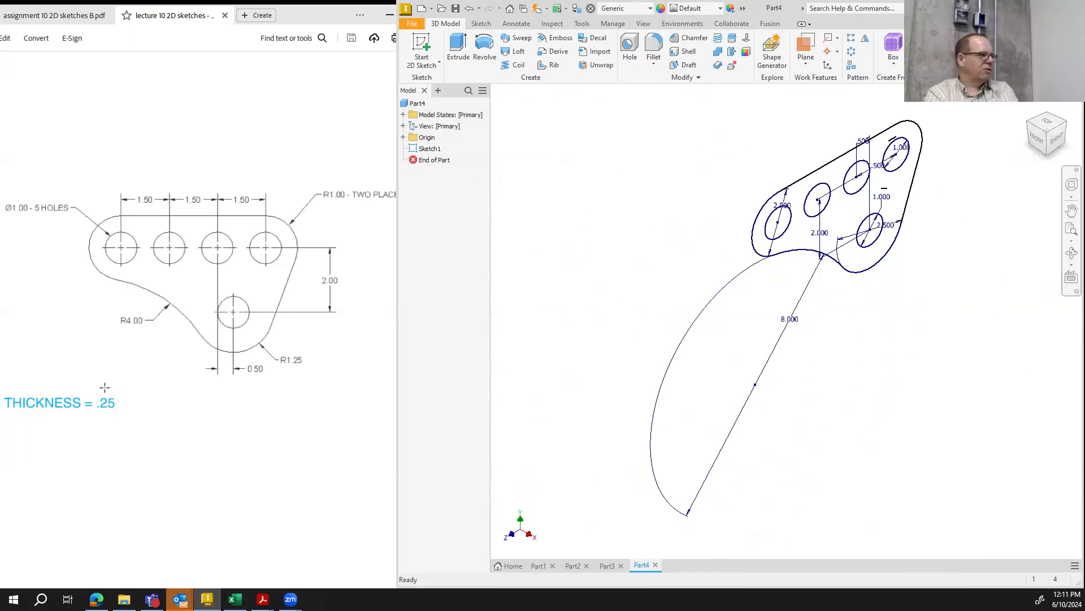
left_click(459, 48)
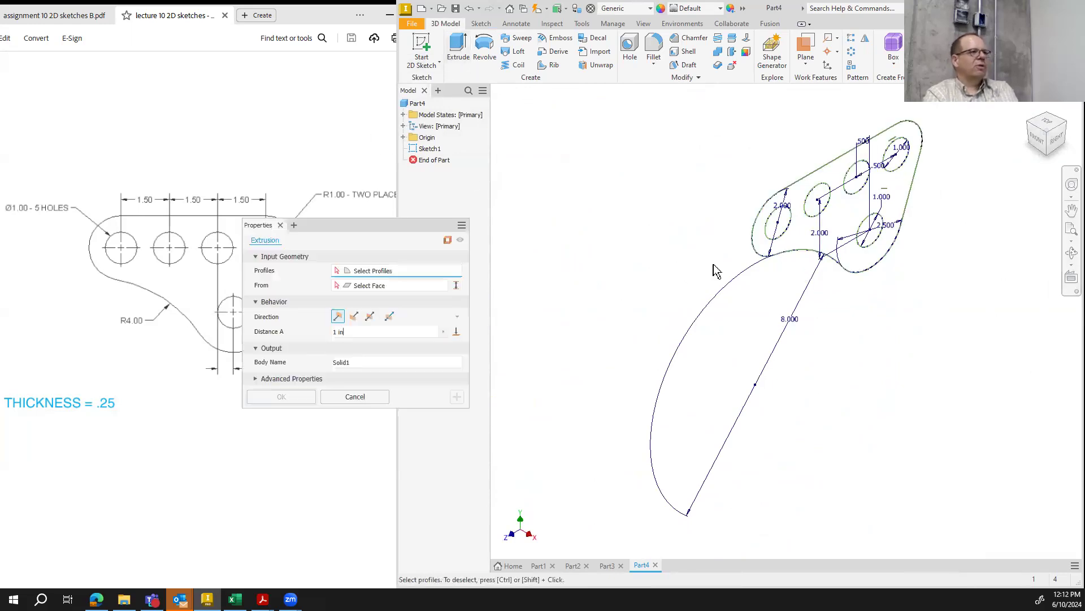
left_click(791, 249)
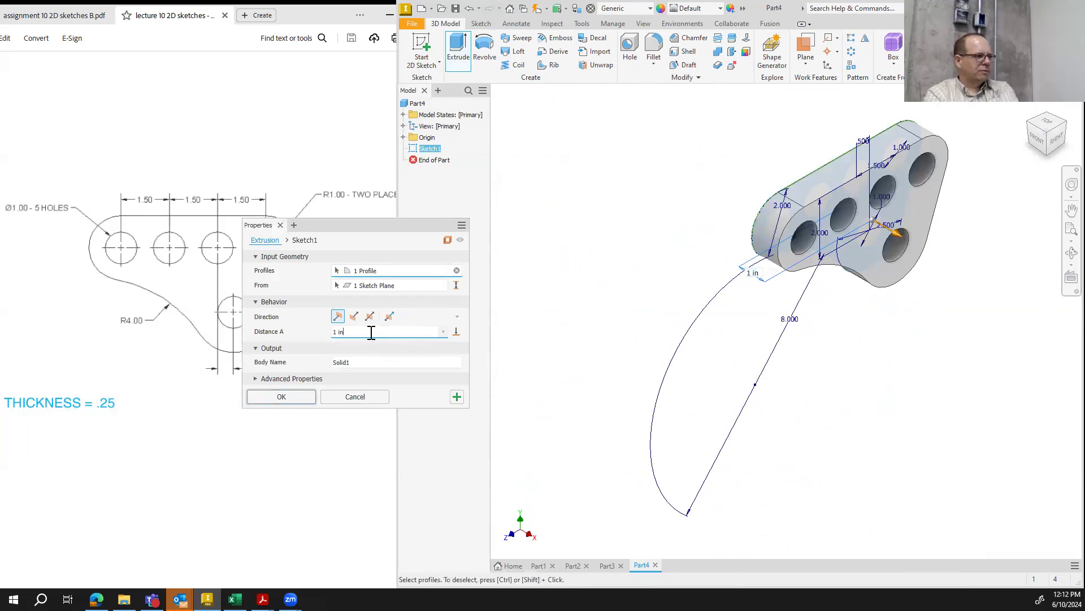
type(".2")
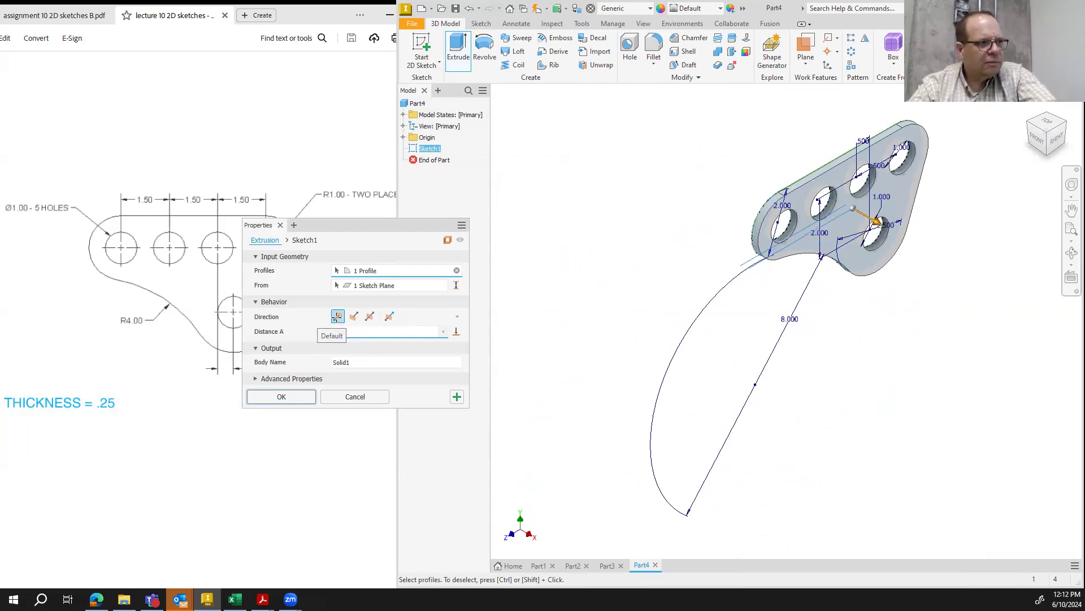
key("Return")
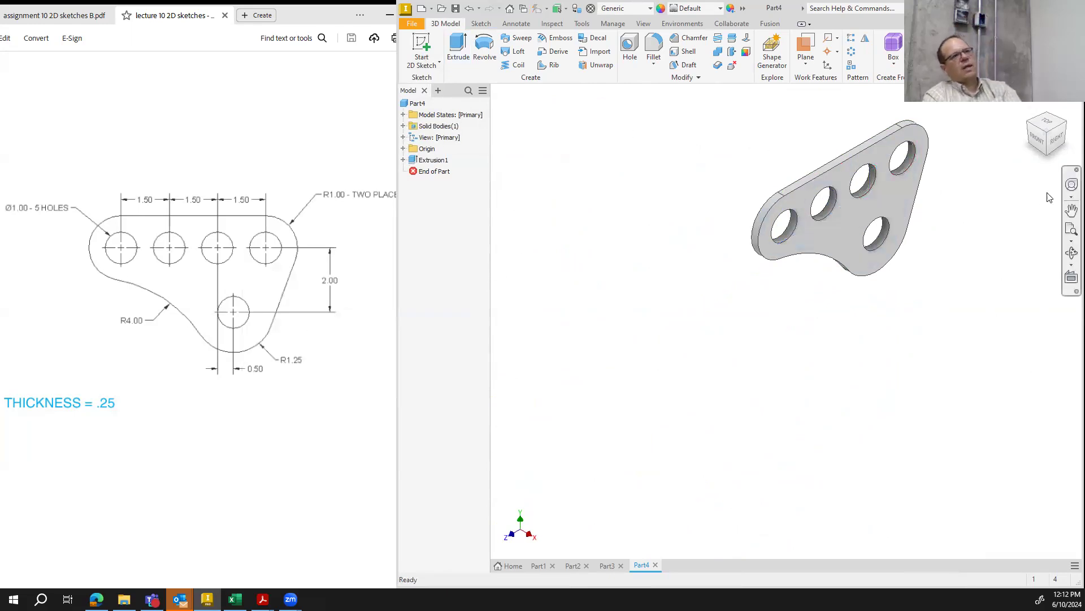
left_click(1053, 141)
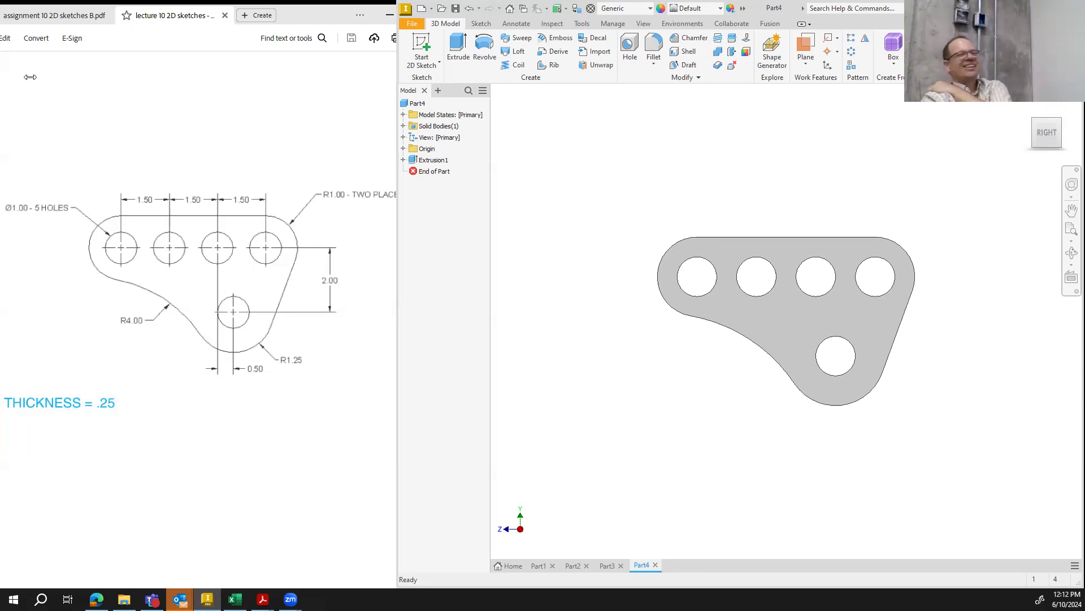
Switch to the assignment 10 PDF in Acrobat and review the drawings and thicknesses of practice problems 1 to 4
left_click(55, 17)
scroll(249, 309, "up", 6)
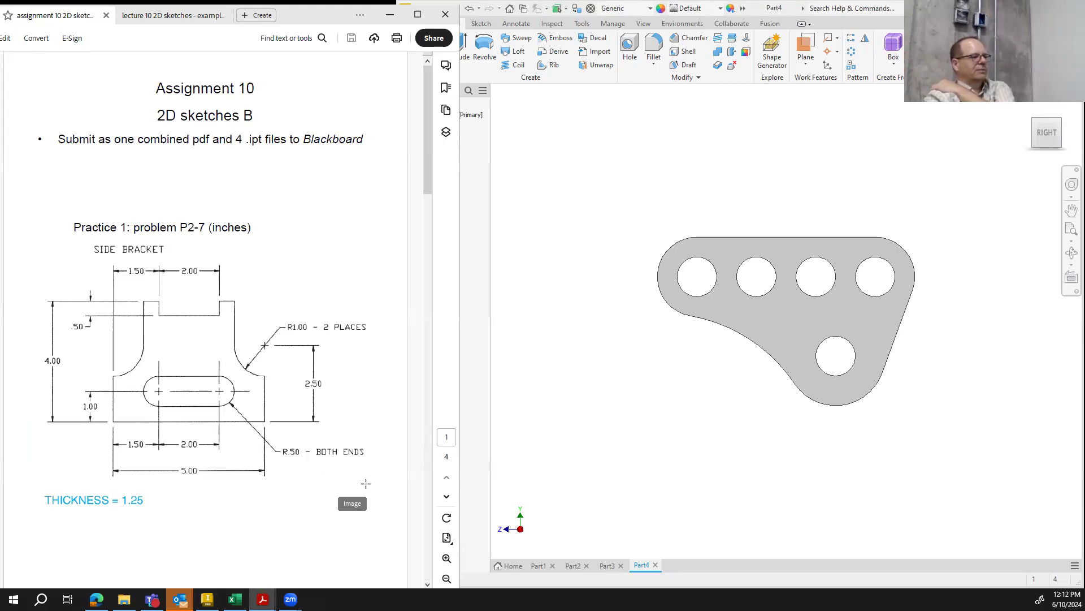
scroll(366, 483, "down", 5)
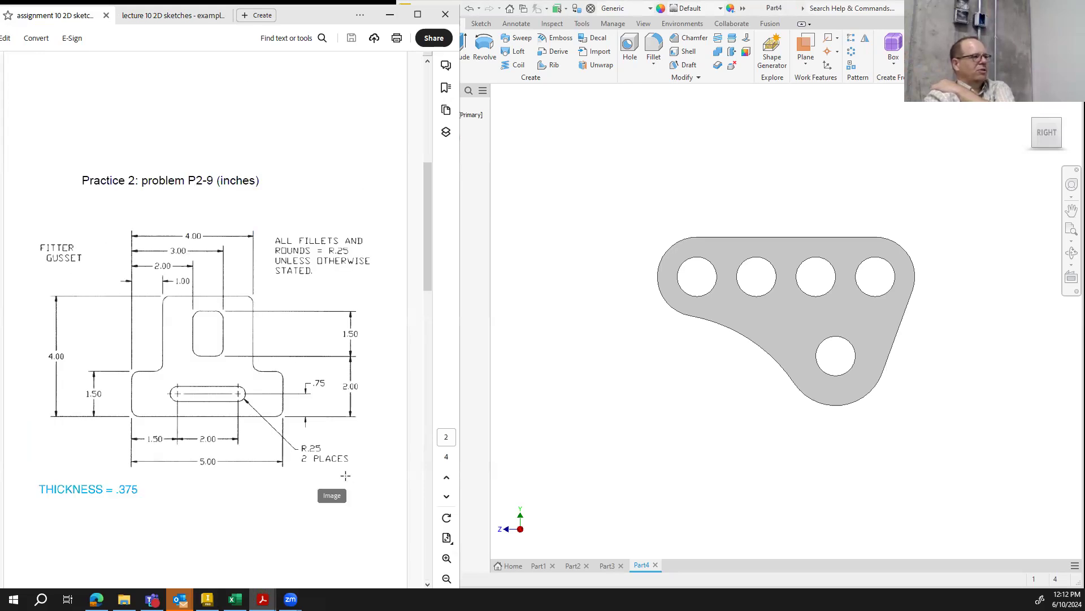
scroll(345, 476, "down", 5)
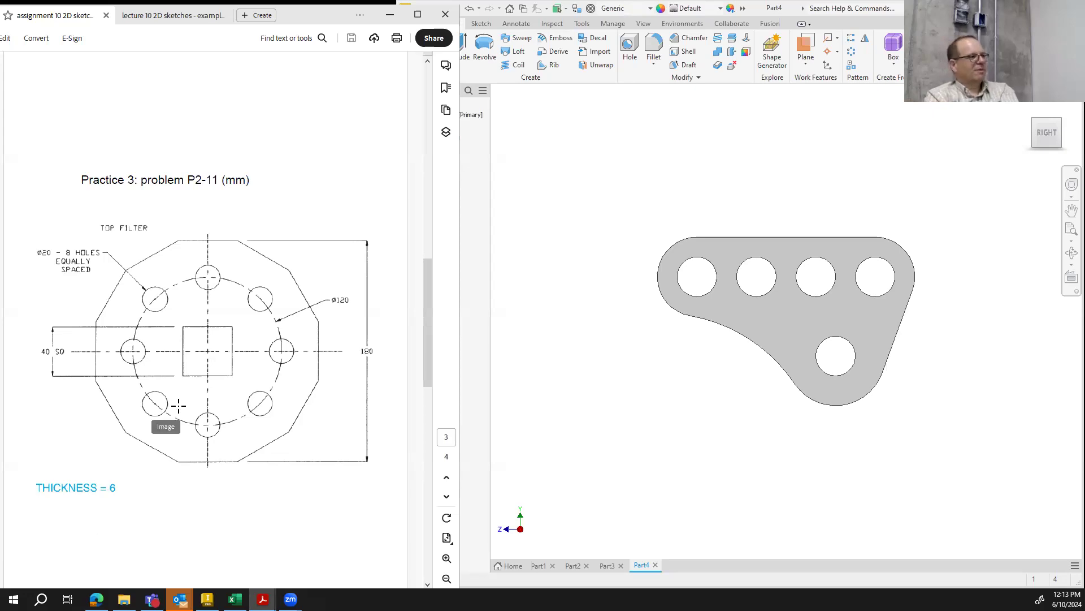
scroll(177, 405, "down", 3)
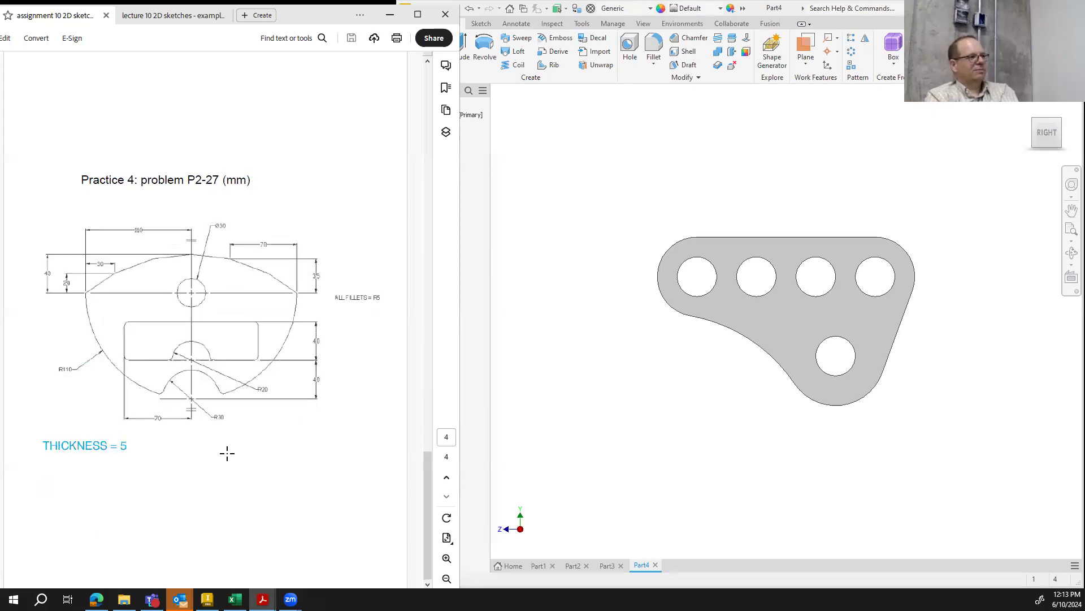